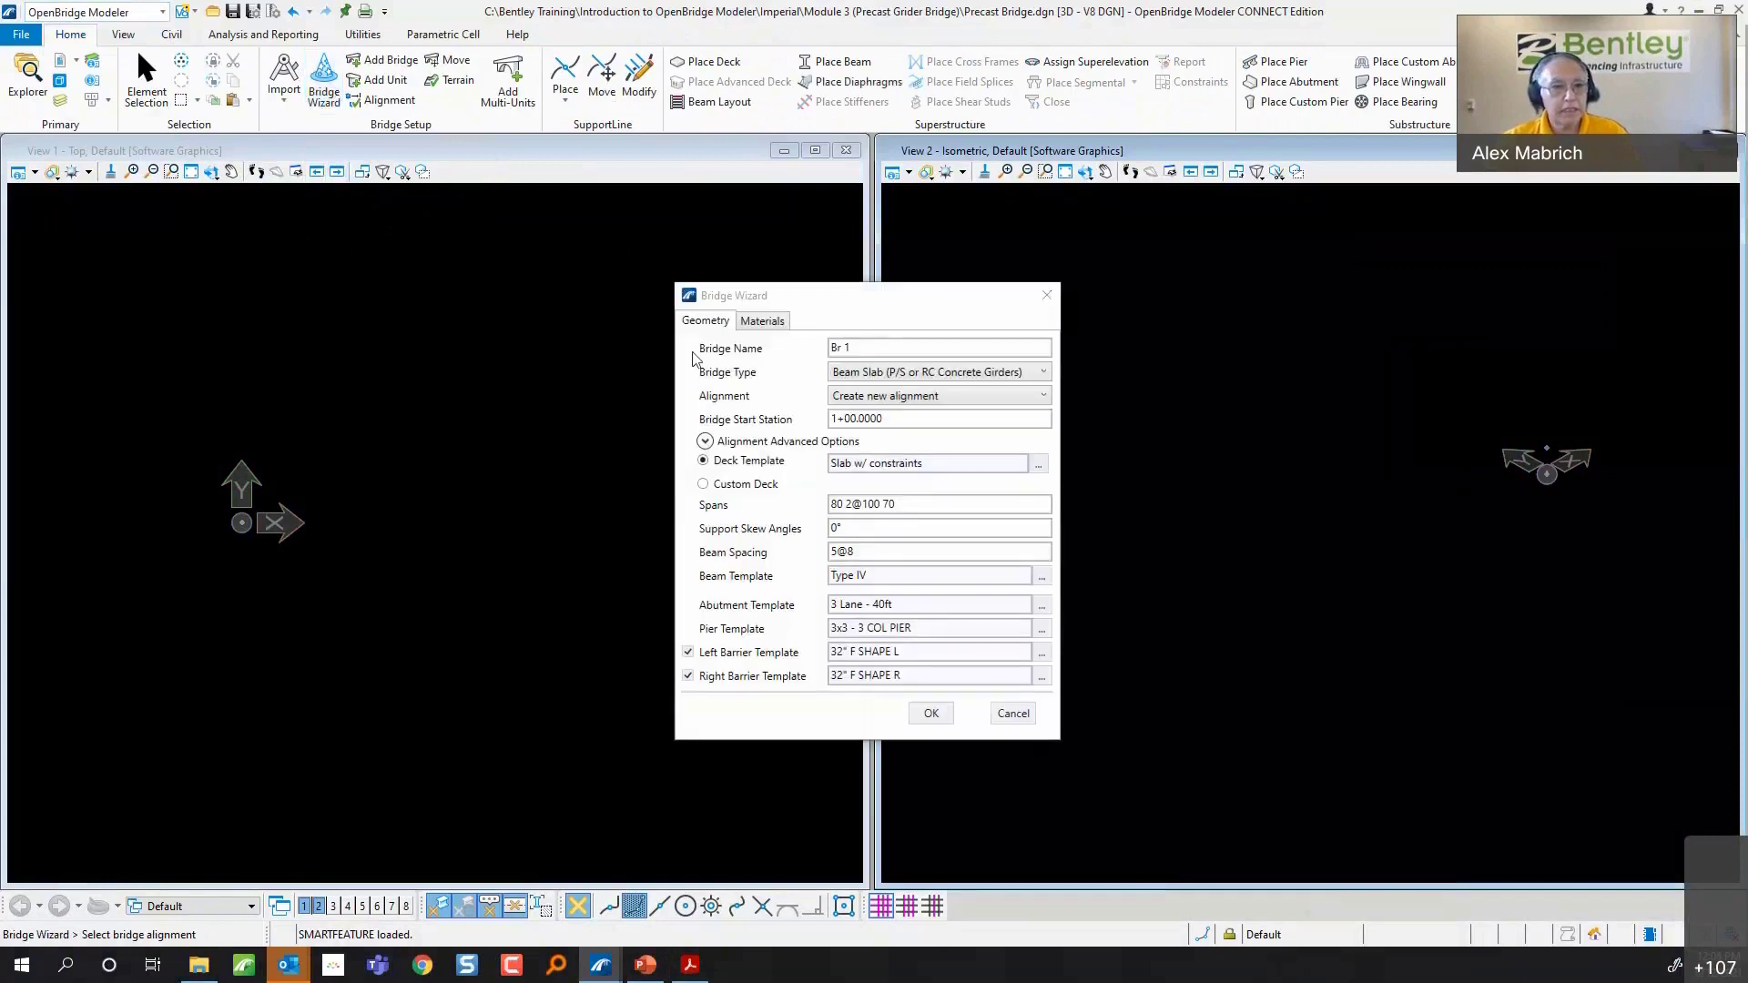
- Fit the top view to the road alignments, zoom in on the interchange, and move the Bridge Wizard dialog clear of it
left_click(192, 173)
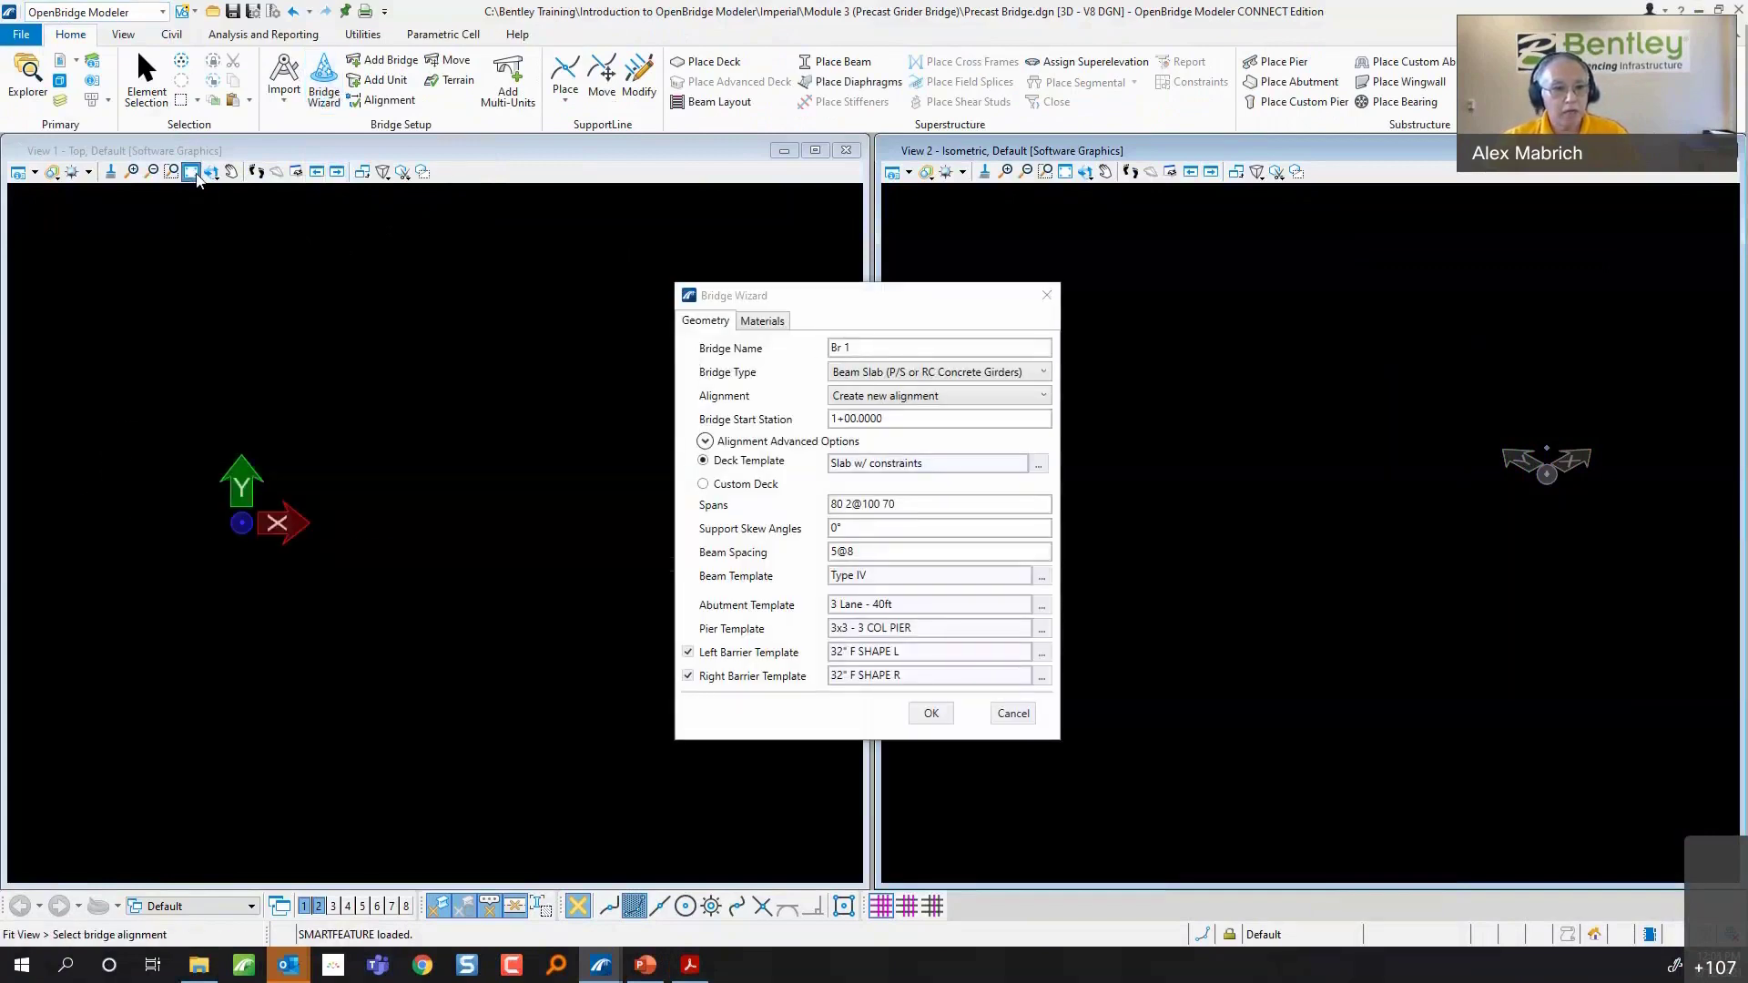
scroll(33, 545, "up", 3)
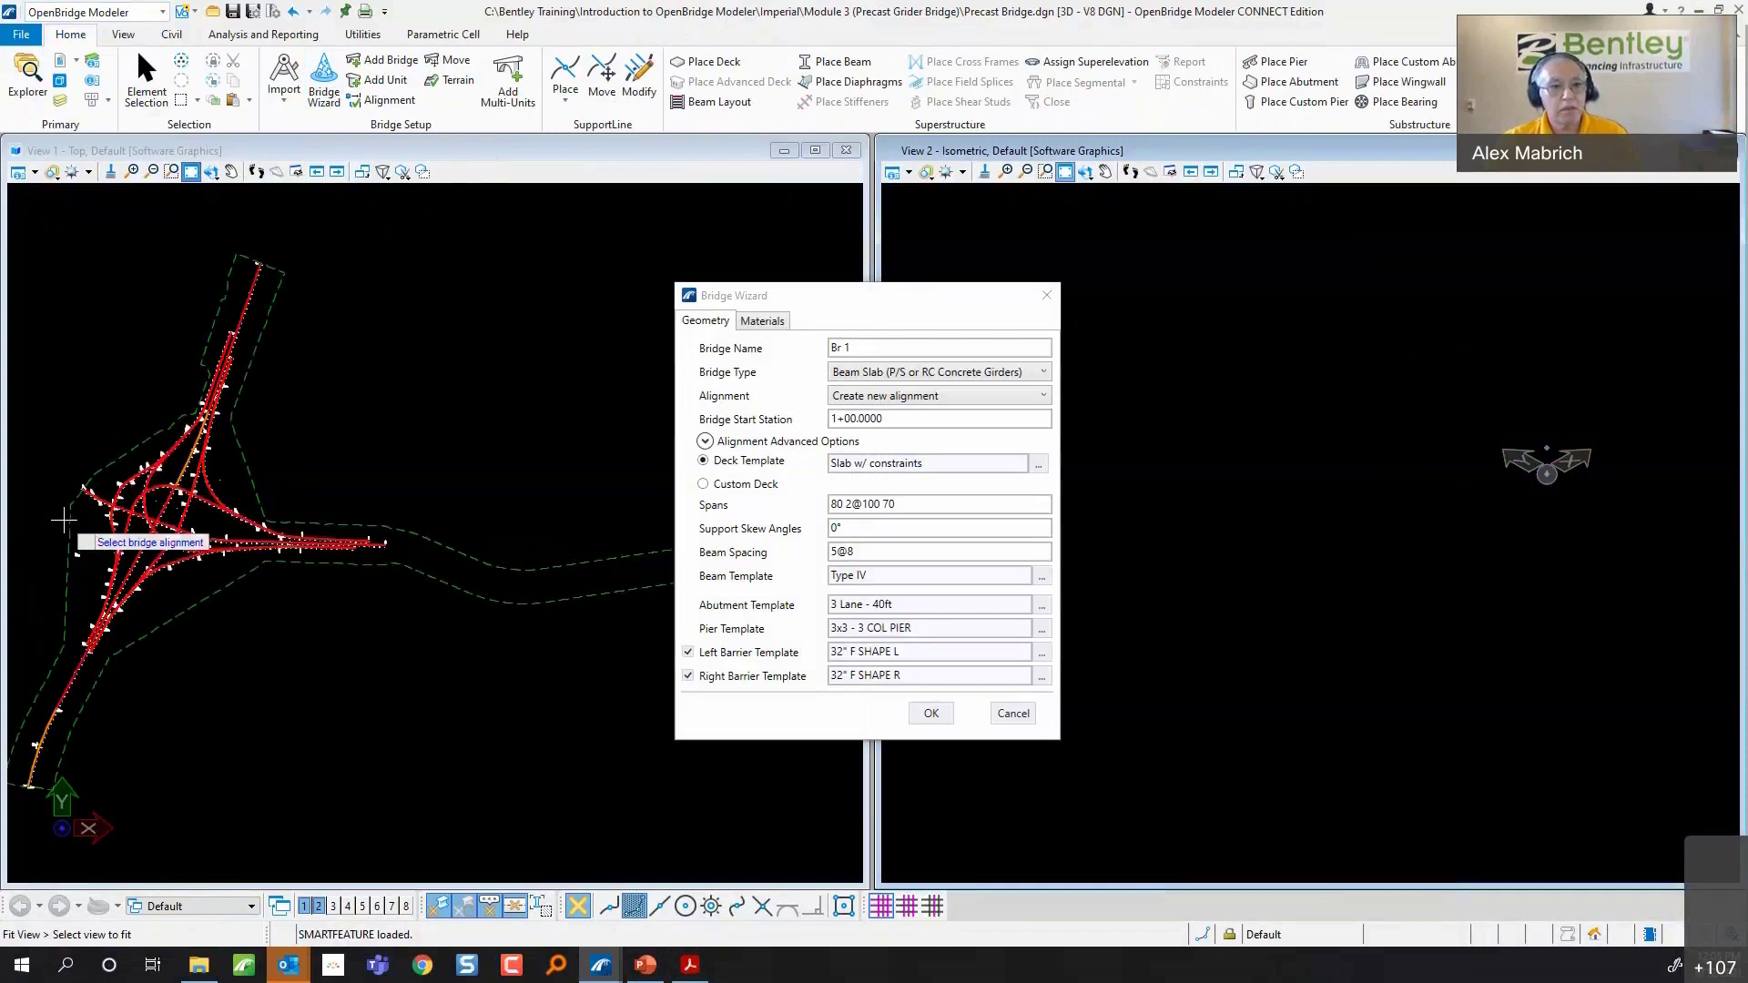
scroll(122, 537, "up", 5)
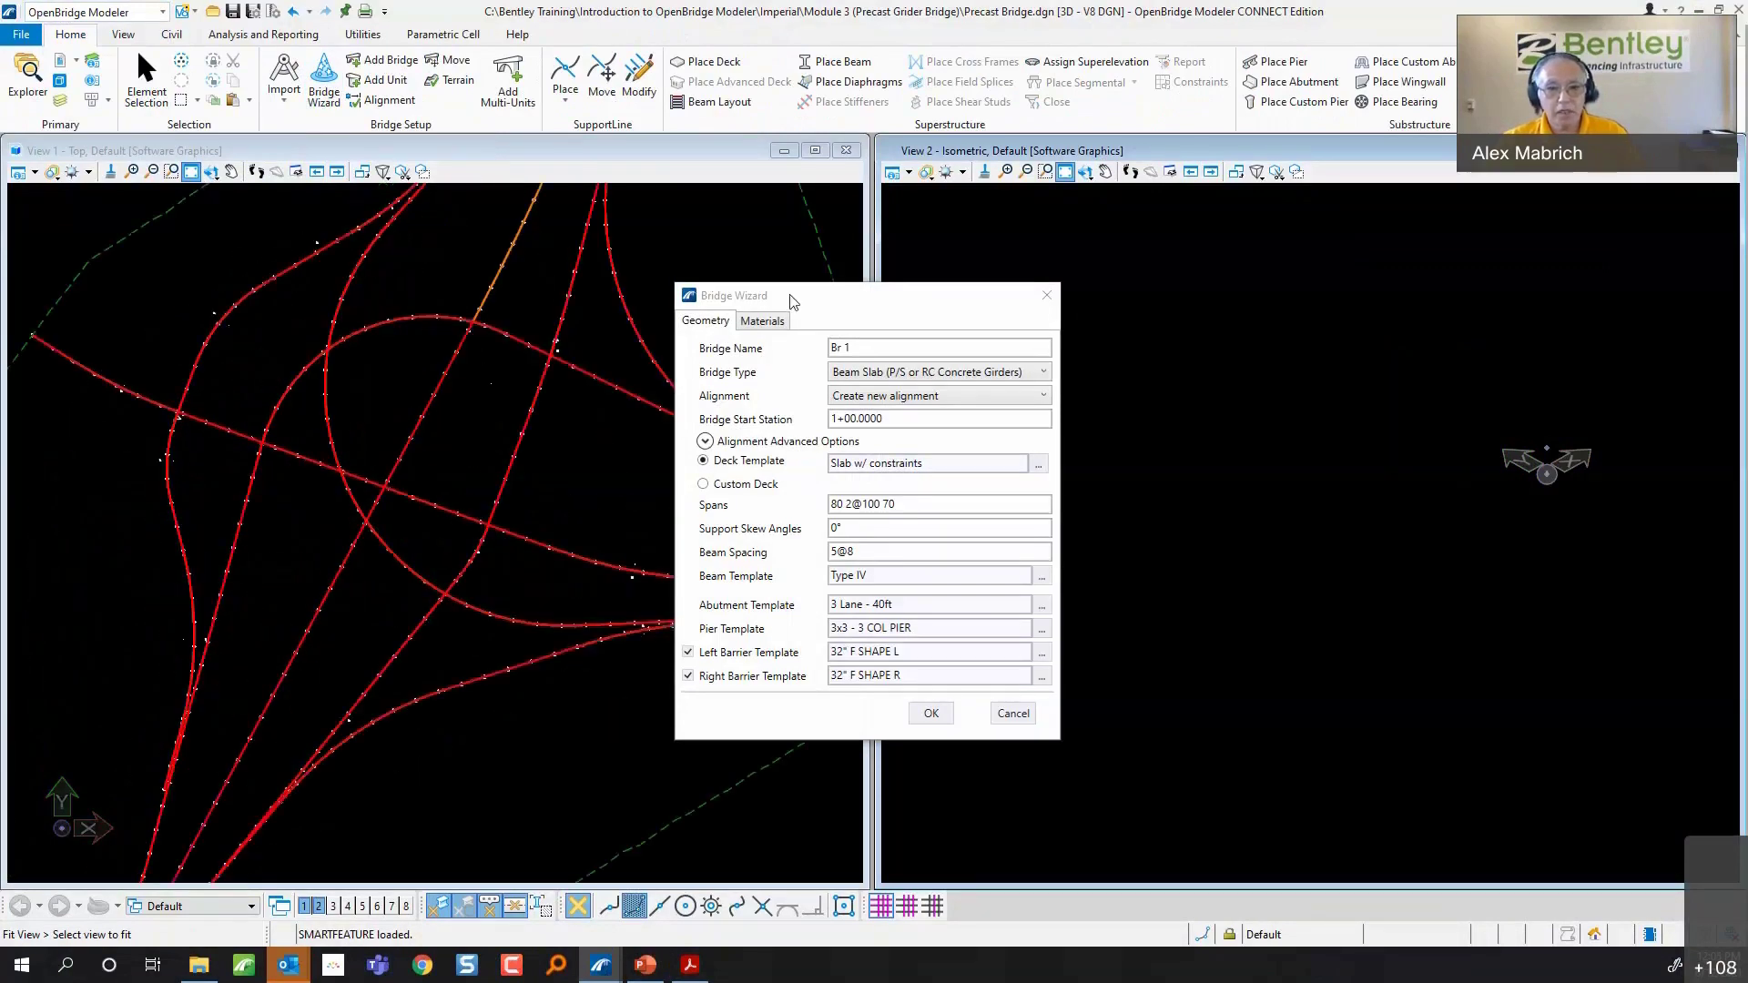
left_click_drag(791, 301, 1115, 247)
scroll(377, 521, "up", 1)
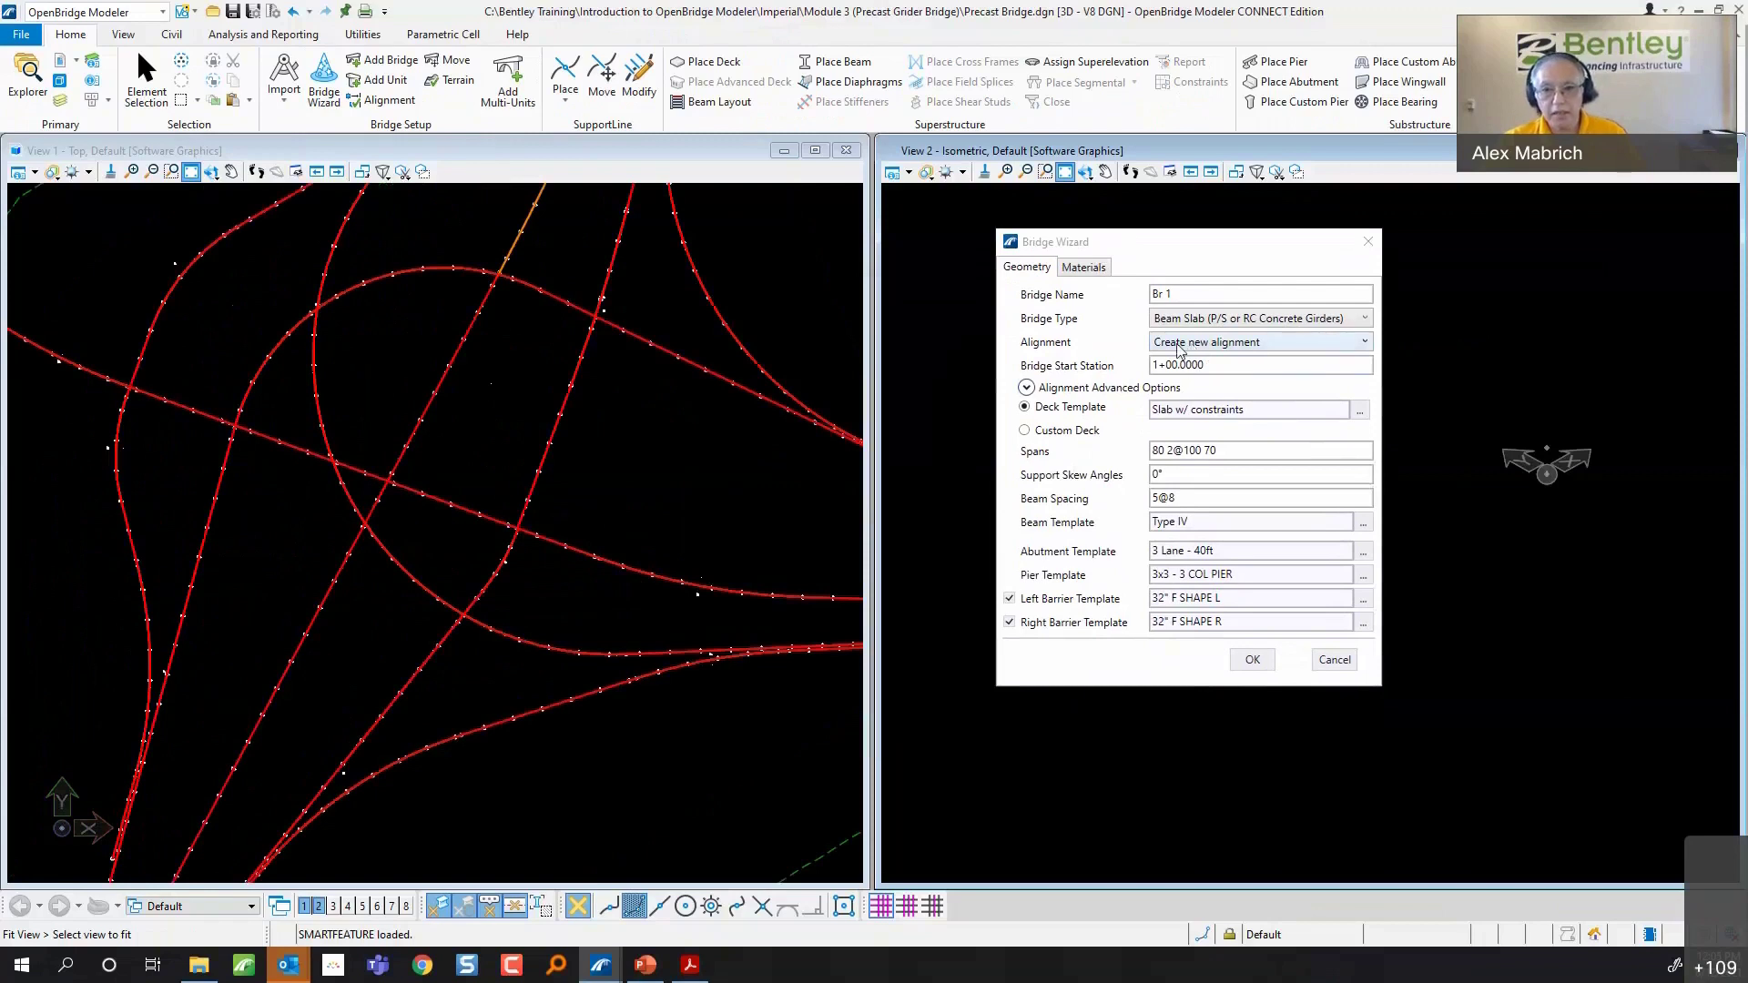
left_click(341, 469)
scroll(111, 515, "up", 5)
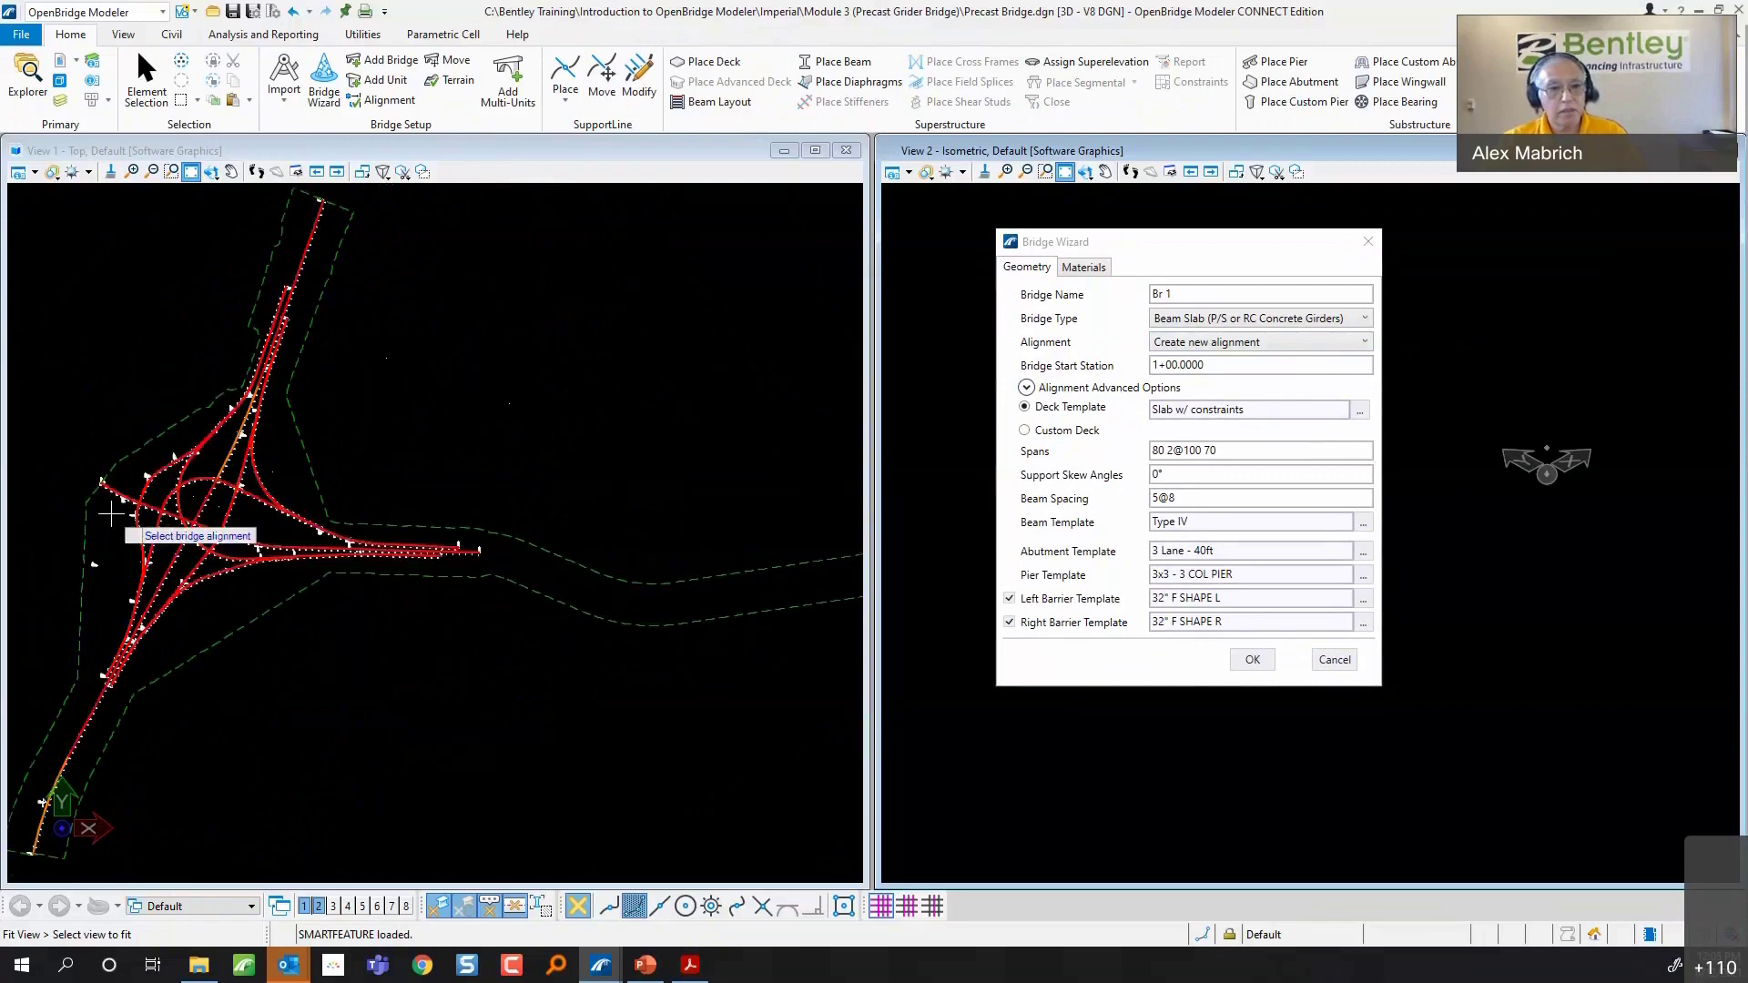
scroll(111, 515, "up", 2)
scroll(116, 512, "up", 3)
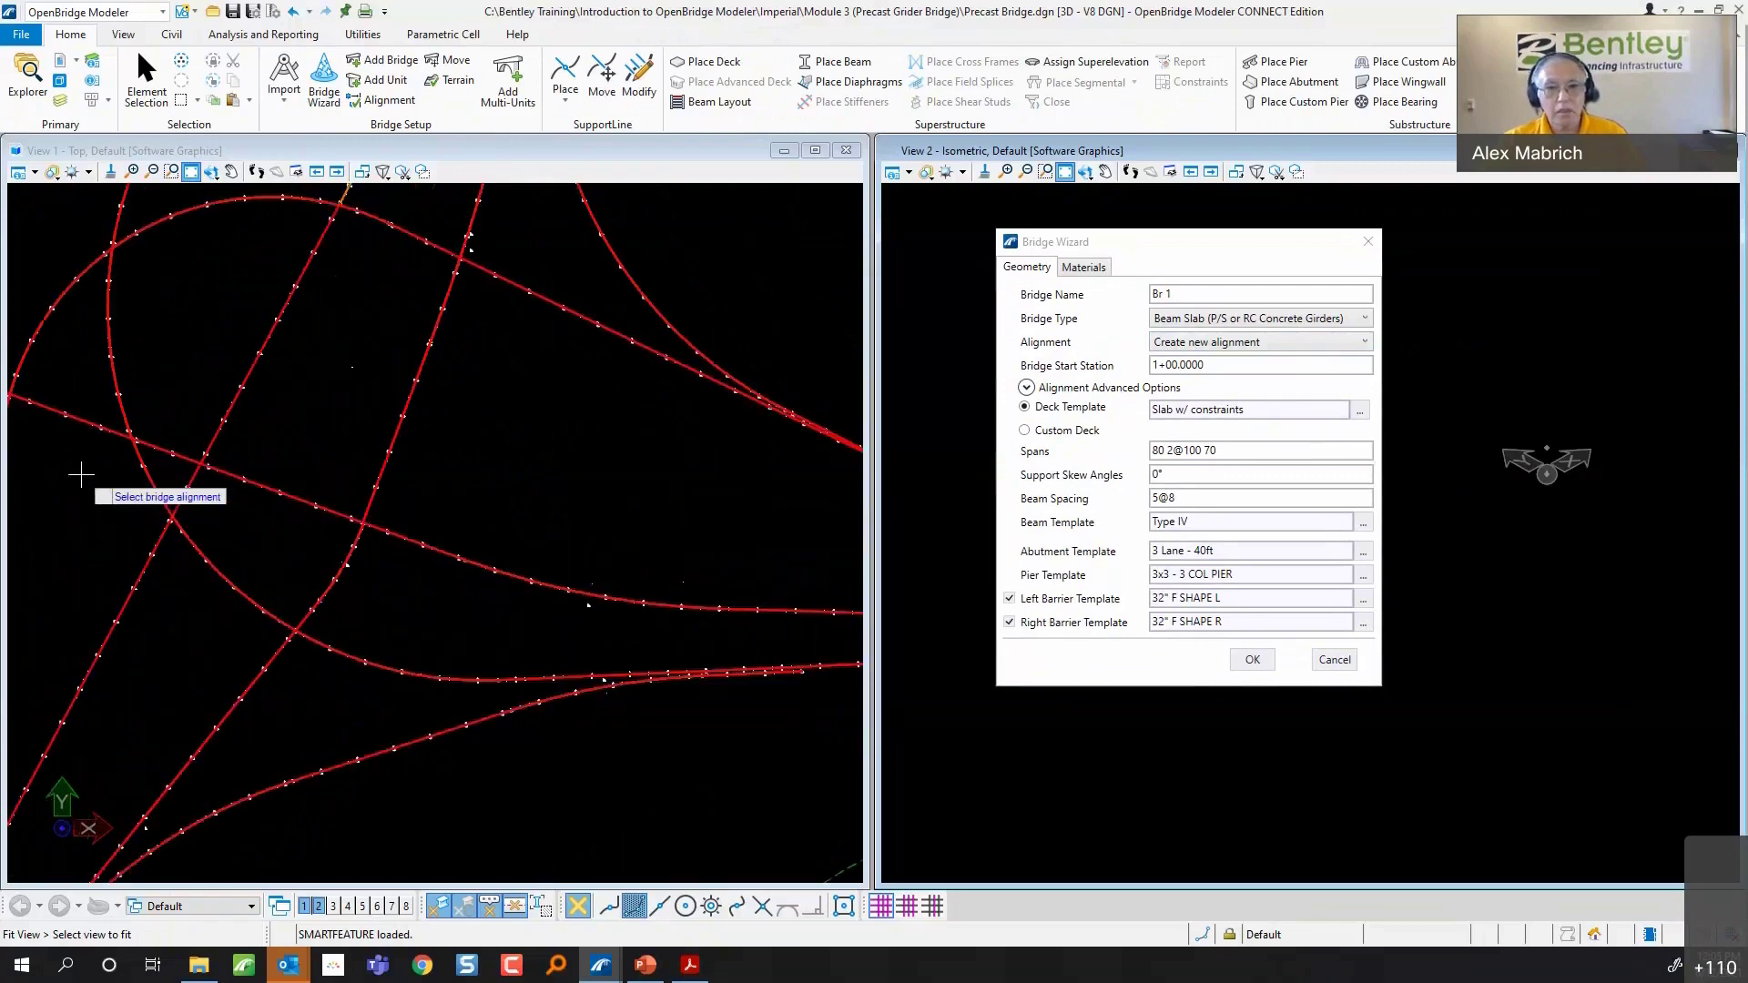
left_click(1216, 344)
left_click(1208, 347)
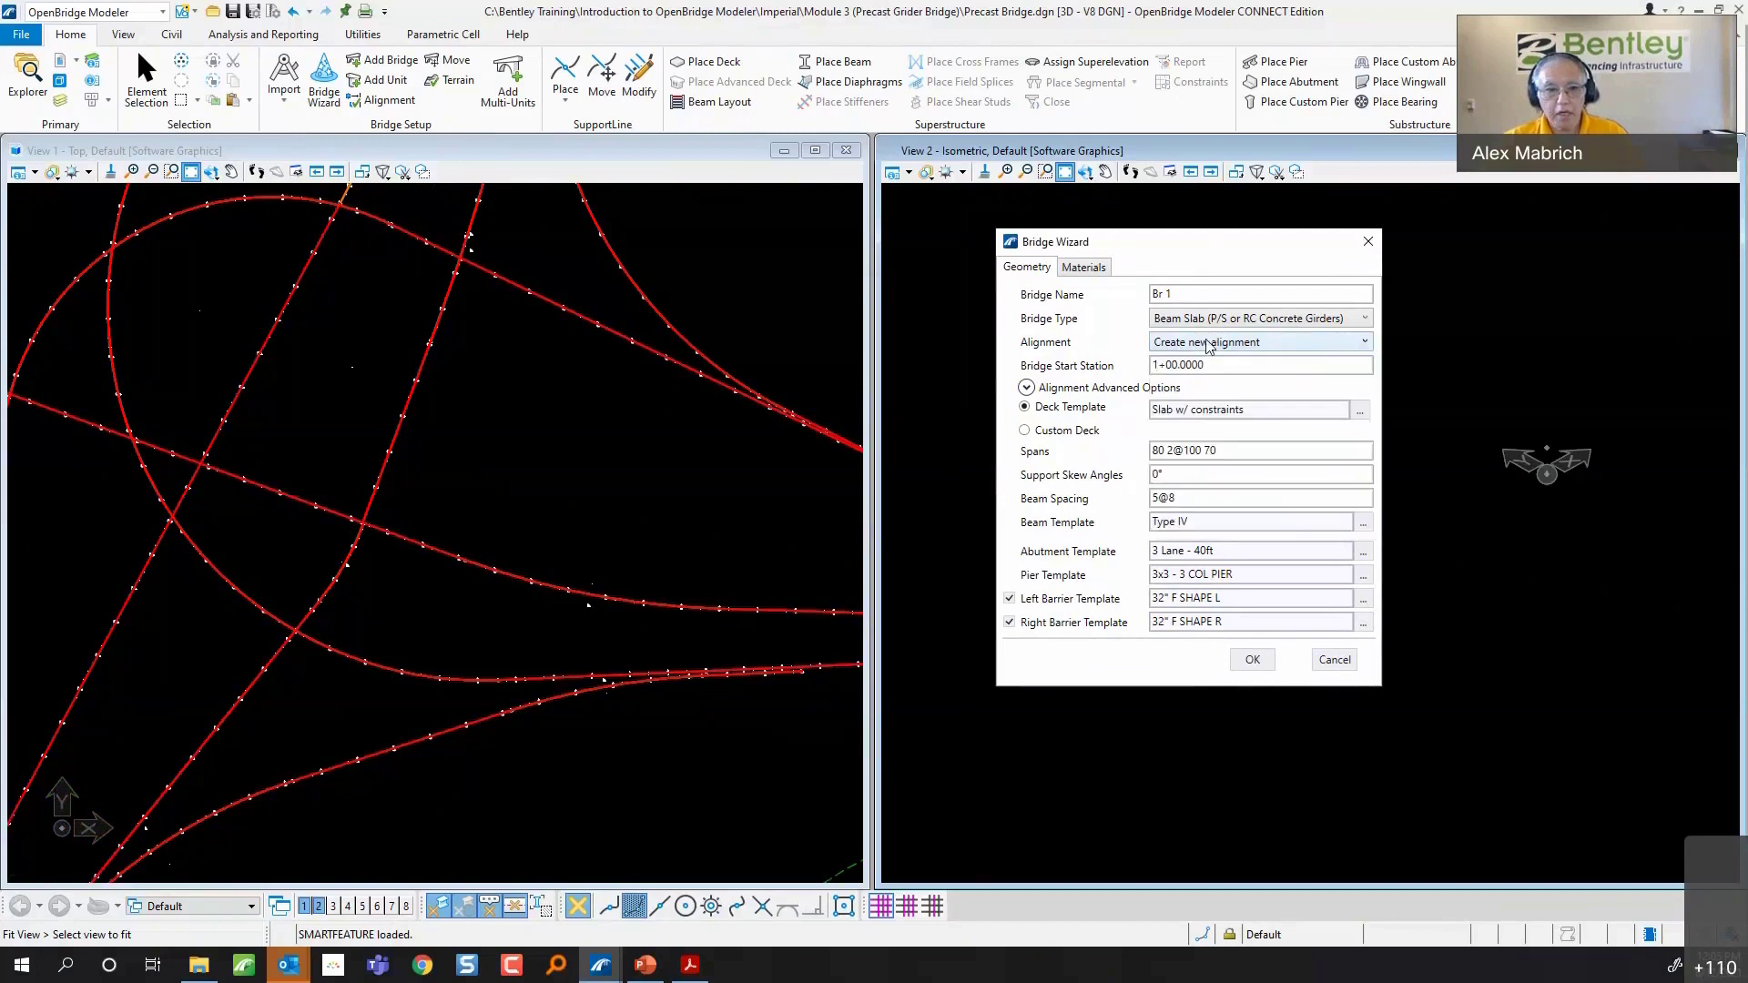
left_click(169, 452)
scroll(47, 544, "up", 4)
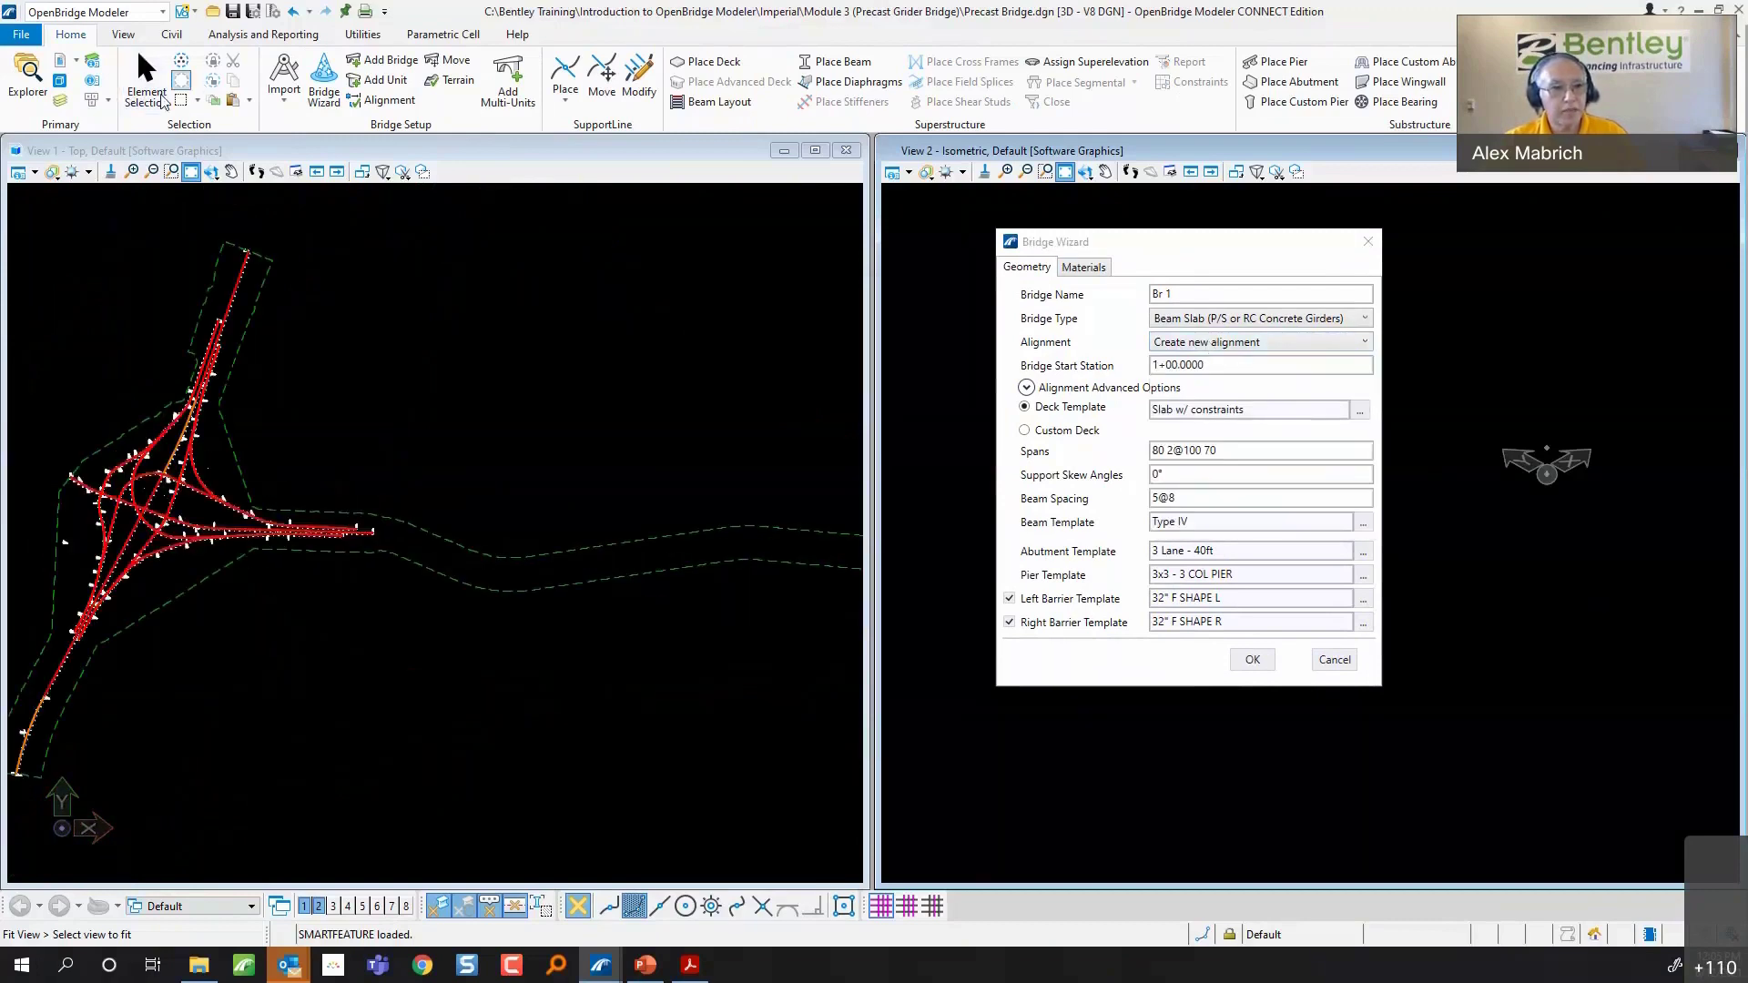
left_click(146, 80)
- Generate the beam slab bridge with the Bridge Wizard on the Route97 alignment, starting at station 114+92.3852 near the ramp crossing
scroll(51, 466, "up", 1)
scroll(82, 480, "up", 3)
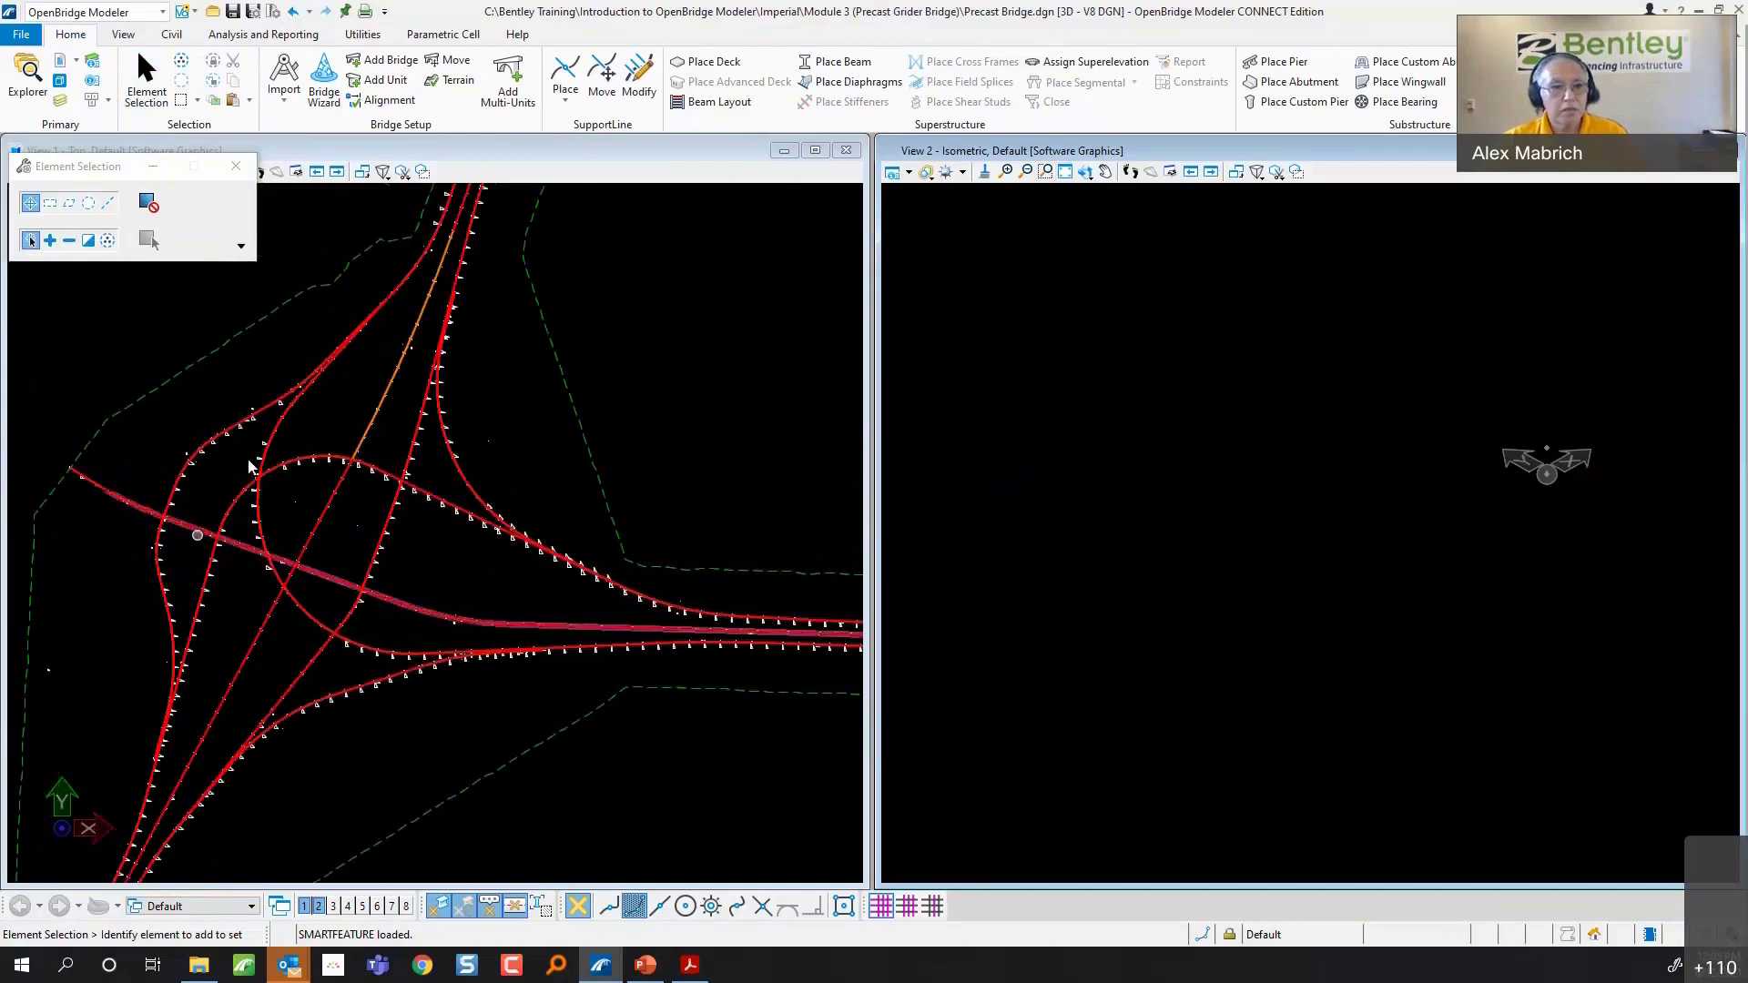
left_click(338, 97)
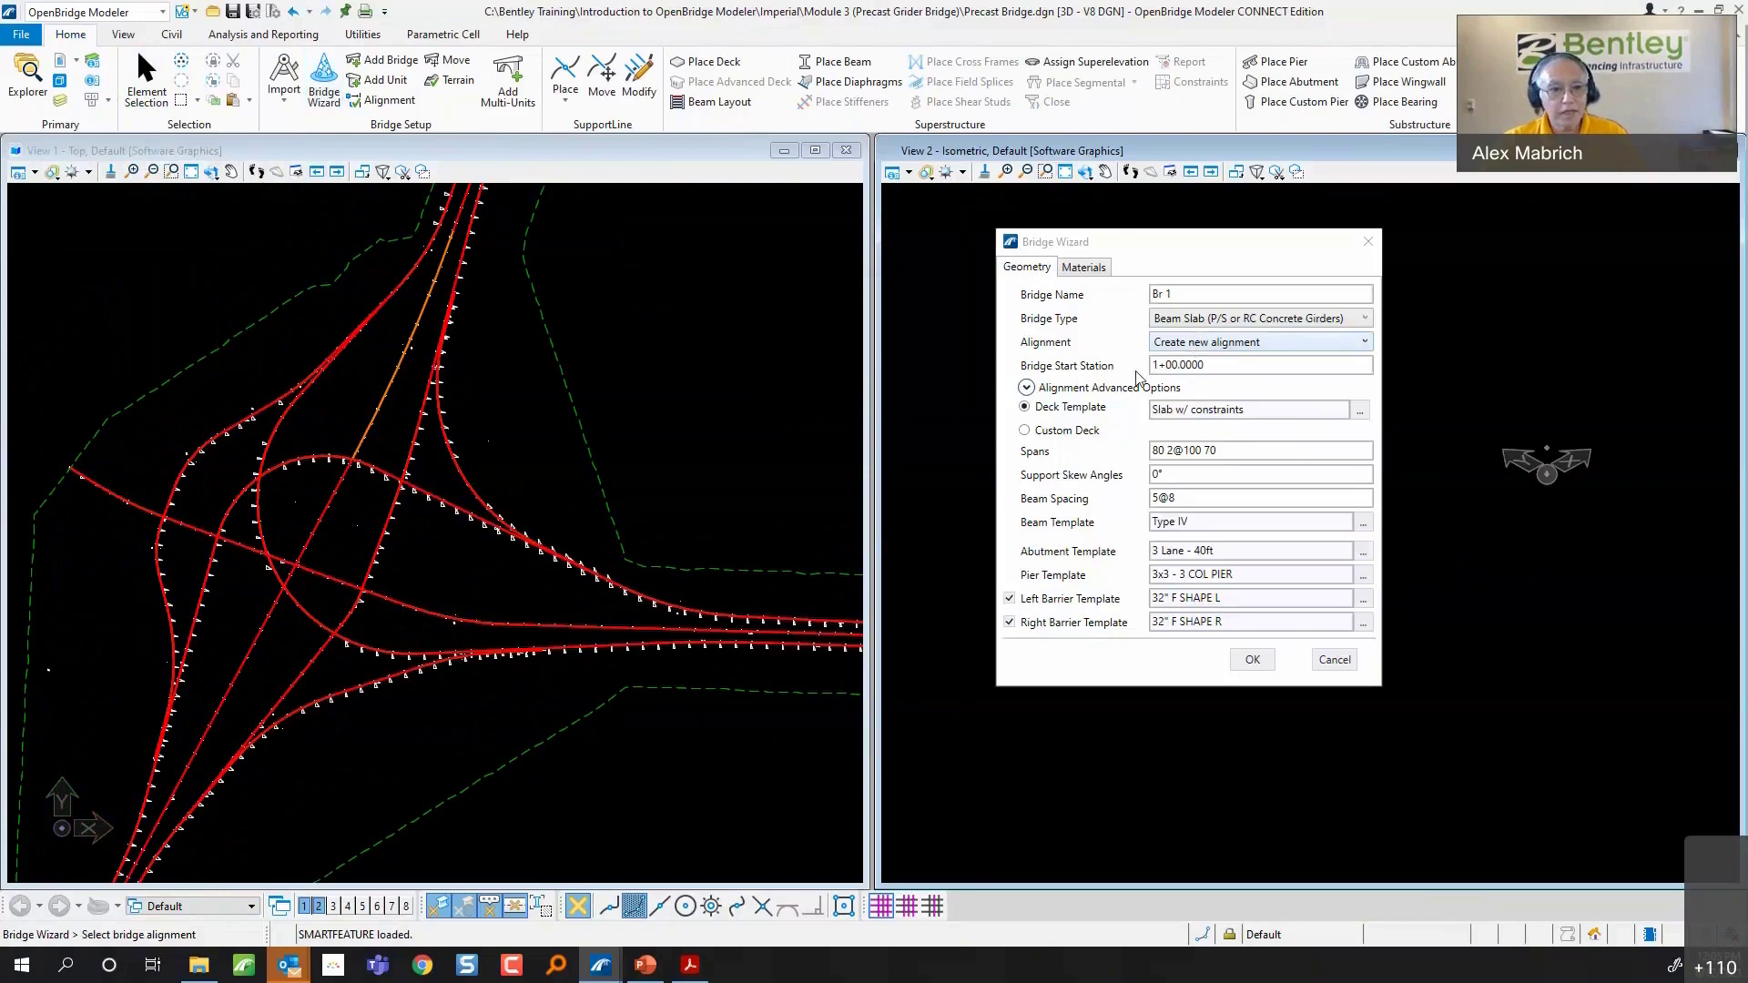
left_click(281, 565)
scroll(281, 573, "up", 3)
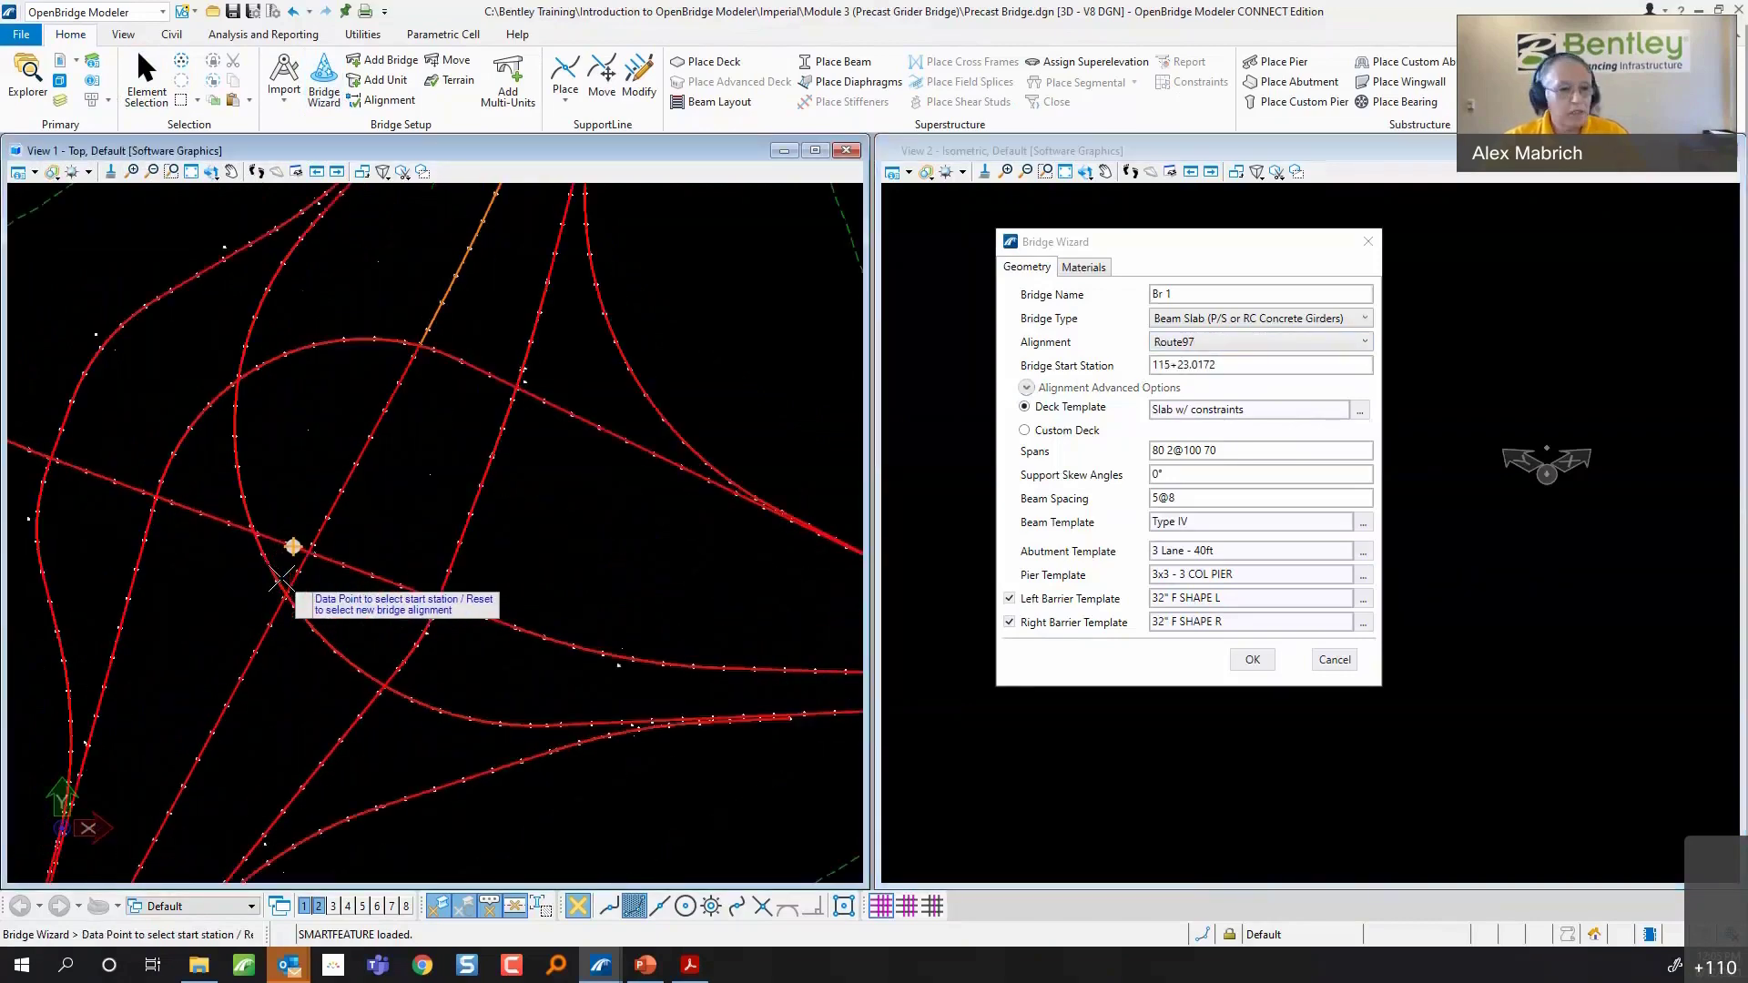
left_click(283, 546)
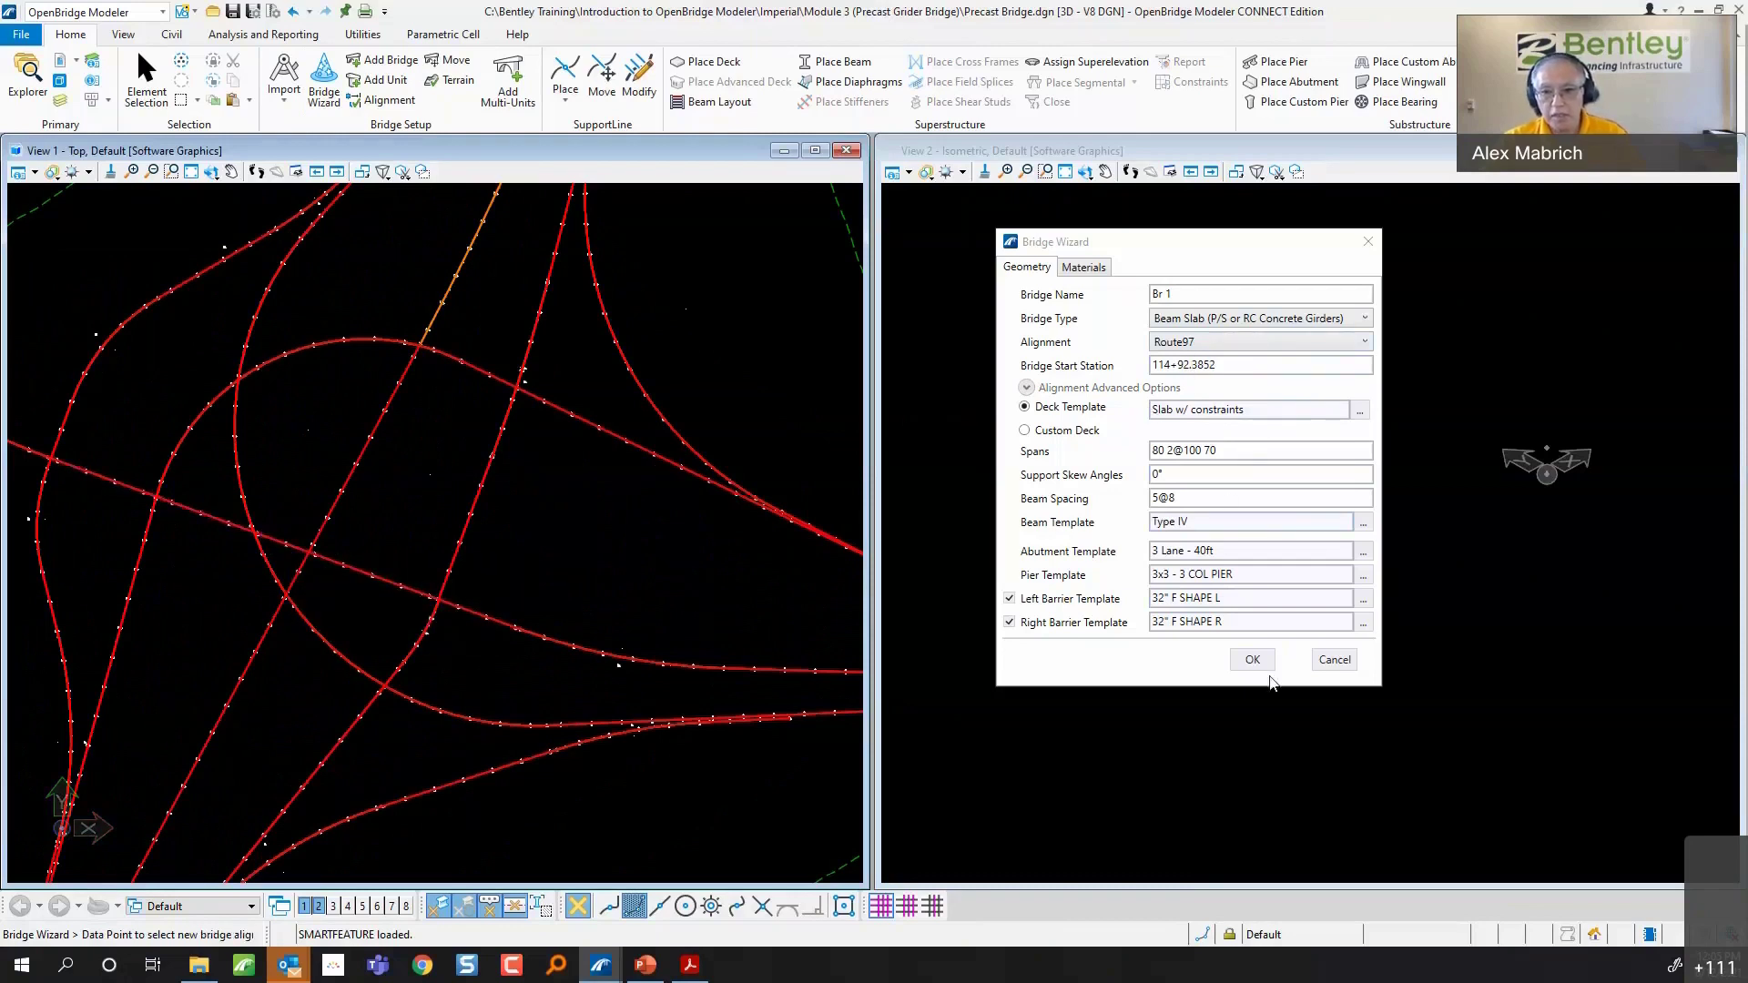
left_click(1267, 666)
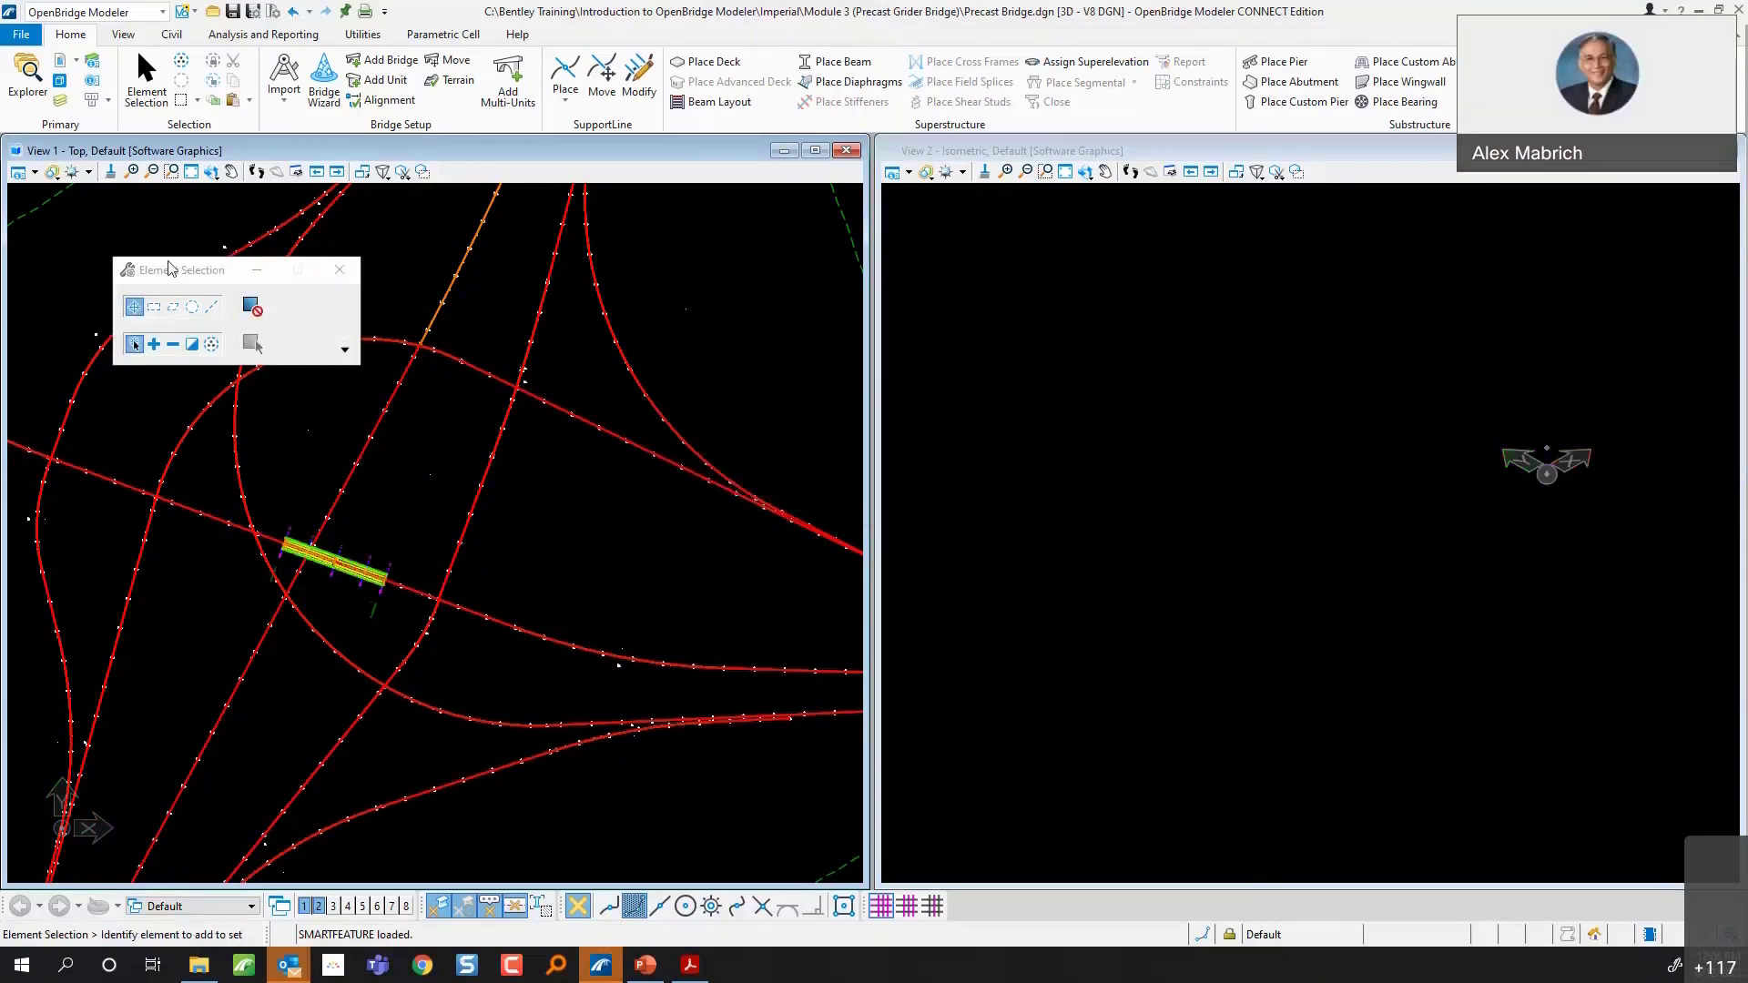
- Maximize the top view and examine the beams and support lines at the far end of the new bridge
double_click(244, 151)
left_click(164, 171)
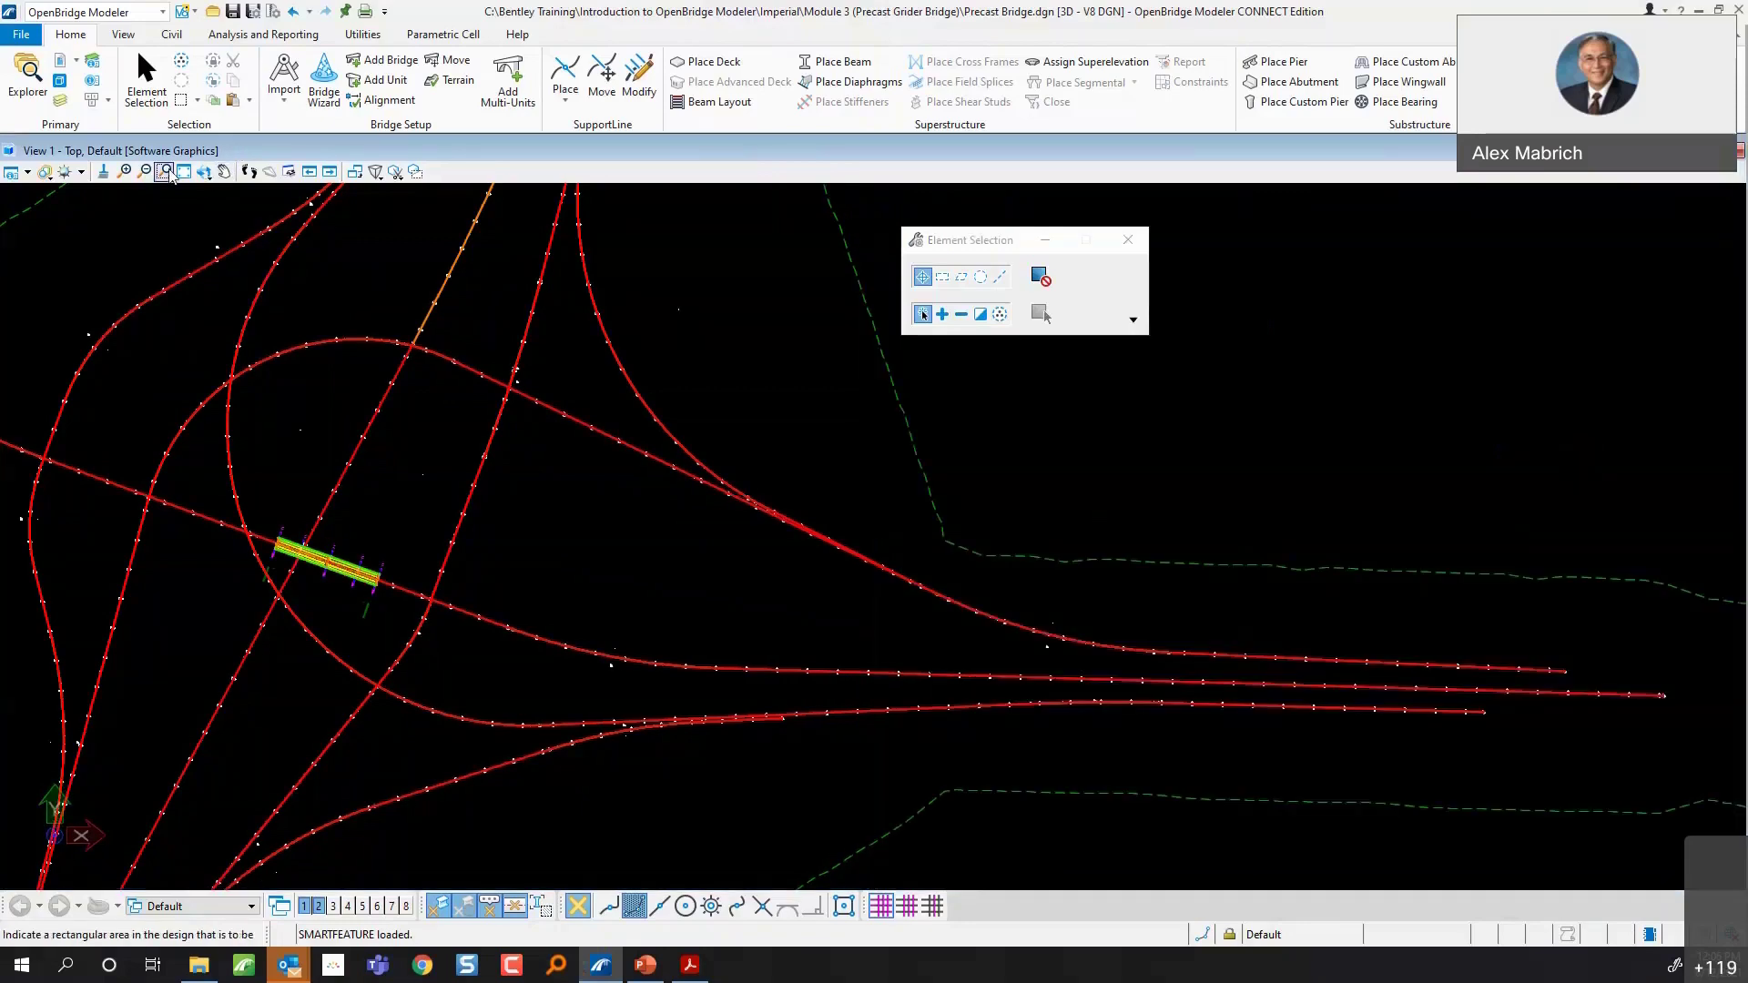
left_click(238, 465)
left_click(432, 685)
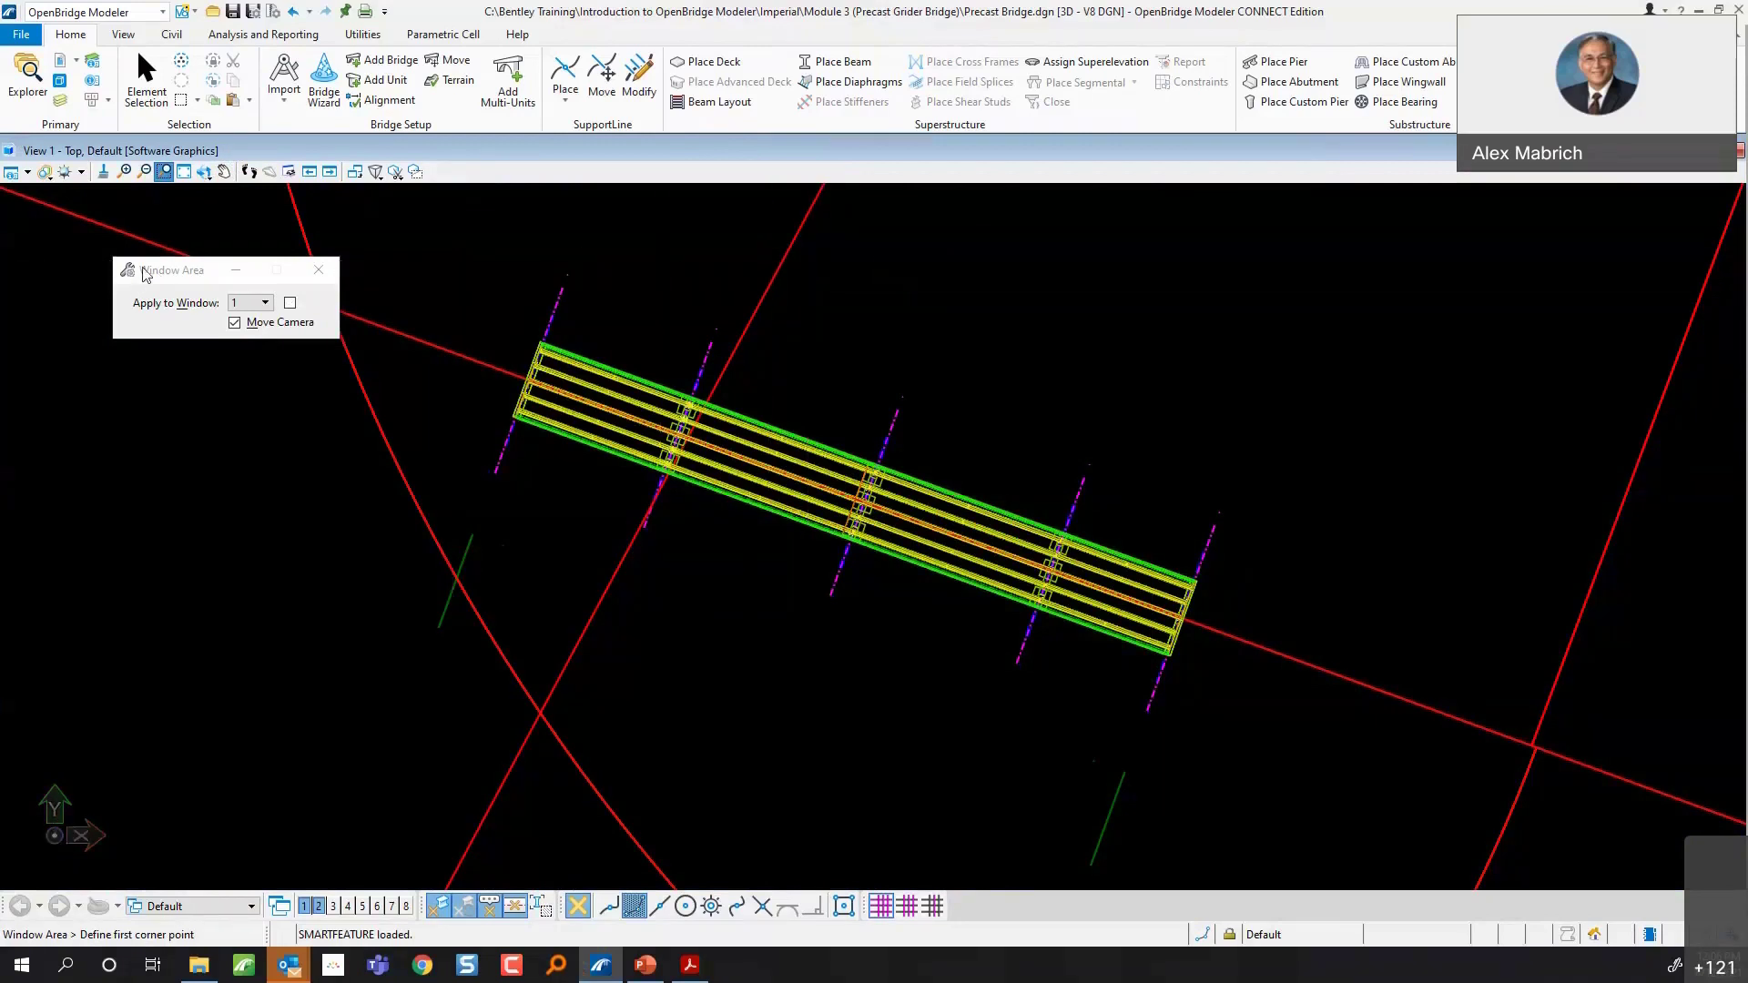
left_click_drag(146, 273, 867, 205)
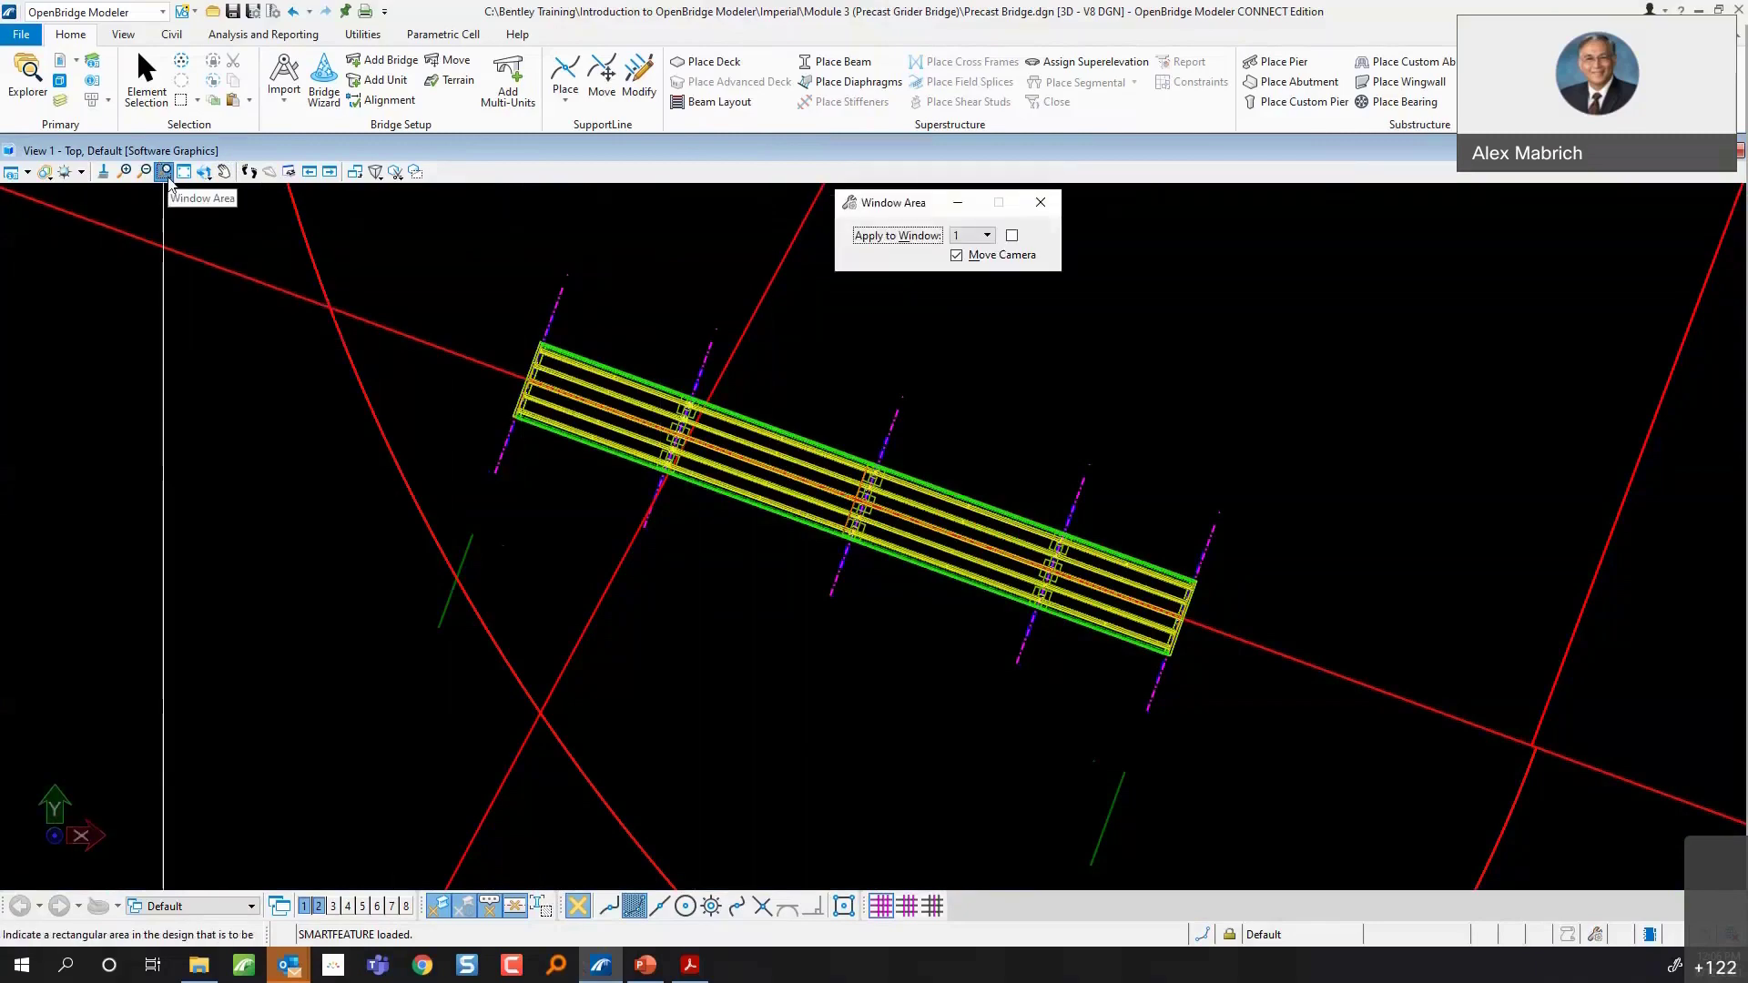
scroll(1379, 679, "up", 3)
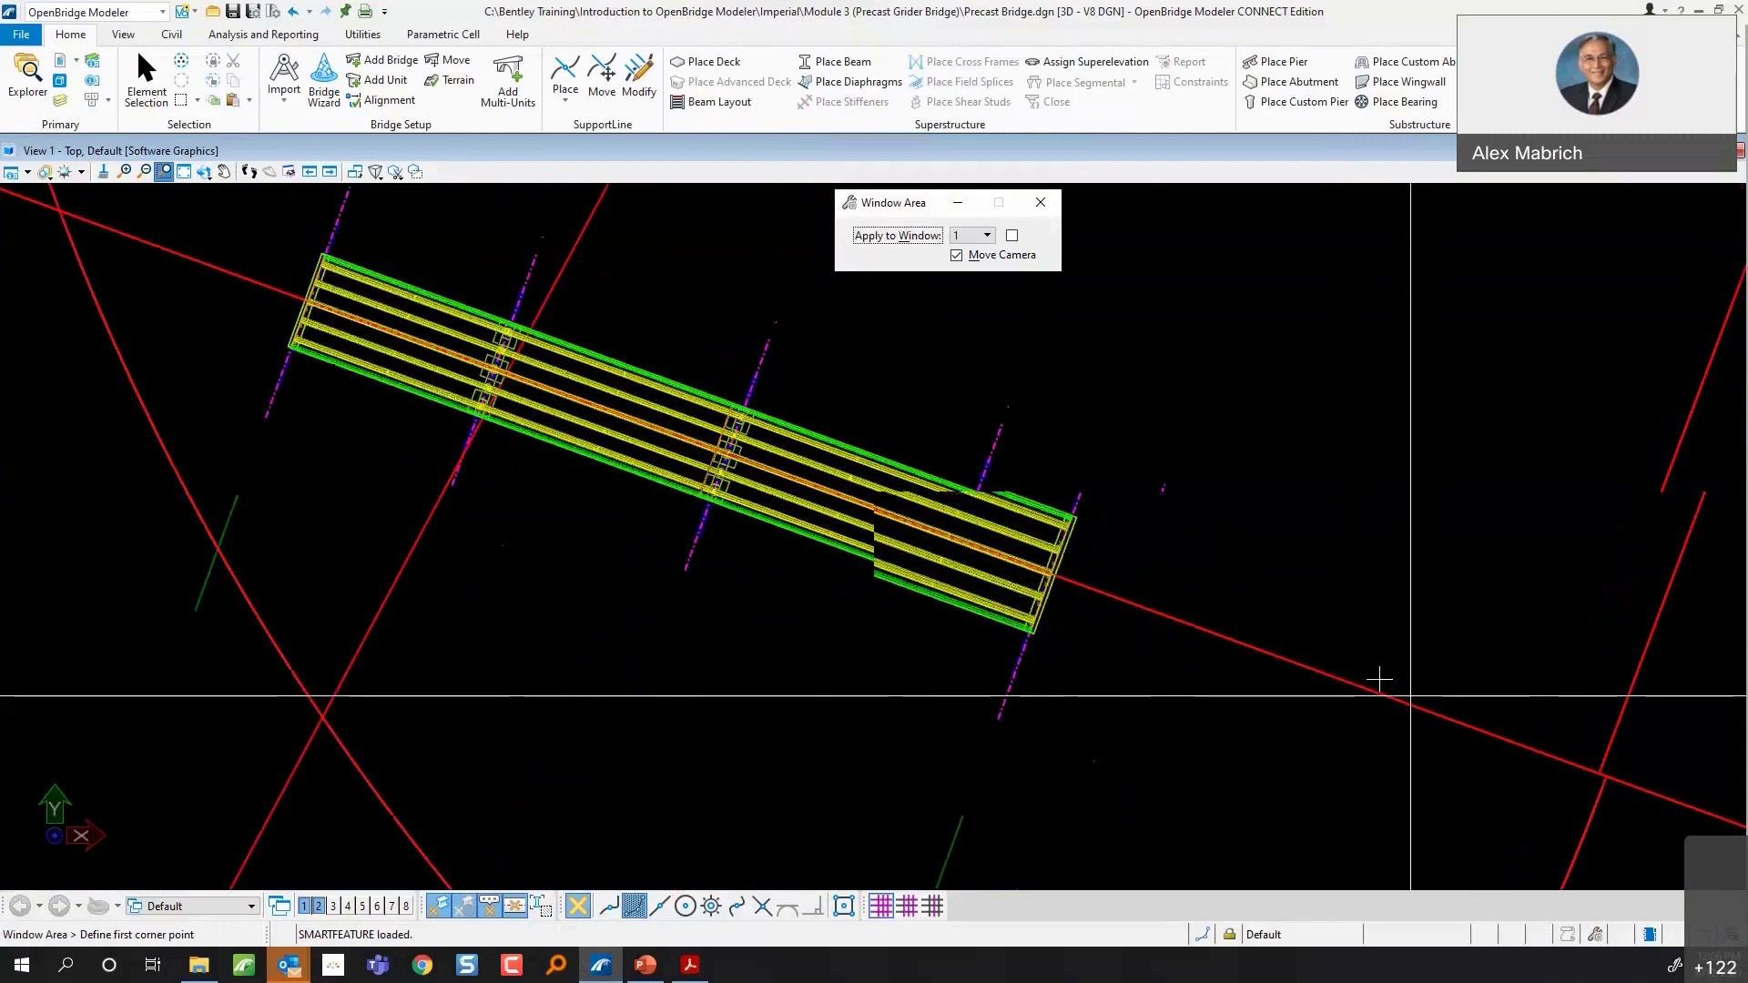
scroll(1379, 680, "up", 1)
scroll(1377, 669, "up", 1)
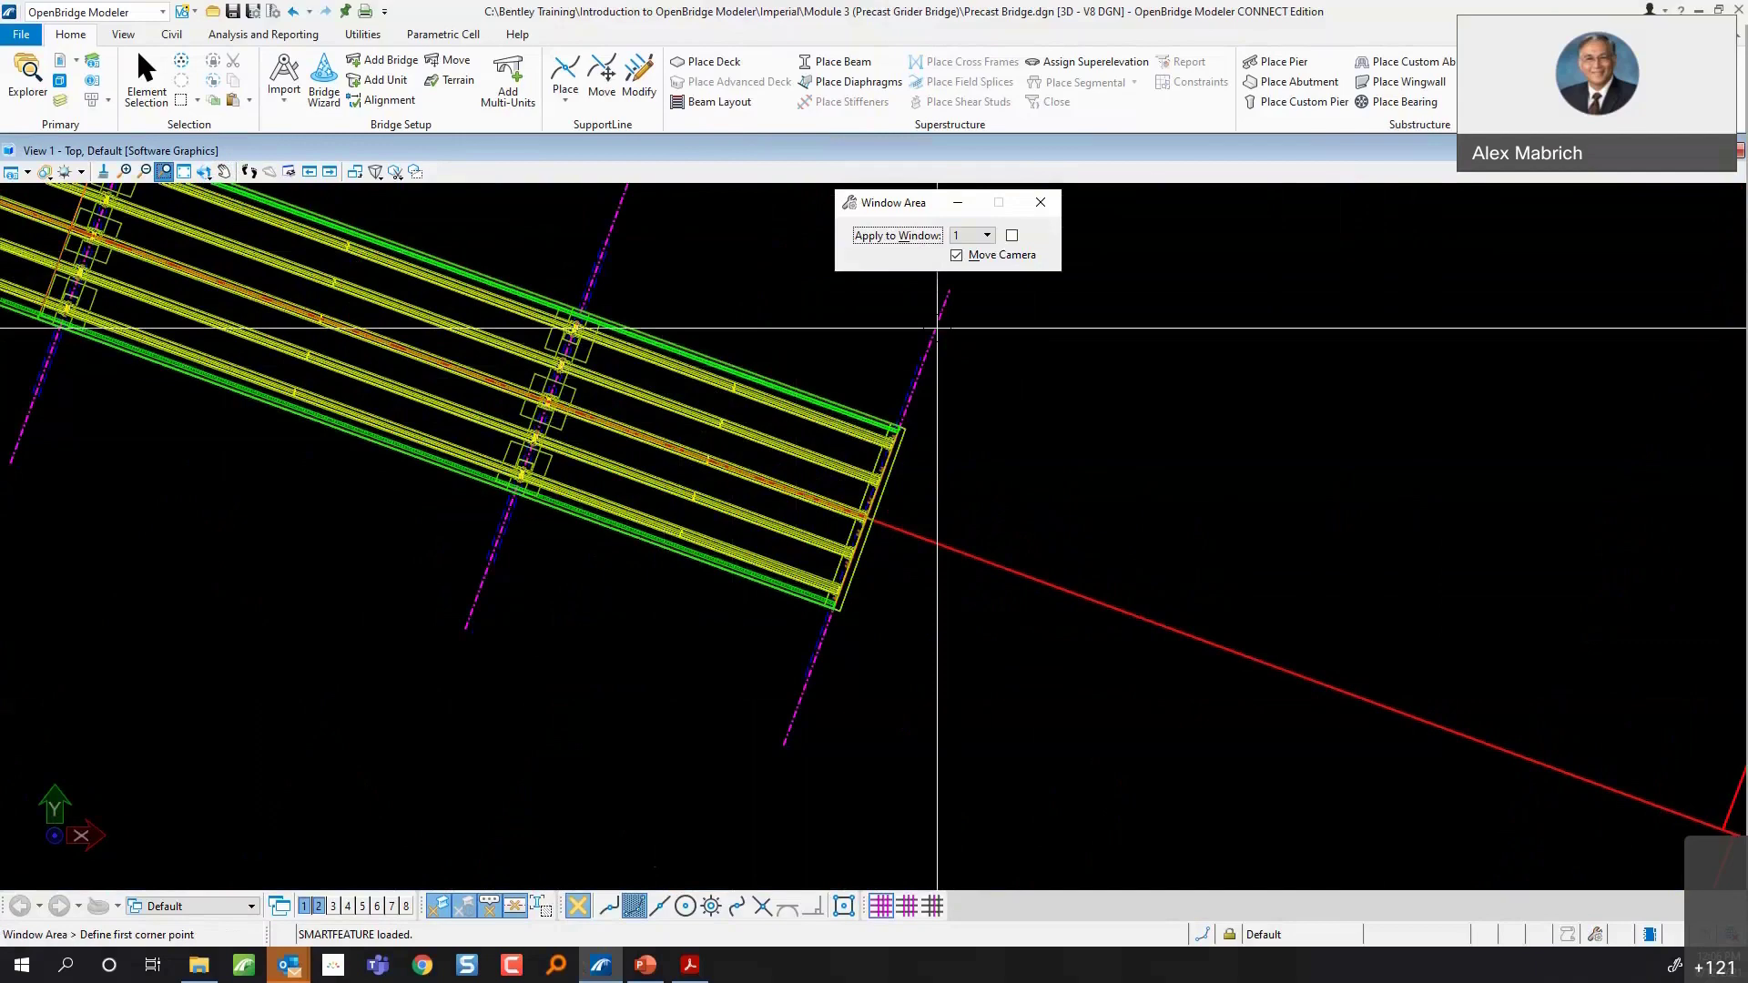
left_click(146, 80)
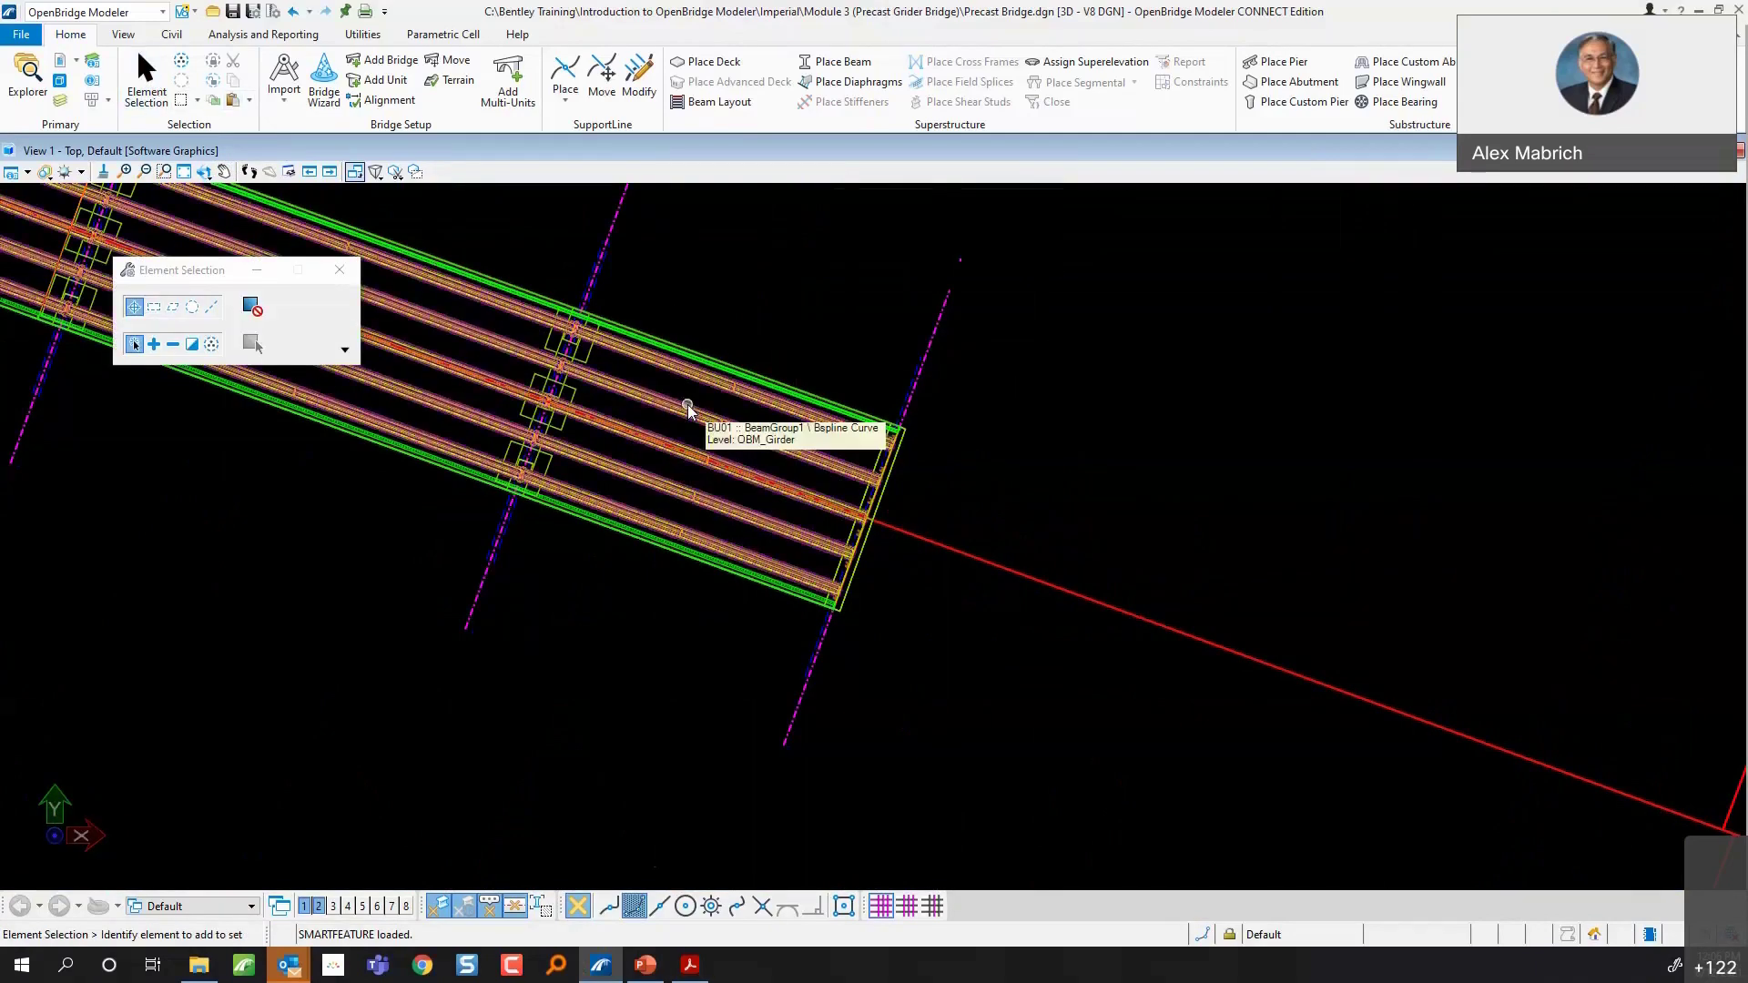
left_click(826, 379)
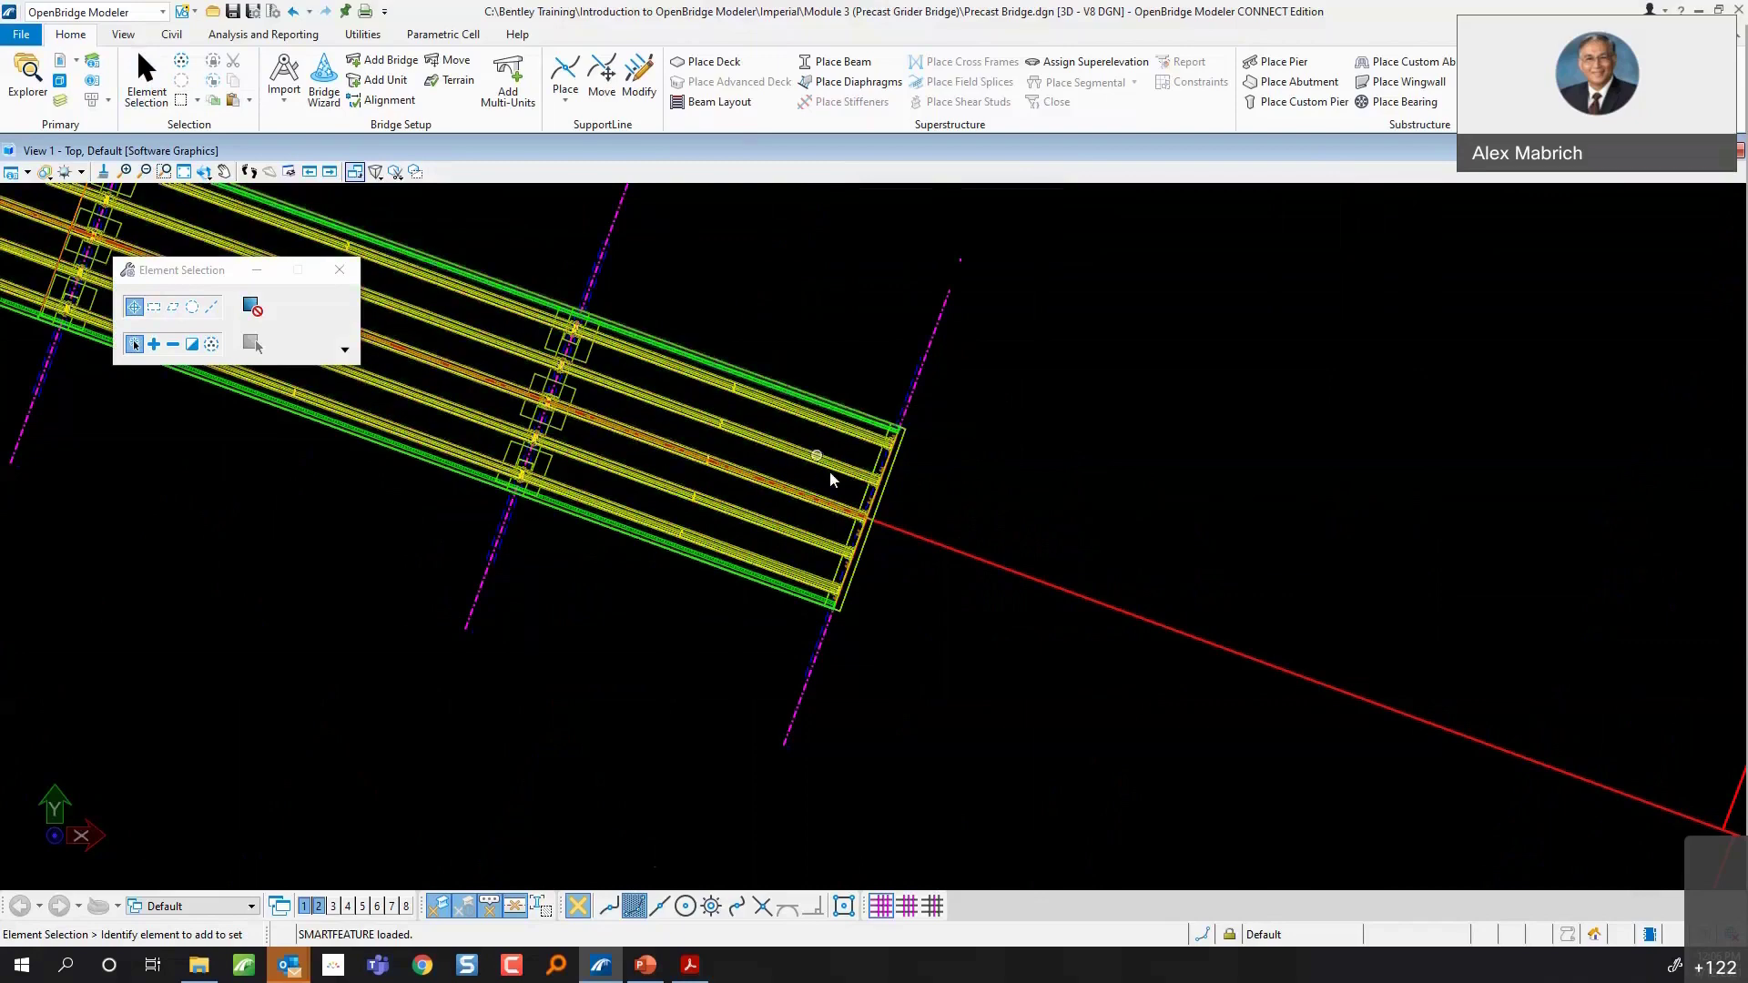
left_click(866, 528)
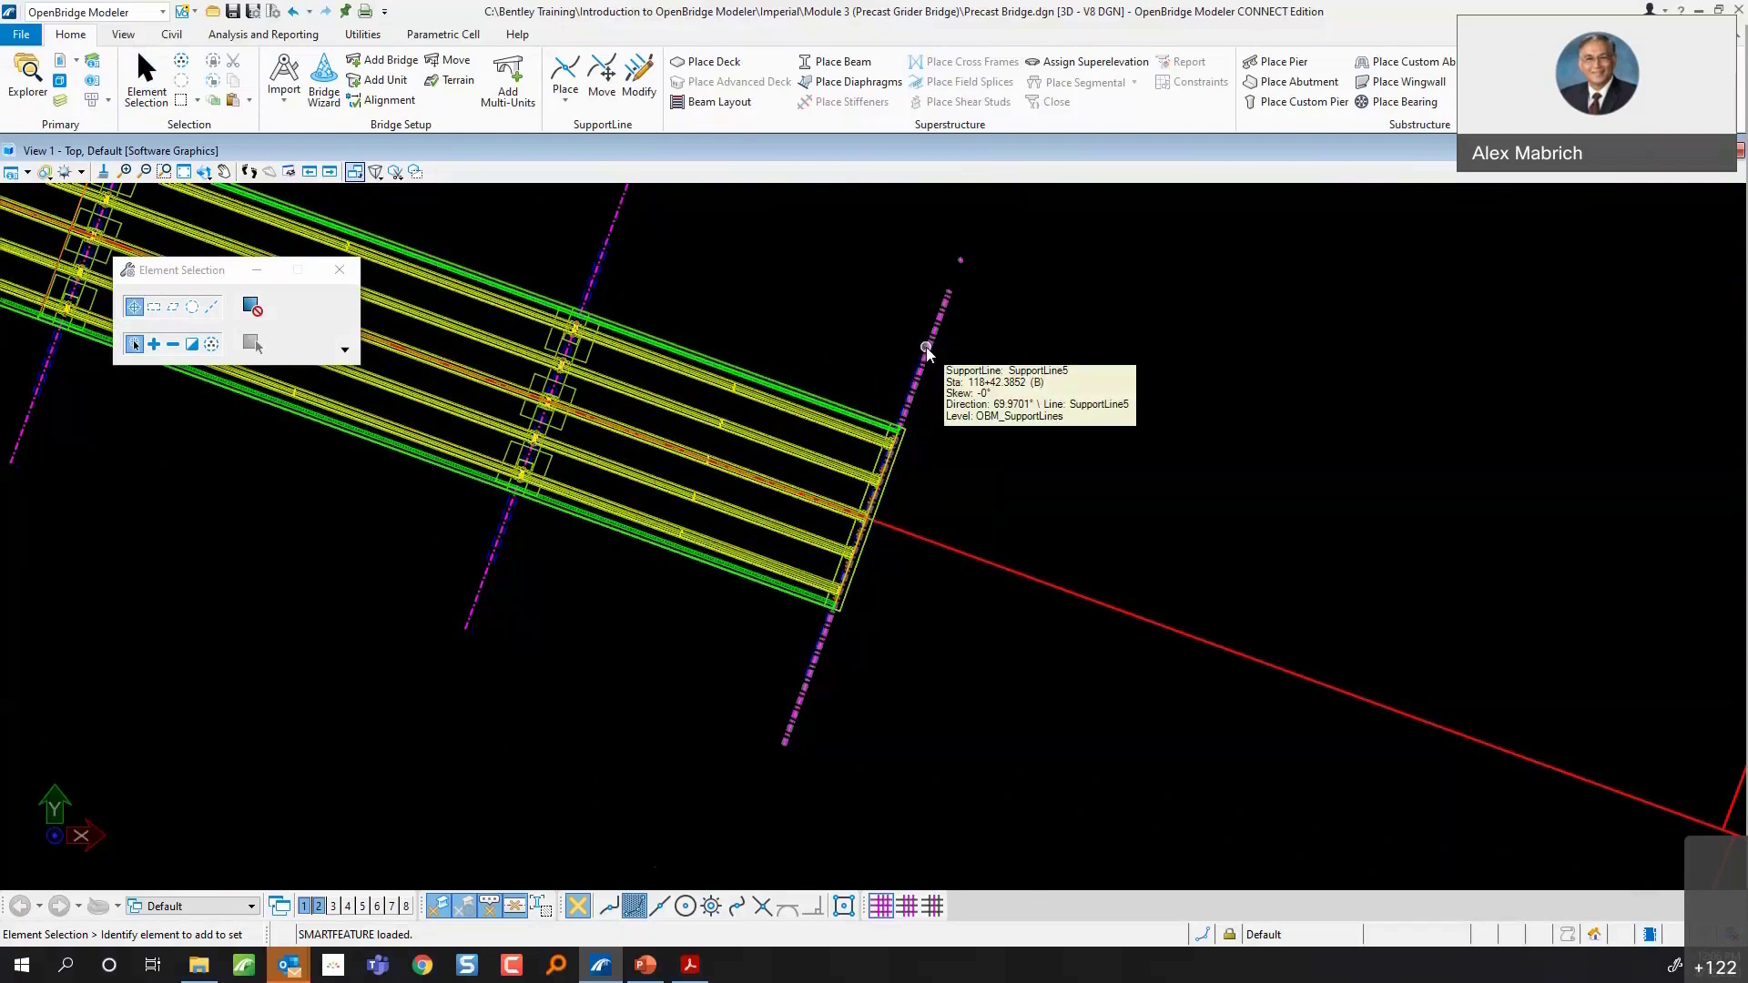
- Place a support line parallel to the bridge's last support line, offset about 36 ft beyond the bridge end
left_click(564, 103)
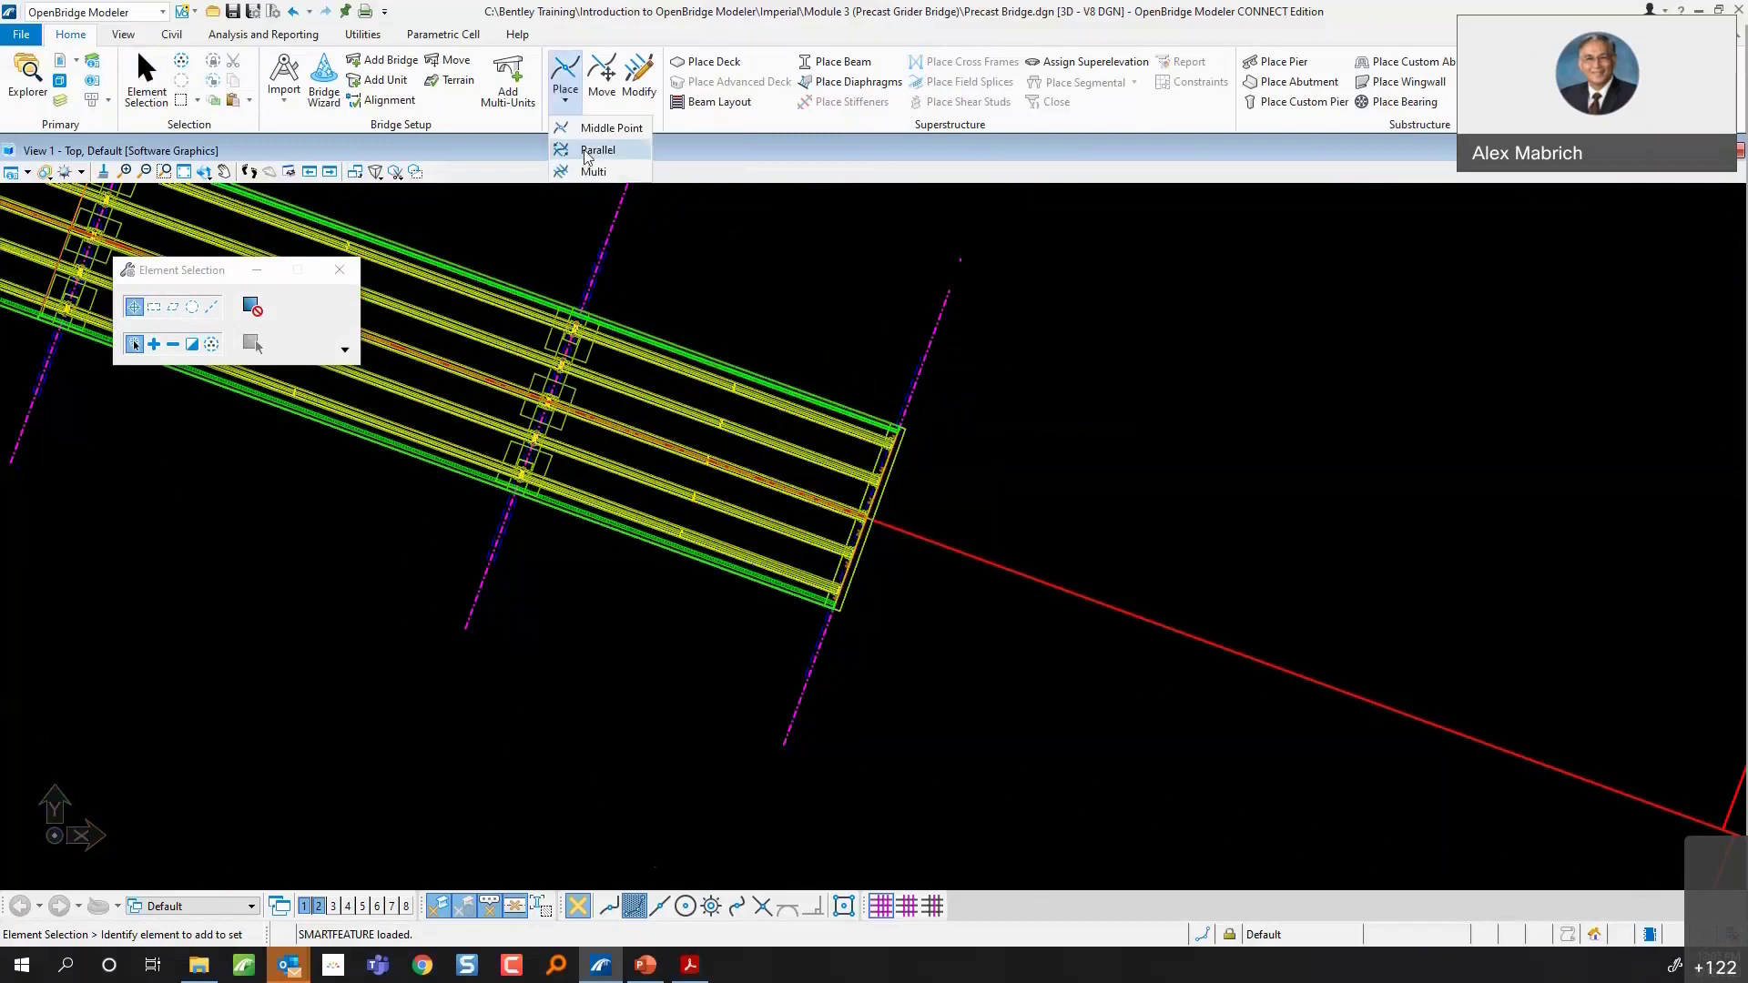
left_click(593, 151)
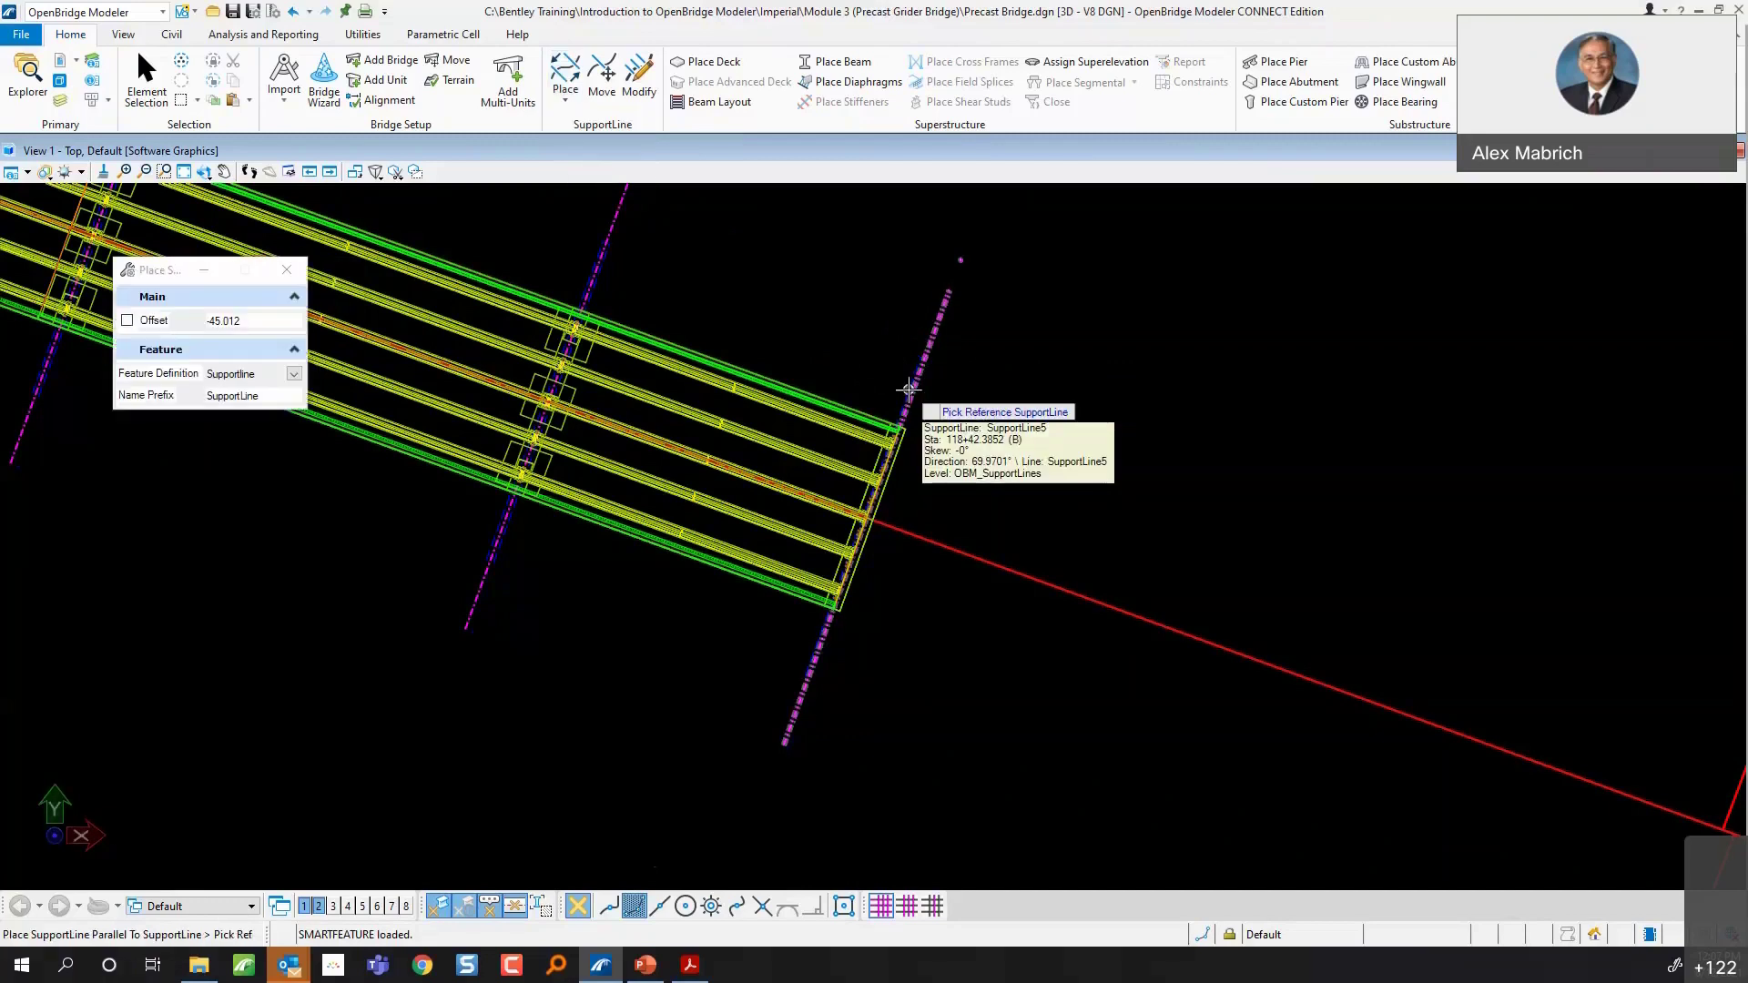
left_click(909, 389)
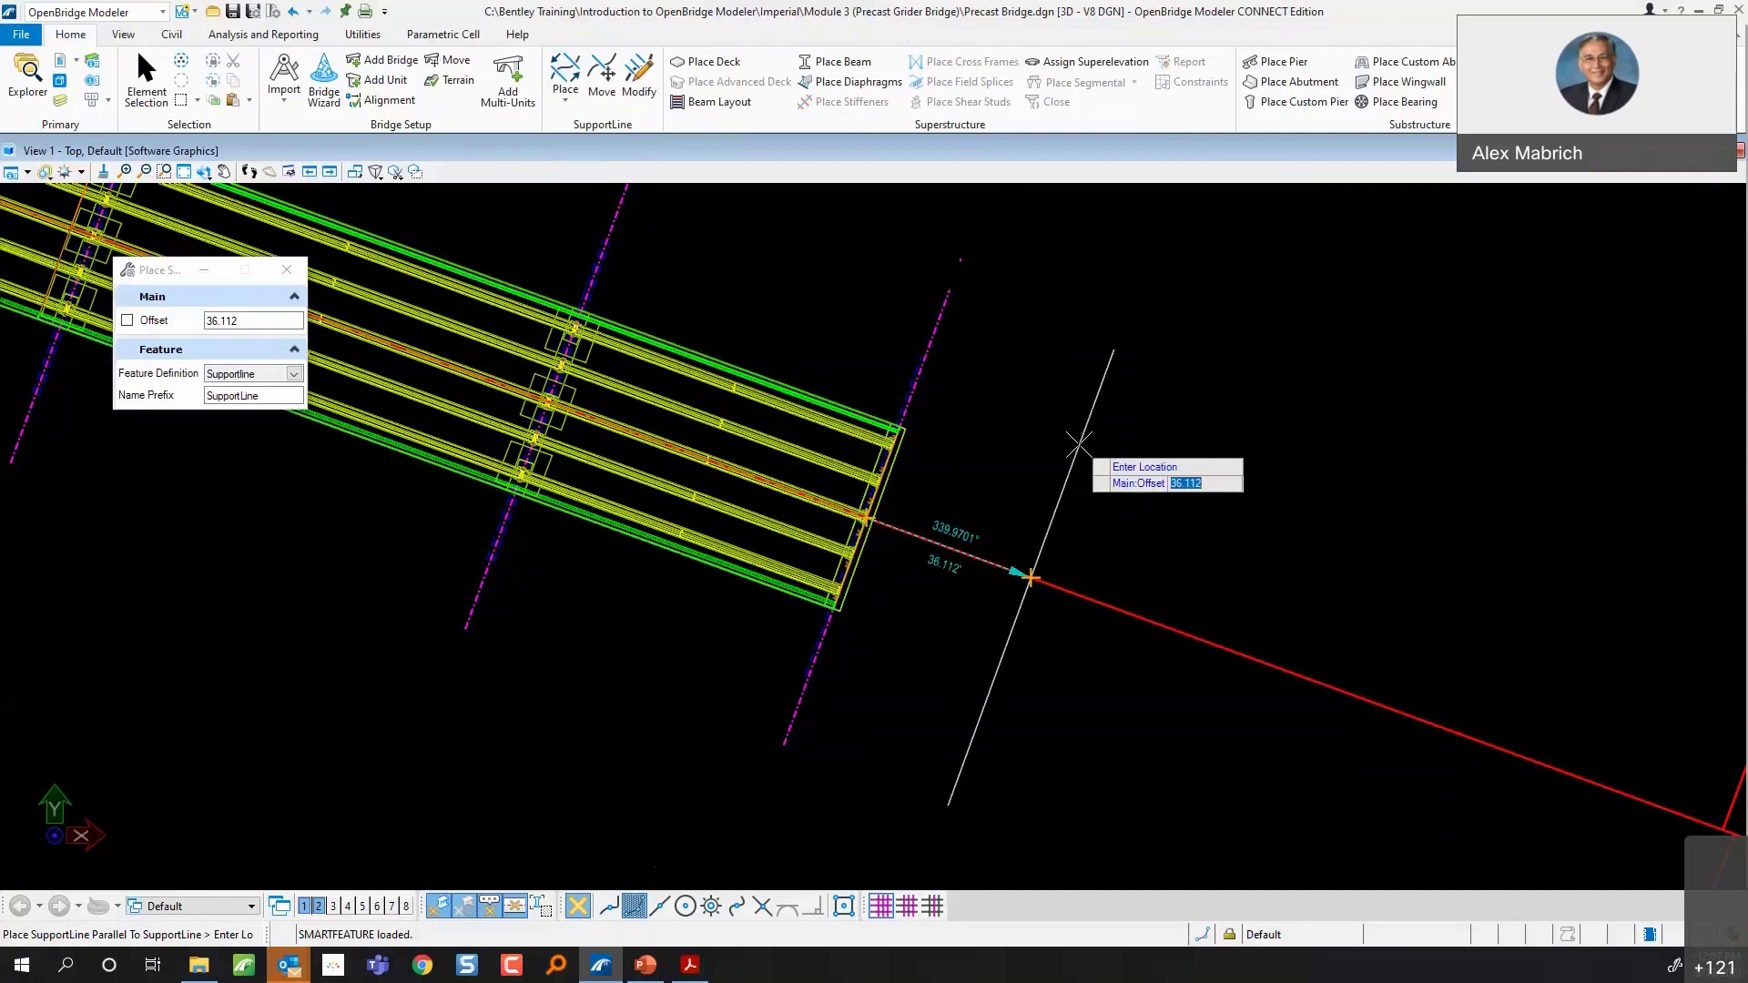
left_click(1079, 444)
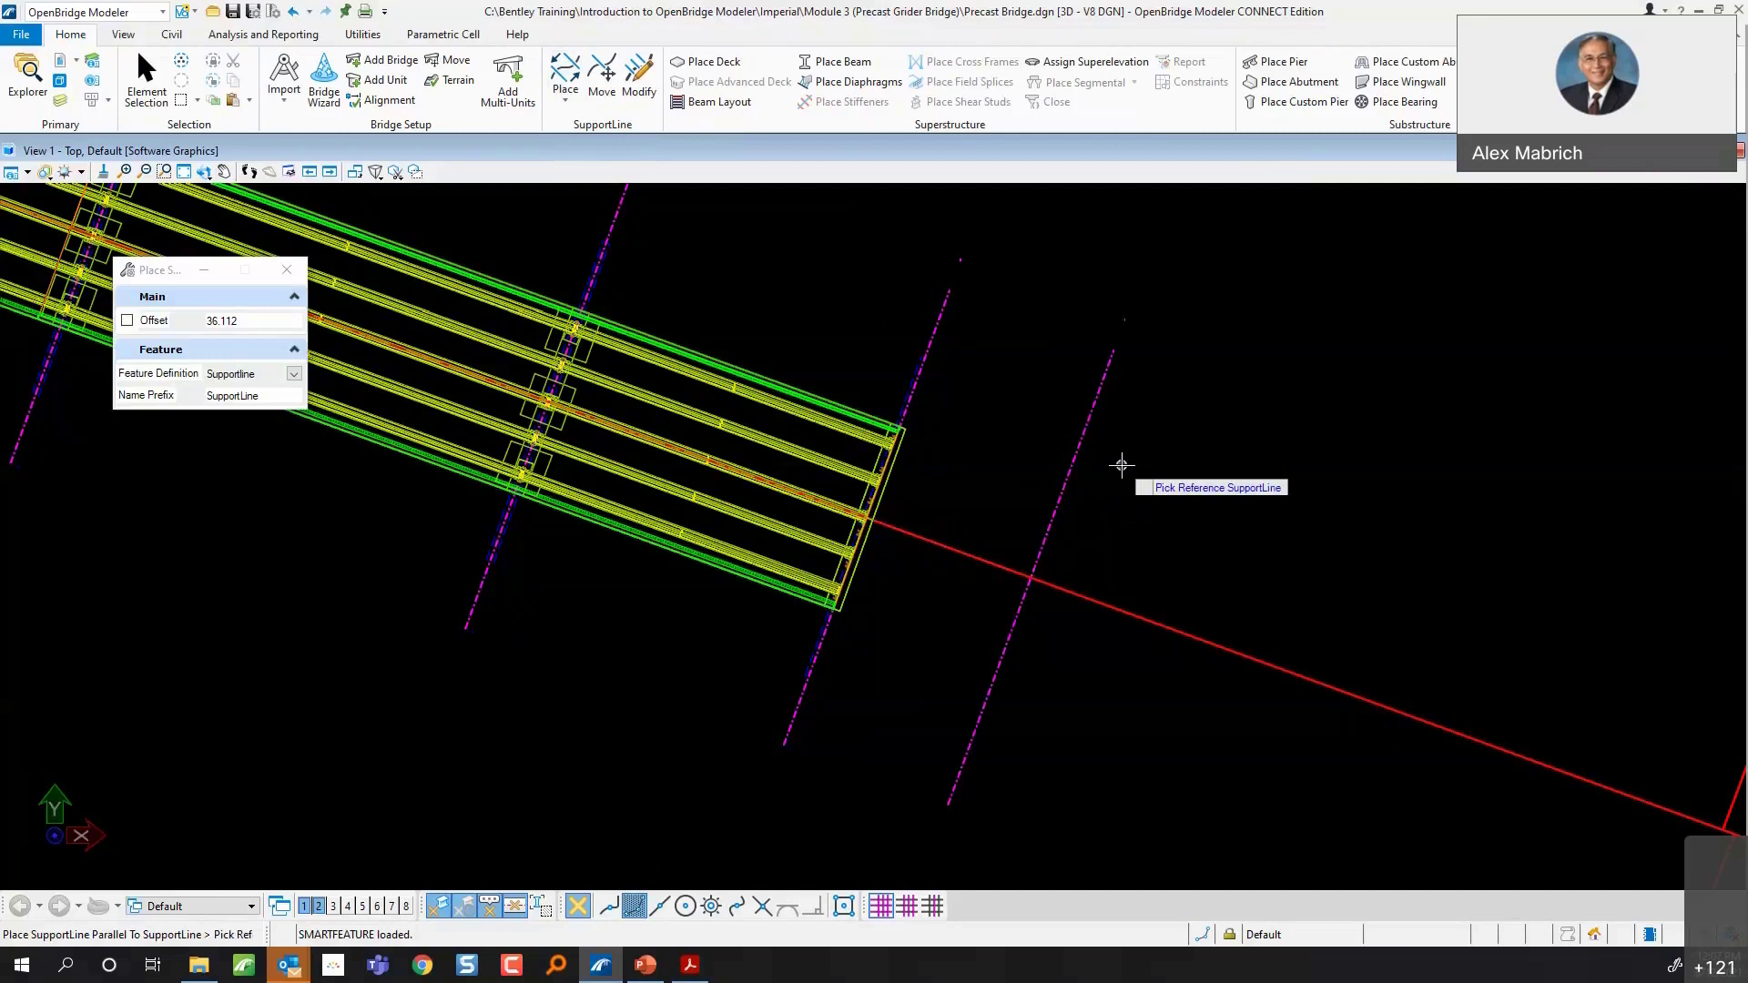
key("Escape")
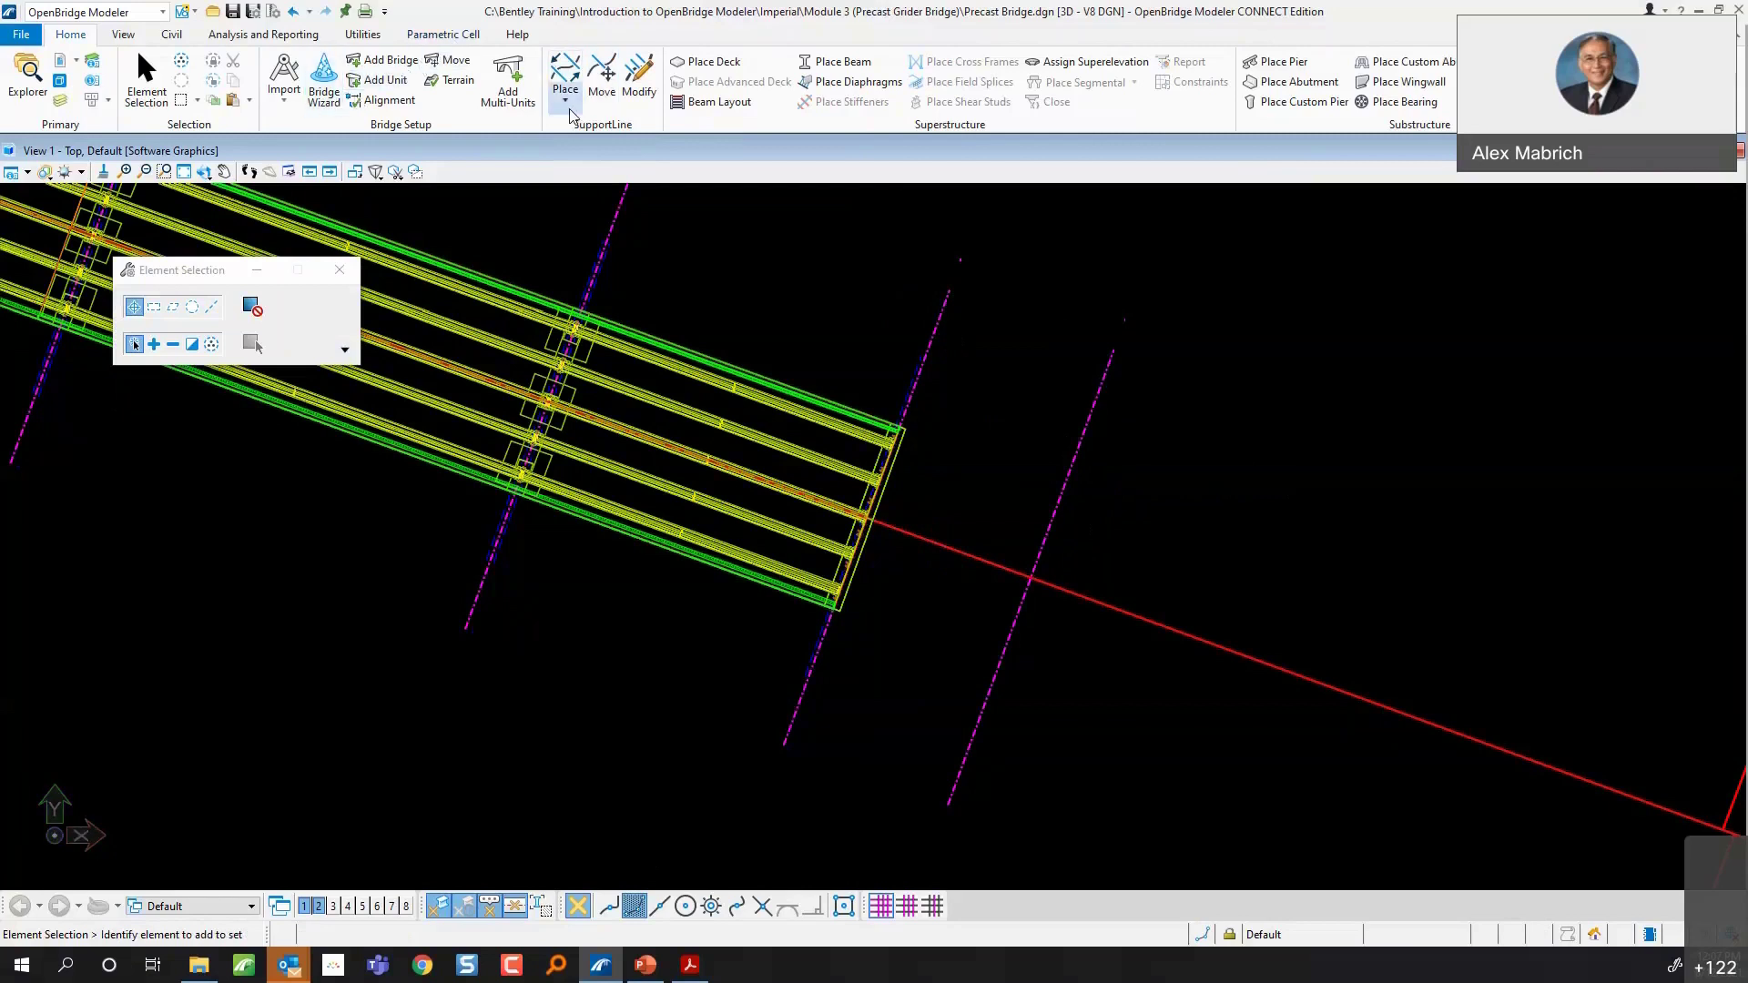
- Place a deck with the Slab w/ constraints template between the bridge's last support line and the added one beyond it
left_click(738, 64)
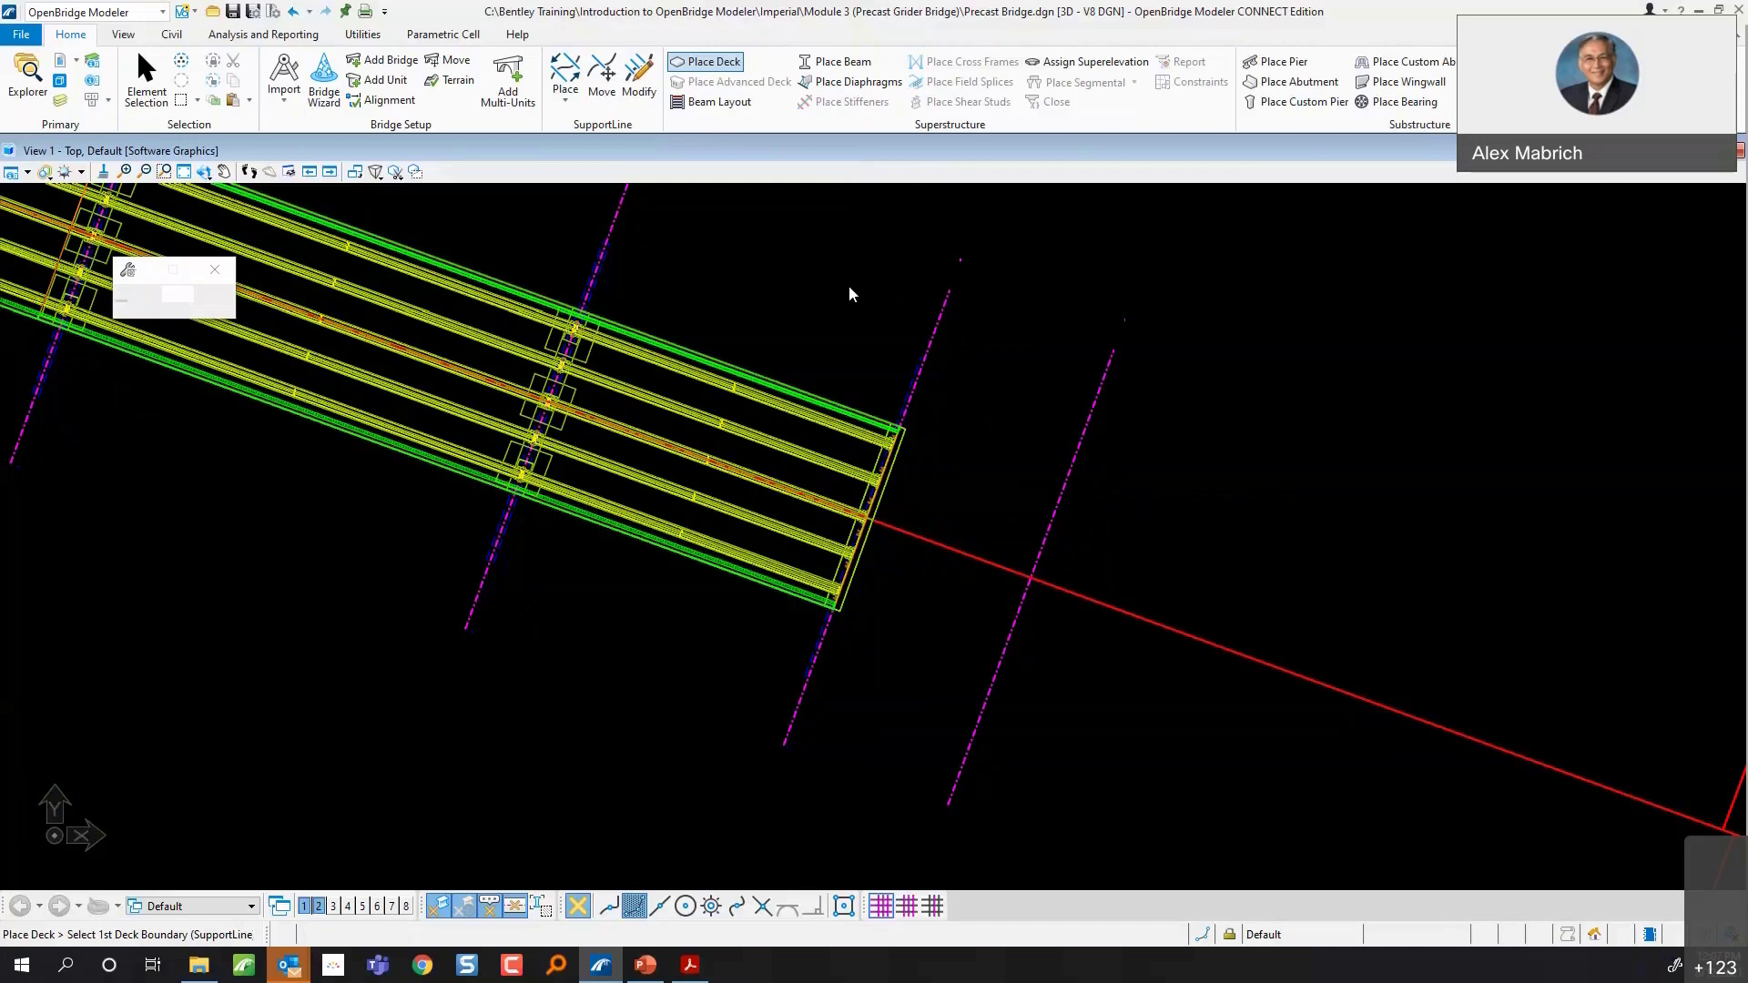
left_click_drag(192, 271, 277, 201)
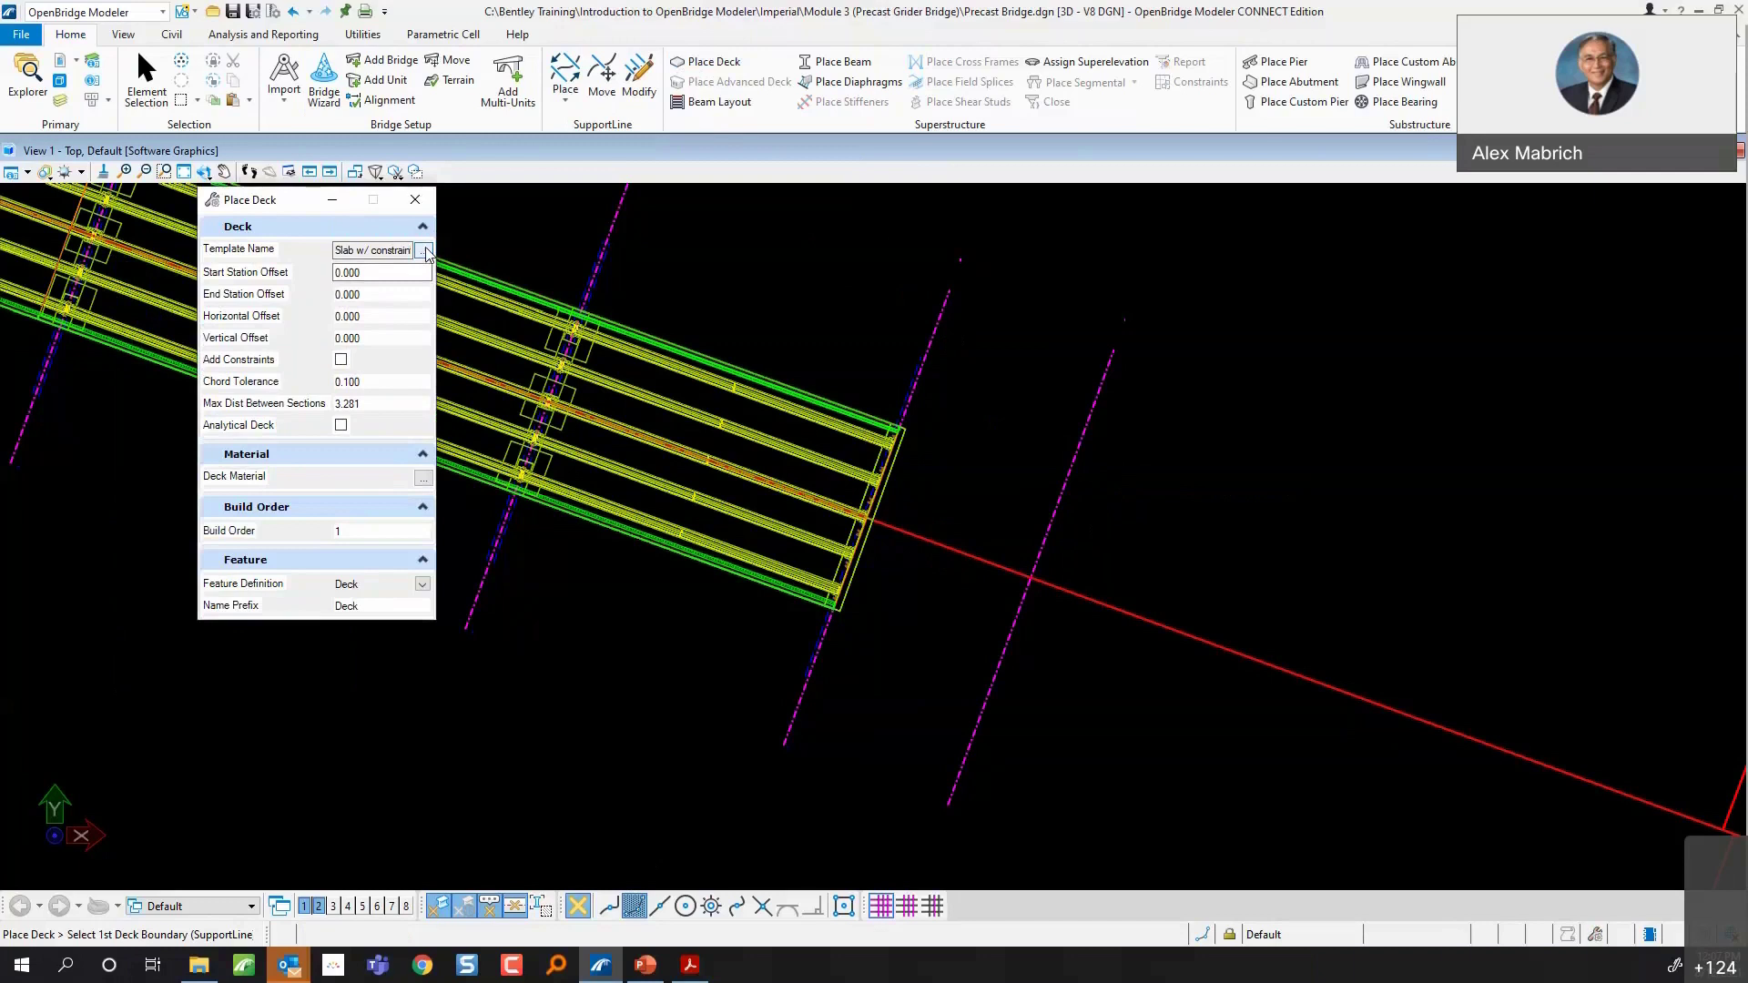
left_click(424, 251)
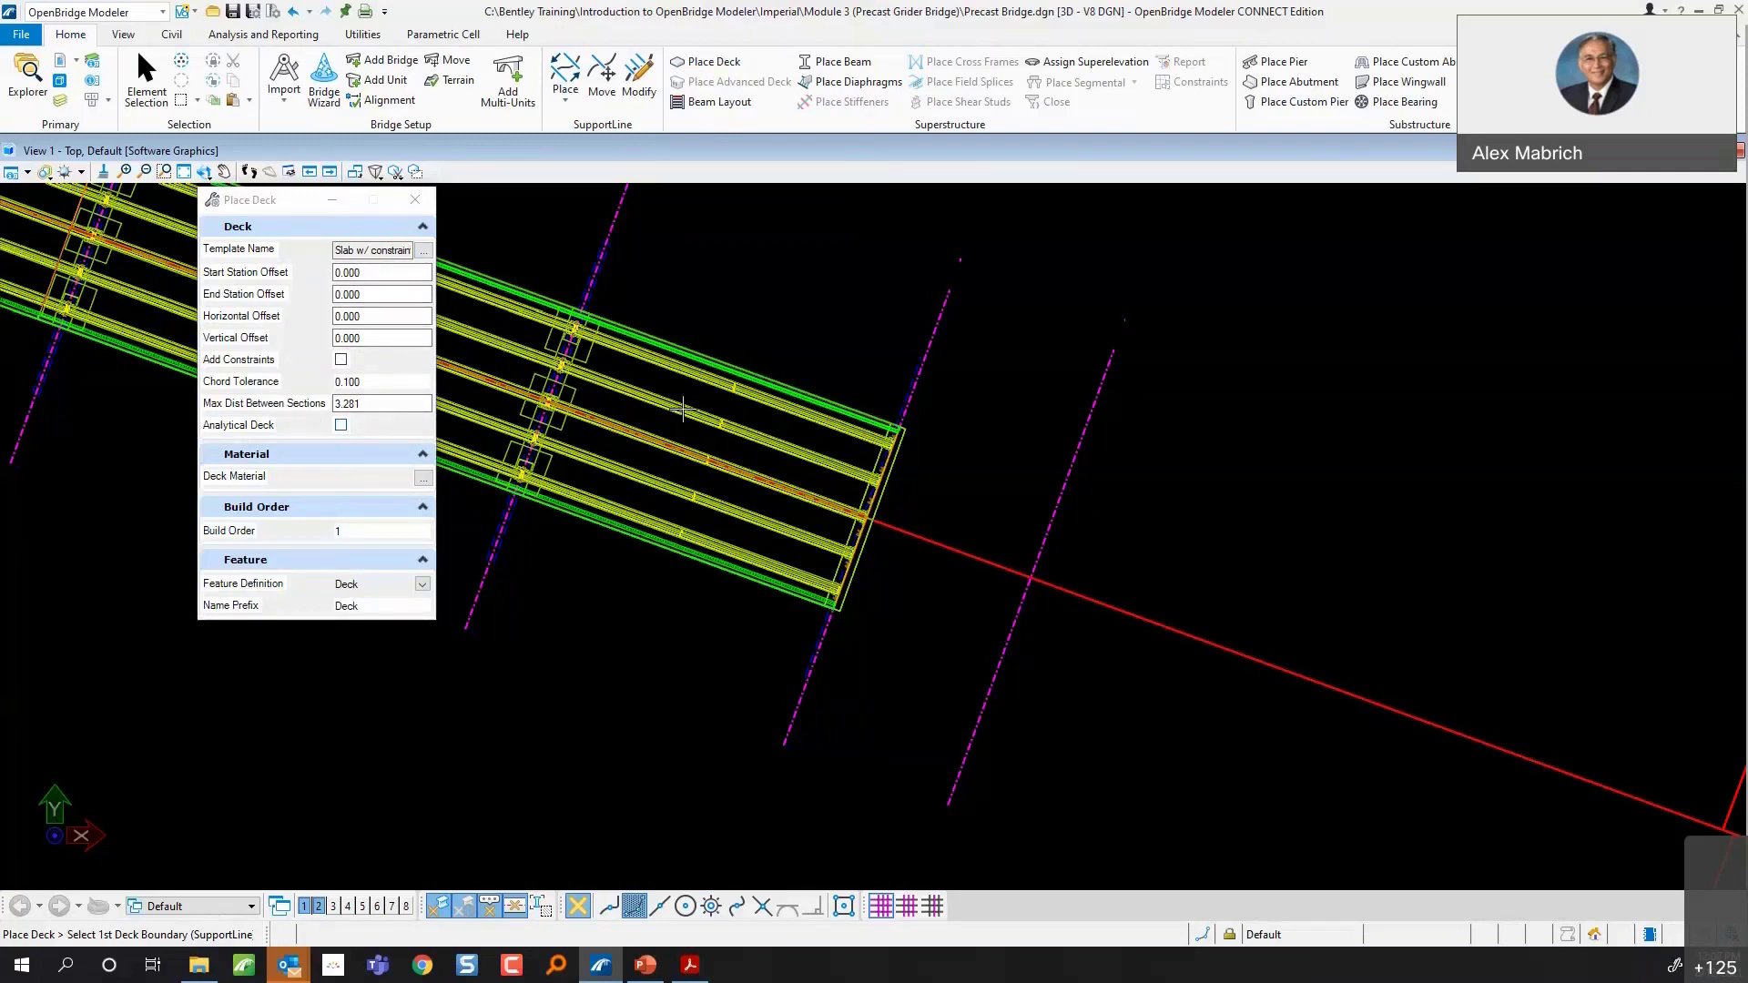
left_click(917, 366)
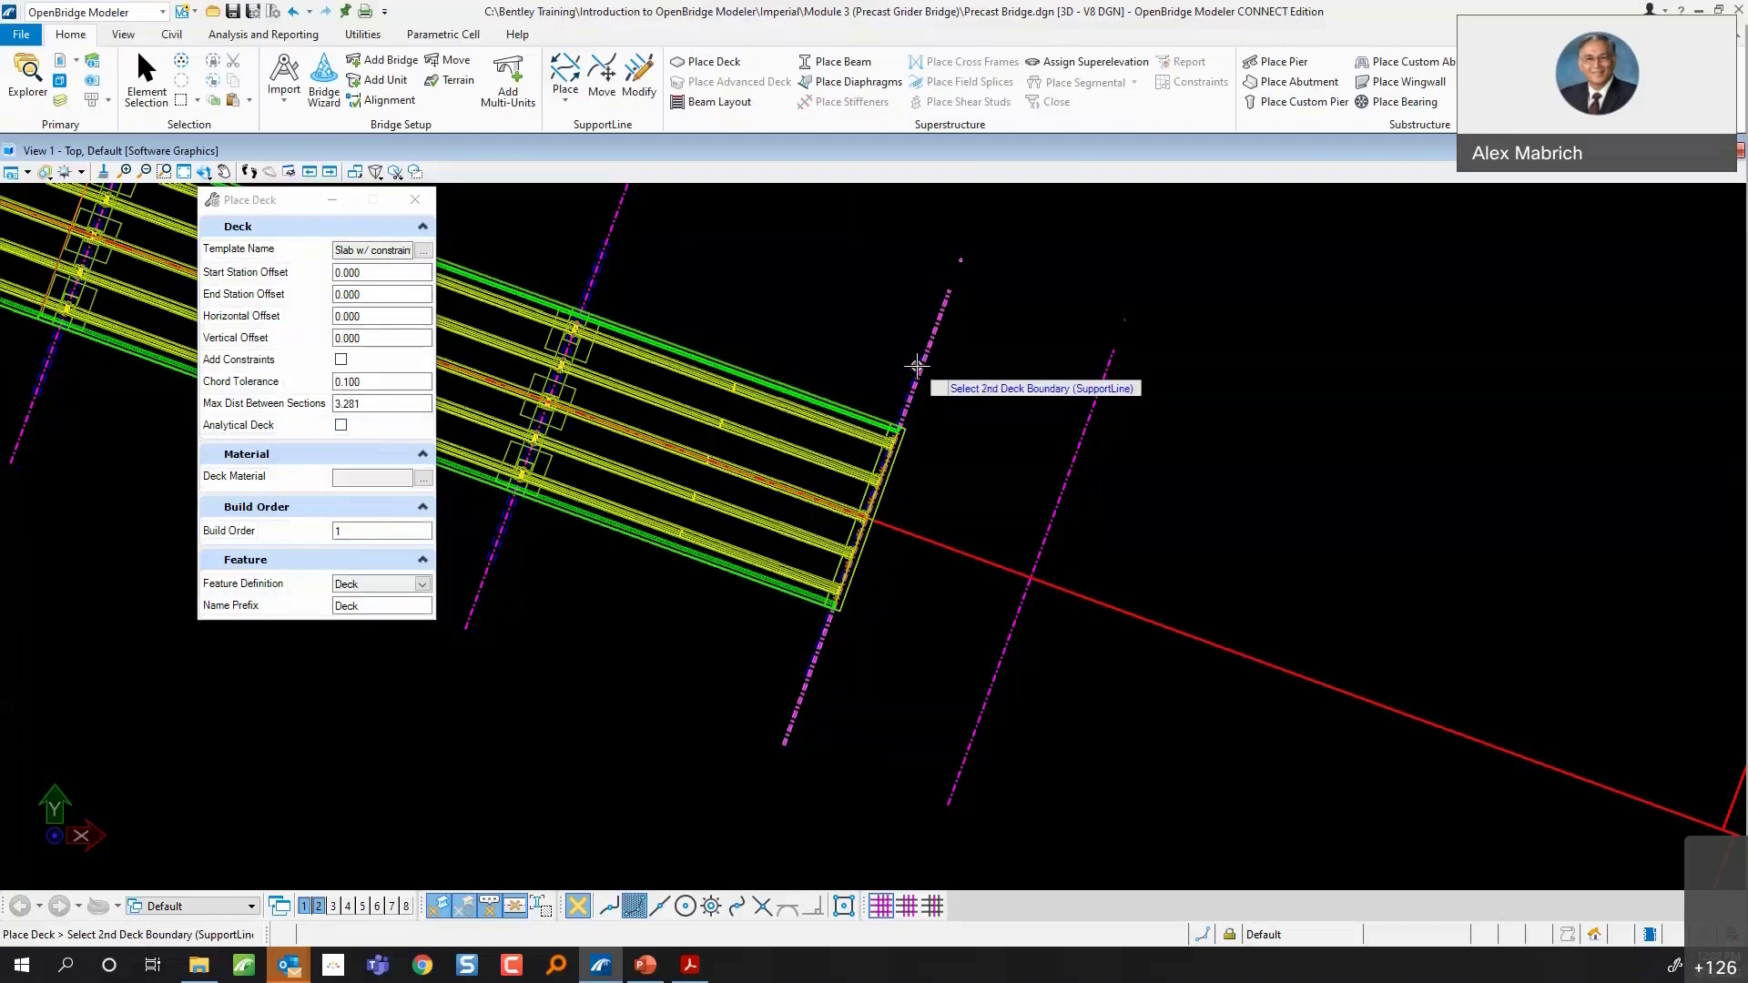
left_click(1106, 437)
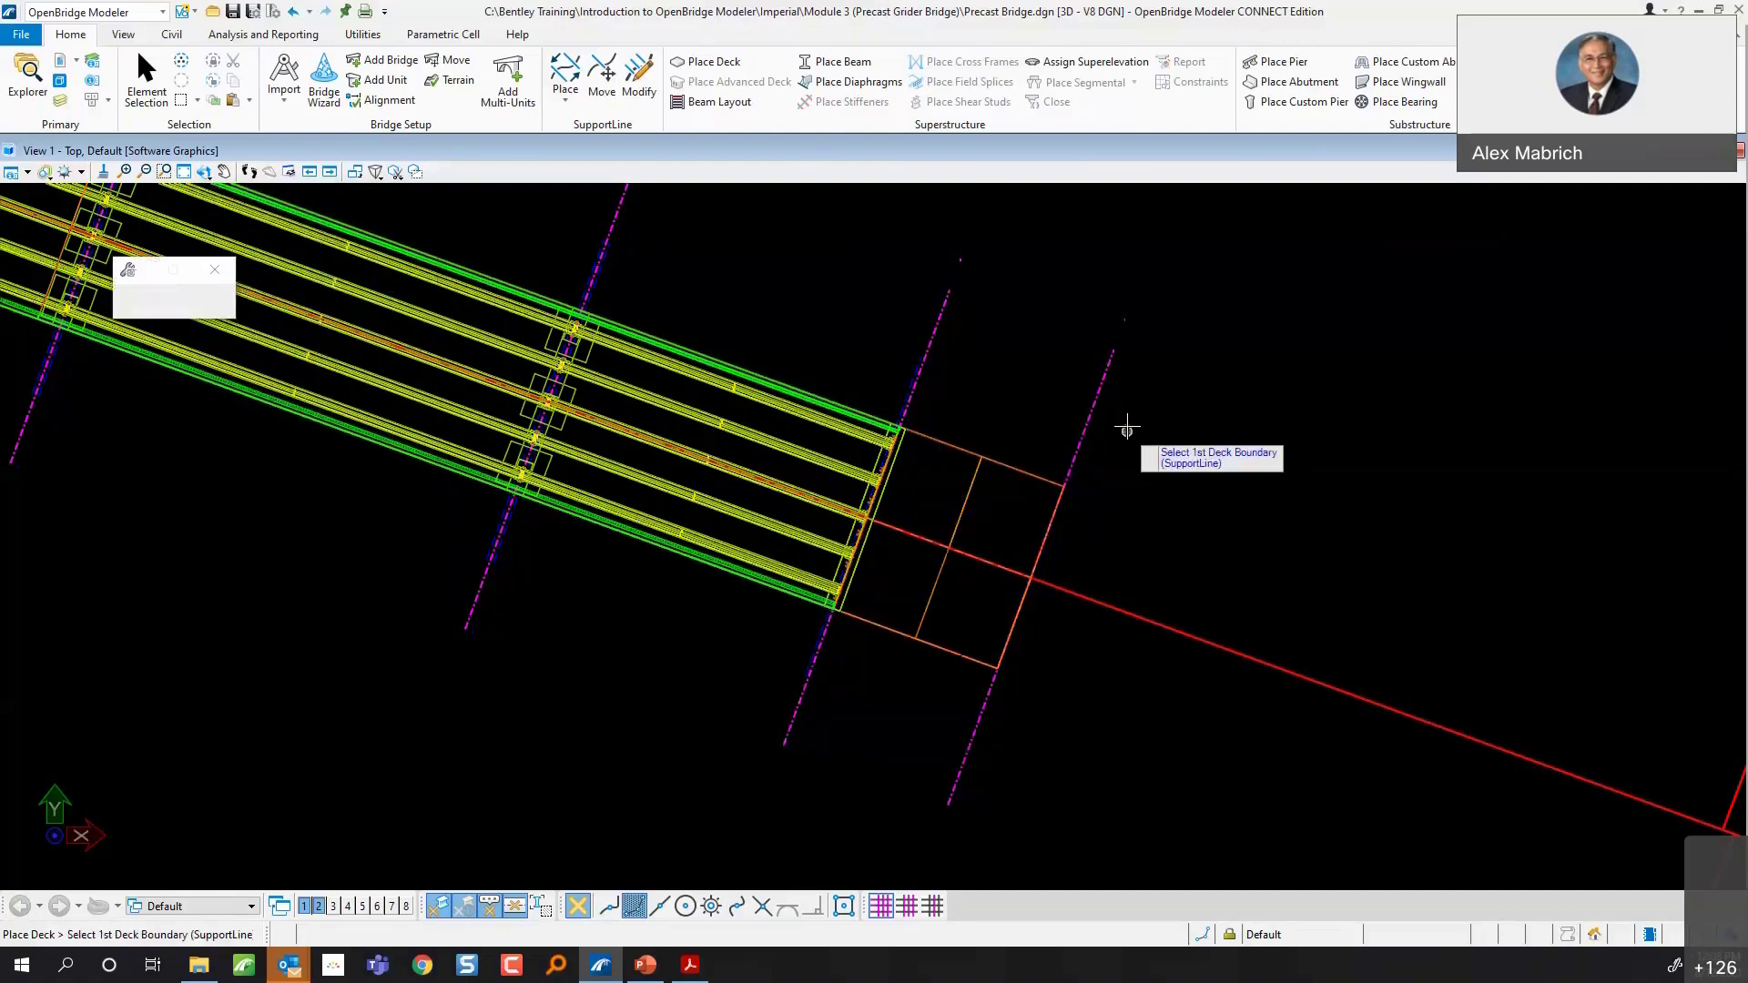
key("Escape")
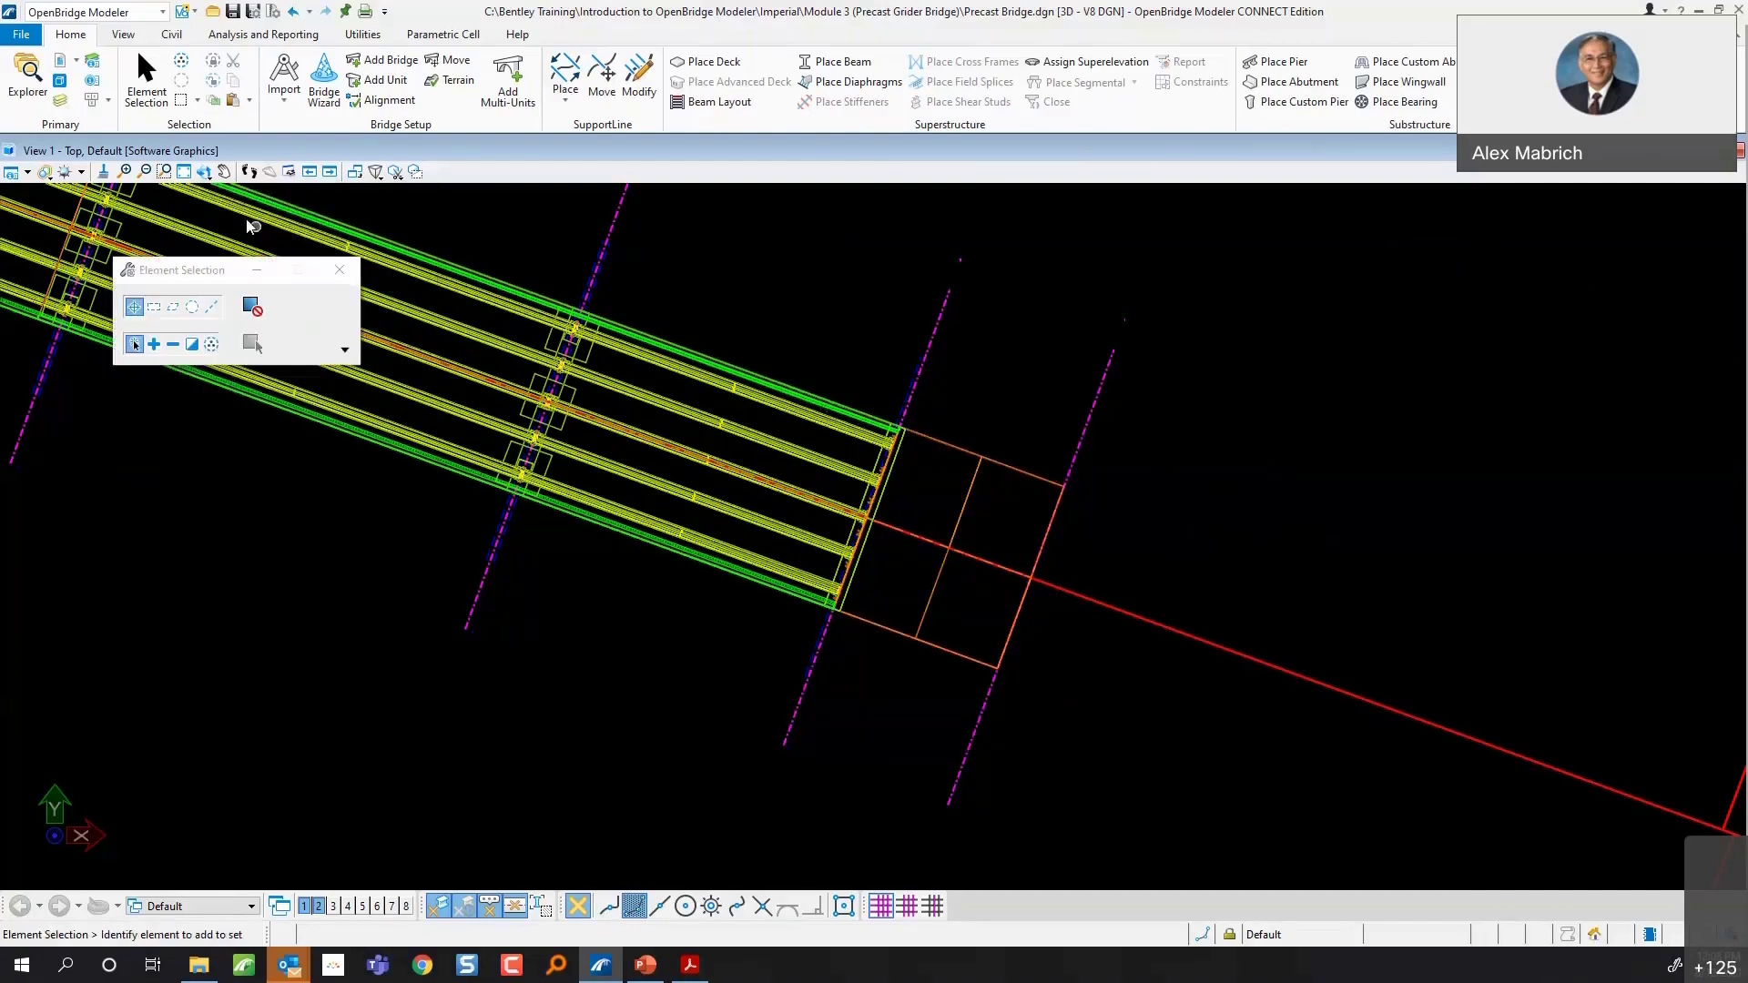
- Rotate the view to examine the added slab and the end abutment of the bridge in 3D
left_click(203, 171)
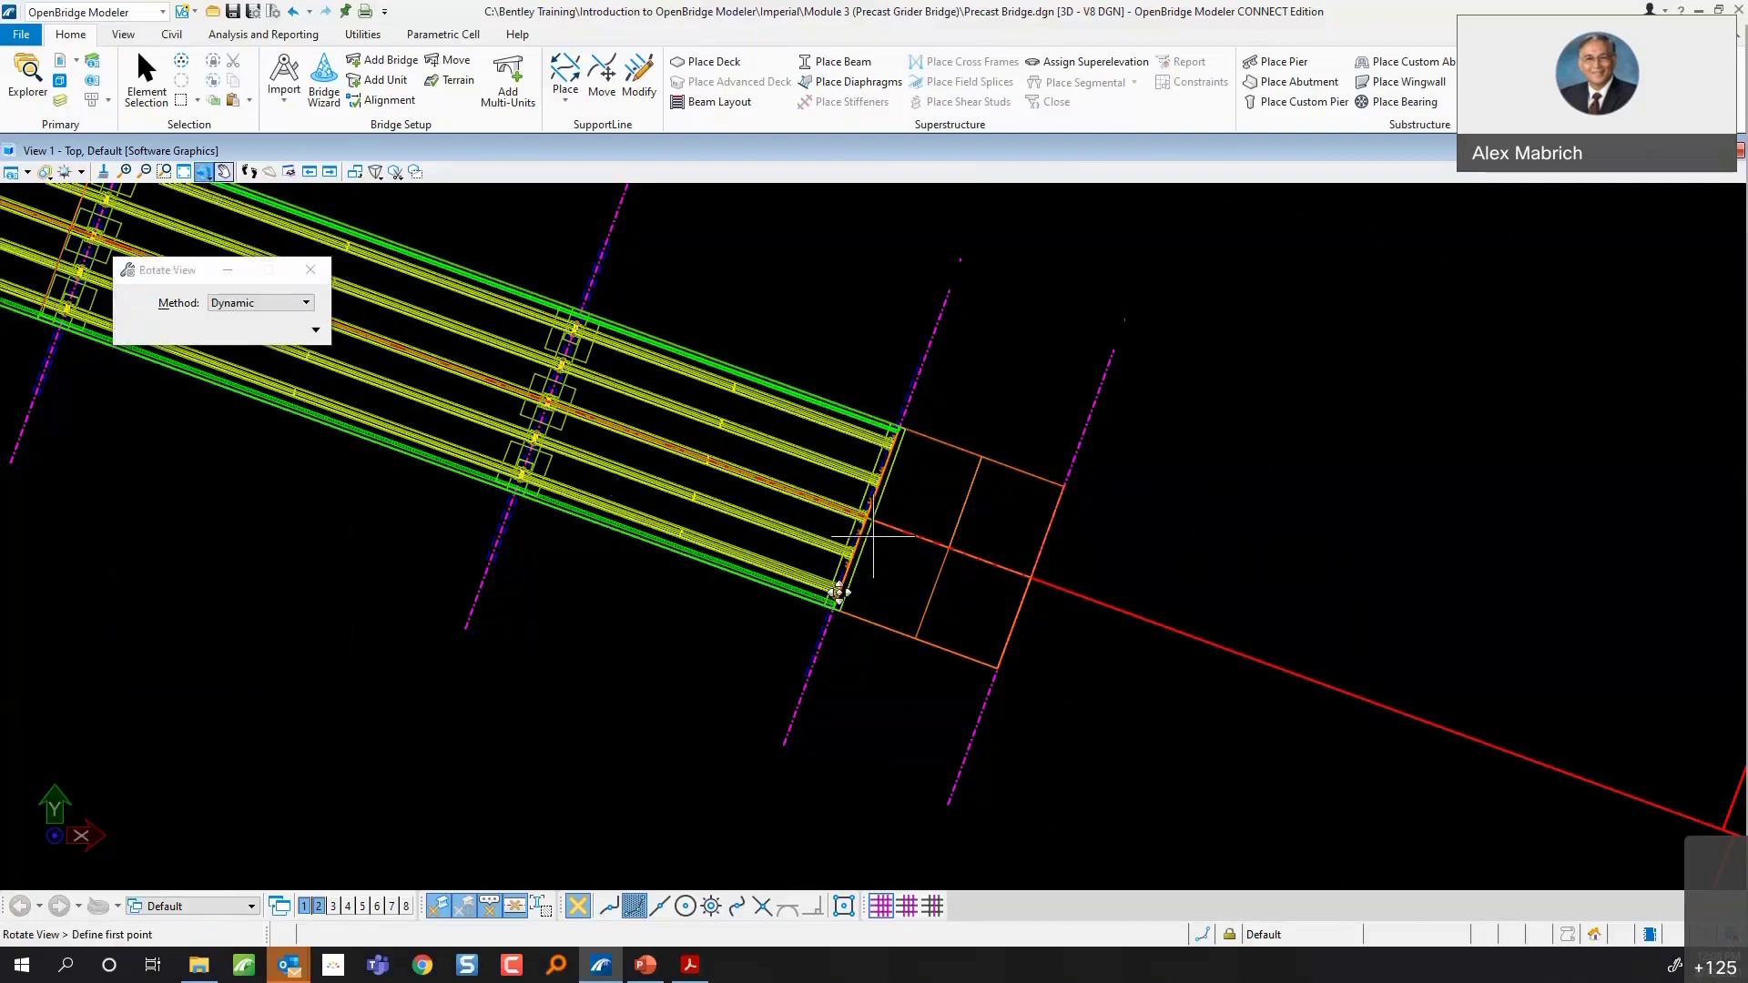
left_click(873, 537)
left_click(972, 384)
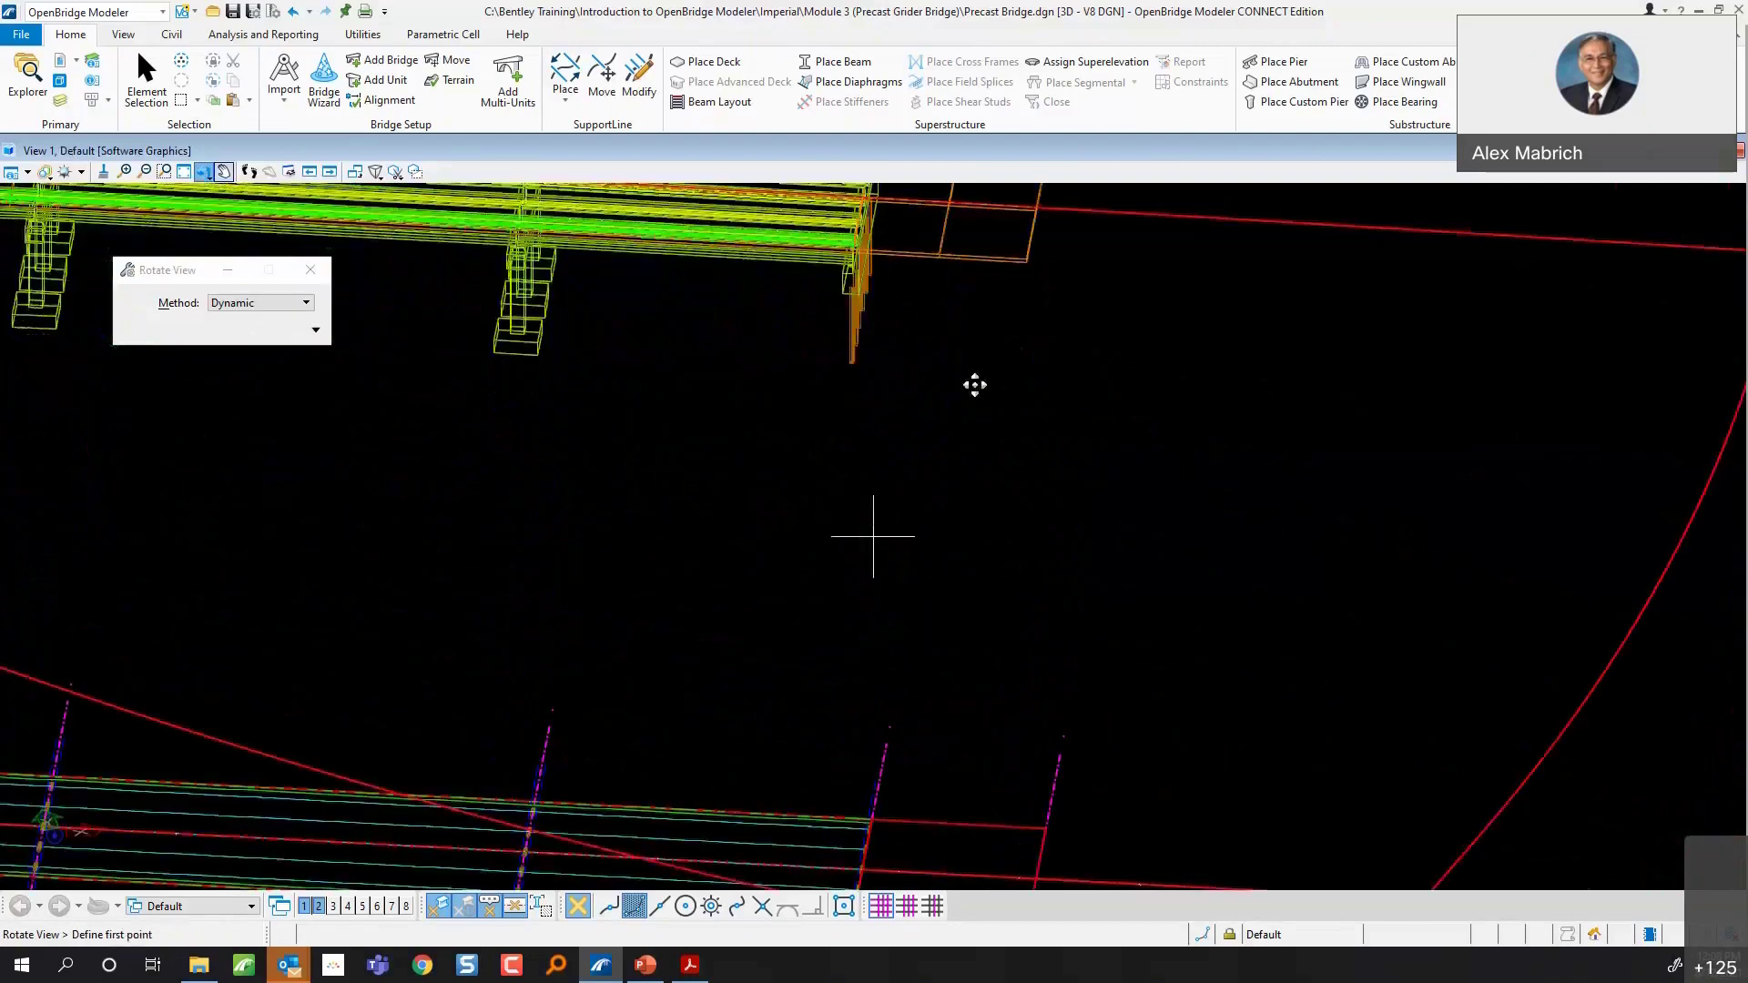
left_click(963, 371)
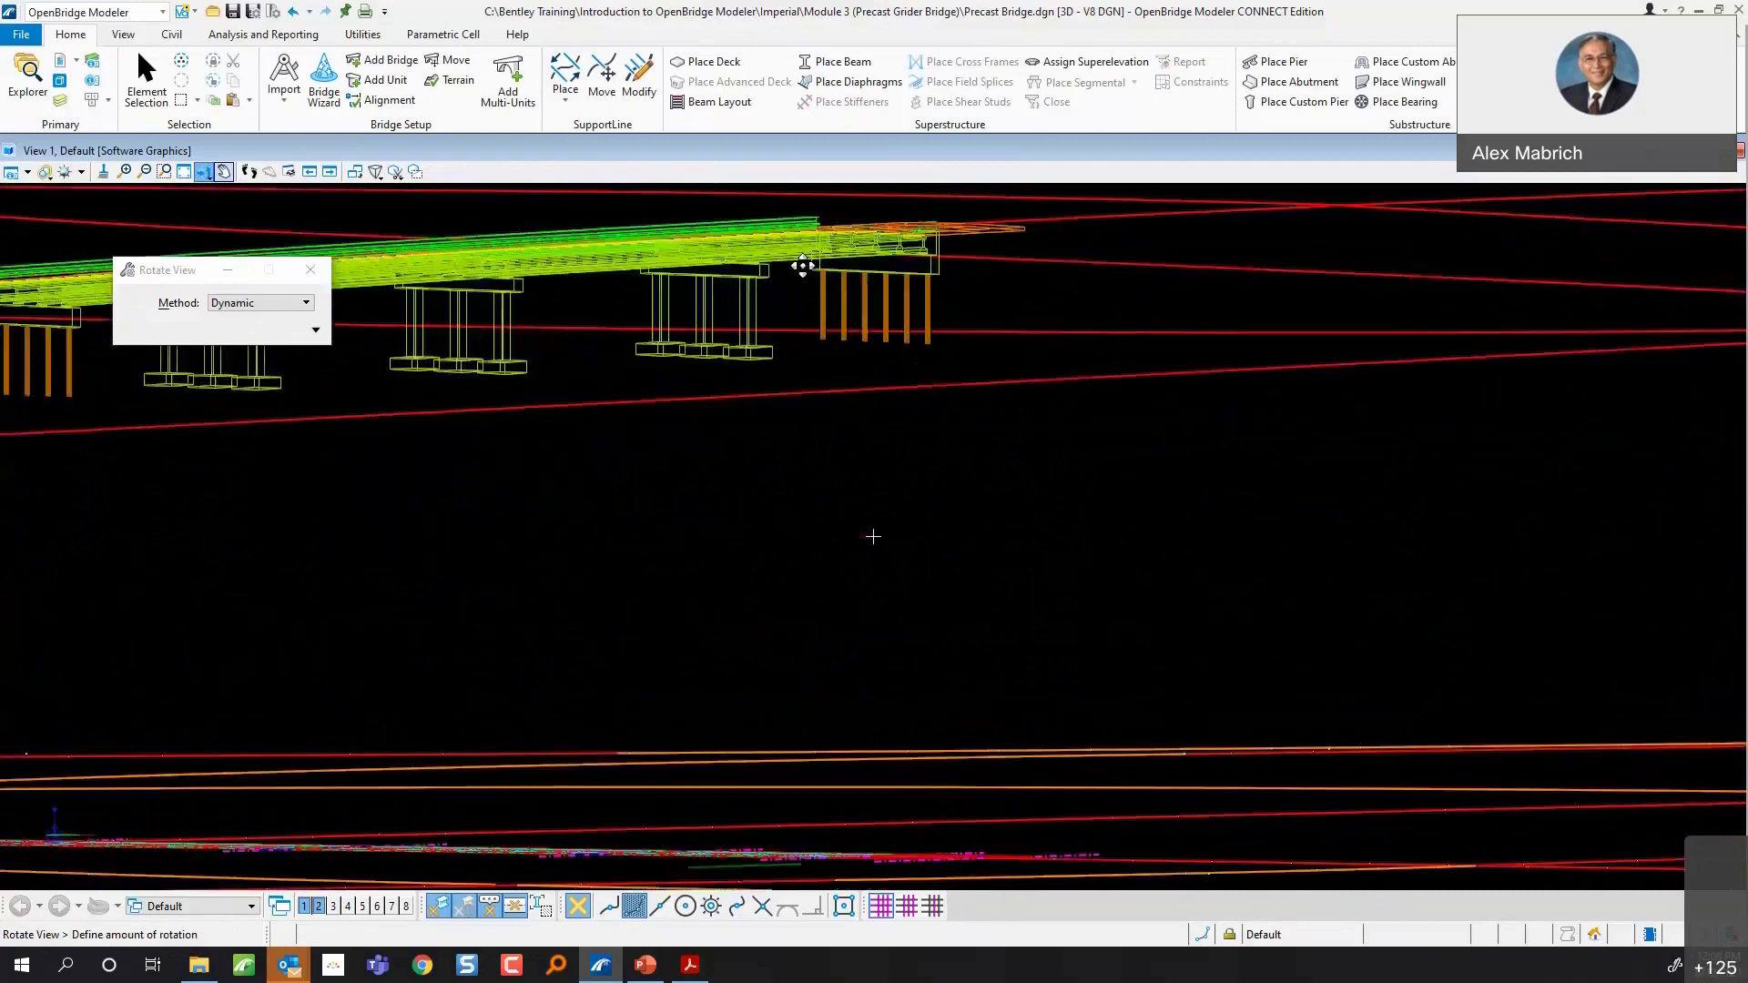
left_click(999, 332)
right_click(999, 332)
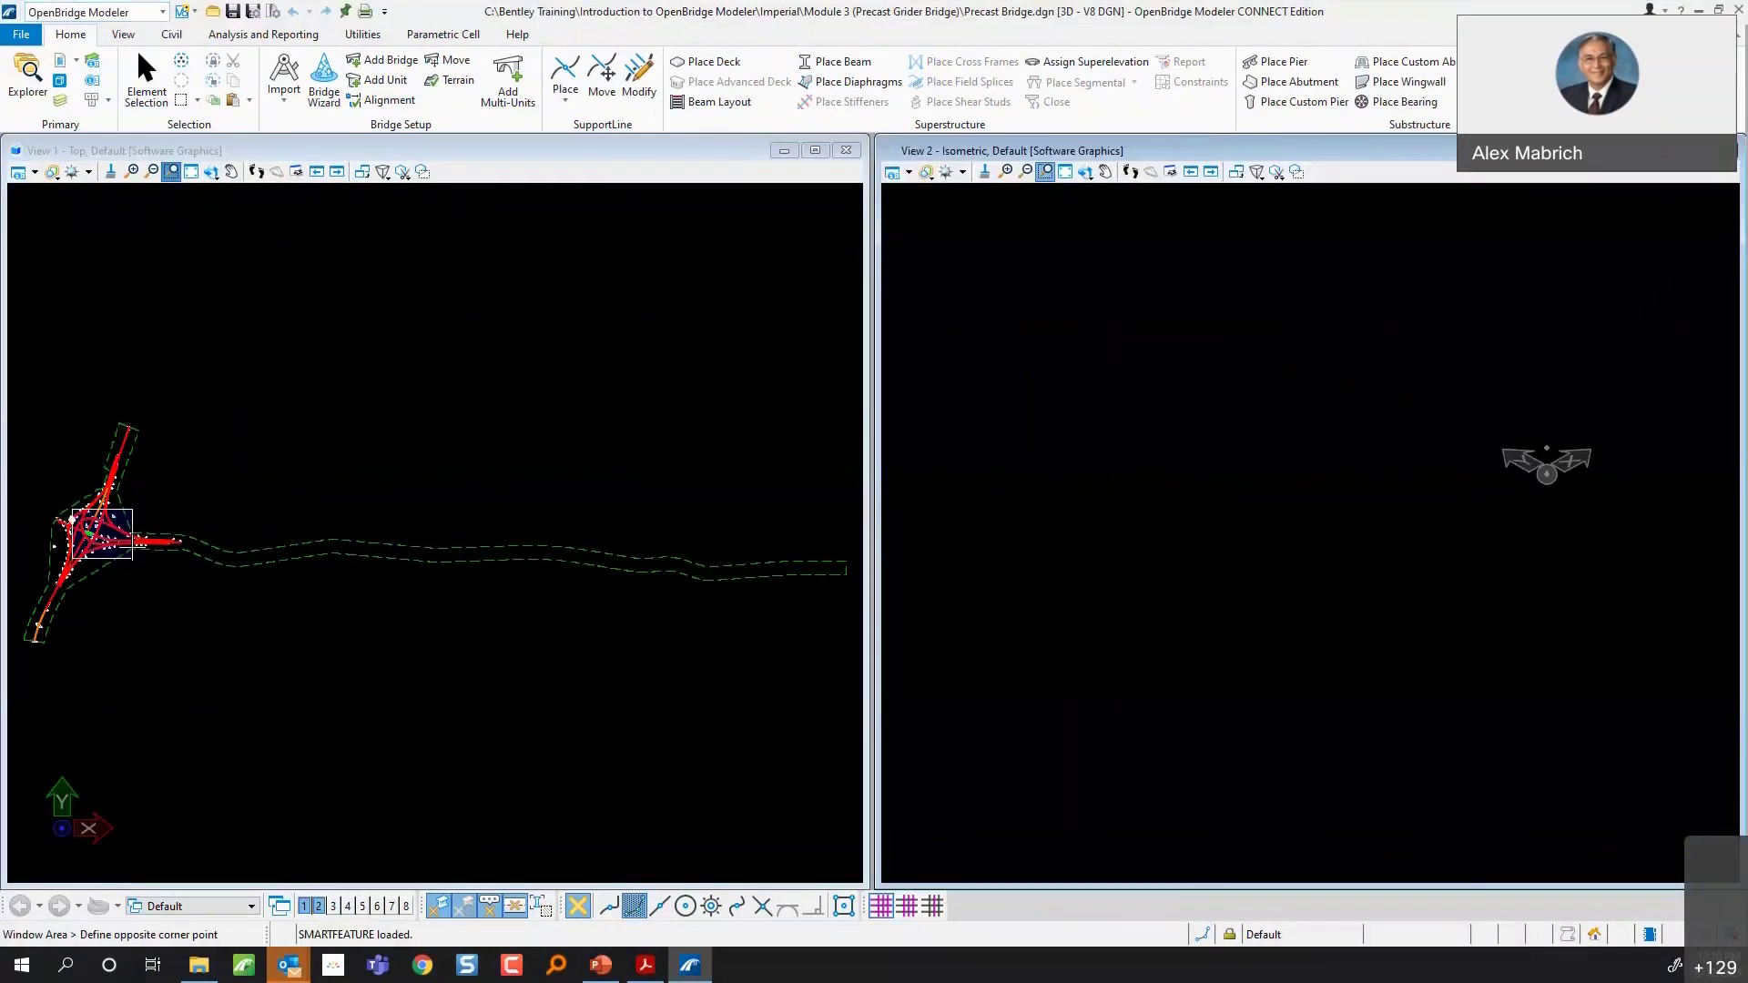
- Maximize the top view and inspect the junction of the end abutment and the added slab from an oblique 3D angle
double_click(488, 150)
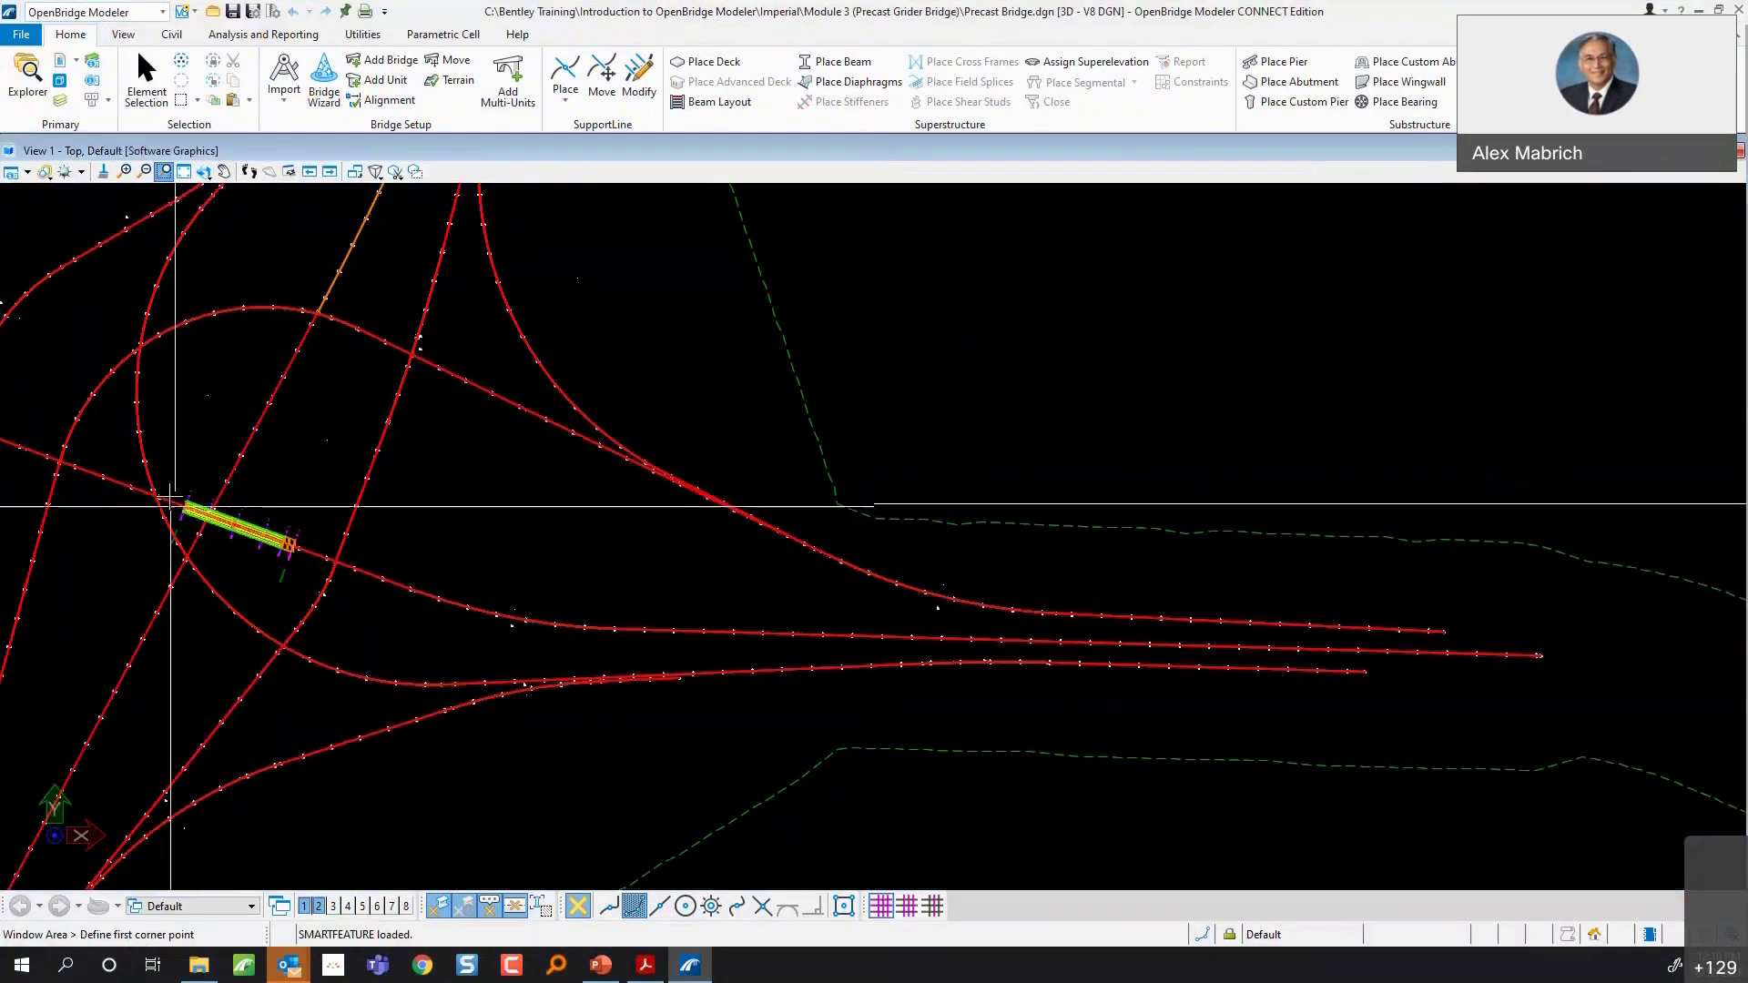
left_click(163, 483)
left_click(296, 569)
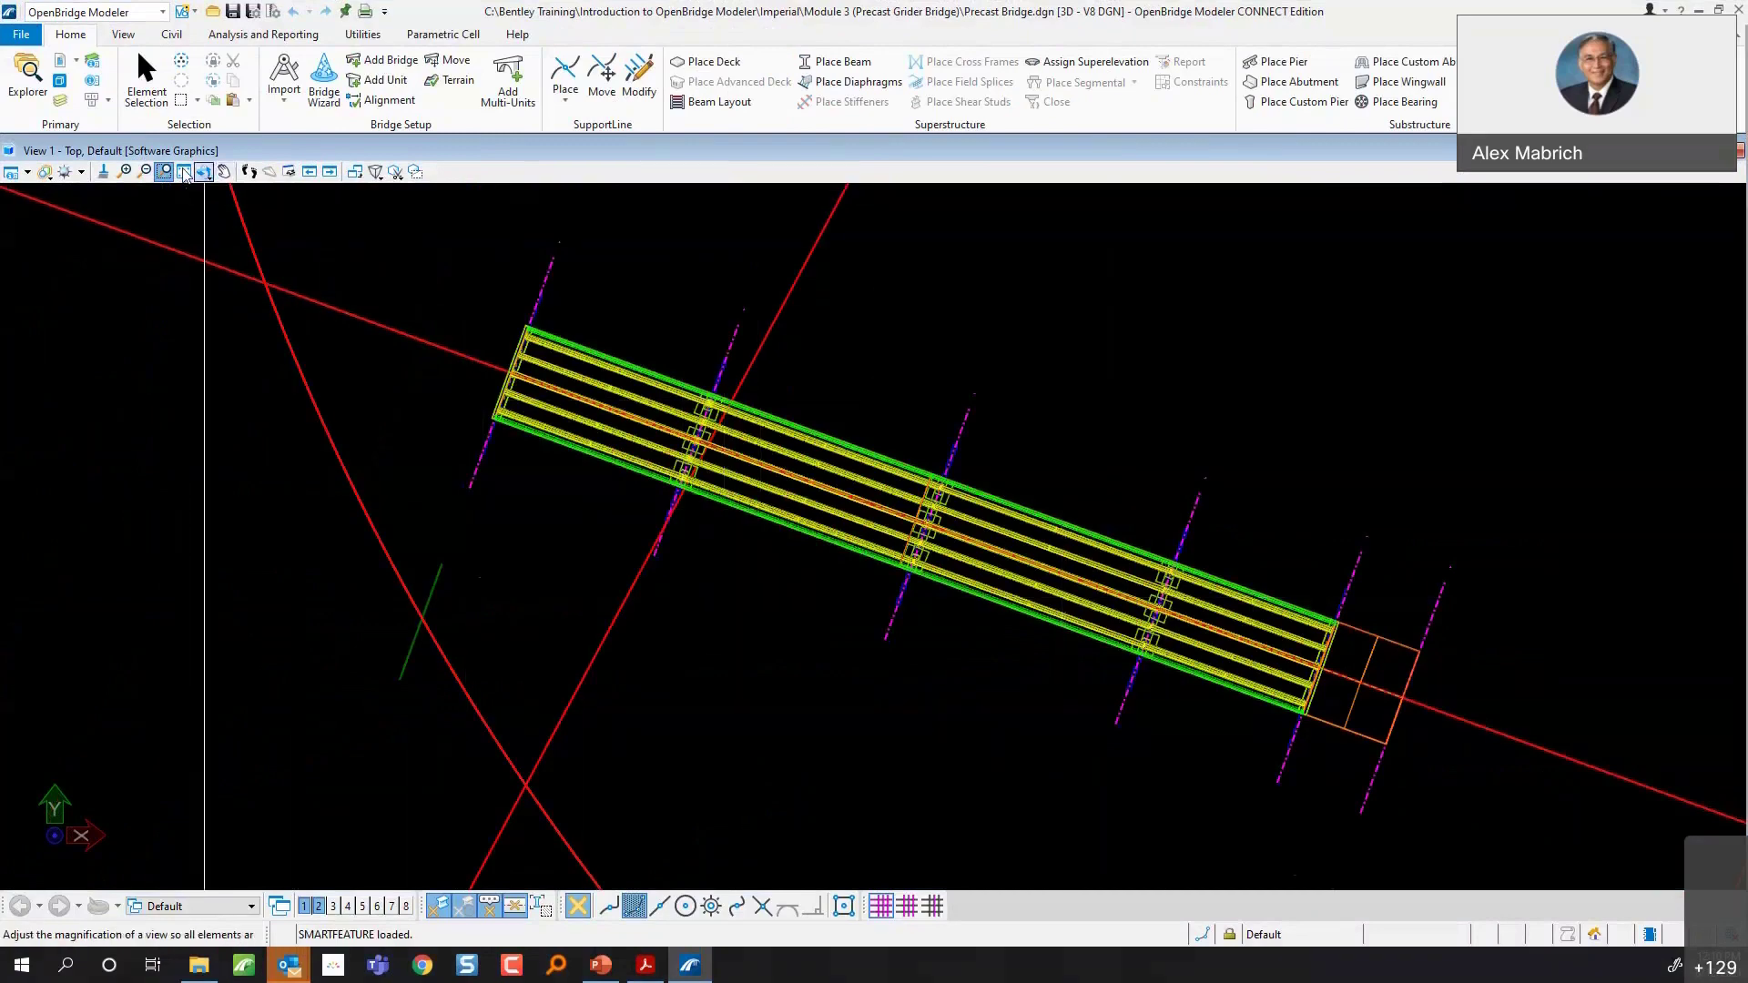
left_click(1253, 567)
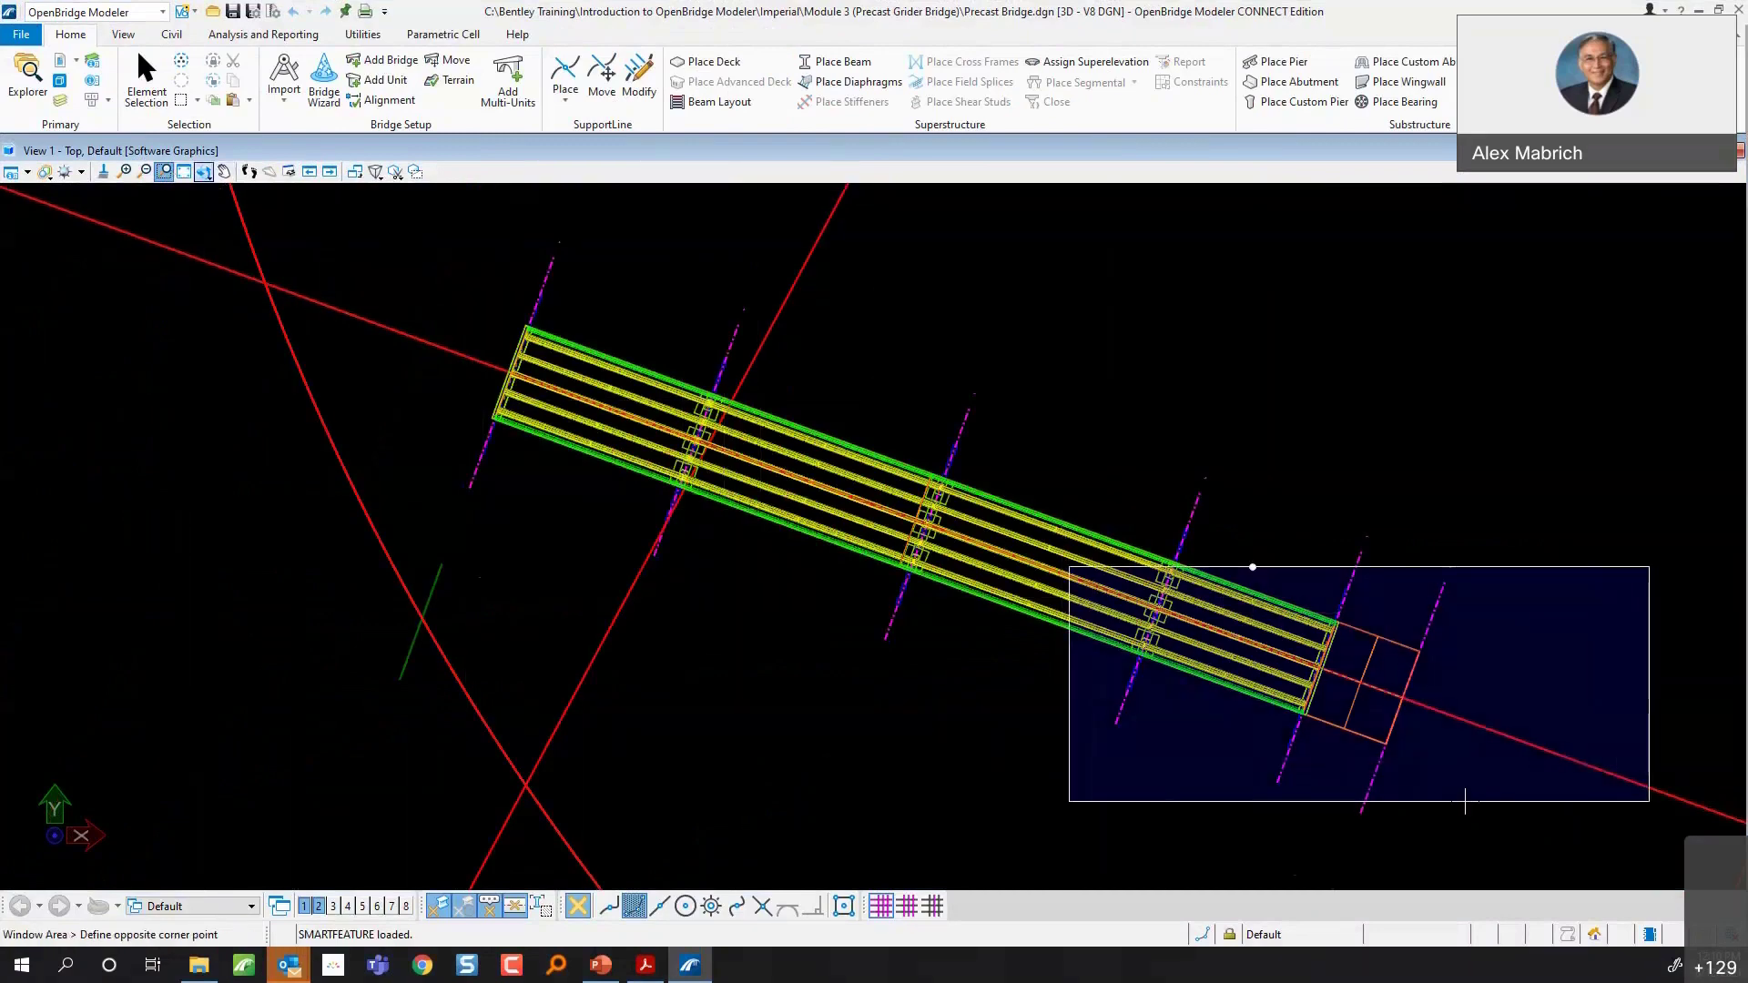
left_click(1465, 801)
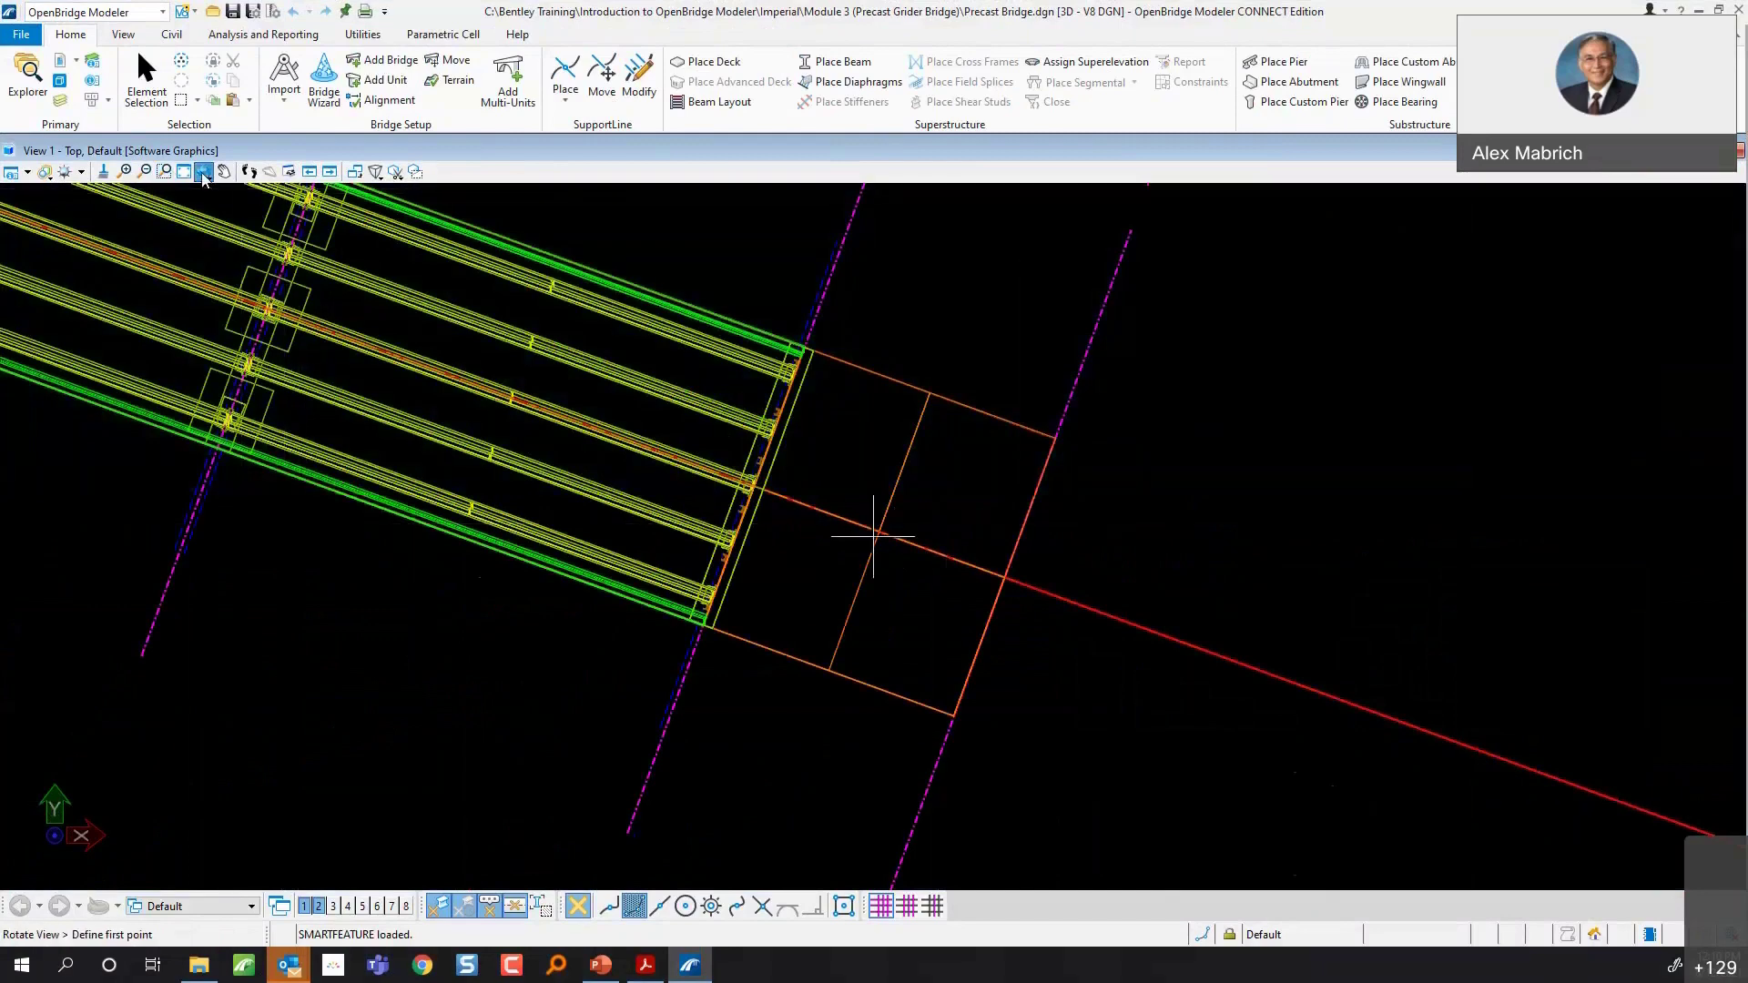
left_click(1250, 424)
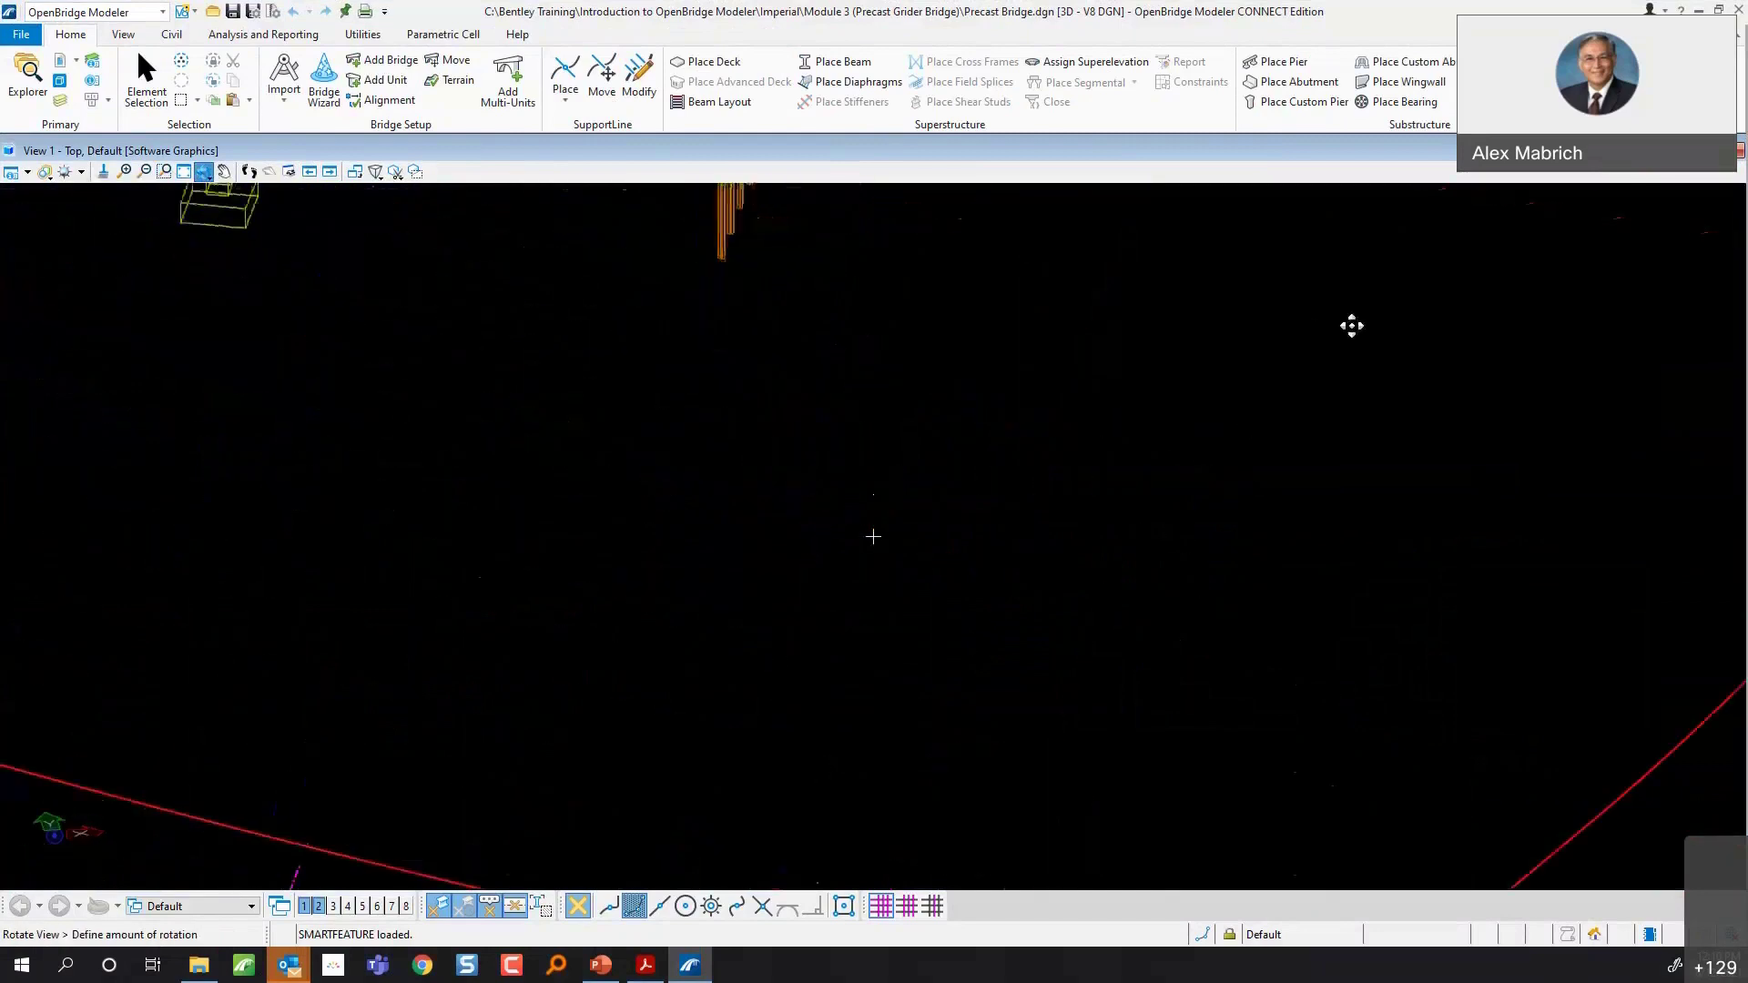
left_click(1503, 411)
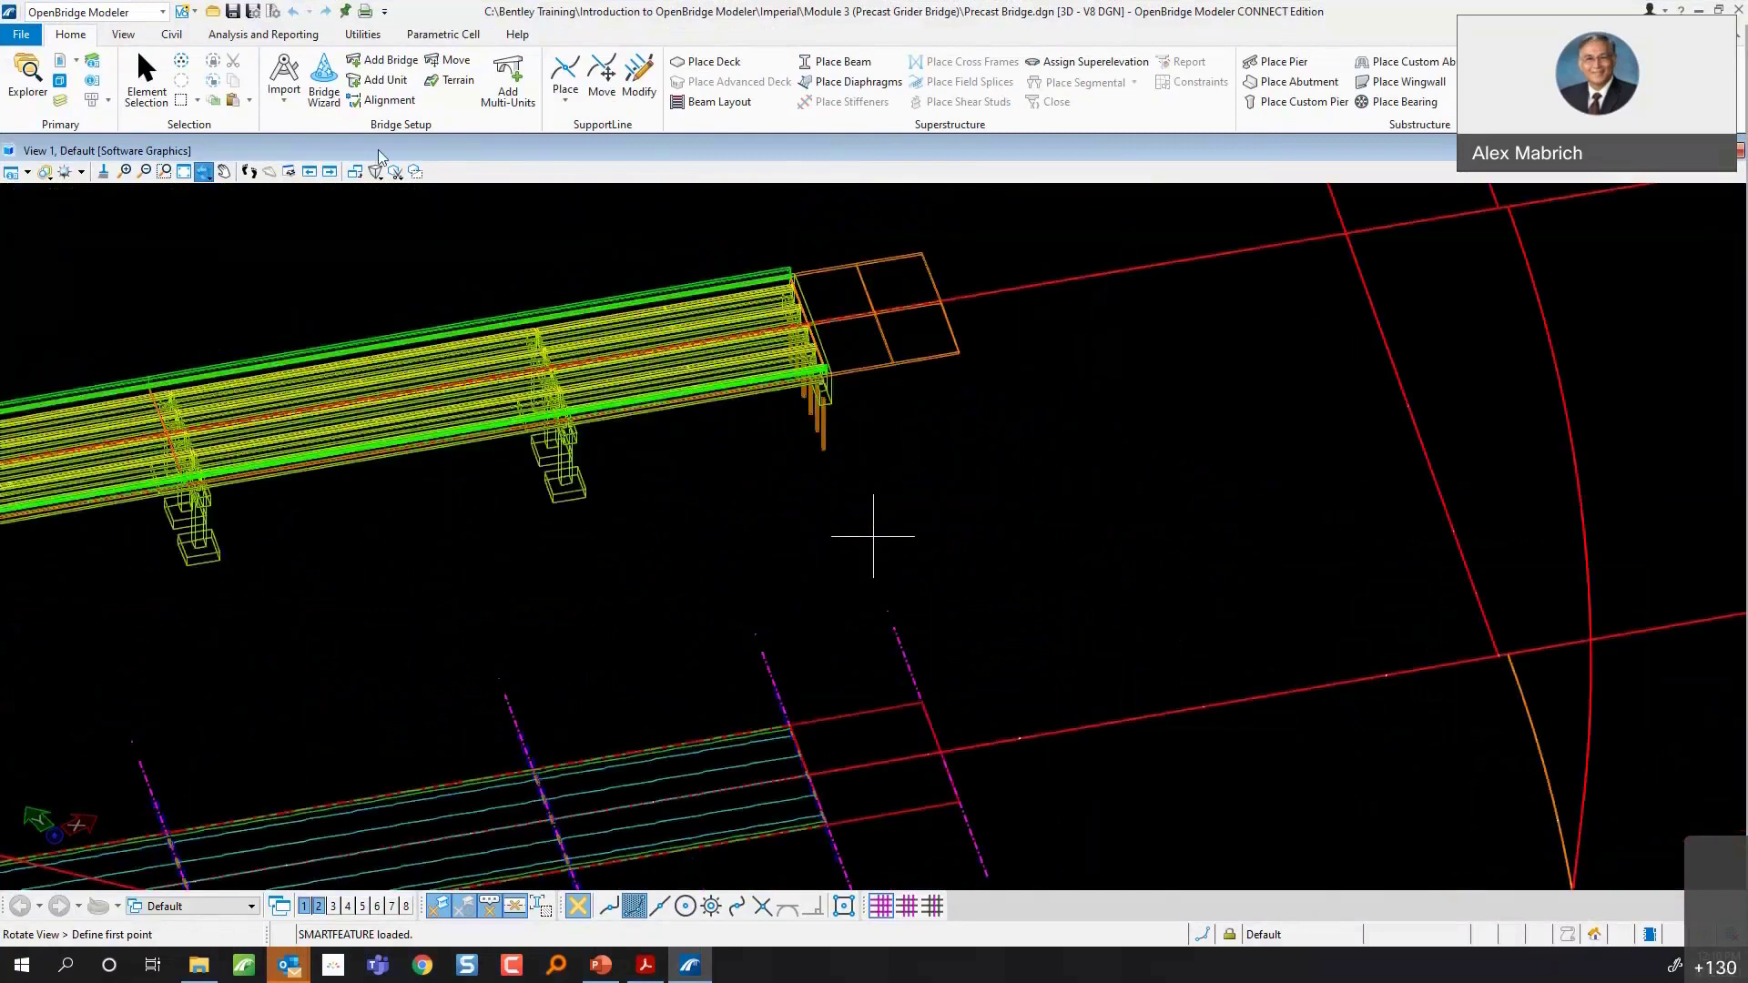
left_click(164, 172)
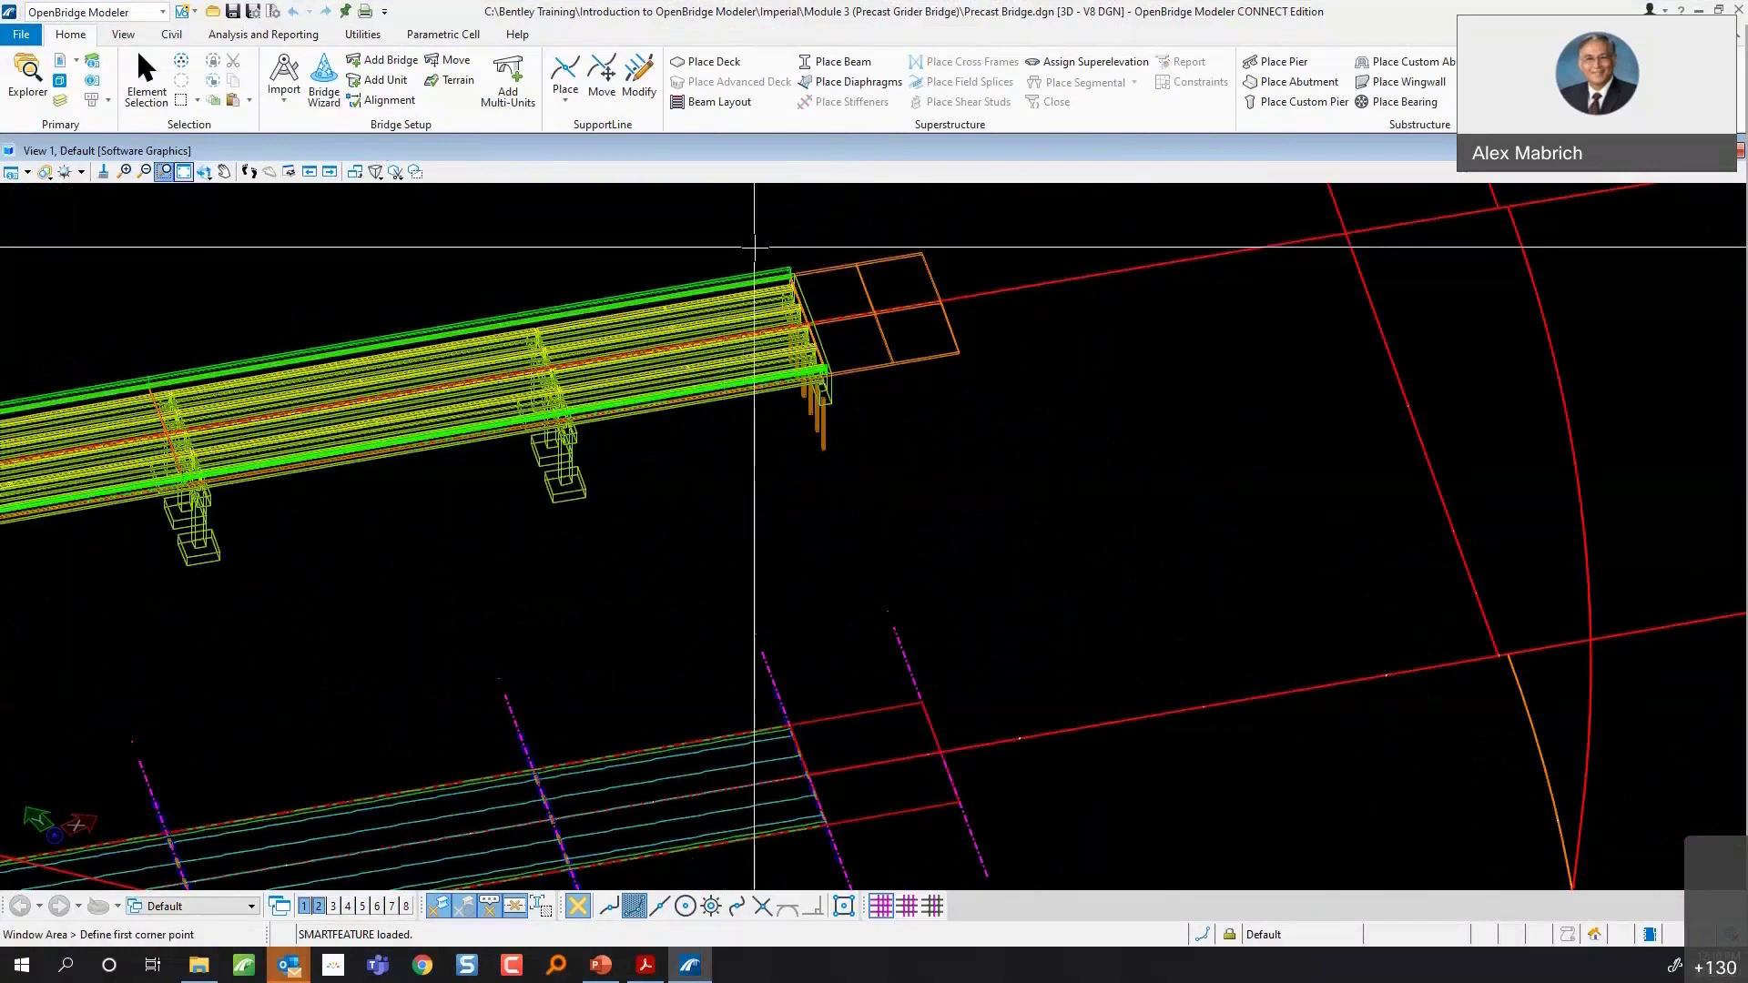
left_click(739, 246)
left_click(1154, 428)
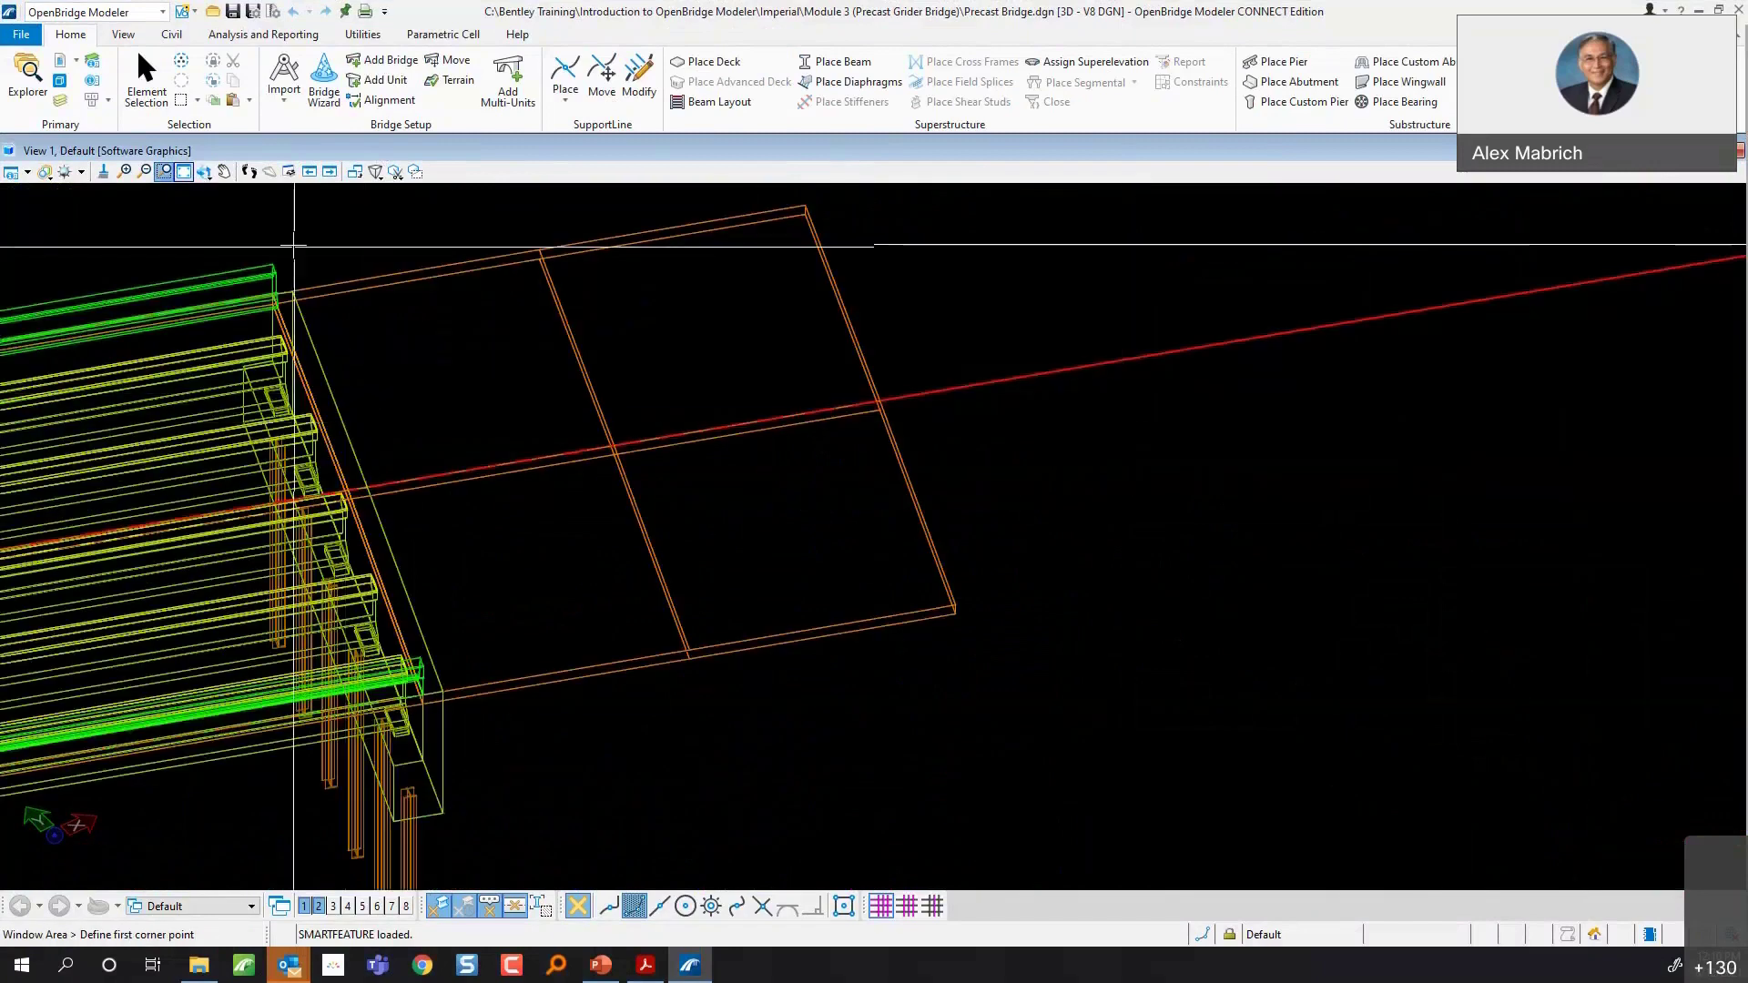
- Set the display style of View 1 to Transparent
left_click(33, 175)
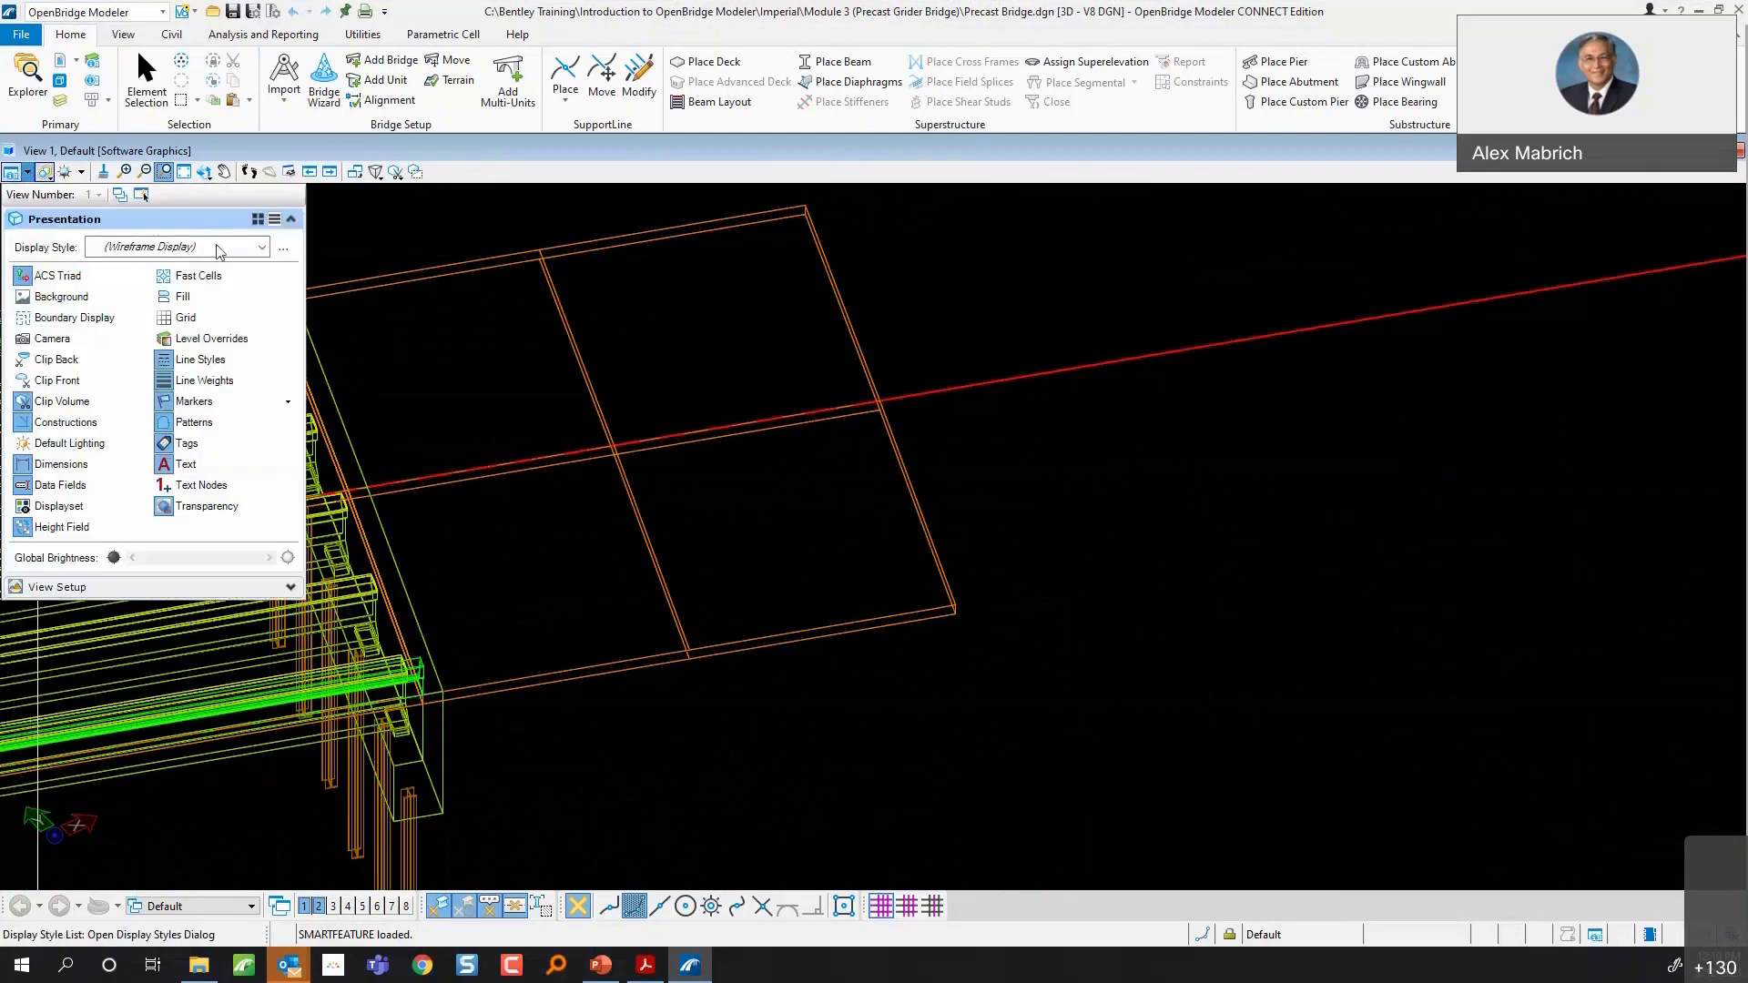
left_click(262, 247)
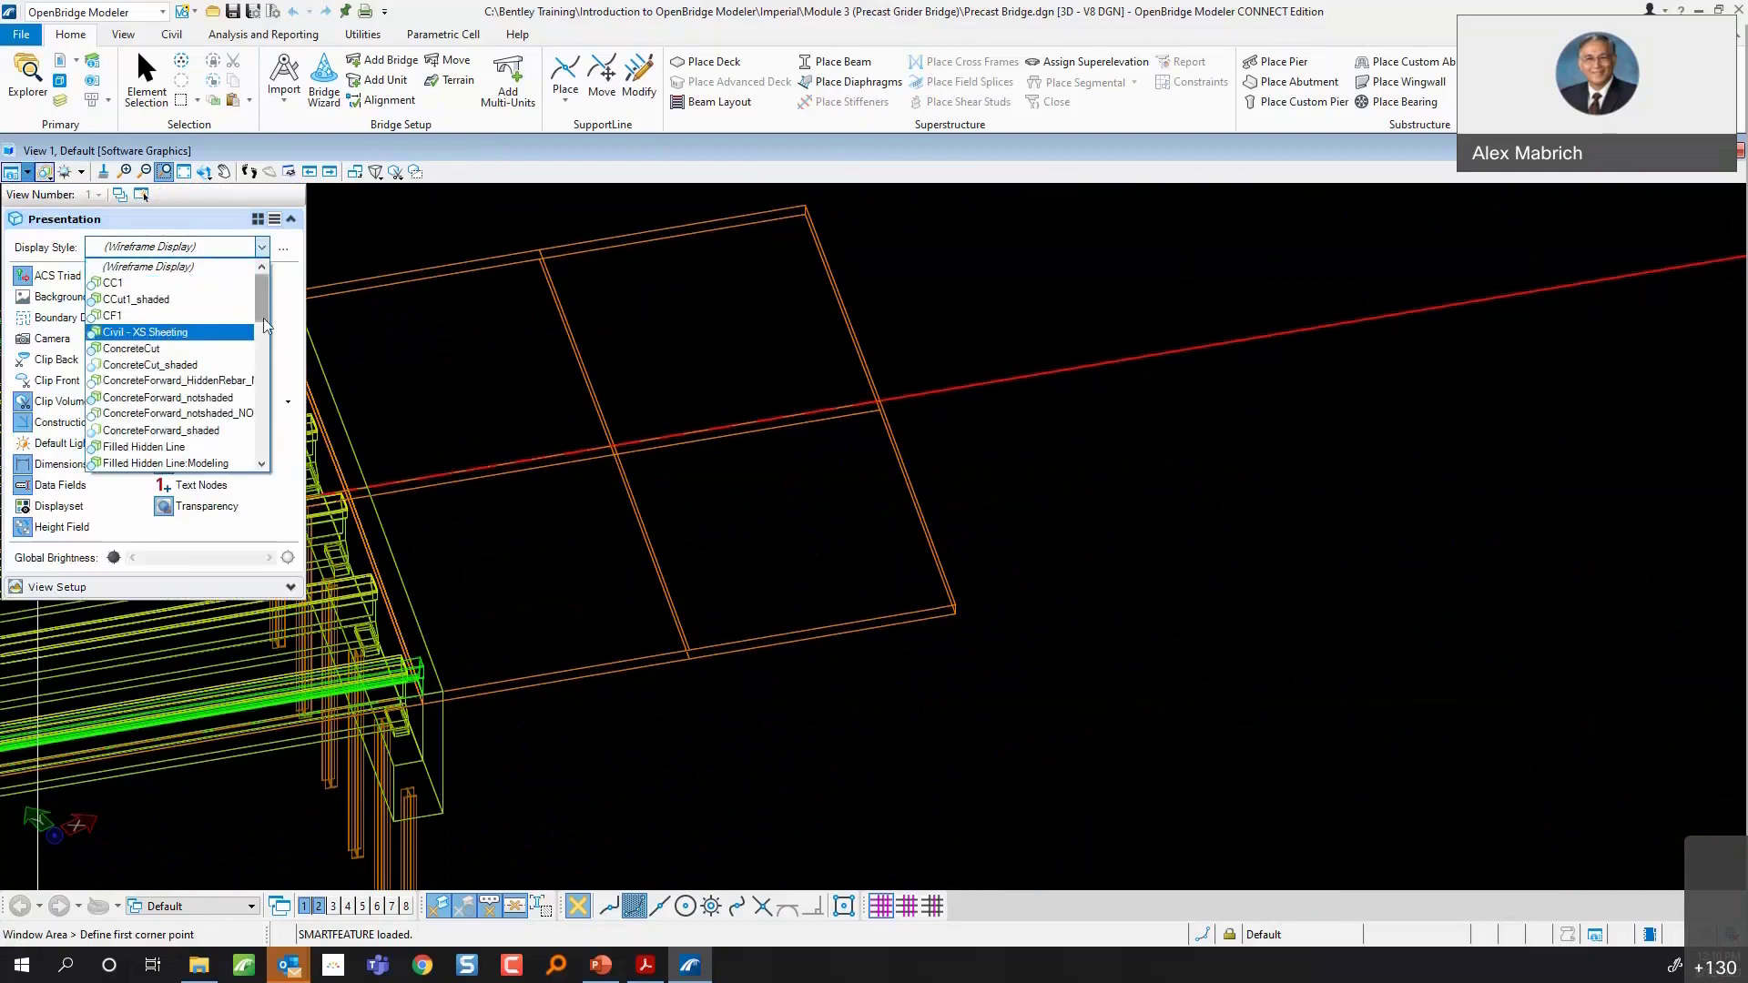
scroll(264, 319, "down", 6)
left_click(233, 391)
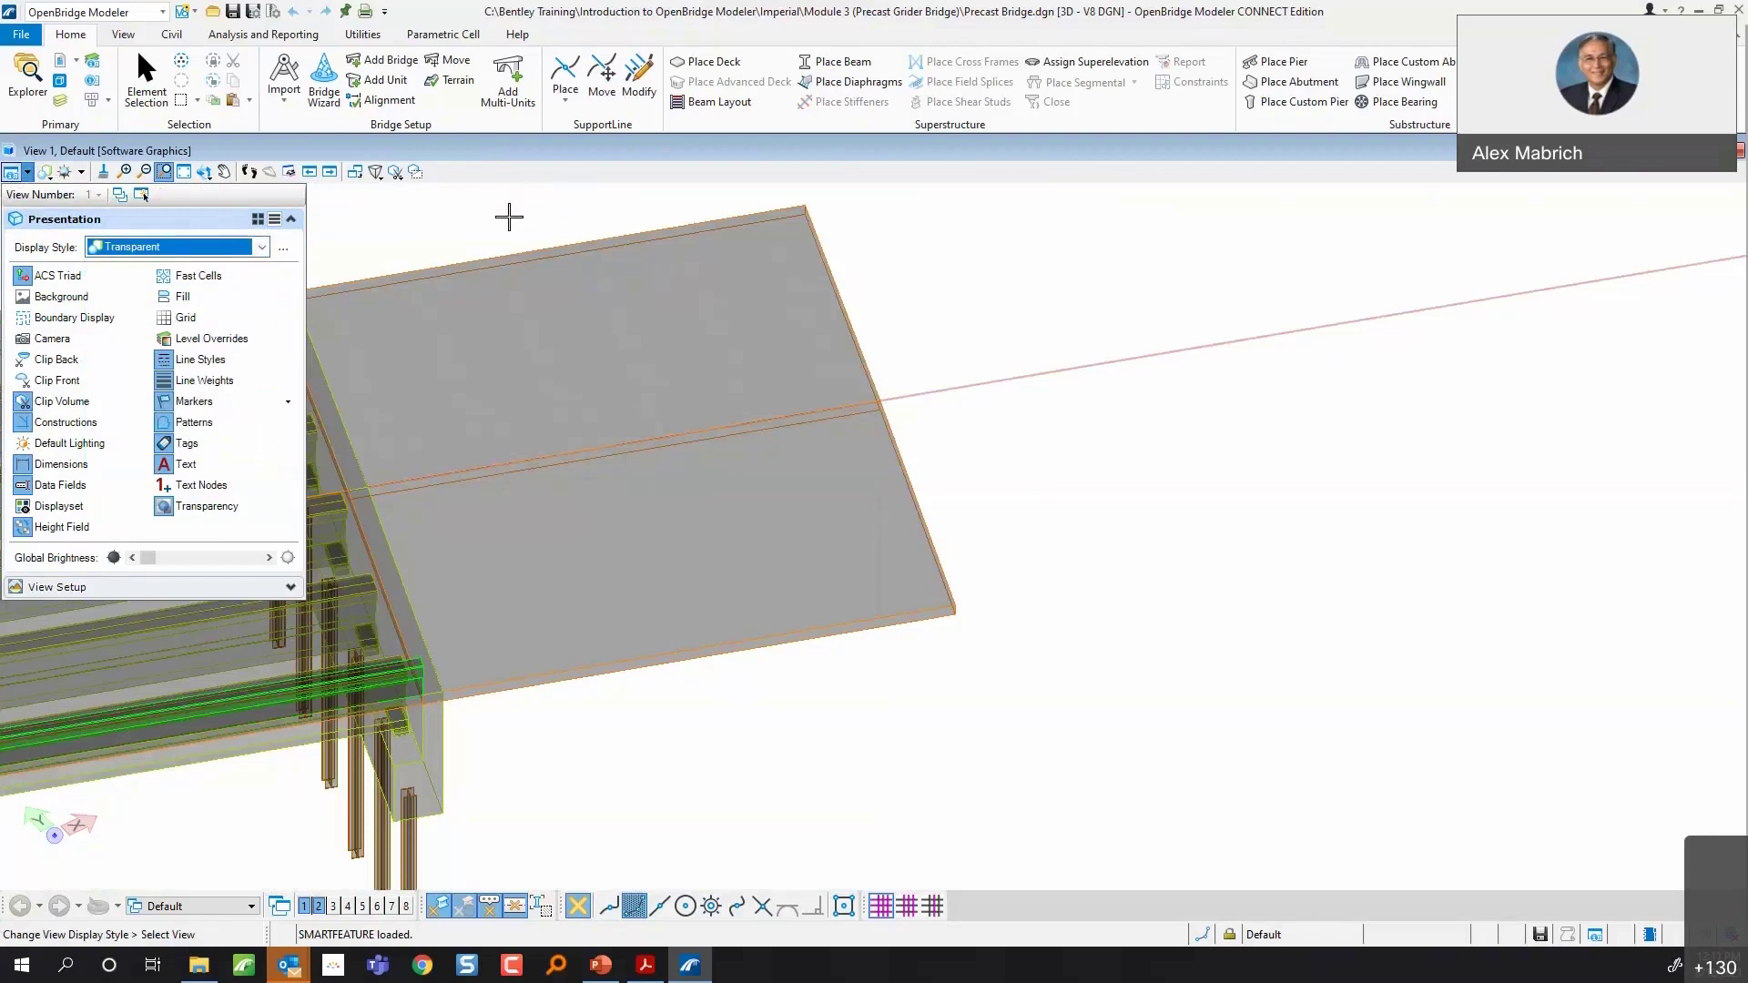
- Set Conform BackWall With Deck Top to False for the abutment cap at the added slab
left_click(202, 171)
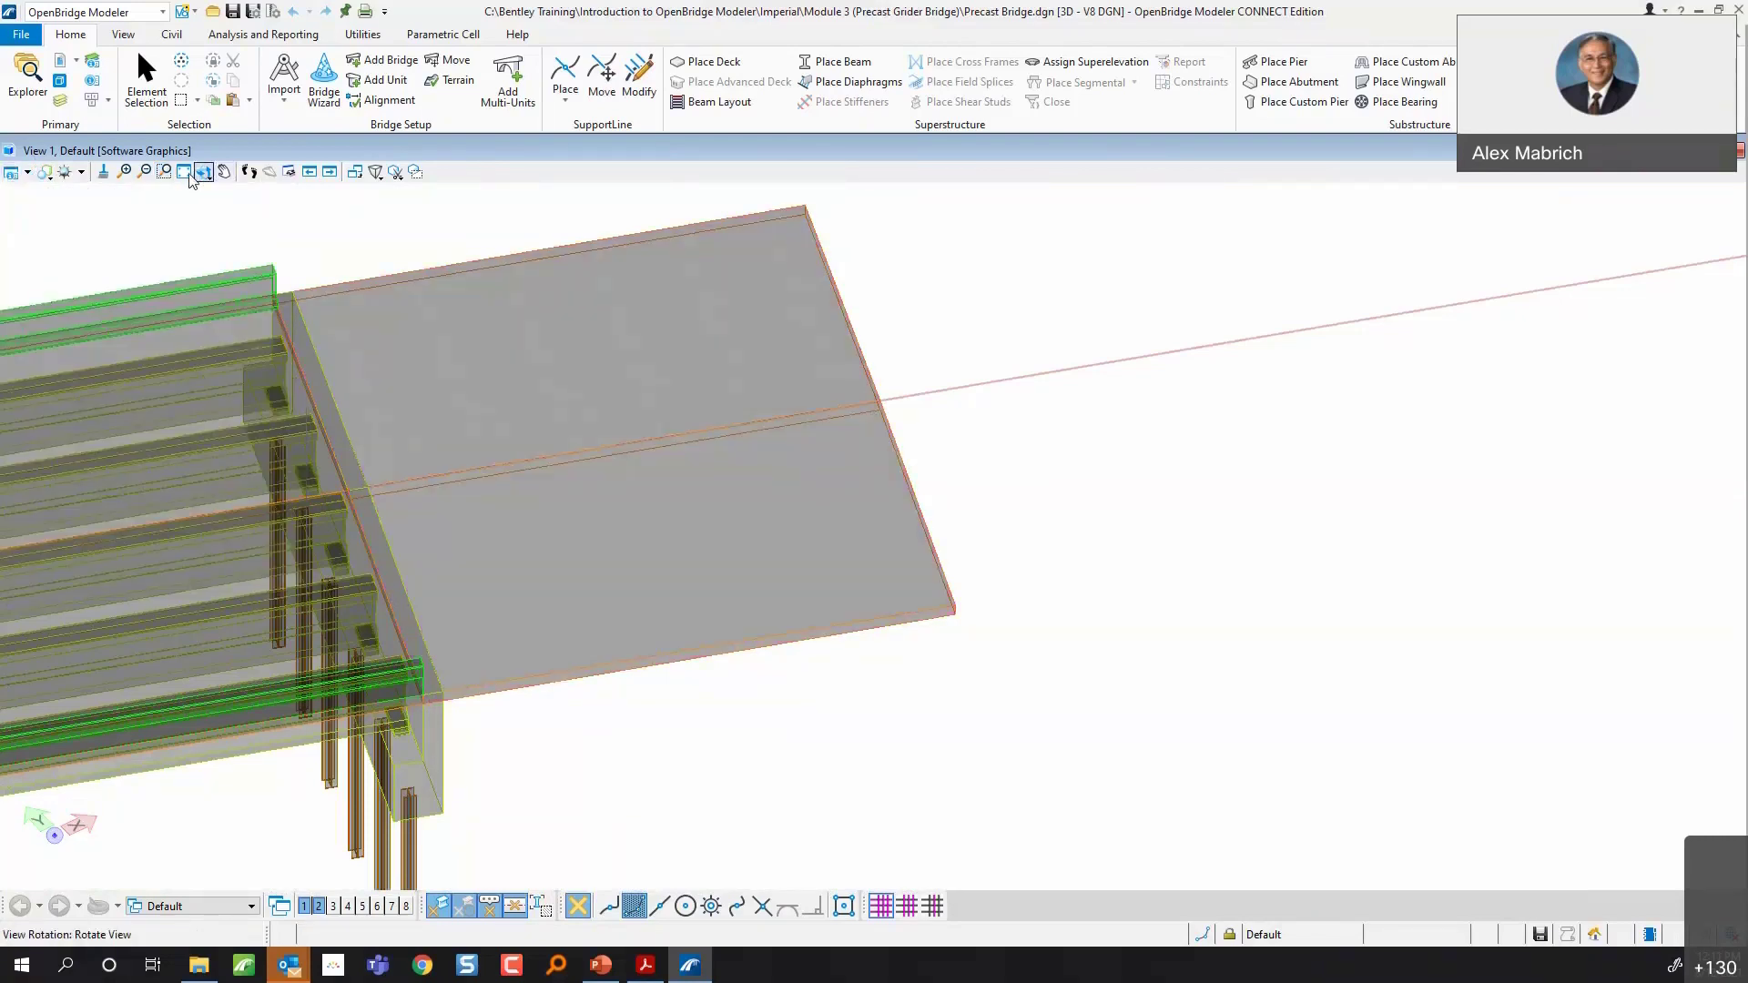
left_click(164, 171)
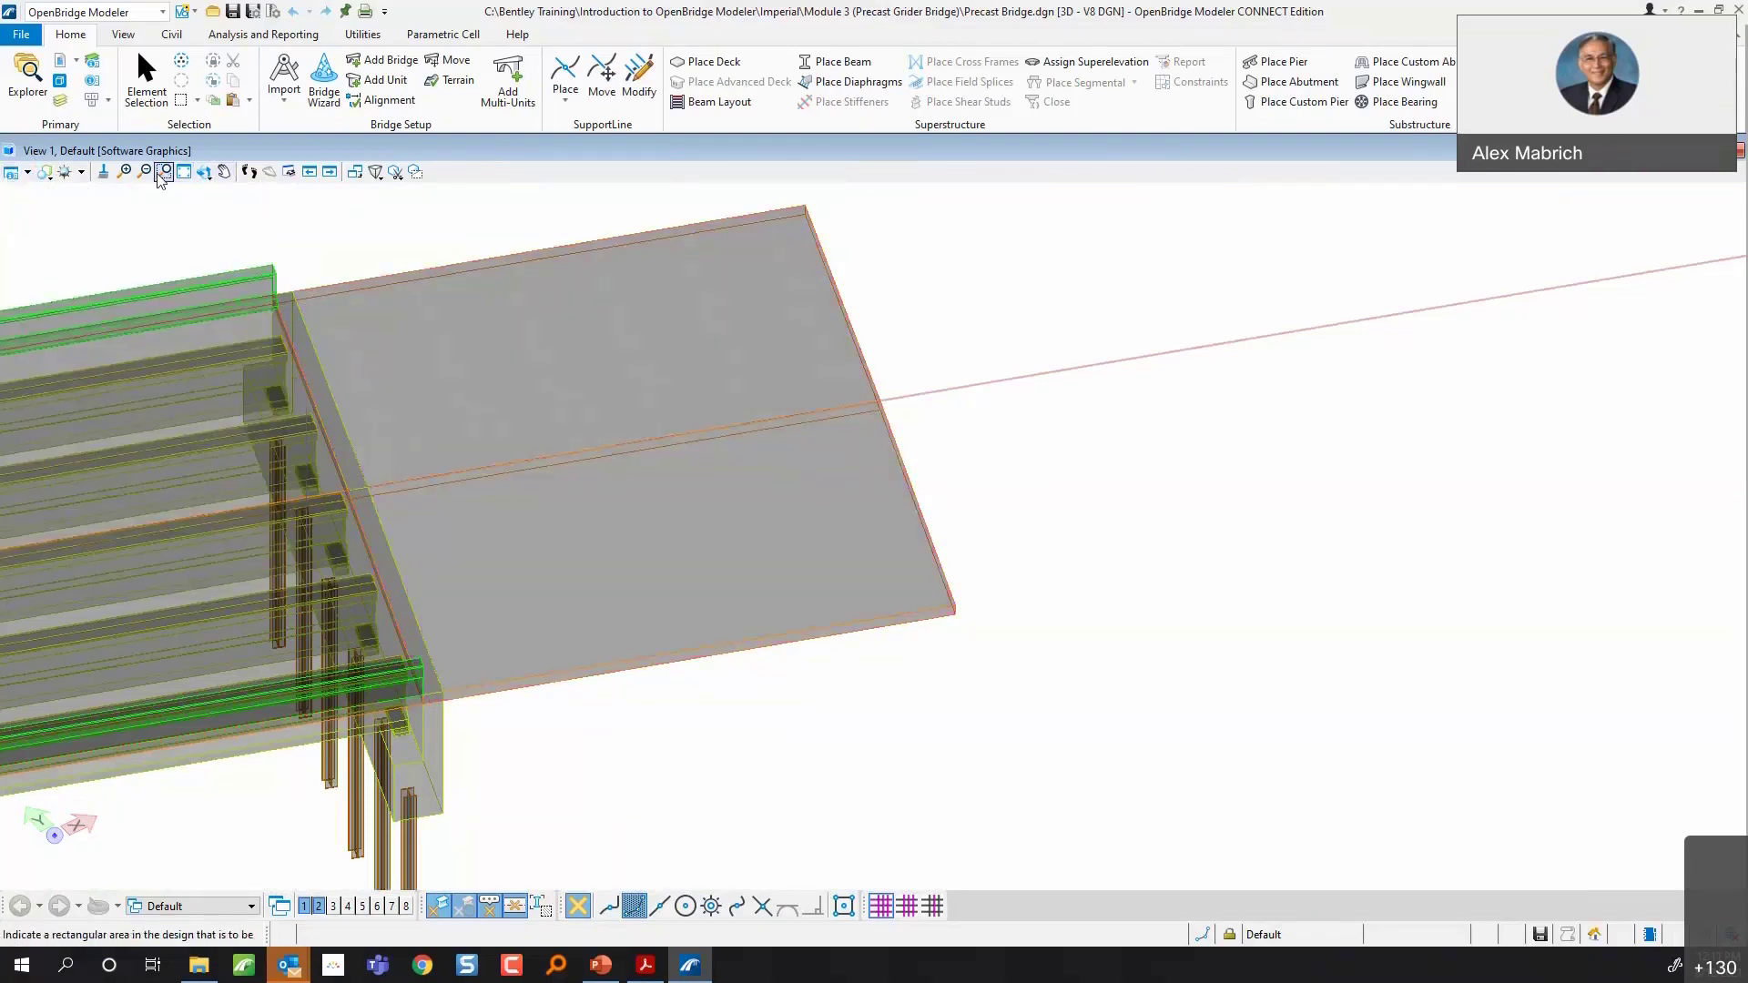
left_click(381, 641)
left_click(630, 726)
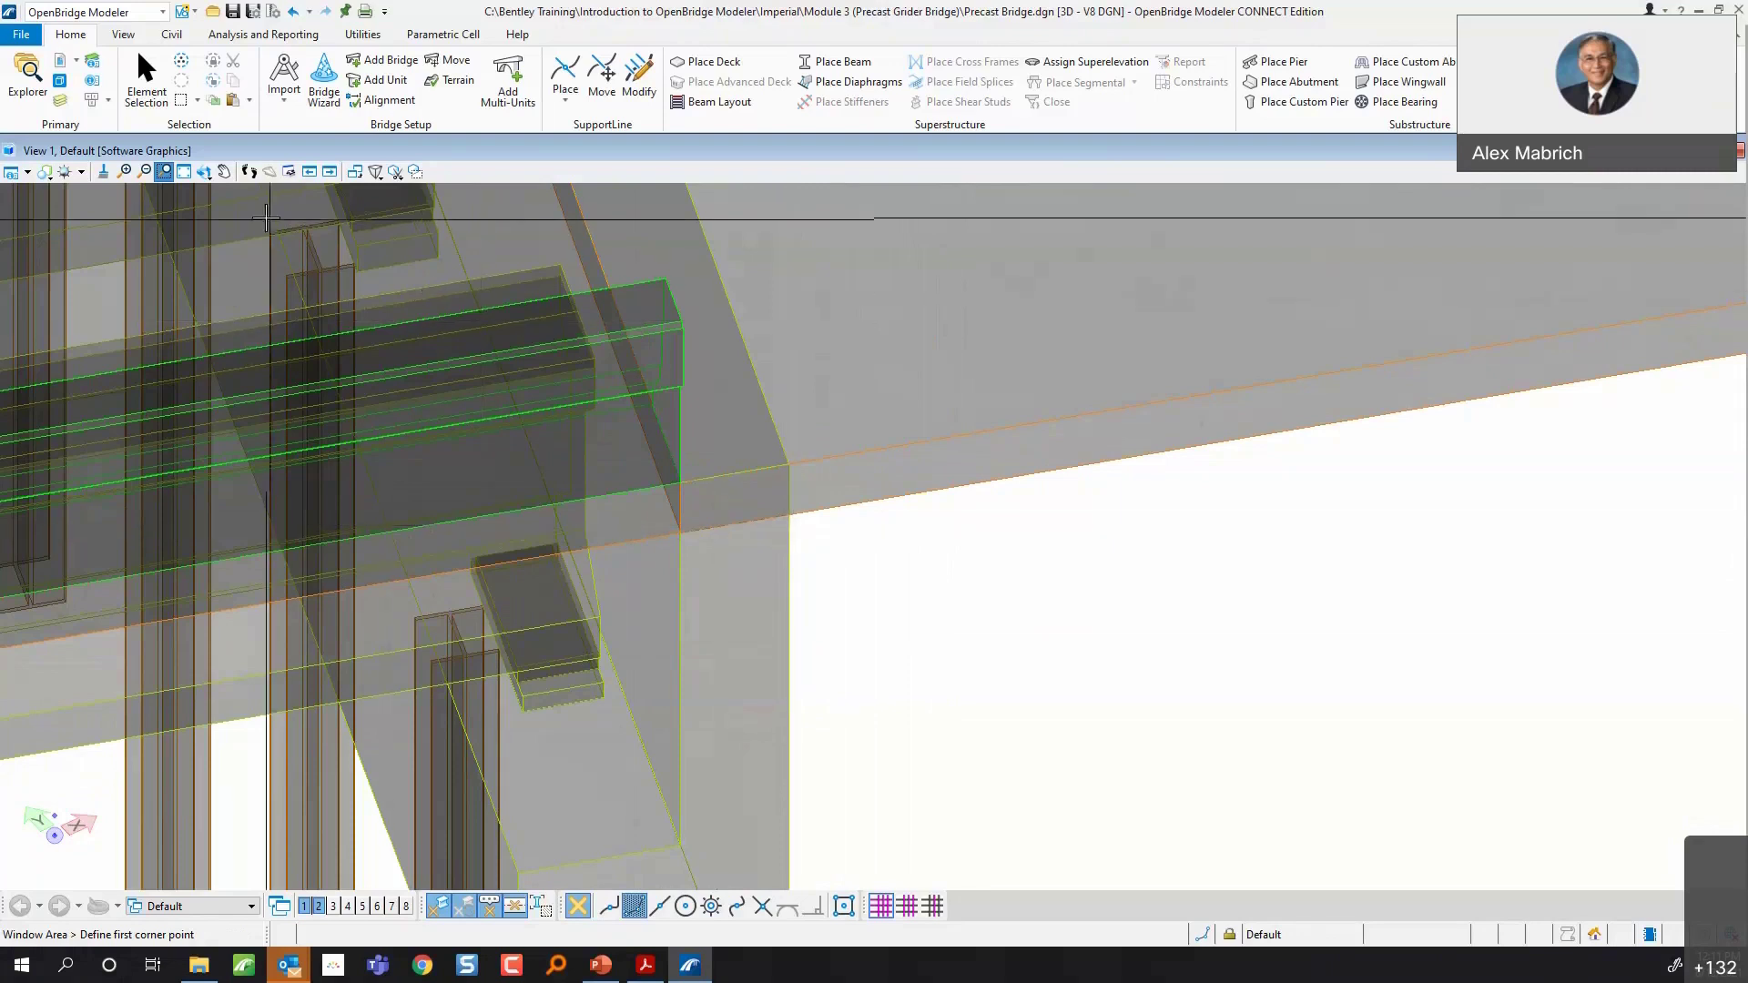
left_click(146, 71)
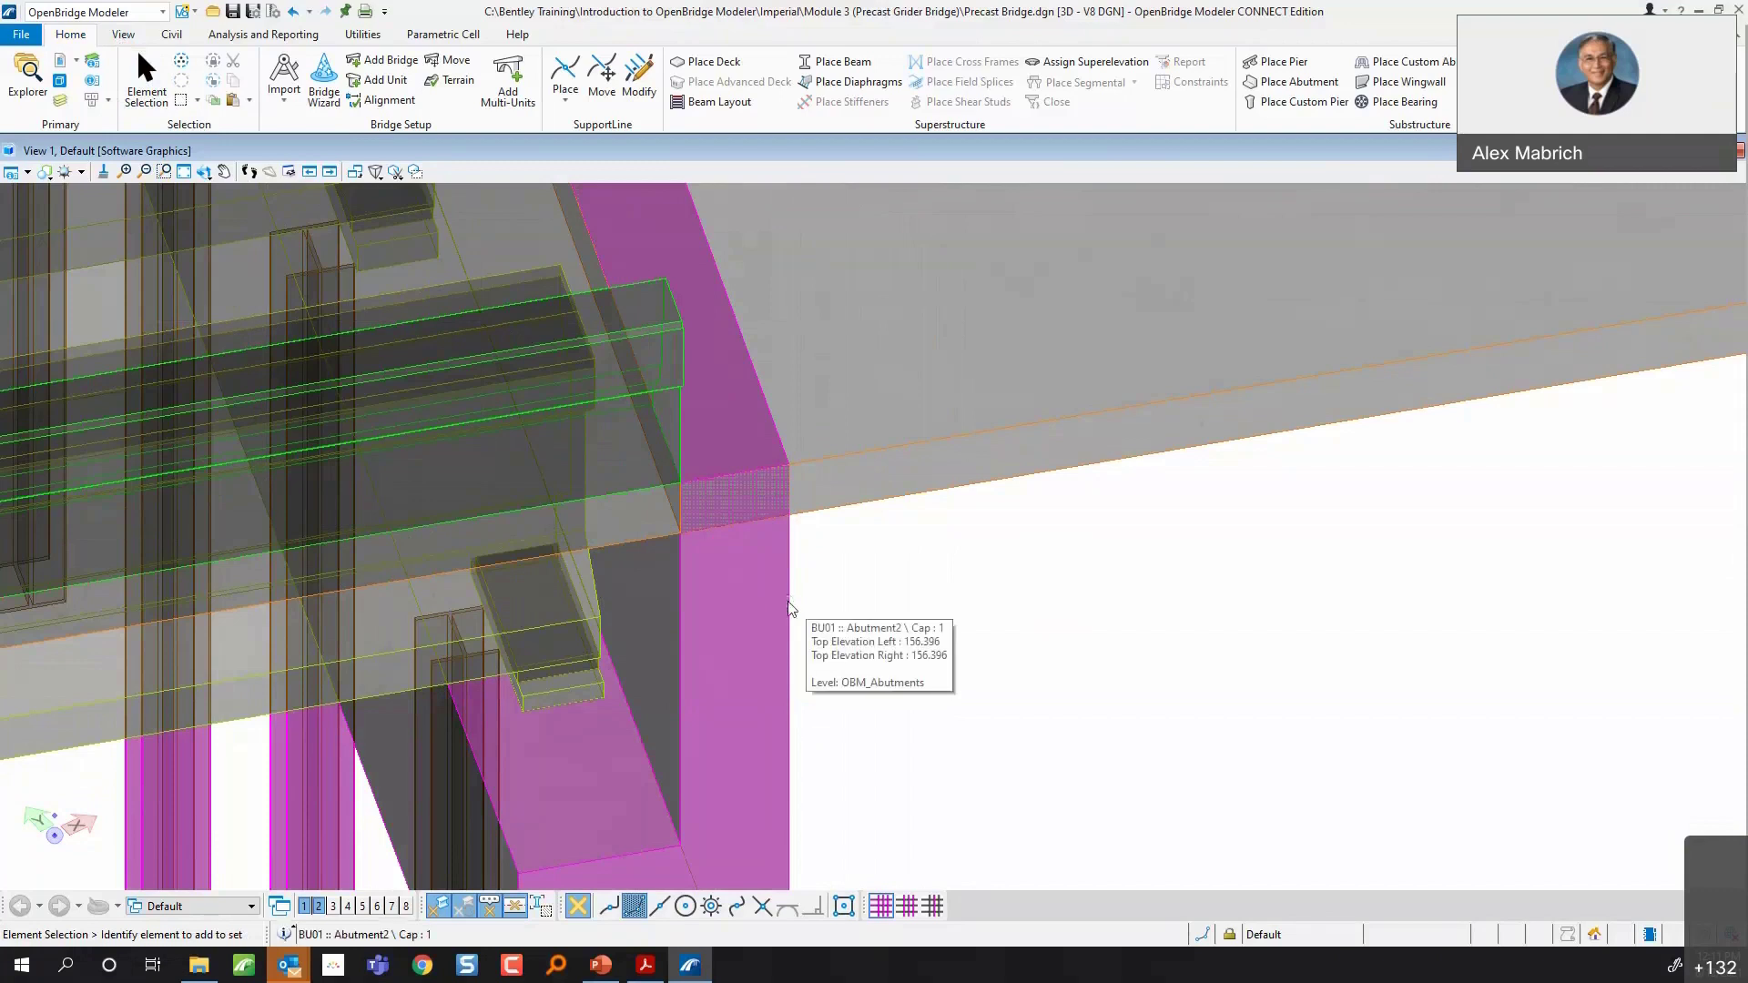
left_click(789, 603)
mouse_move(789, 592)
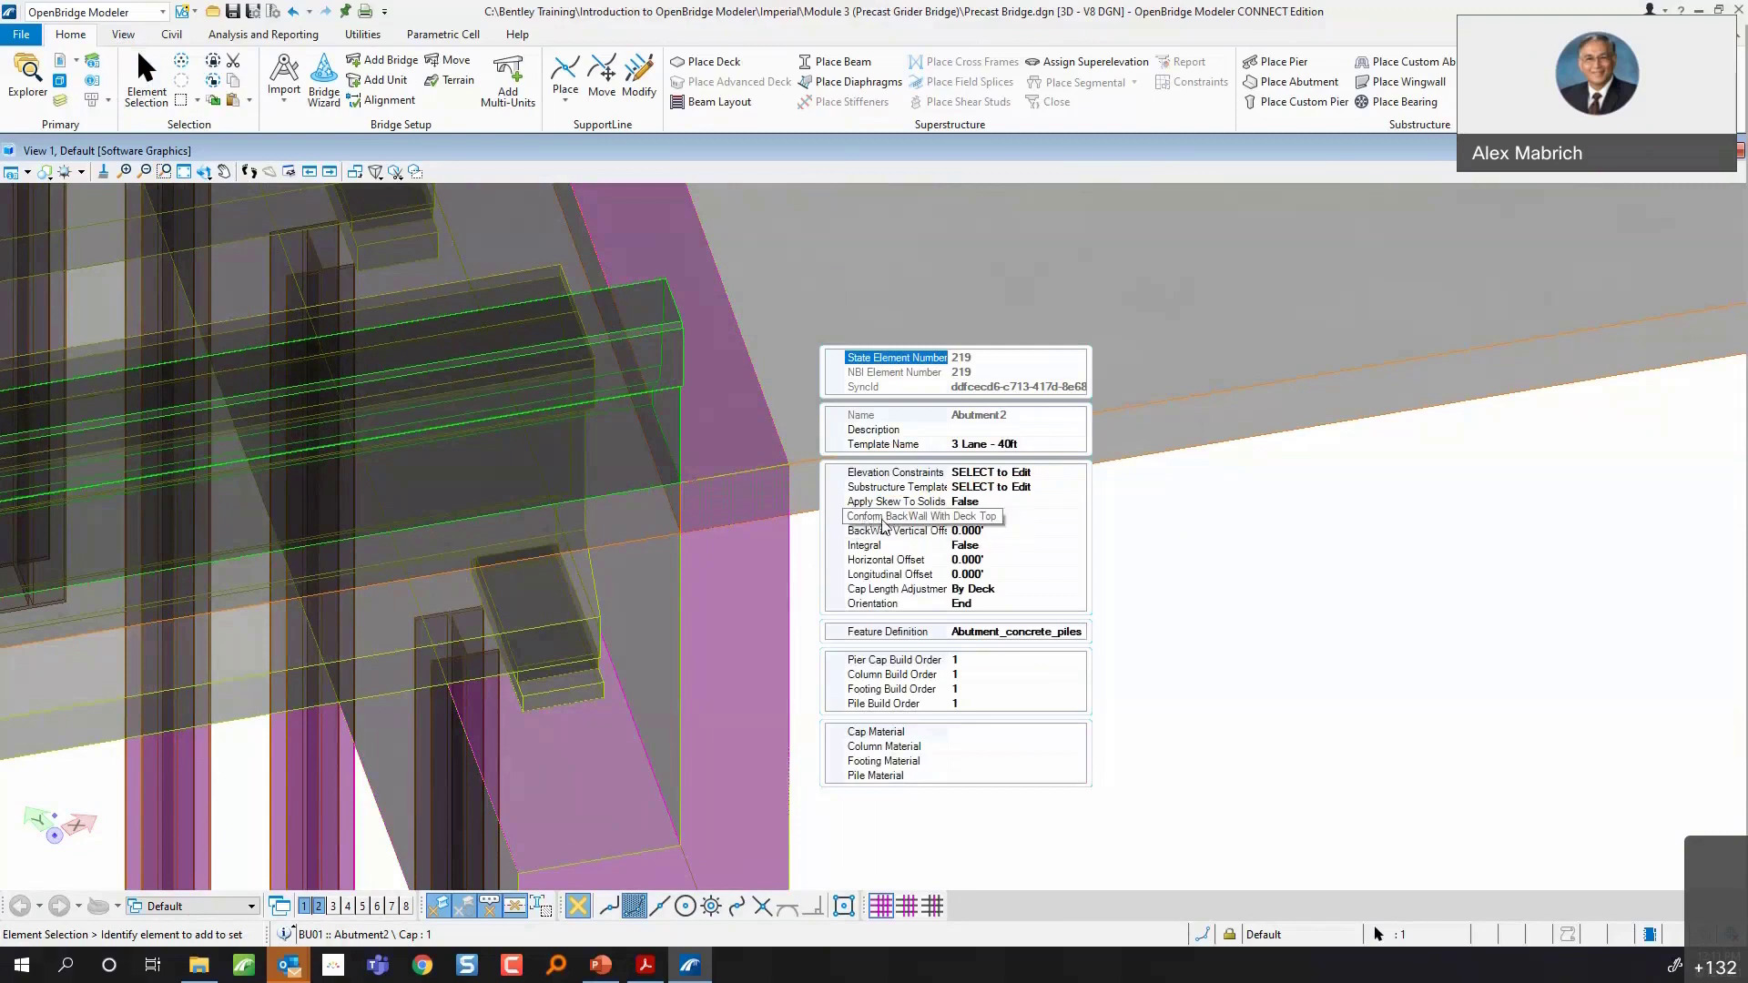
left_click(1032, 531)
left_click(1033, 516)
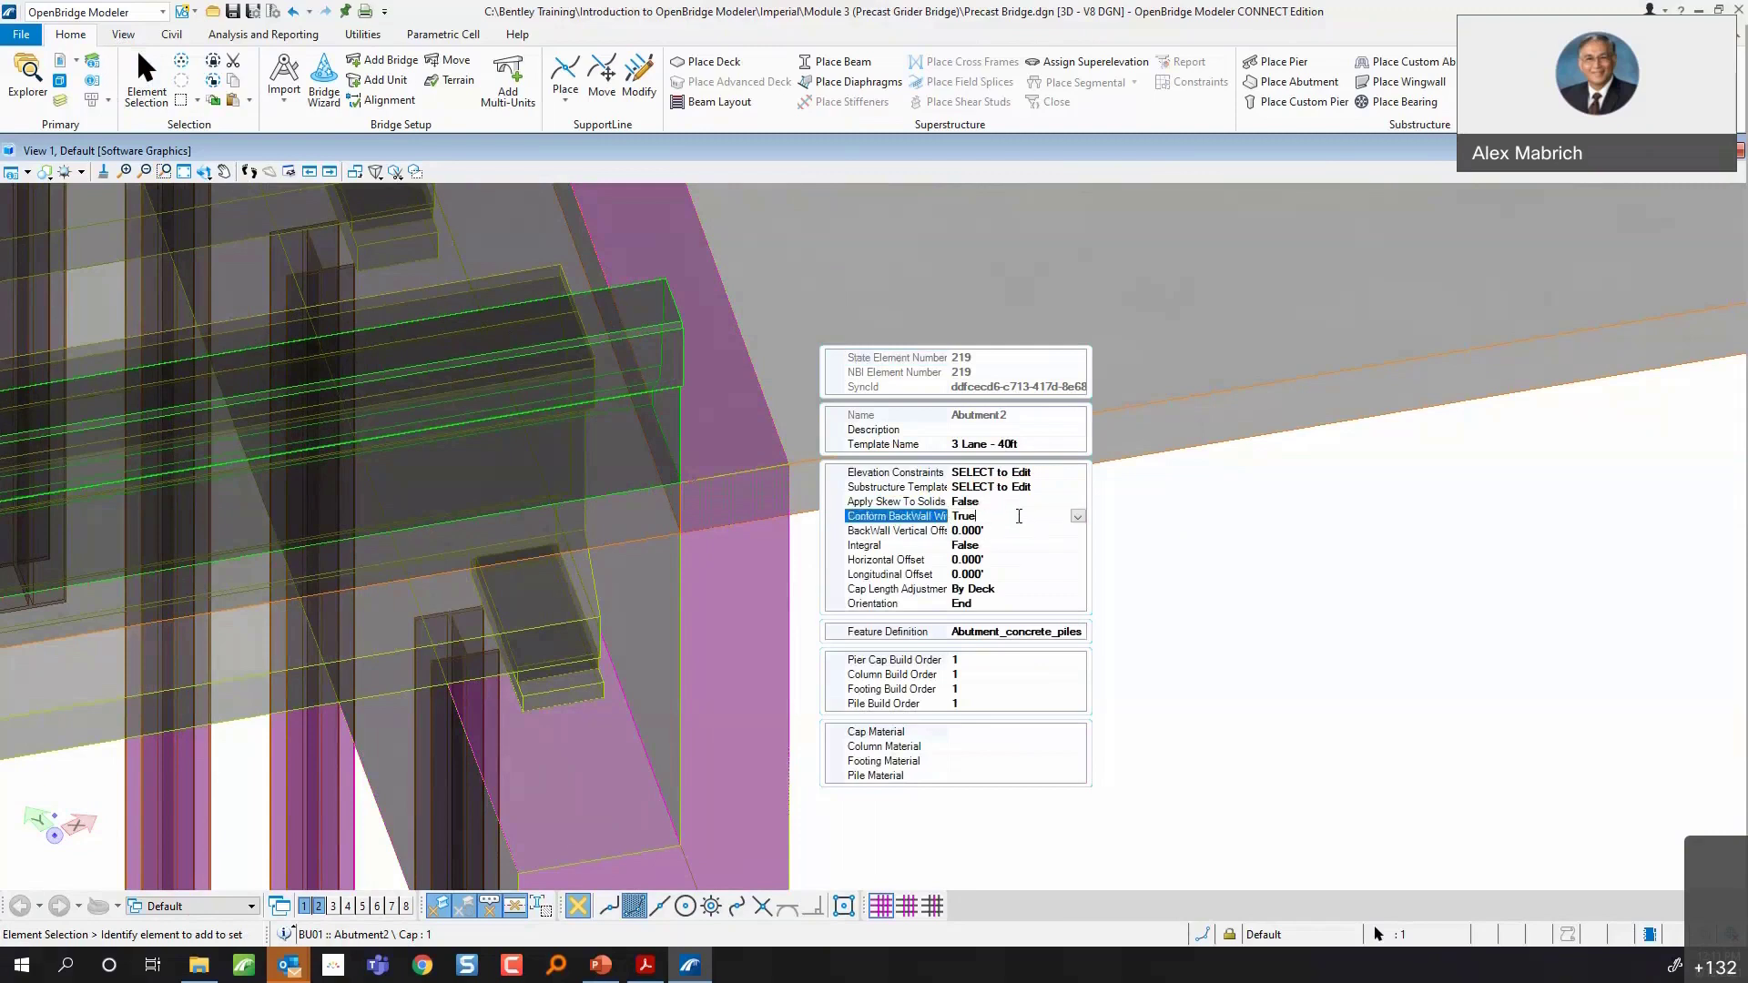
left_click(1078, 517)
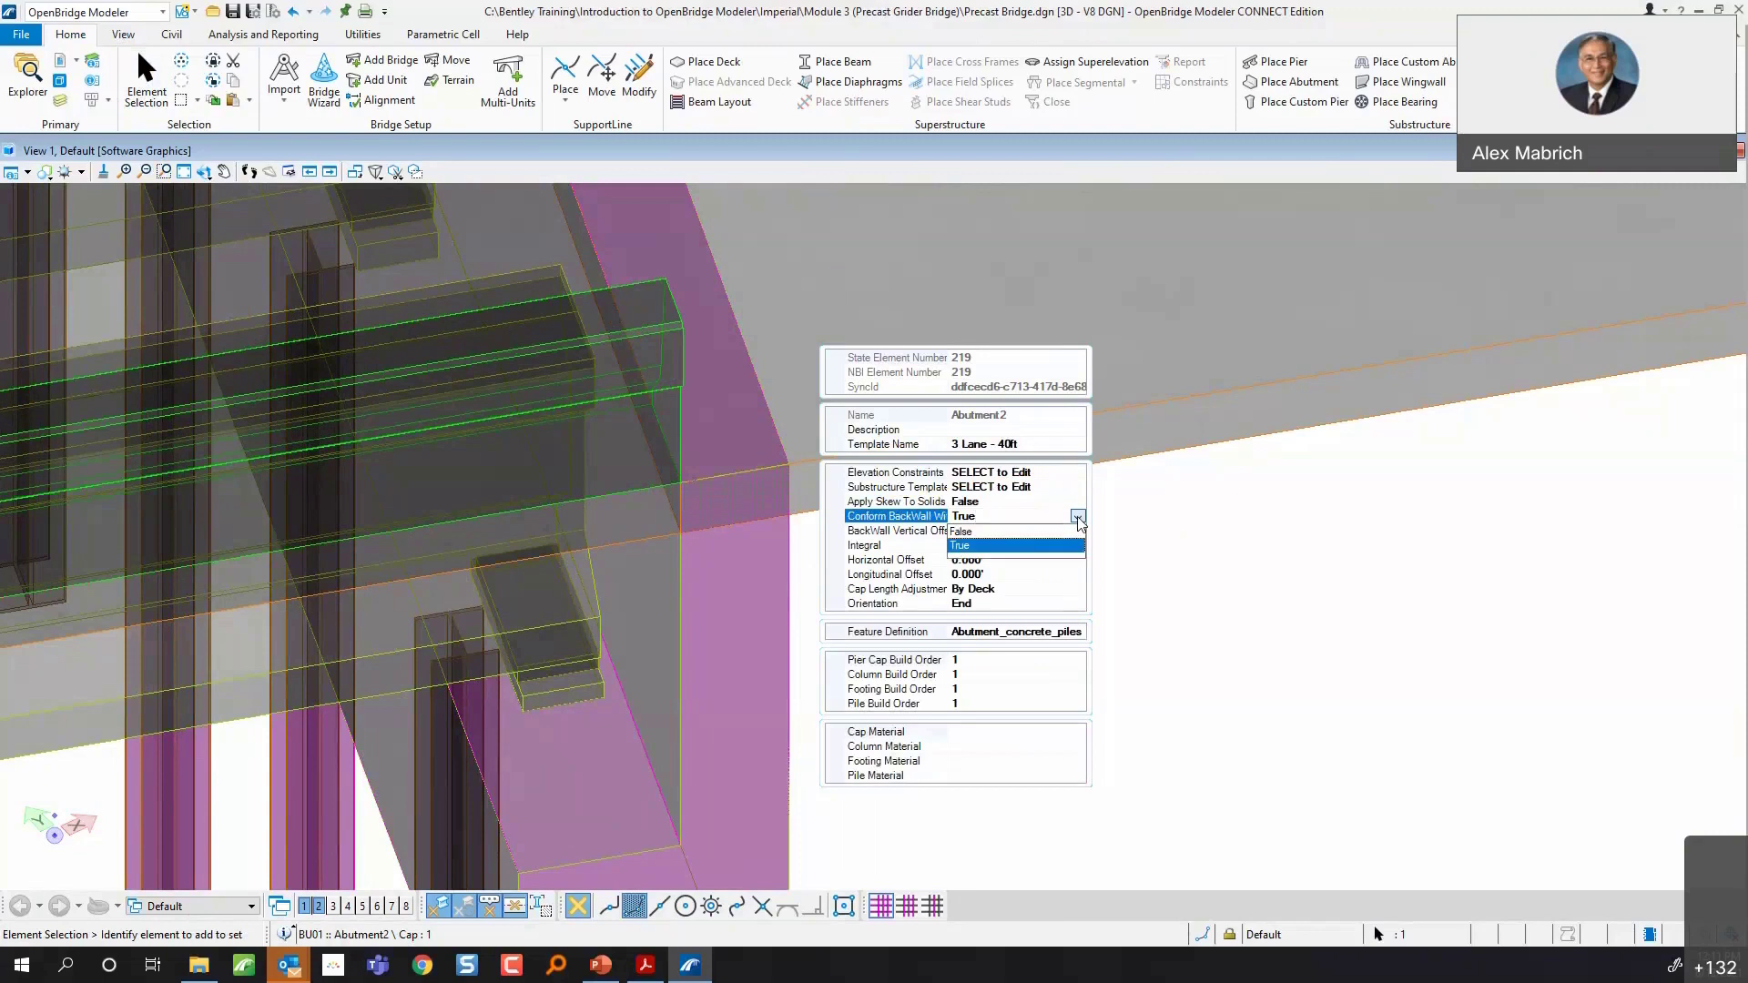
left_click(984, 544)
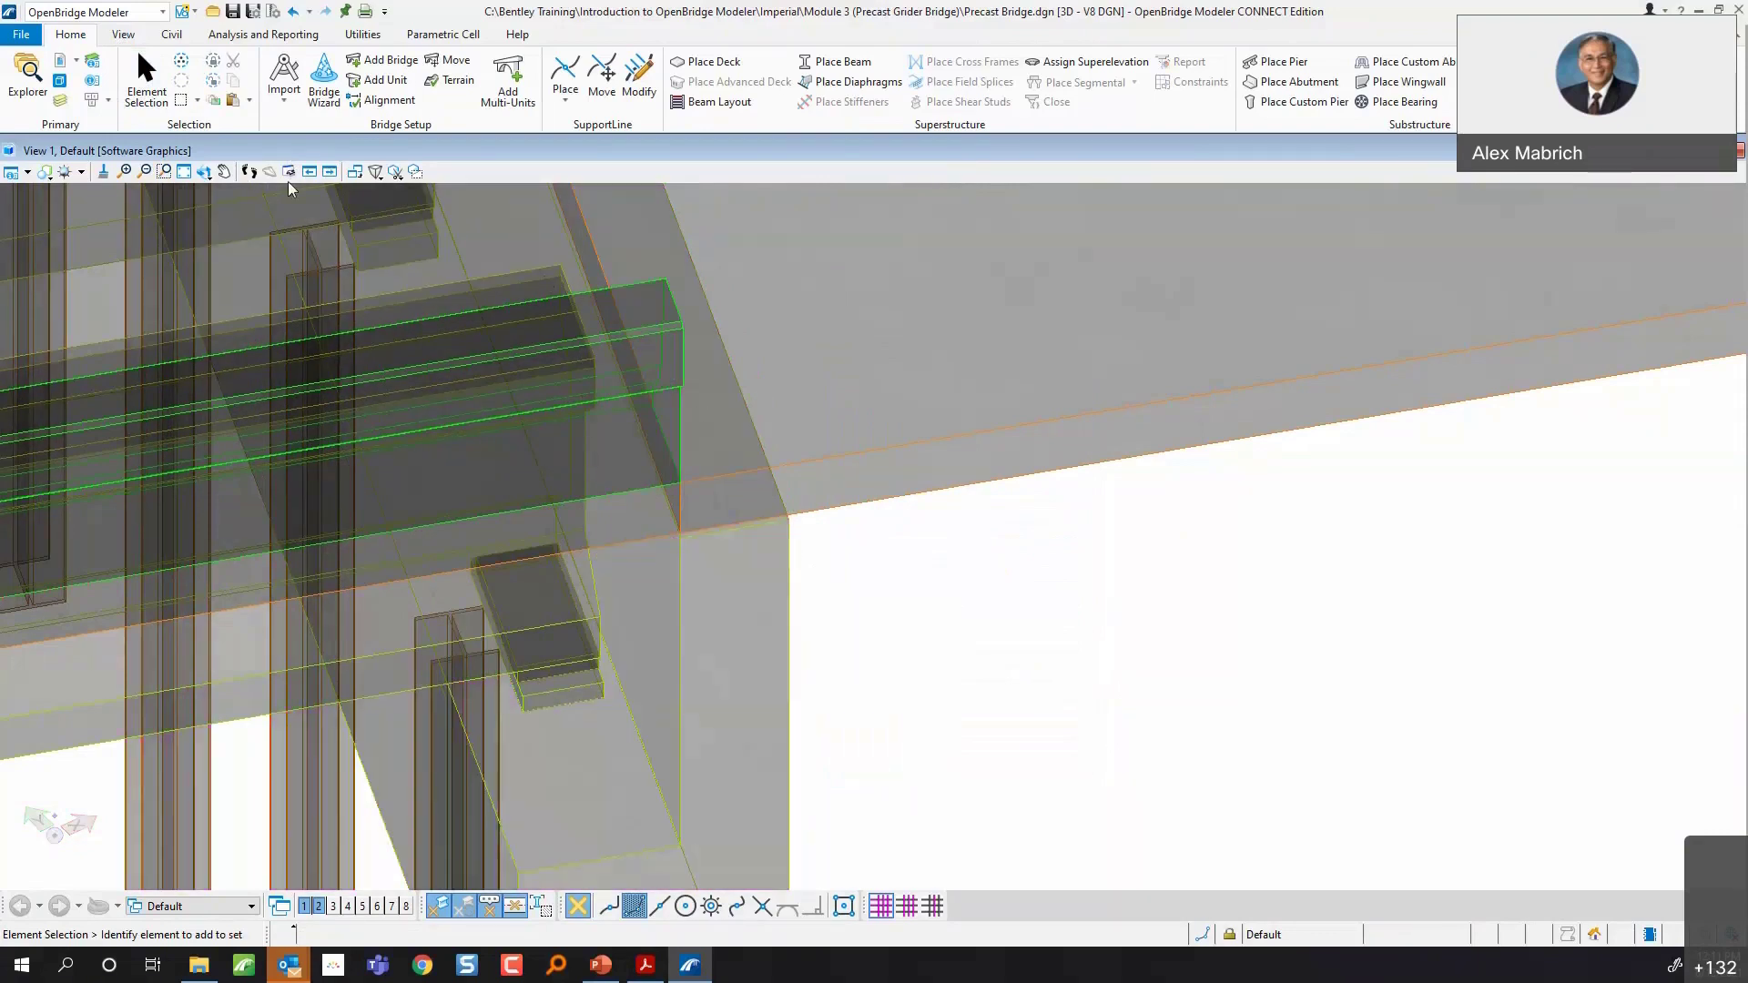
- Examine the end abutment's back wall beneath the slab and its Back Wall Depth in the substructure template, leaving the template without changes
left_click(205, 173)
left_click(873, 535)
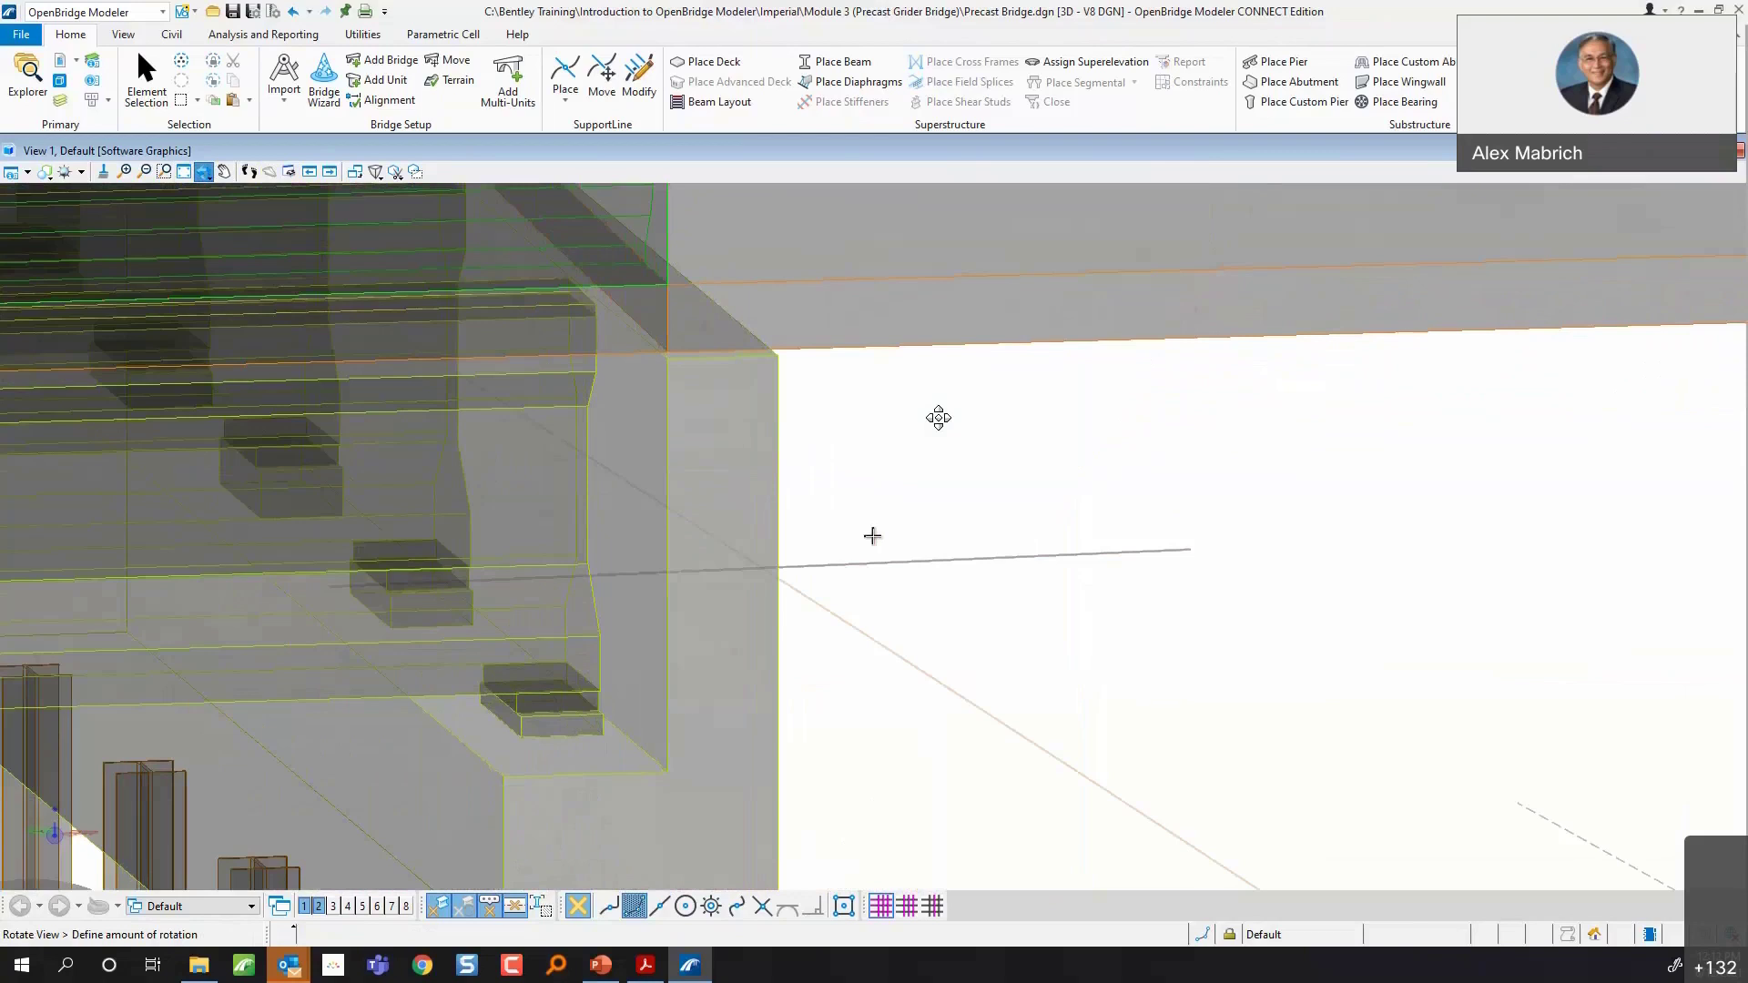
left_click(938, 416)
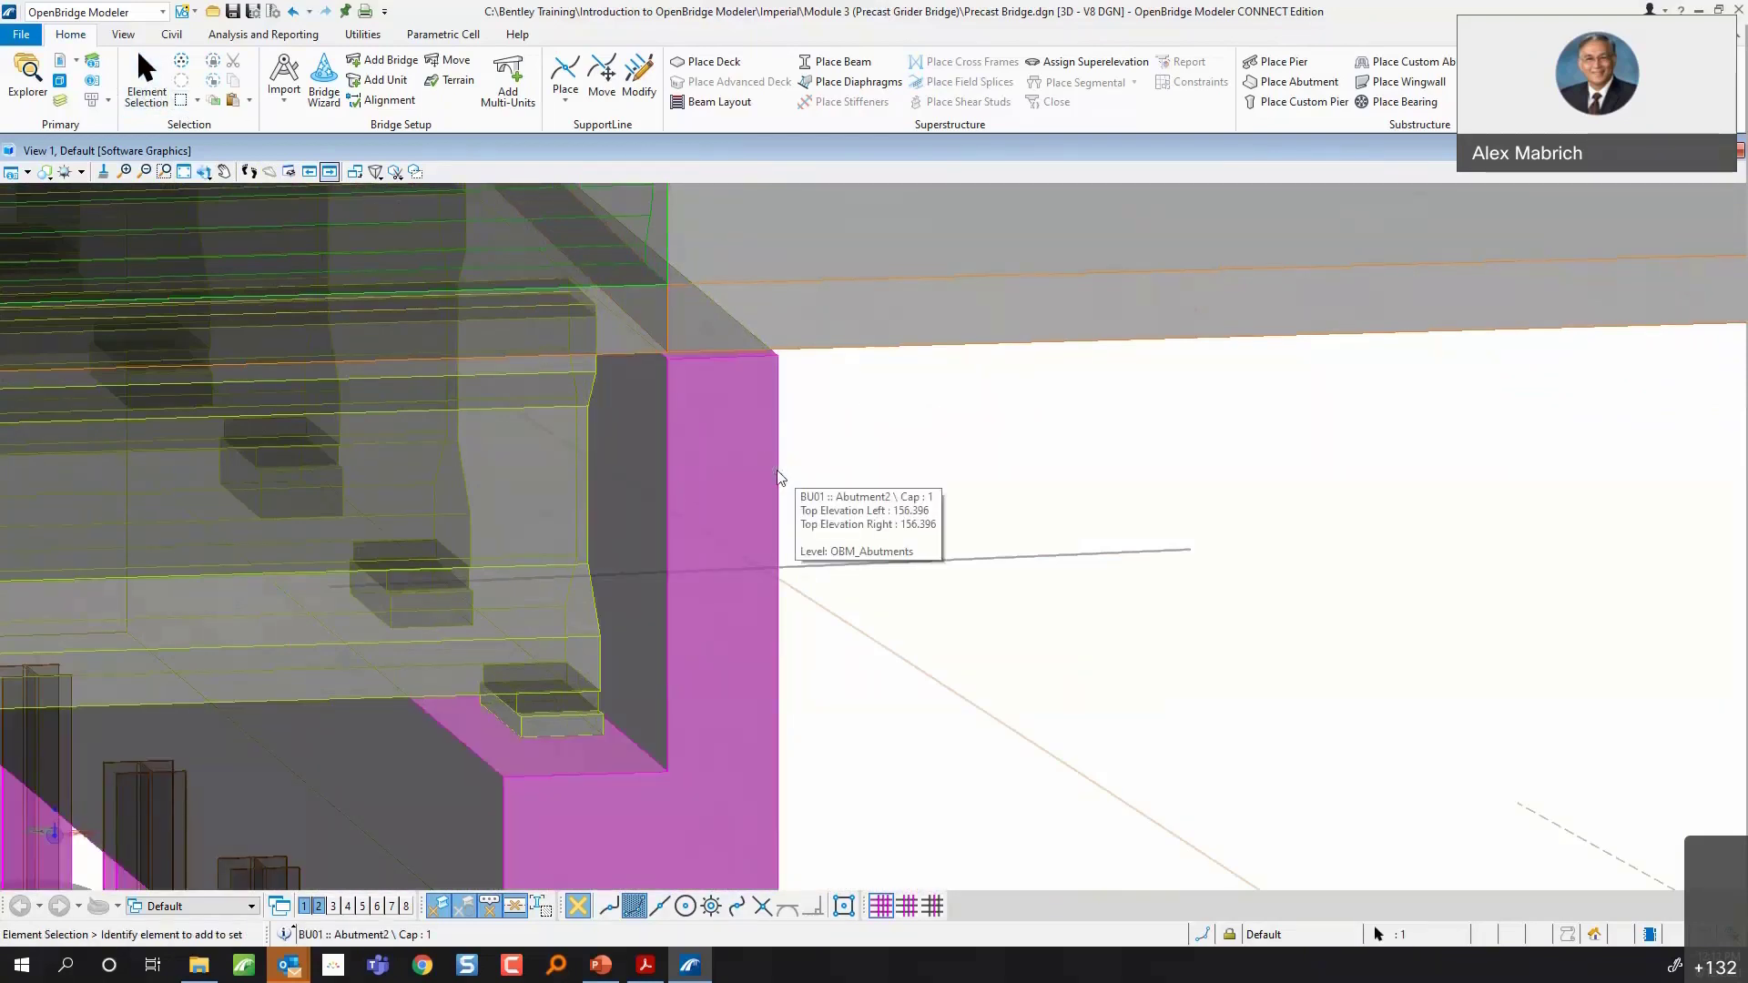
left_click(777, 469)
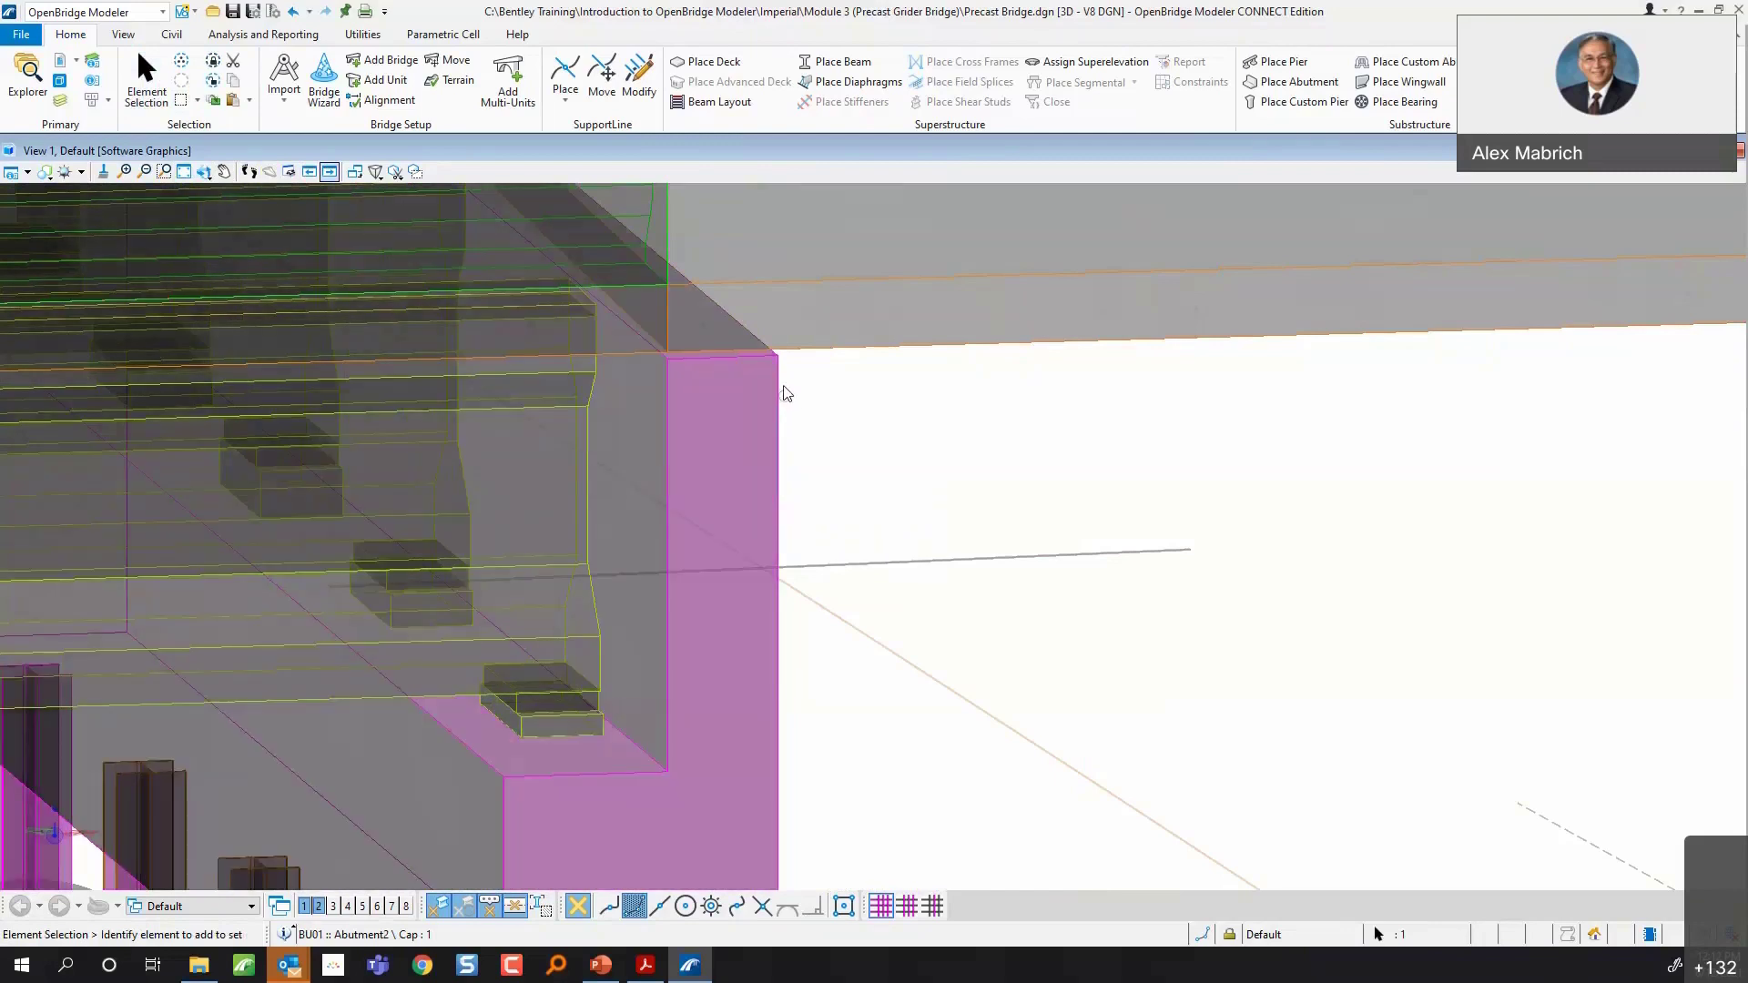
mouse_move(765, 367)
mouse_move(780, 400)
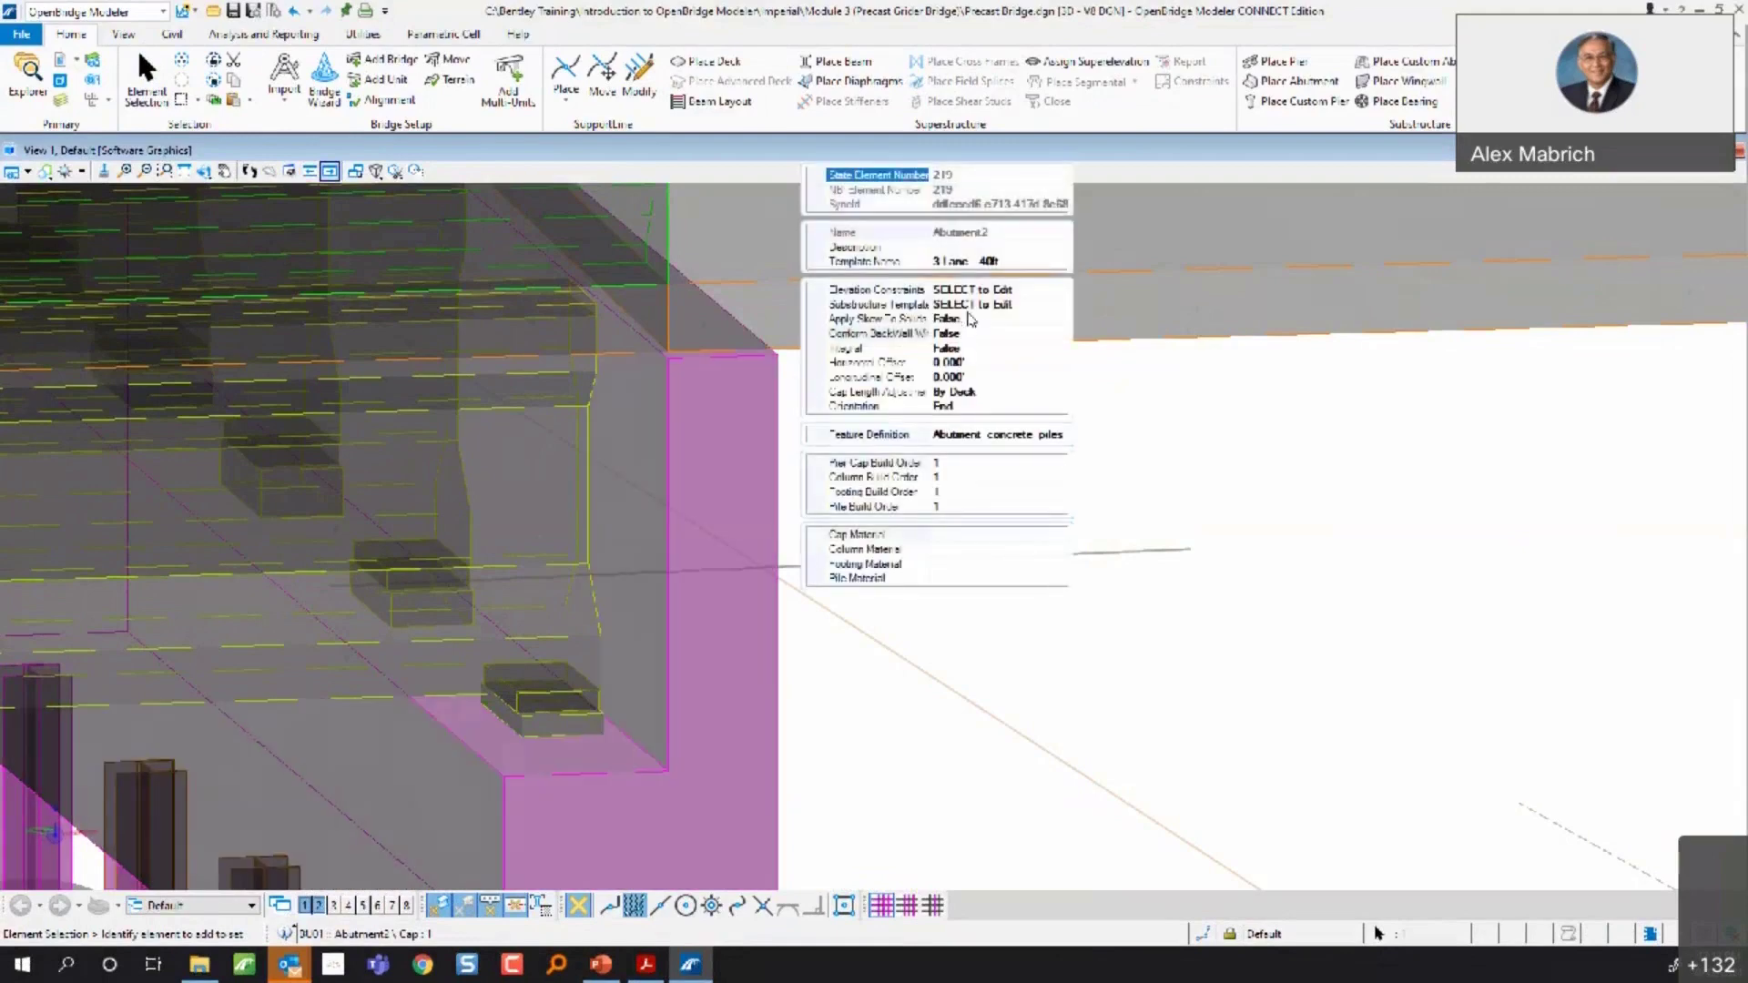
left_click(1020, 308)
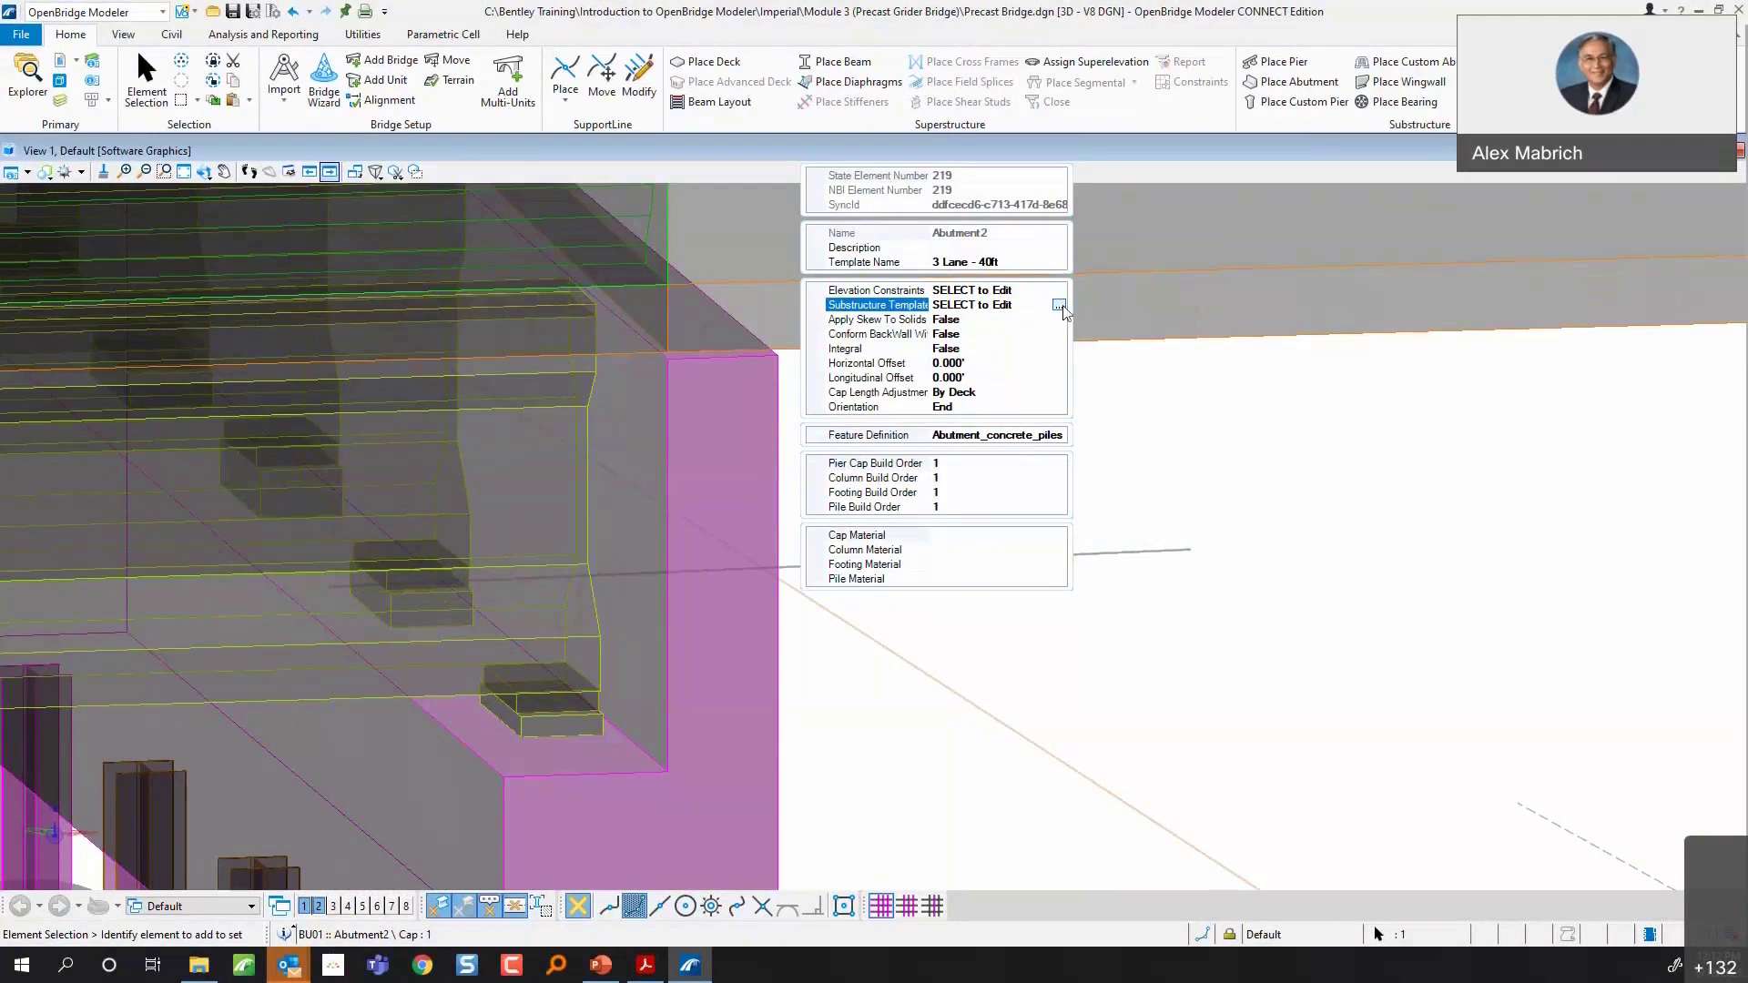
left_click(1059, 306)
left_click_drag(0, 897, 820, 153)
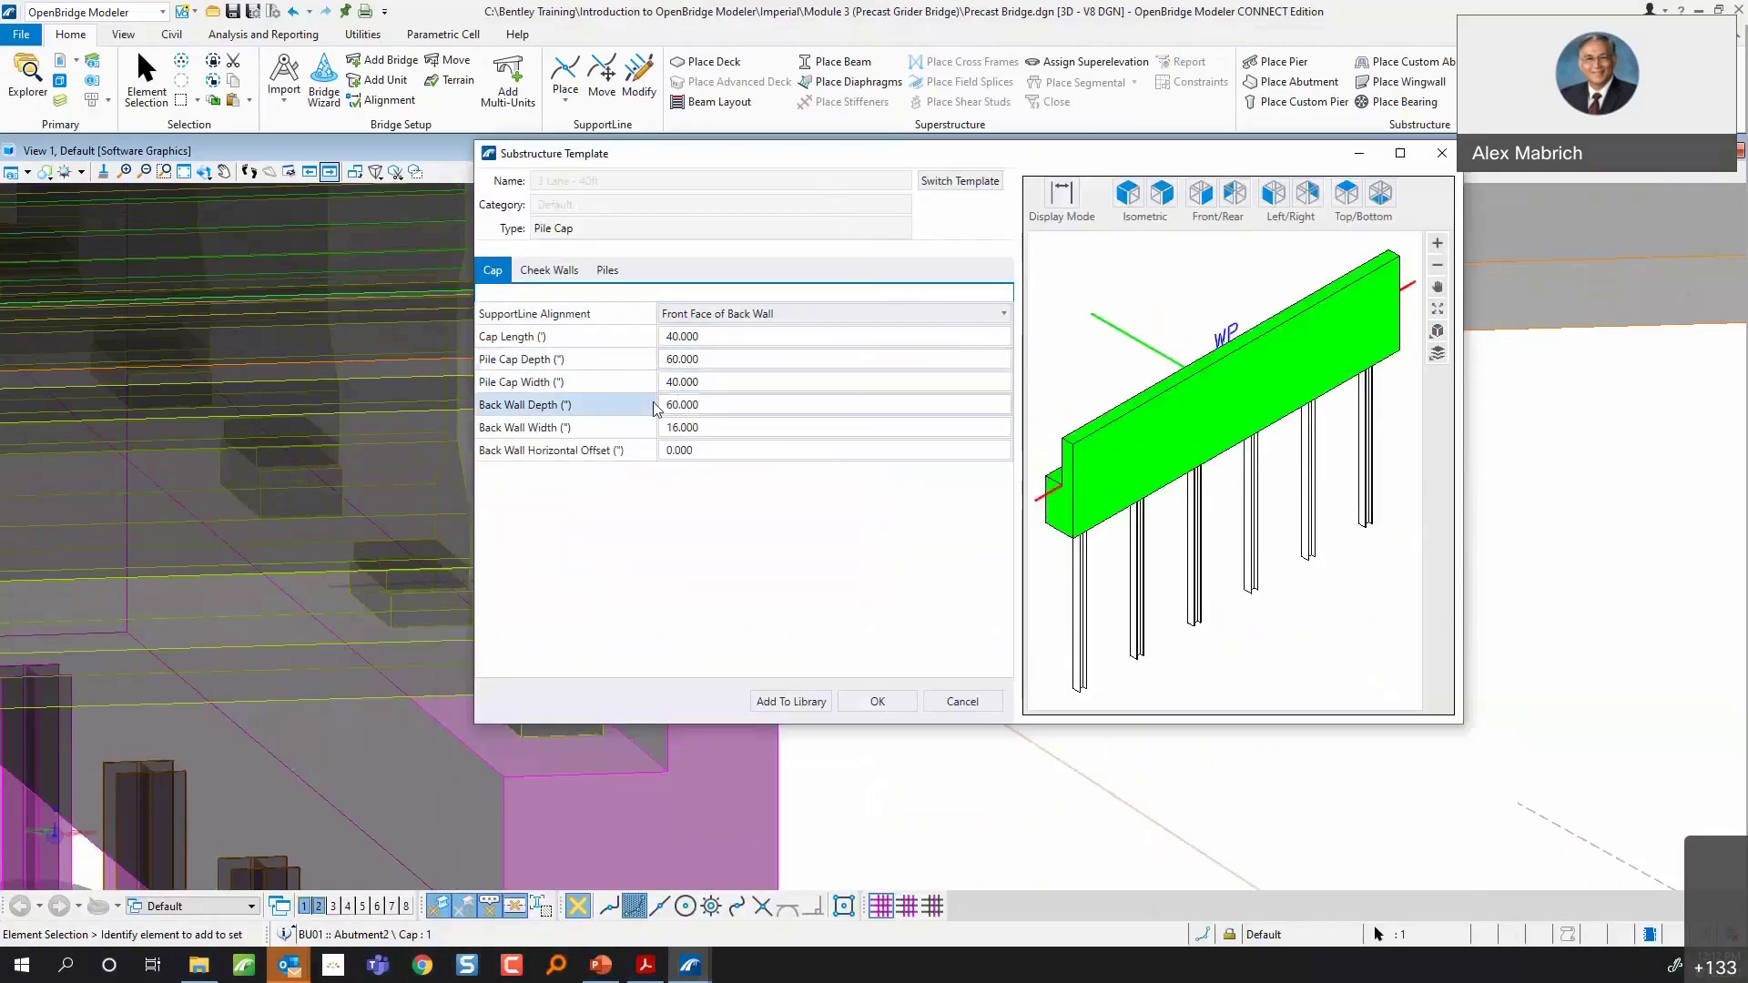
left_click(697, 408)
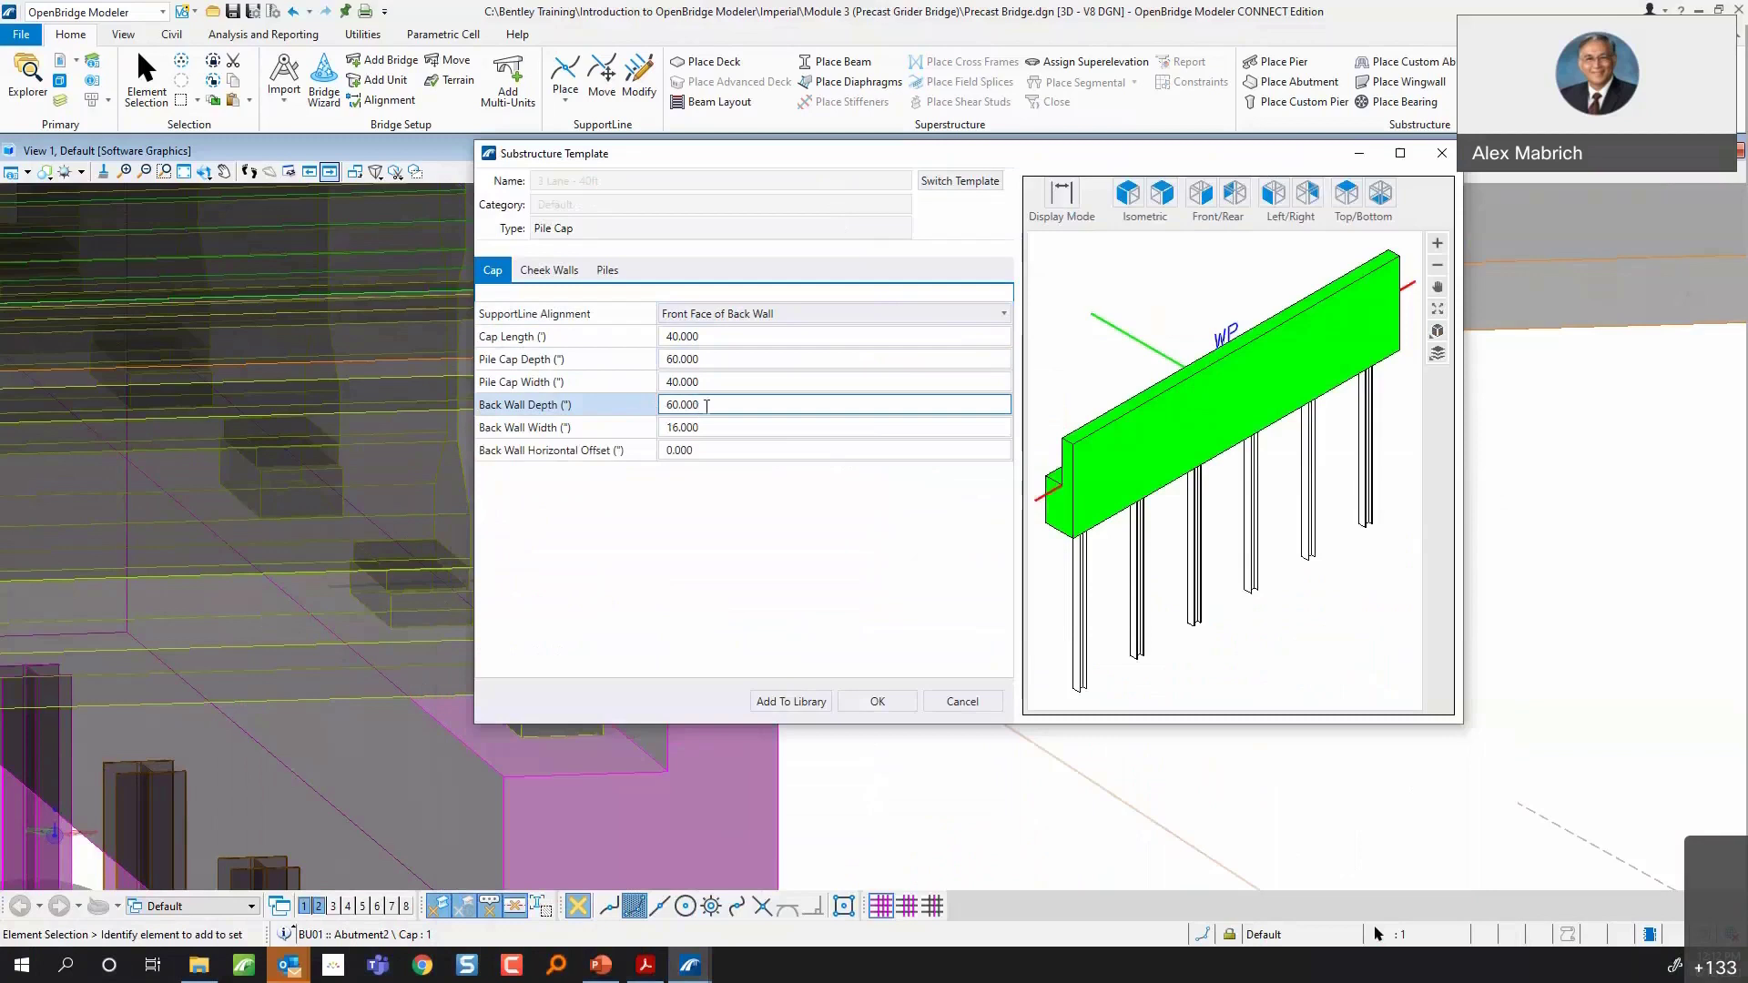
left_click(710, 405)
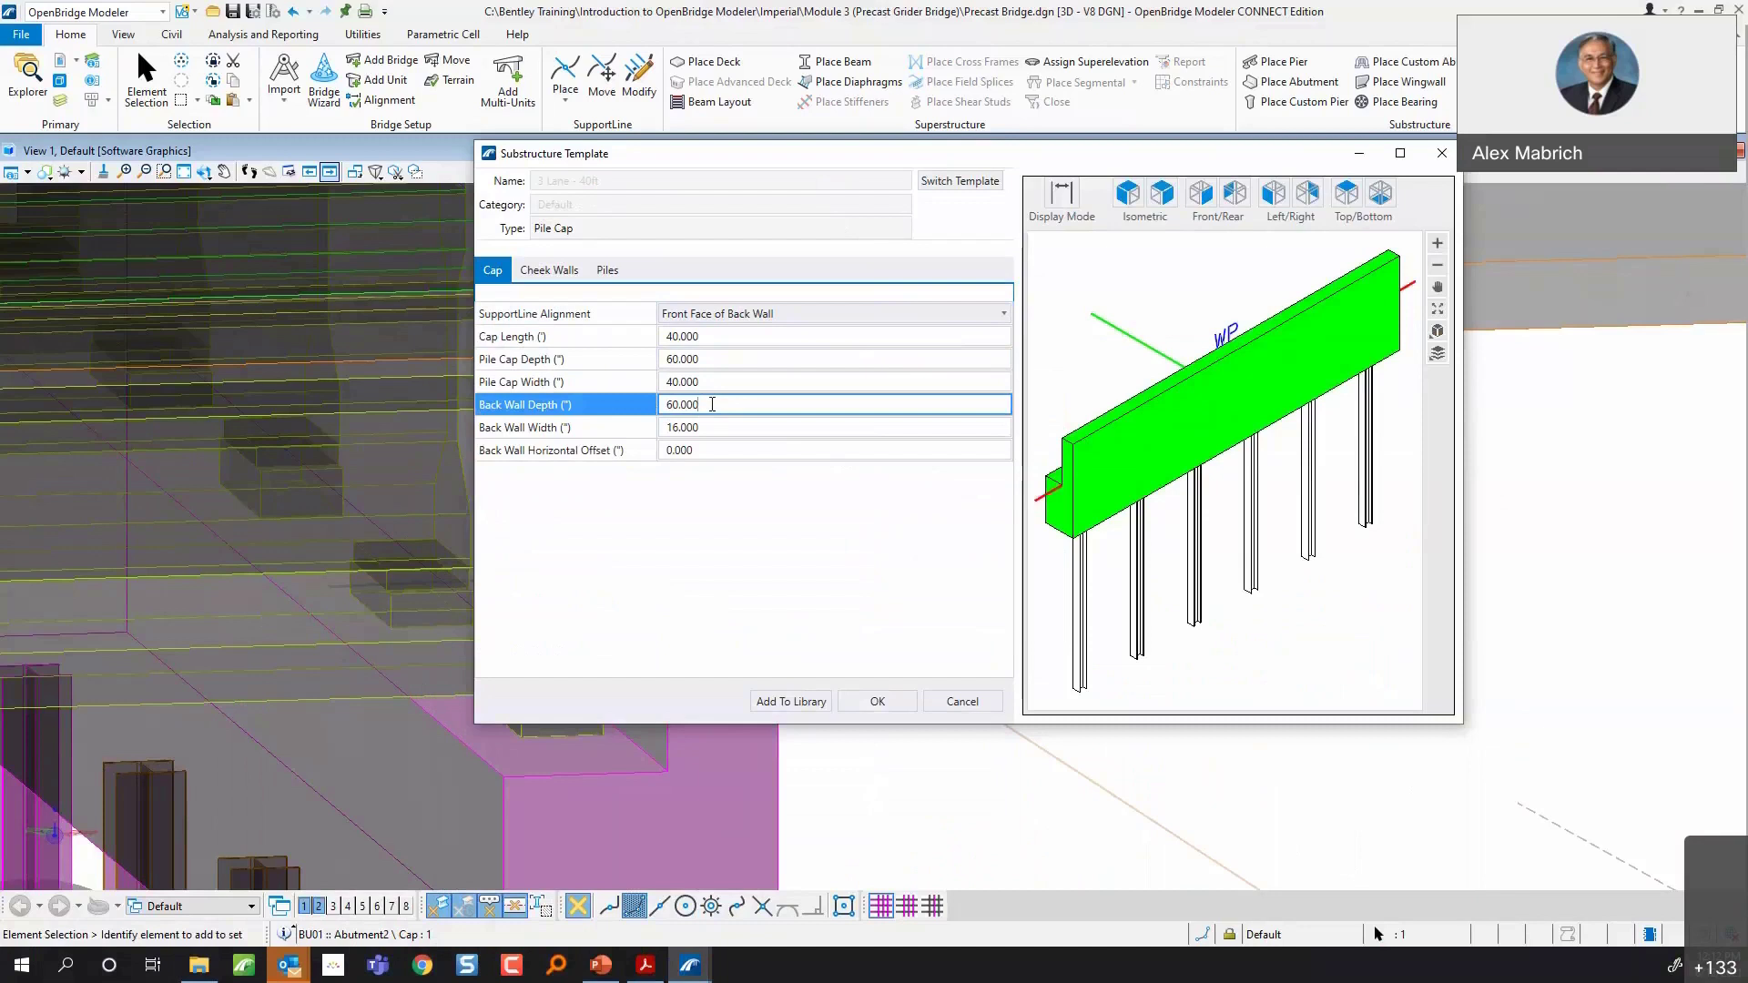
left_click(962, 701)
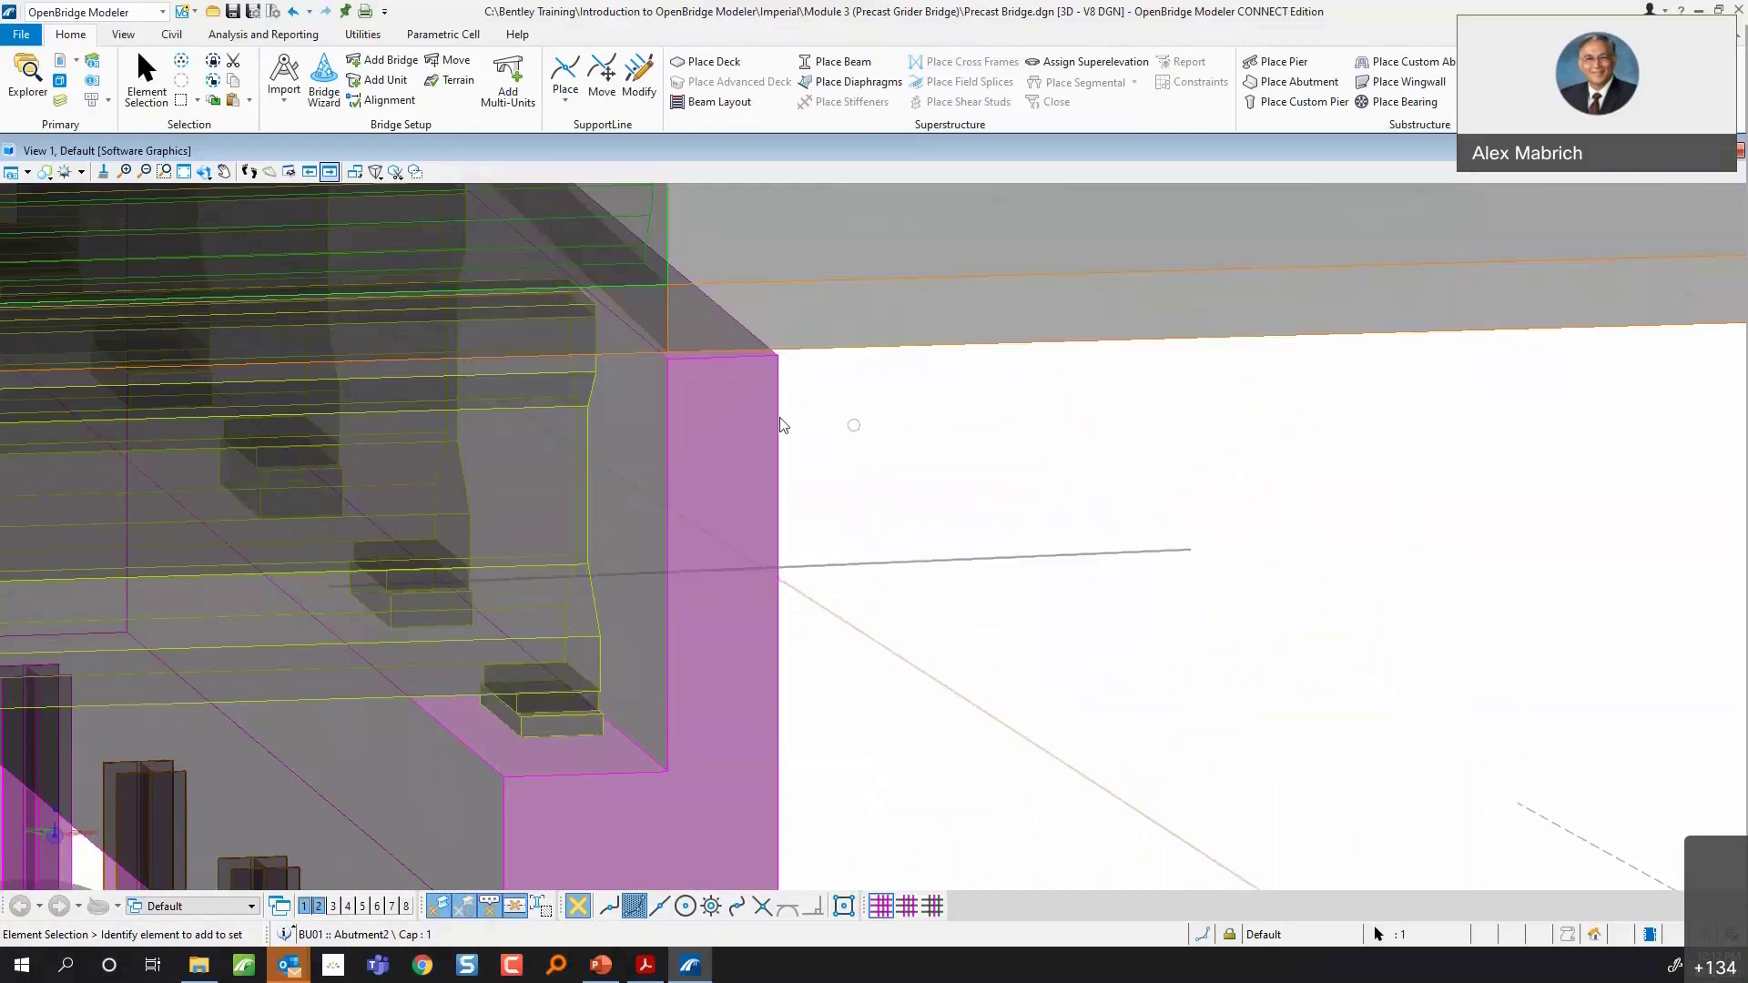
- Set Conform BackWall With Deck Top back to True for the end abutment's cap at the added slab
left_click(801, 409)
left_click(802, 407)
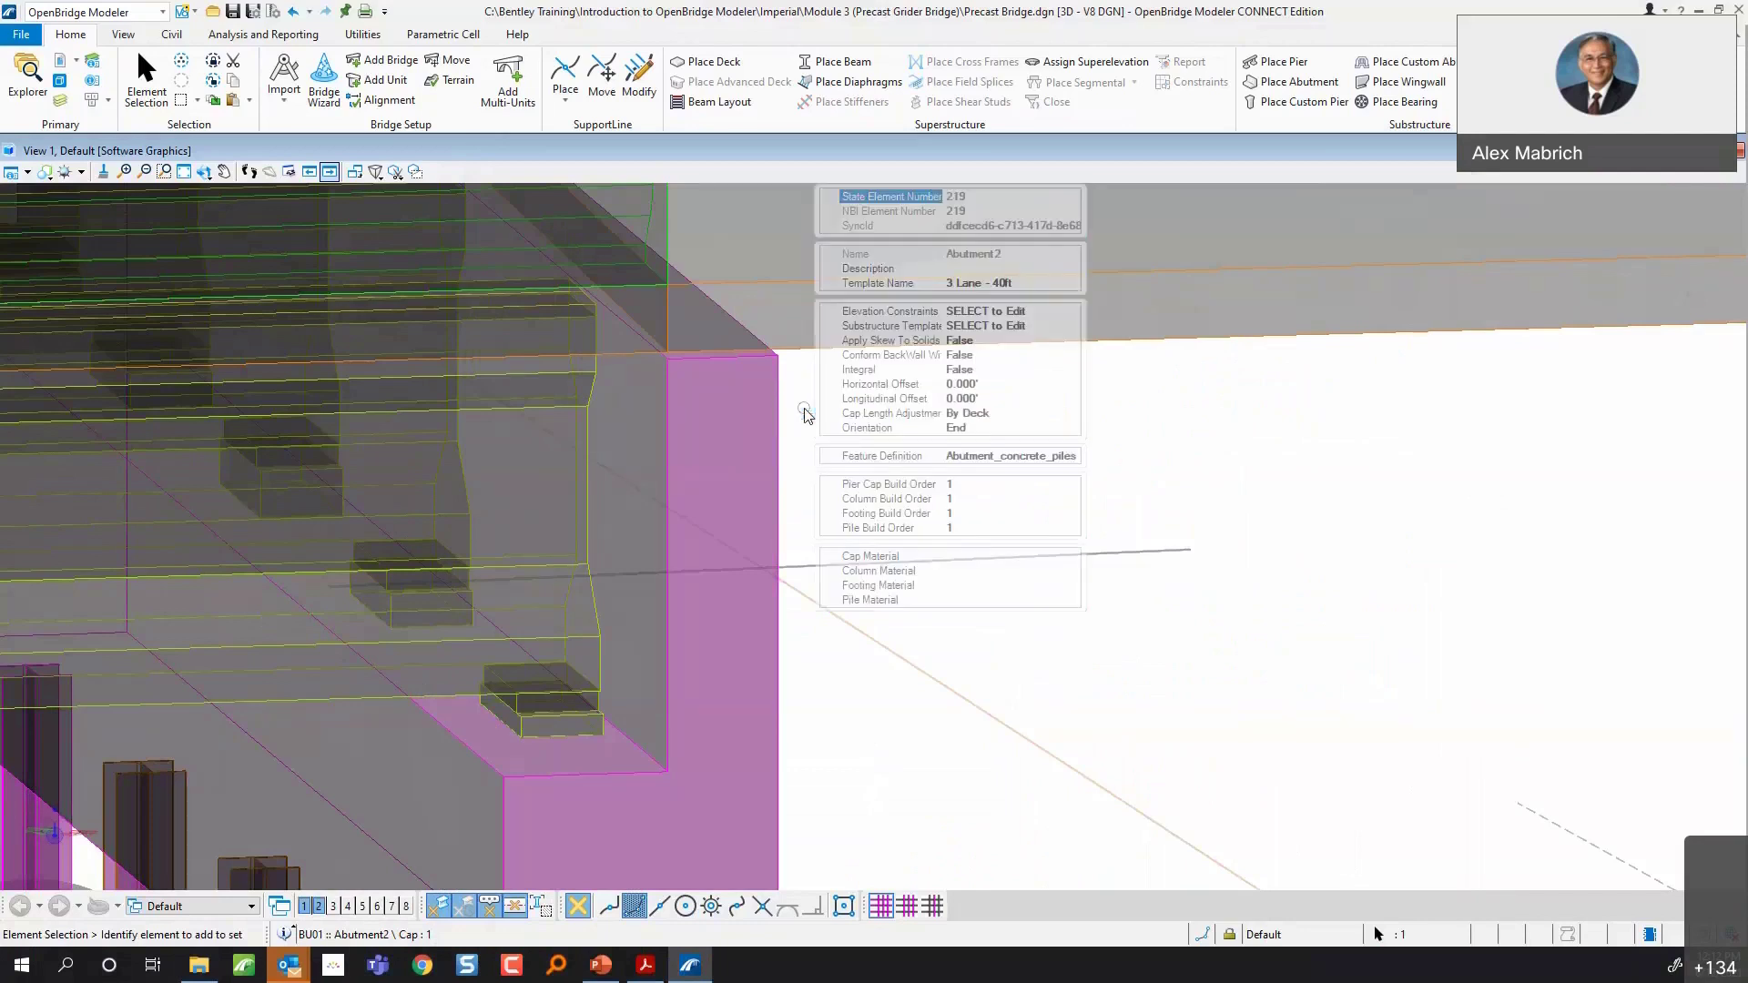
left_click(993, 370)
left_click(1031, 355)
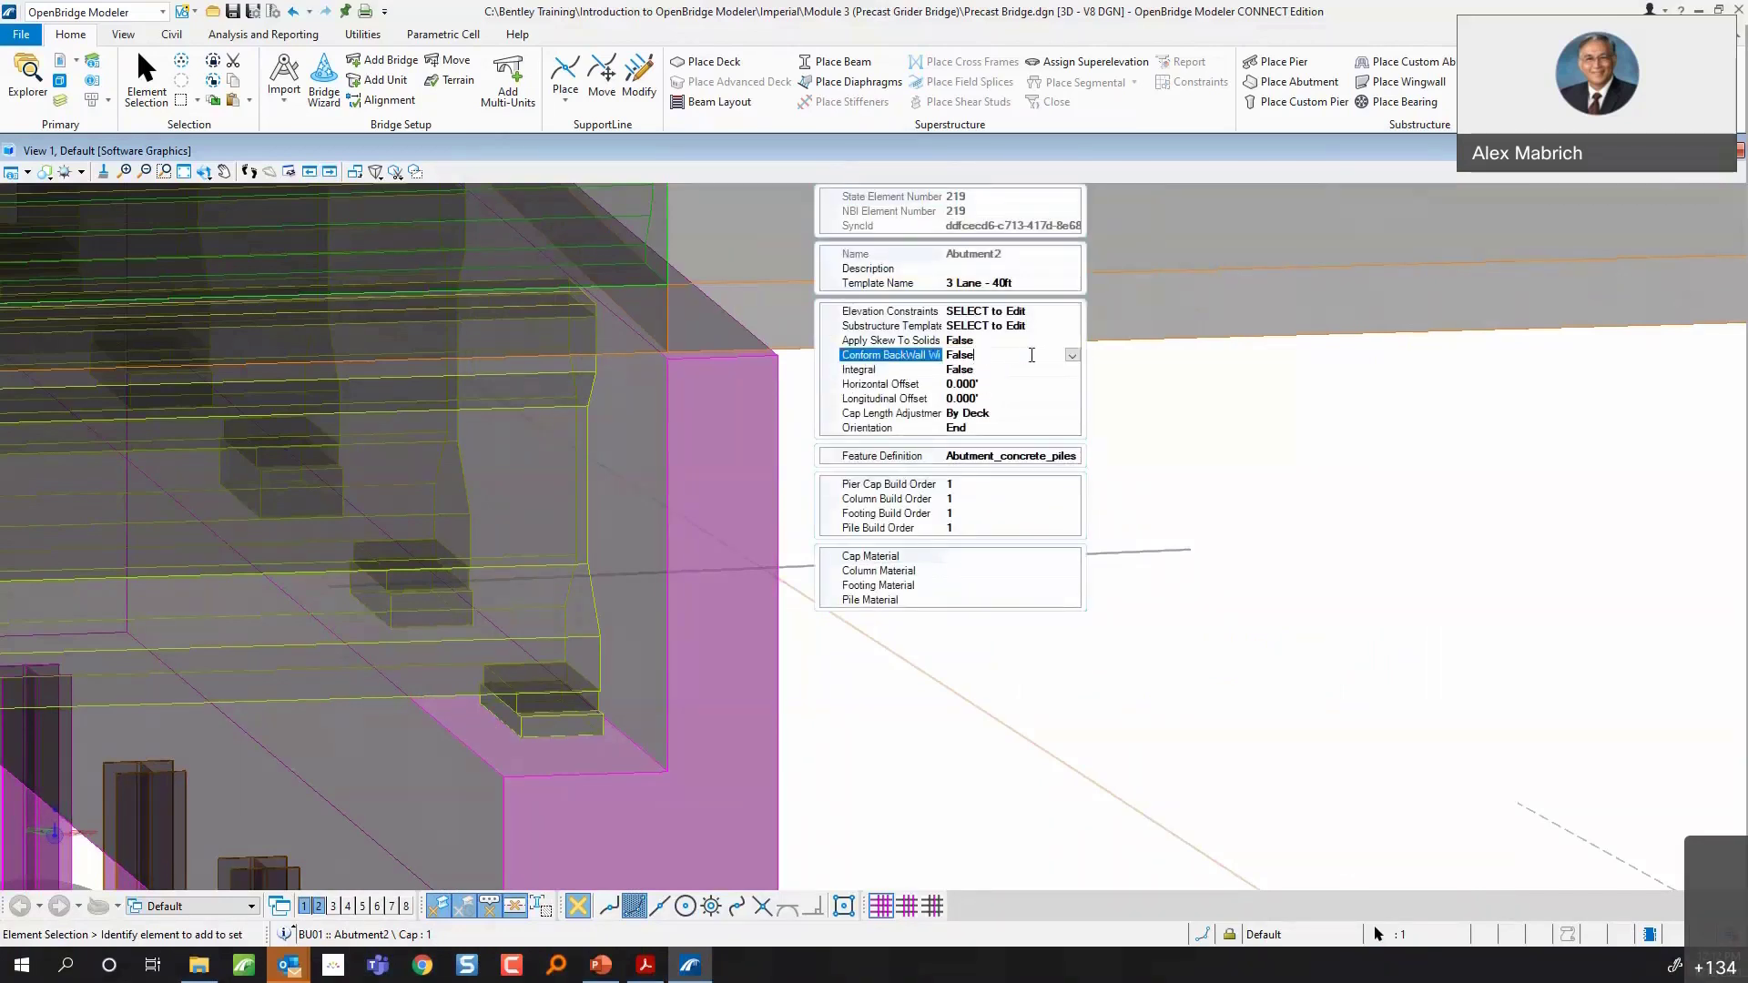
left_click(1071, 356)
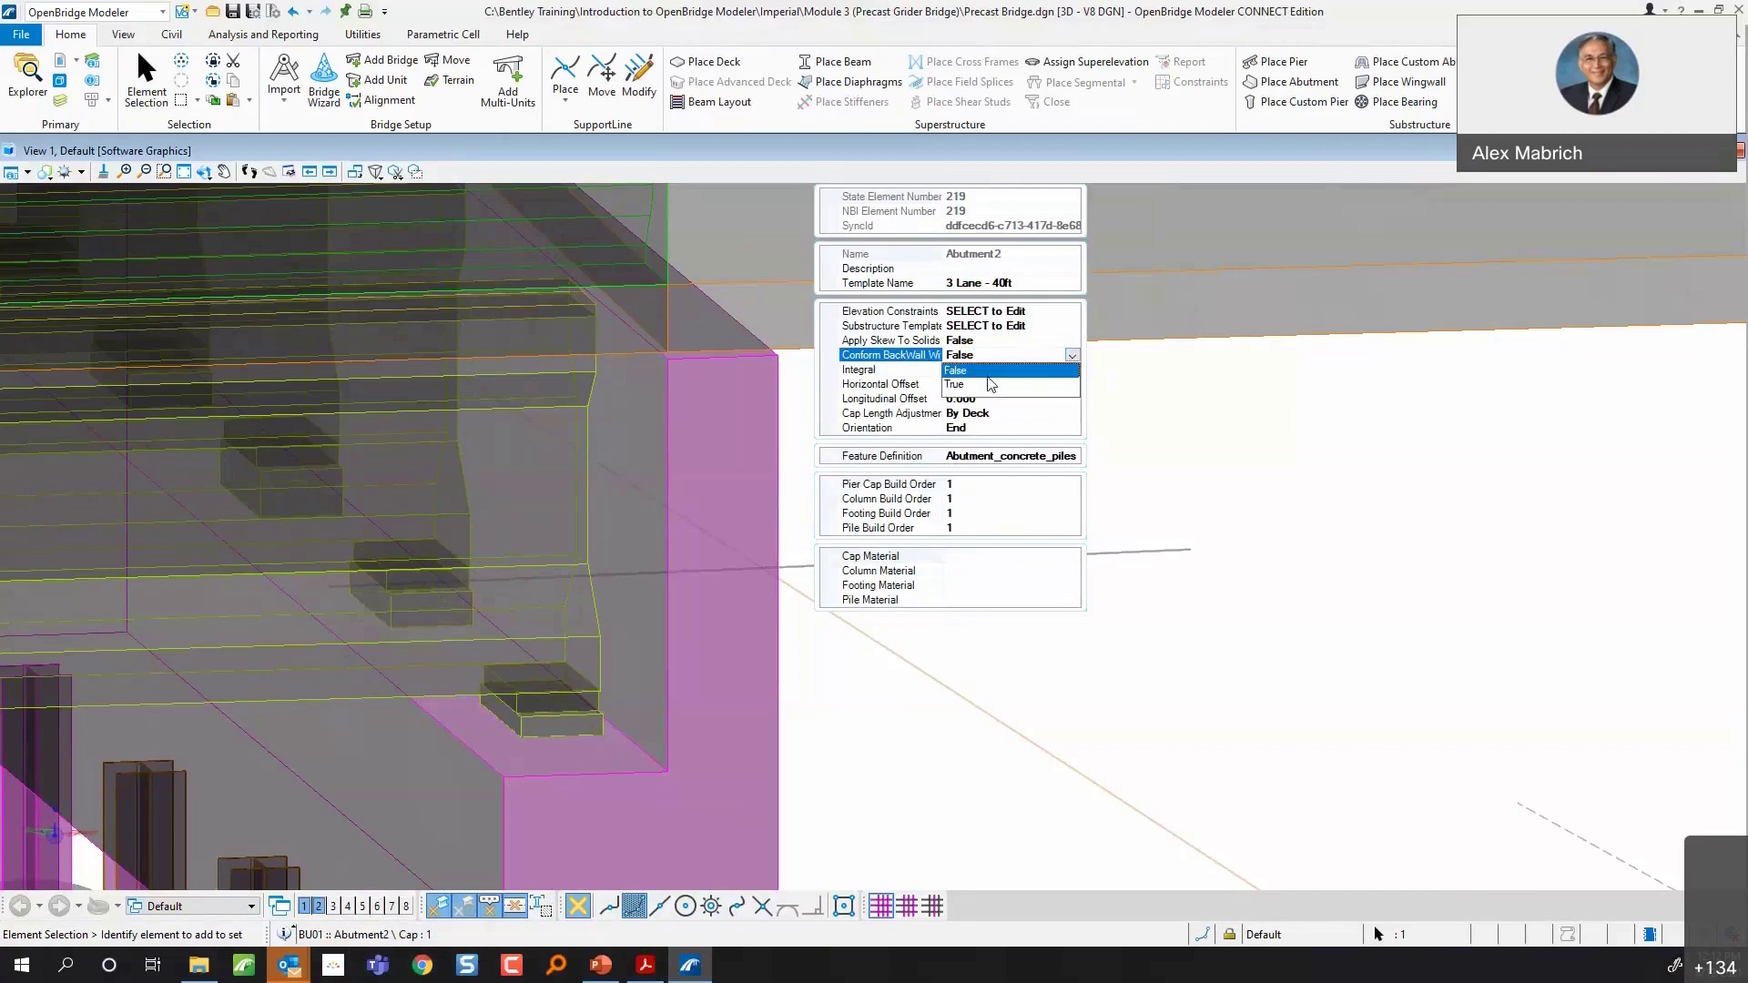
left_click(988, 388)
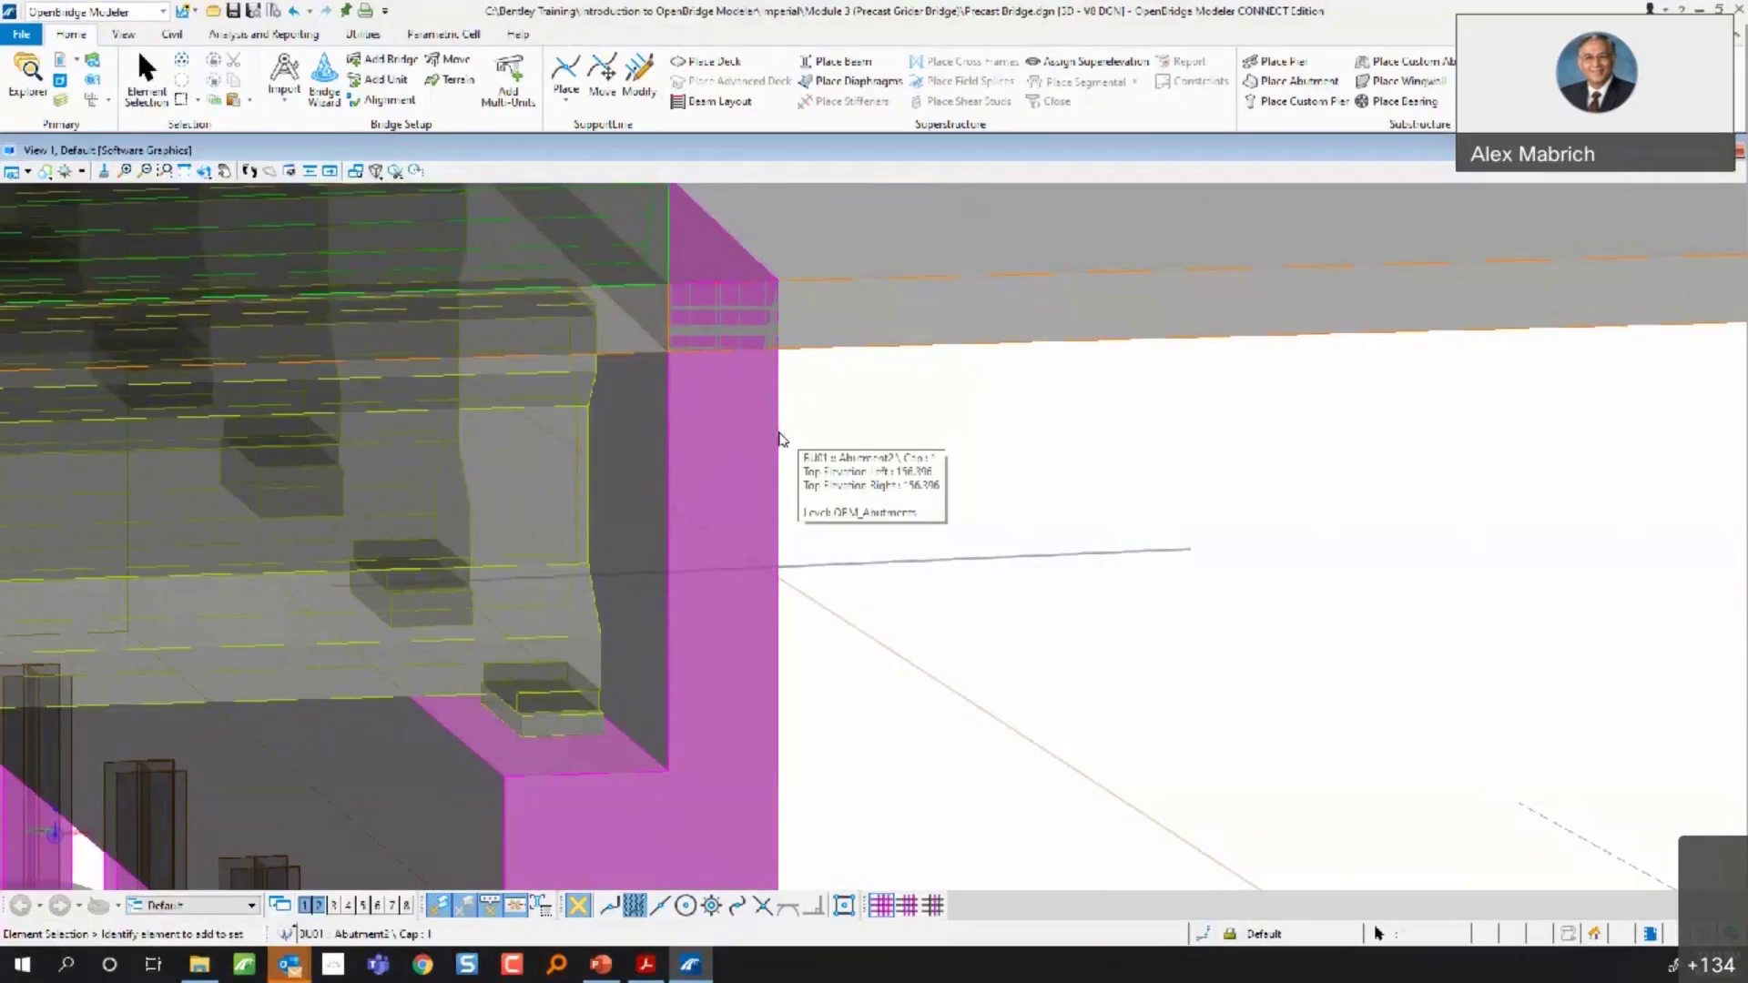
- Set the end abutment's BackWall Vertical Offset to 0.66 feet
left_click(775, 403)
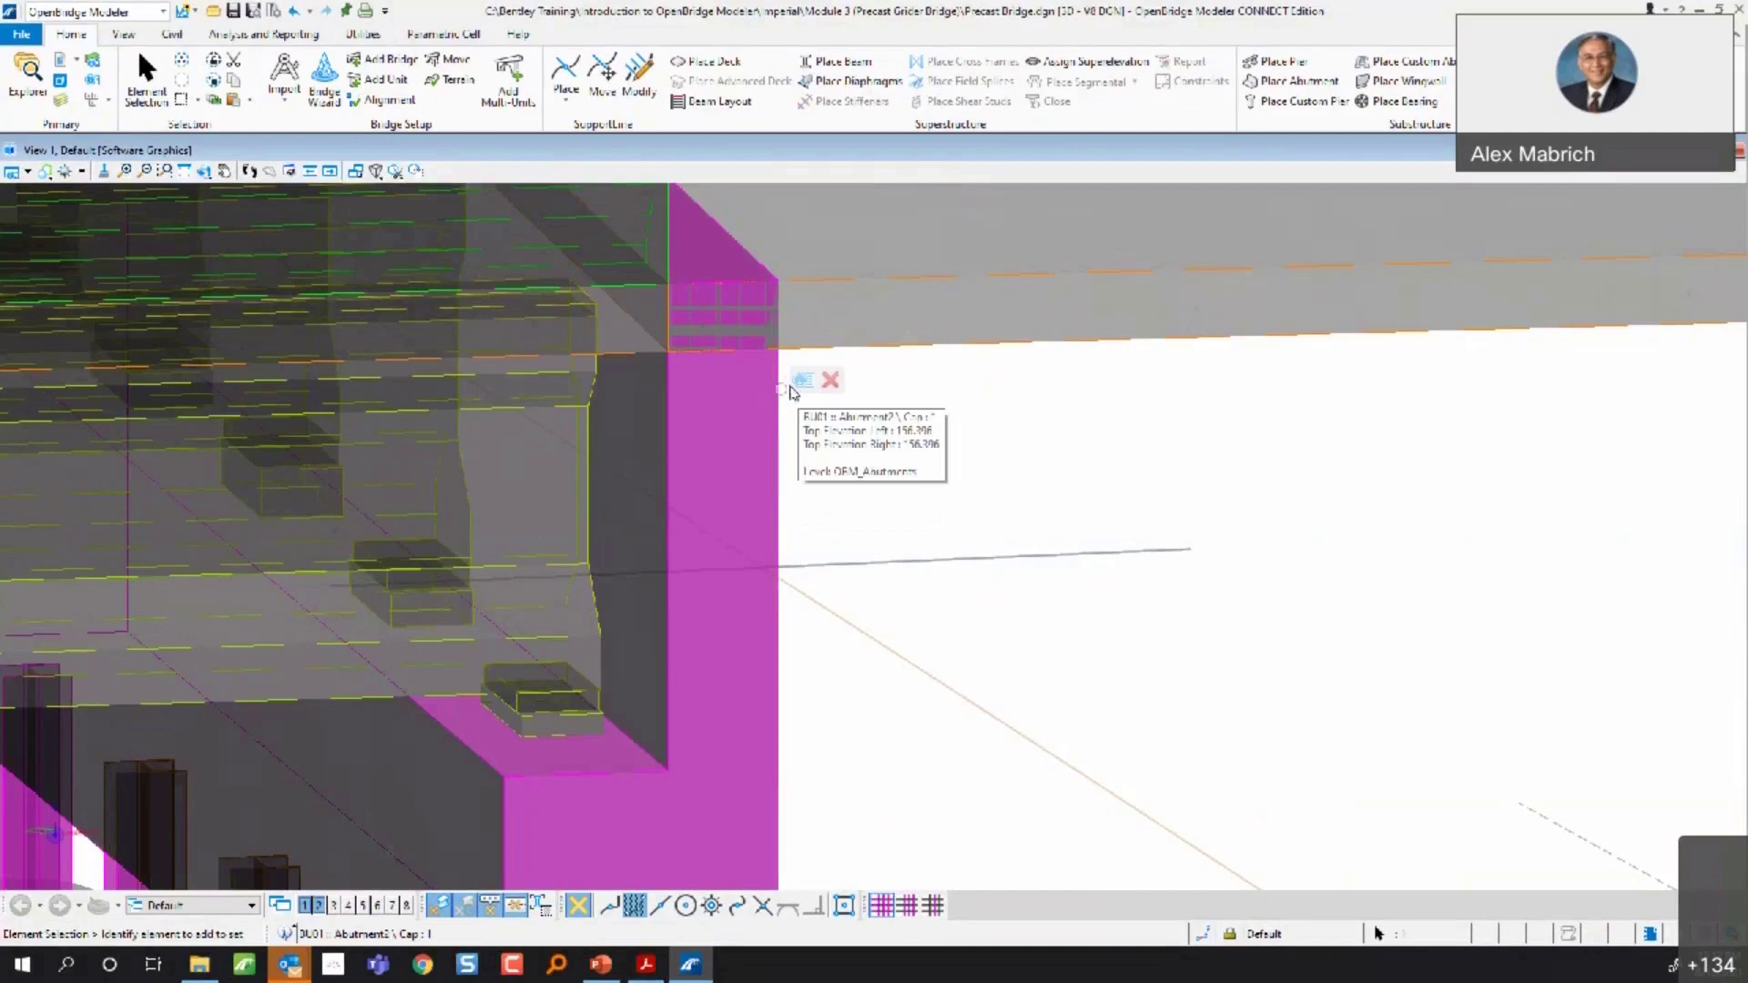
mouse_move(804, 379)
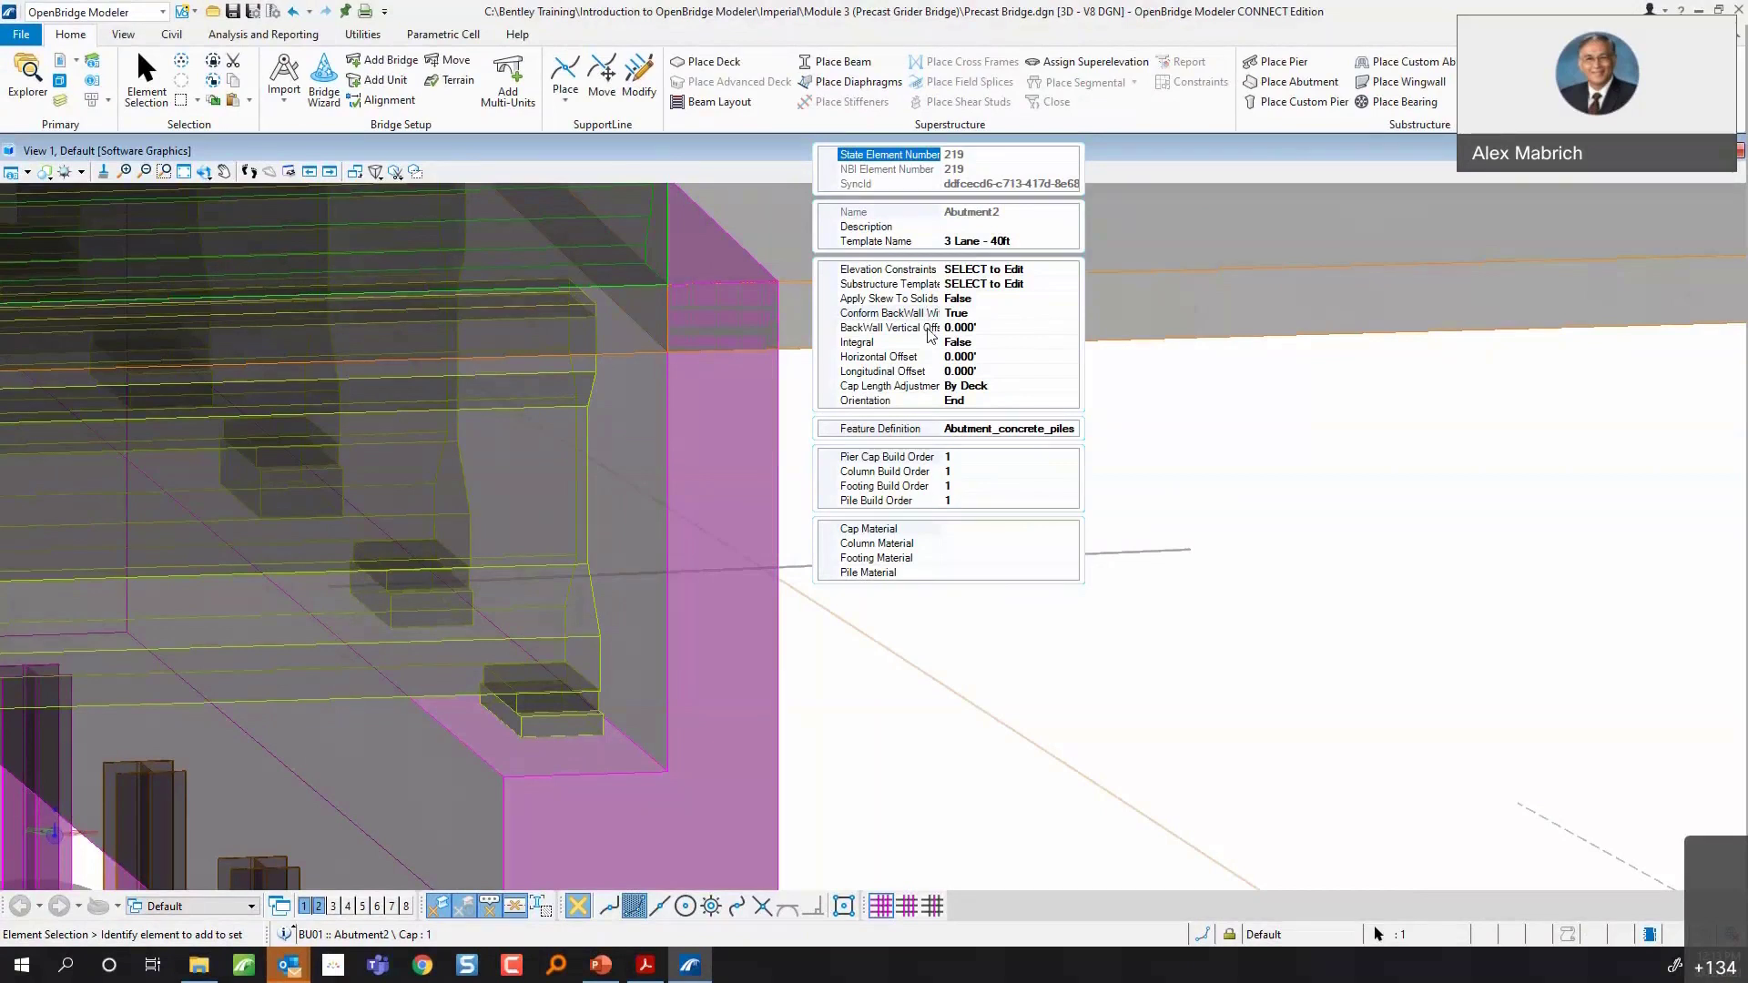
left_click(1011, 327)
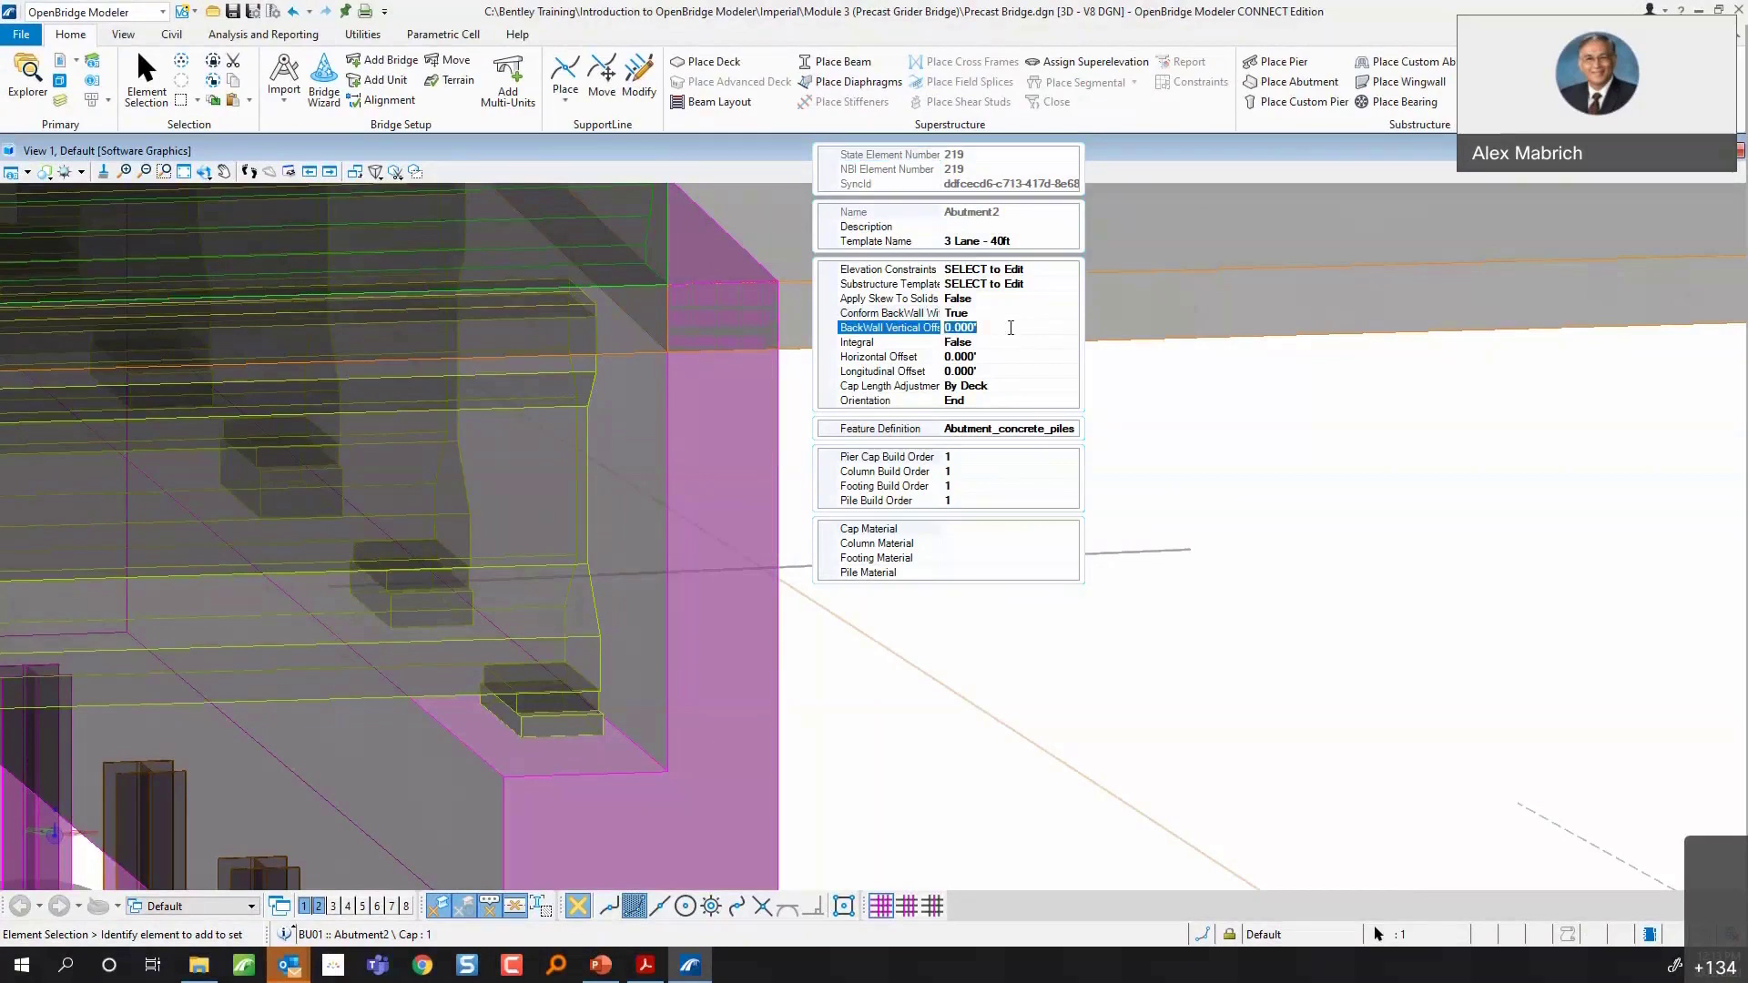
type("0.66")
key("Return")
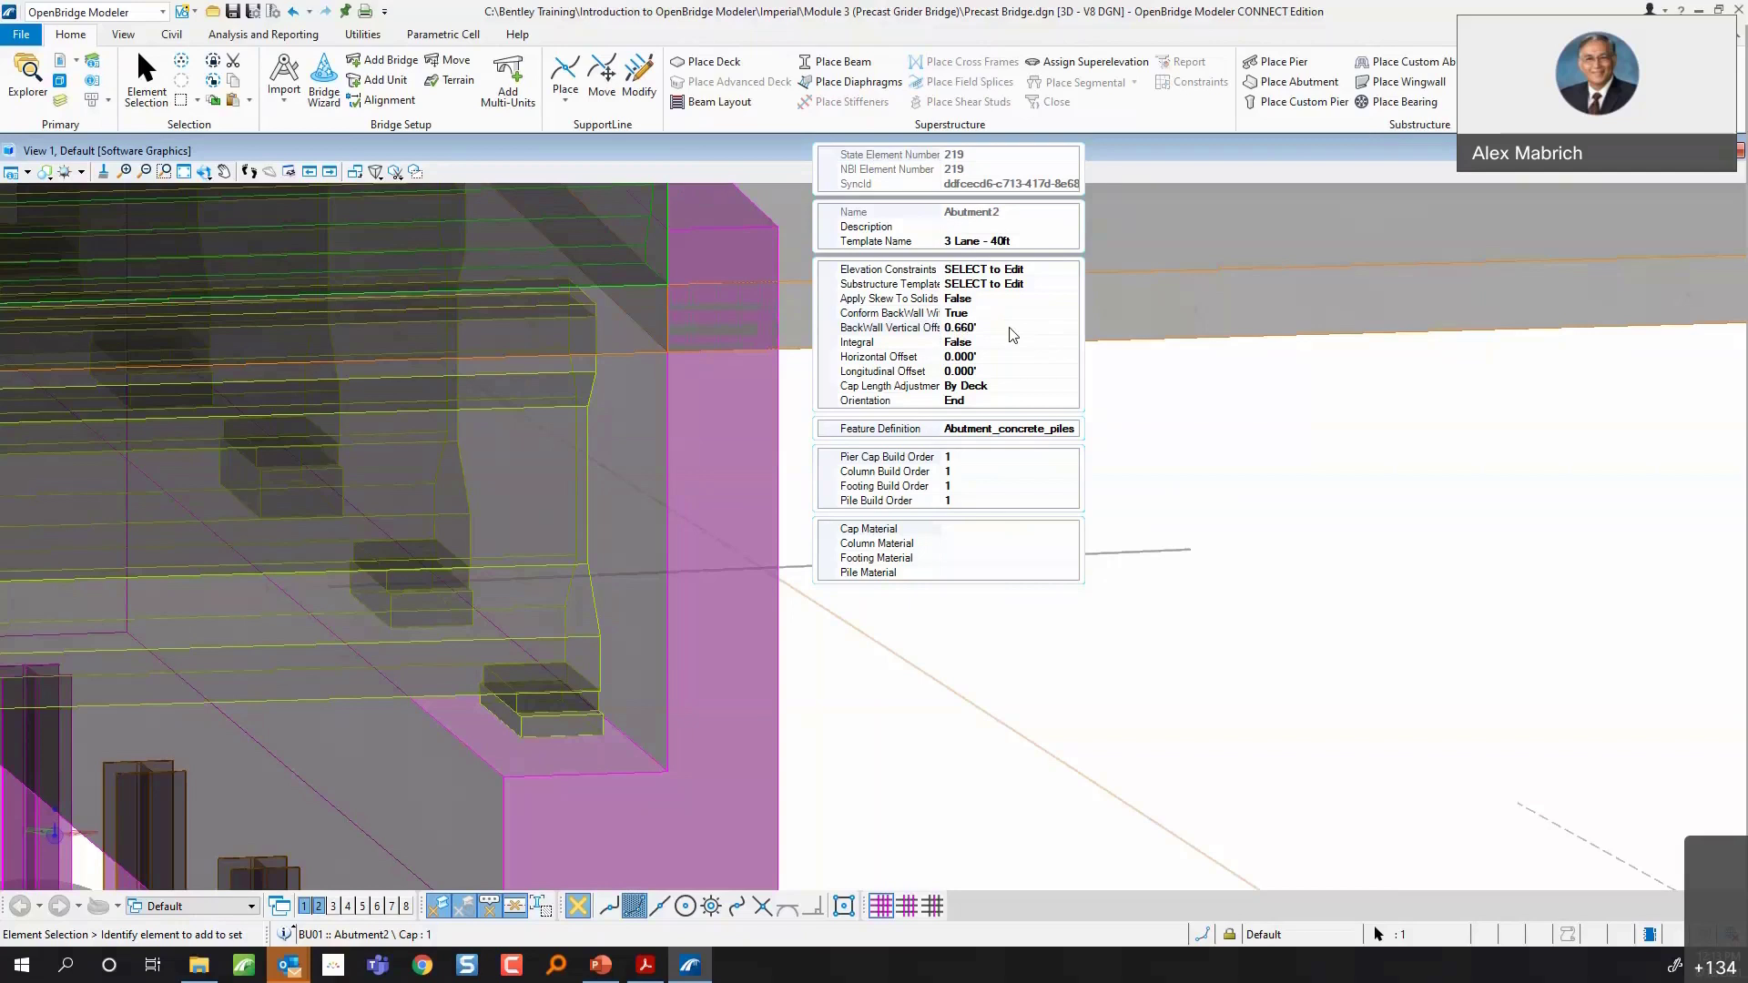
left_click(976, 313)
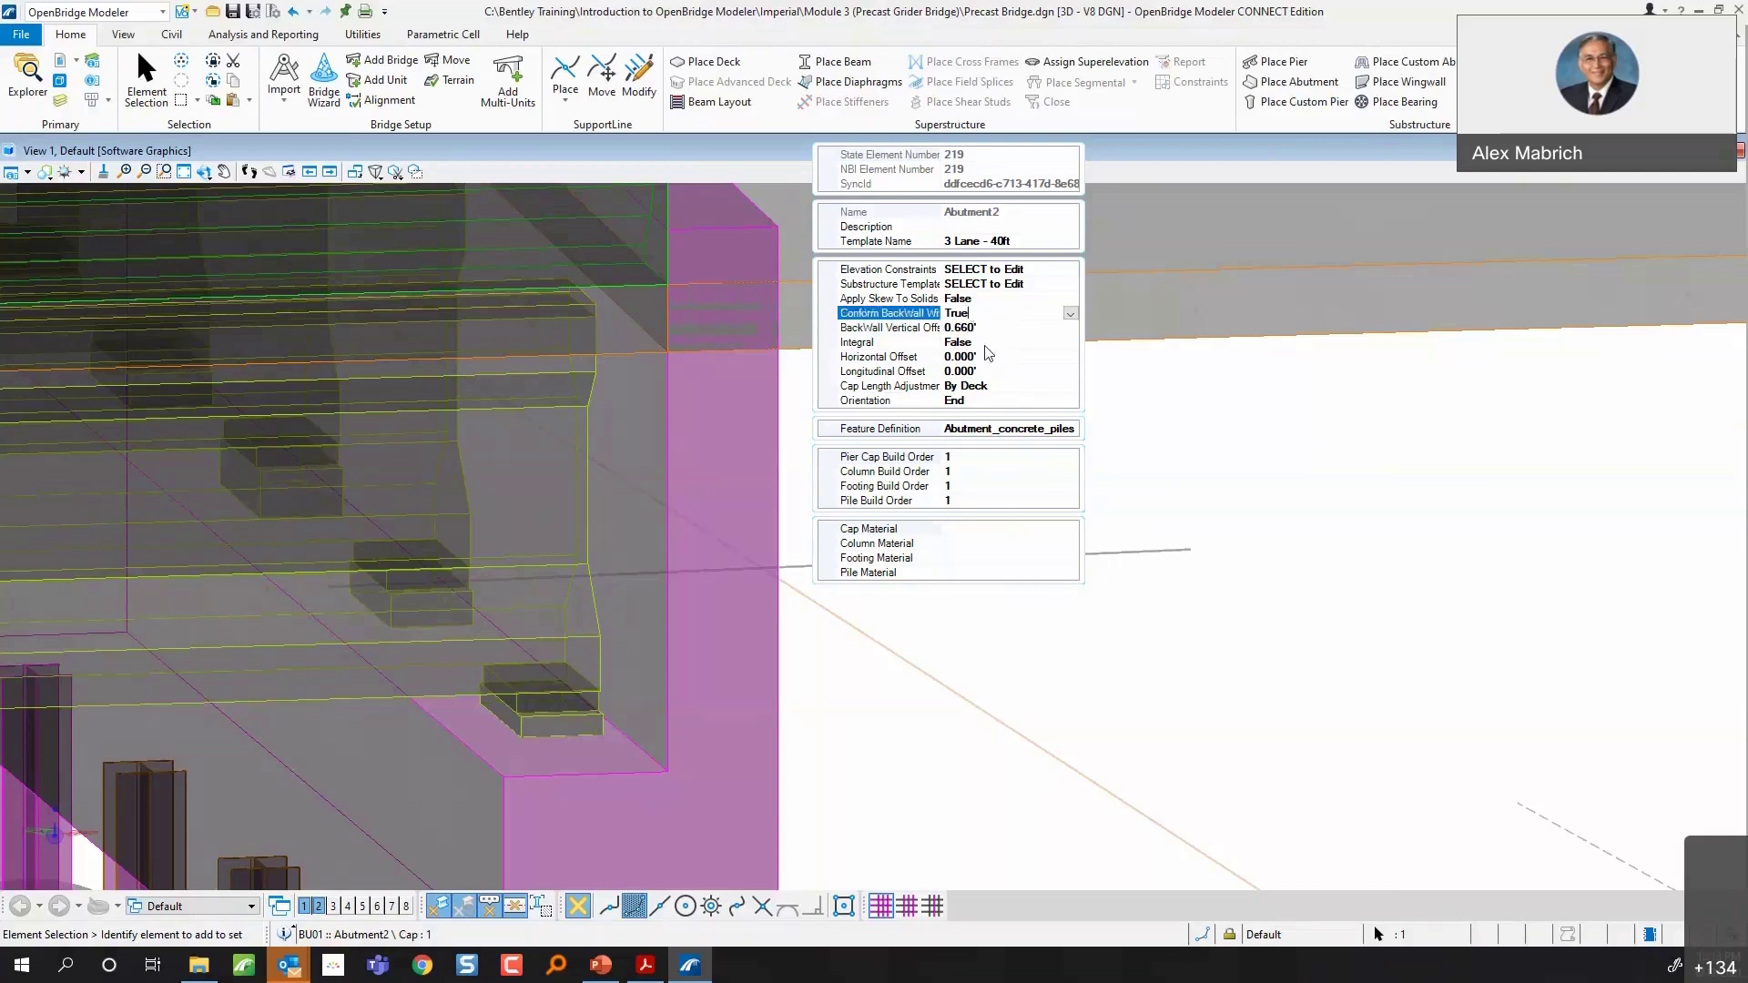
left_click(960, 328)
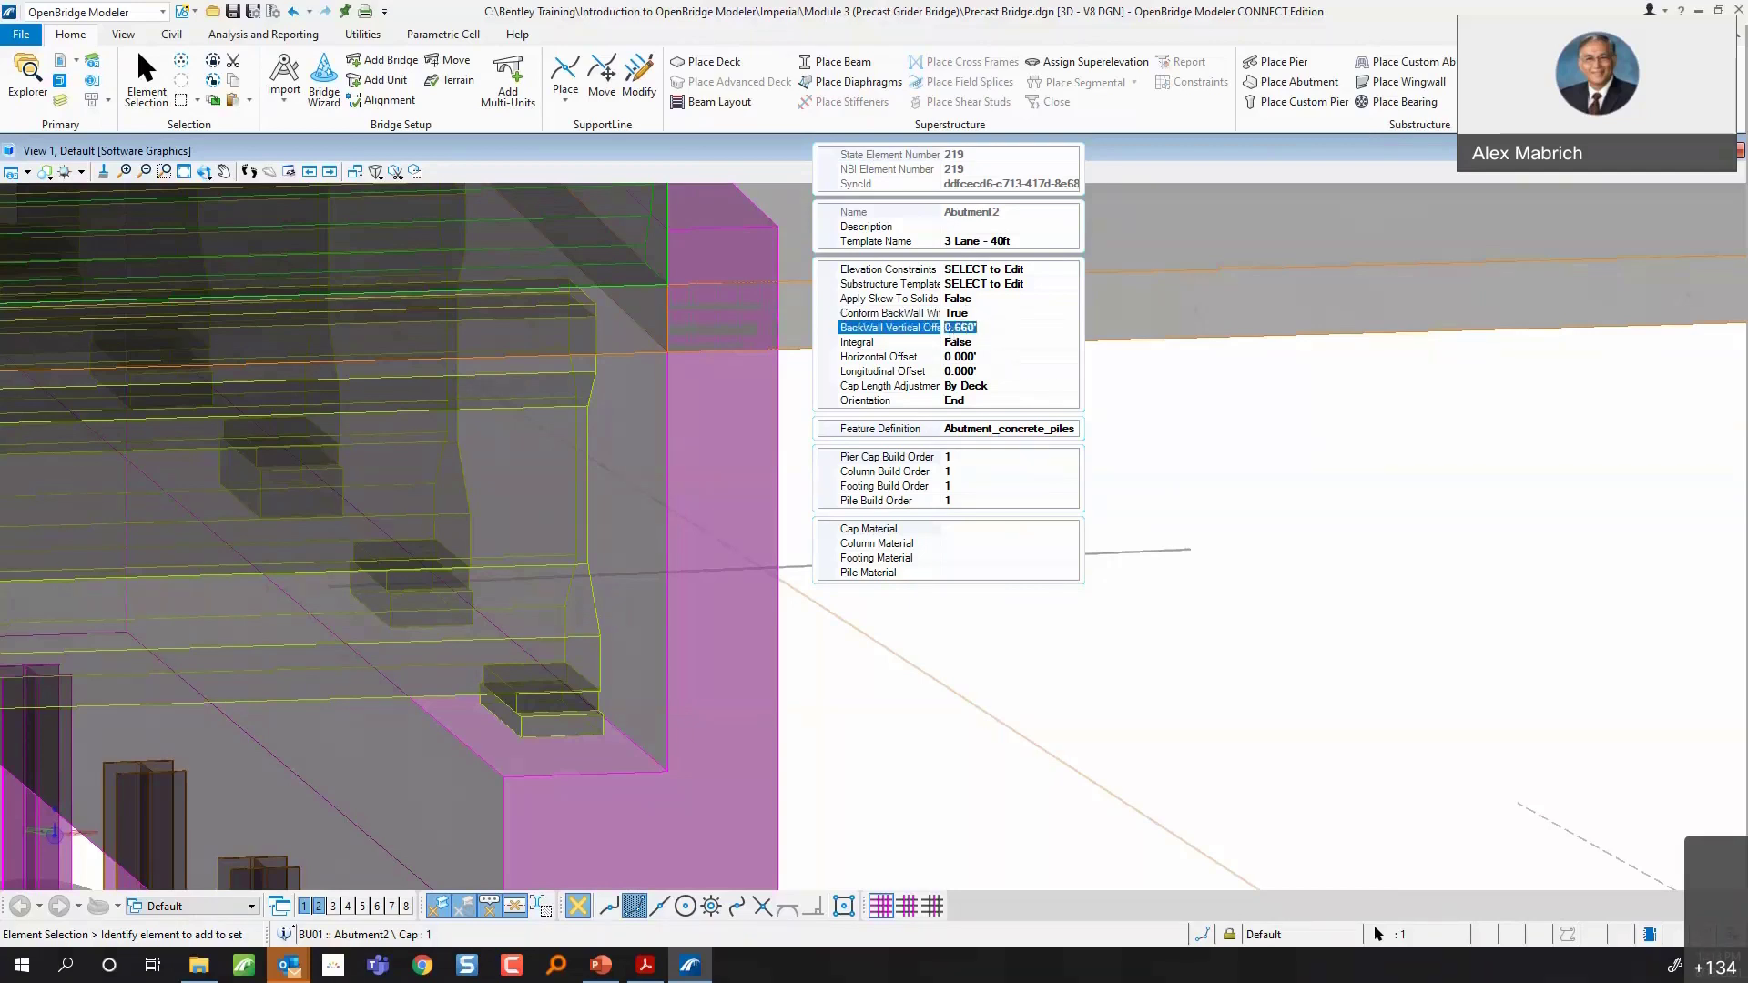
type("0.66")
key("Return")
- Change the end abutment's BackWall Vertical Offset to -0.66 feet
left_click(1006, 329)
left_click_drag(1005, 329, 945, 334)
type("-0.0")
key("BackSpace")
type("660")
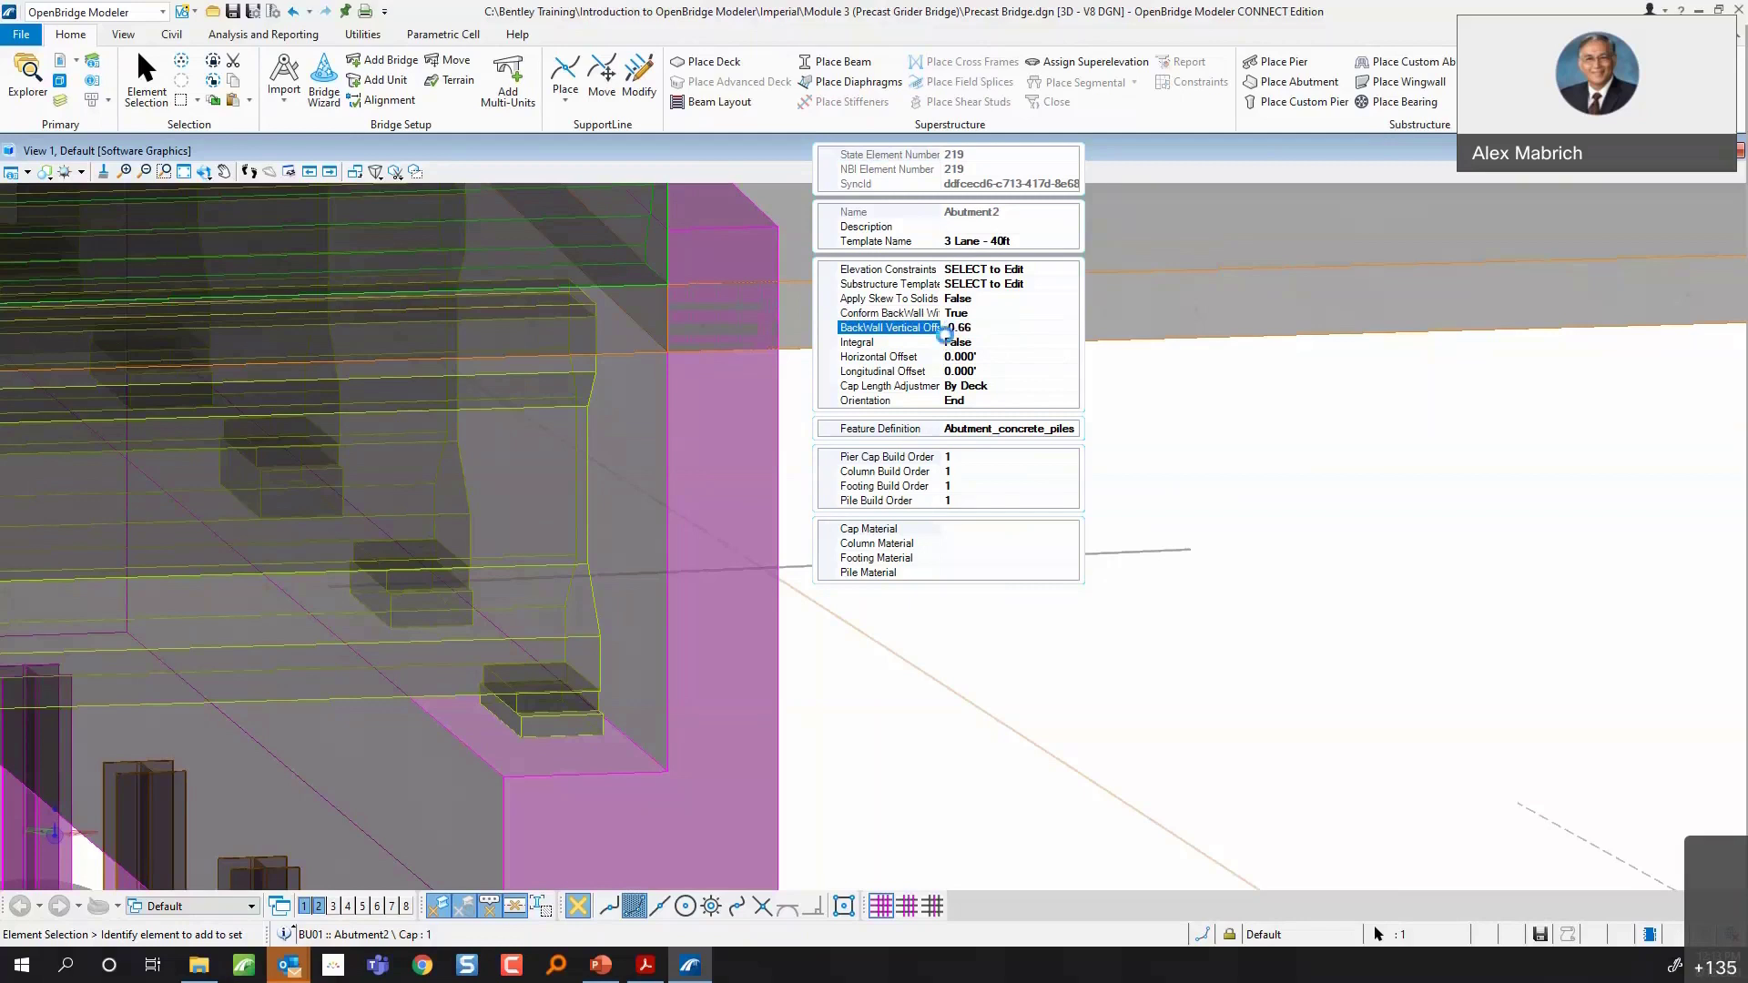
key("Return")
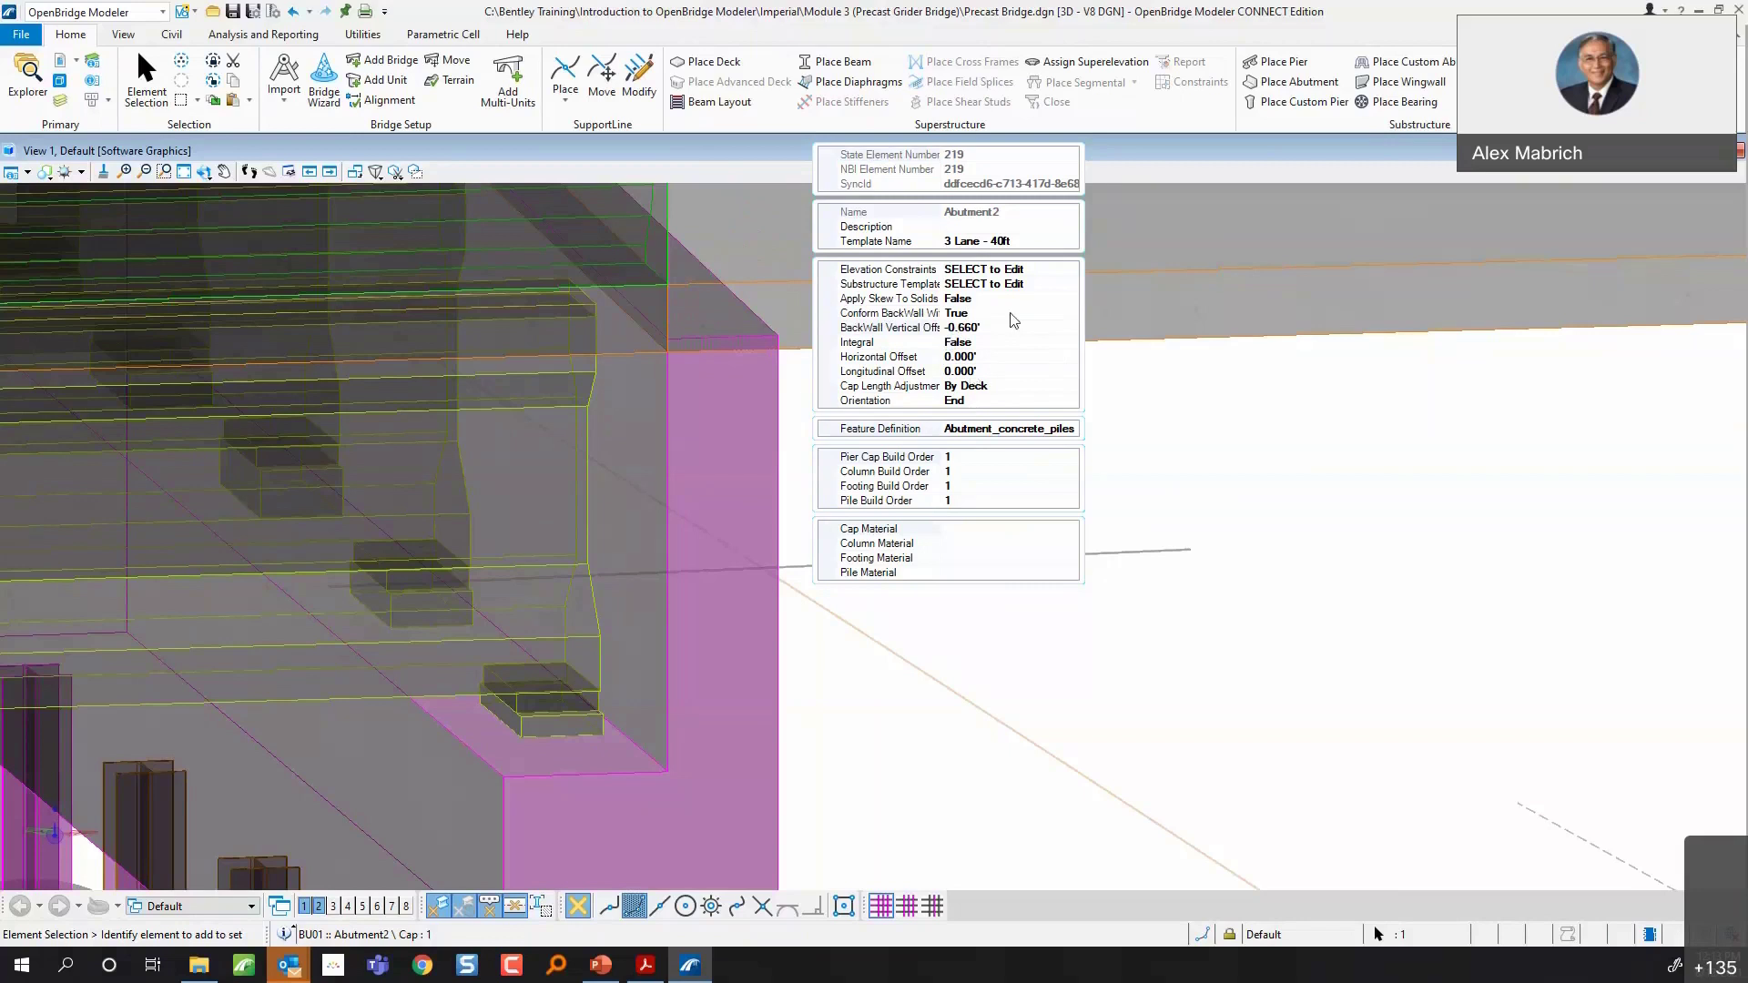
- Set the end abutment's BackWall Vertical Offset to -1.5 feet
left_click(992, 329)
double_click(990, 329)
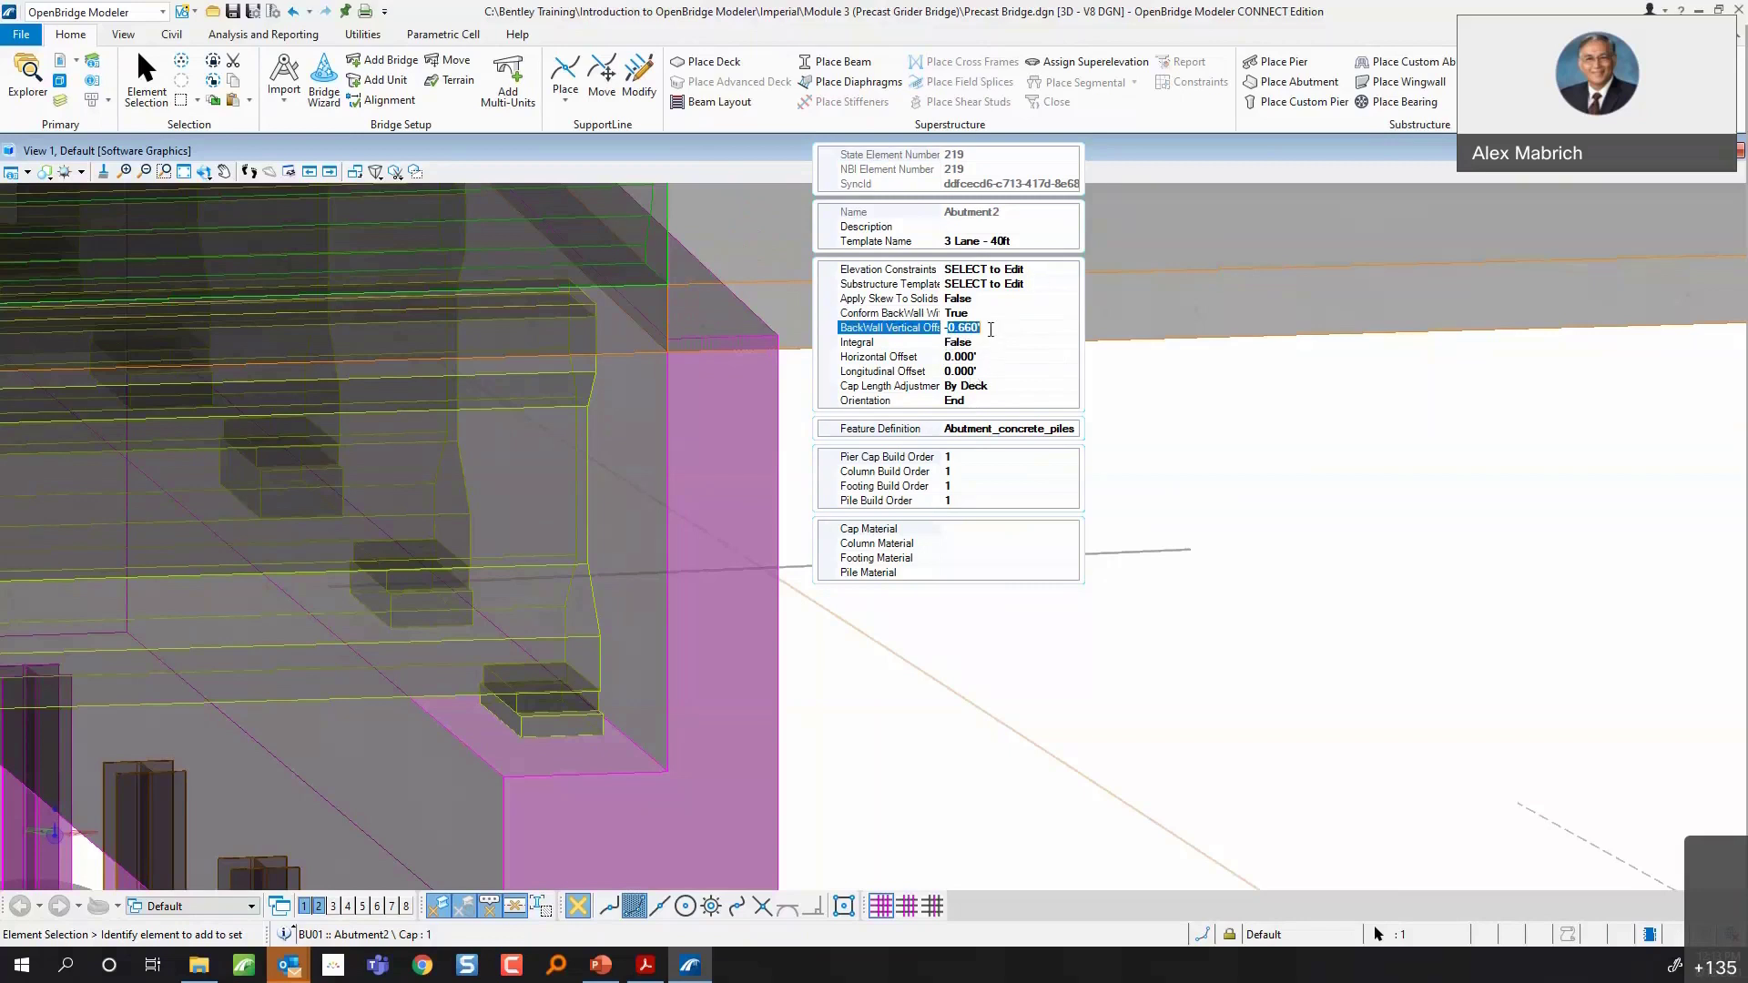
type("-1.5")
key("Return")
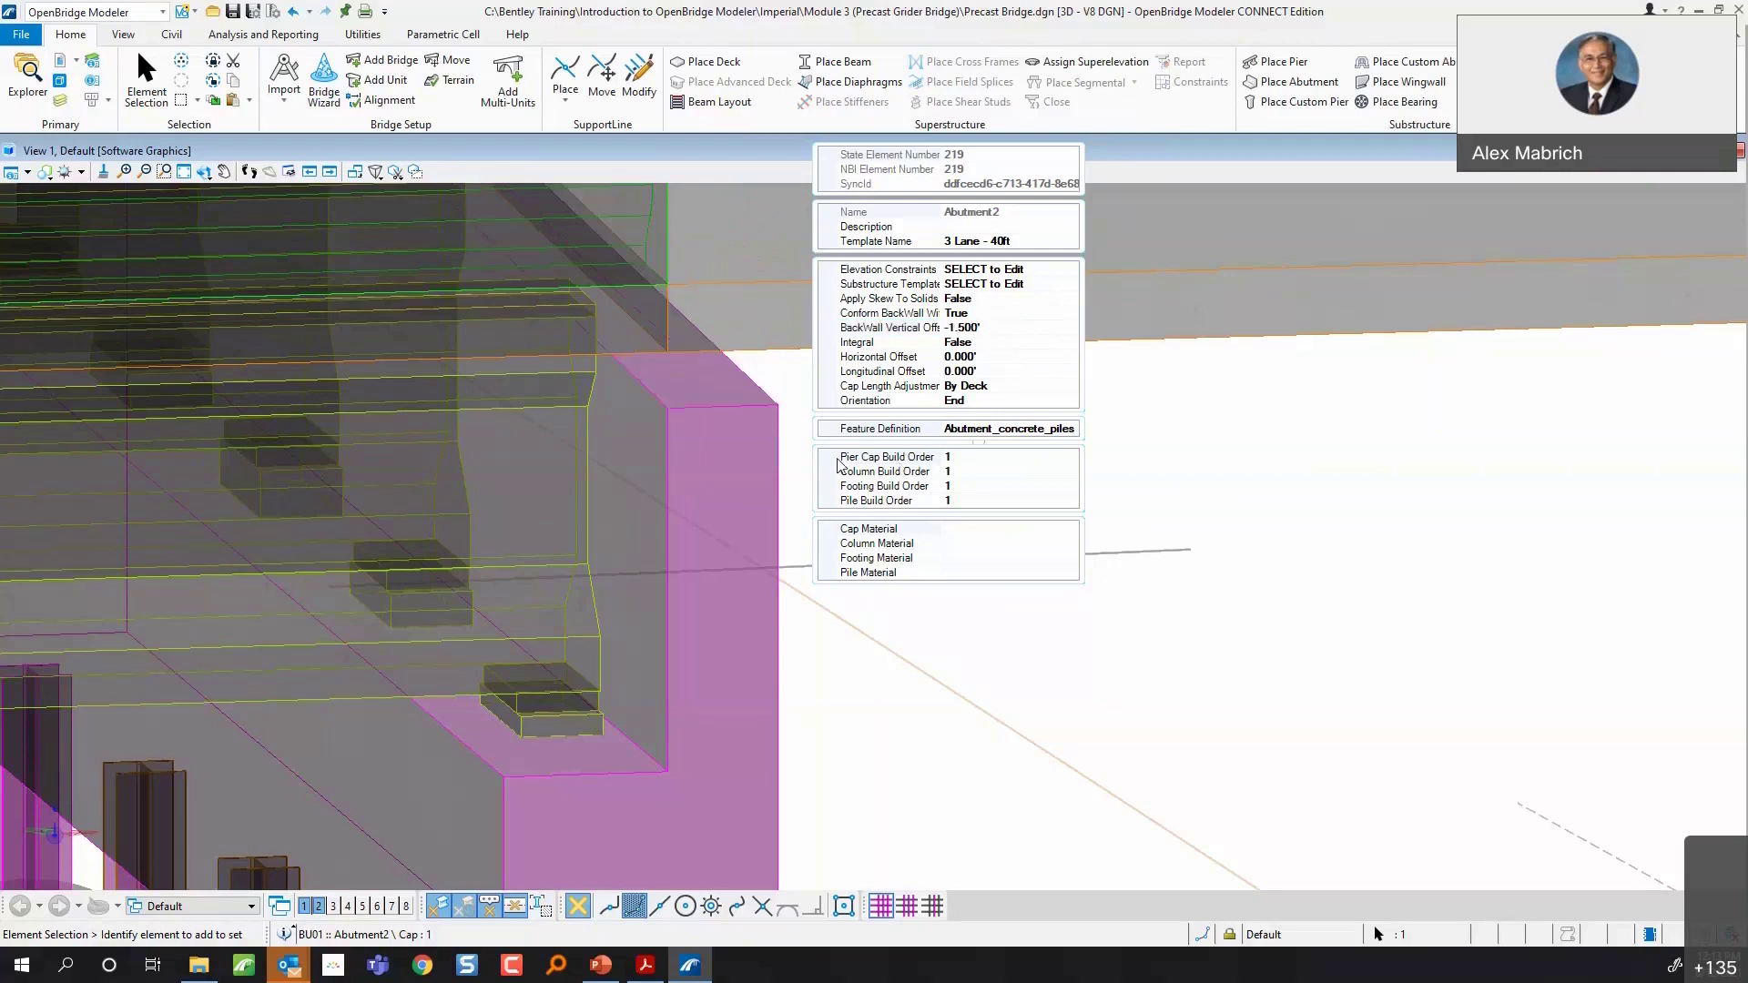
- Check the back wall against the underside of the slab and open the end abutment's substructure template
mouse_move(697, 393)
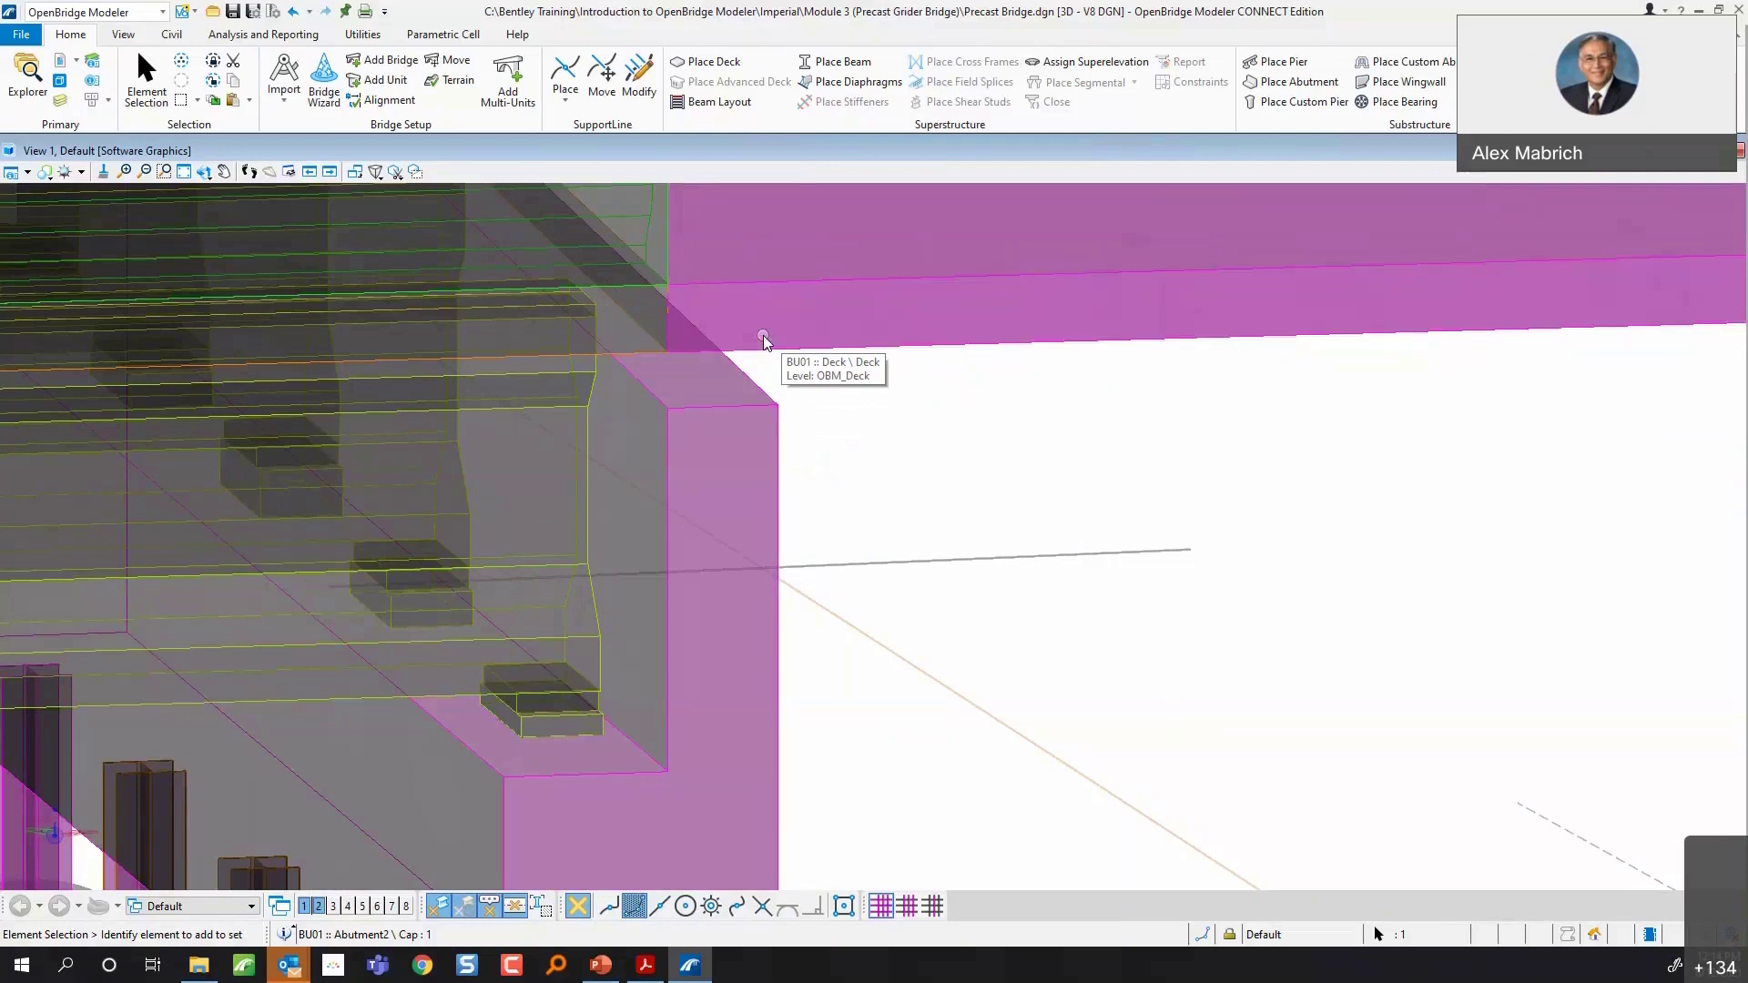
mouse_move(648, 616)
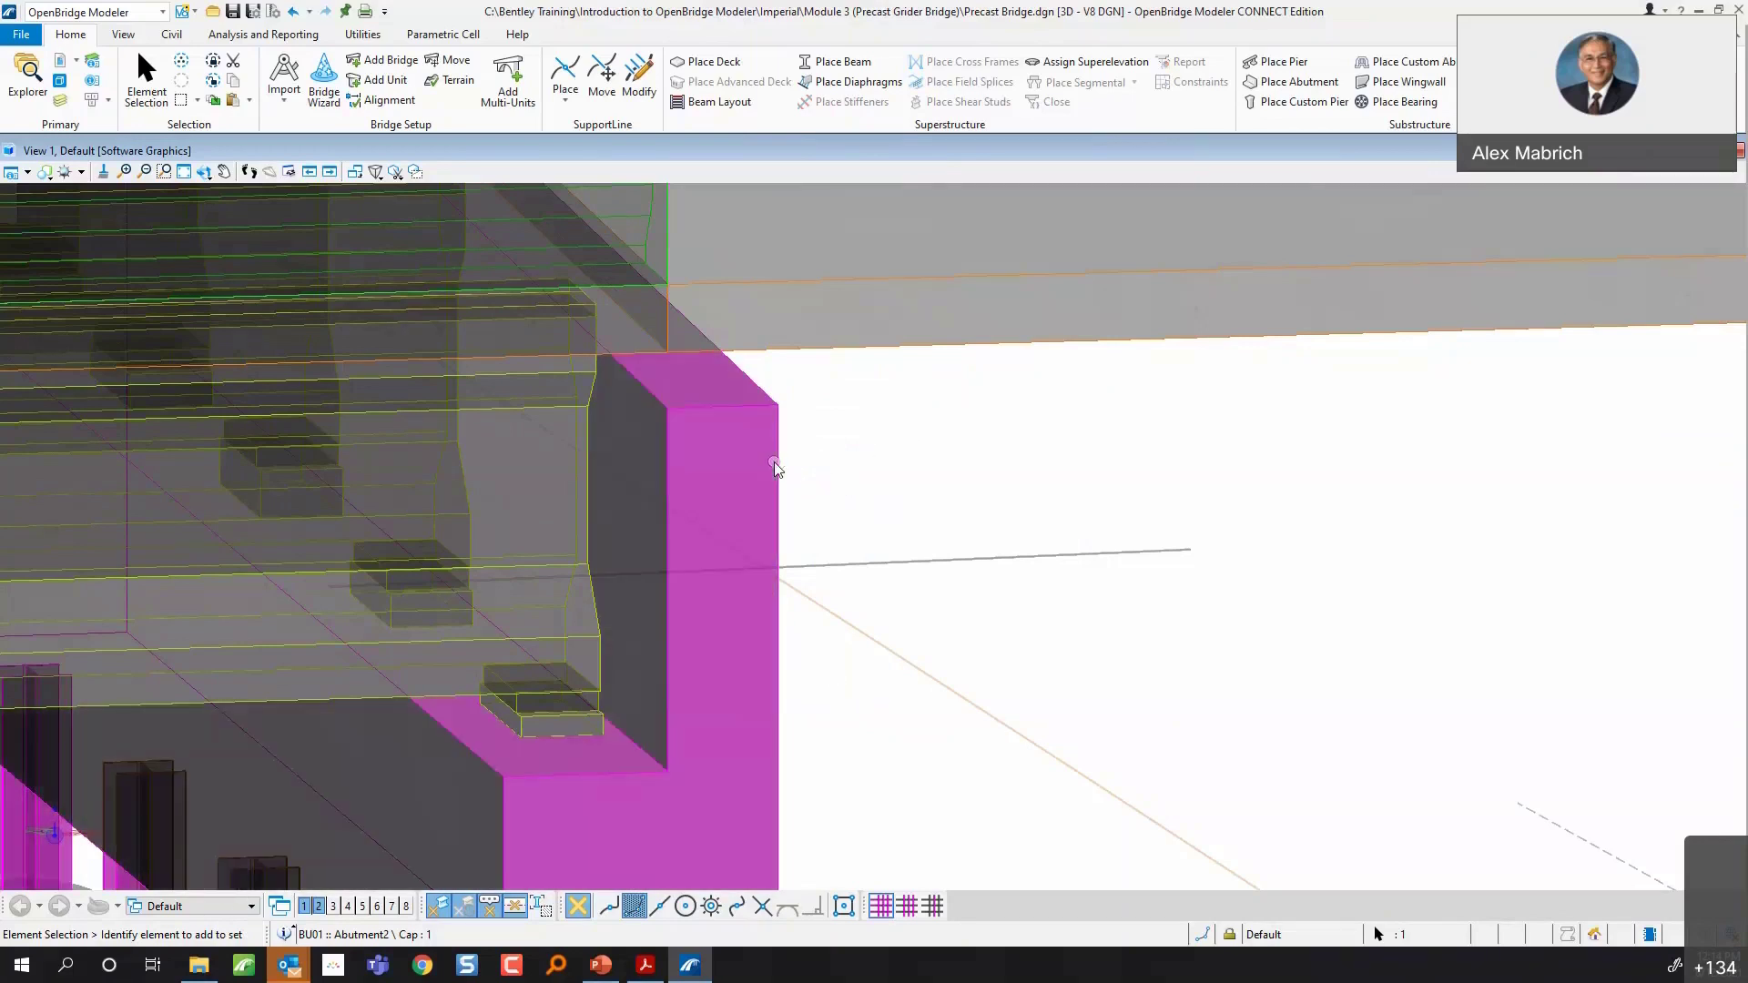
mouse_move(774, 462)
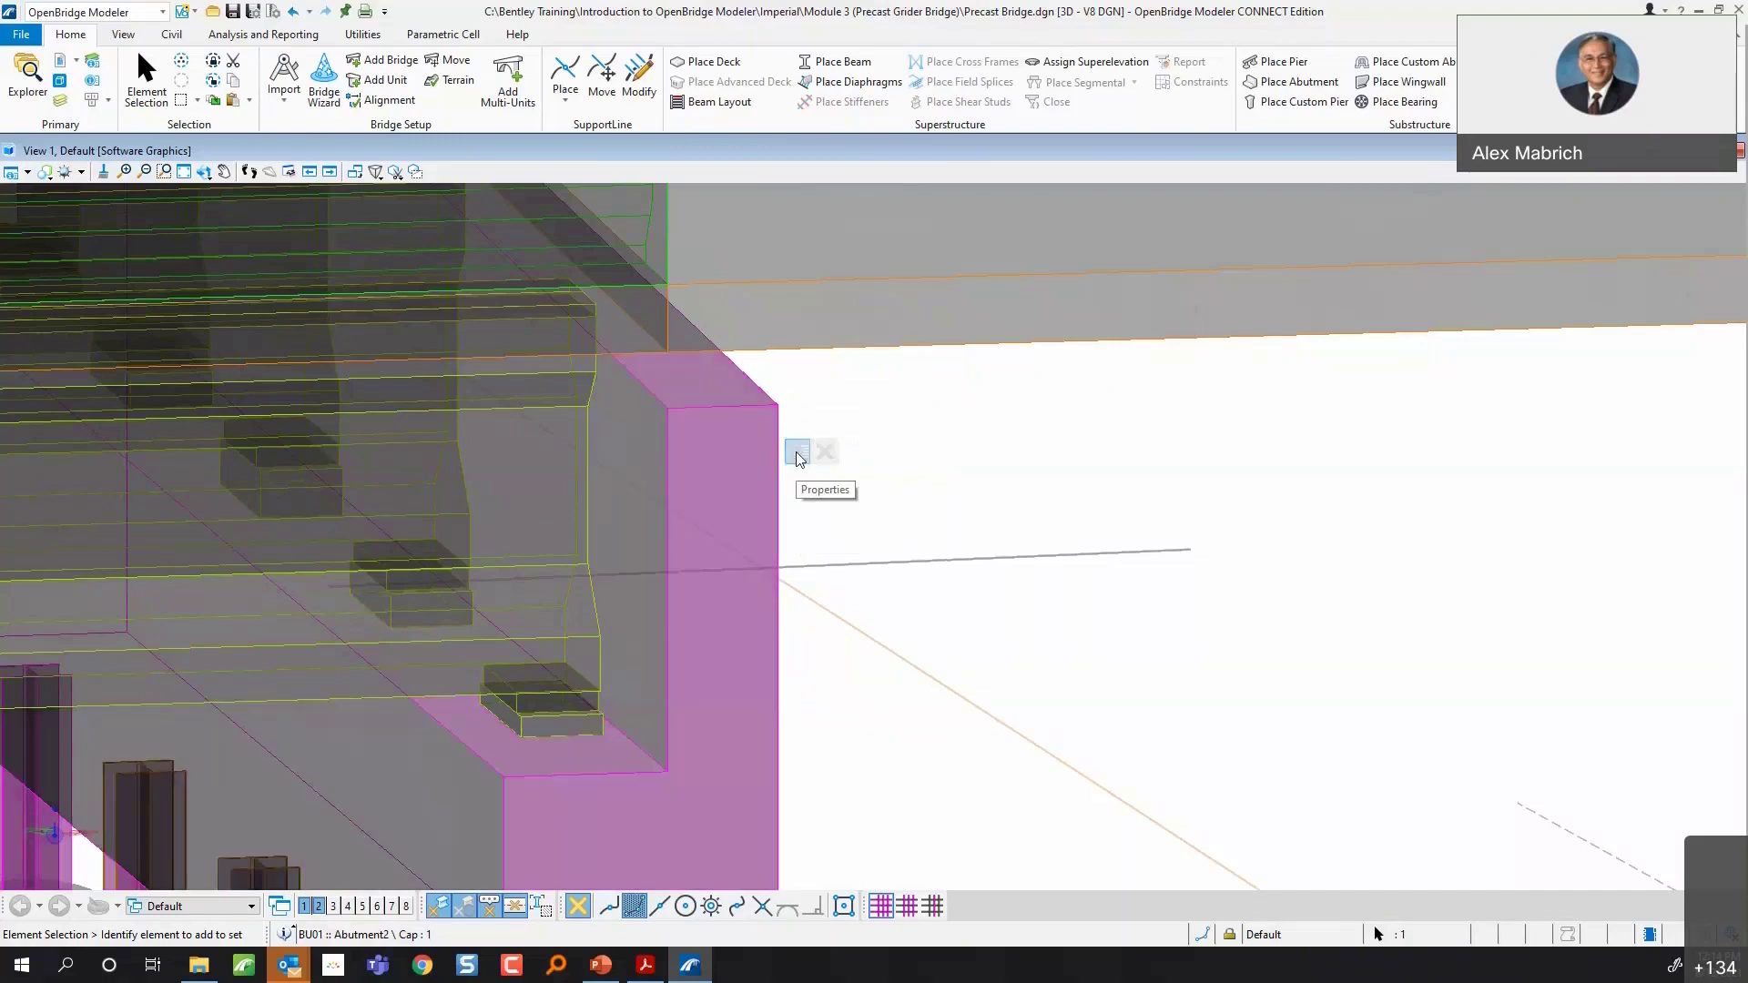
left_click(797, 453)
left_click(1000, 362)
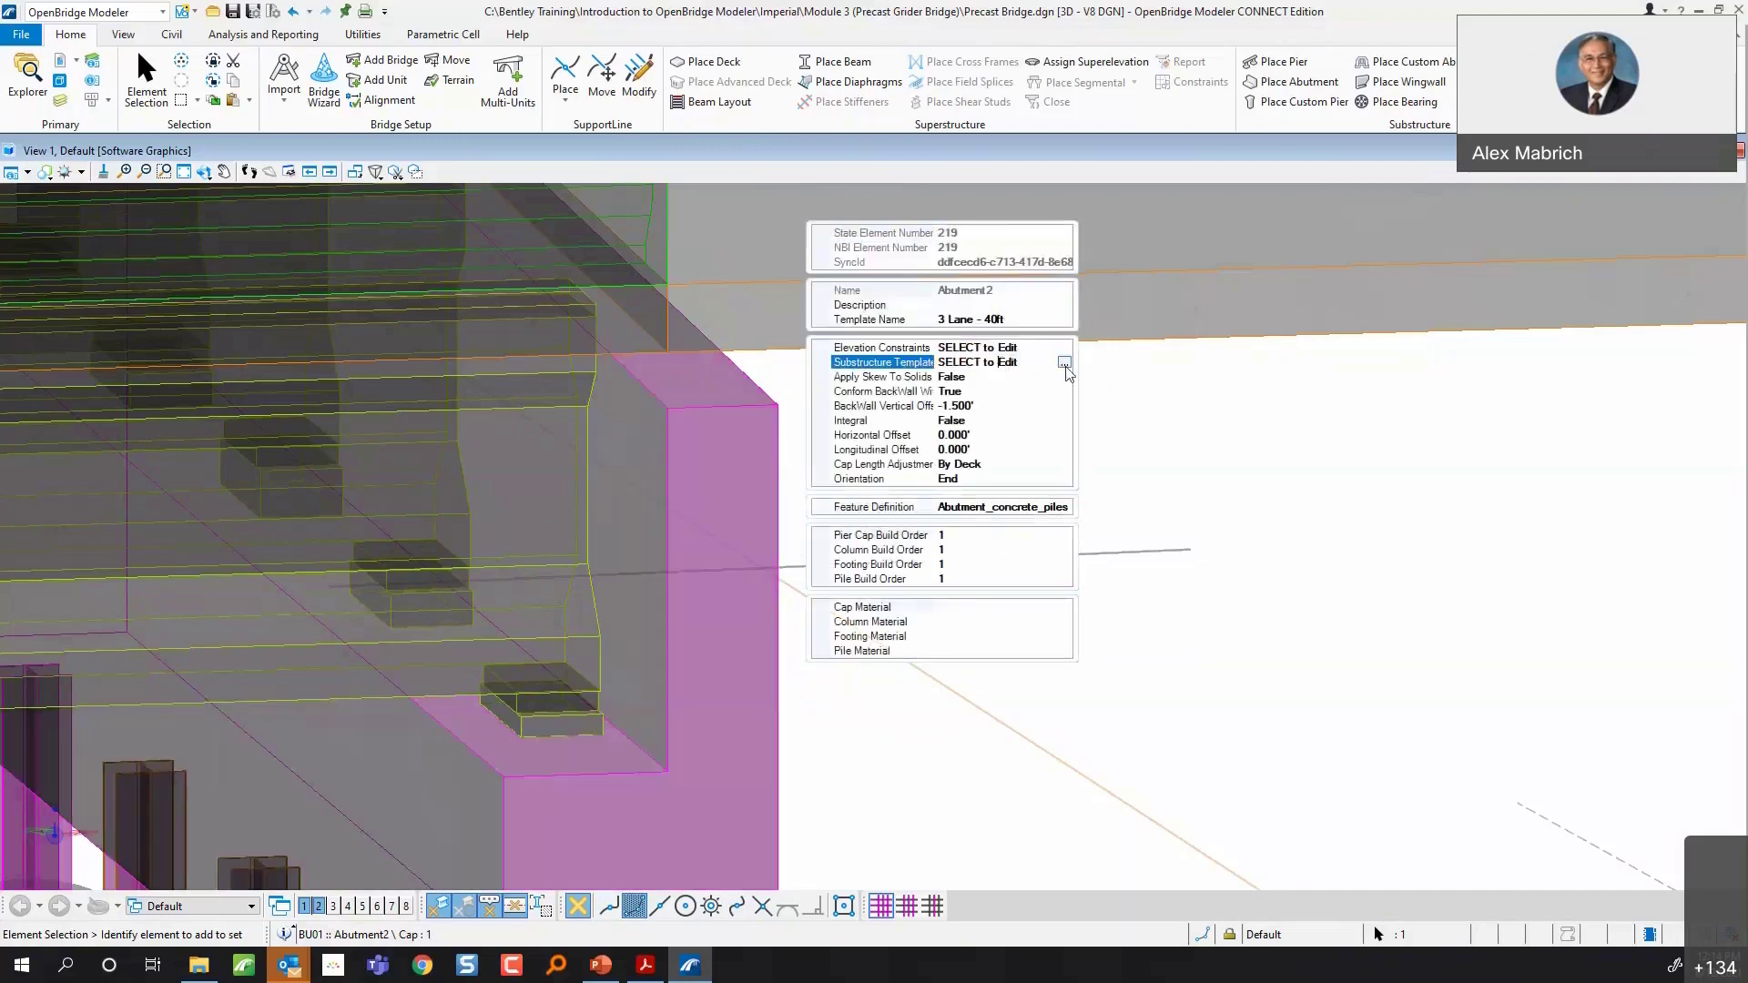
left_click(1065, 362)
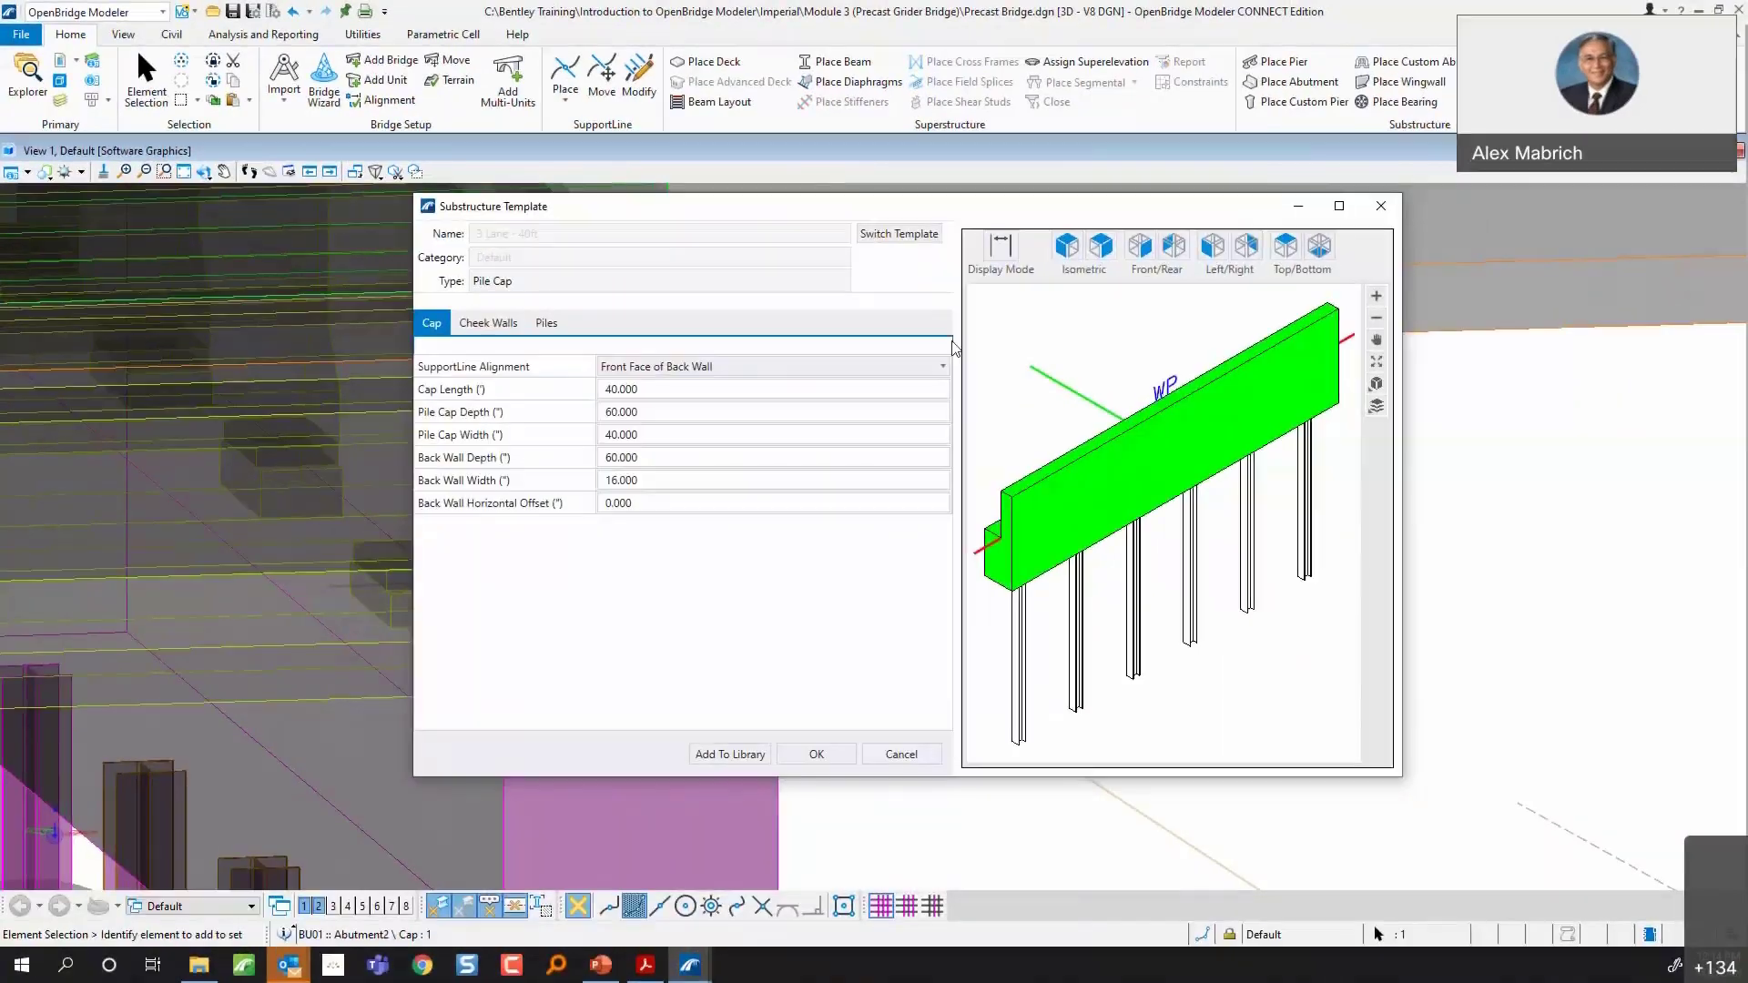
- Preview the default Pile Cap abutment templates, including Pile_Cap_Batter_Piles and VDOT_Full_Integral_Abutment, and leave the end abutment's template as it is
left_click(879, 238)
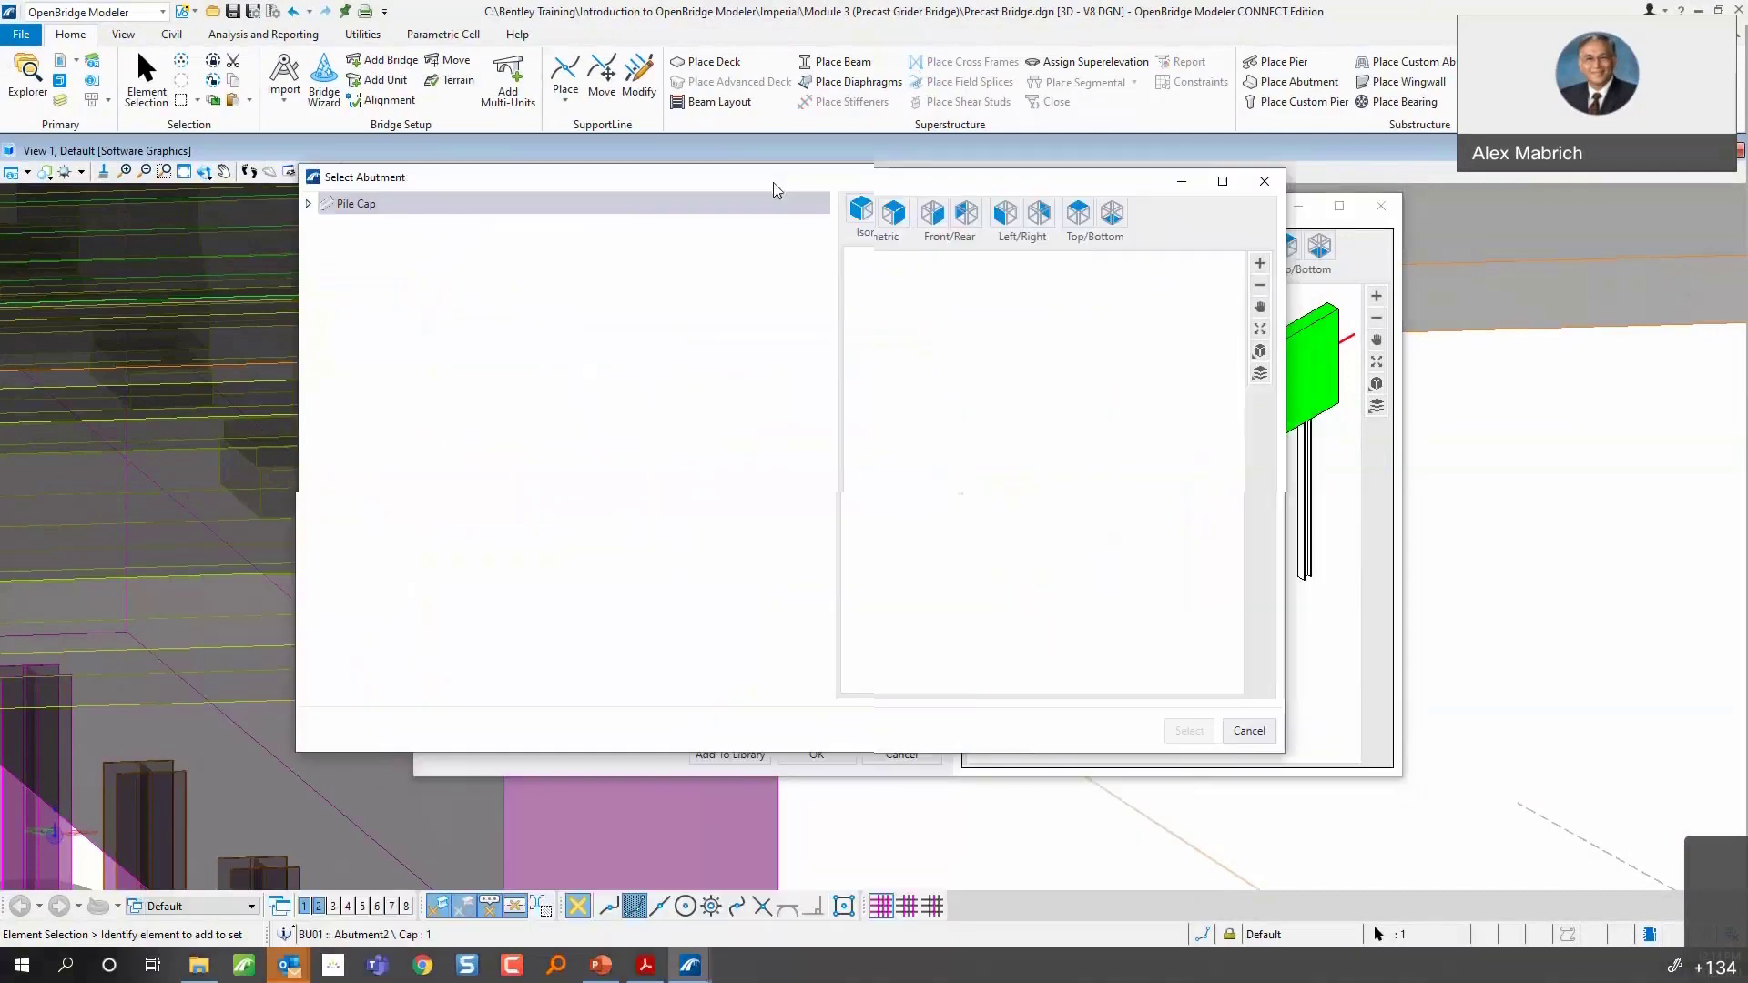
left_click(304, 210)
left_click(307, 209)
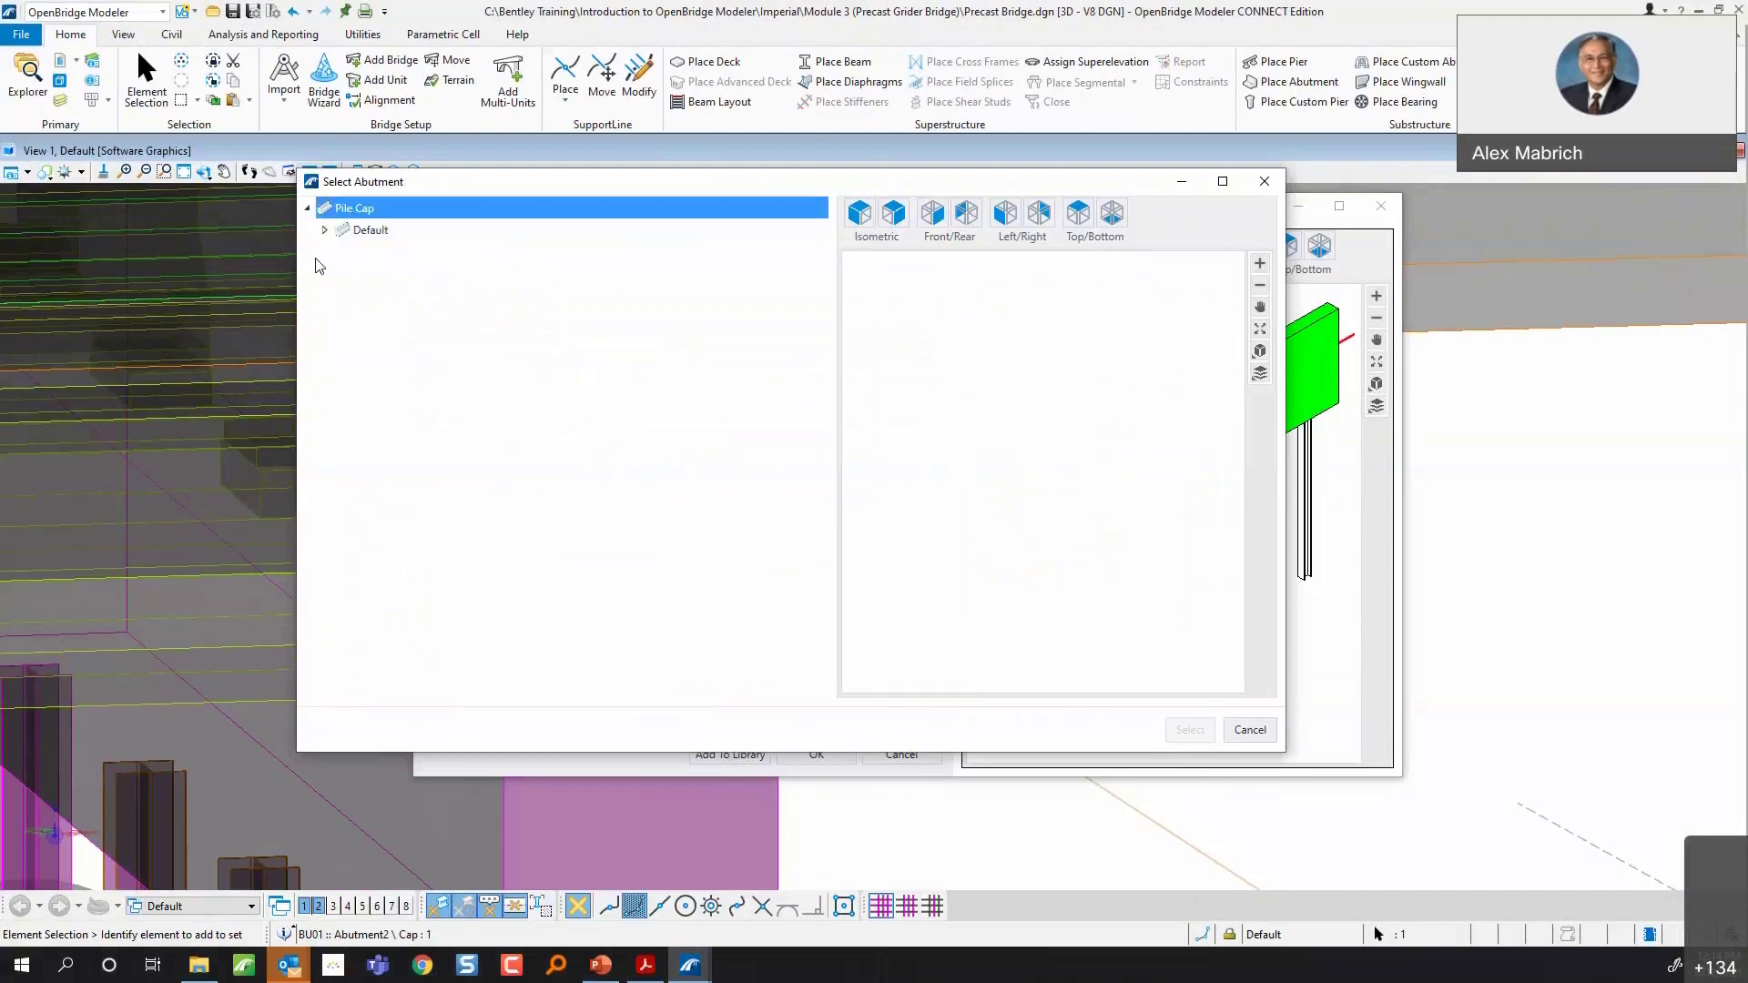
left_click(325, 230)
left_click(385, 257)
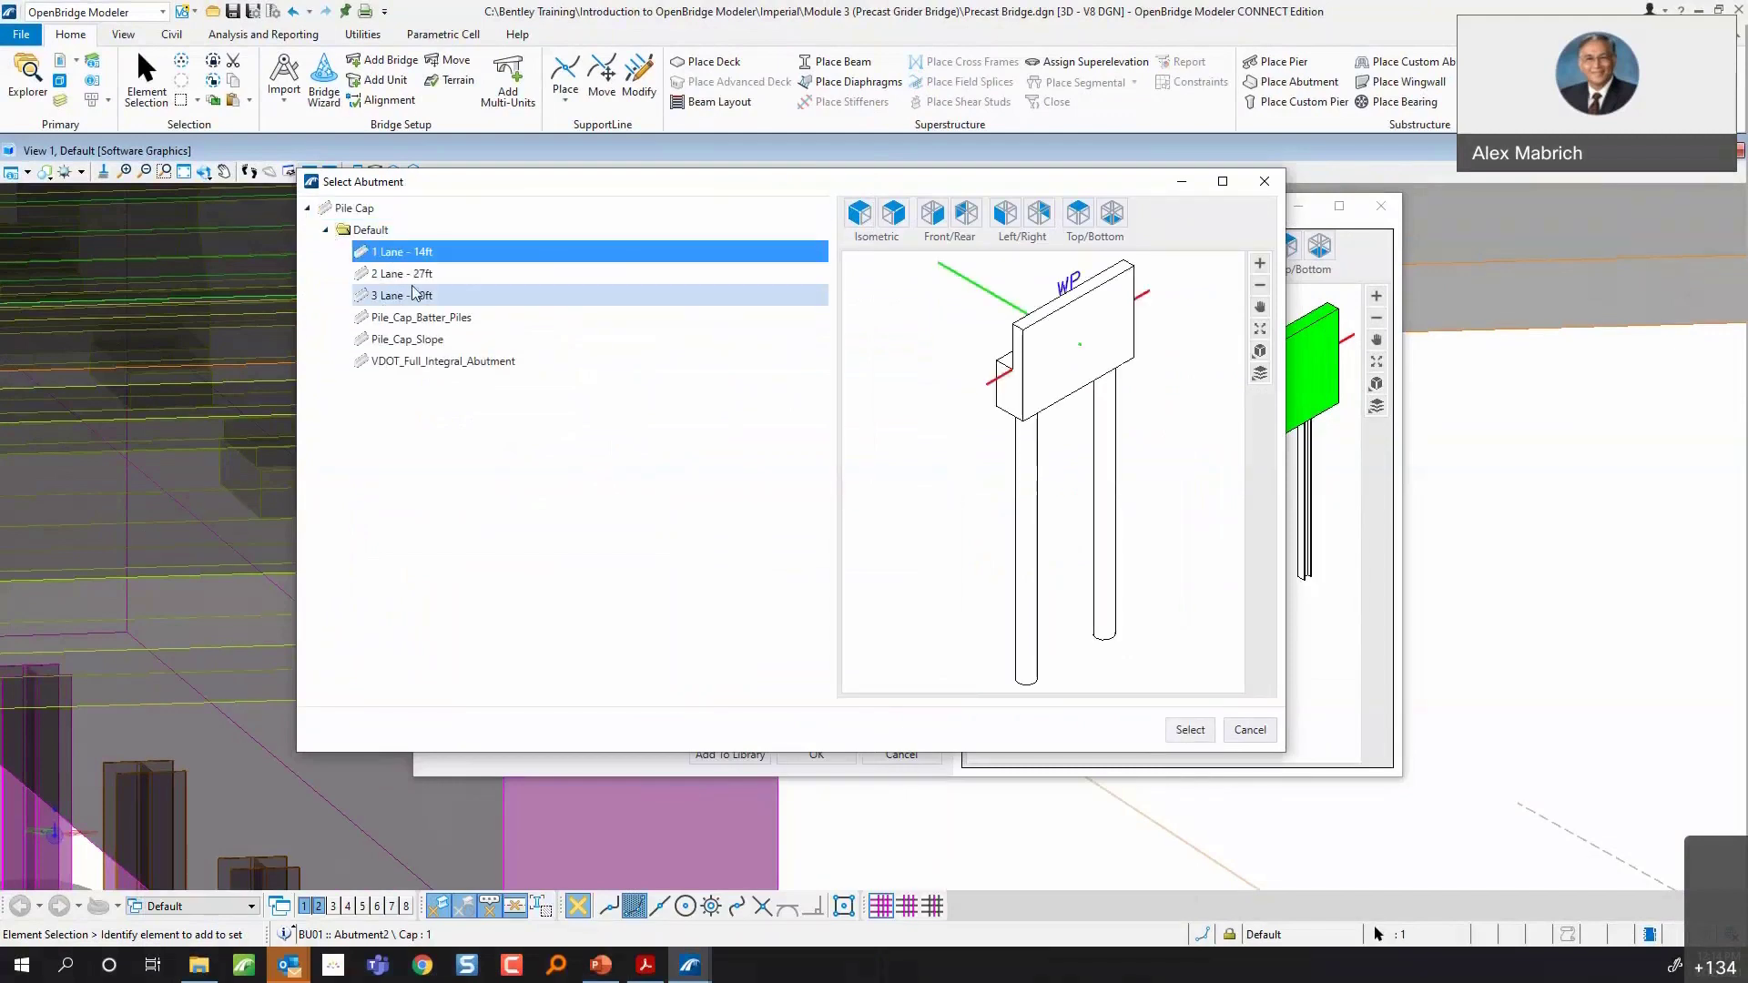
left_click(400, 295)
left_click(417, 318)
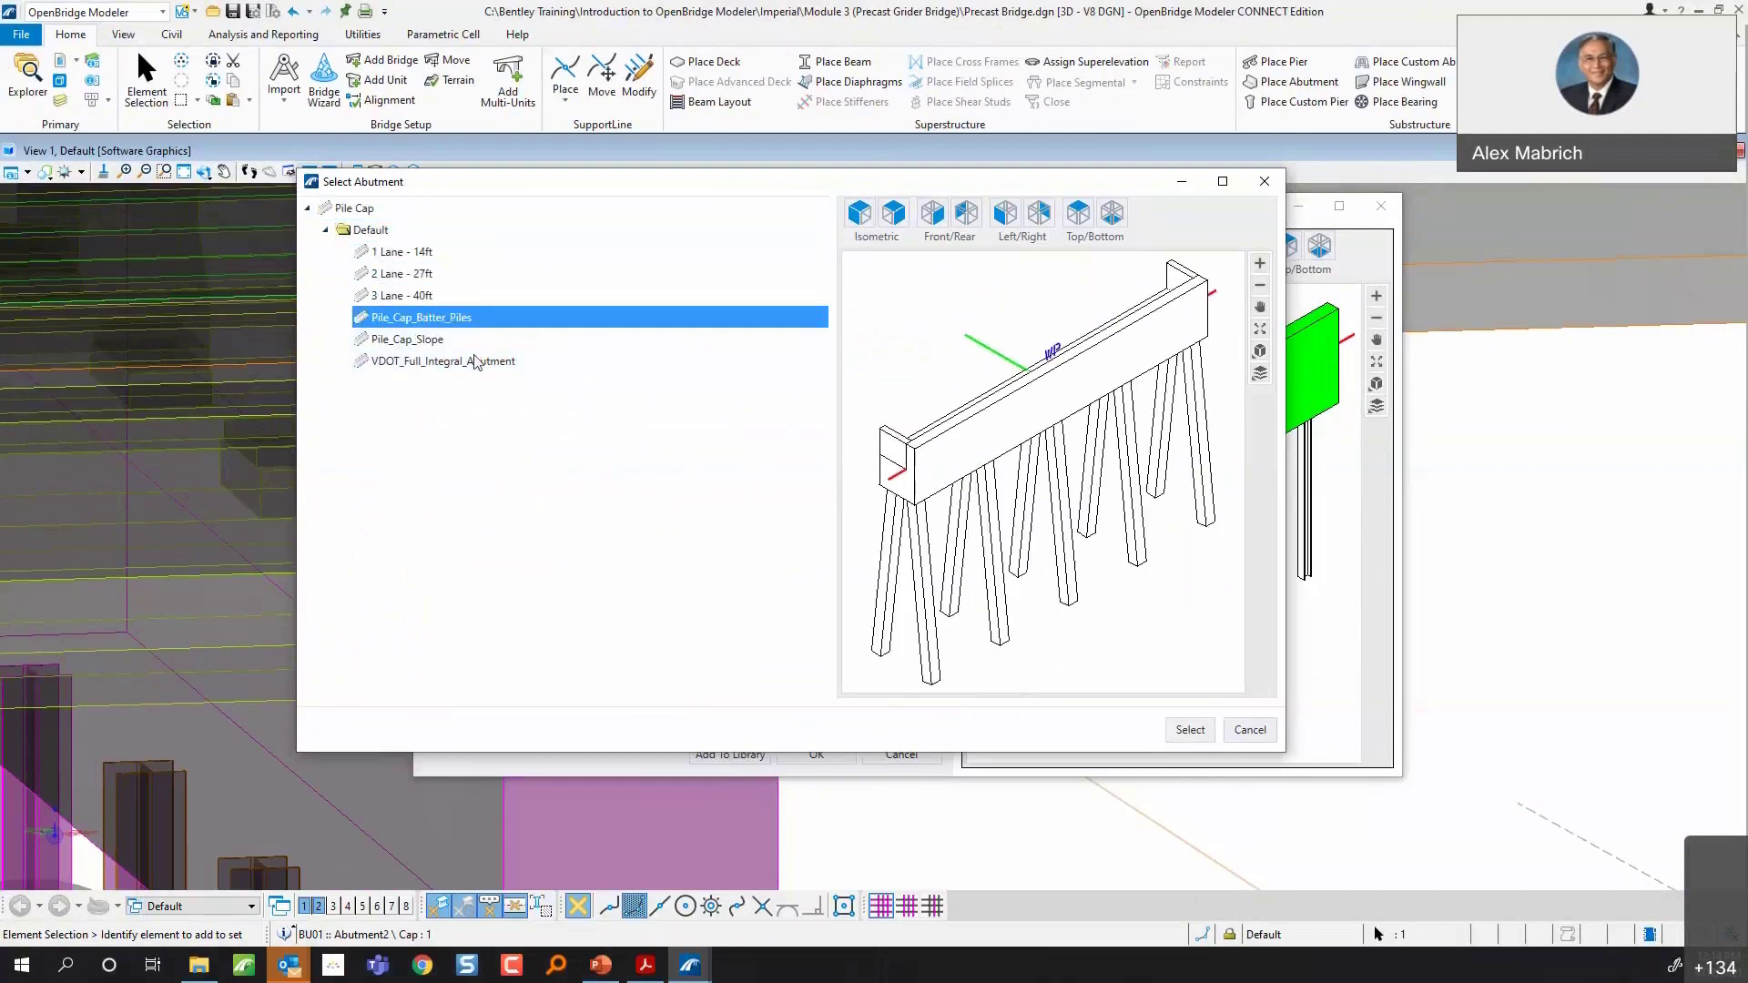
left_click(435, 344)
left_click(437, 364)
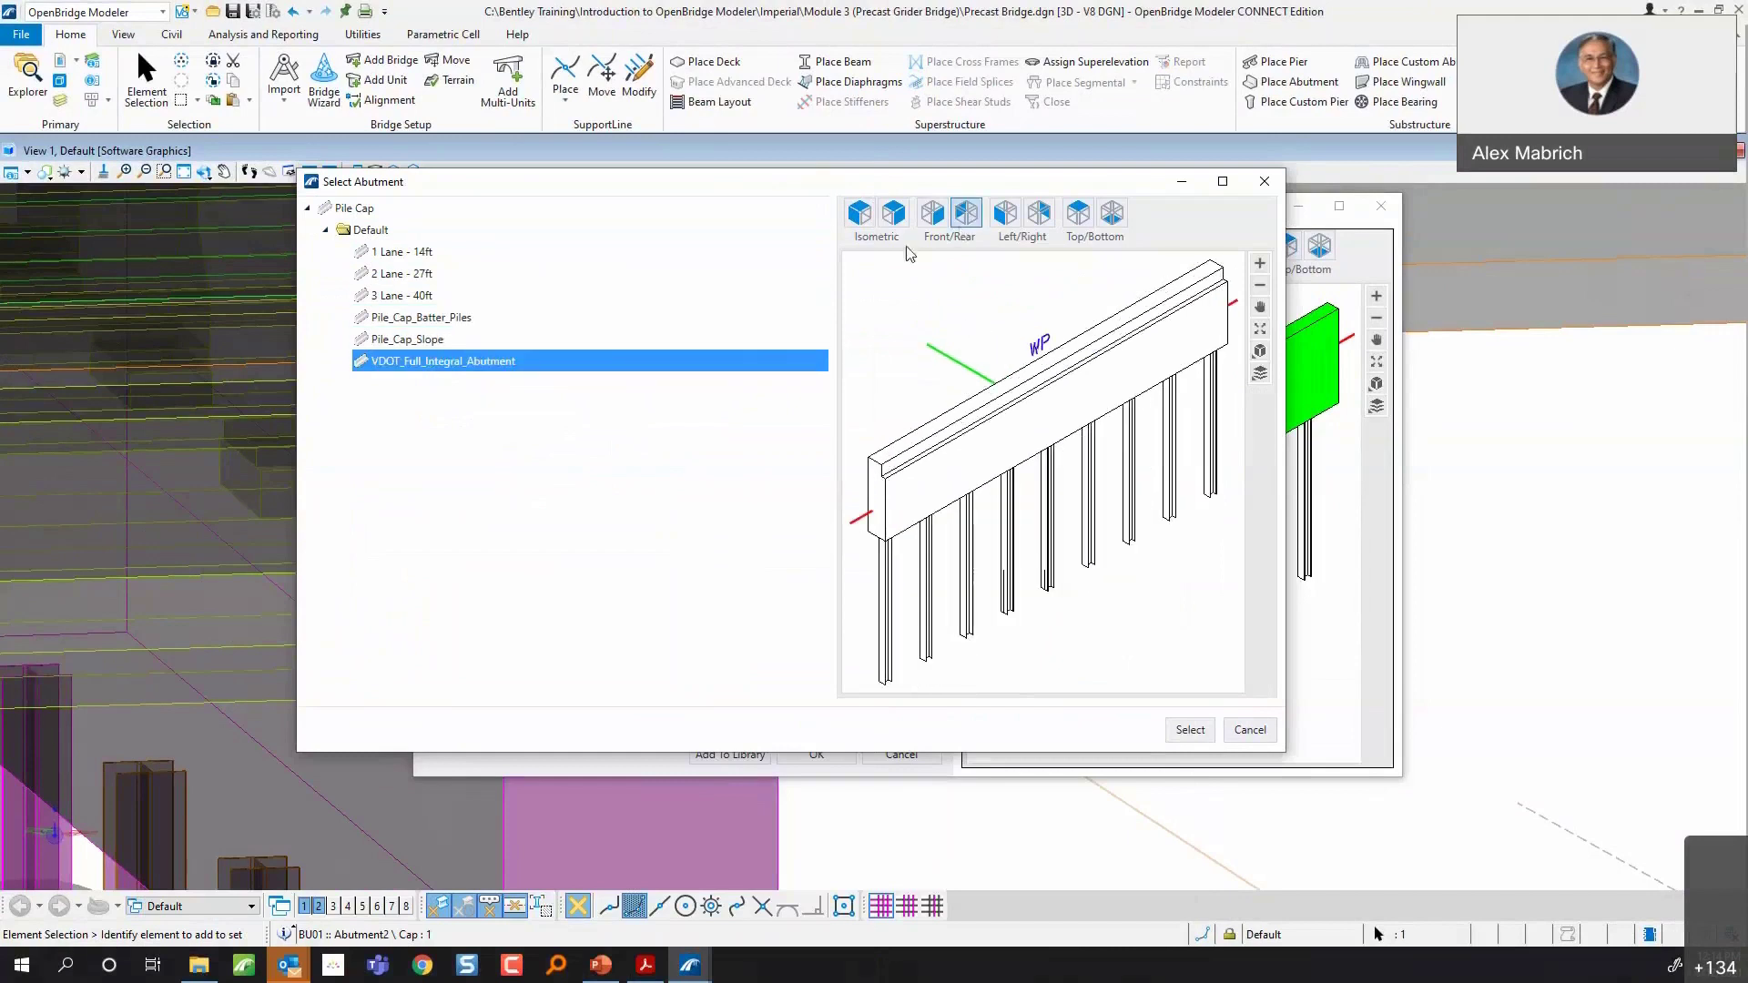
left_click(1249, 730)
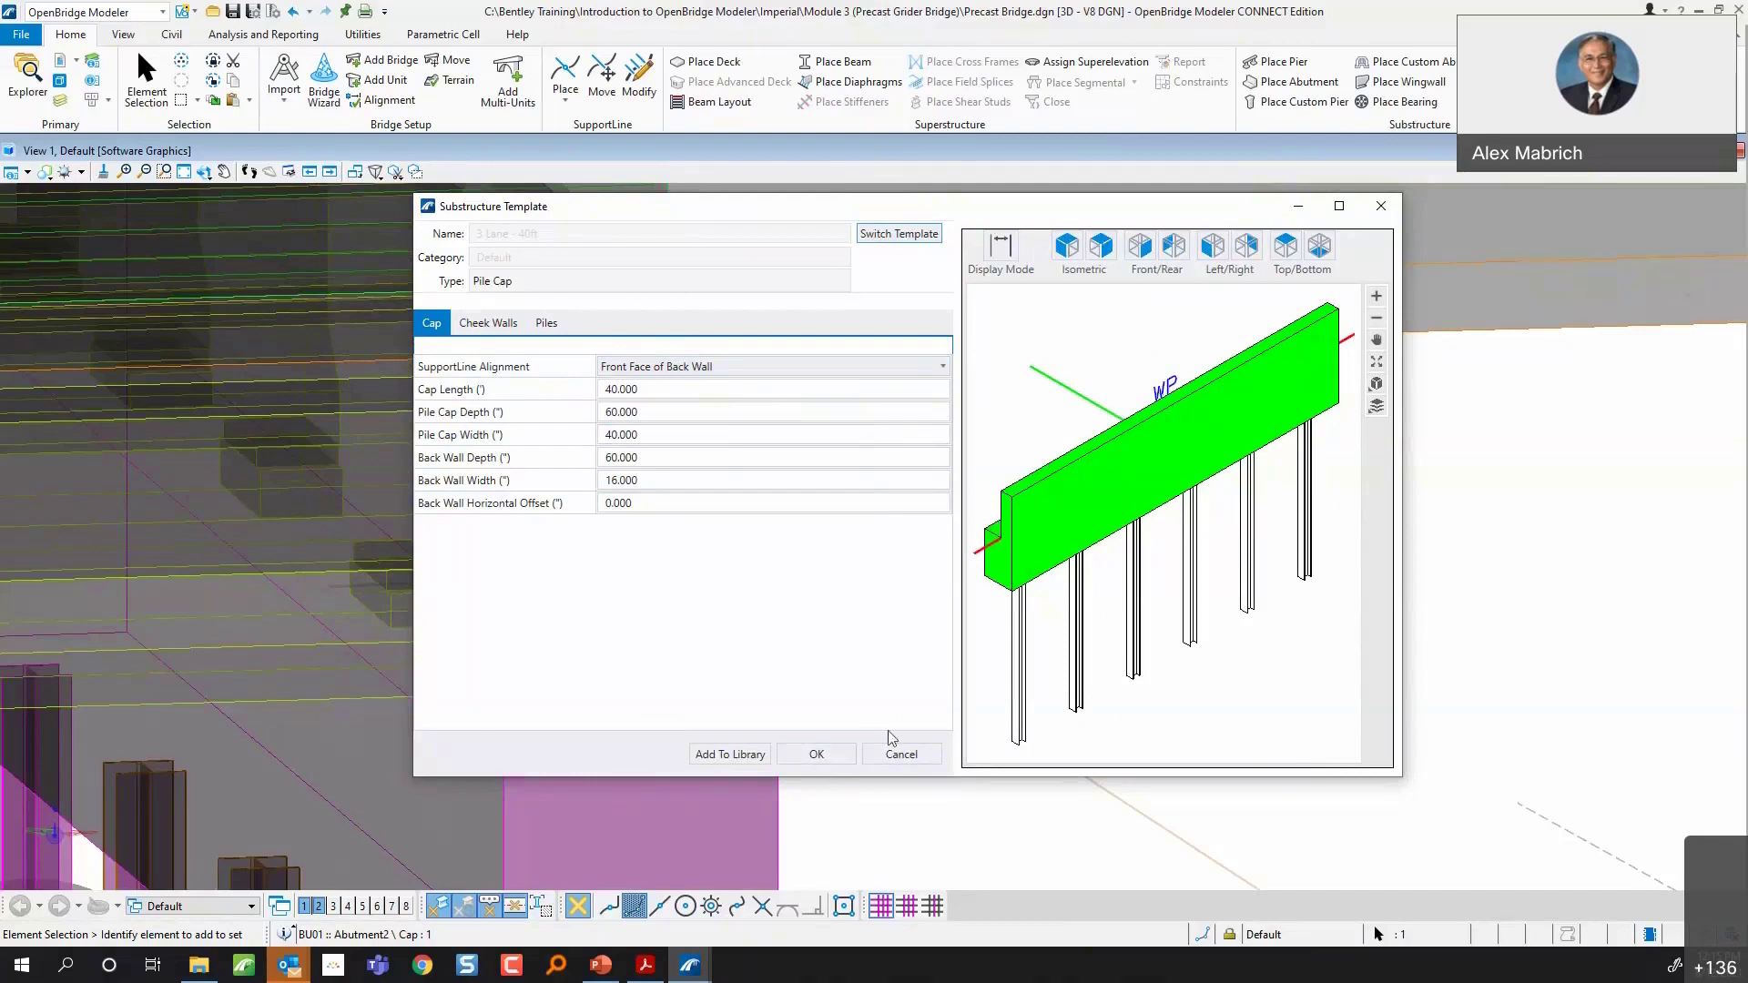
left_click(901, 753)
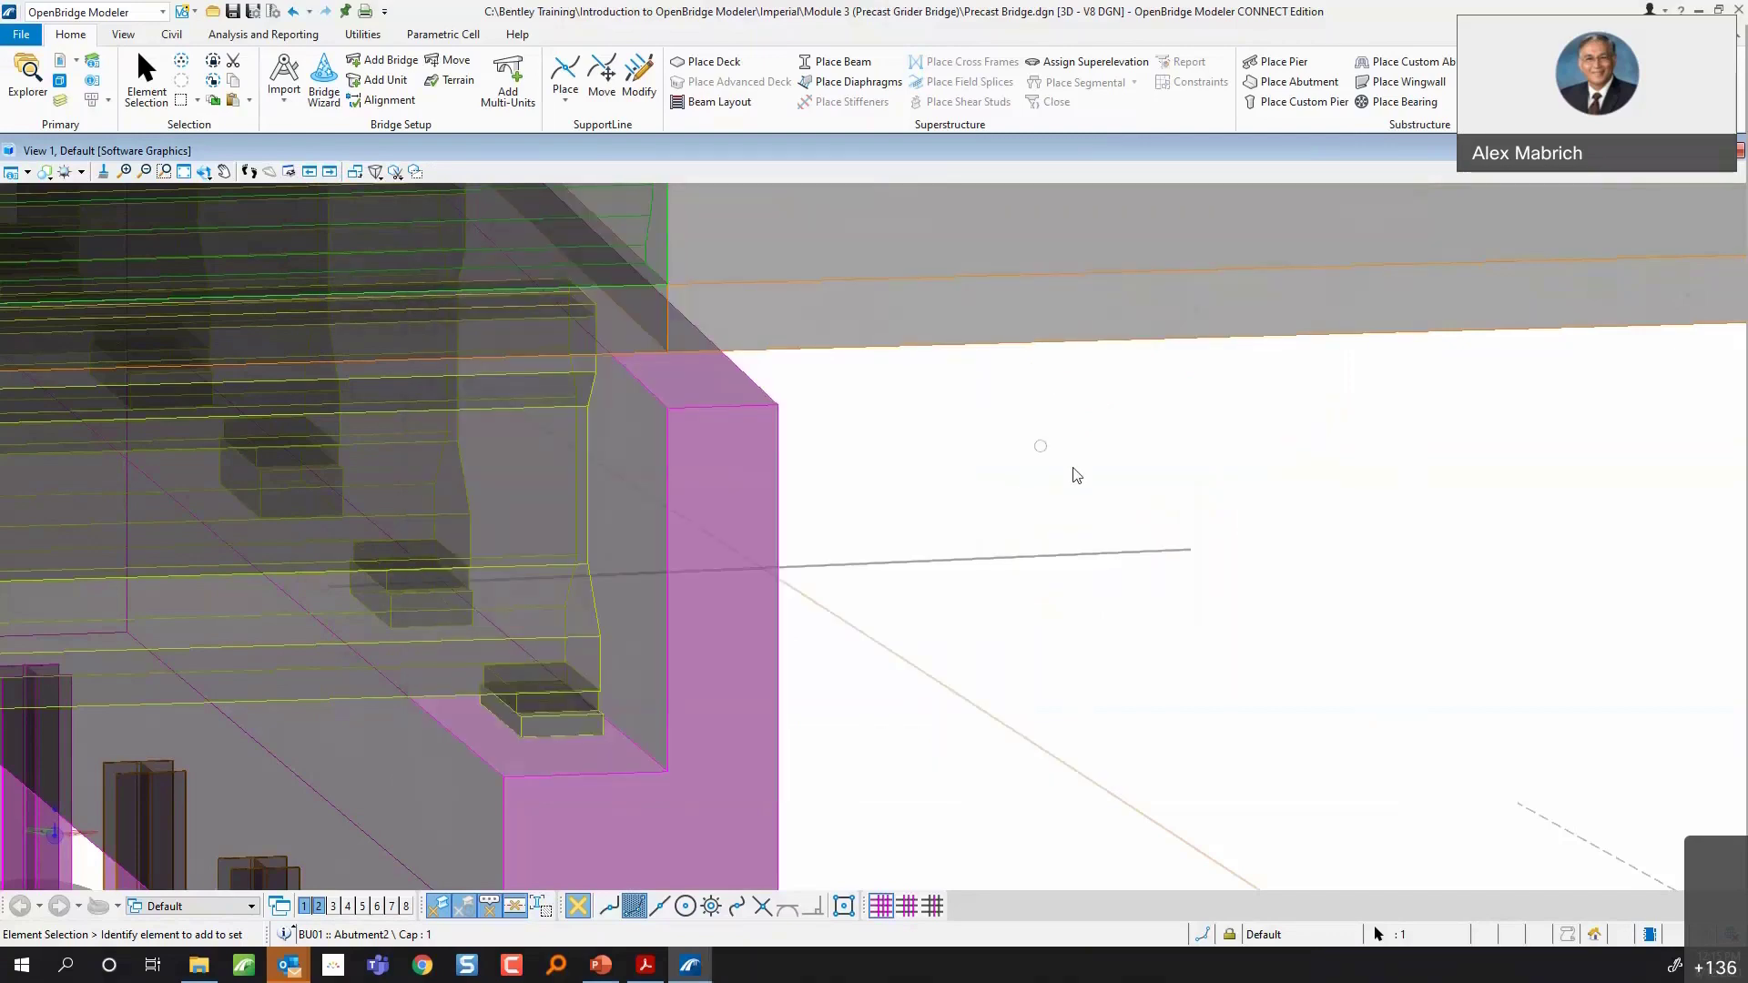
- Open the template of the slab beyond the end abutment and keep the Slab w/ constraints deck template
scroll(1244, 583, "down", 4)
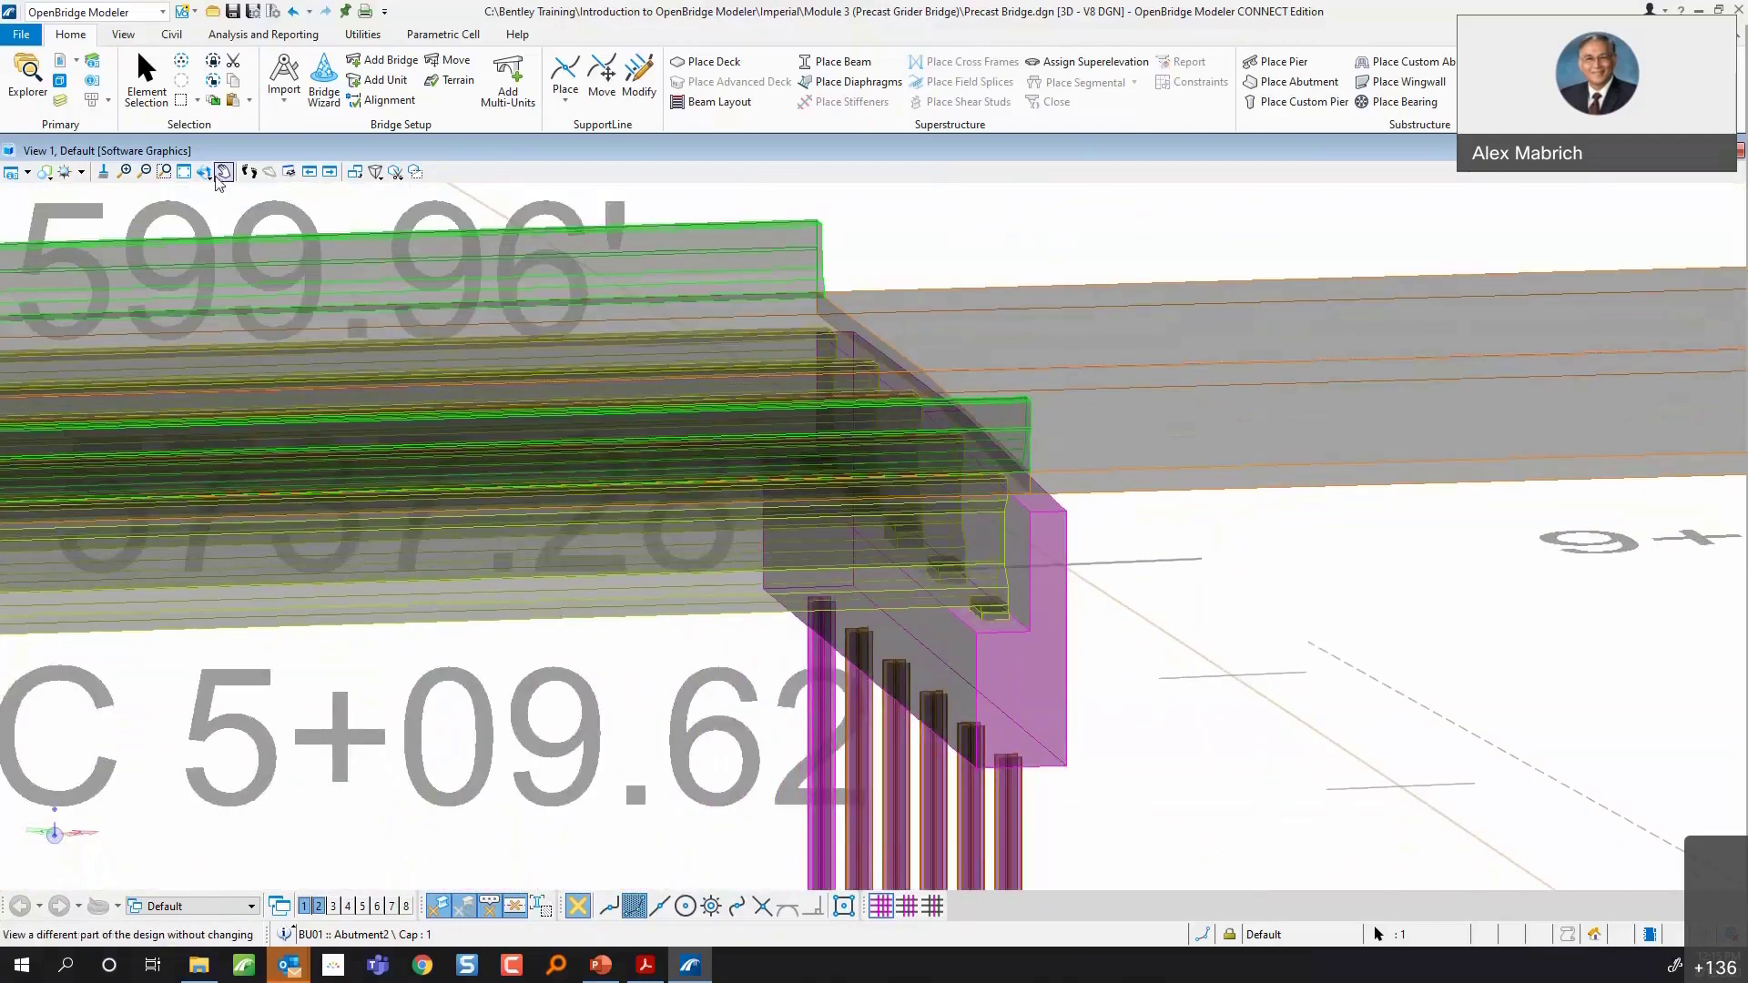
left_click(205, 173)
left_click(224, 171)
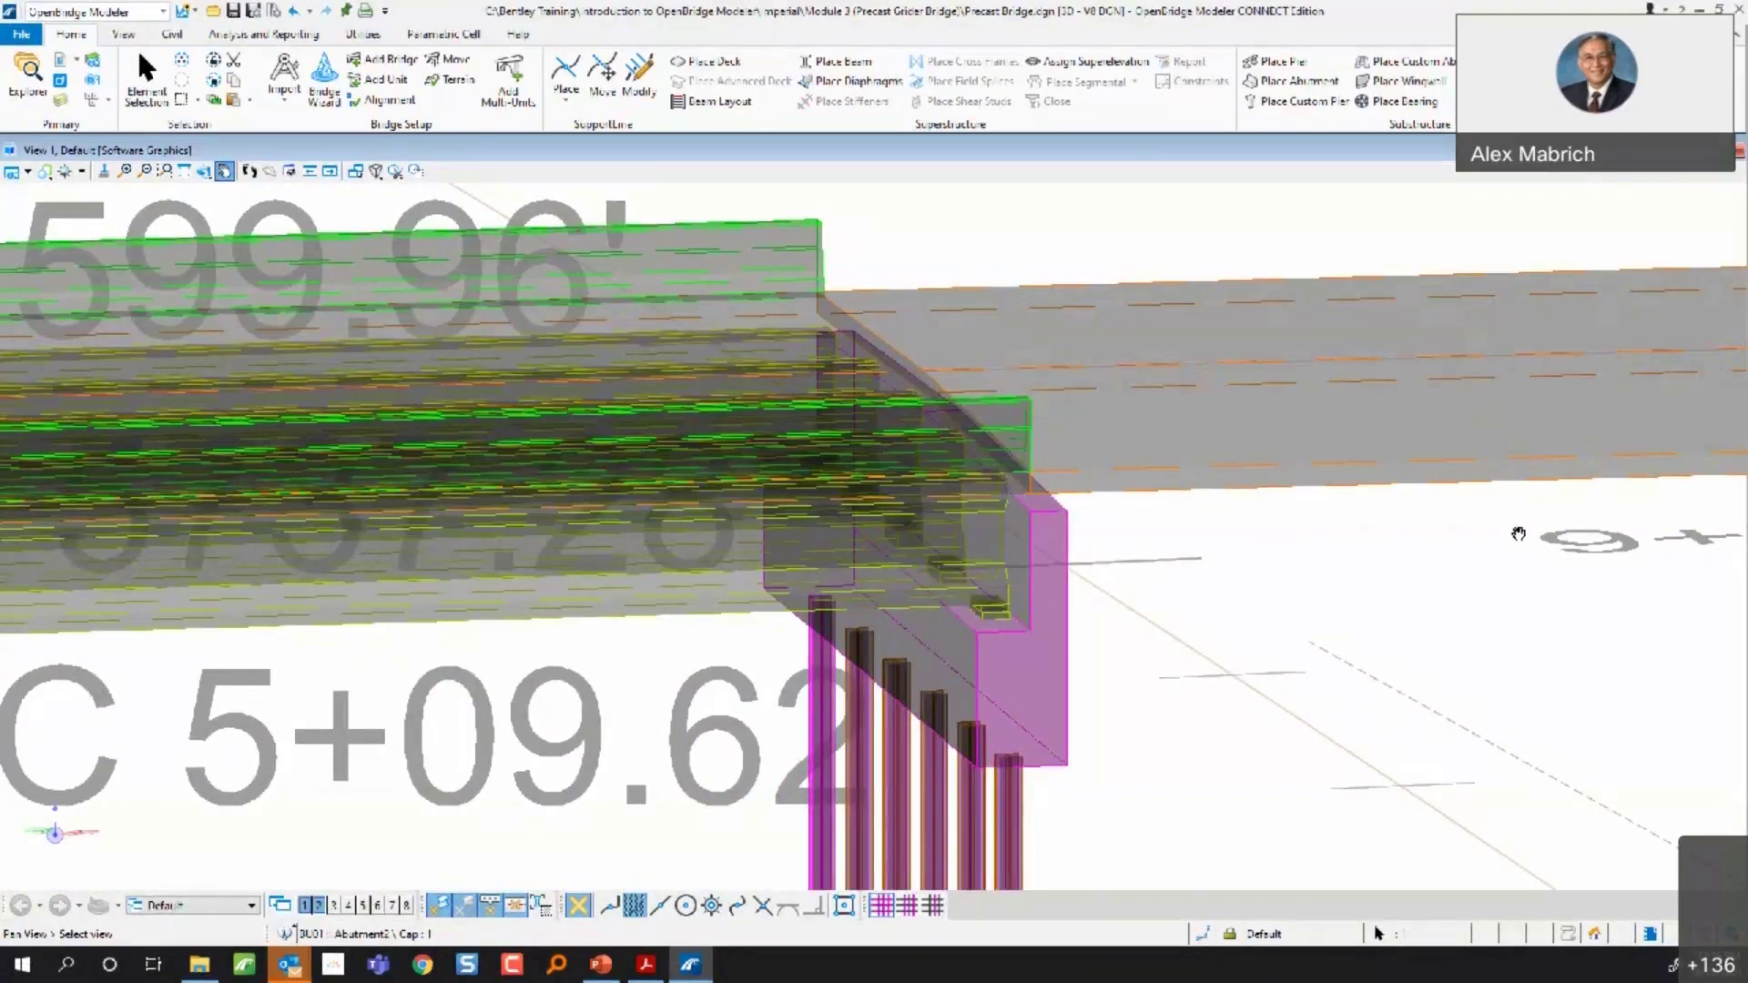
left_click_drag(1518, 534, 890, 507)
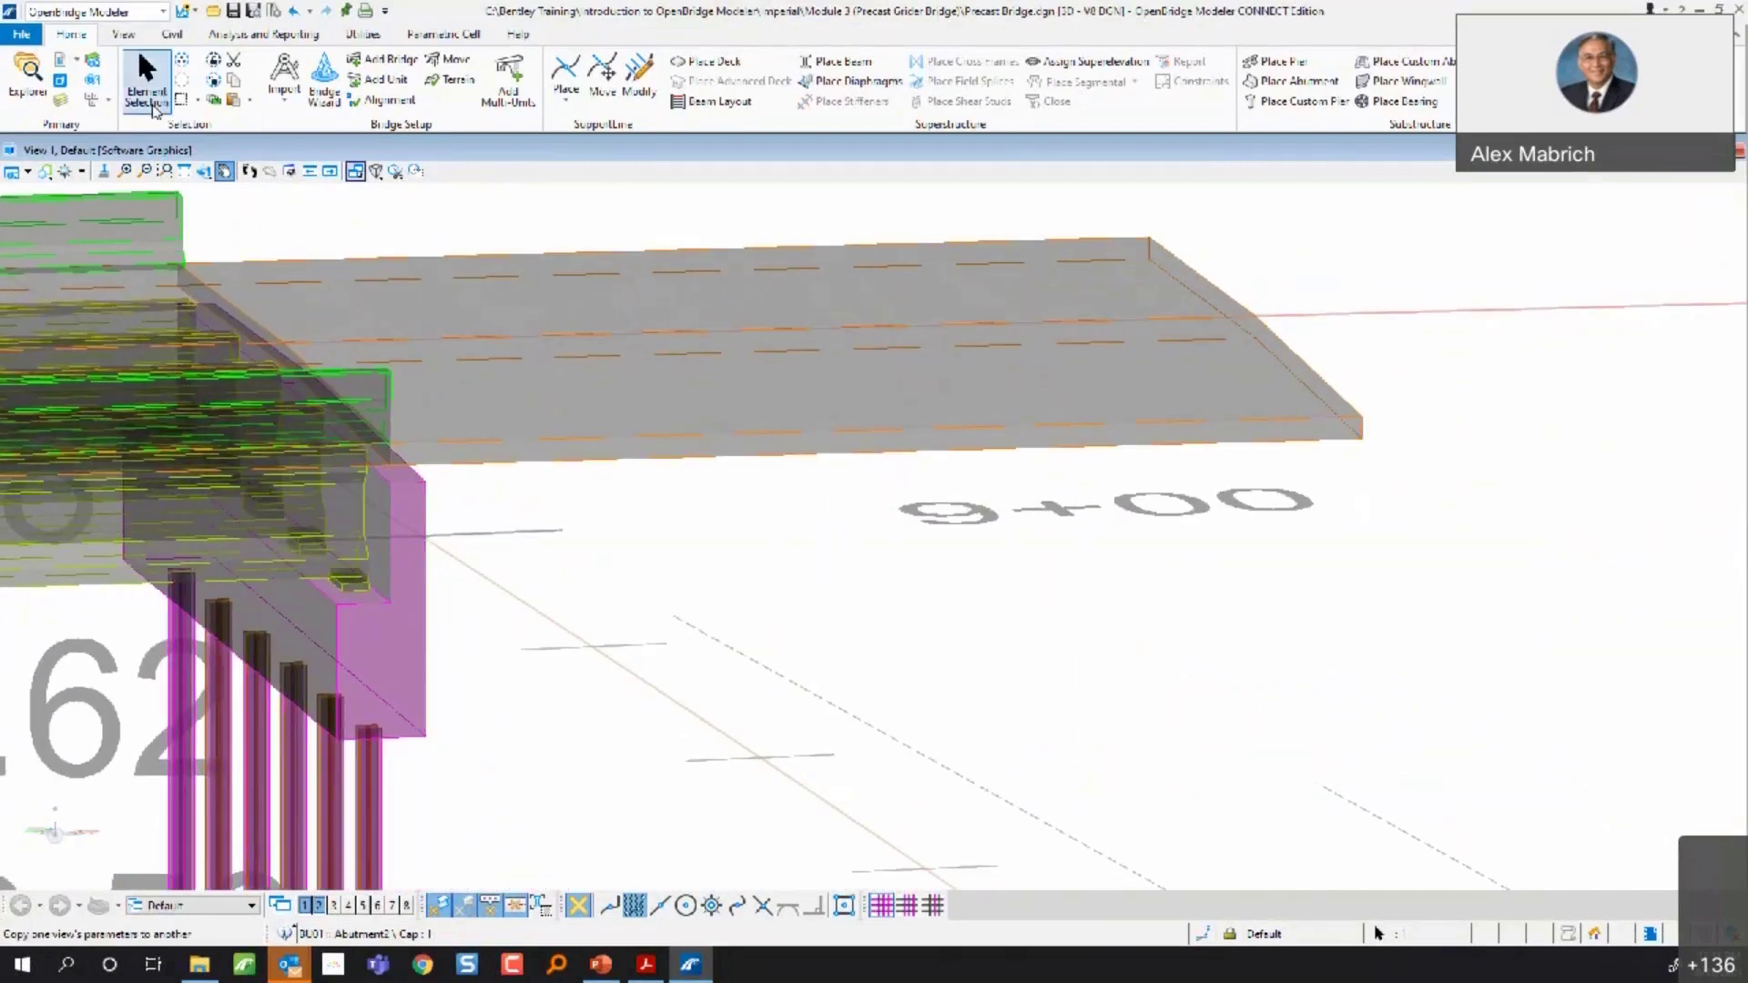
left_click(149, 89)
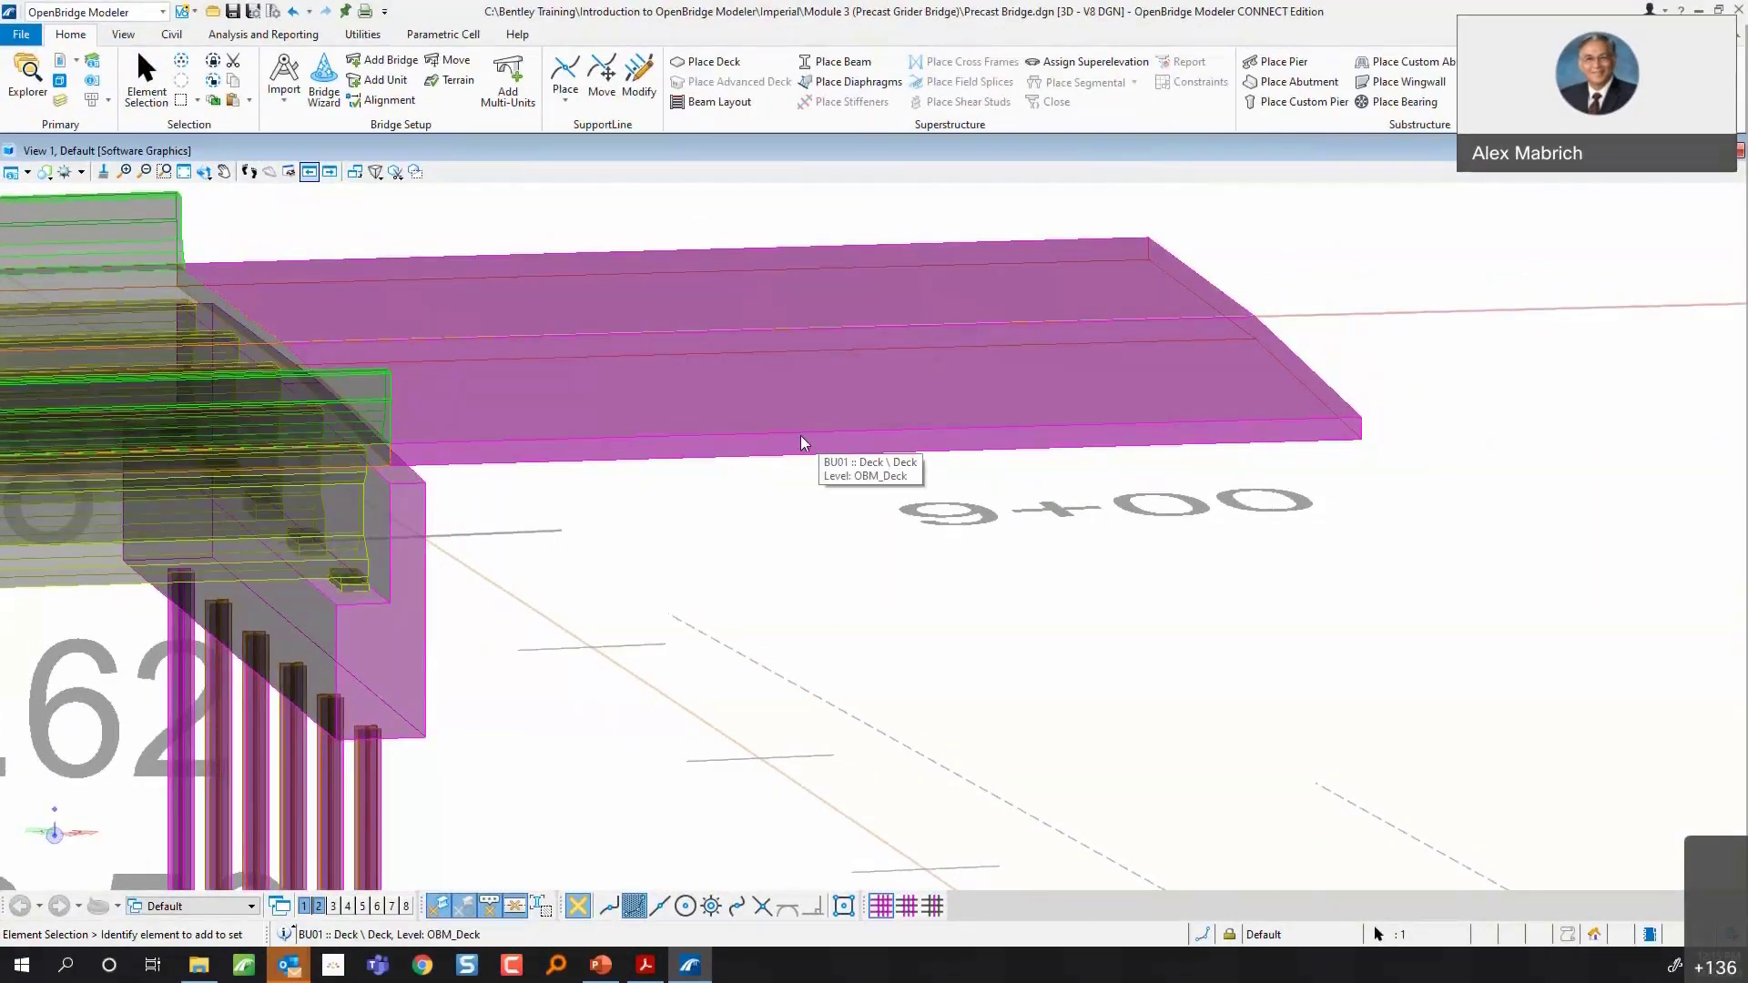
left_click(830, 436)
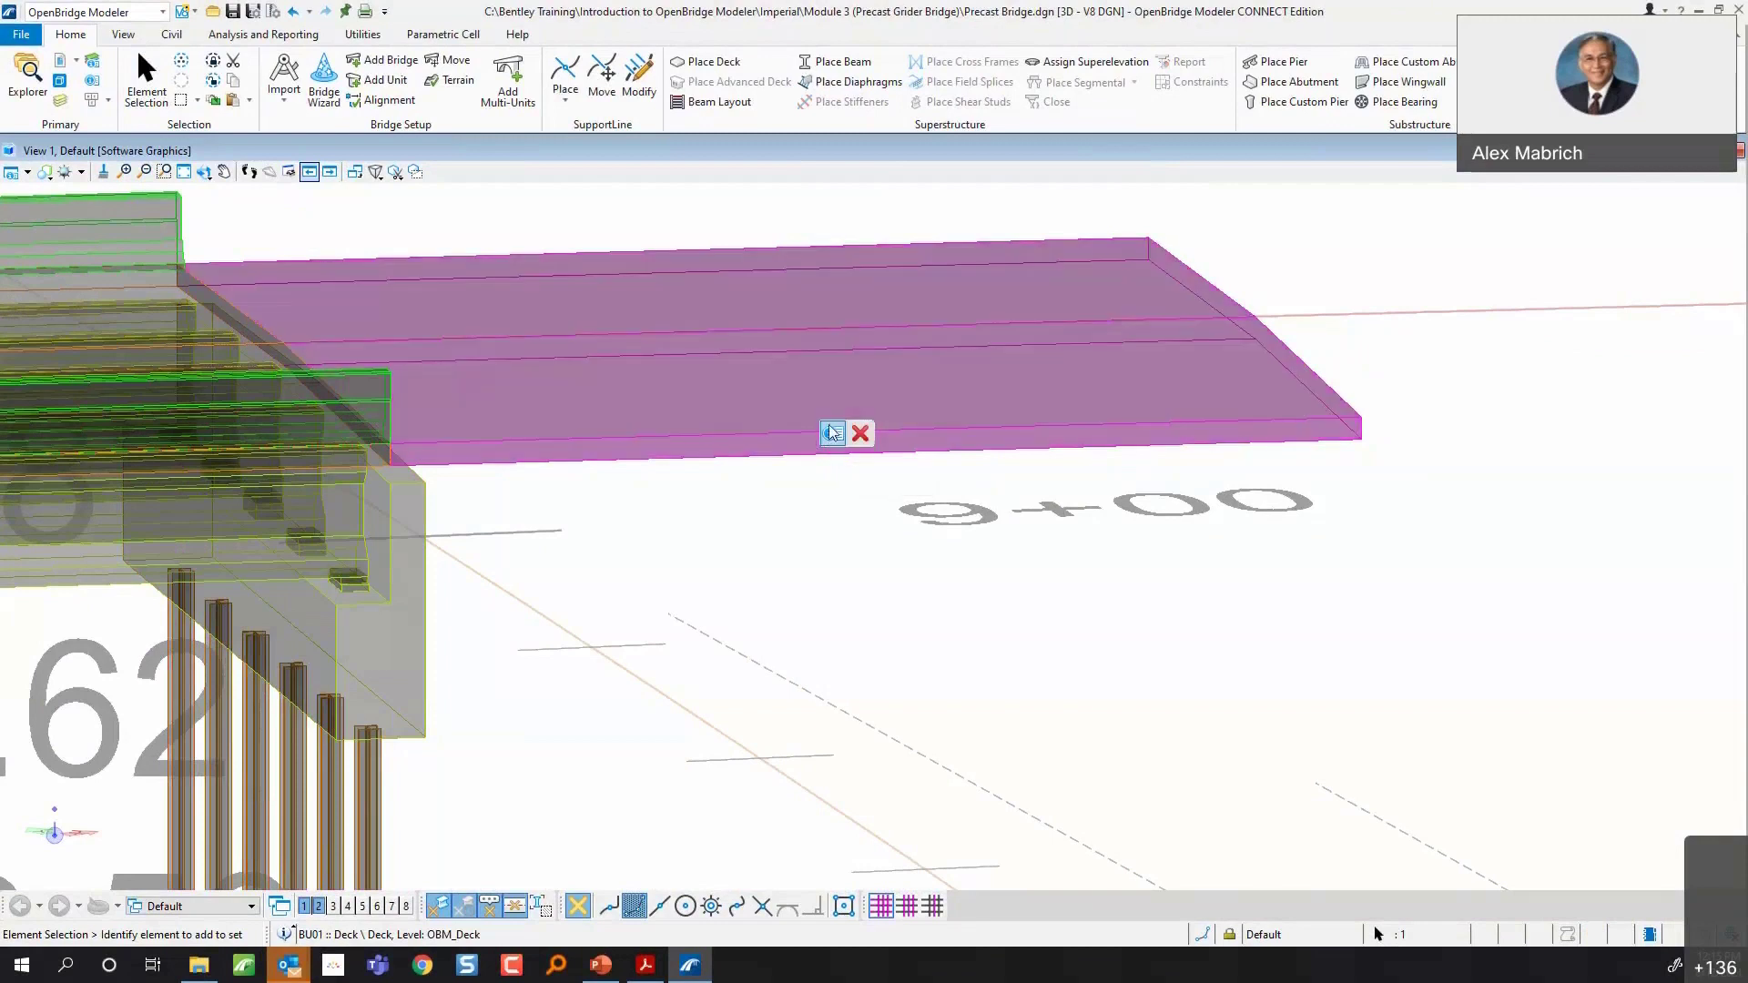
left_click(831, 432)
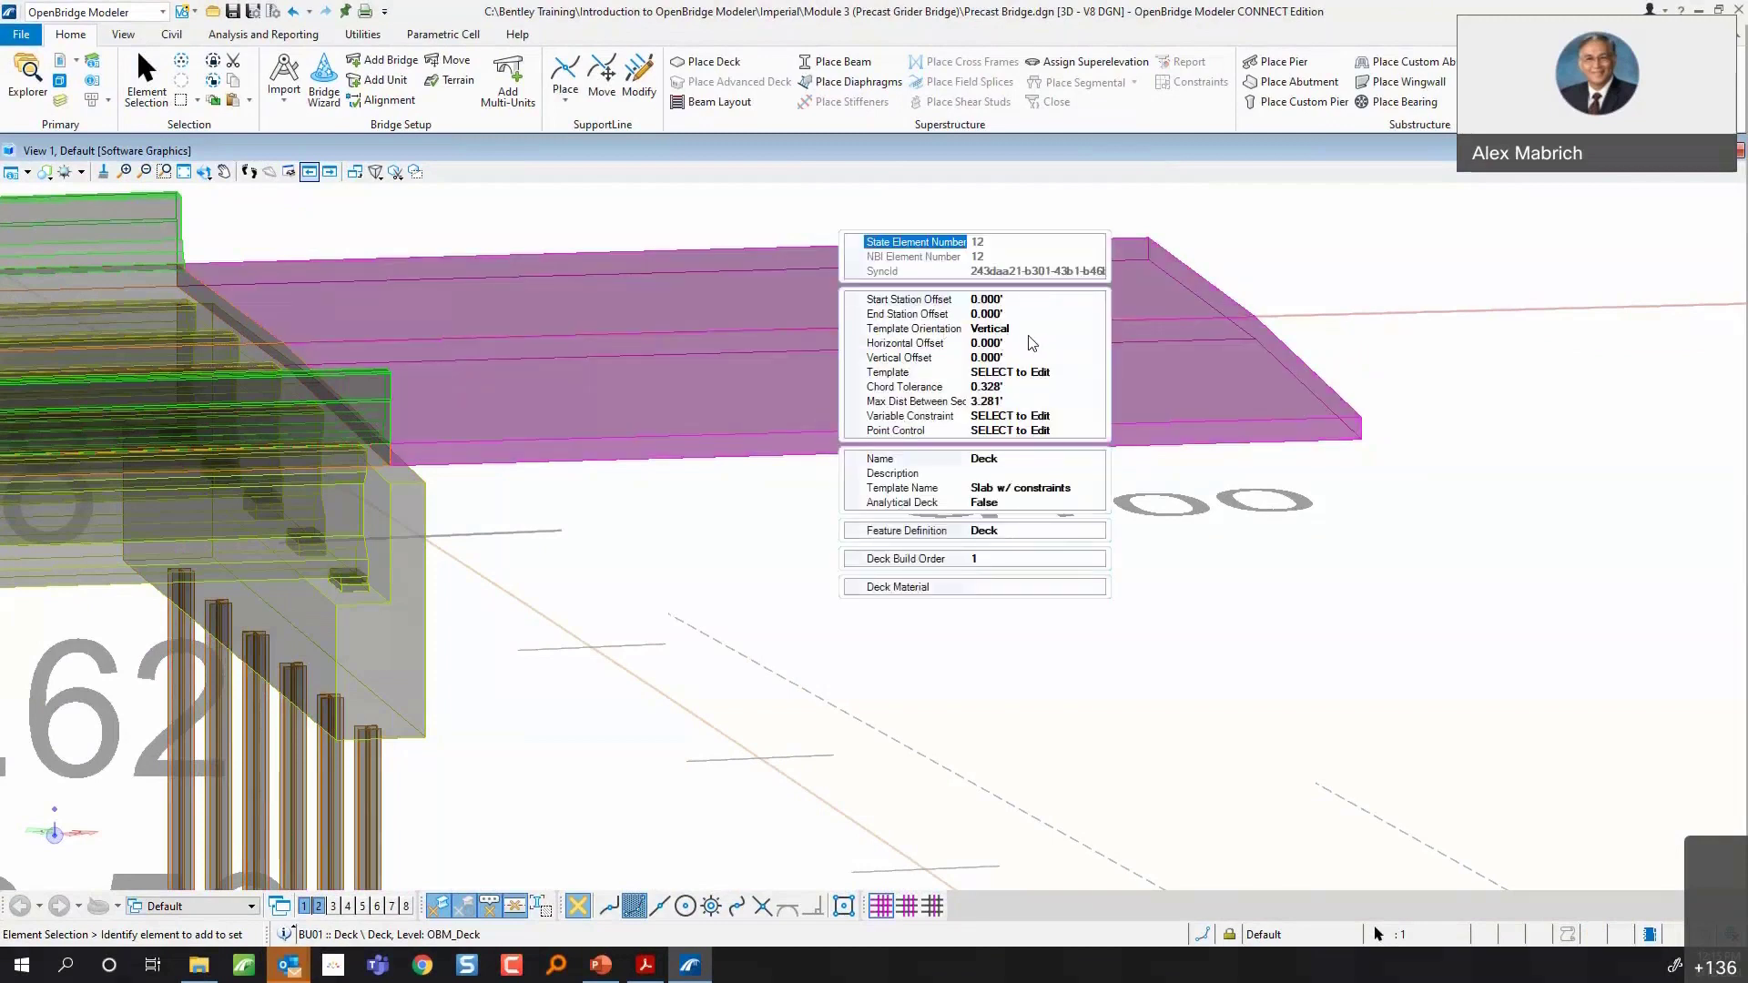
left_click(1071, 375)
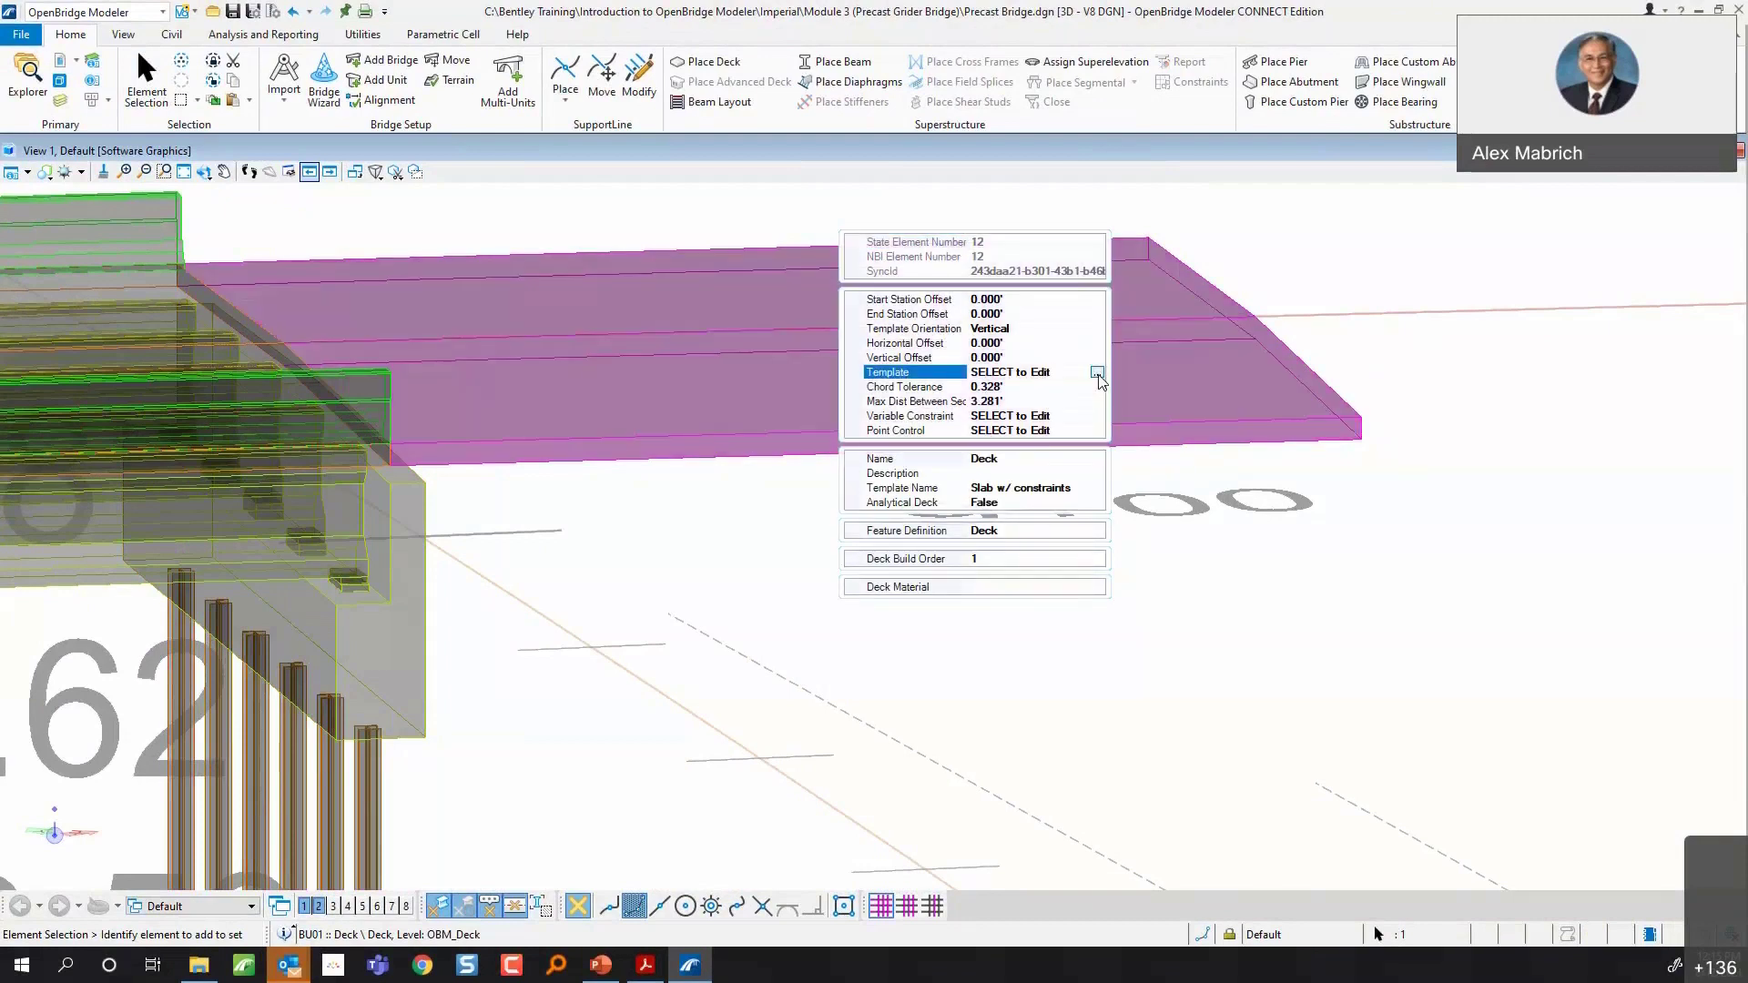
left_click(1098, 375)
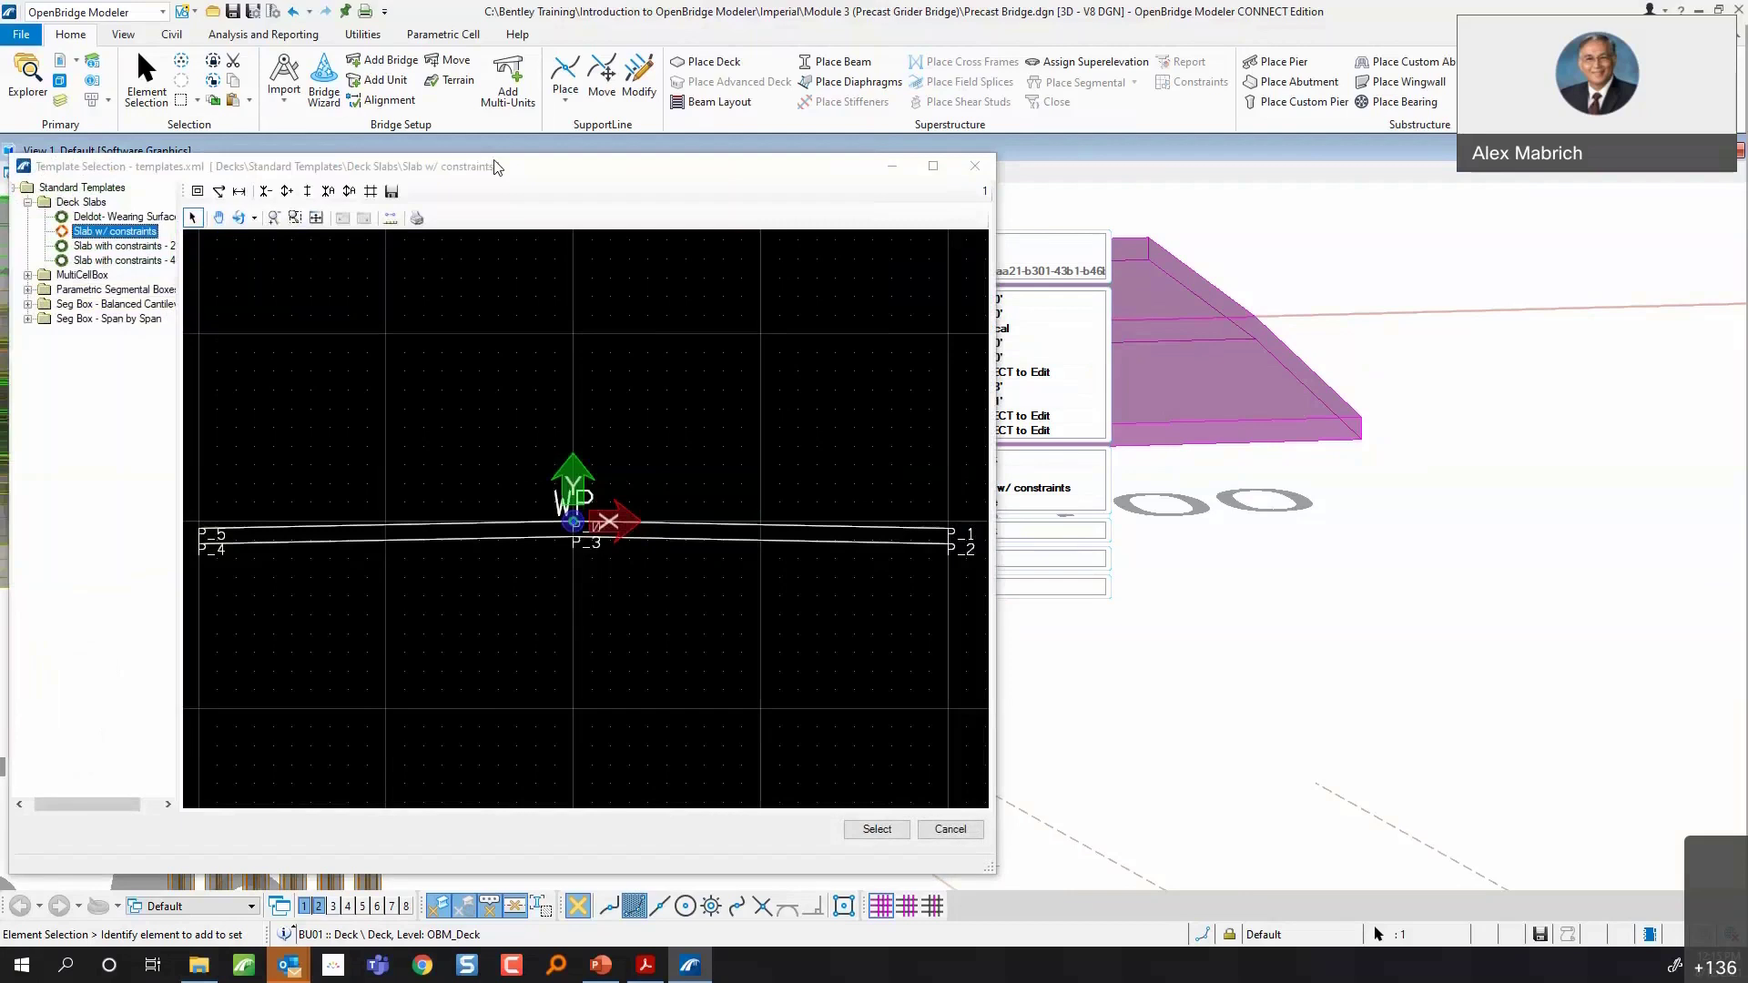
left_click_drag(496, 167, 773, 112)
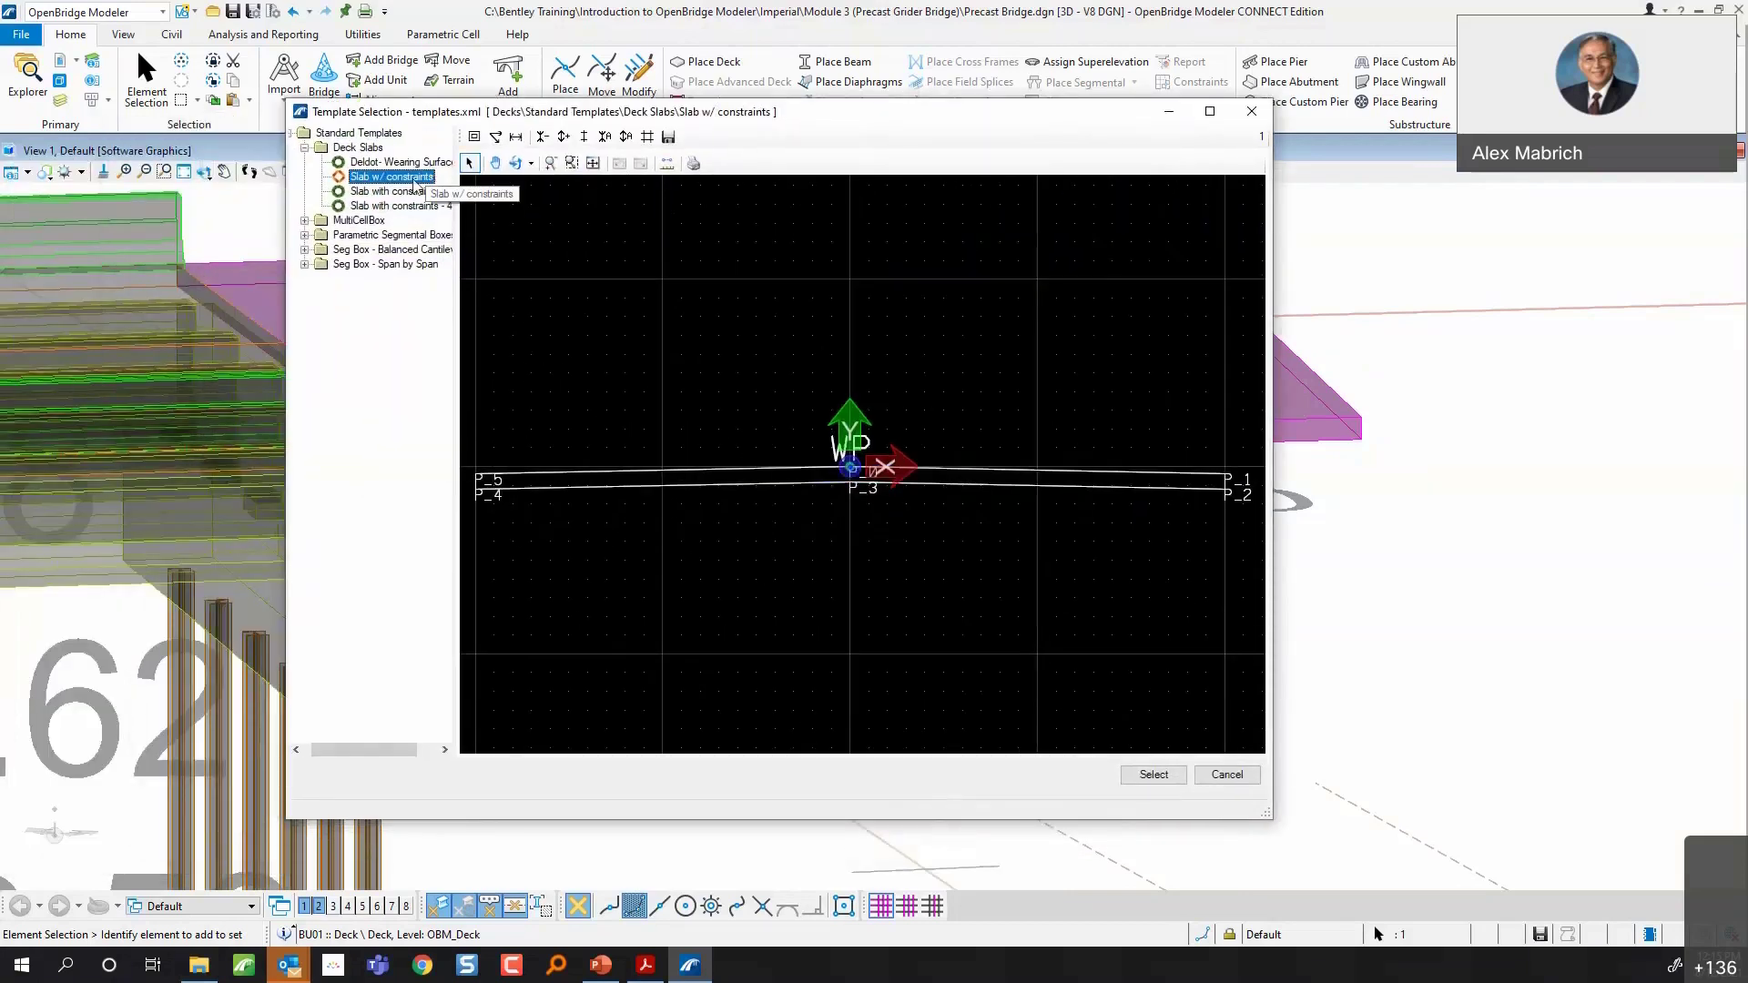
left_click(1153, 775)
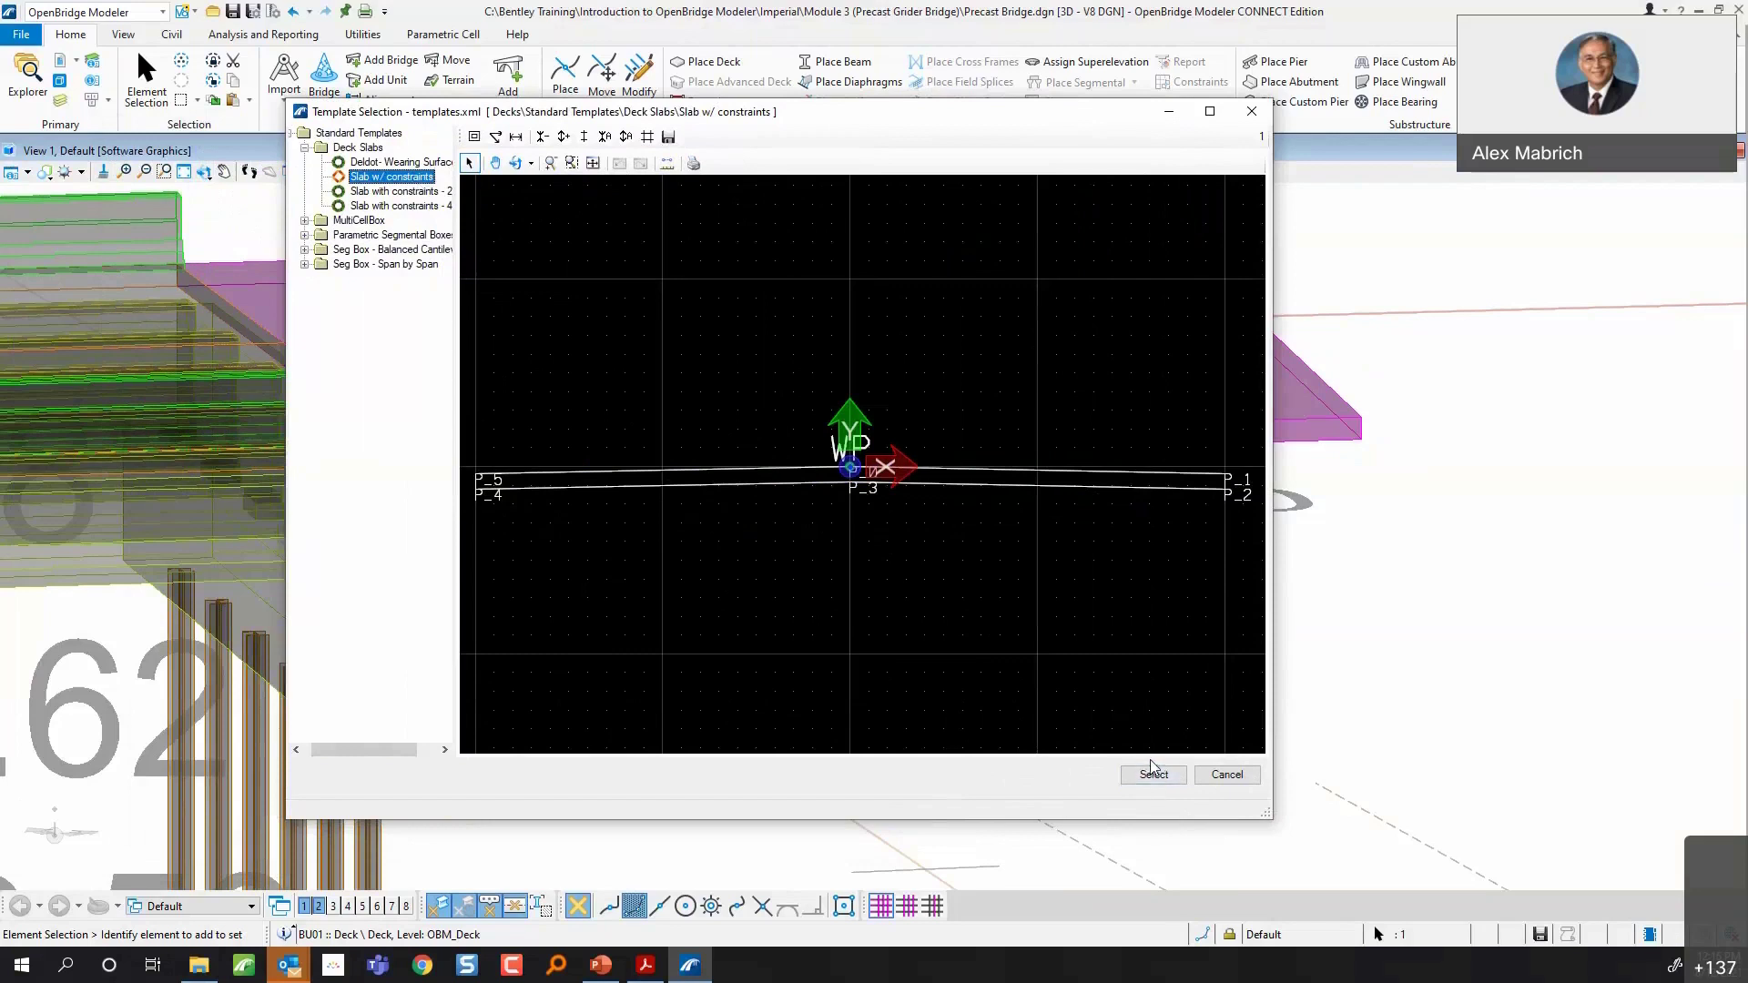
left_click(1153, 775)
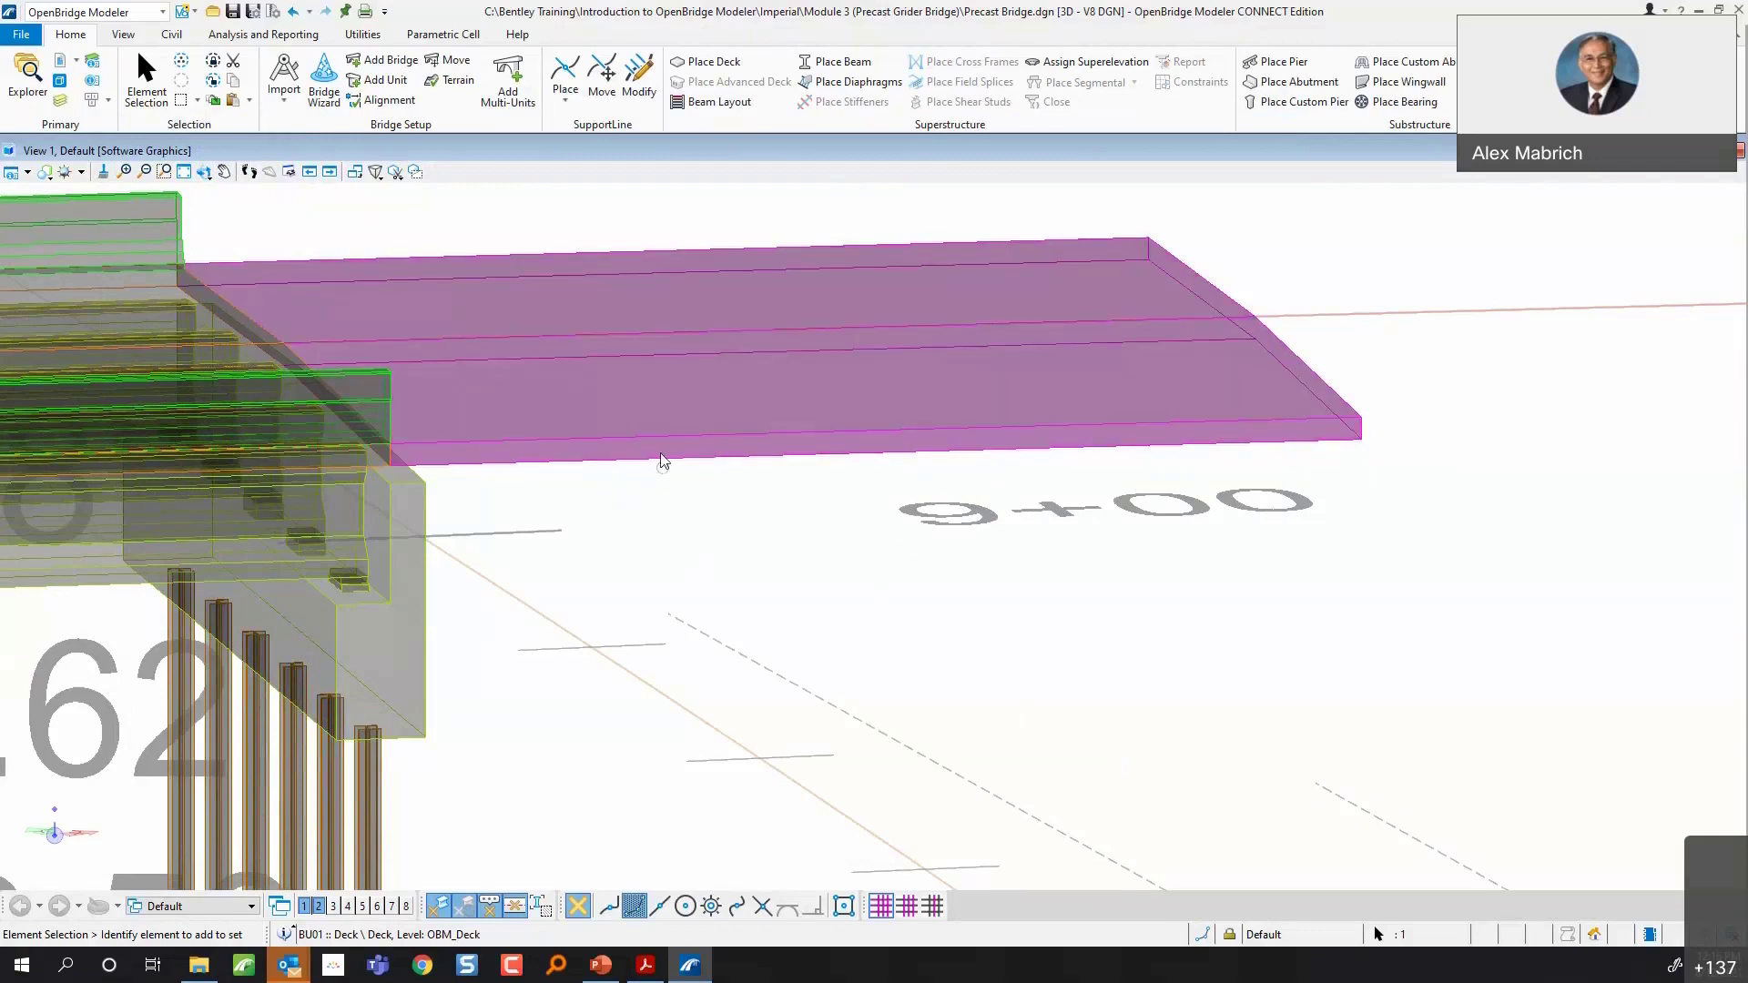
- Look at the deck template library and close it without making changes
mouse_move(662, 457)
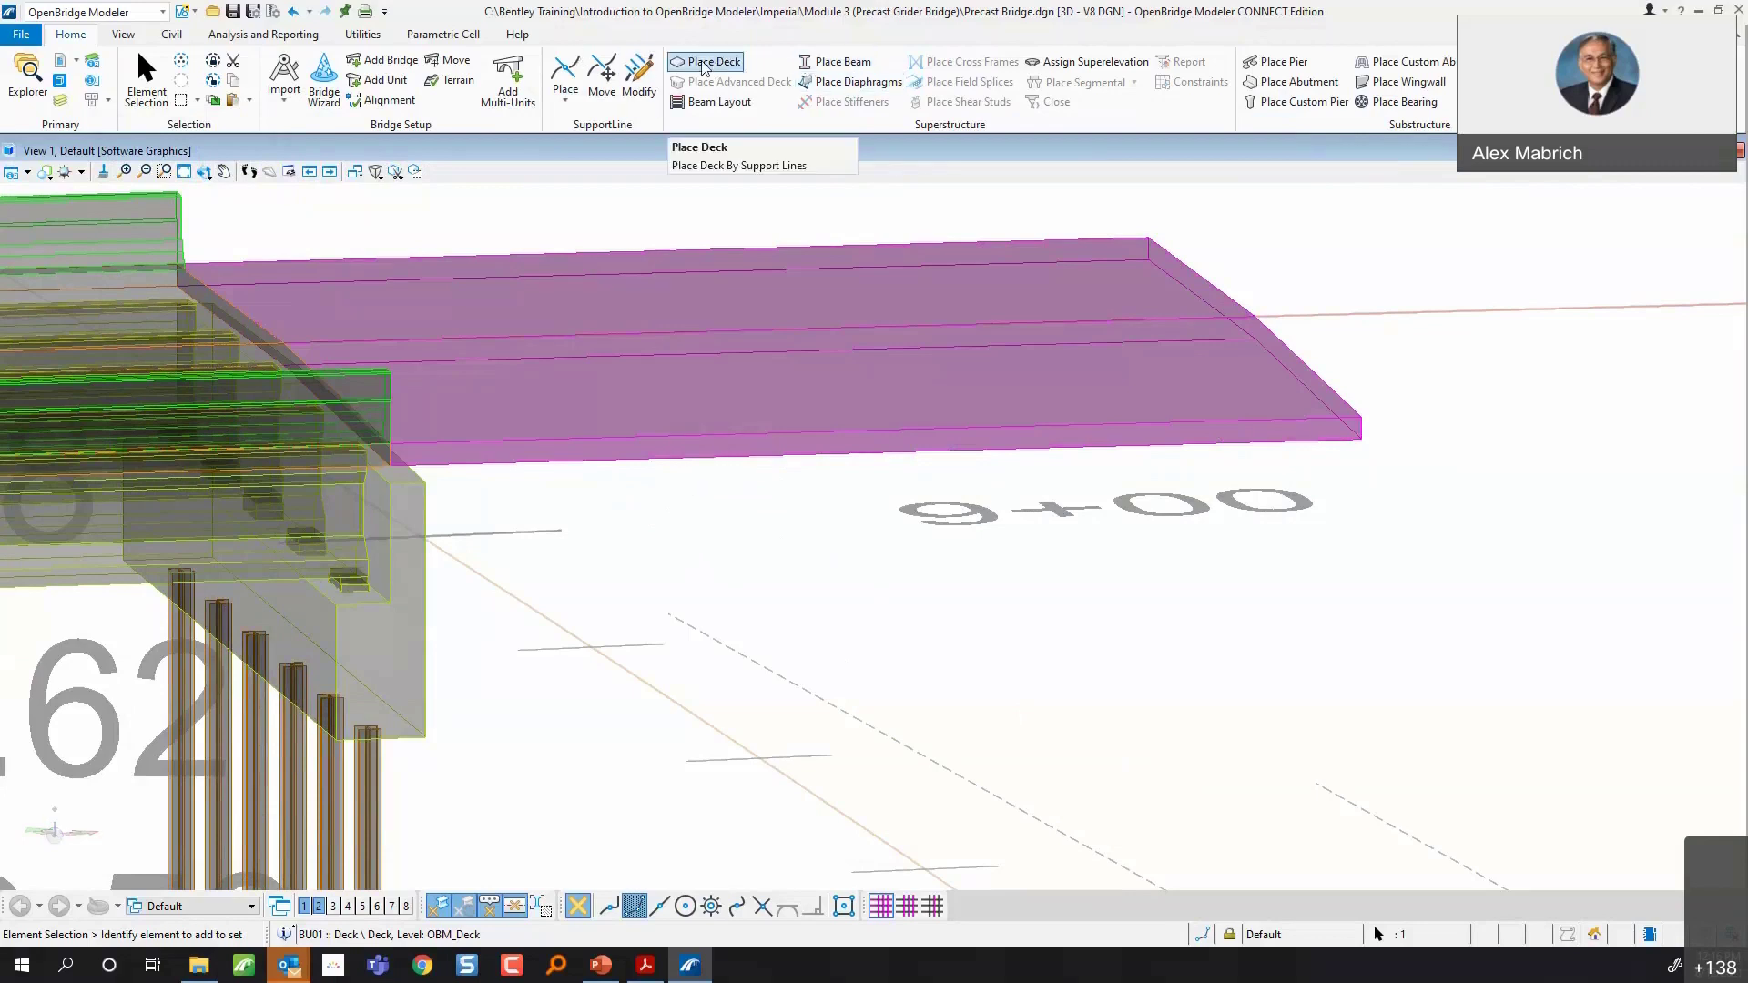
left_click(362, 34)
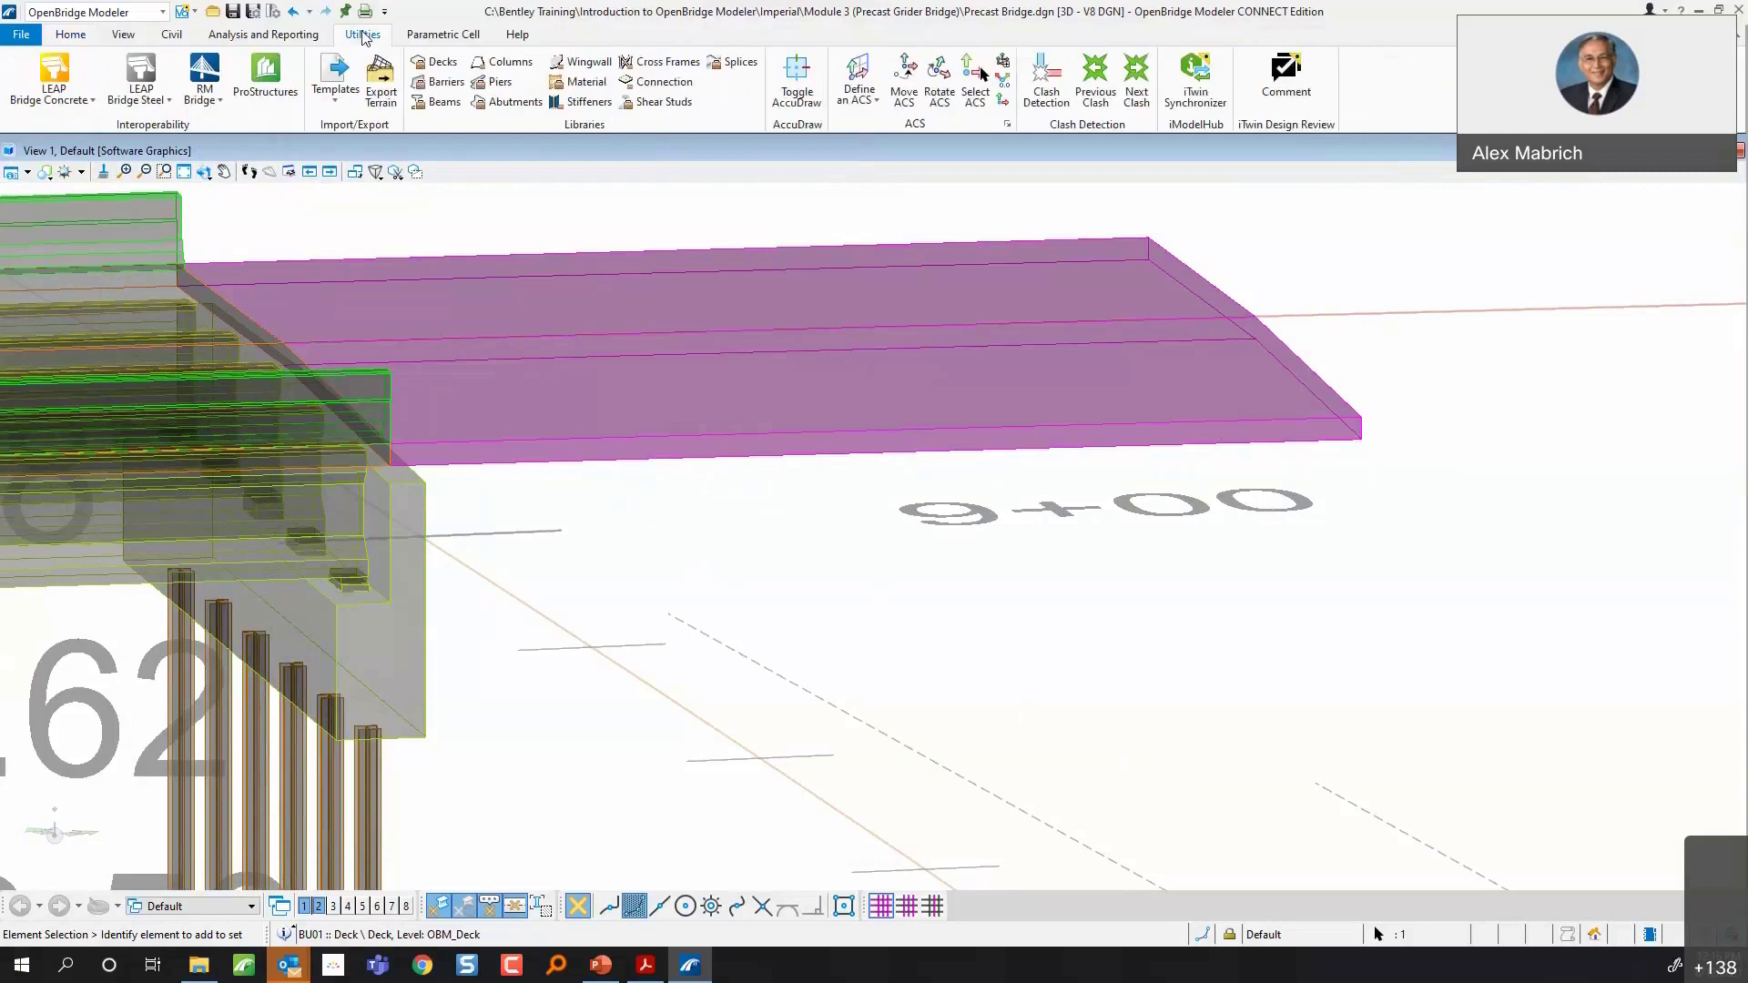
left_click(434, 61)
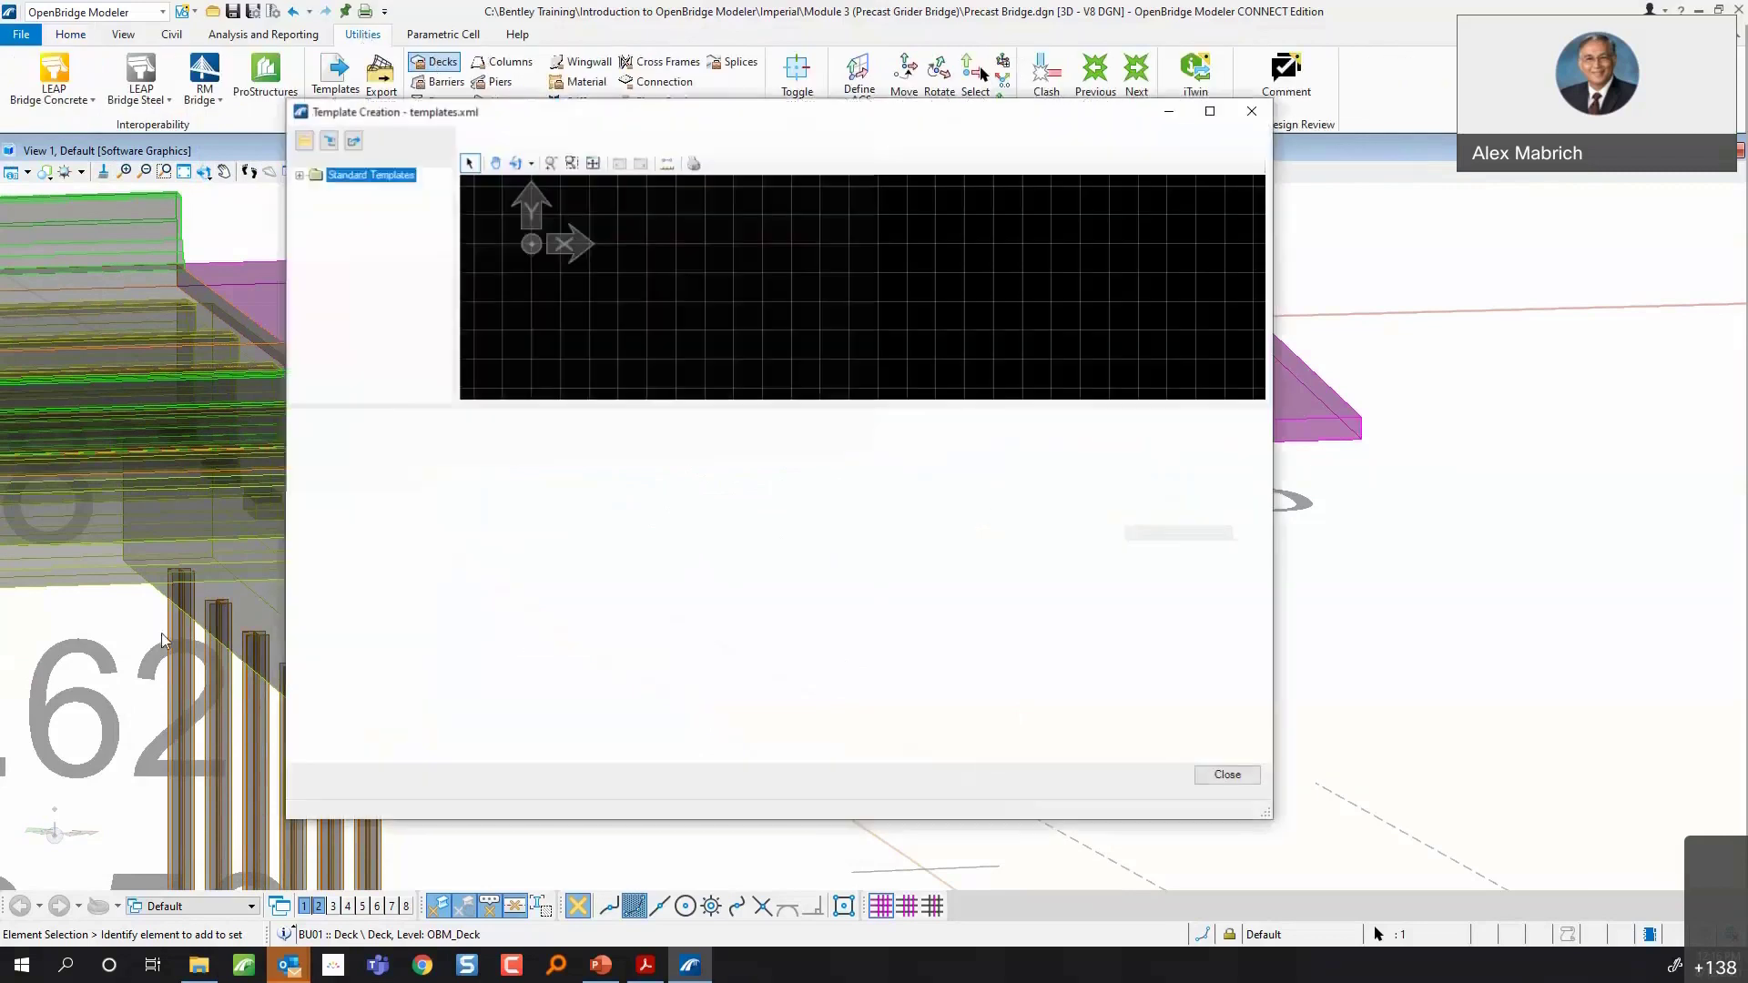
left_click(1228, 774)
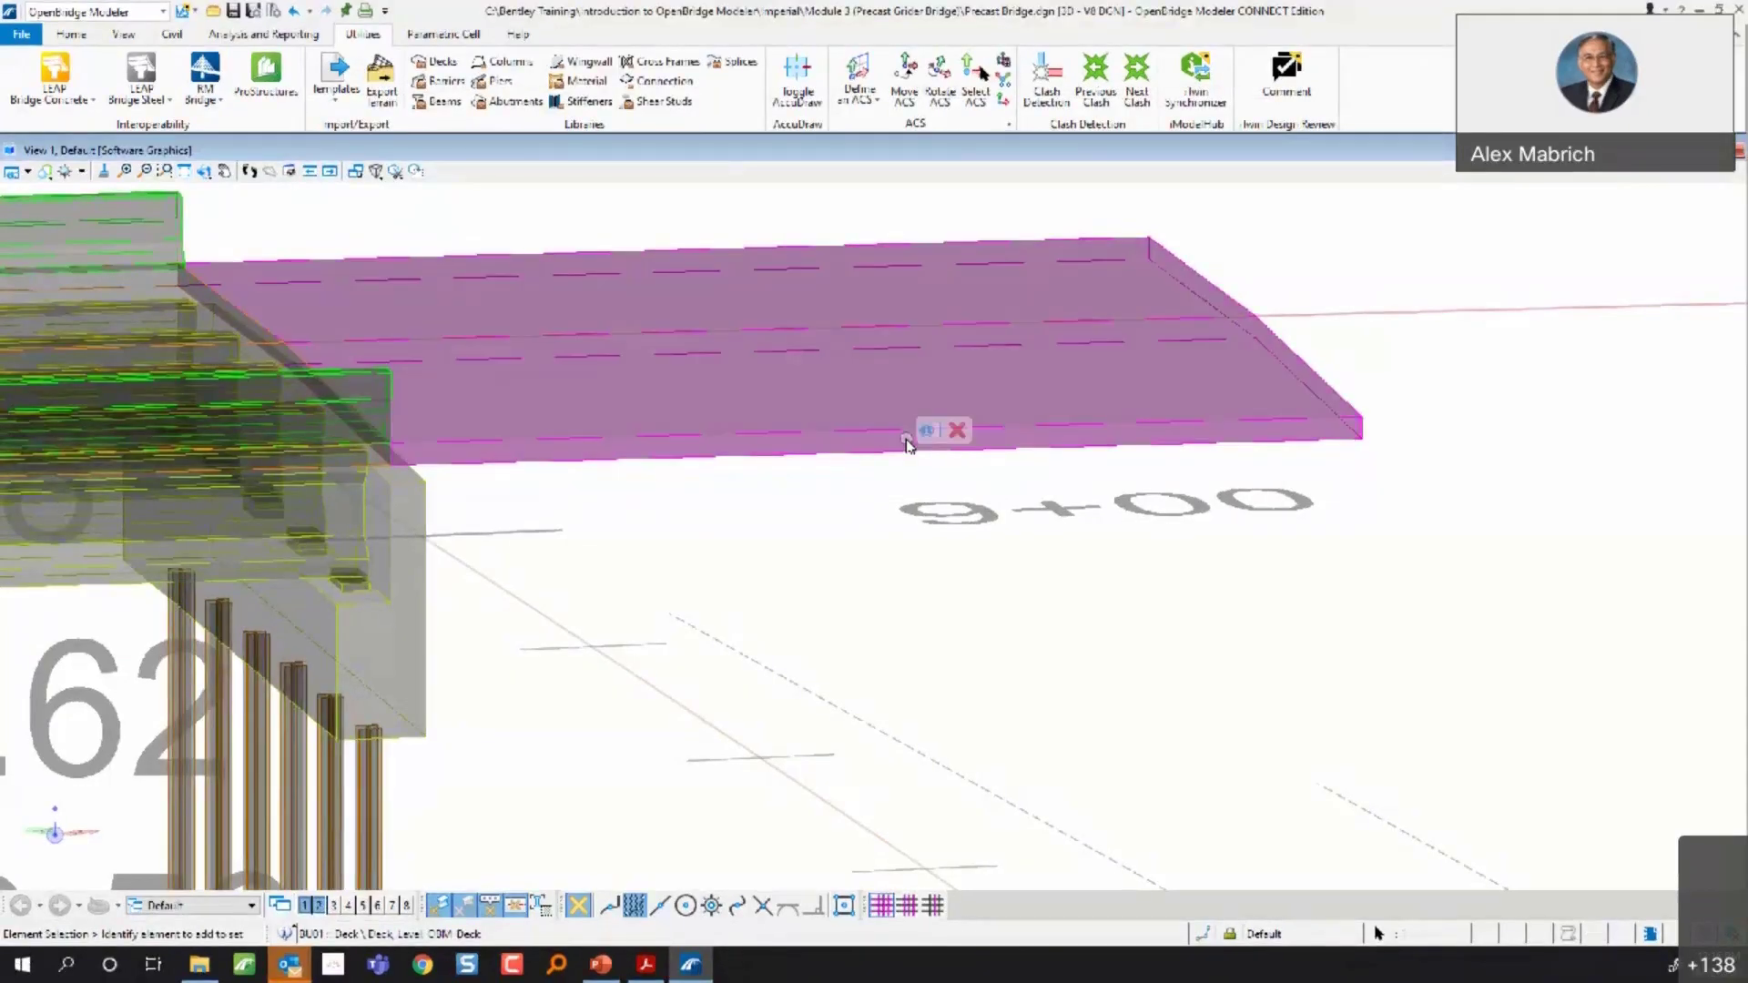
- Recheck the template assigned to the slab beyond the end abutment and keep Slab w/ constraints selected
mouse_move(922, 435)
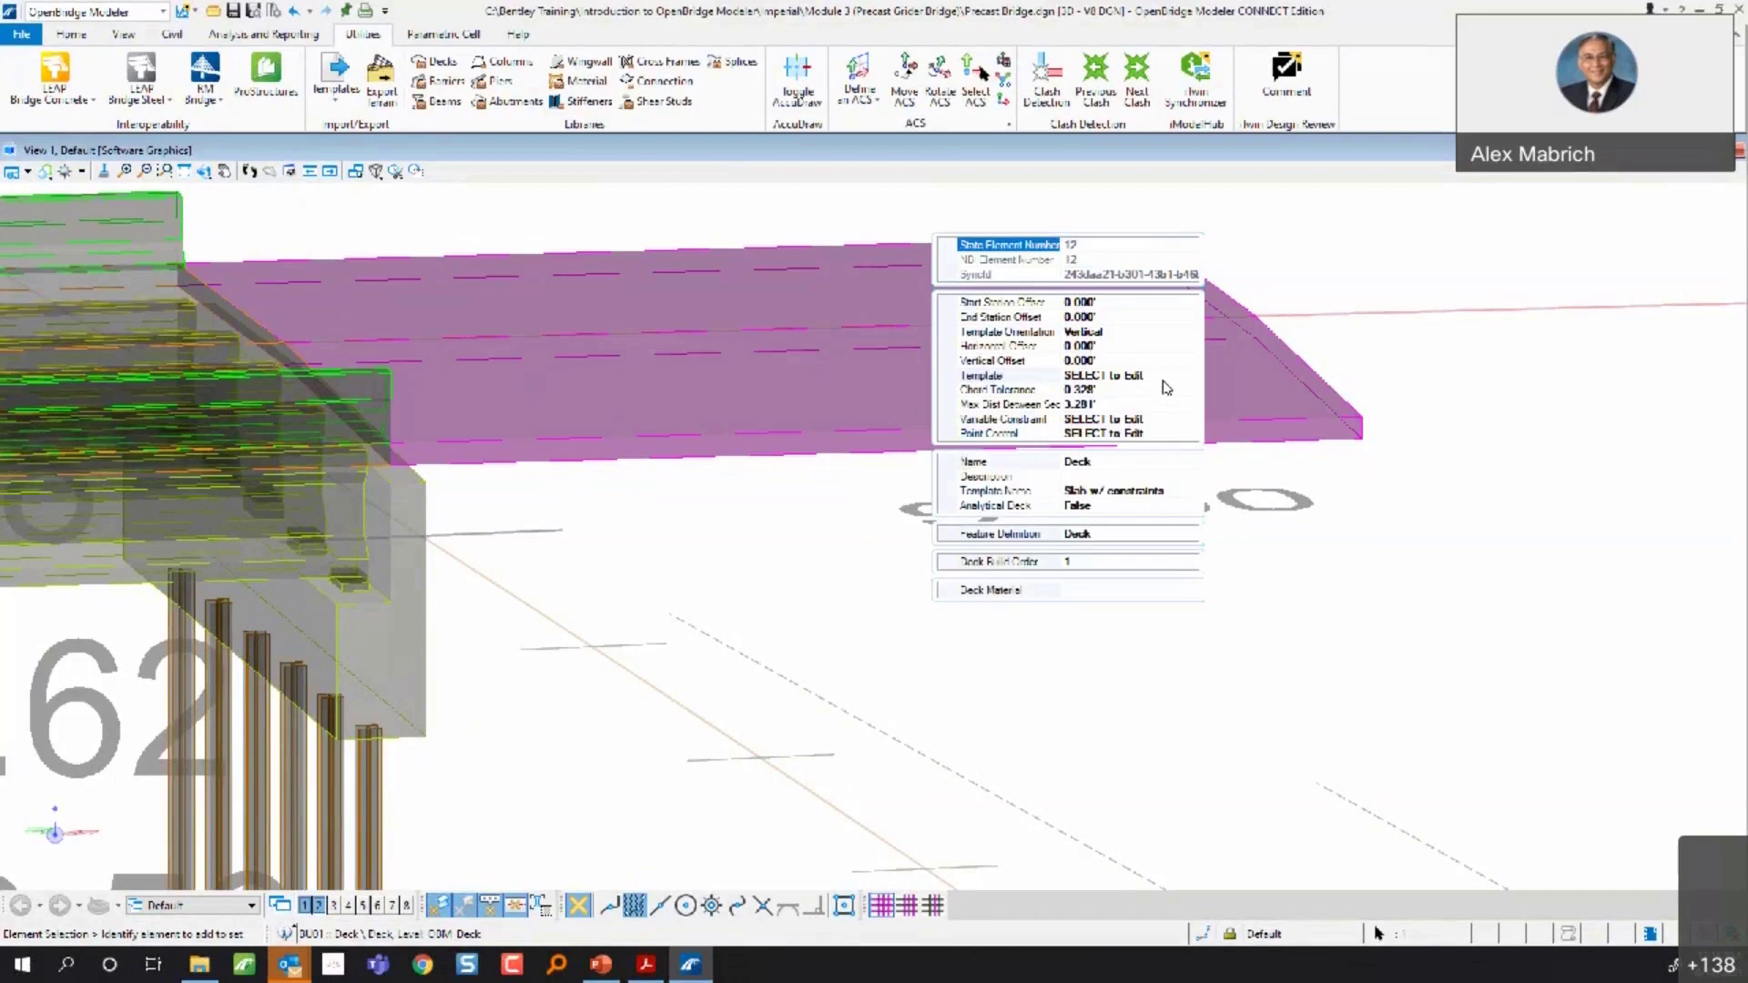
left_click(1170, 377)
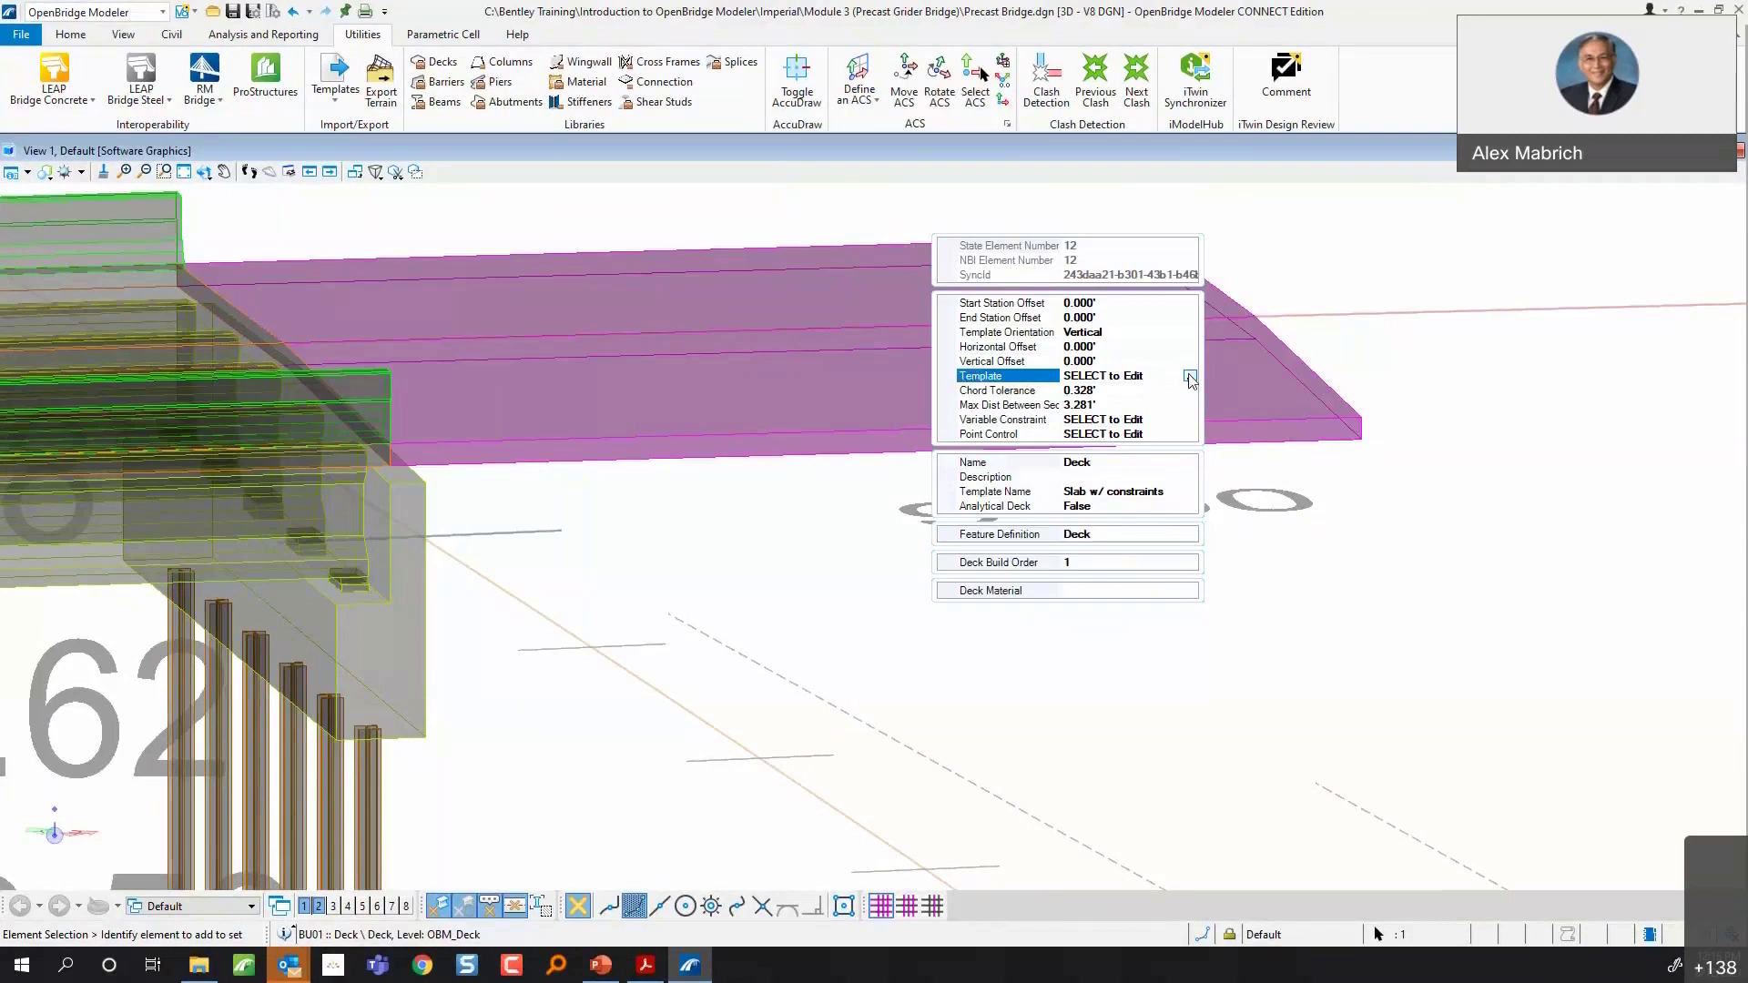
left_click(1189, 376)
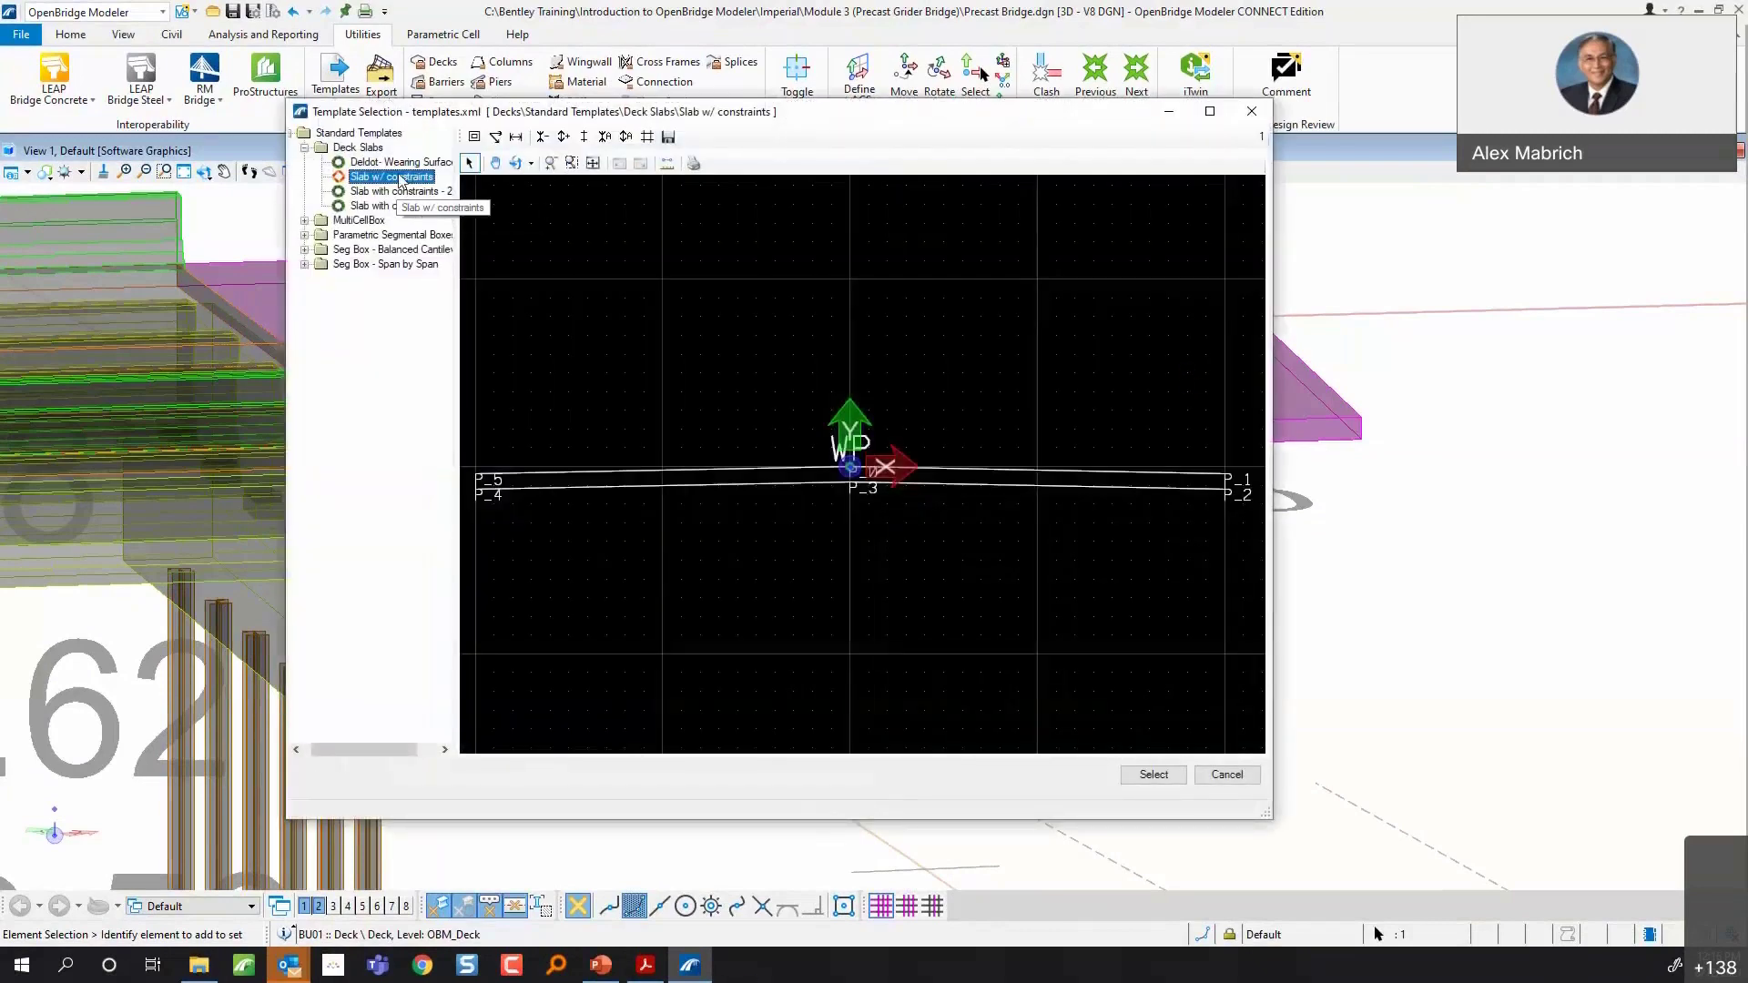
left_click(1154, 775)
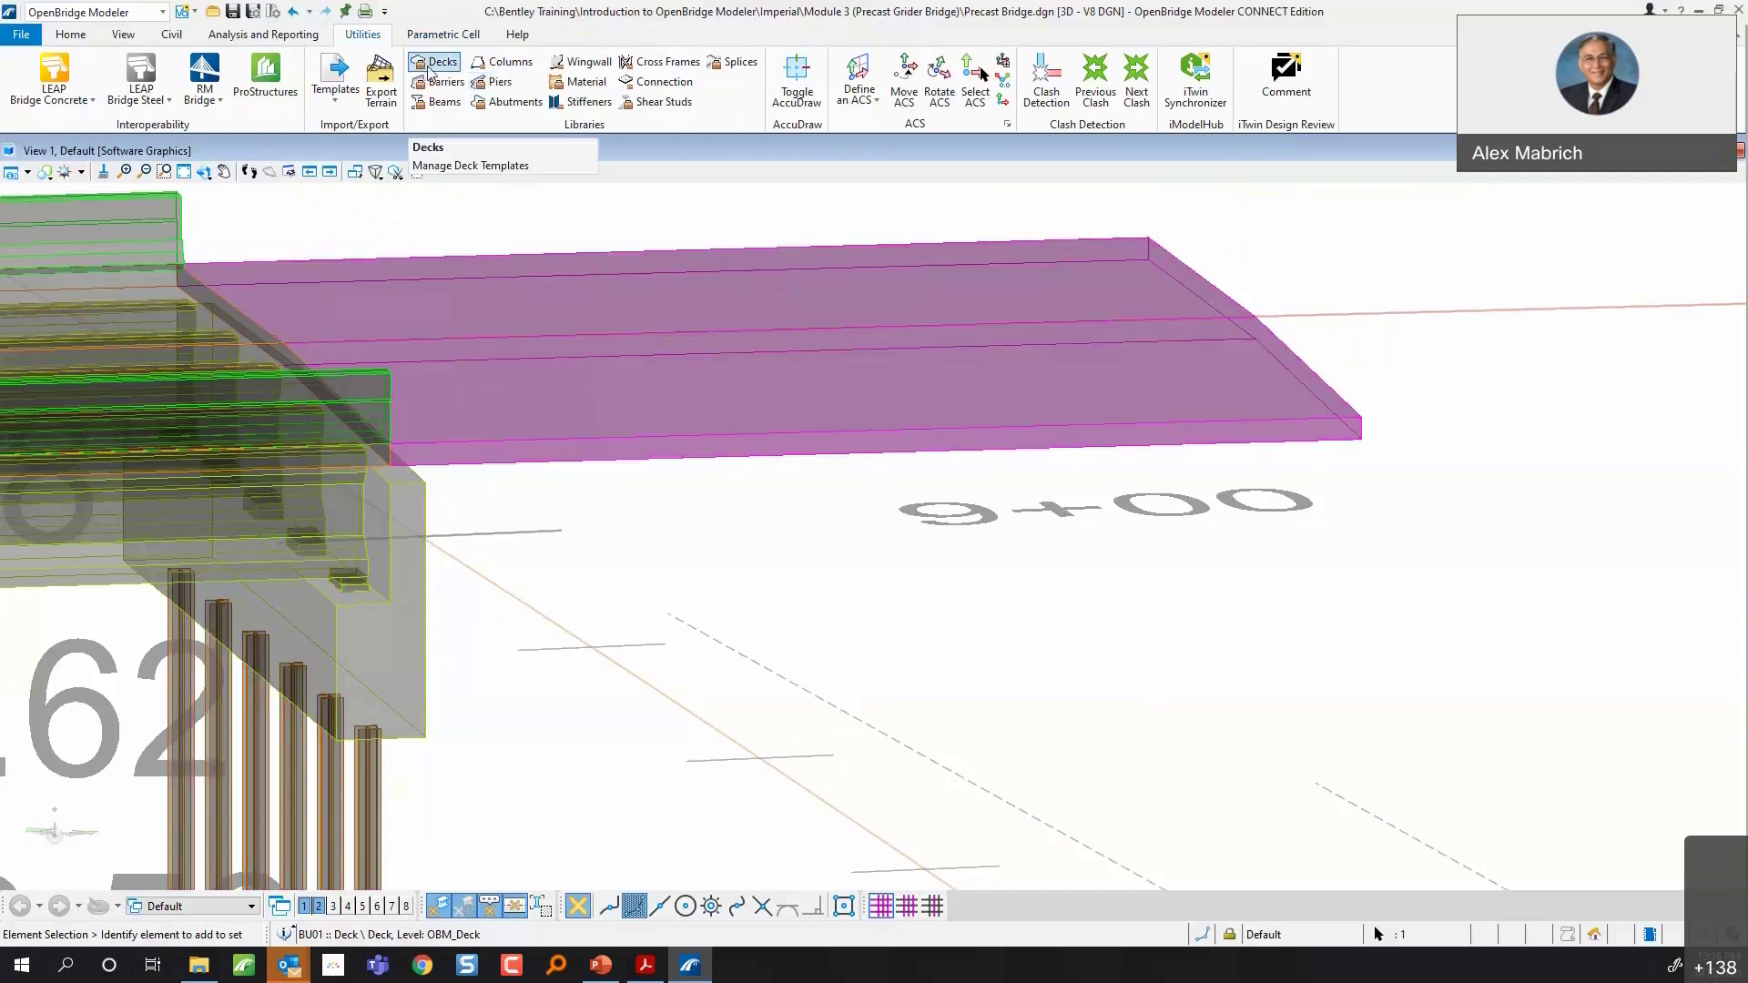
- Activate the Thickness variable constraint of the slab beyond the end abutment and add a section at 0.000 from SupportLine5
mouse_move(631, 437)
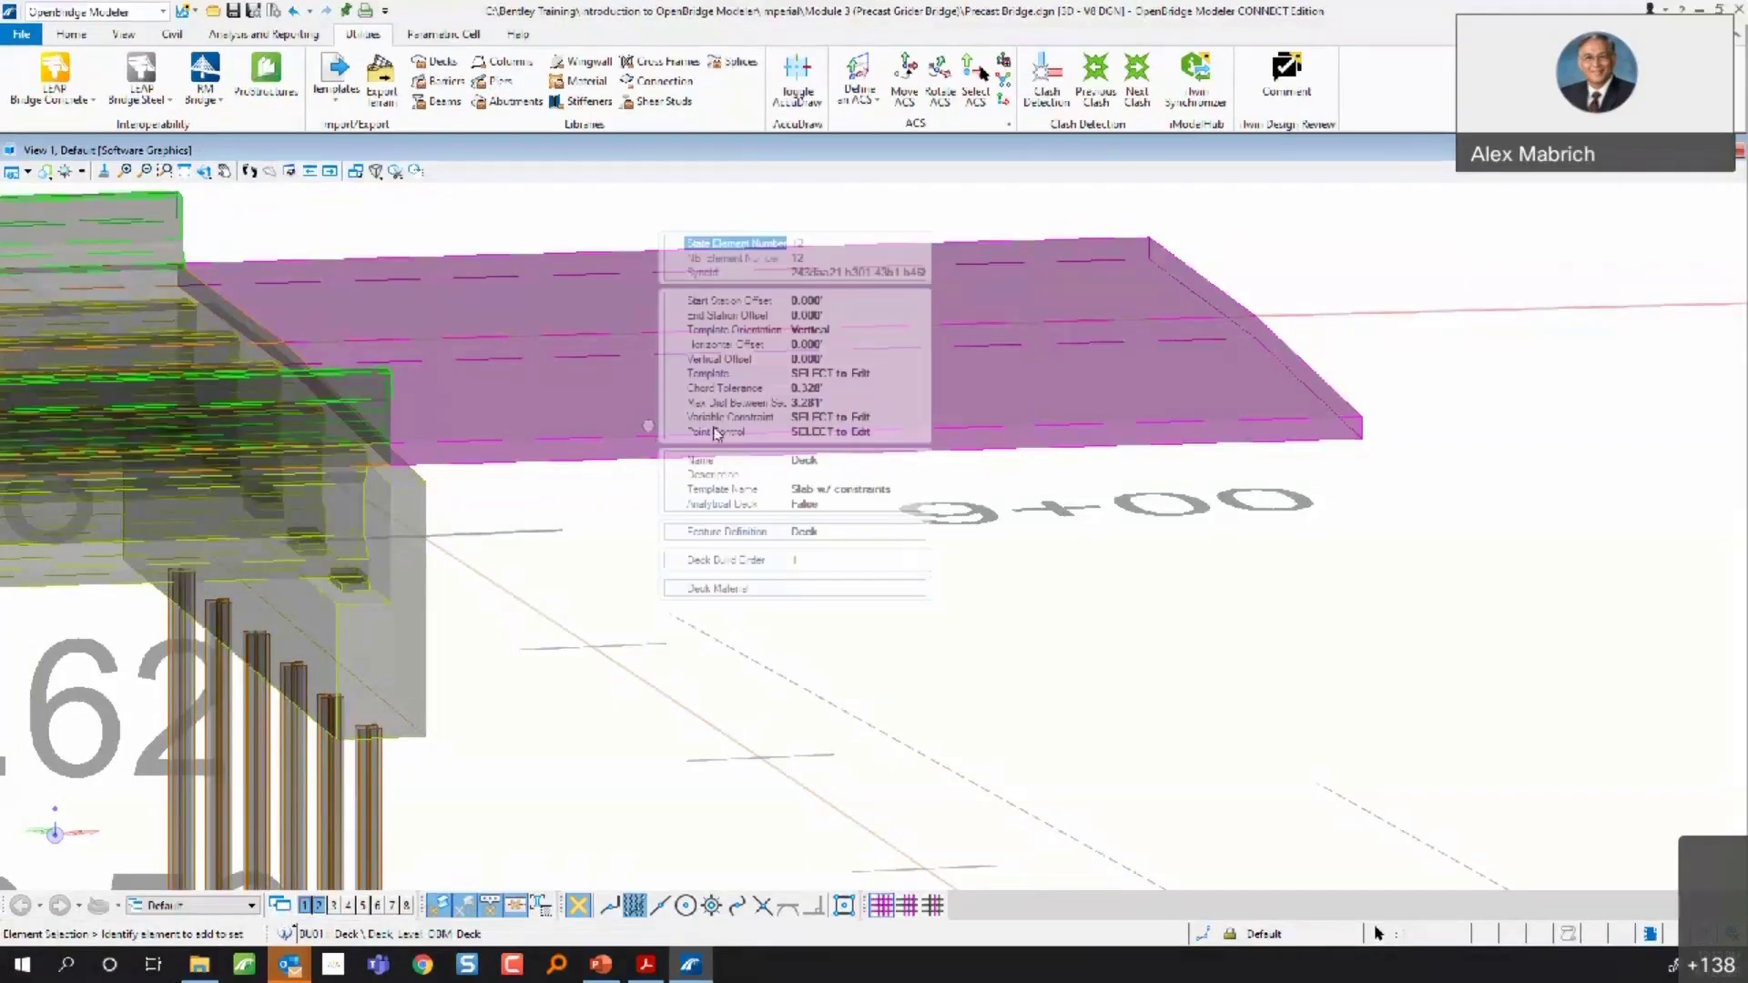
left_click(923, 419)
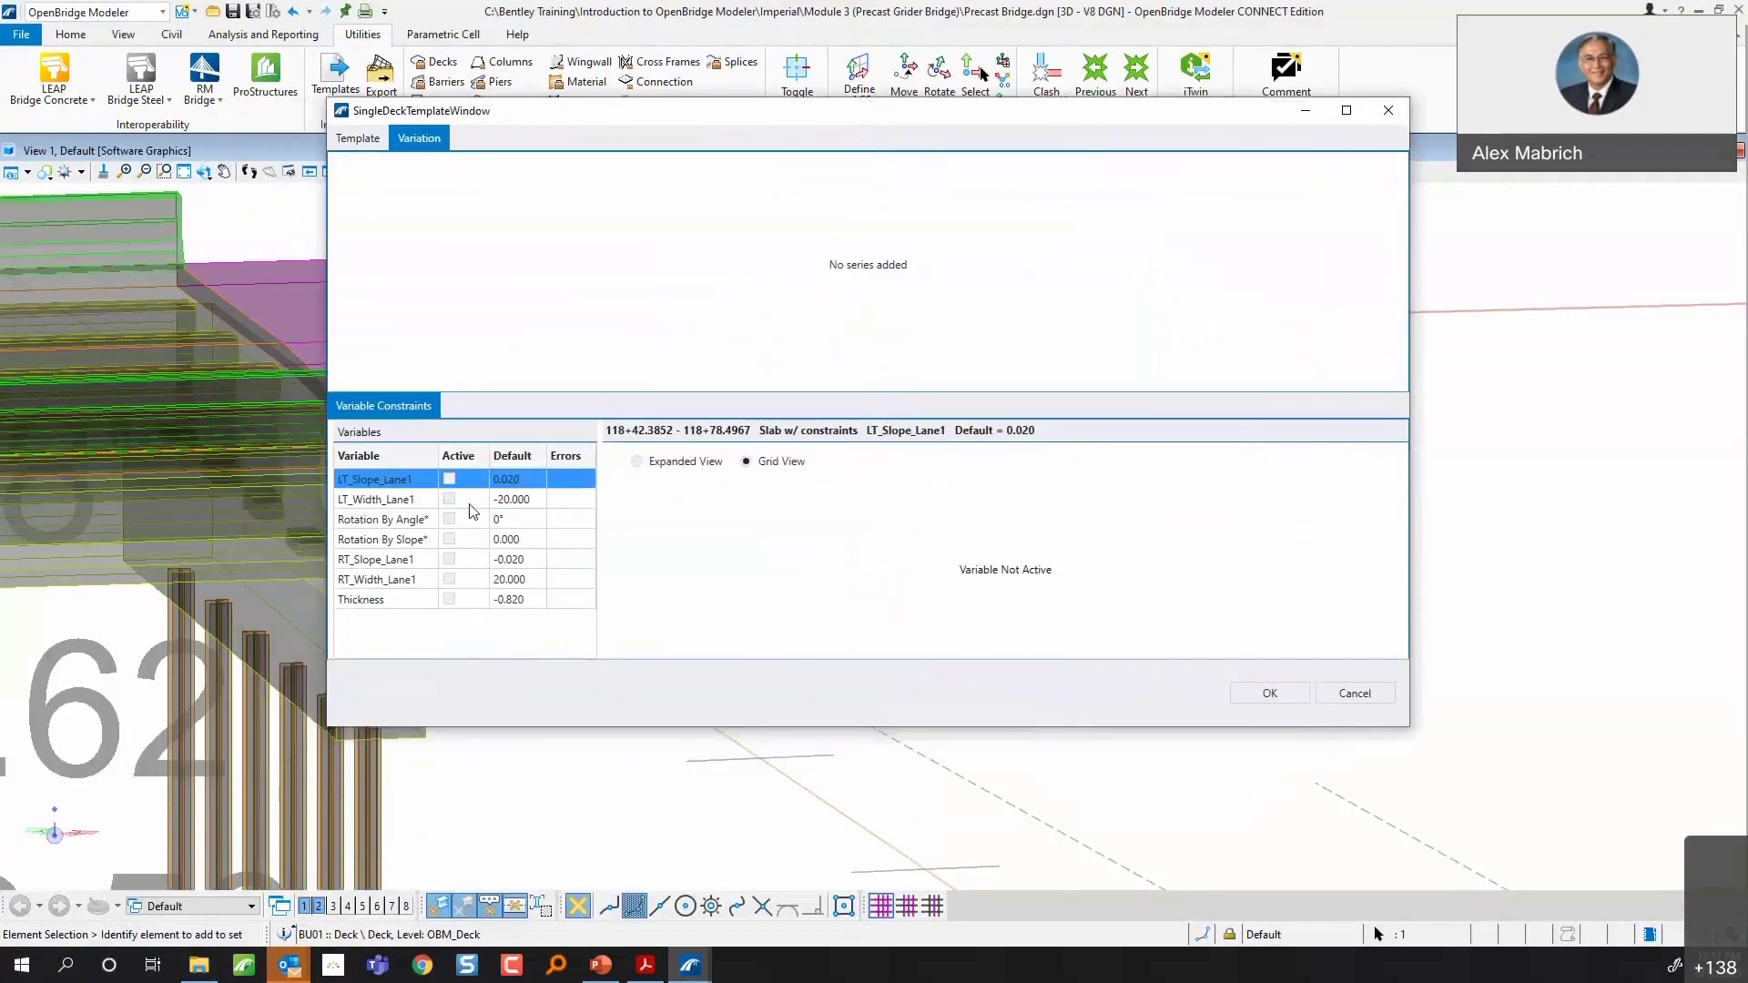
left_click(393, 600)
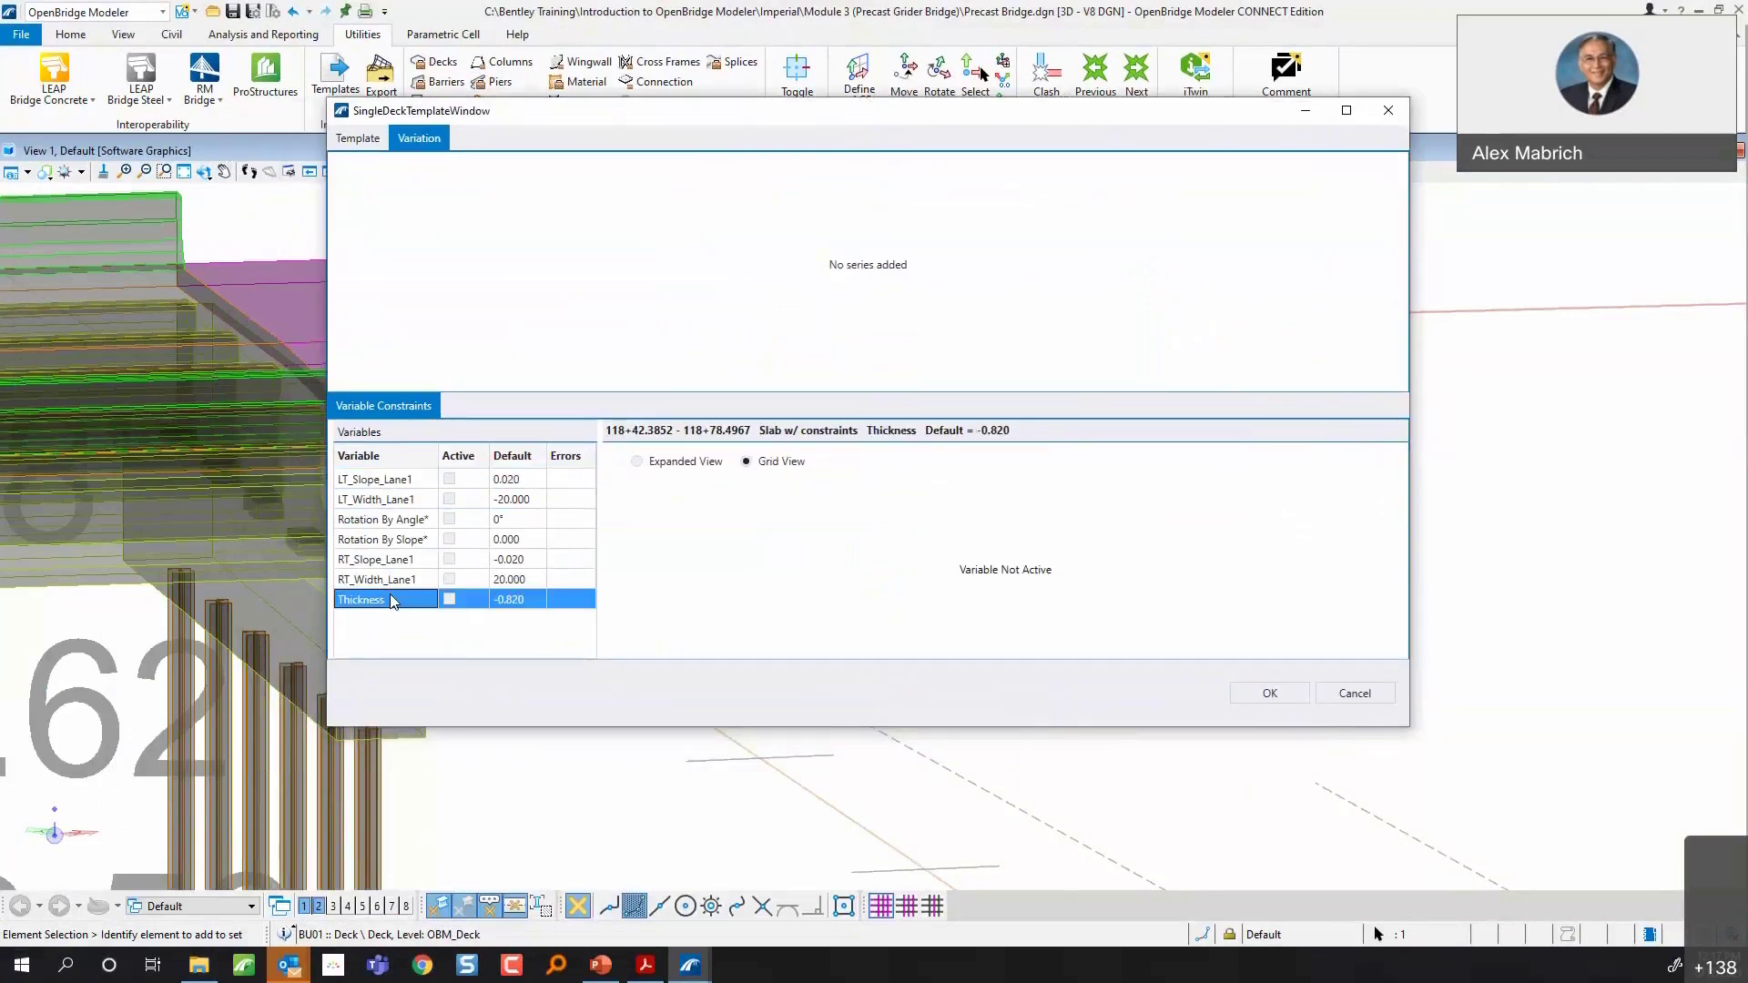
left_click(452, 601)
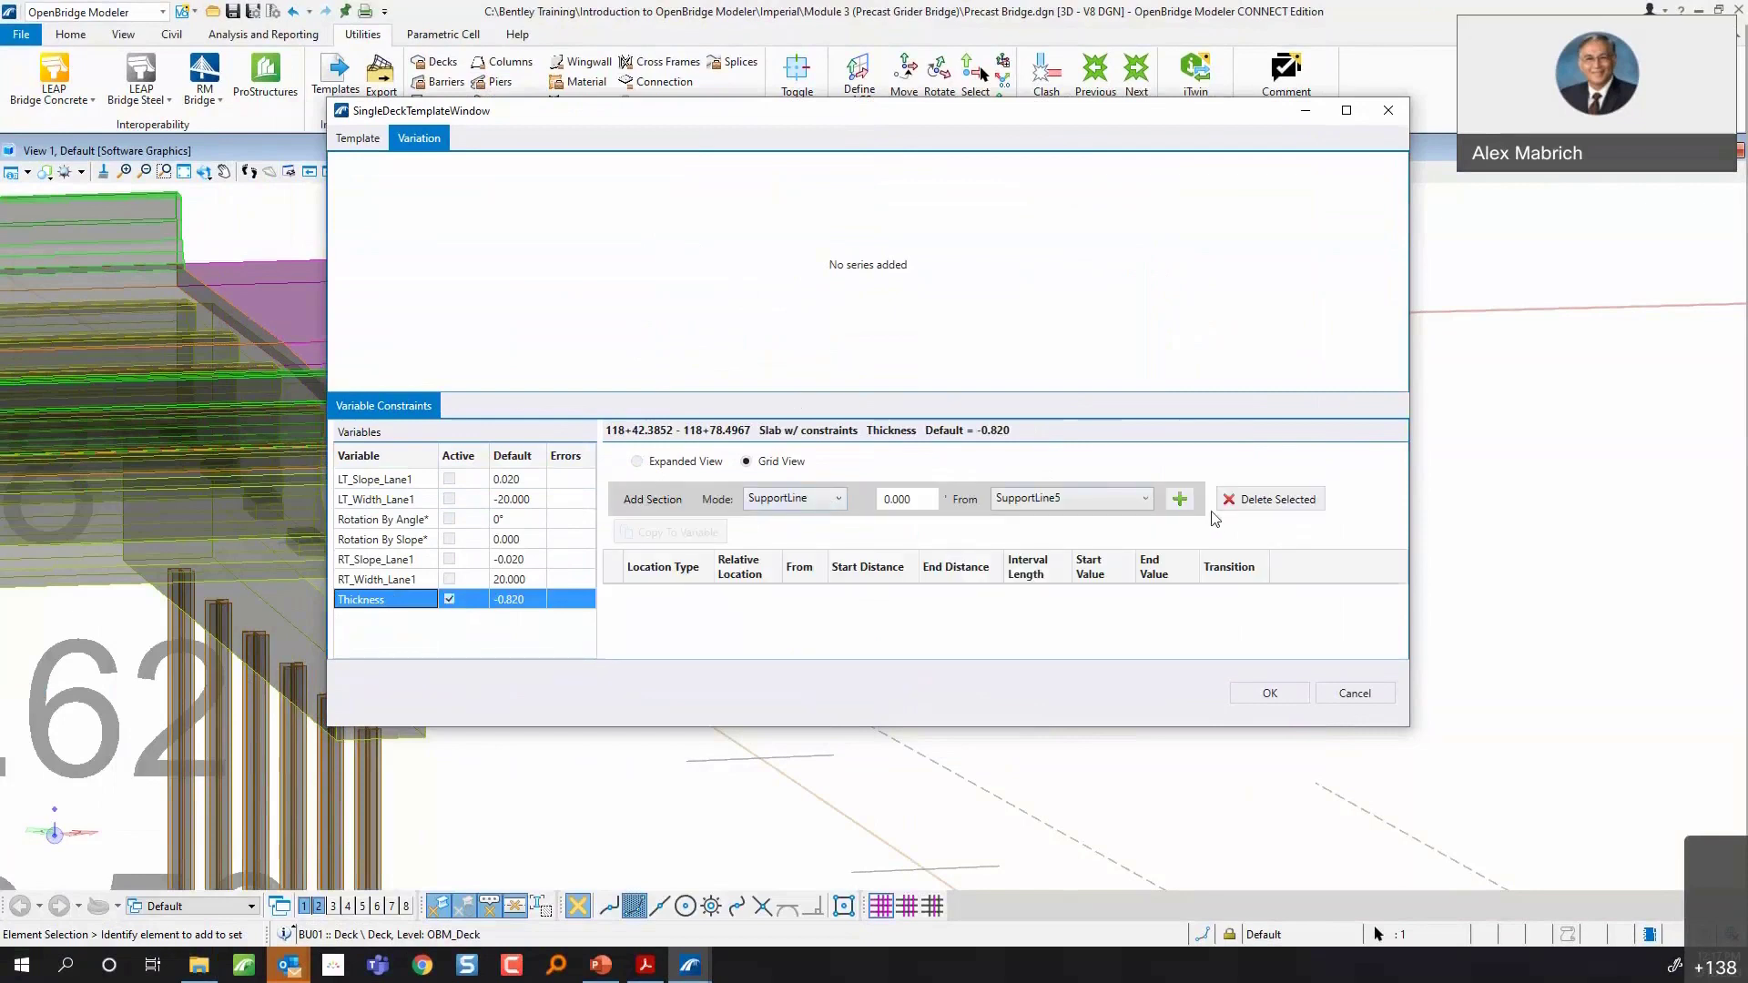
left_click(1185, 503)
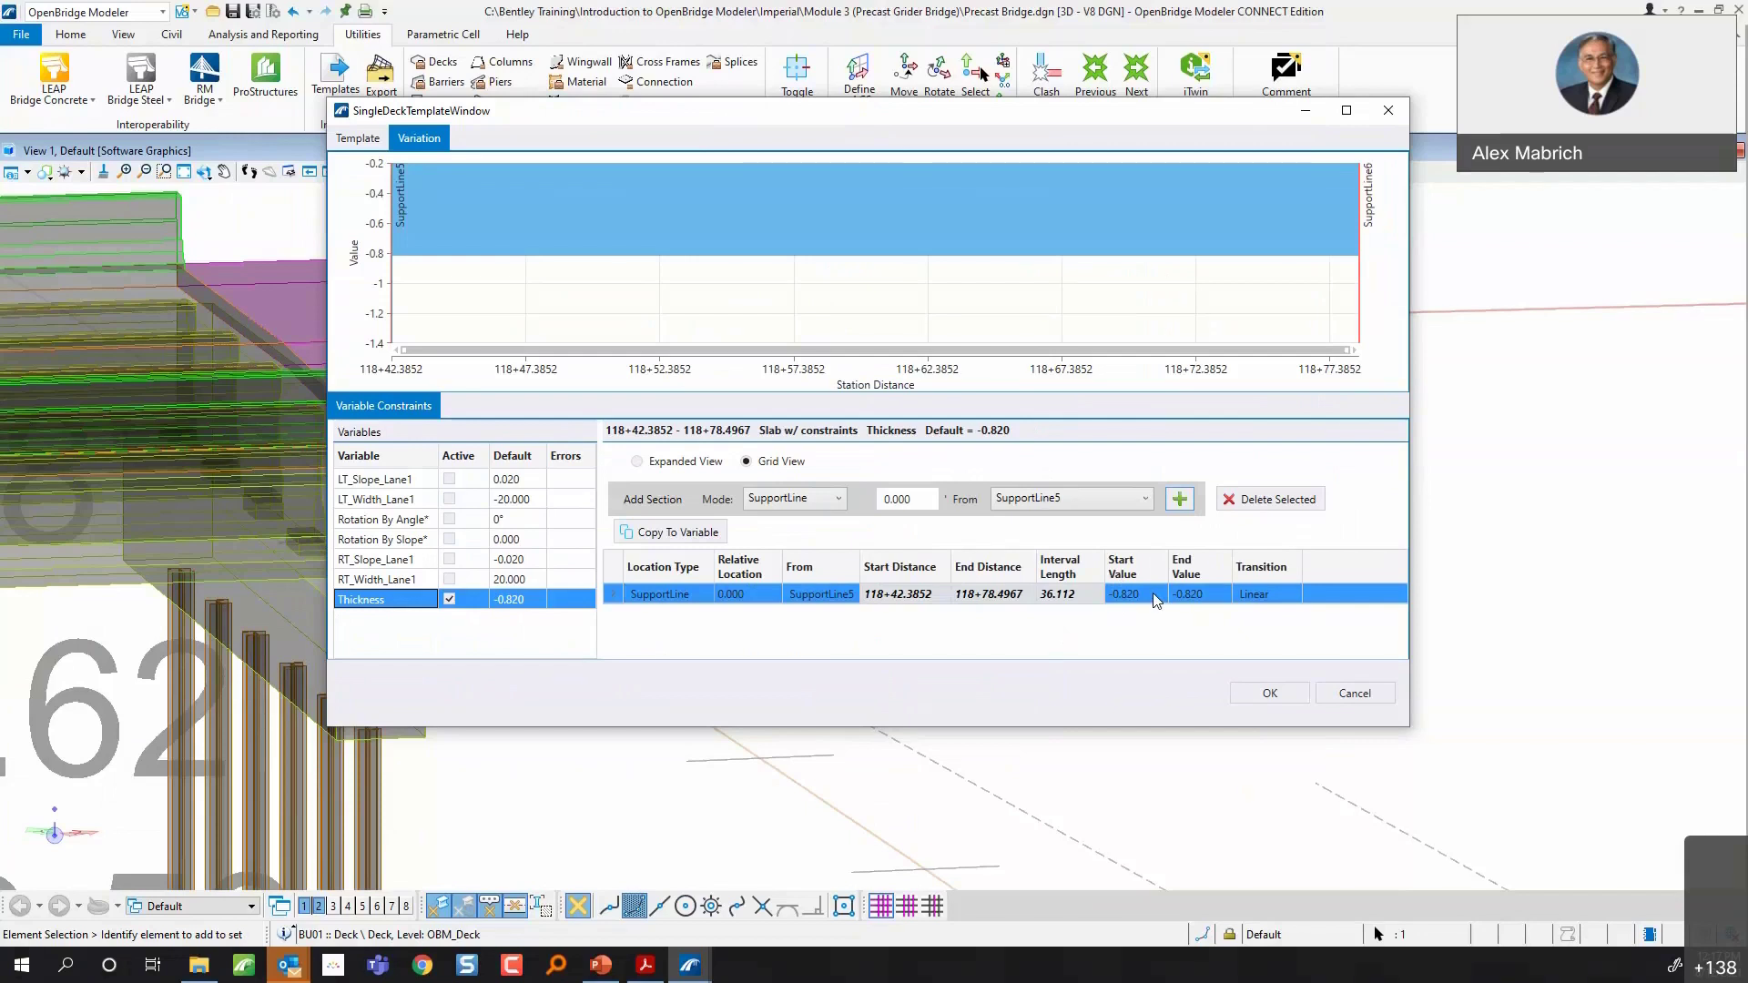
- Add a second Thickness section with a relative location of 10 feet from SupportLine5
left_click(1175, 506)
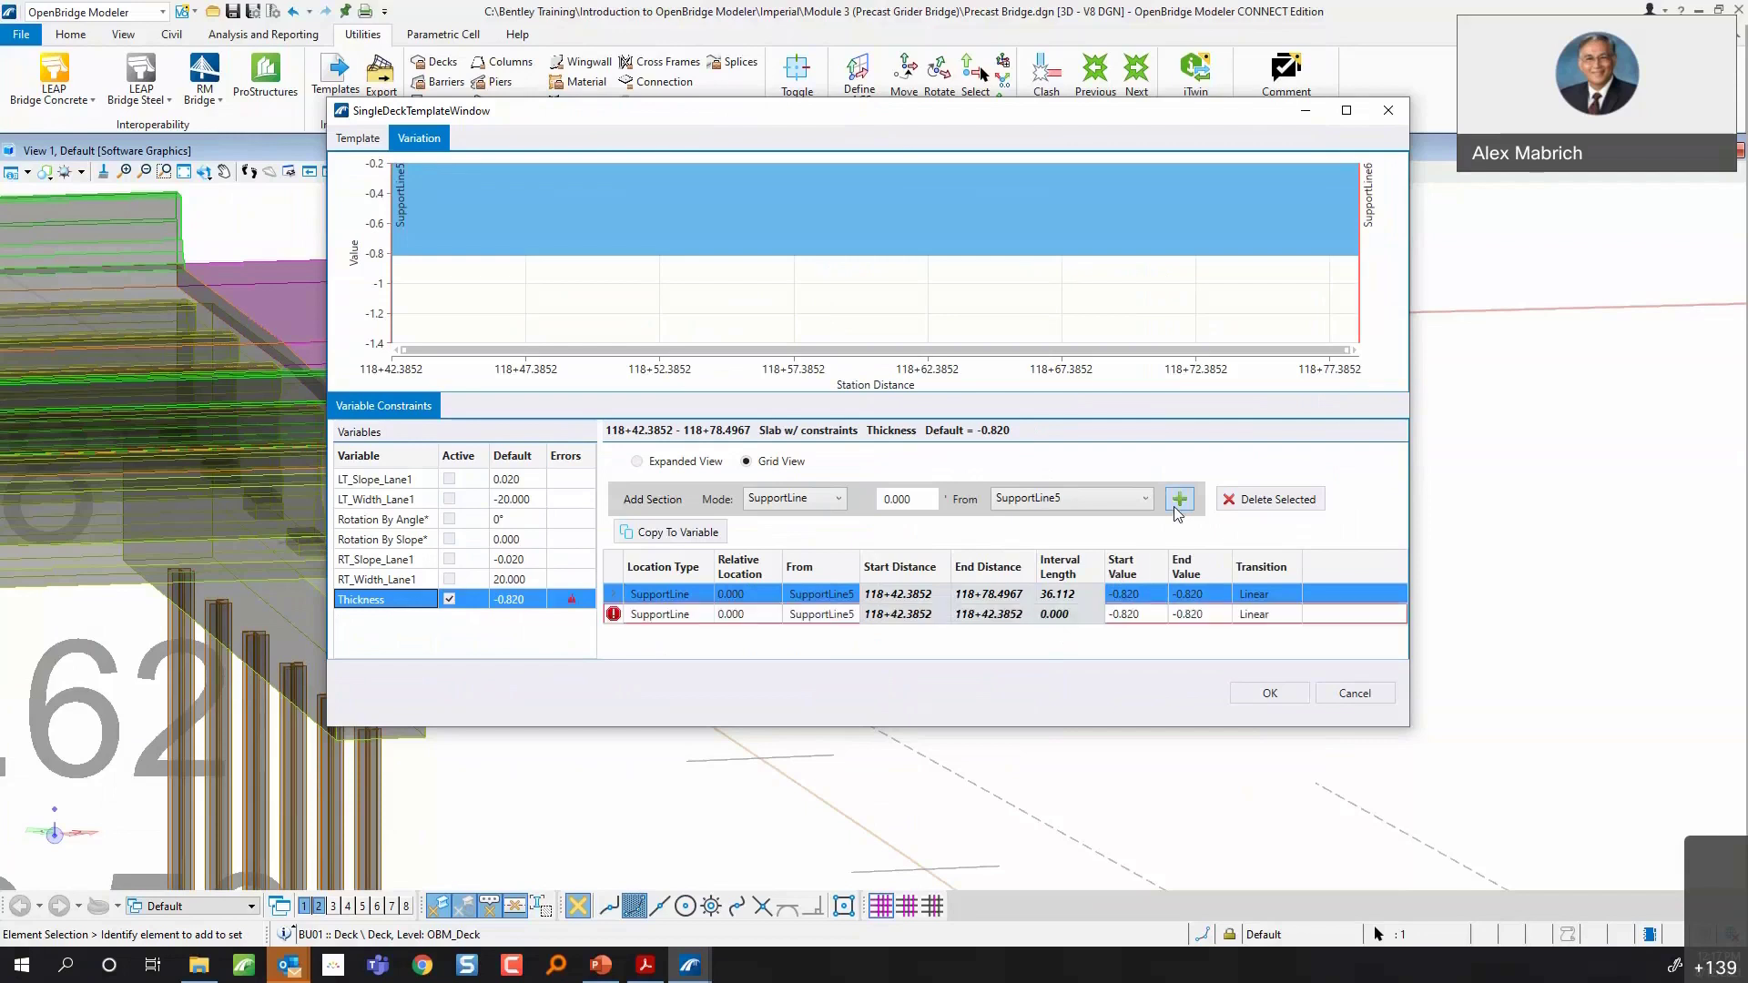
left_click(984, 596)
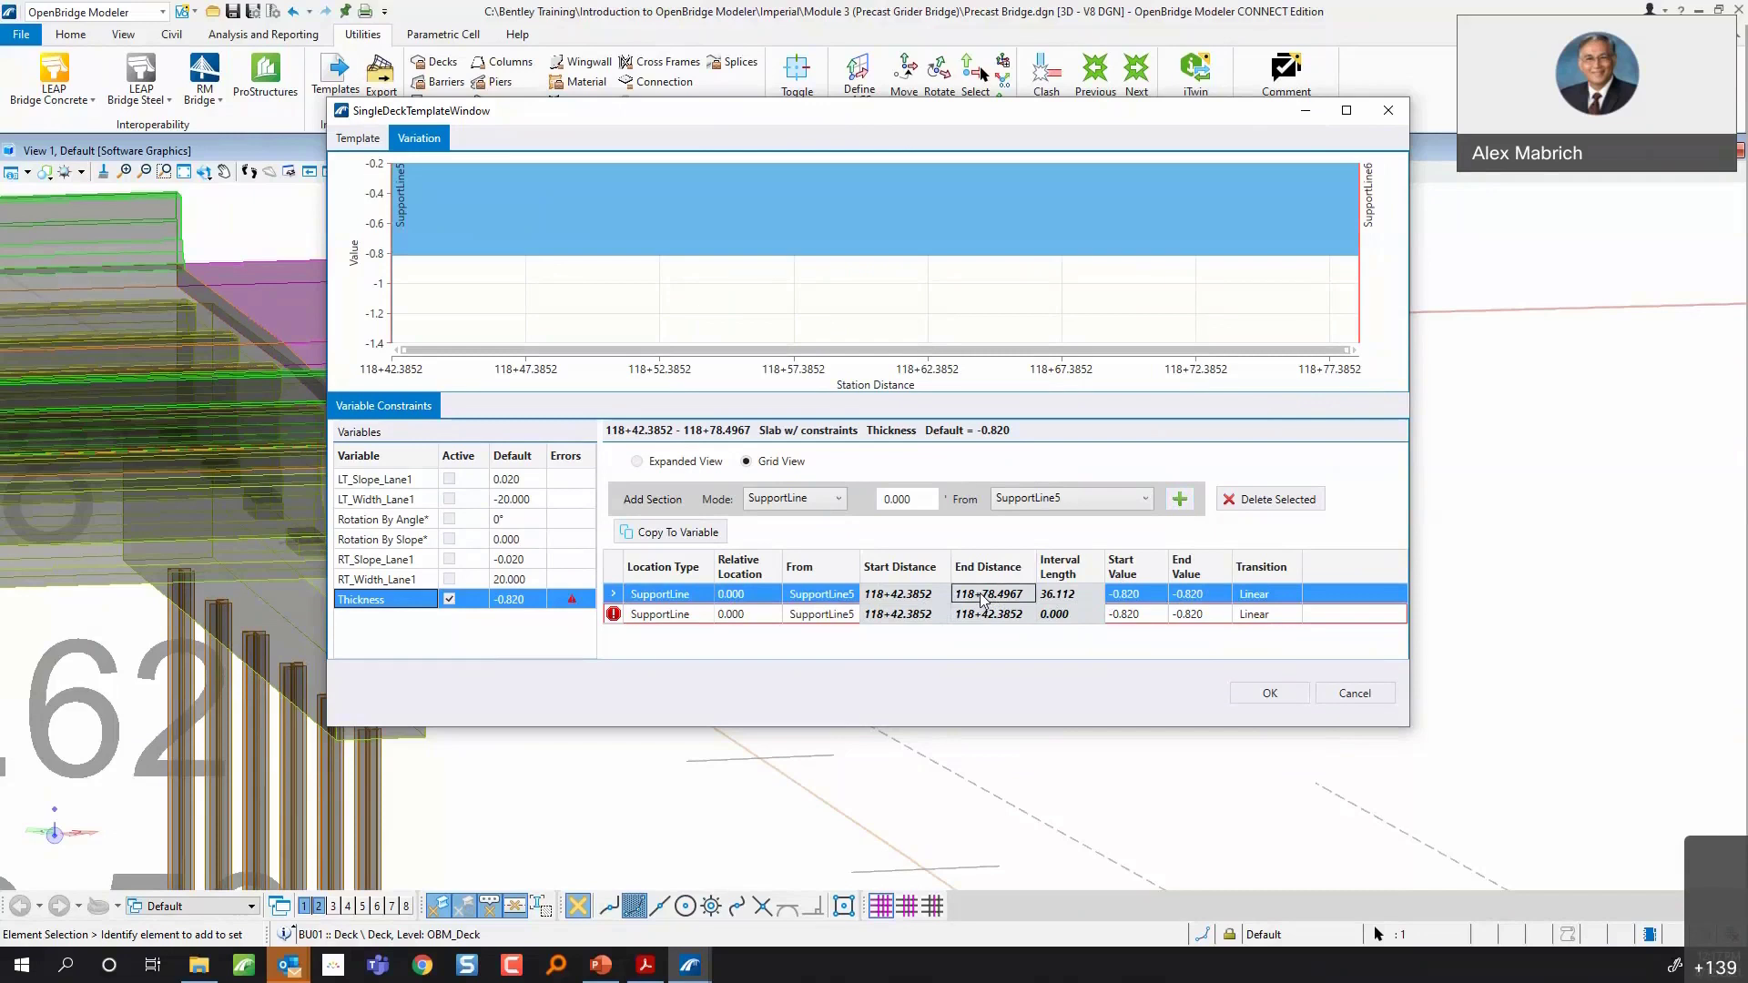
left_click(771, 600)
type("10")
key("Return")
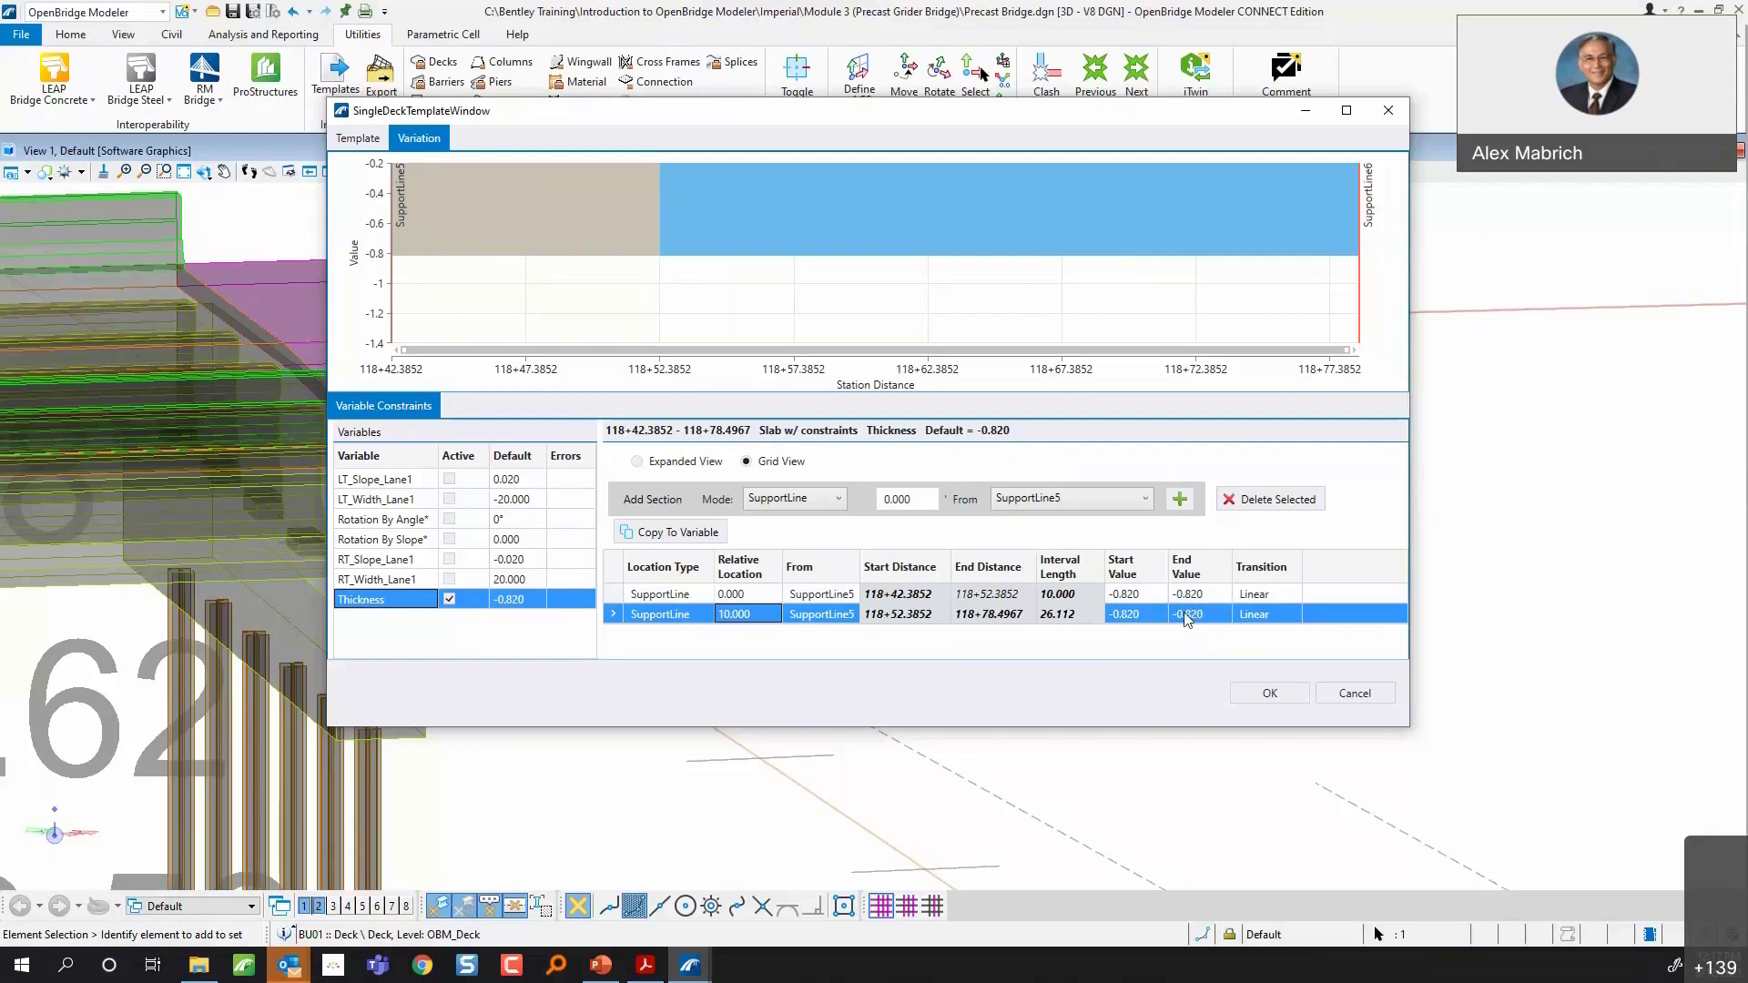
- Set both the start and end values of the first Thickness section to -1.08
double_click(1152, 596)
type("-1.08")
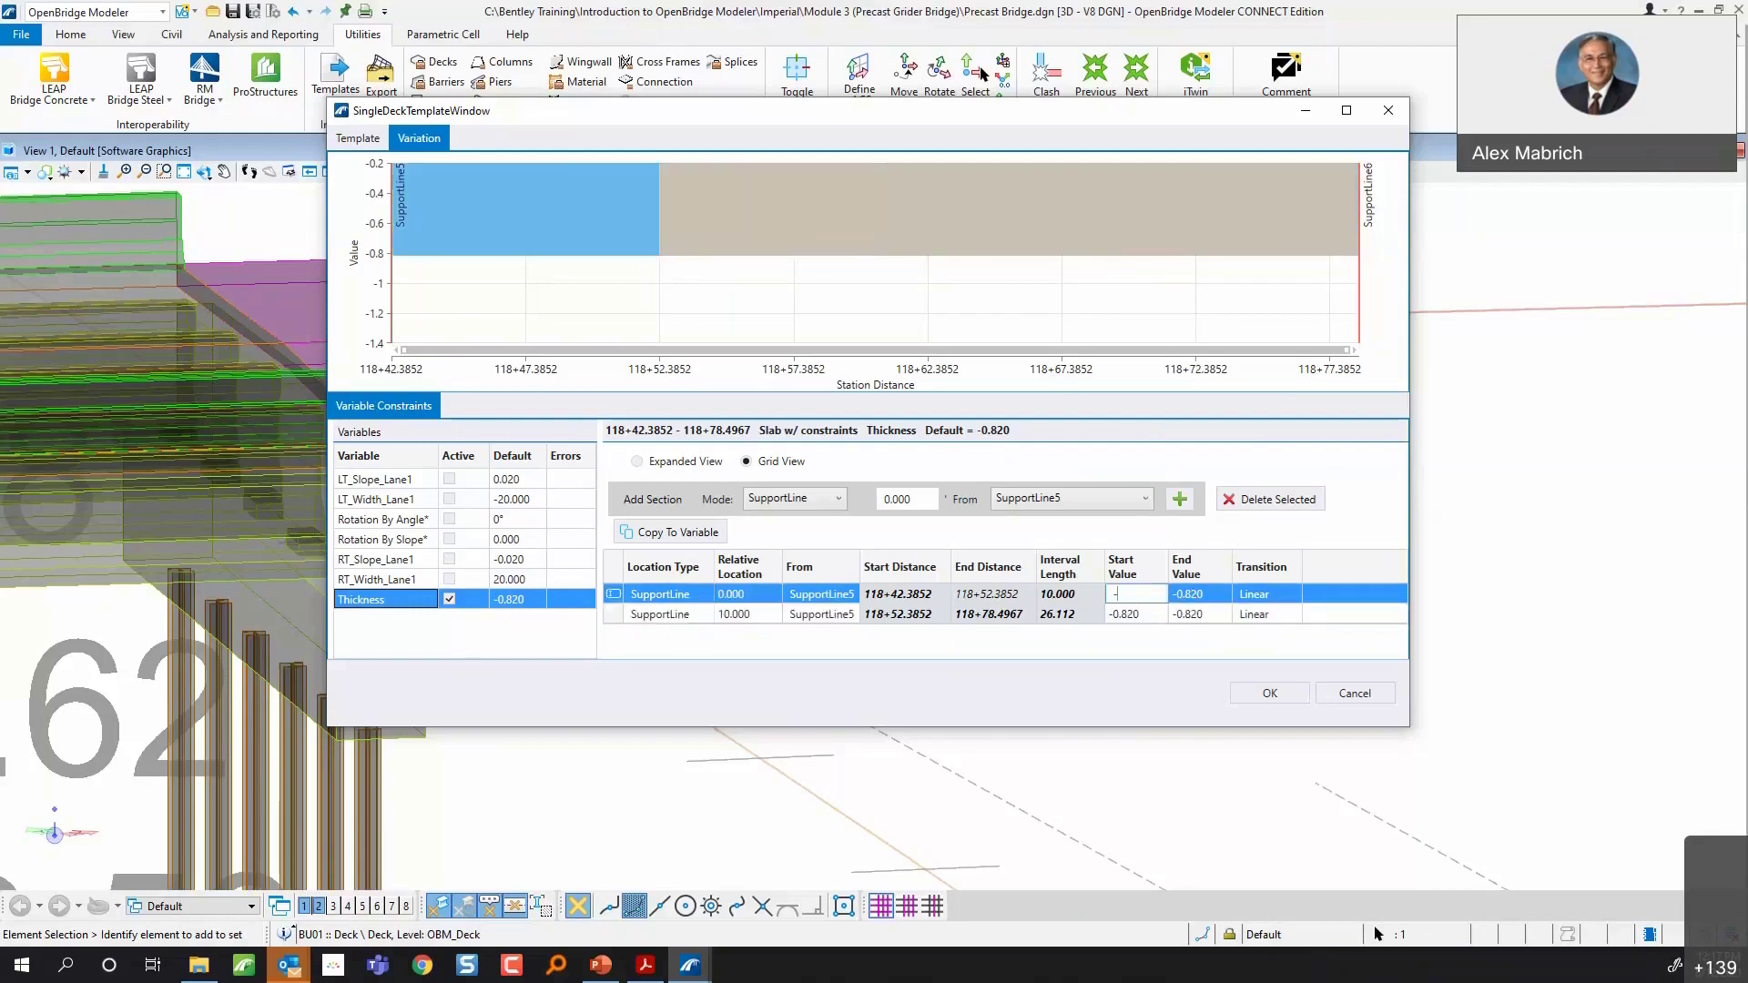
left_click(1188, 596)
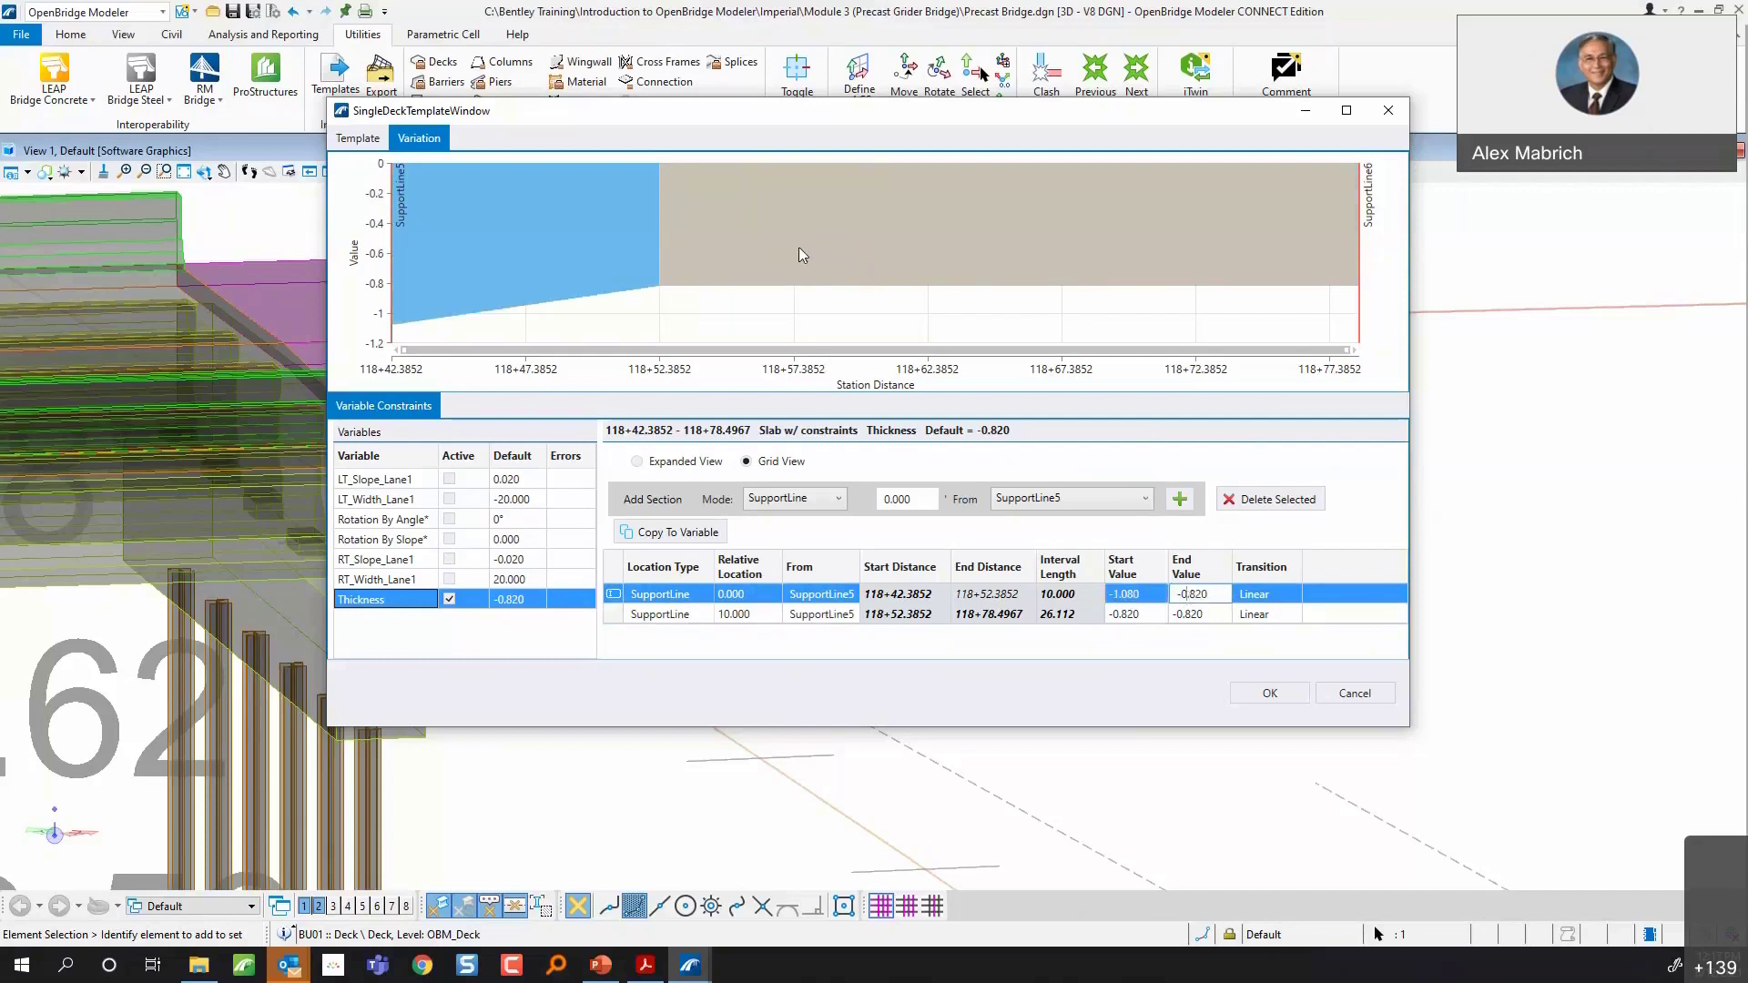
left_click_drag(1211, 594, 1149, 601)
type("-1.08")
key("Return")
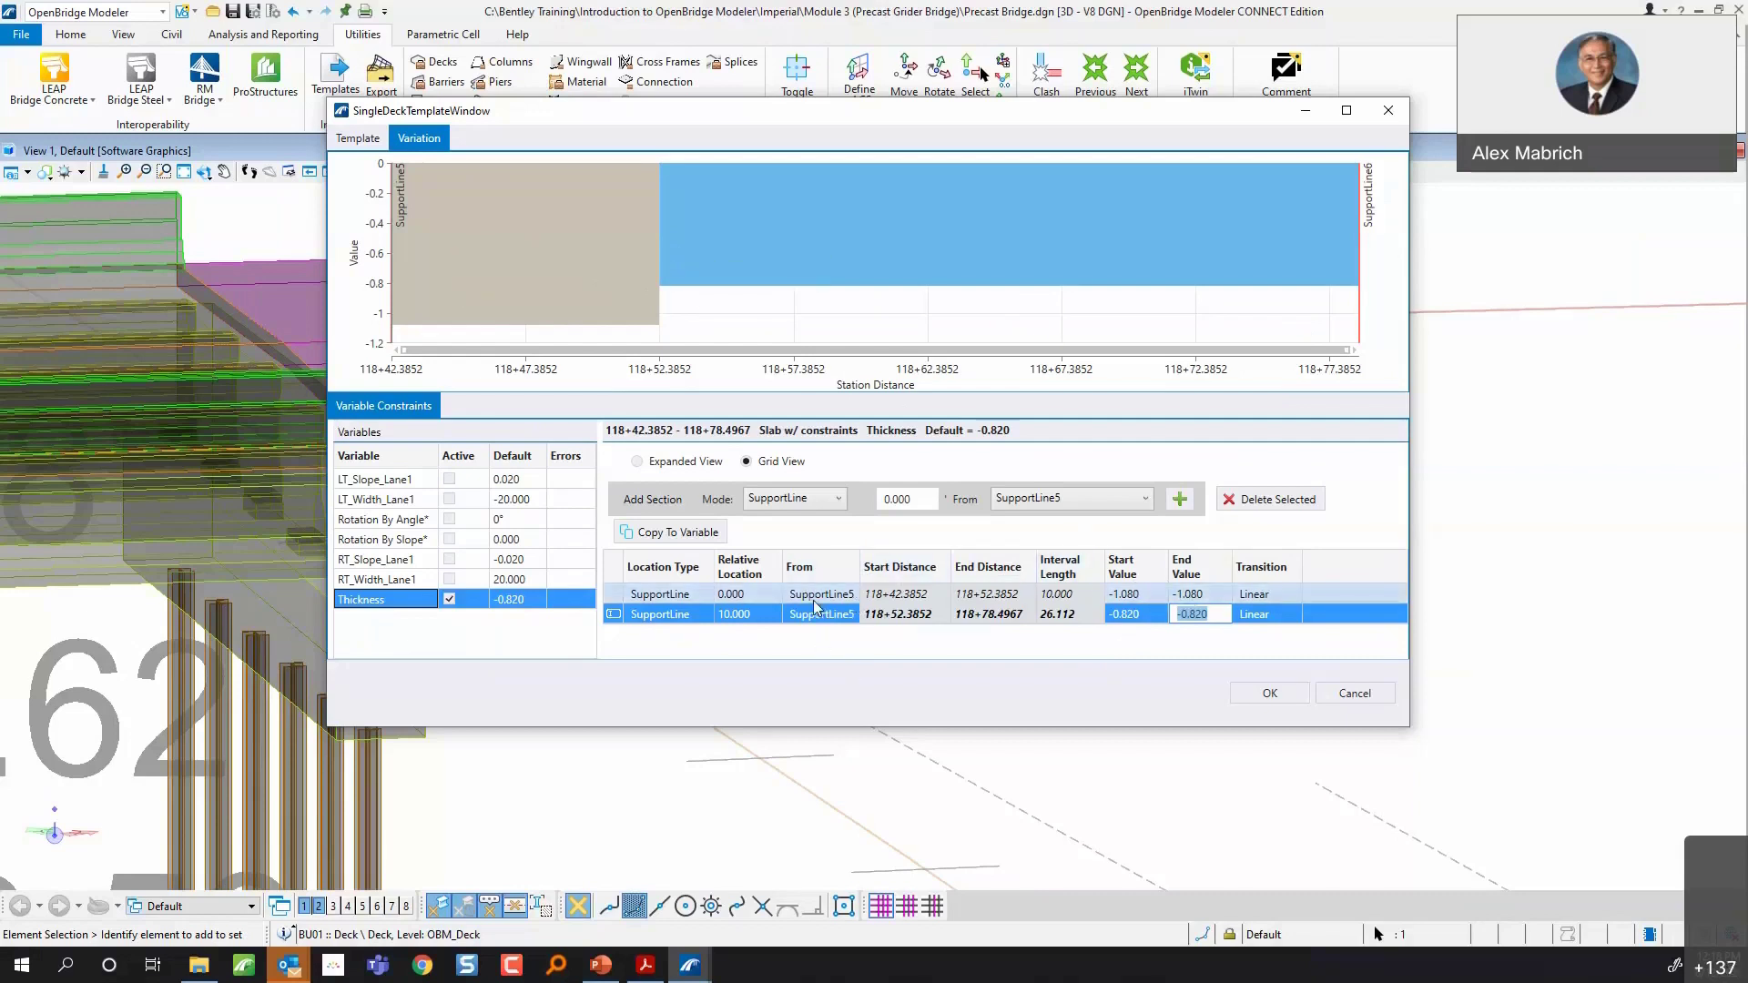
- Set the second Thickness section's relative location to 15 feet from SupportLine5 and apply the thickness variation to the slab
left_click(754, 619)
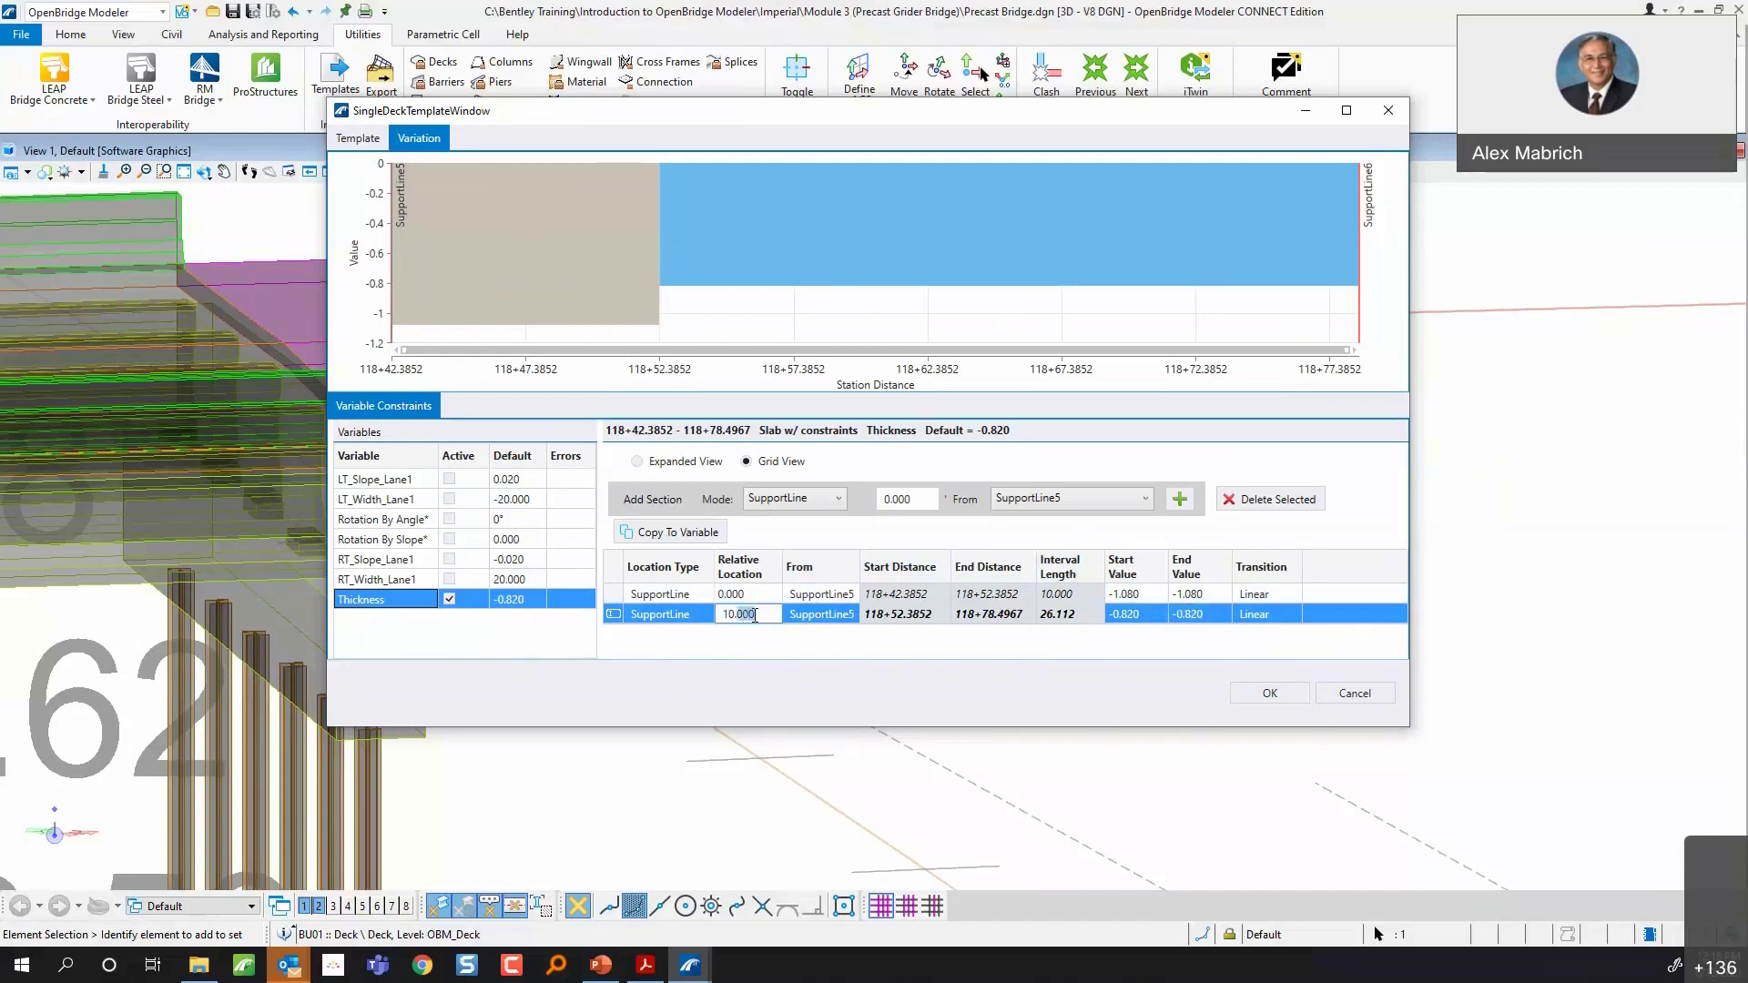
left_click_drag(756, 613, 682, 620)
type("15")
key("Tab")
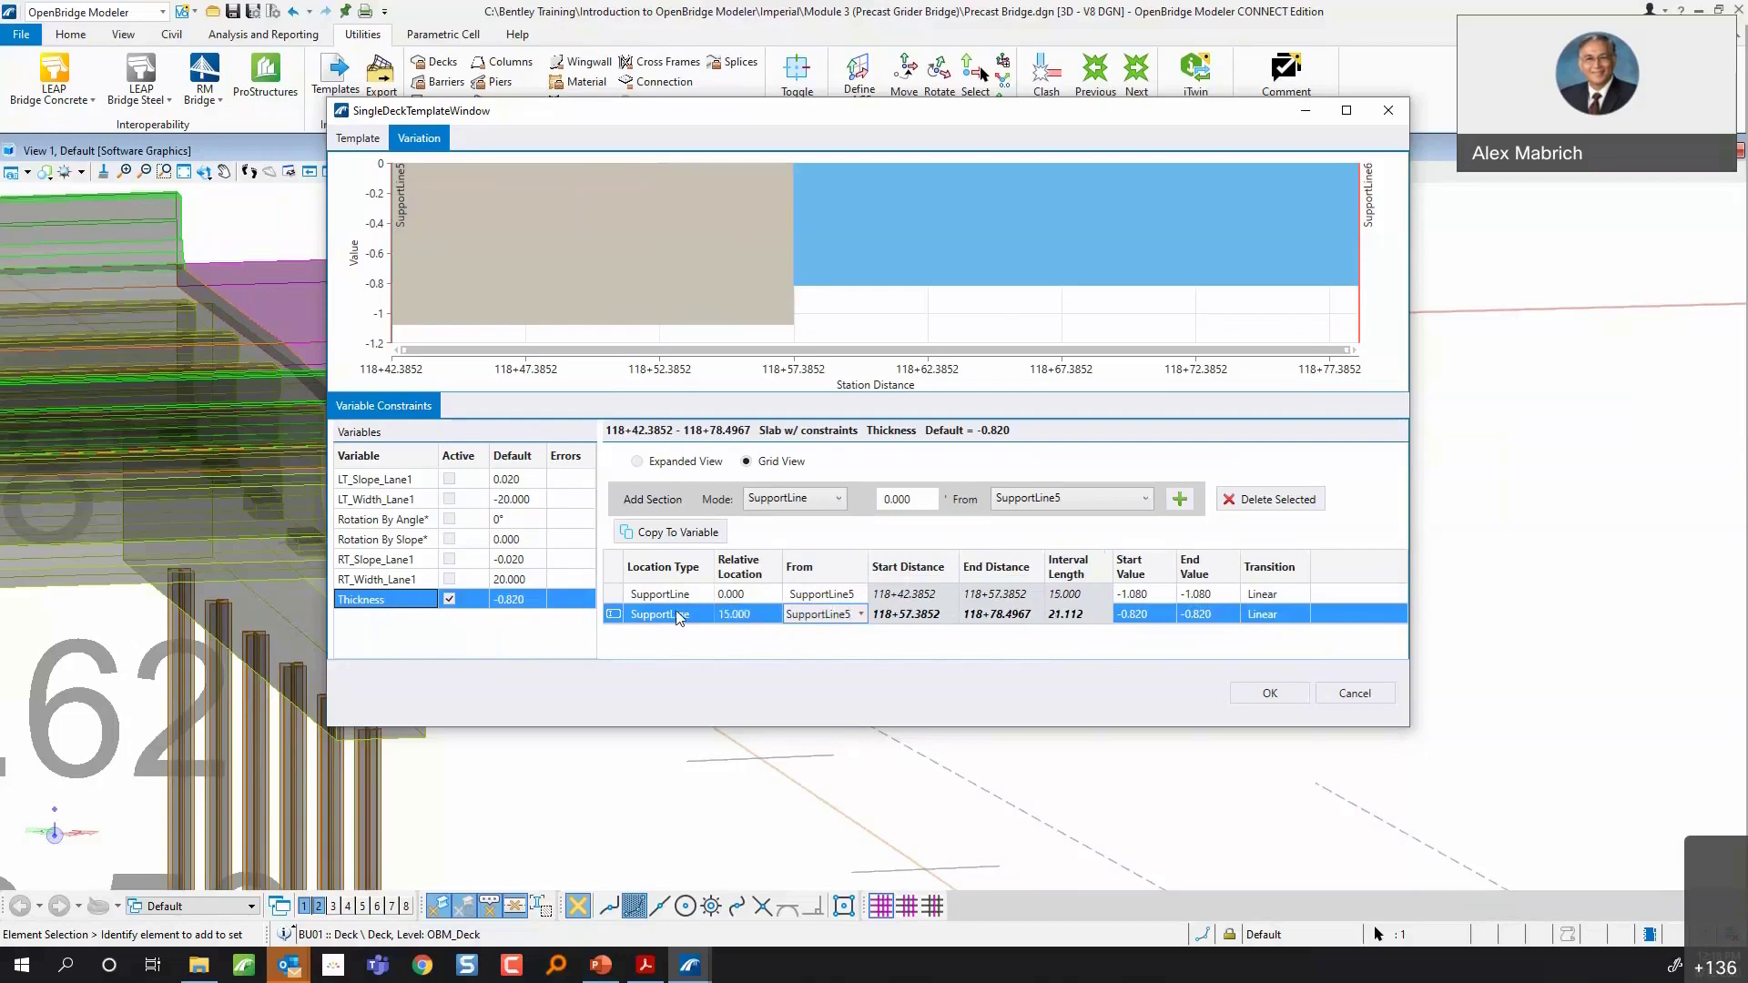
left_click(1287, 706)
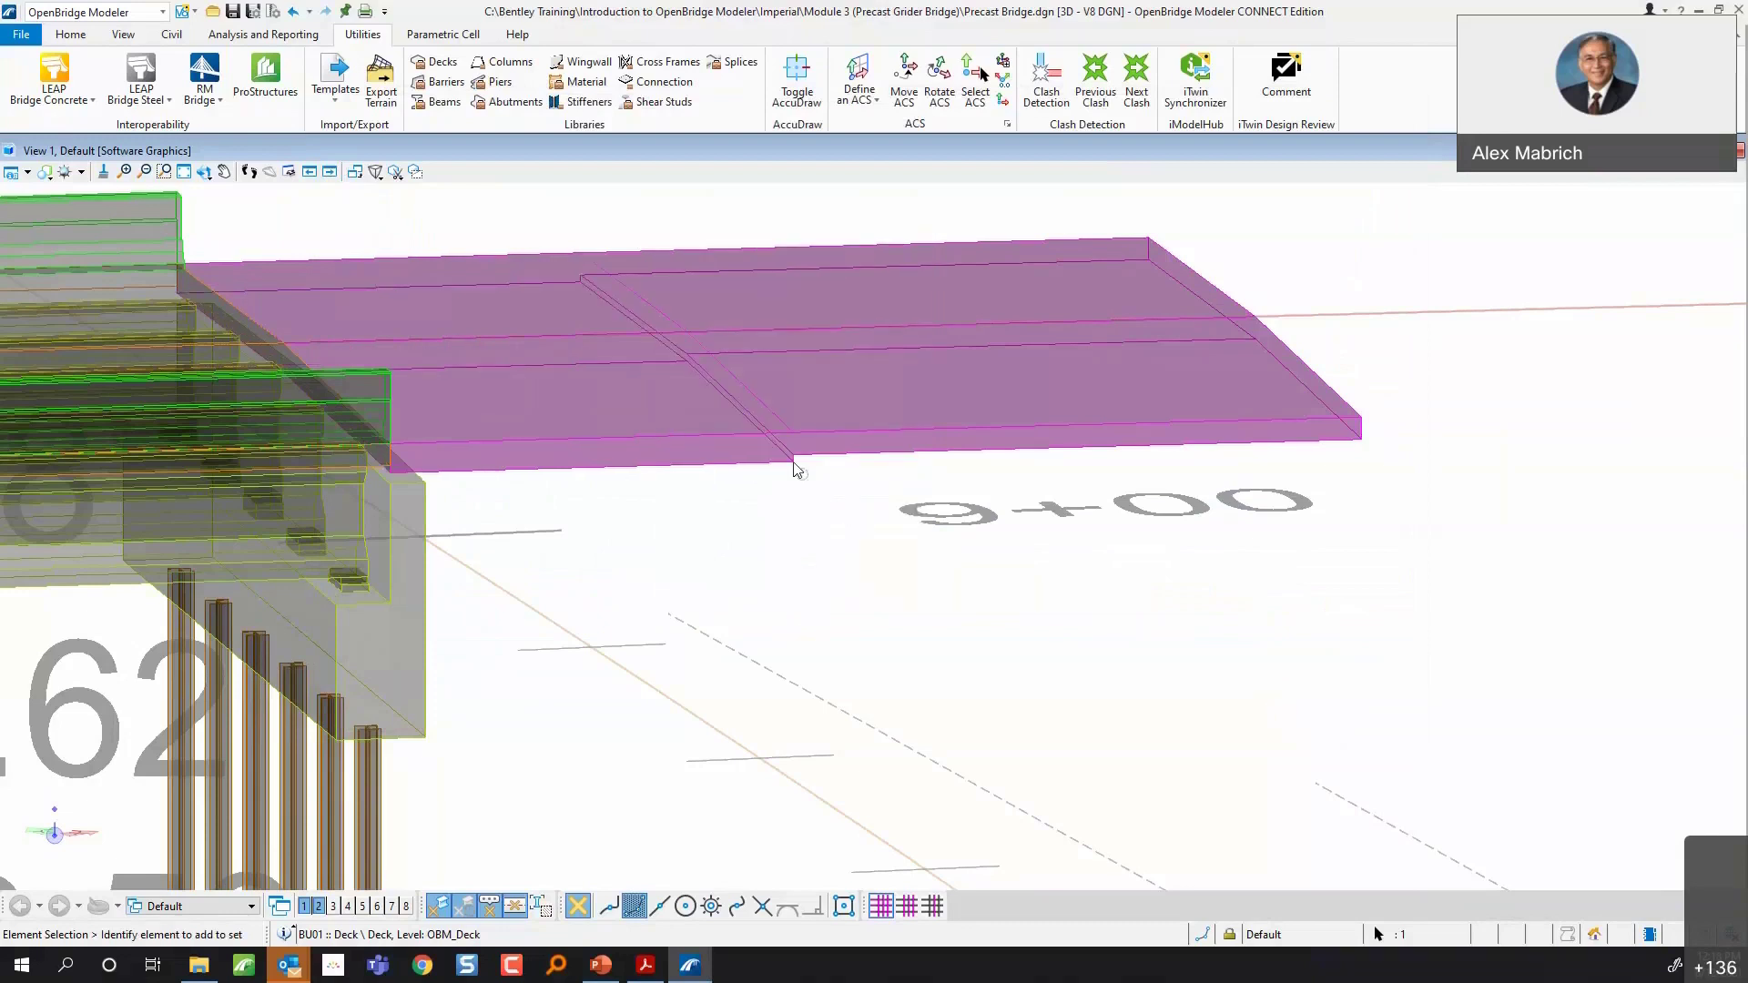
- Set the end abutment's BackWall Vertical Offset to -1.083
left_click(755, 452)
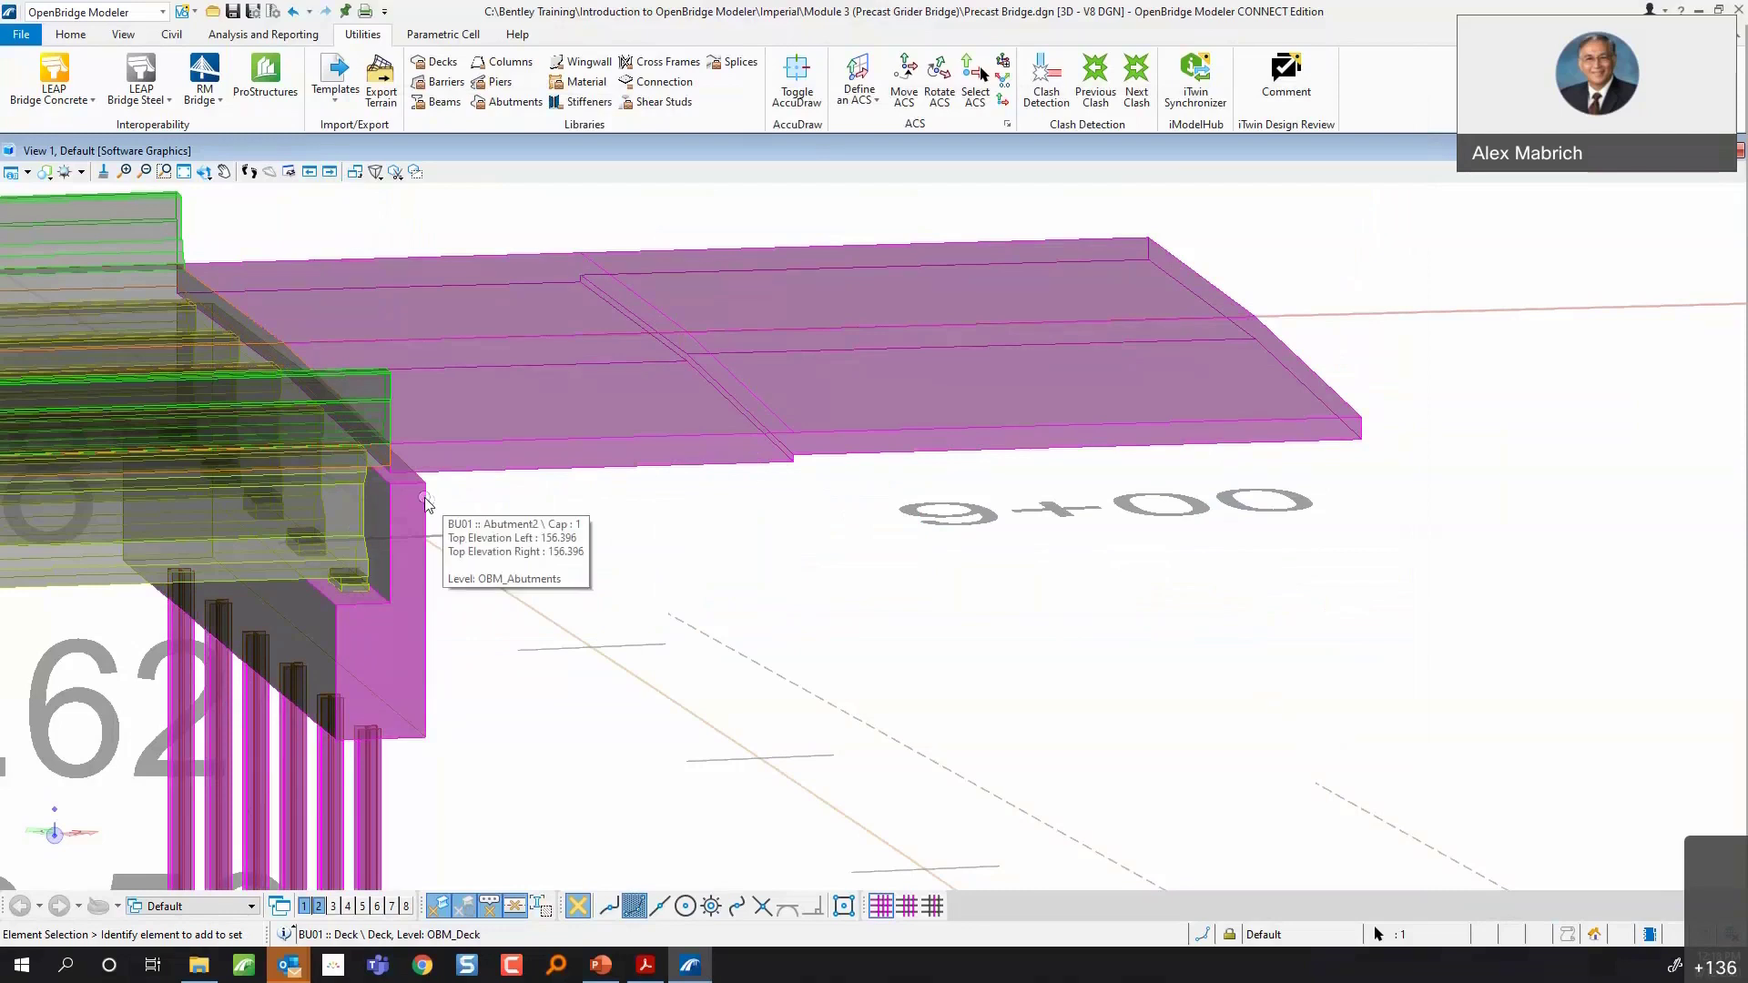
left_click(424, 498)
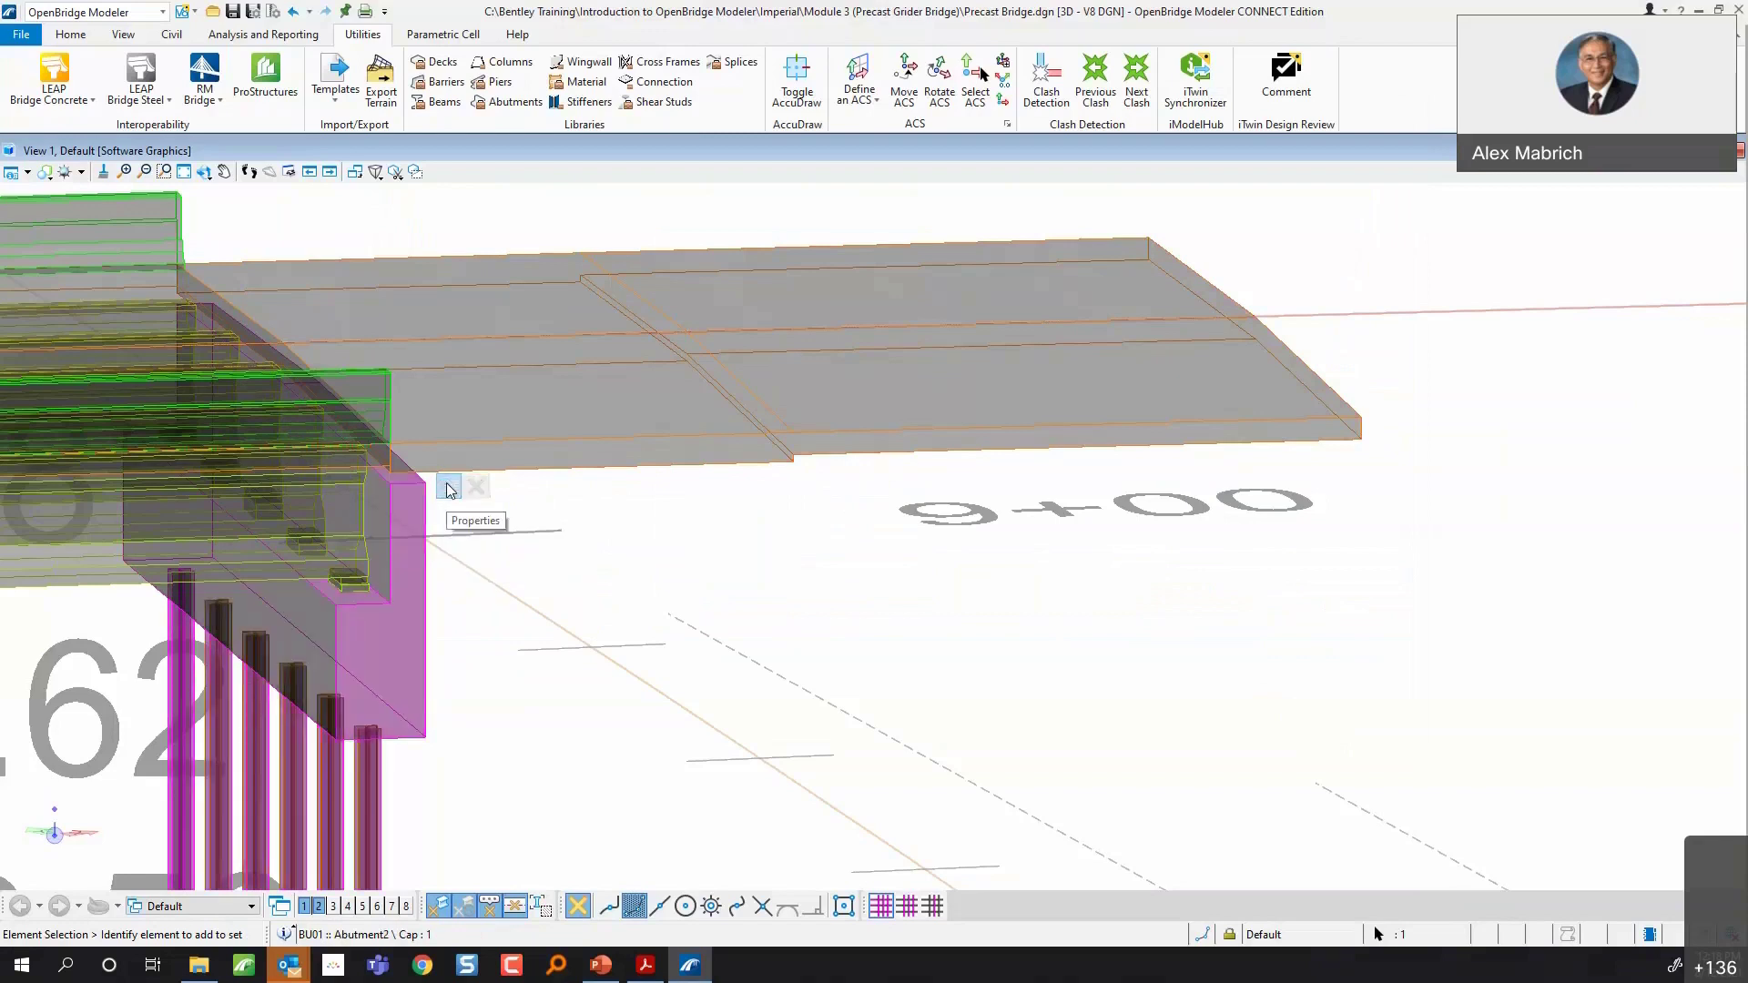
left_click(449, 489)
left_click(667, 402)
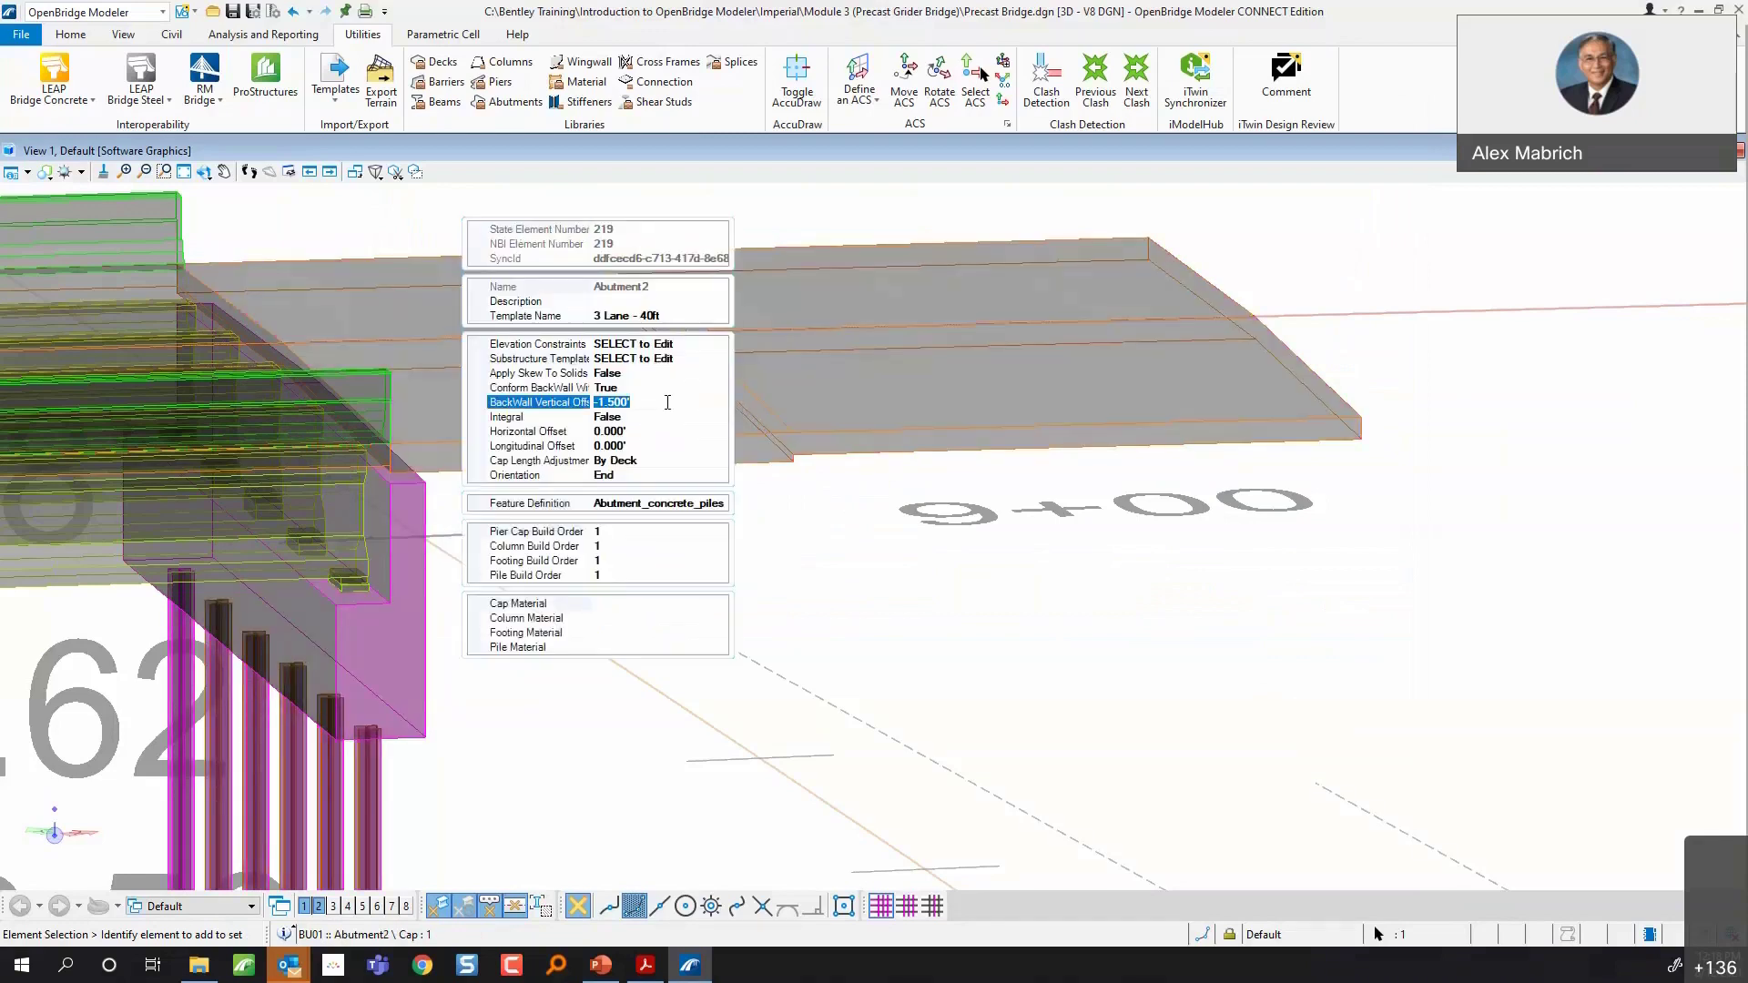
type("-1.083")
key("Return")
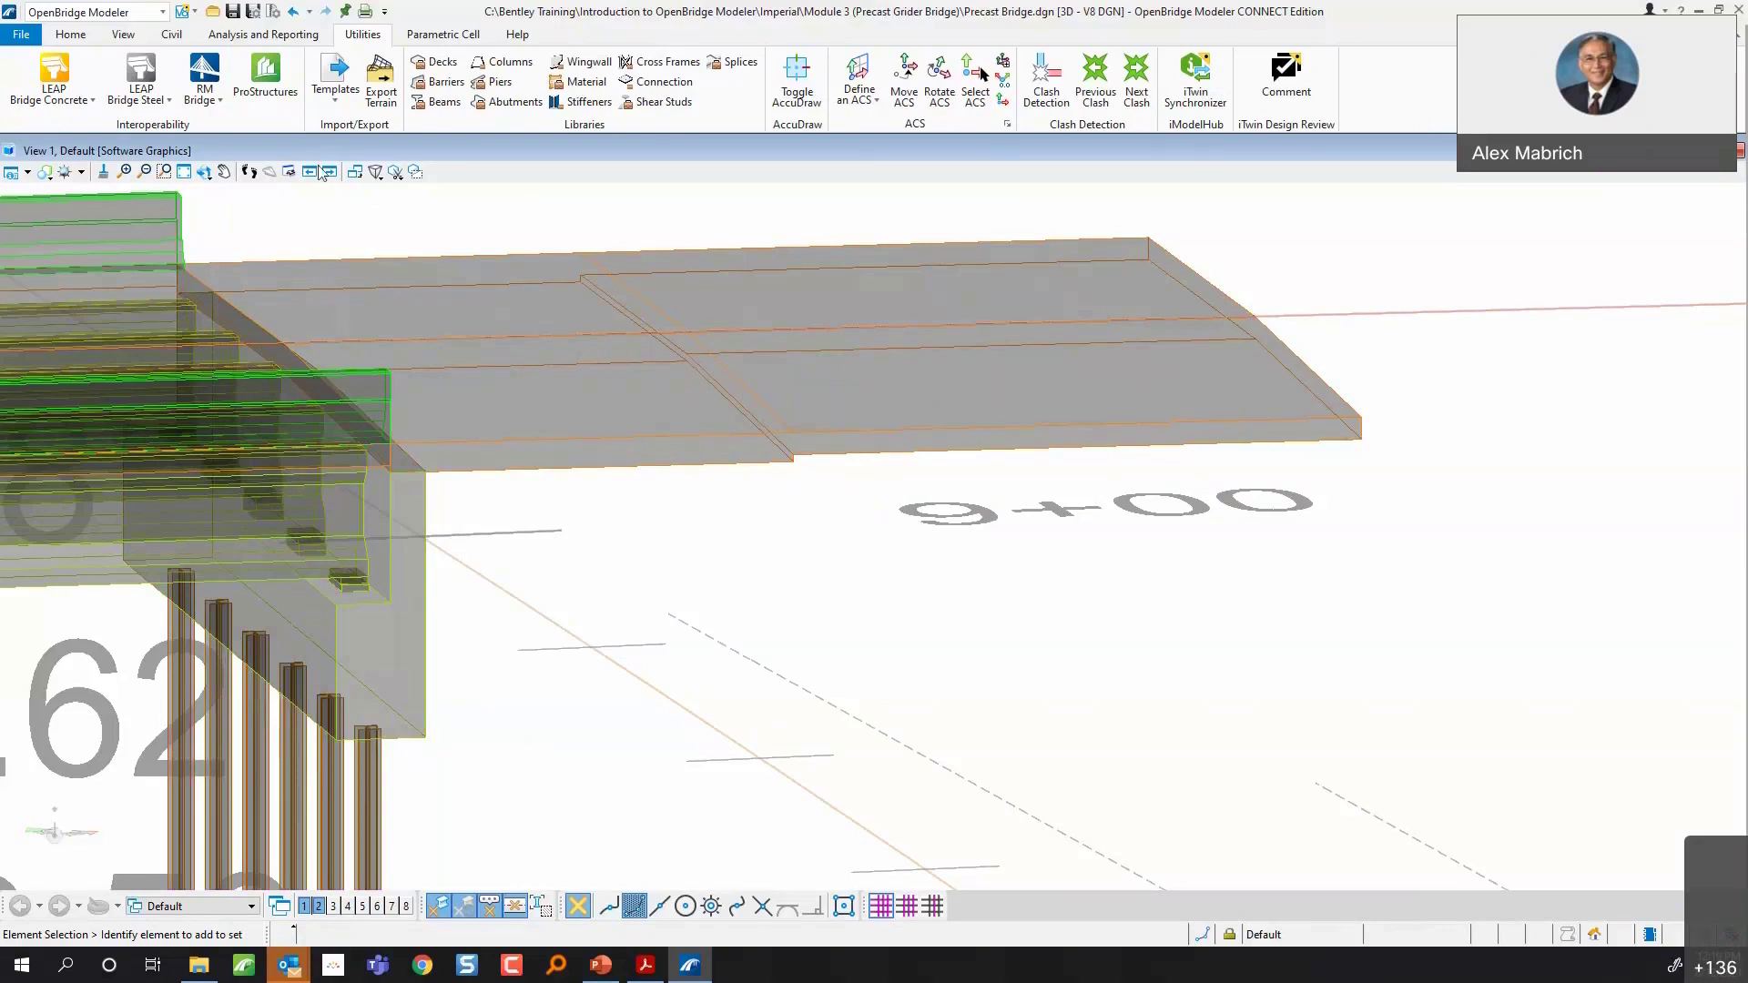
- Examine the end abutment's cap elevation constraints, trying the Level and Parallel to deck options for the top slope
left_click(202, 173)
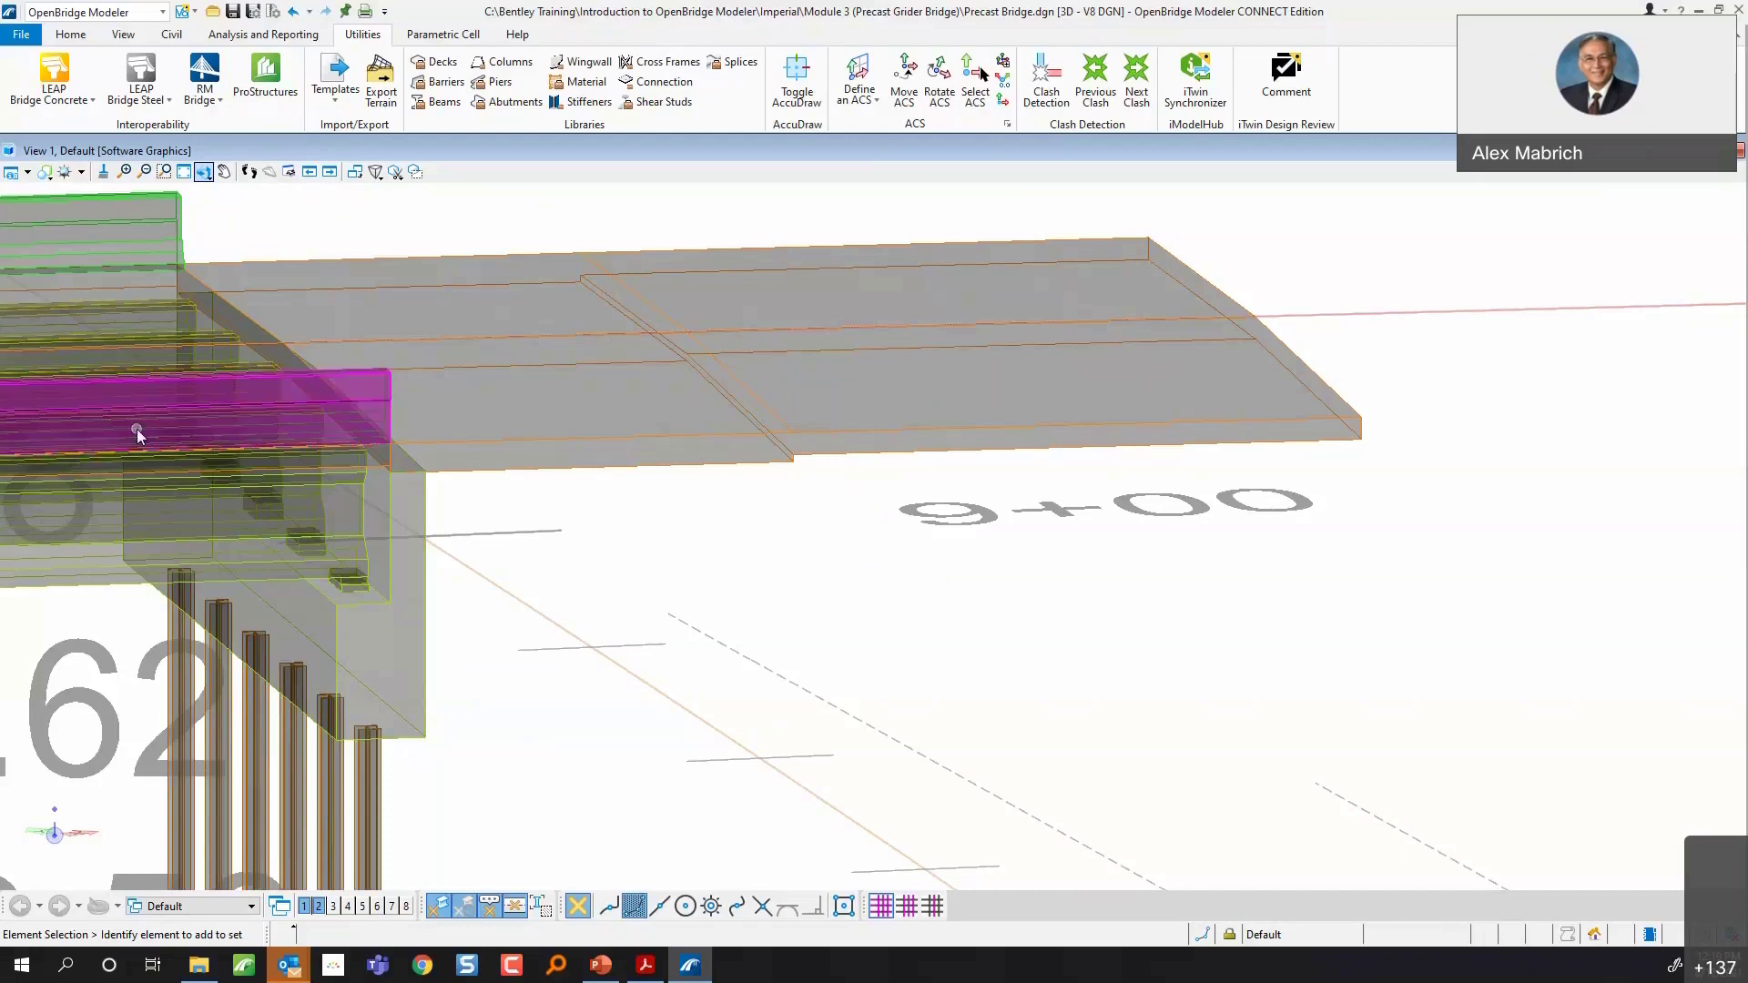
left_click(430, 499)
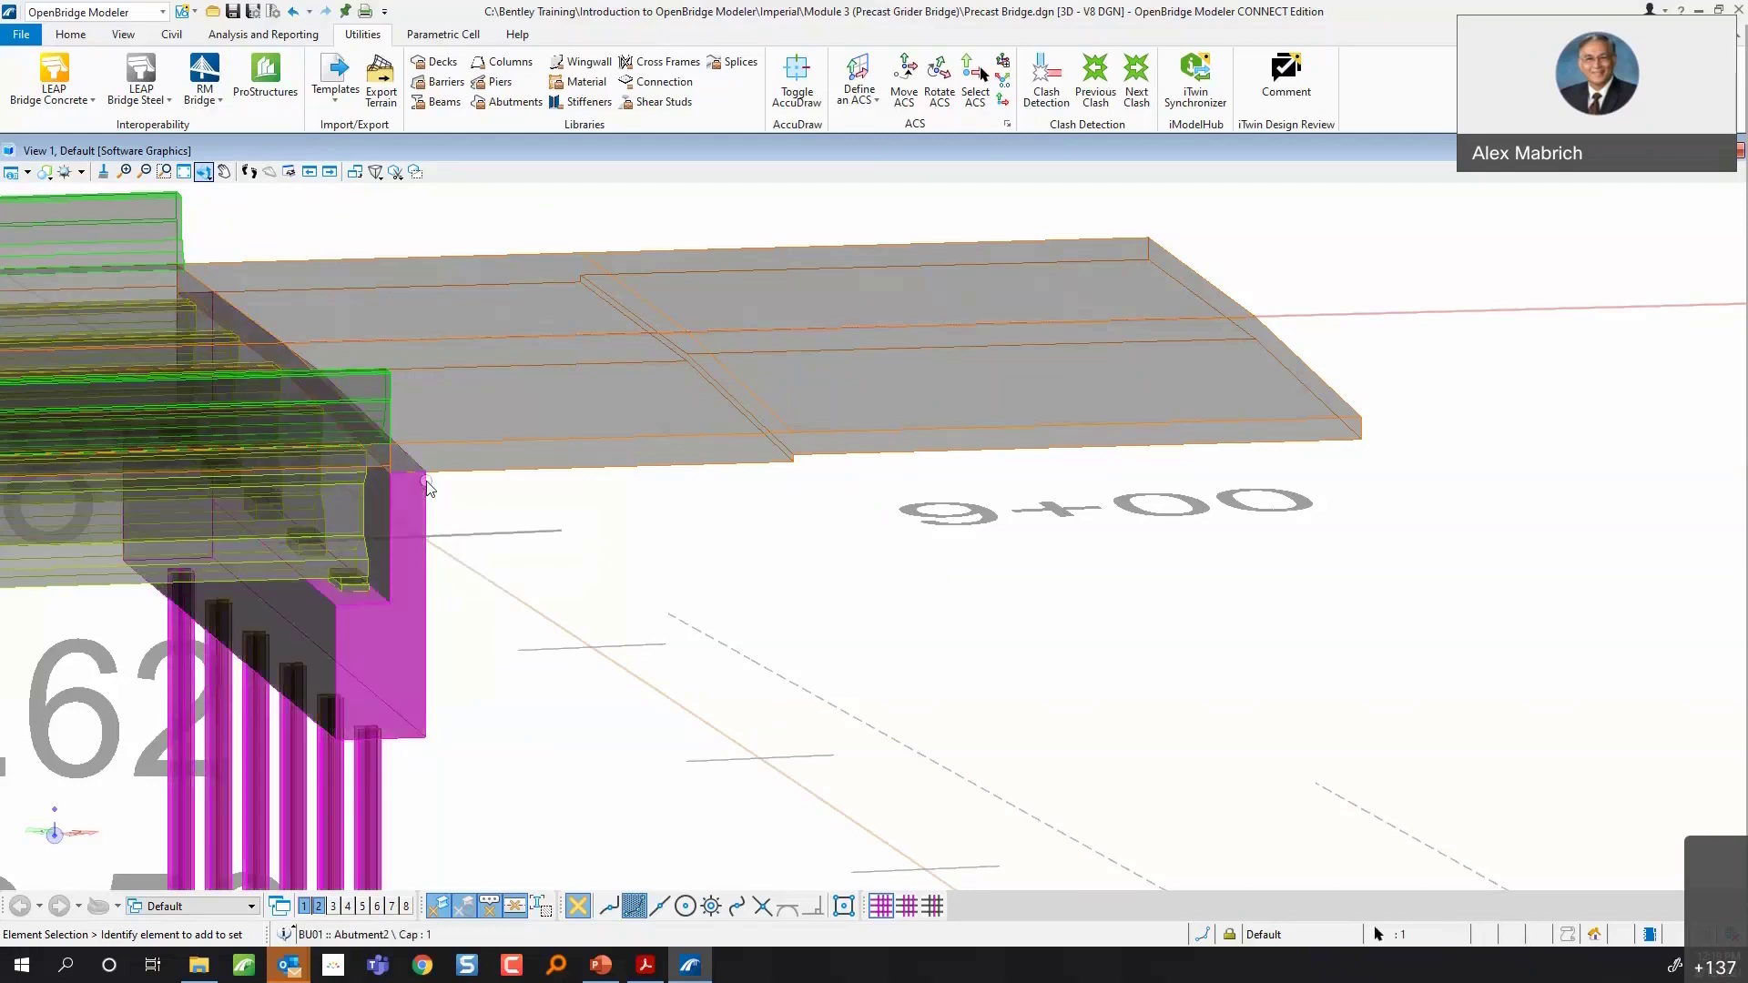
left_click(443, 472)
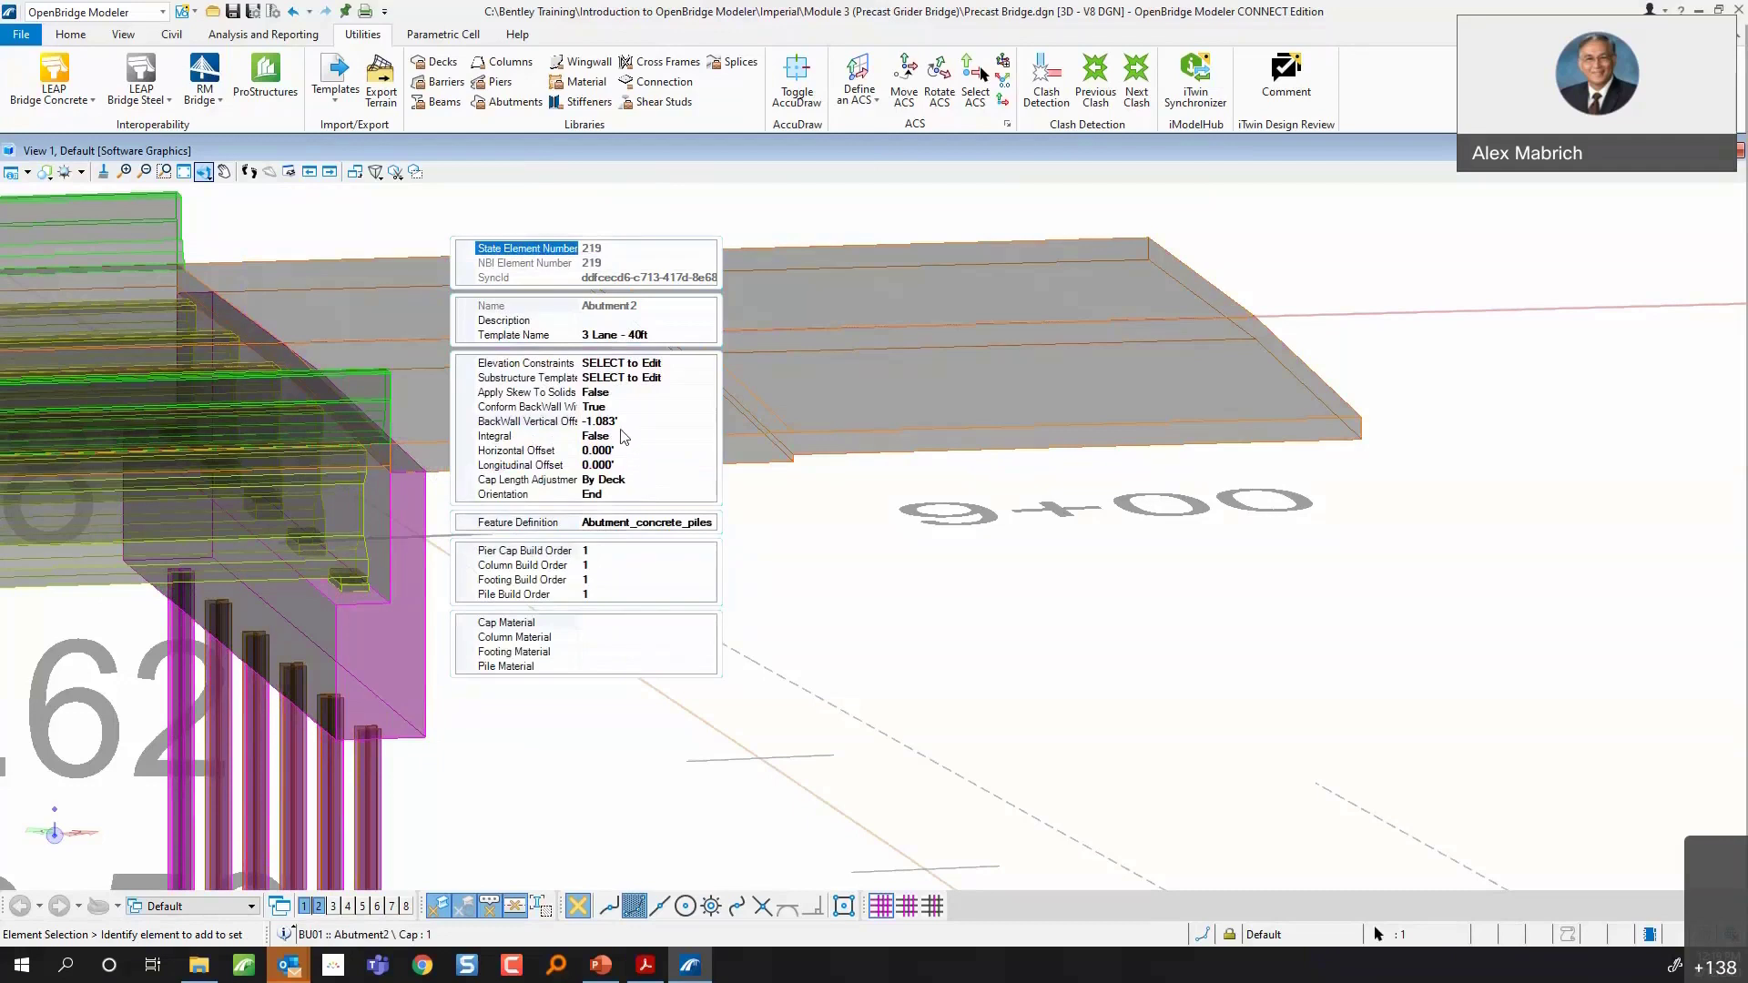
left_click(678, 364)
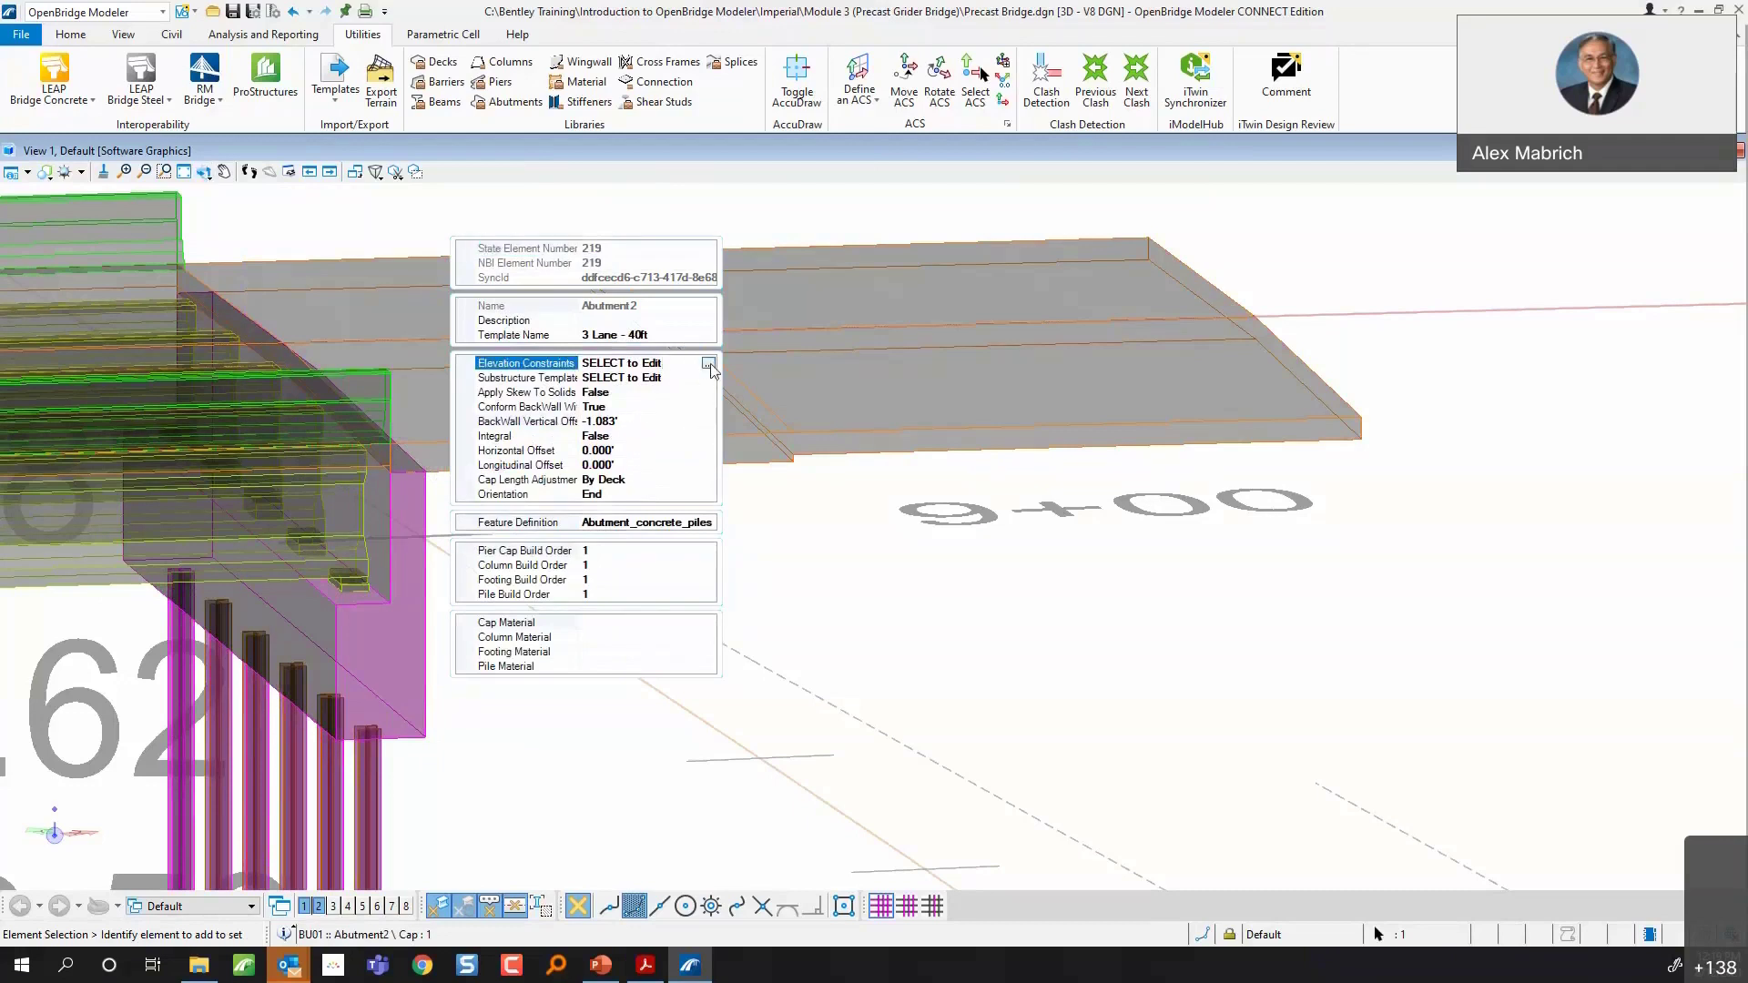
left_click(708, 364)
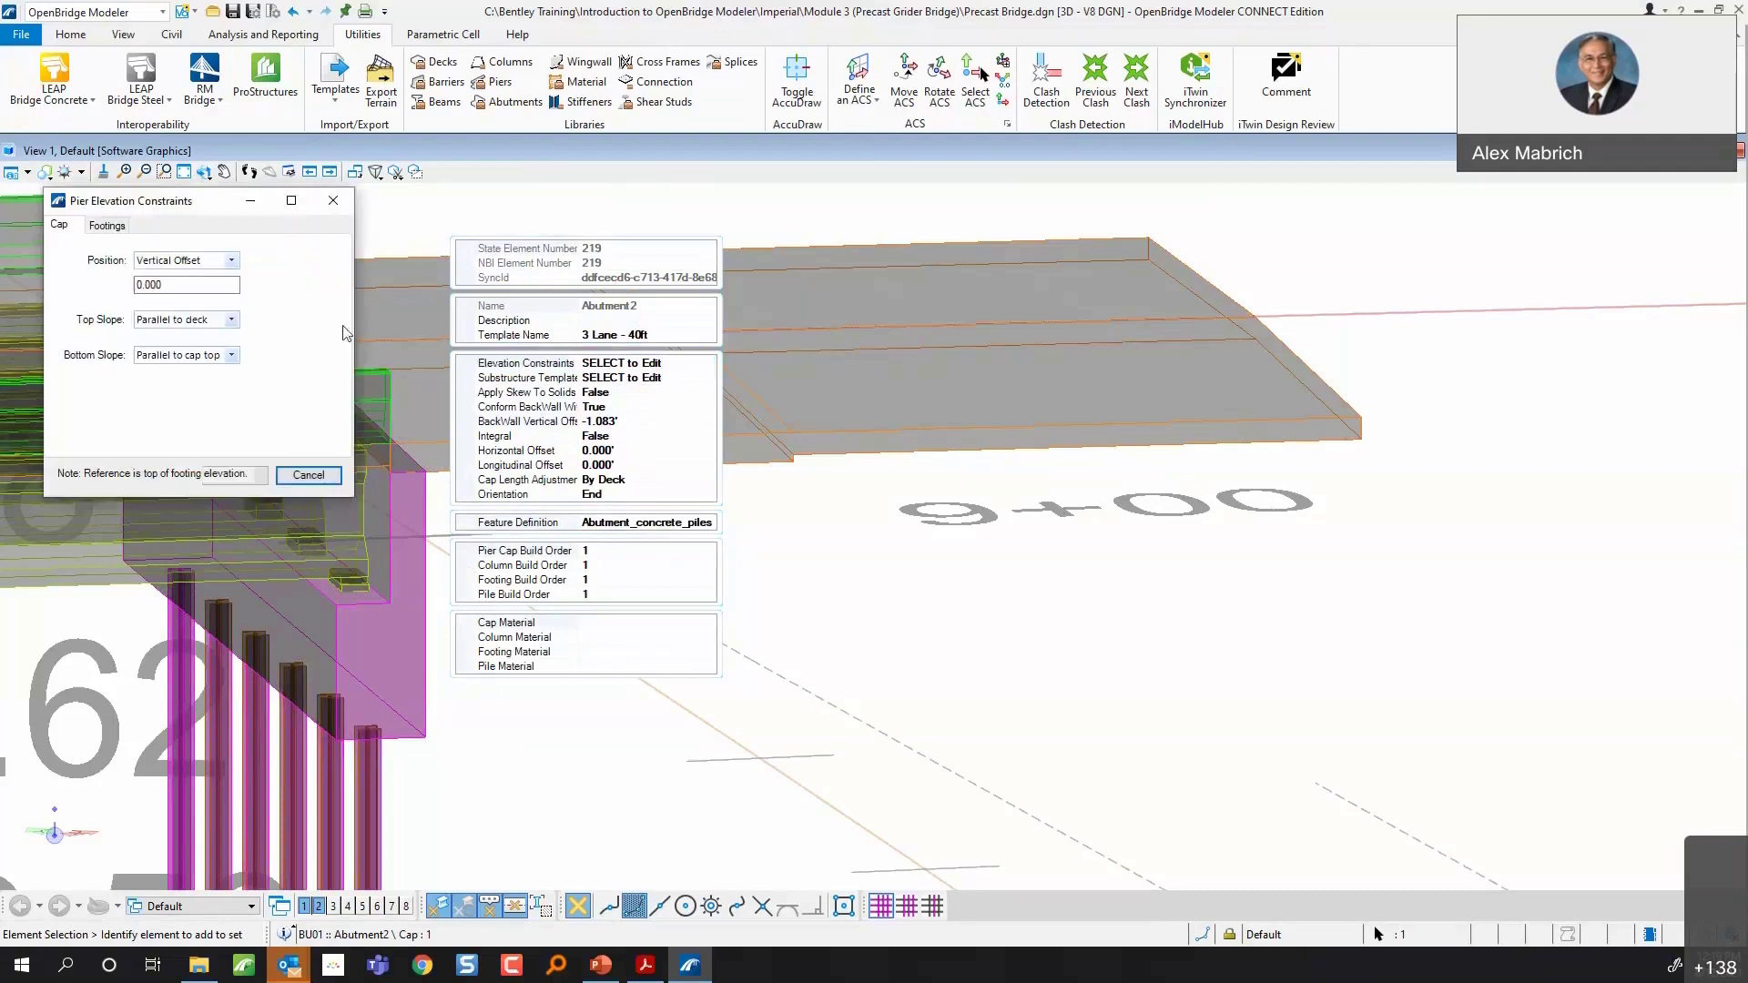
left_click(233, 320)
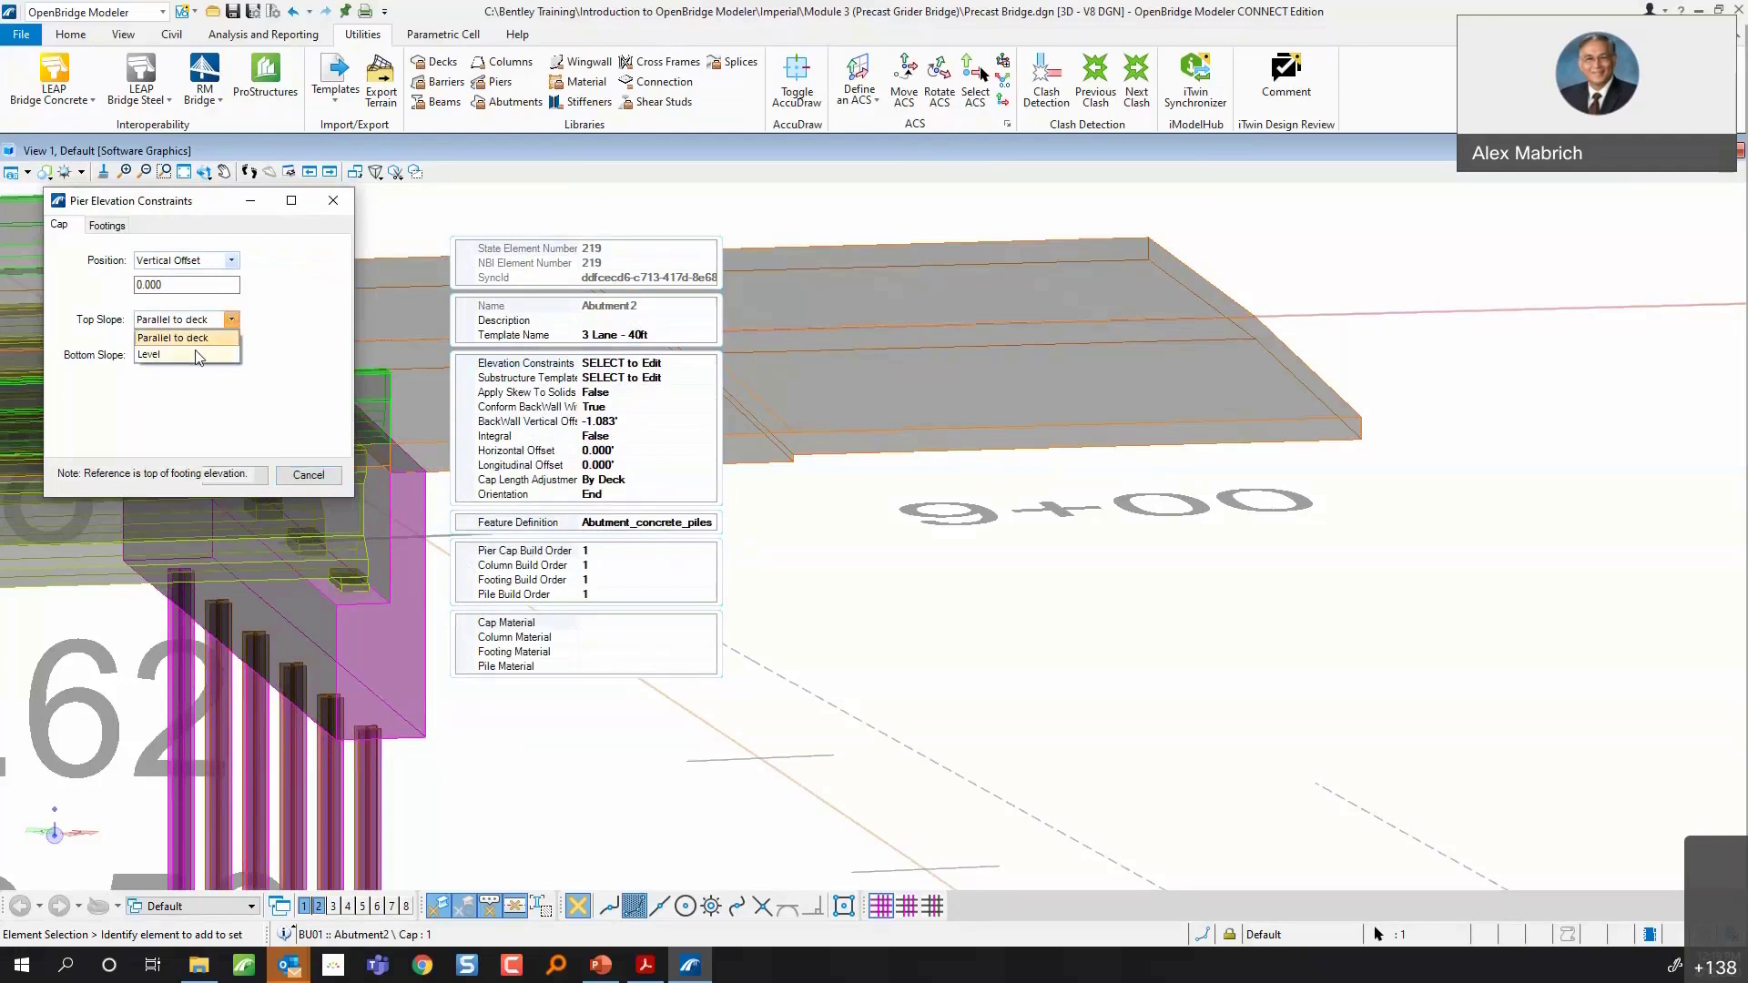
left_click(196, 354)
left_click(233, 320)
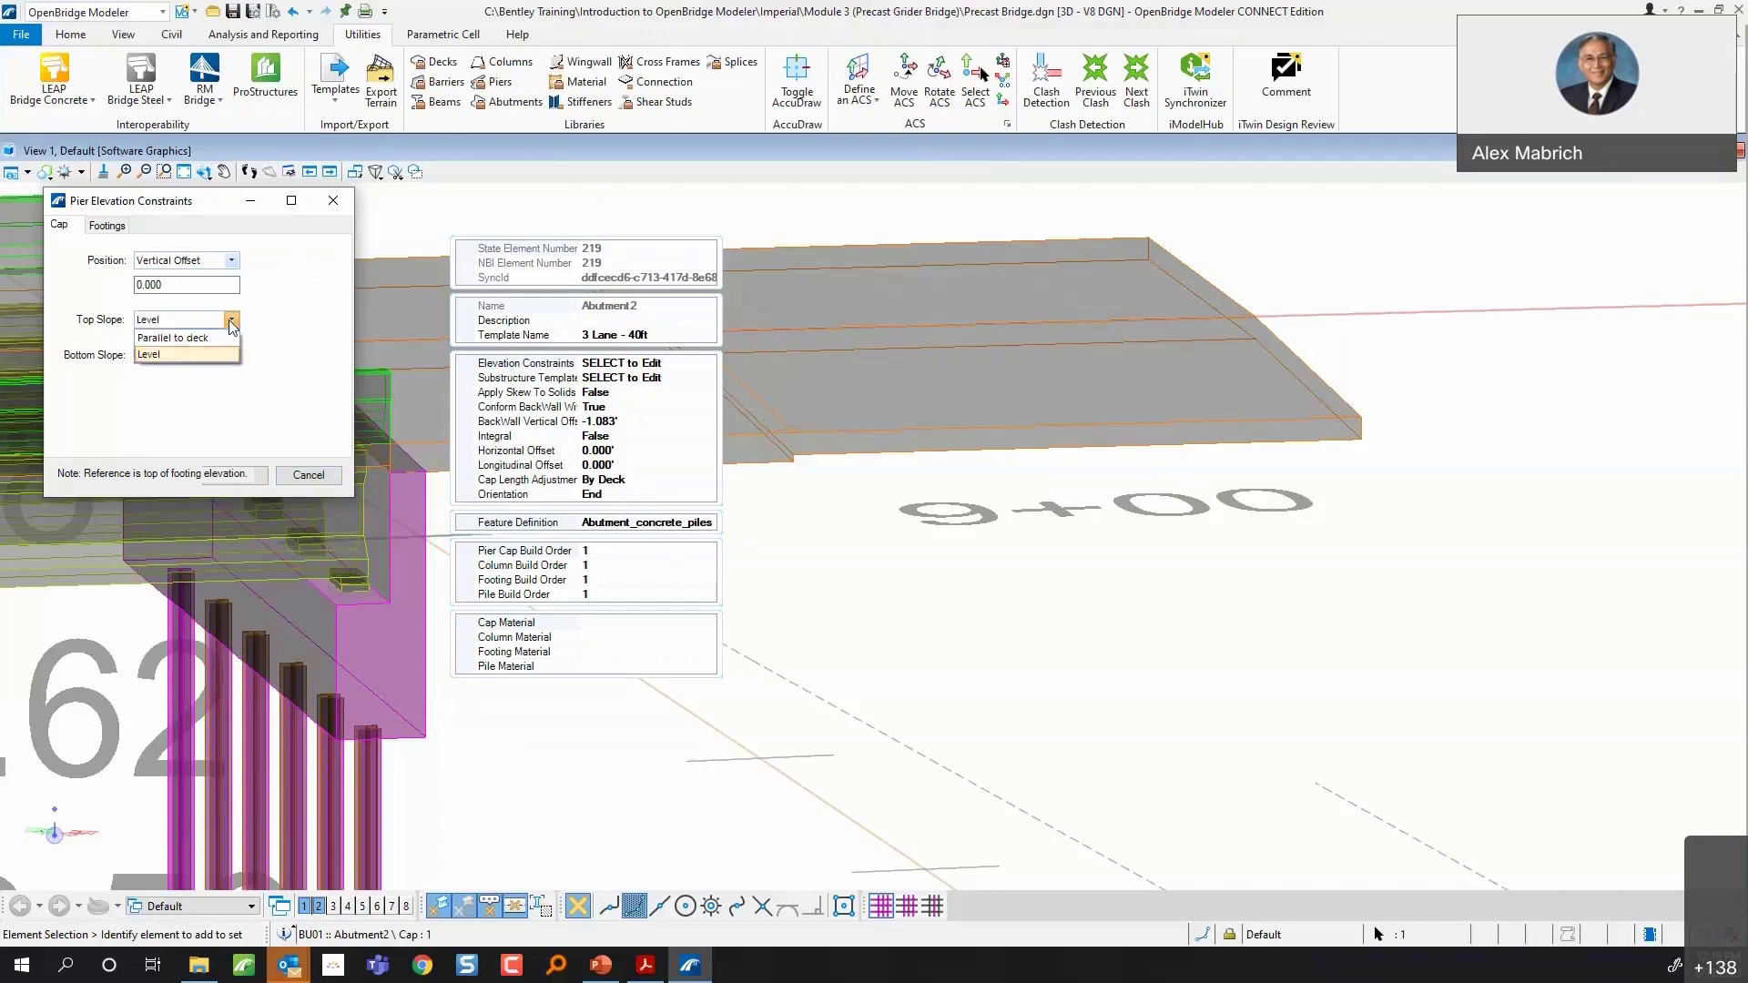
left_click(177, 337)
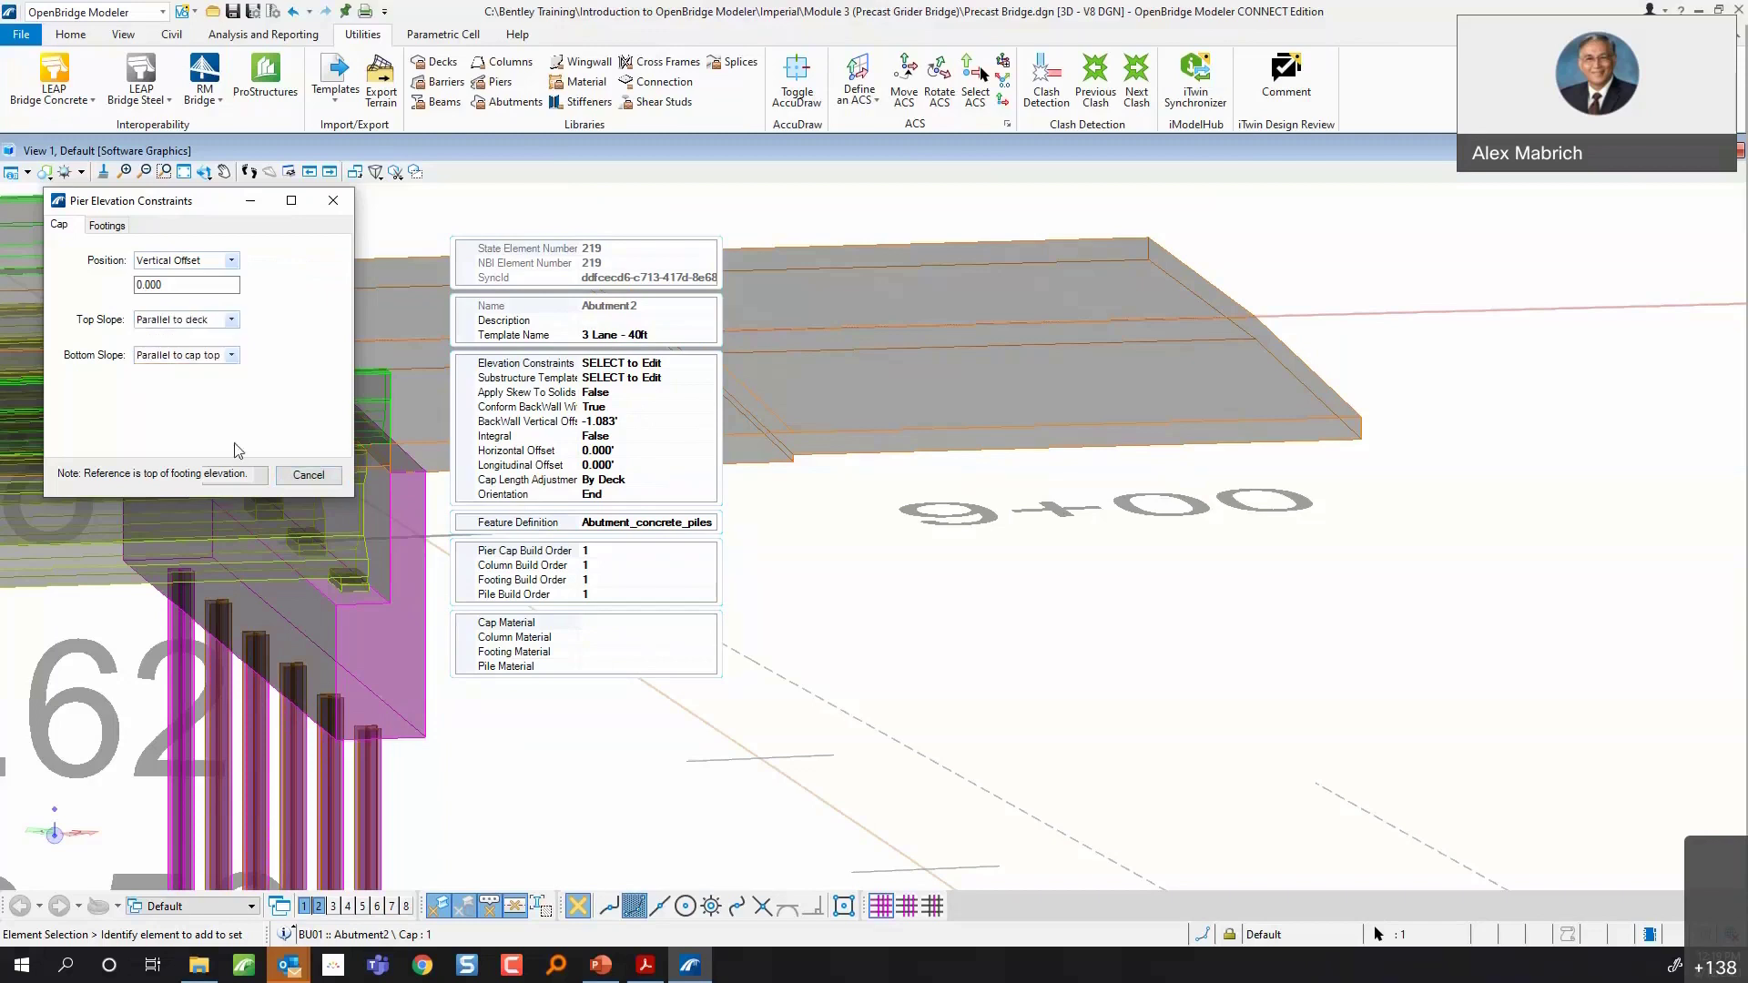
left_click(332, 202)
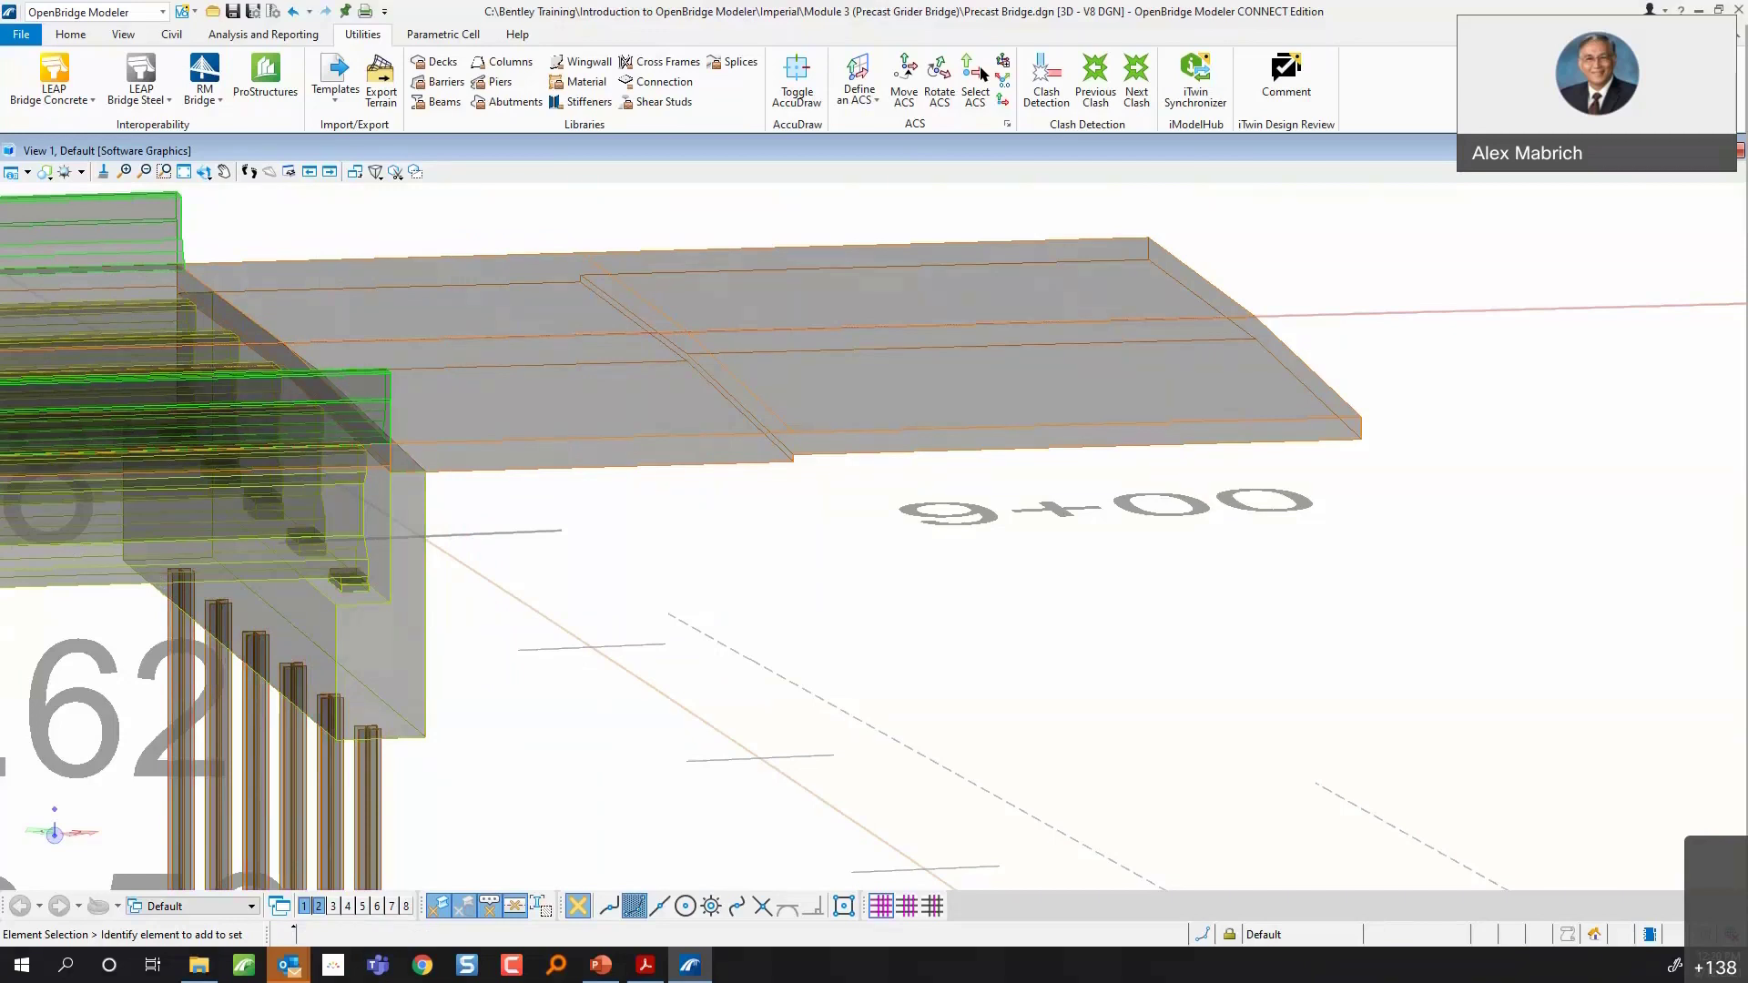
- Review the properties of the slab beyond the end abutment and of the end abutment itself
left_click(791, 437)
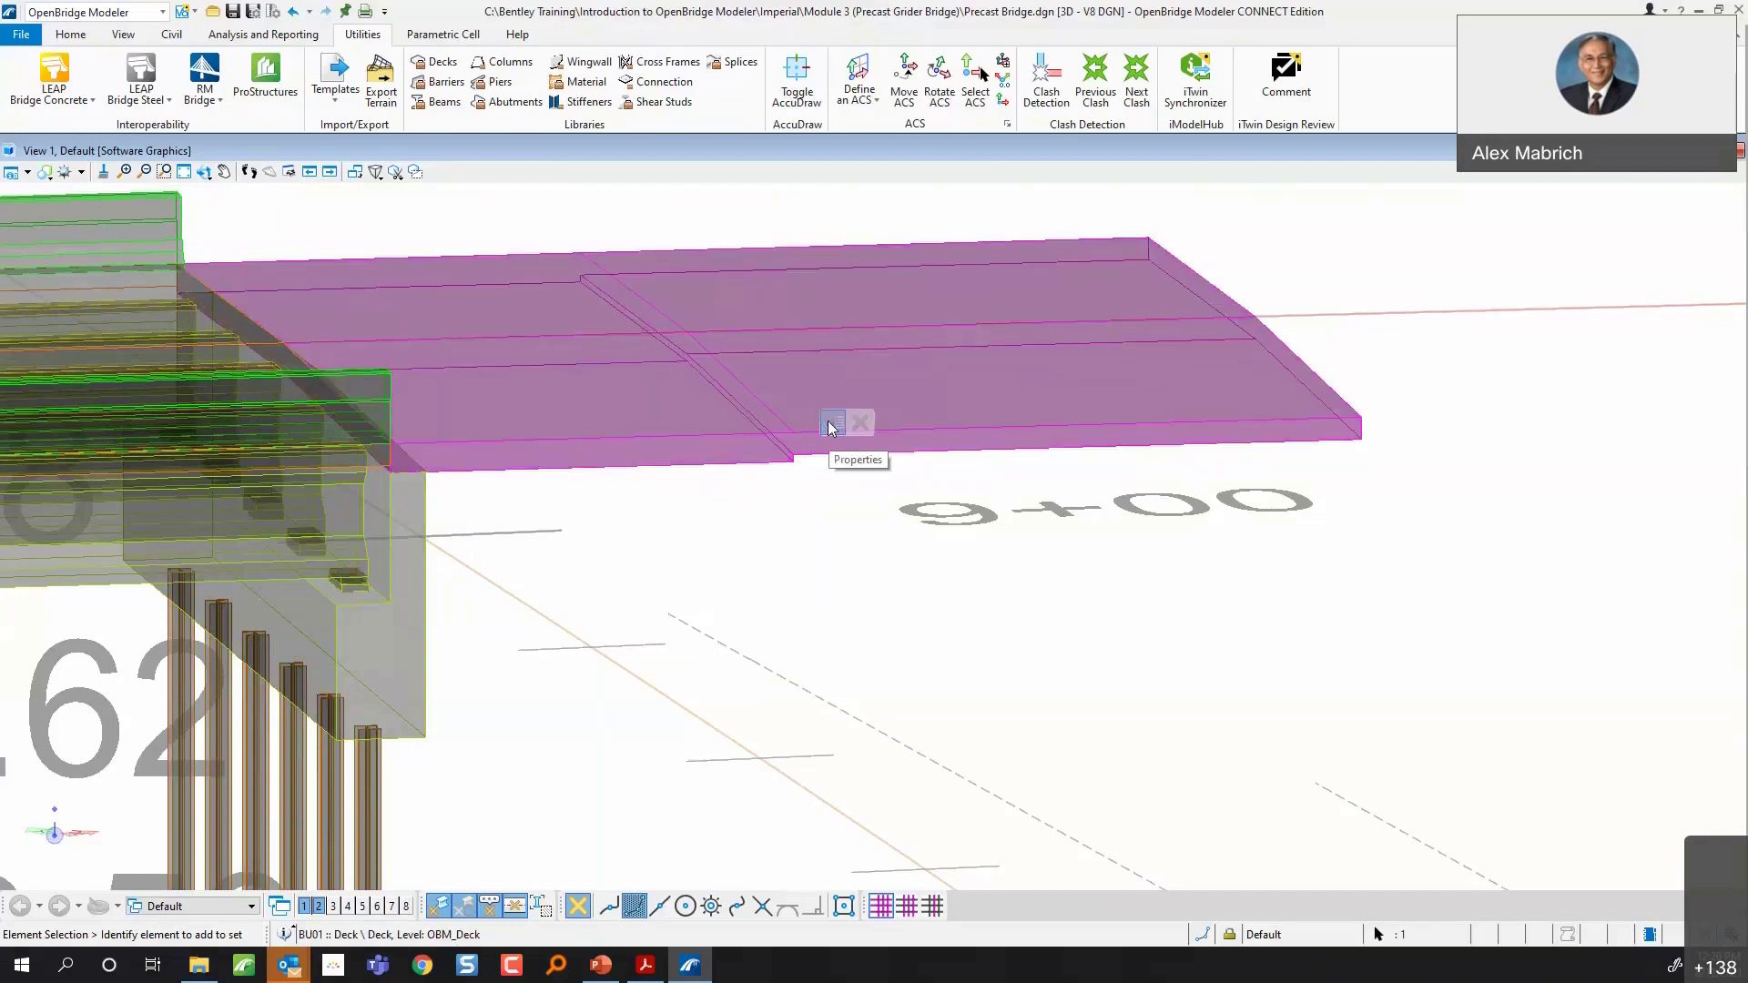
left_click(831, 426)
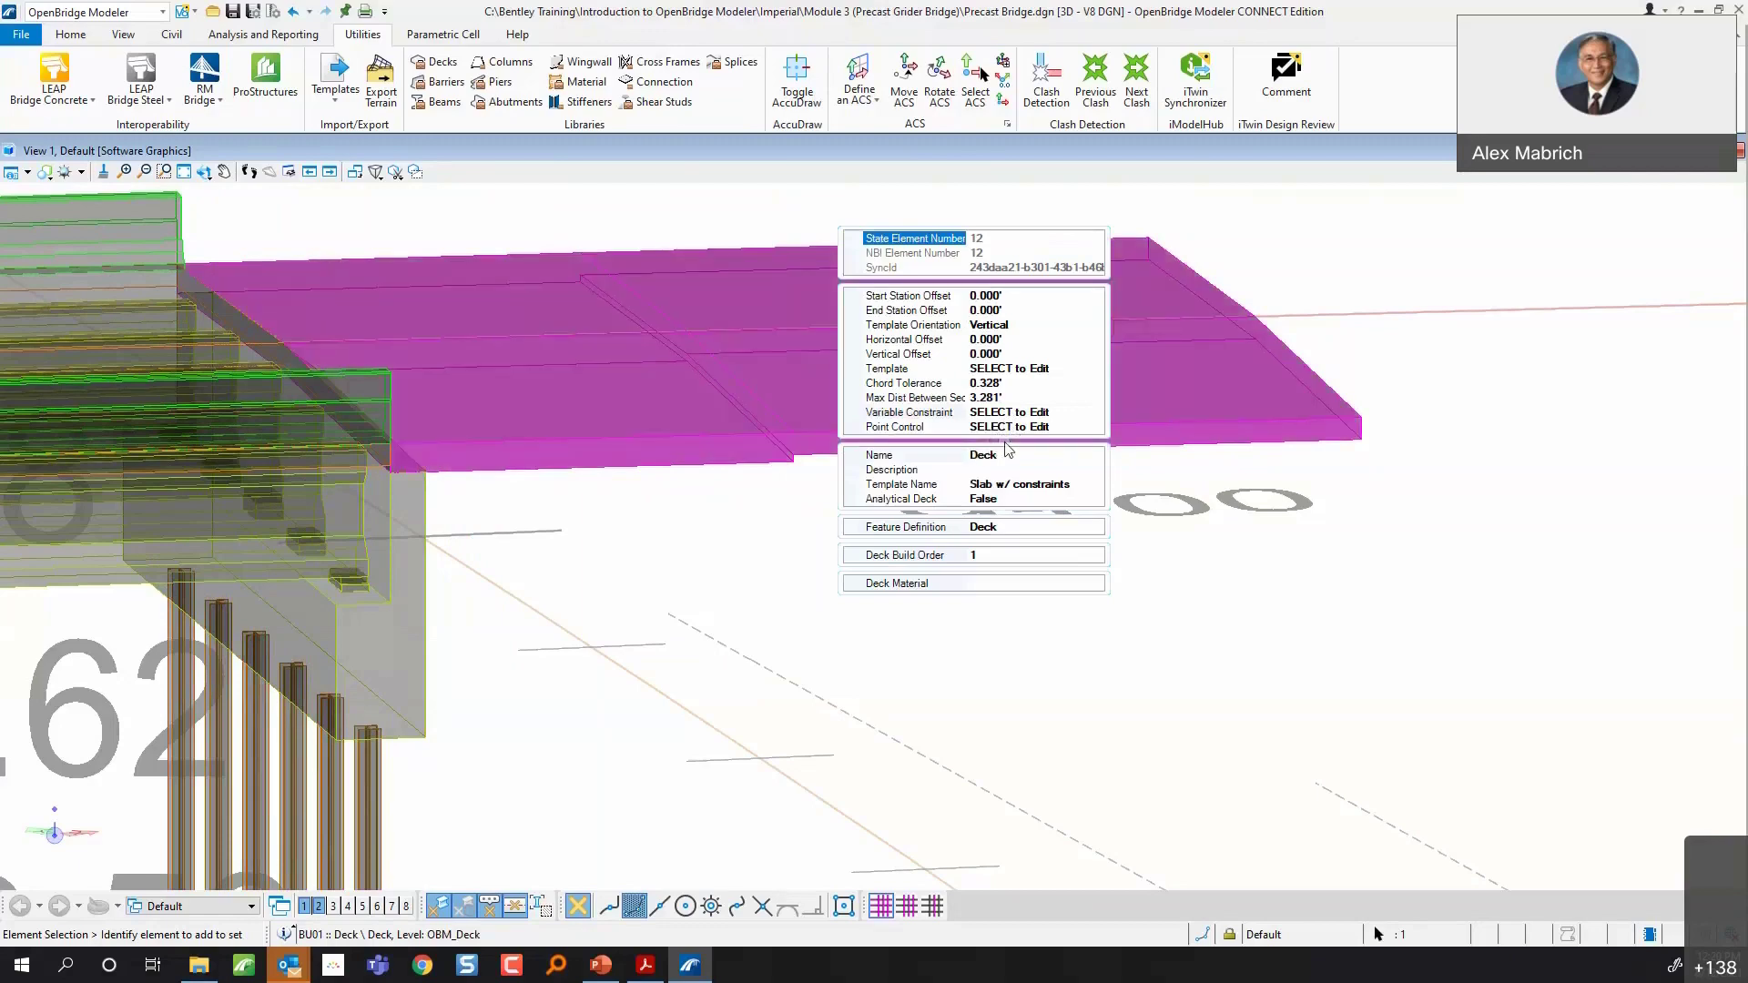
left_click(1006, 500)
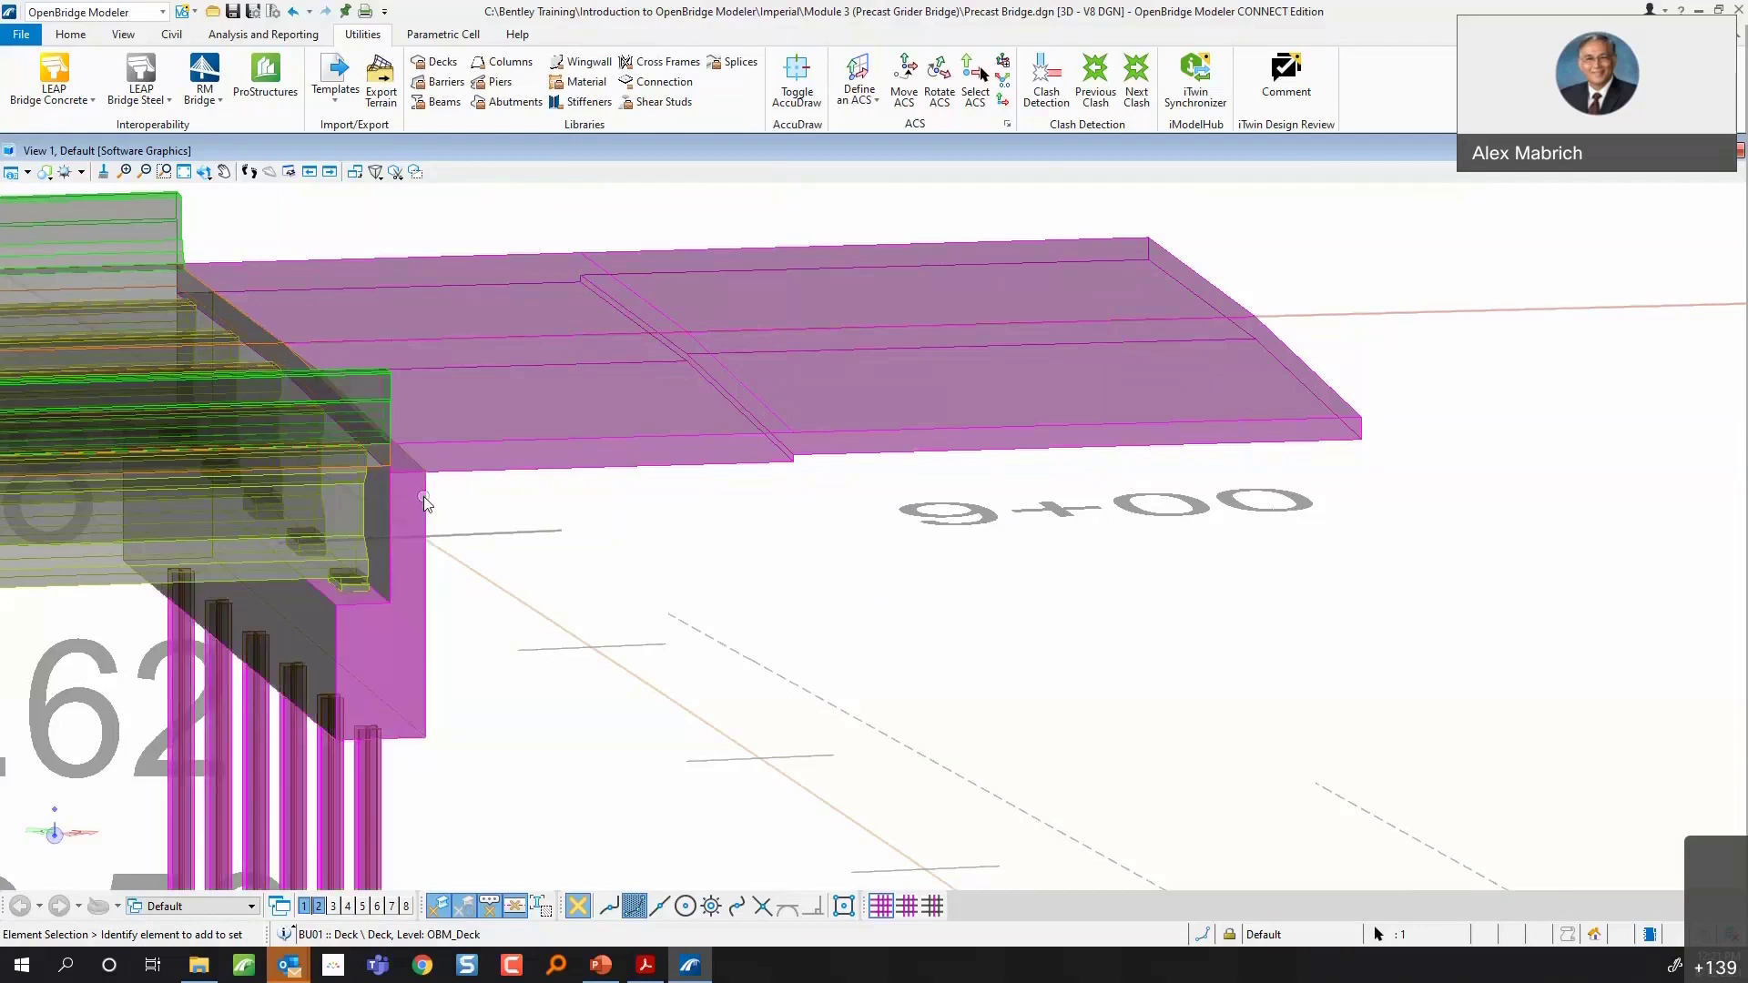
mouse_move(423, 498)
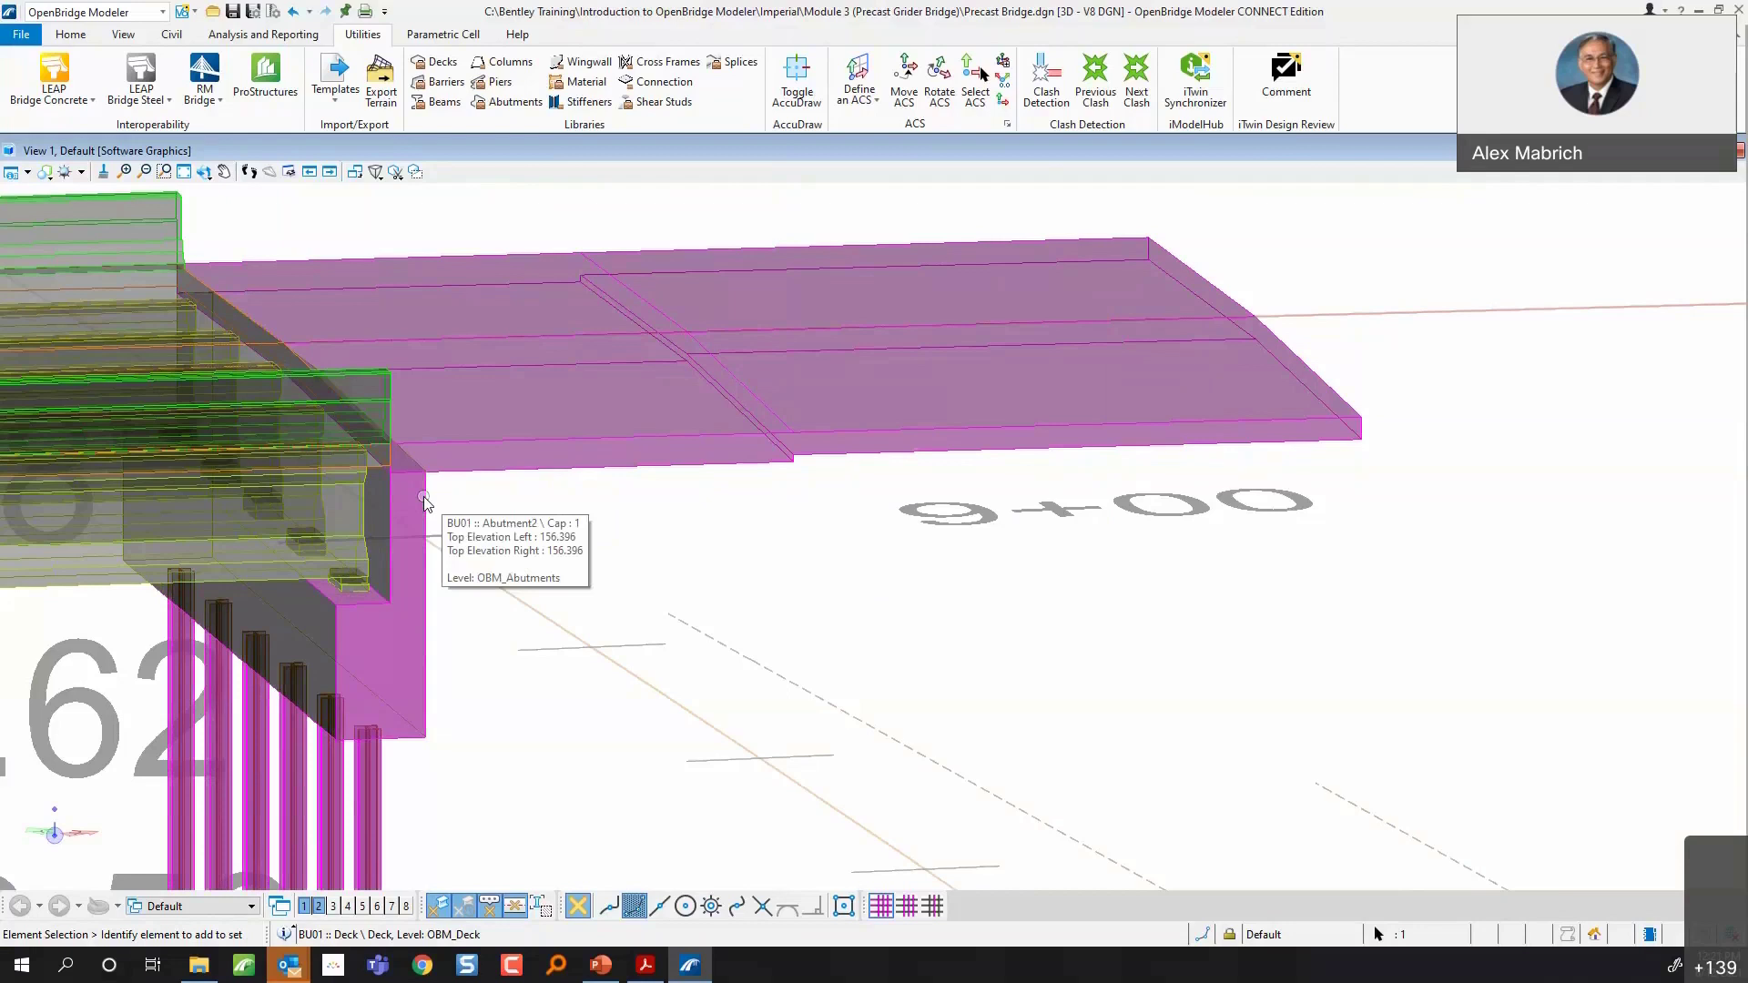
left_click(423, 496)
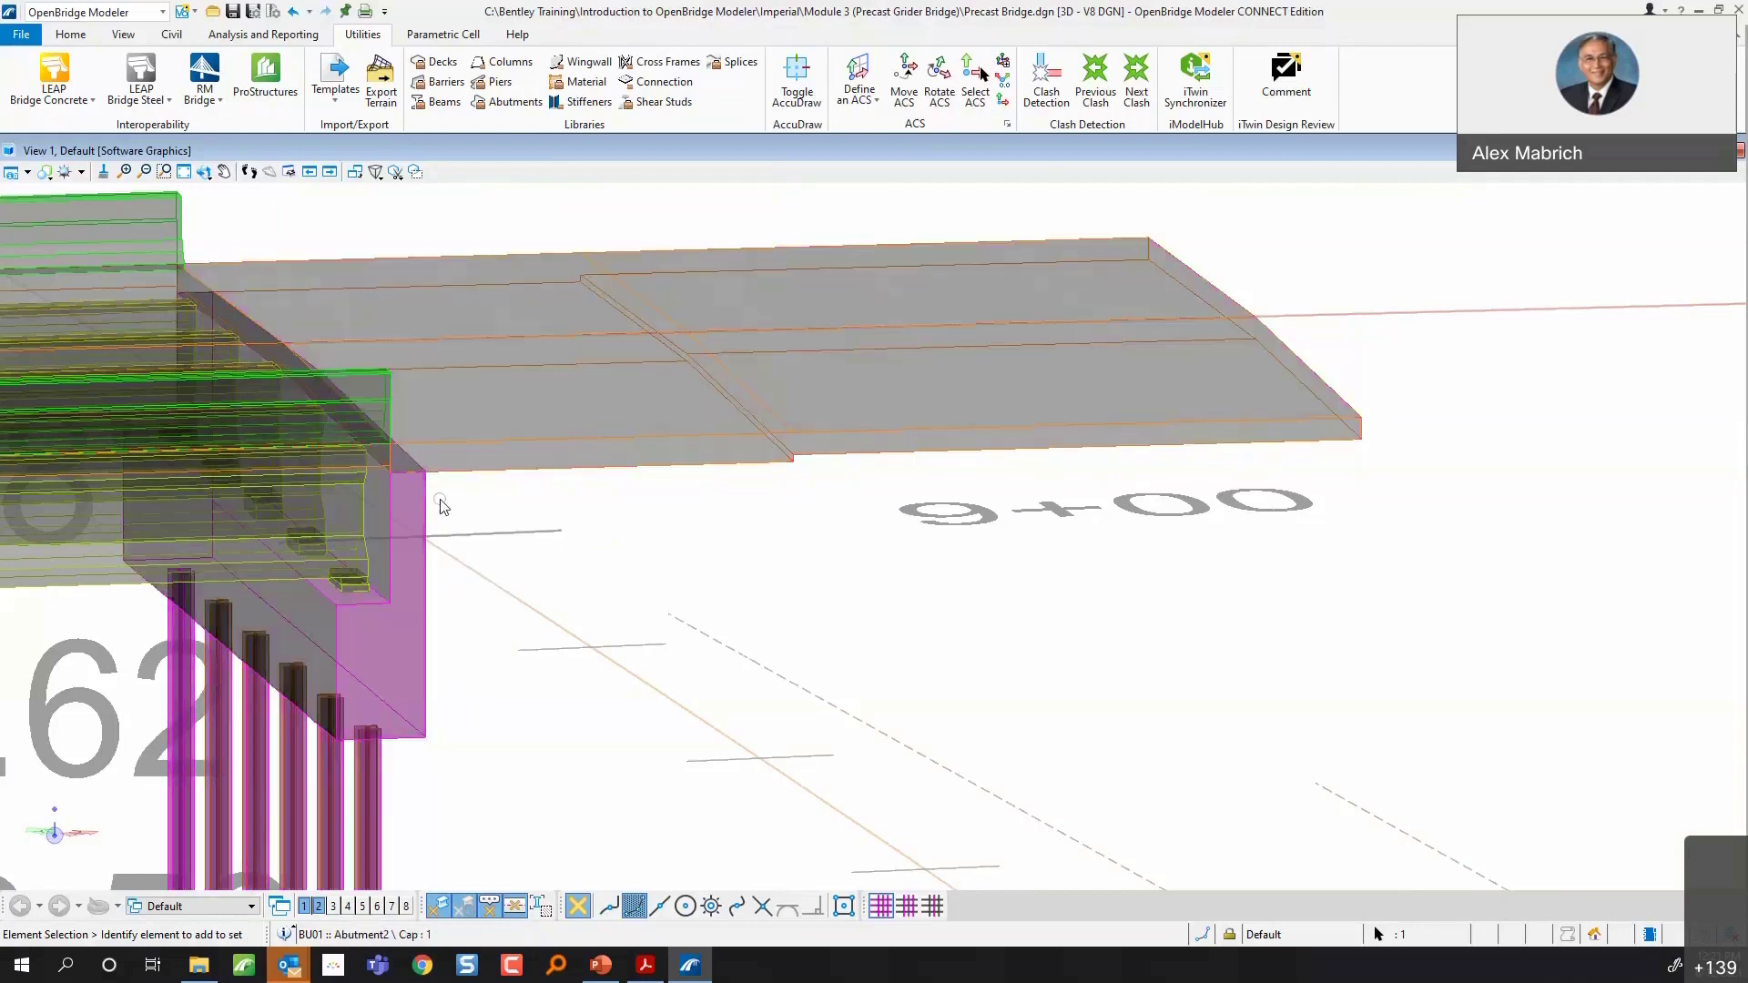
left_click(419, 506)
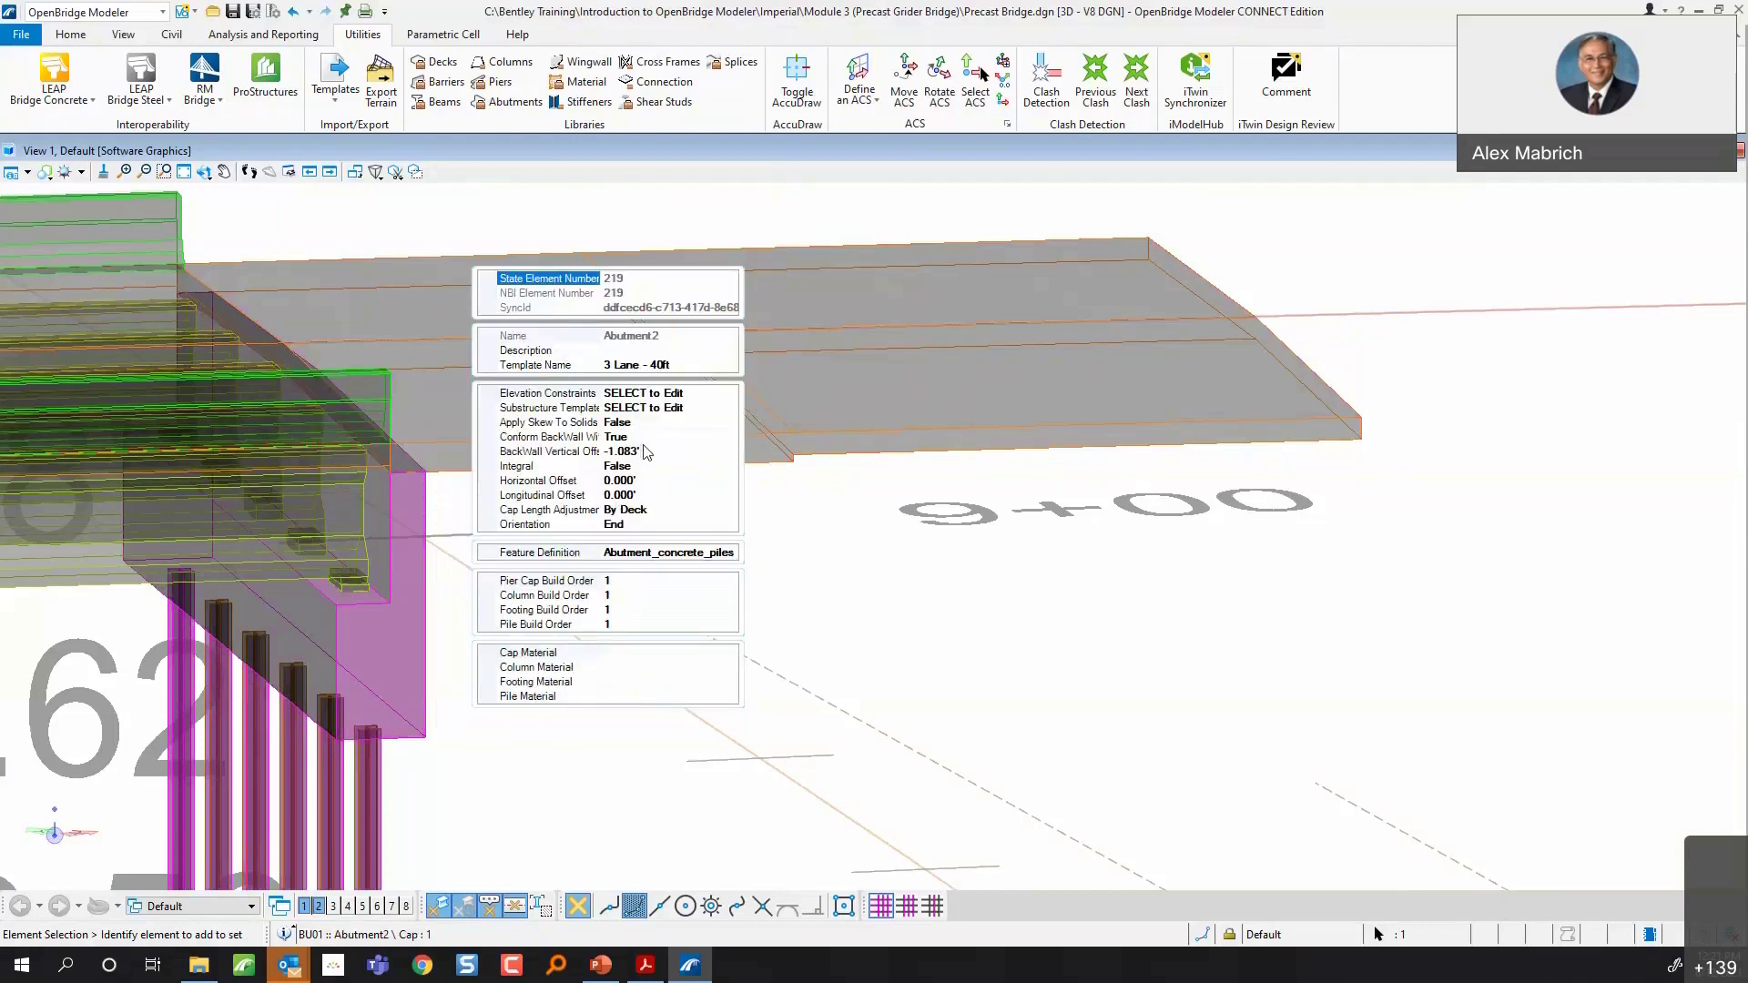
left_click(848, 571)
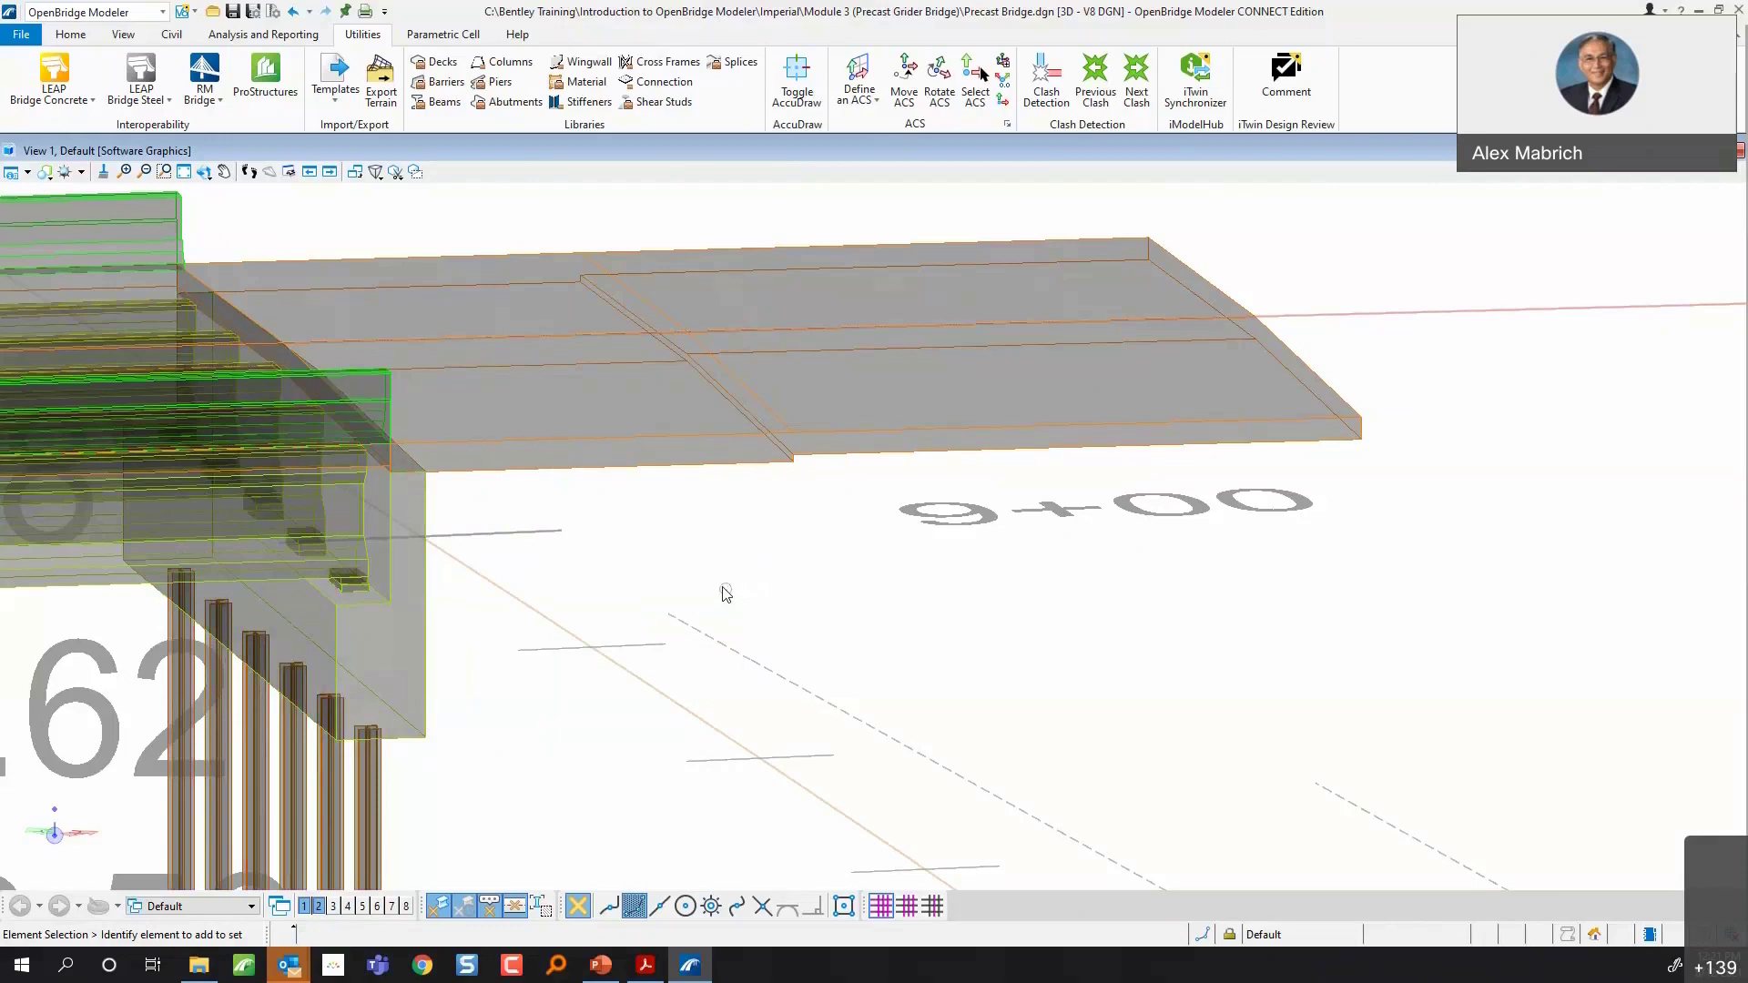
- Look at the slab and the end abutment in plan using the Top view rotation
scroll(710, 583, "down", 1)
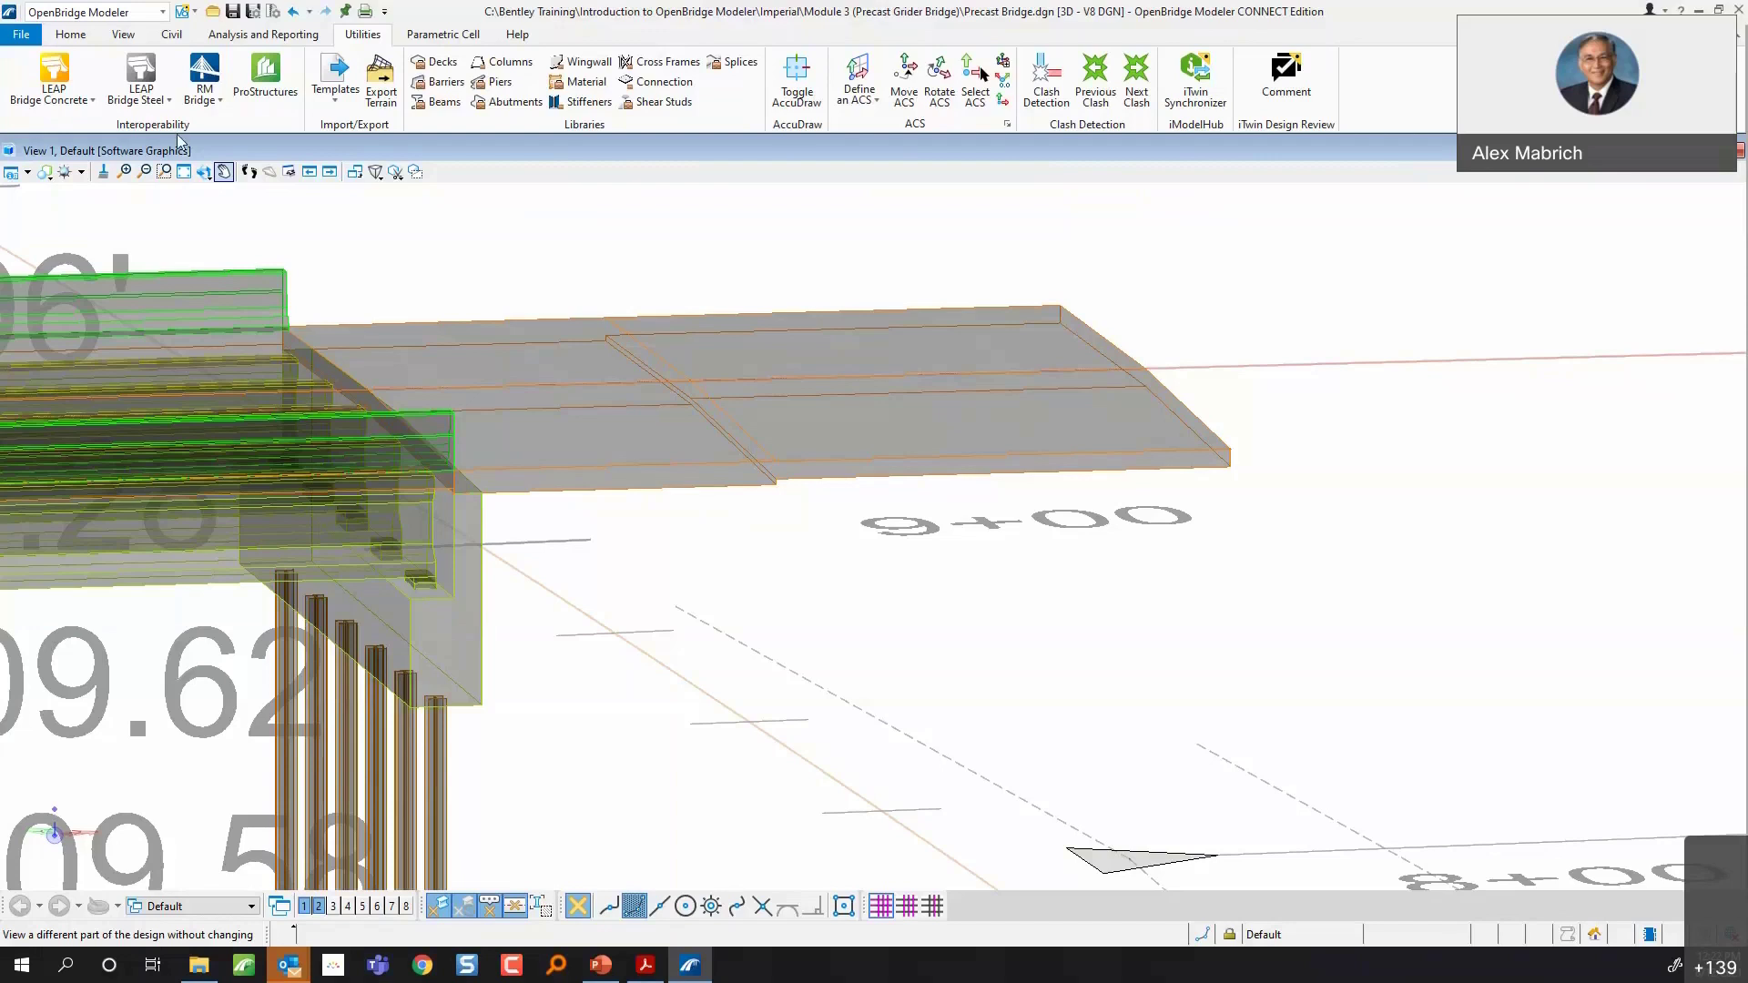
left_click(11, 172)
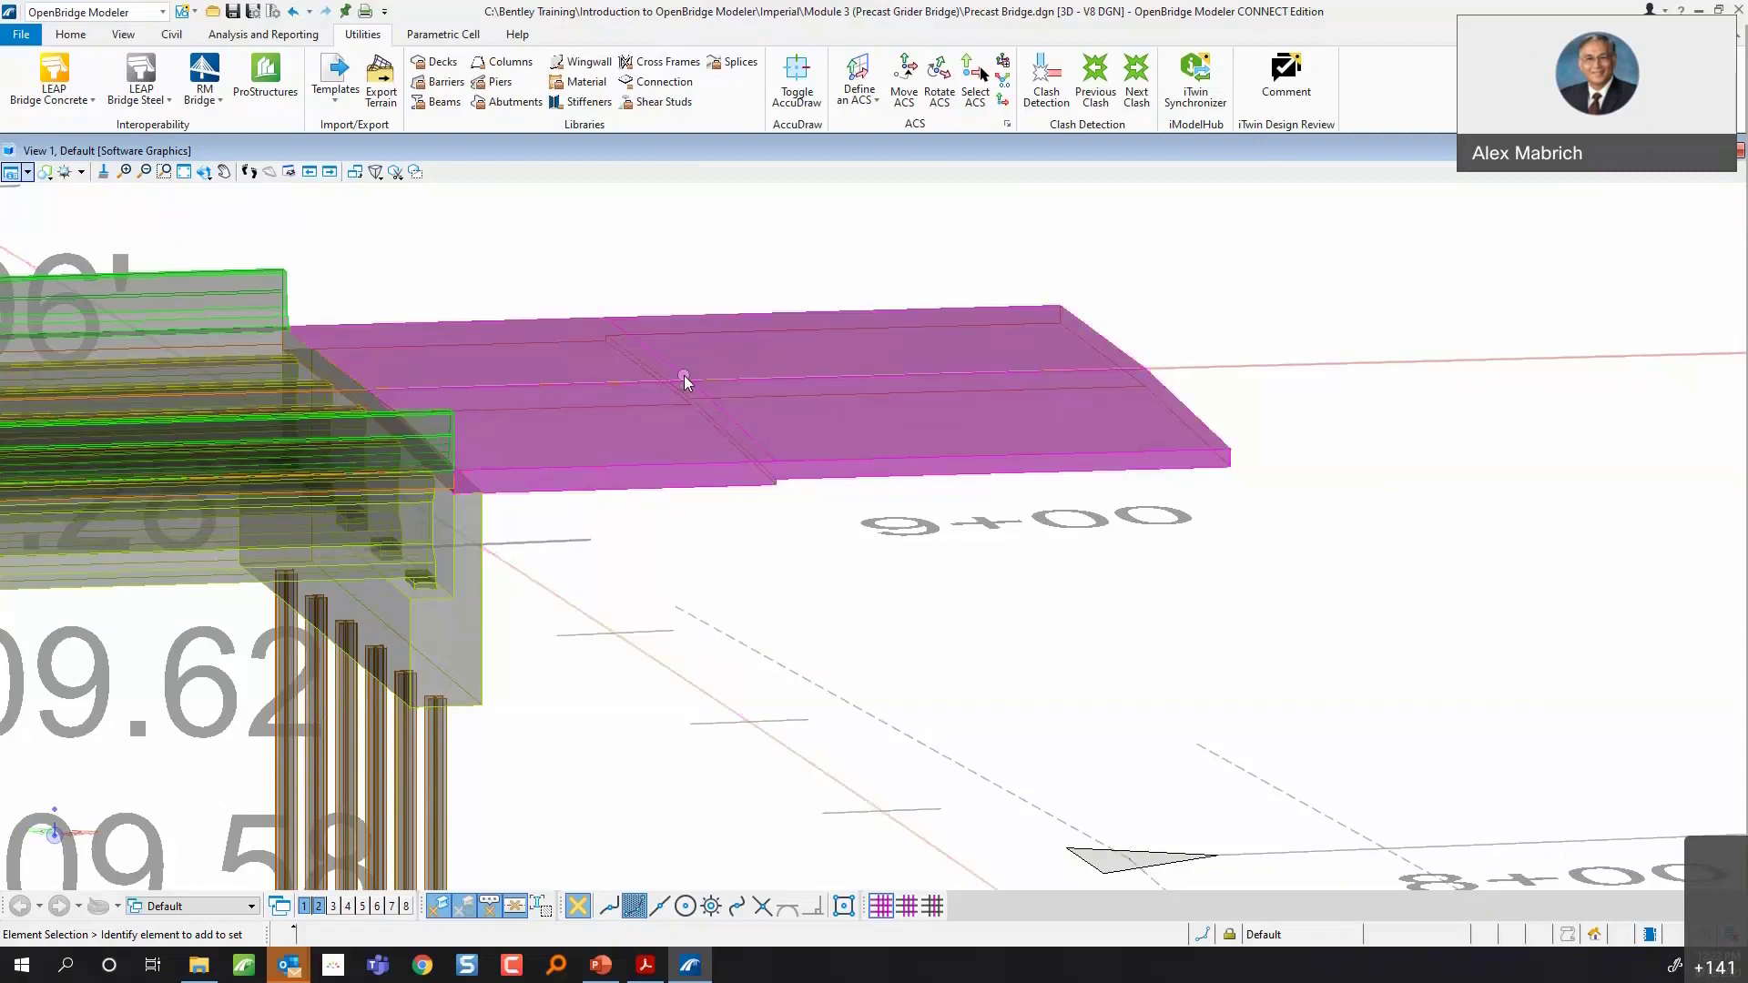
left_click(204, 173)
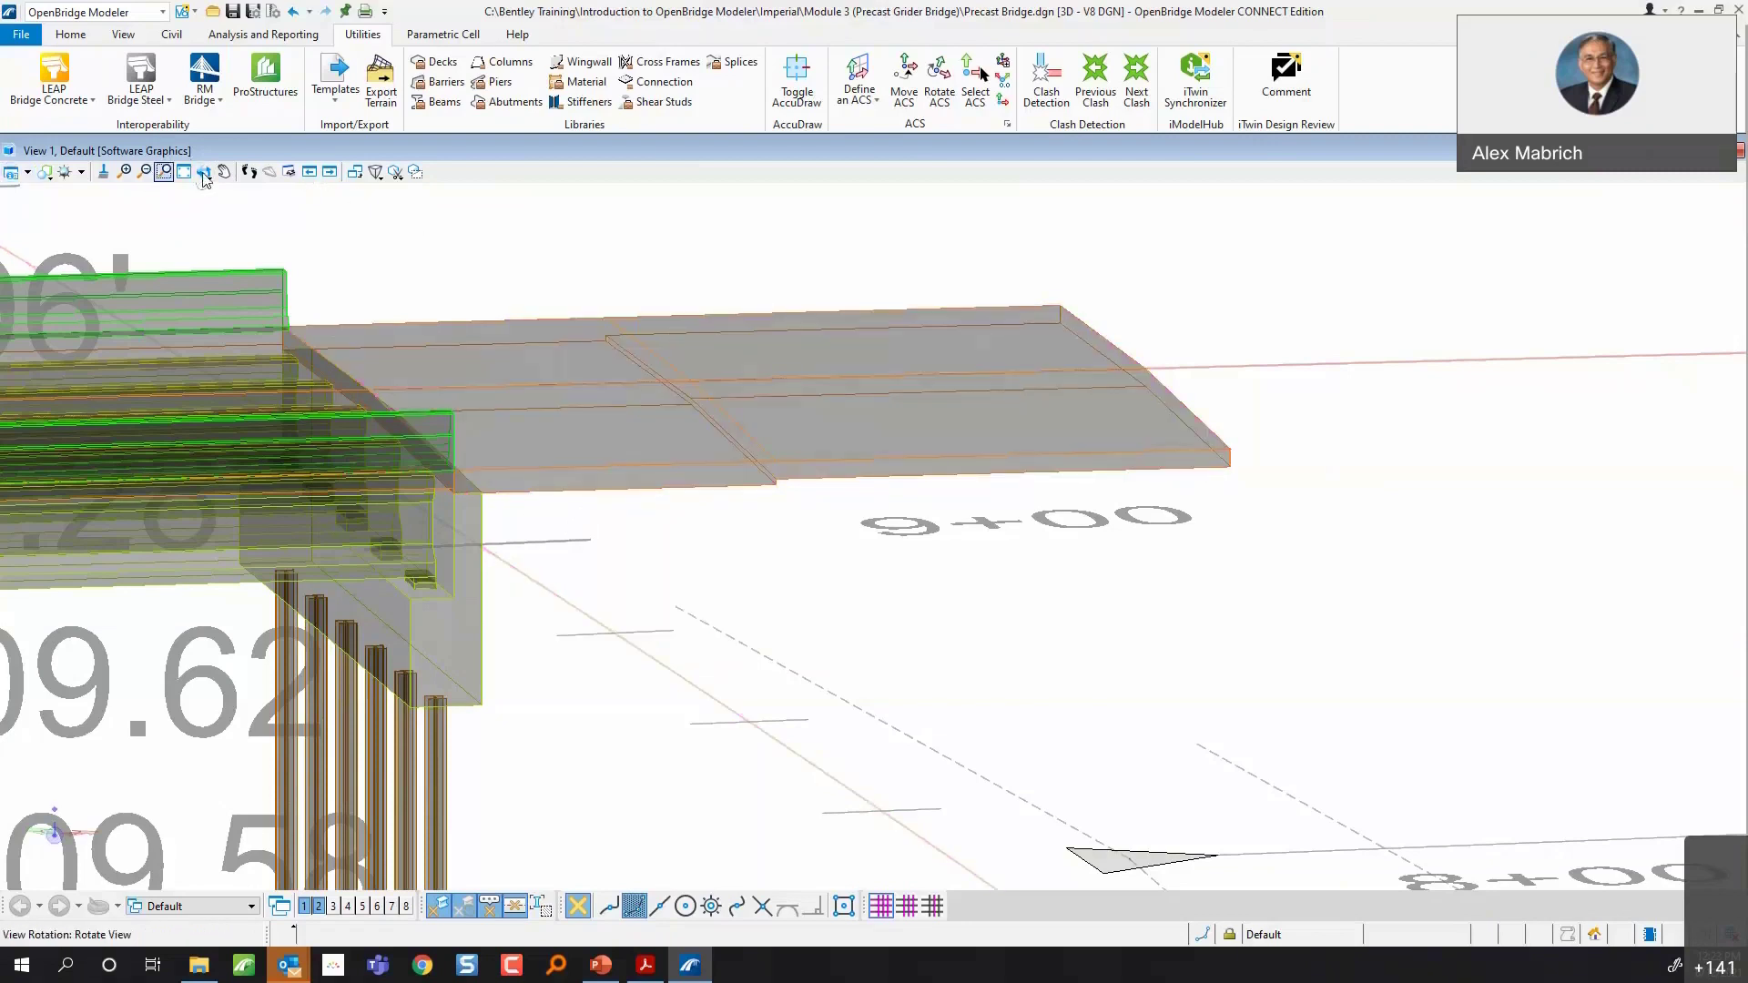
left_click(204, 173)
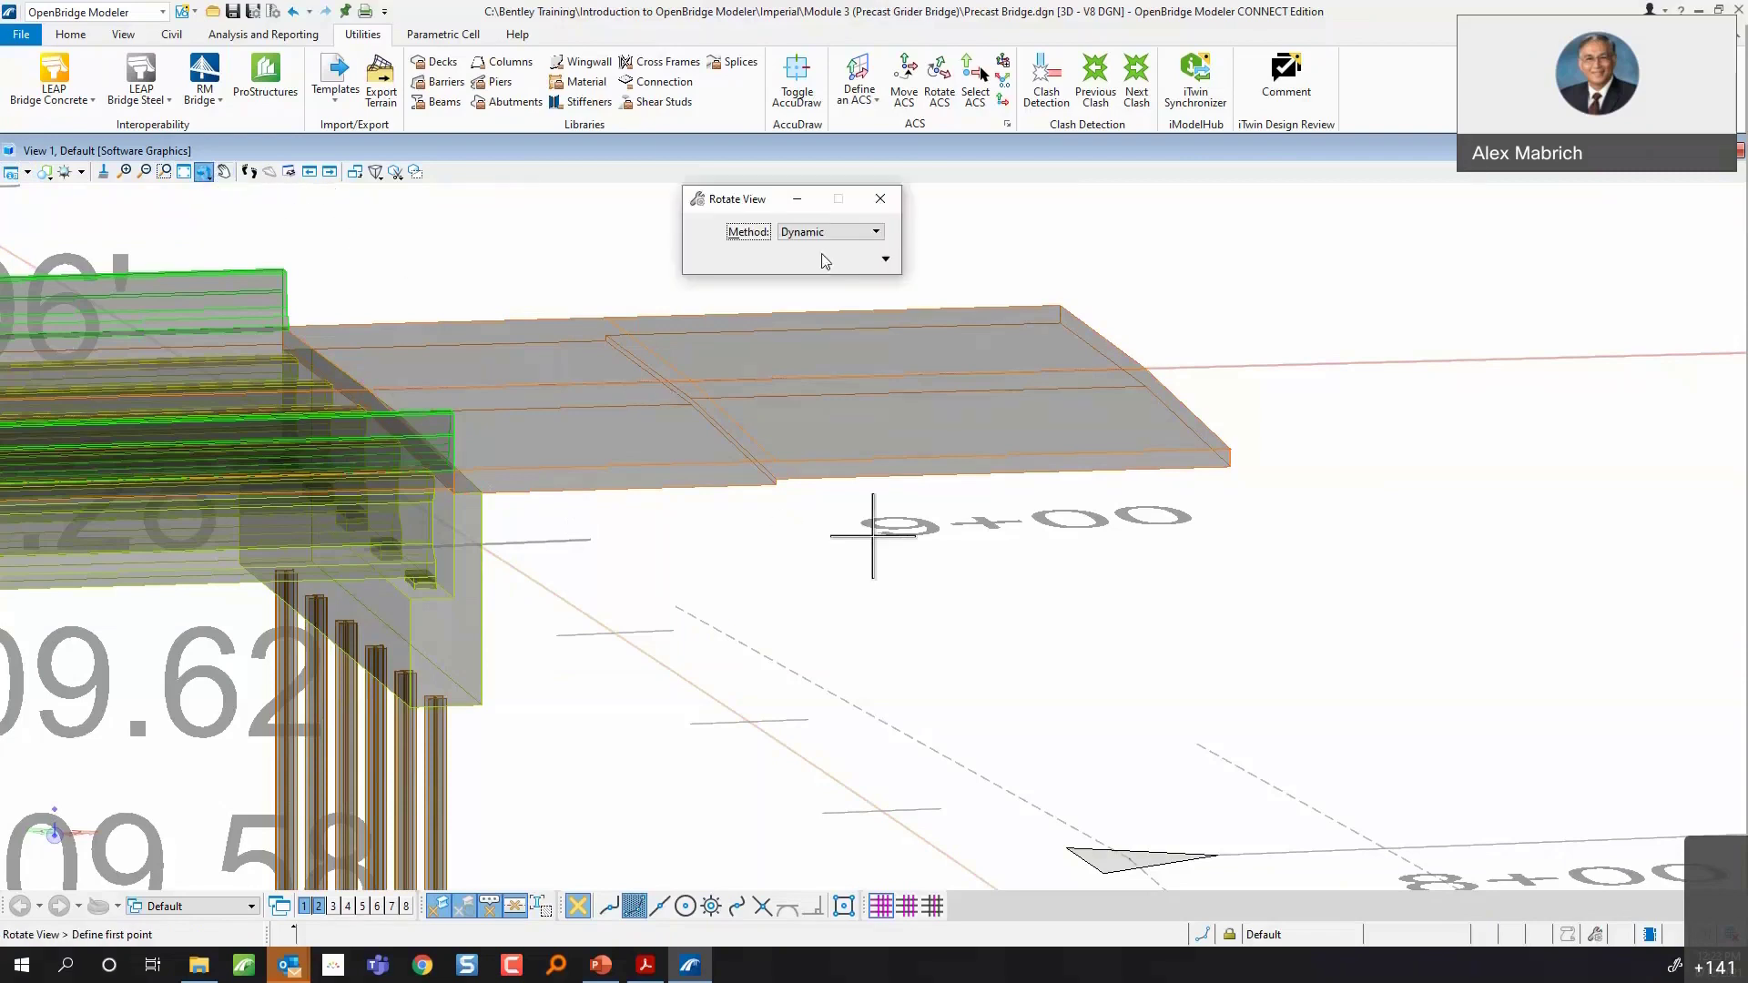
left_click(832, 231)
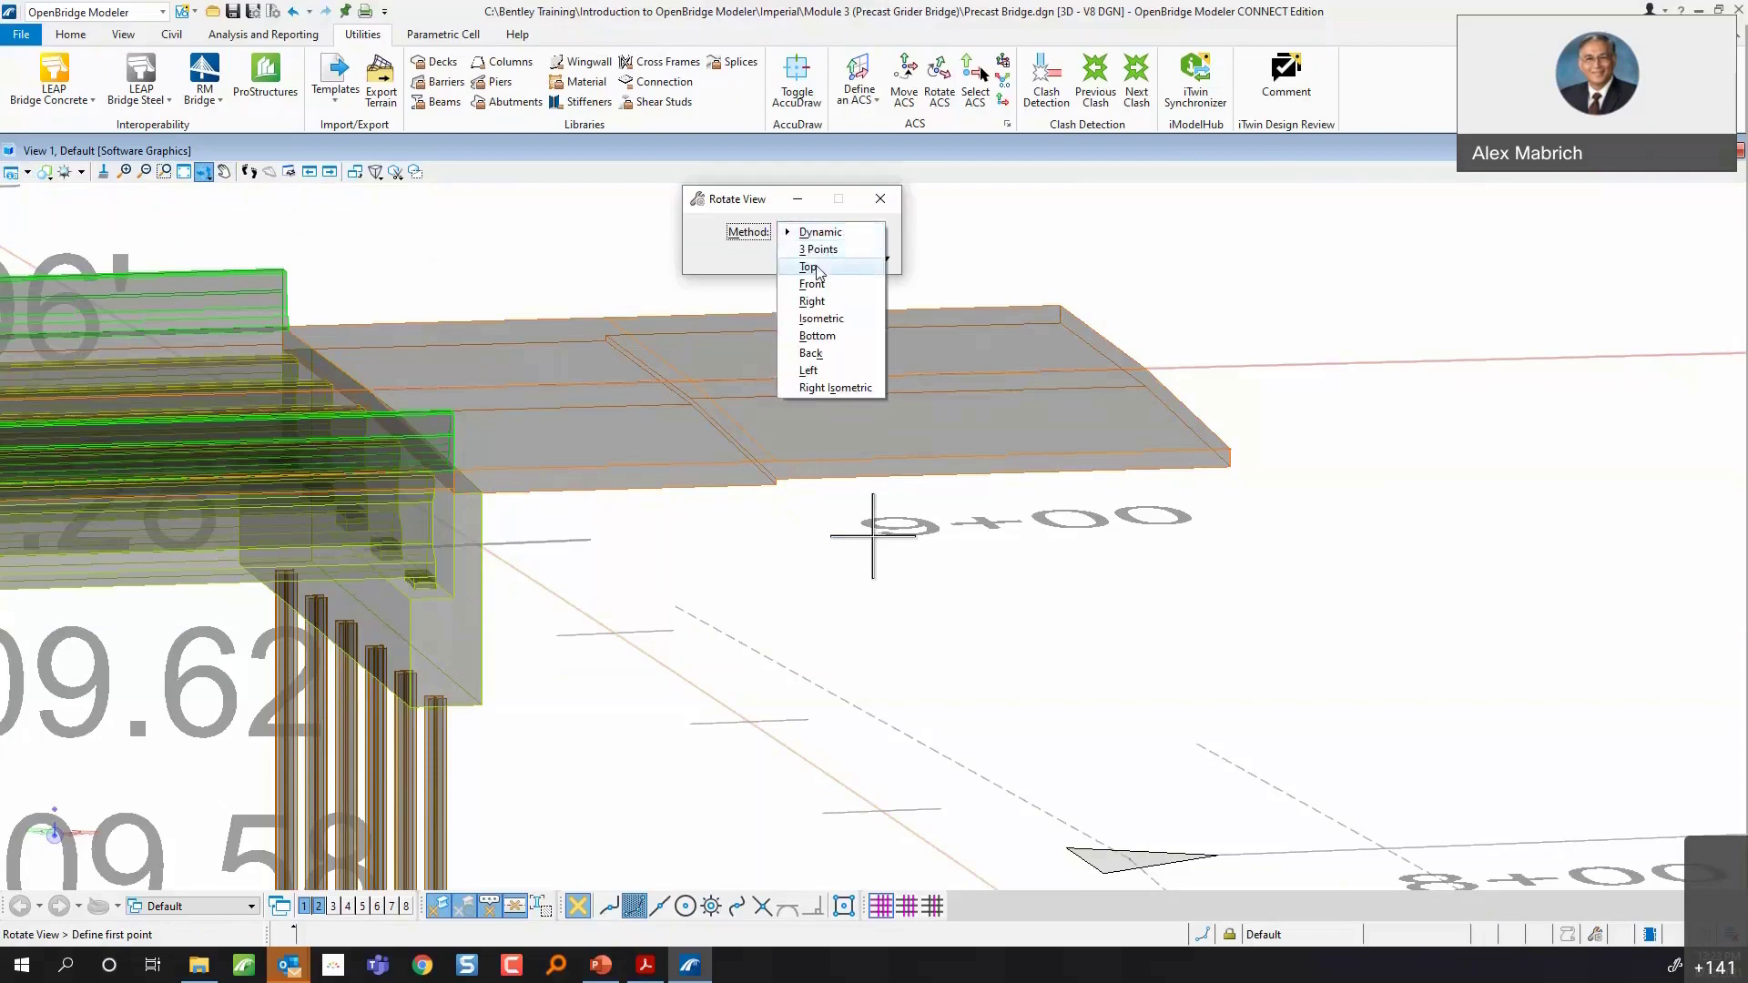
left_click(810, 267)
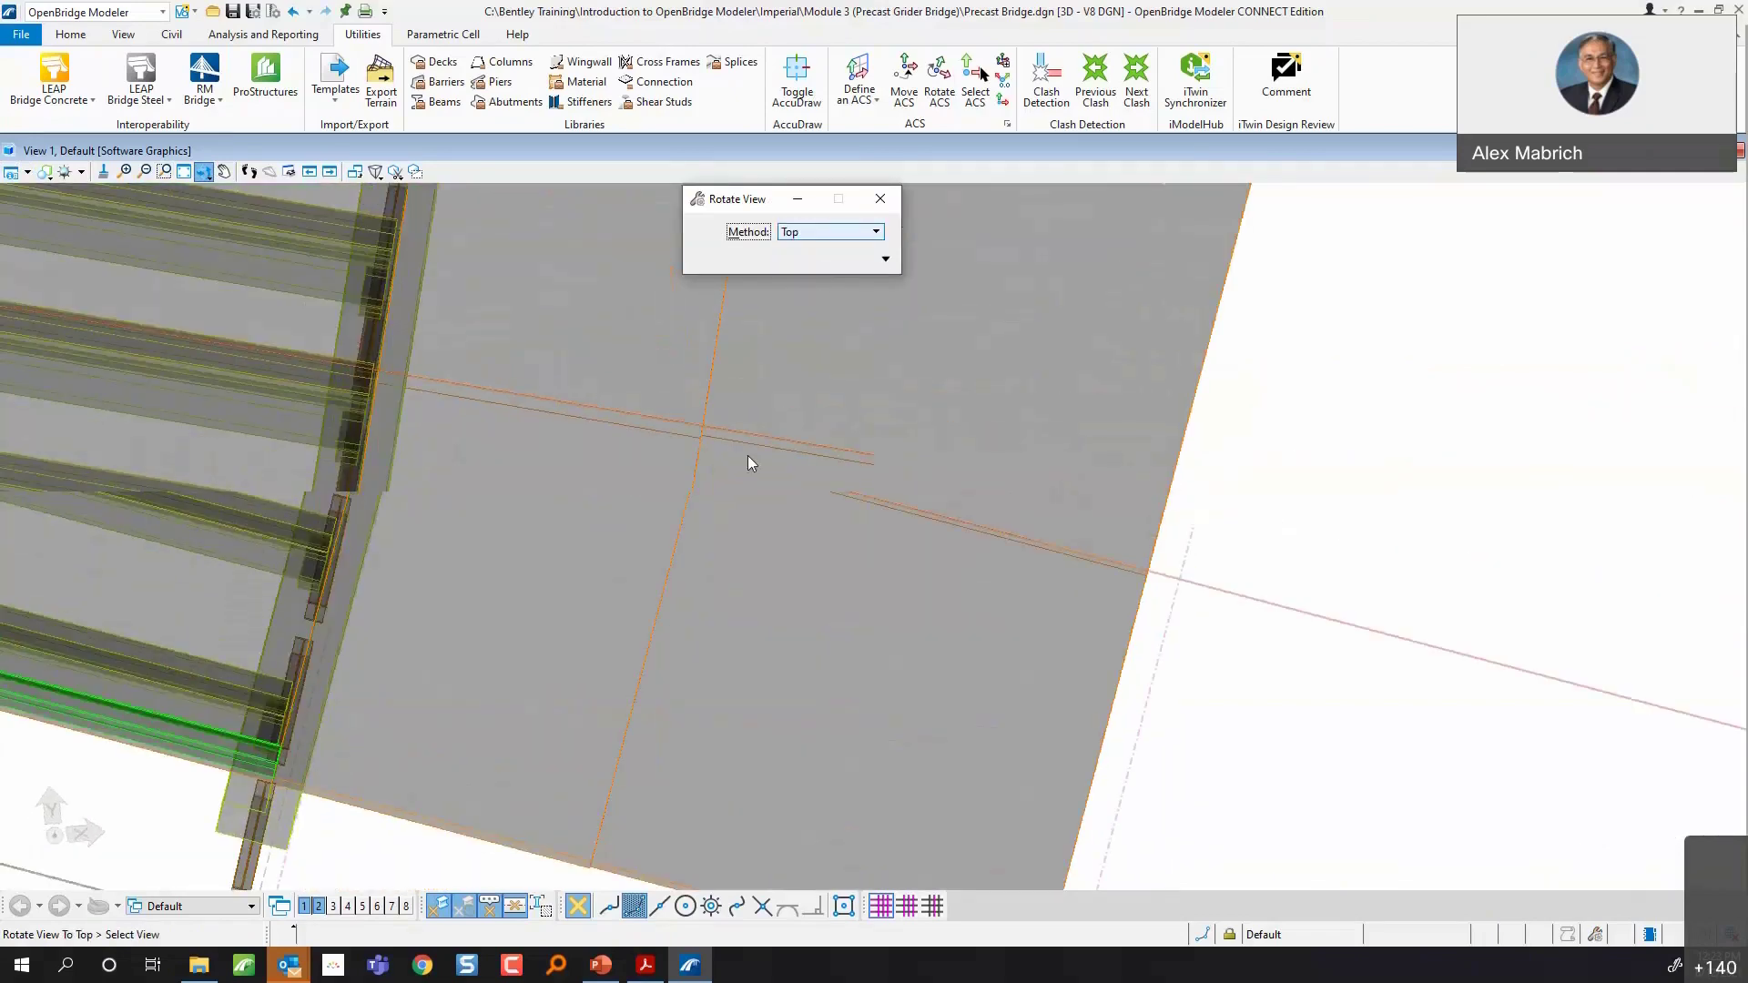
scroll(1239, 581, "down", 3)
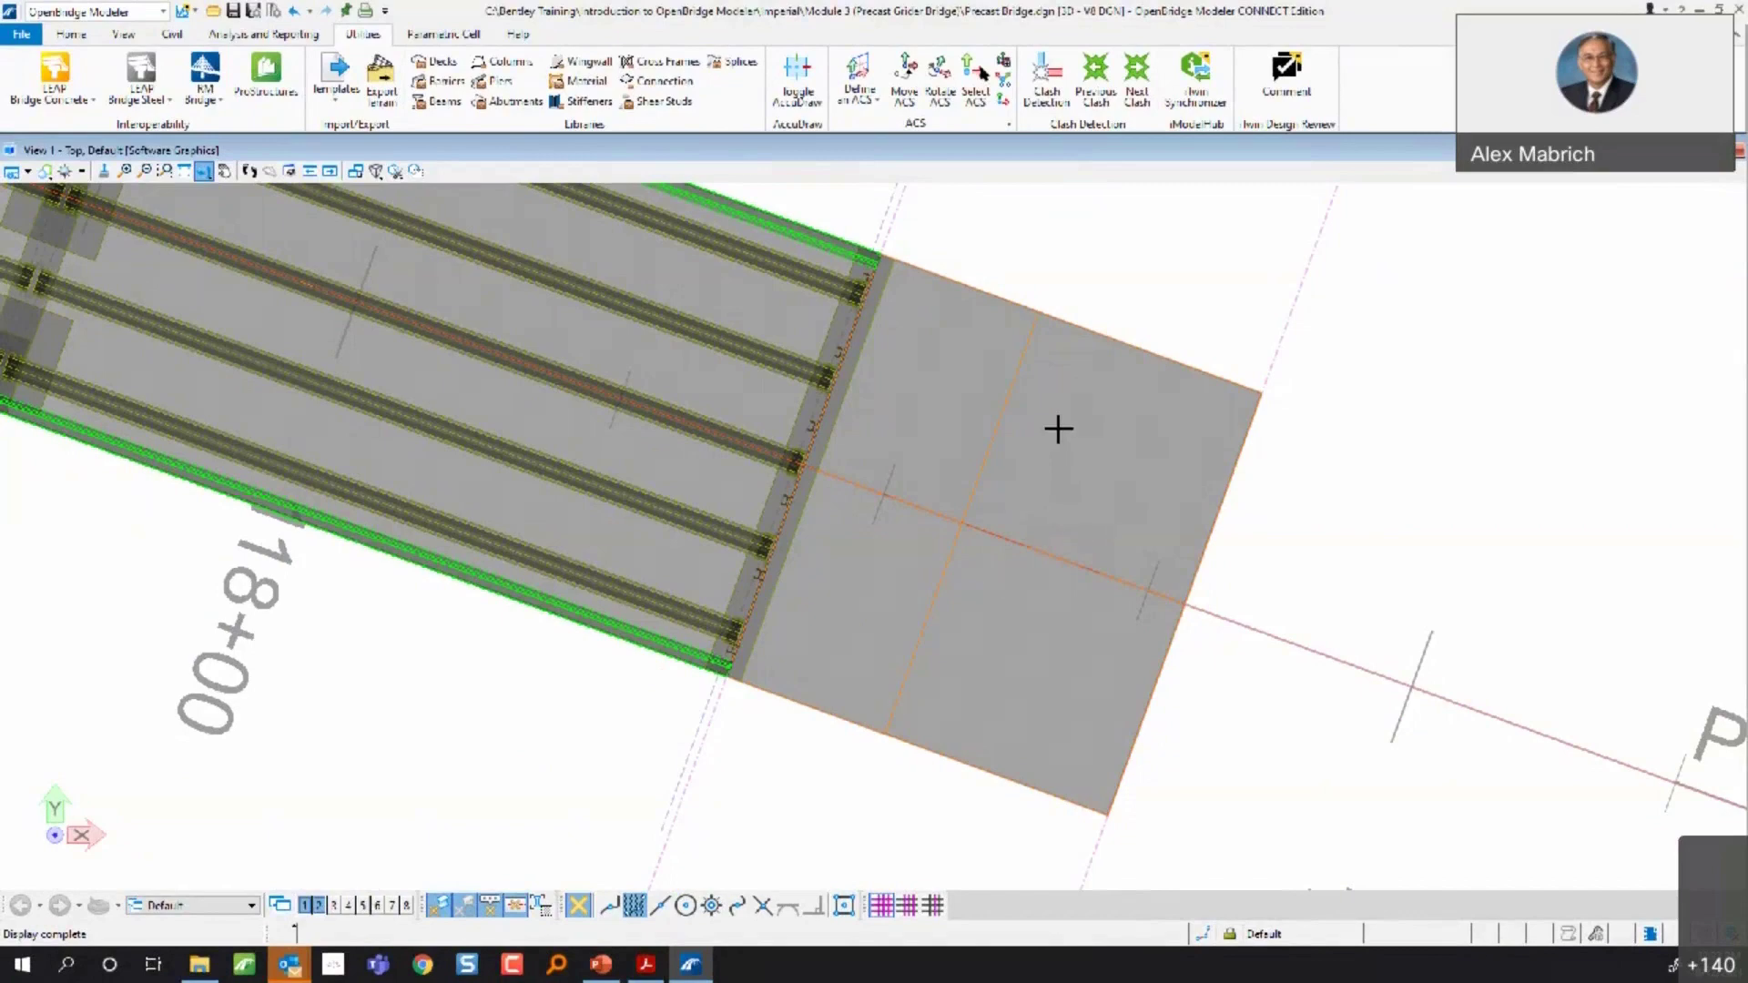
- Rotate the model dynamically to inspect the whole bridge and its end slab from the side
left_click(204, 172)
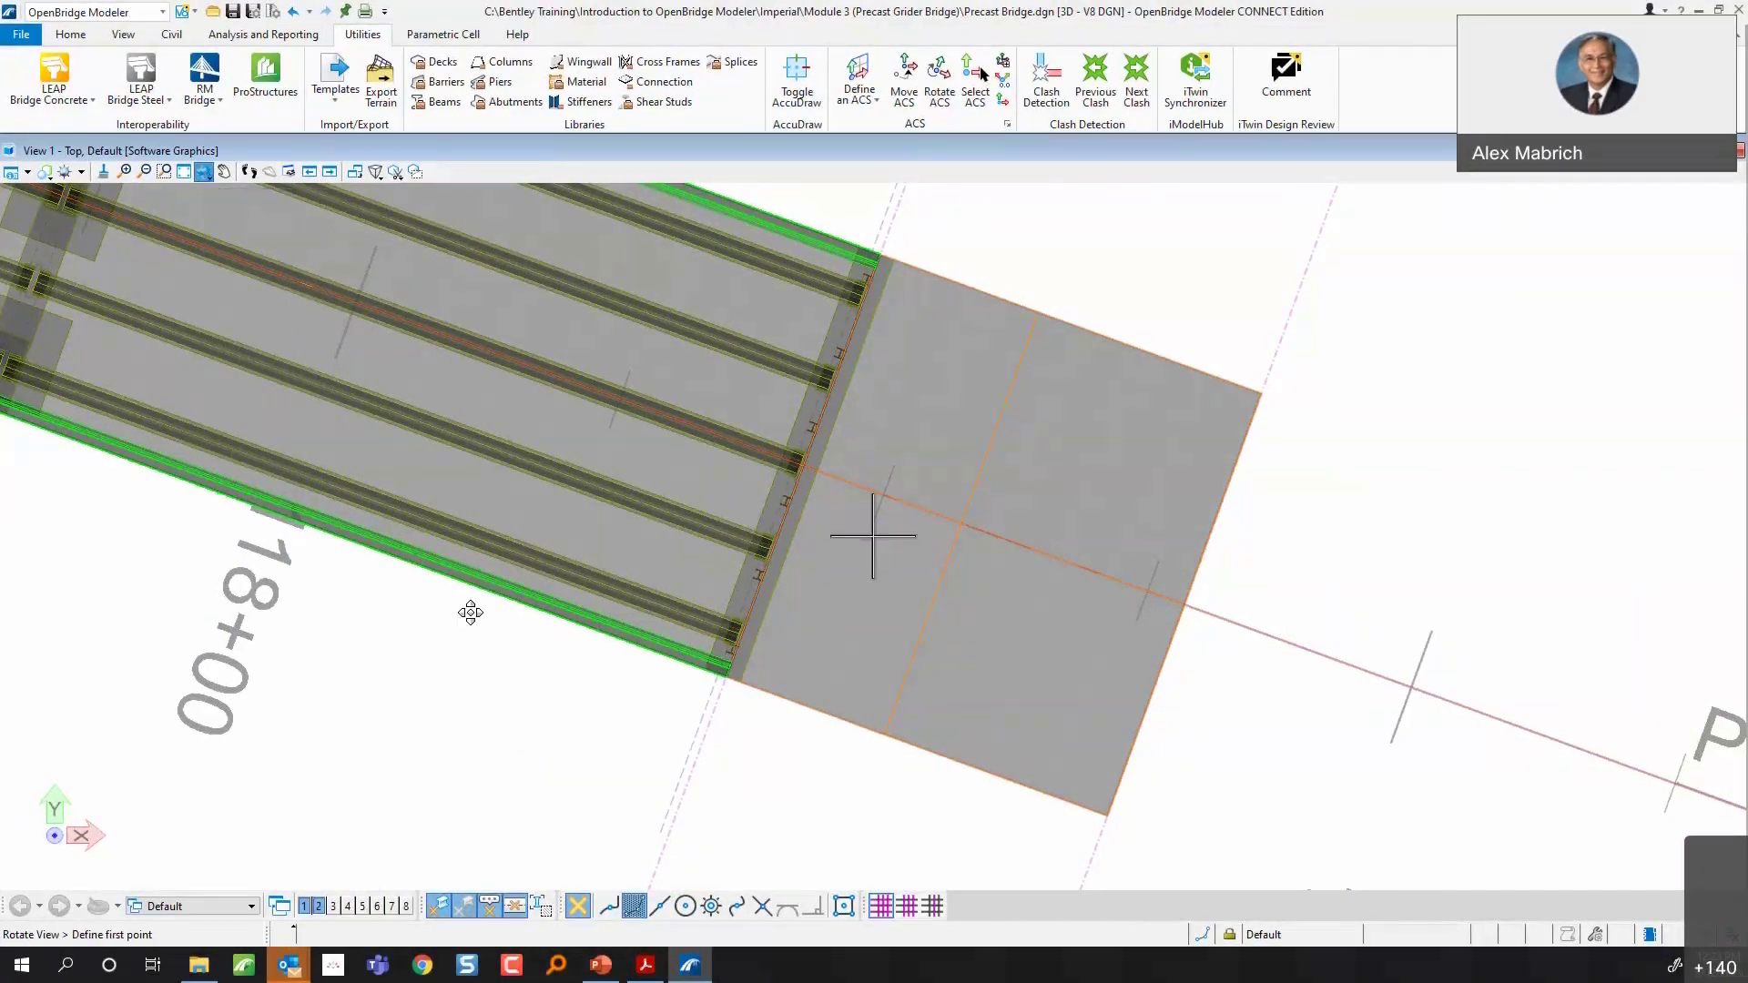
left_click_drag(471, 613, 899, 319)
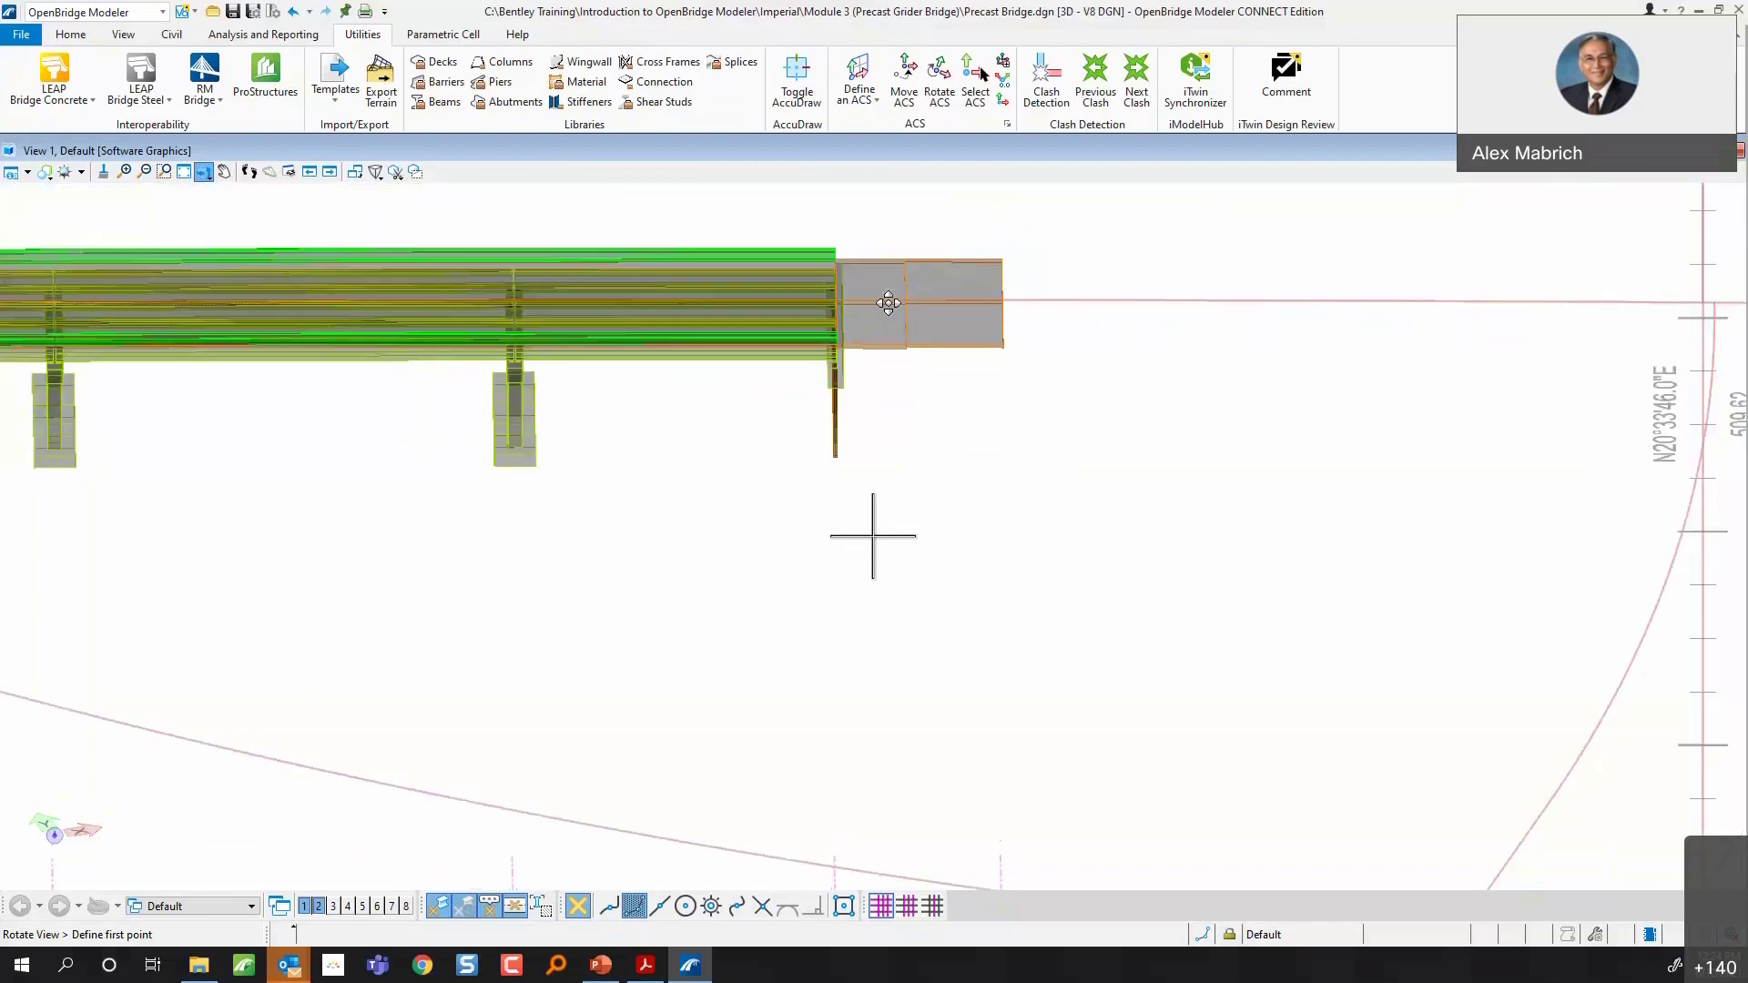
left_click(165, 173)
scroll(872, 536, "down", 3)
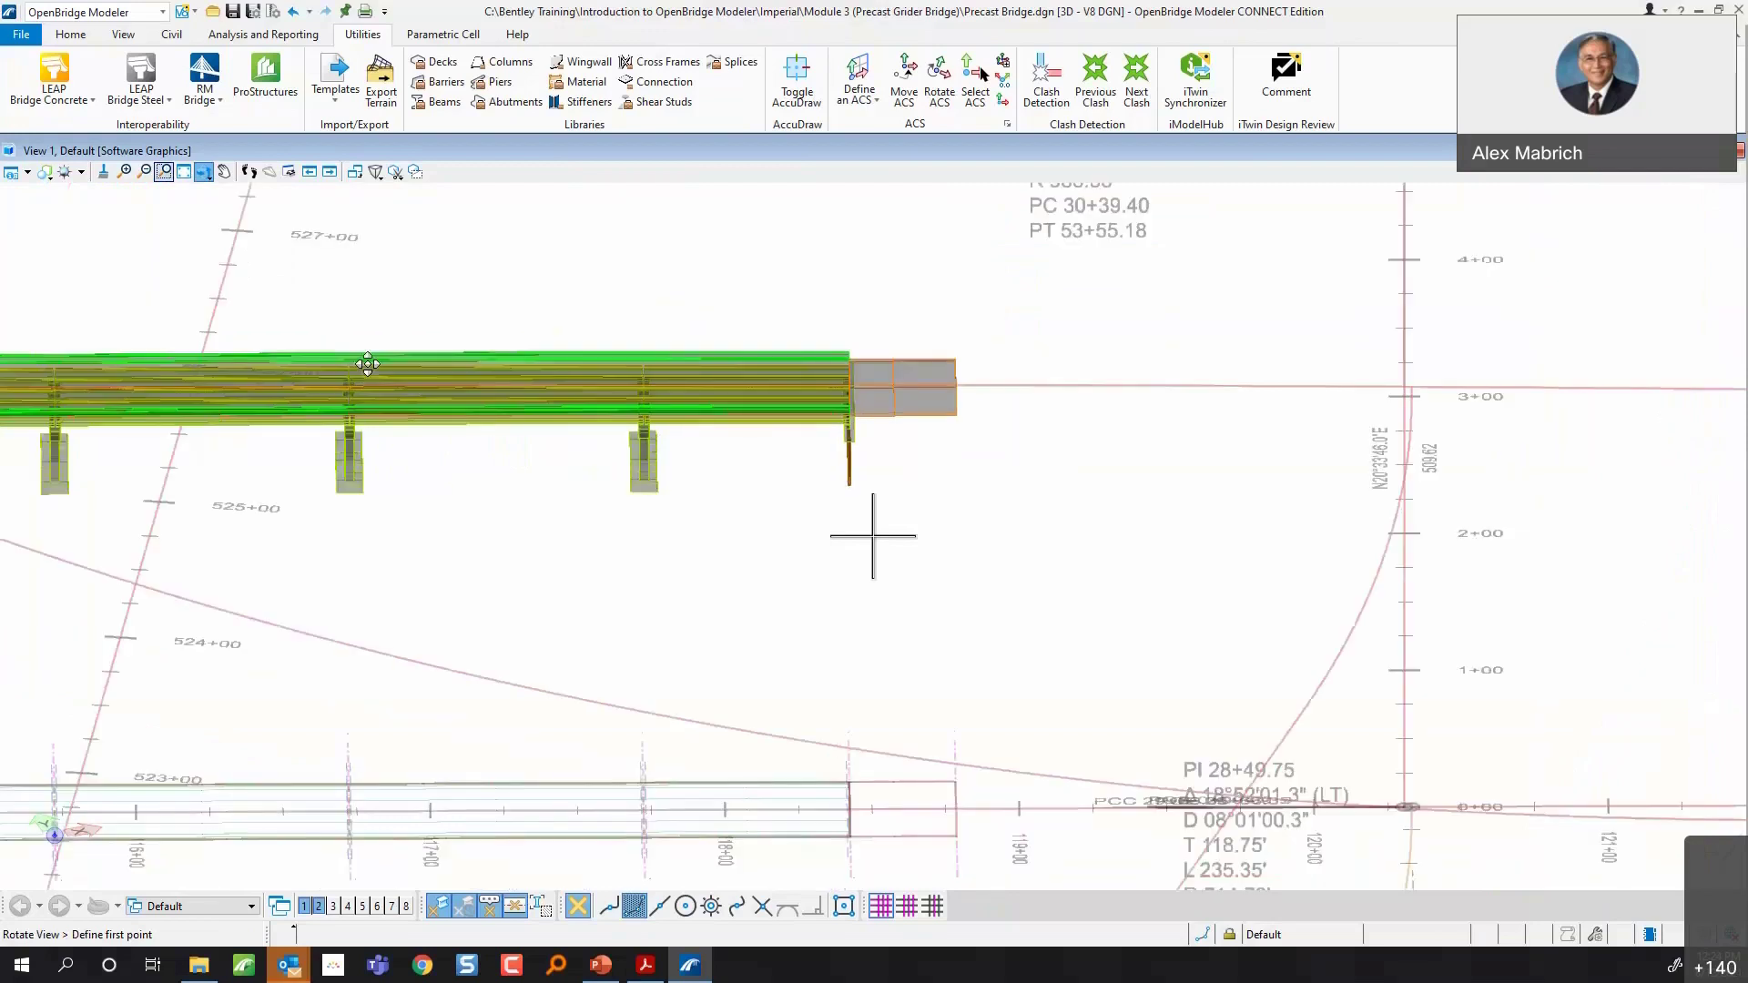
scroll(872, 536, "down", 2)
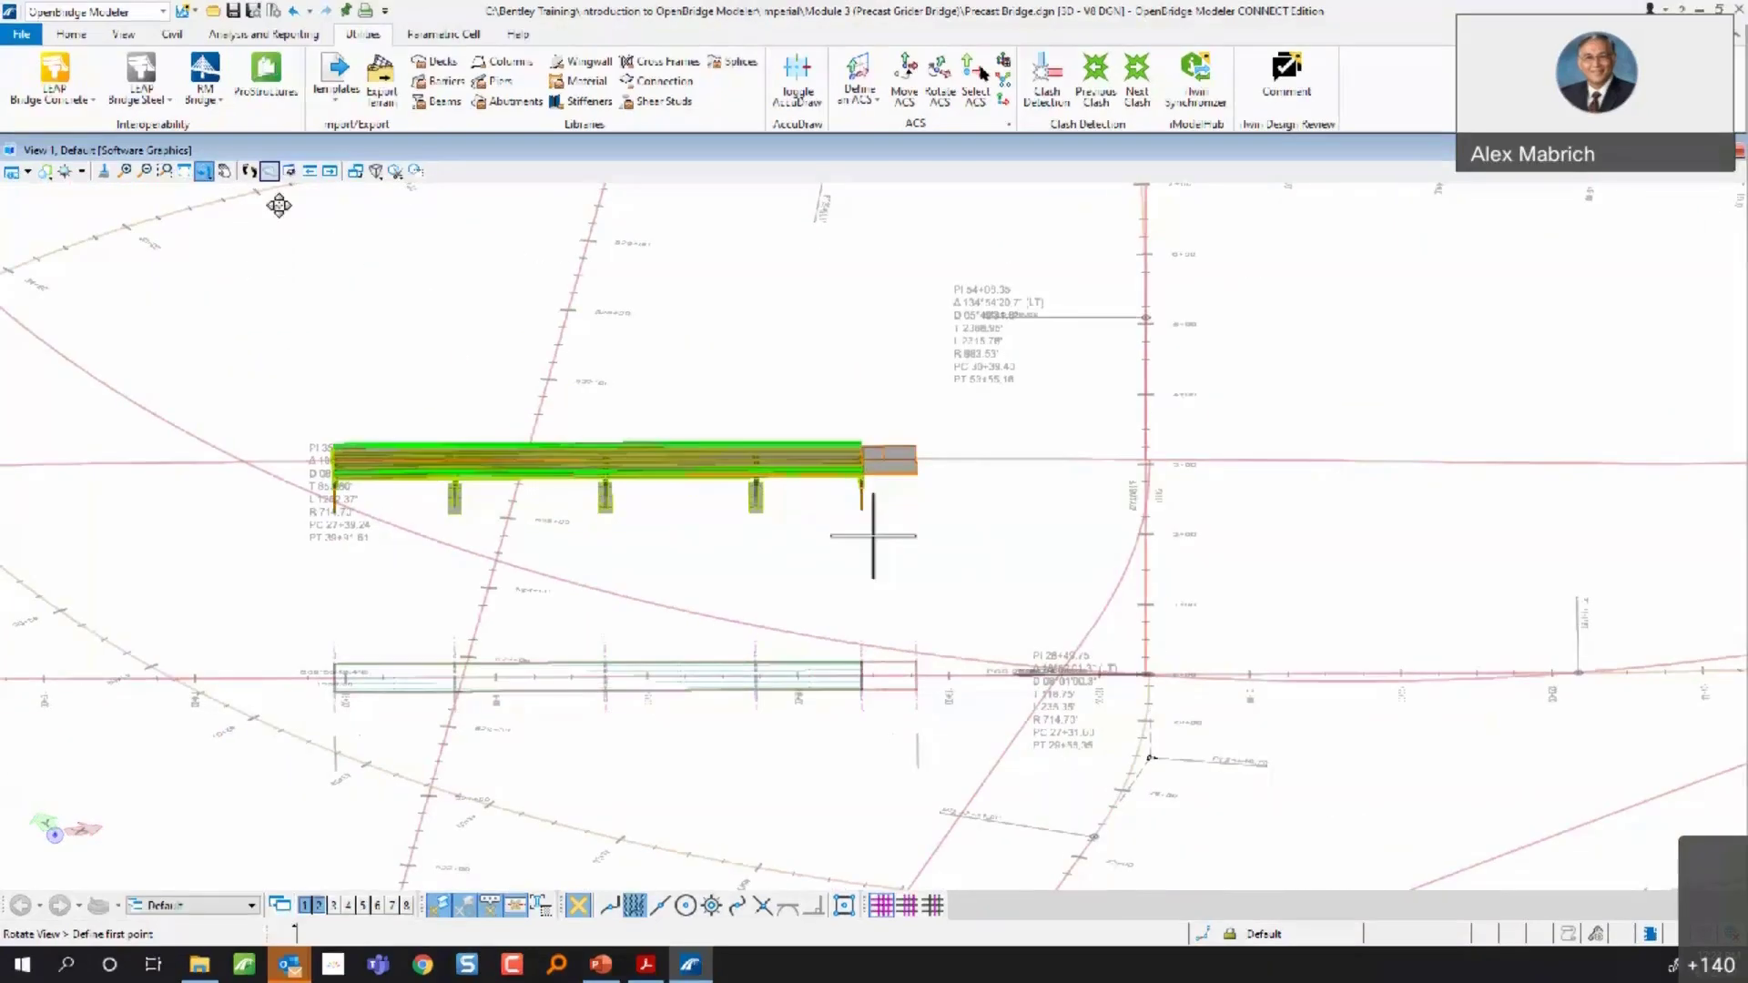
- Place a SupportLine parallel to the start abutment's SupportLine, offset about 23 ft outward from the bridge
left_click(202, 173)
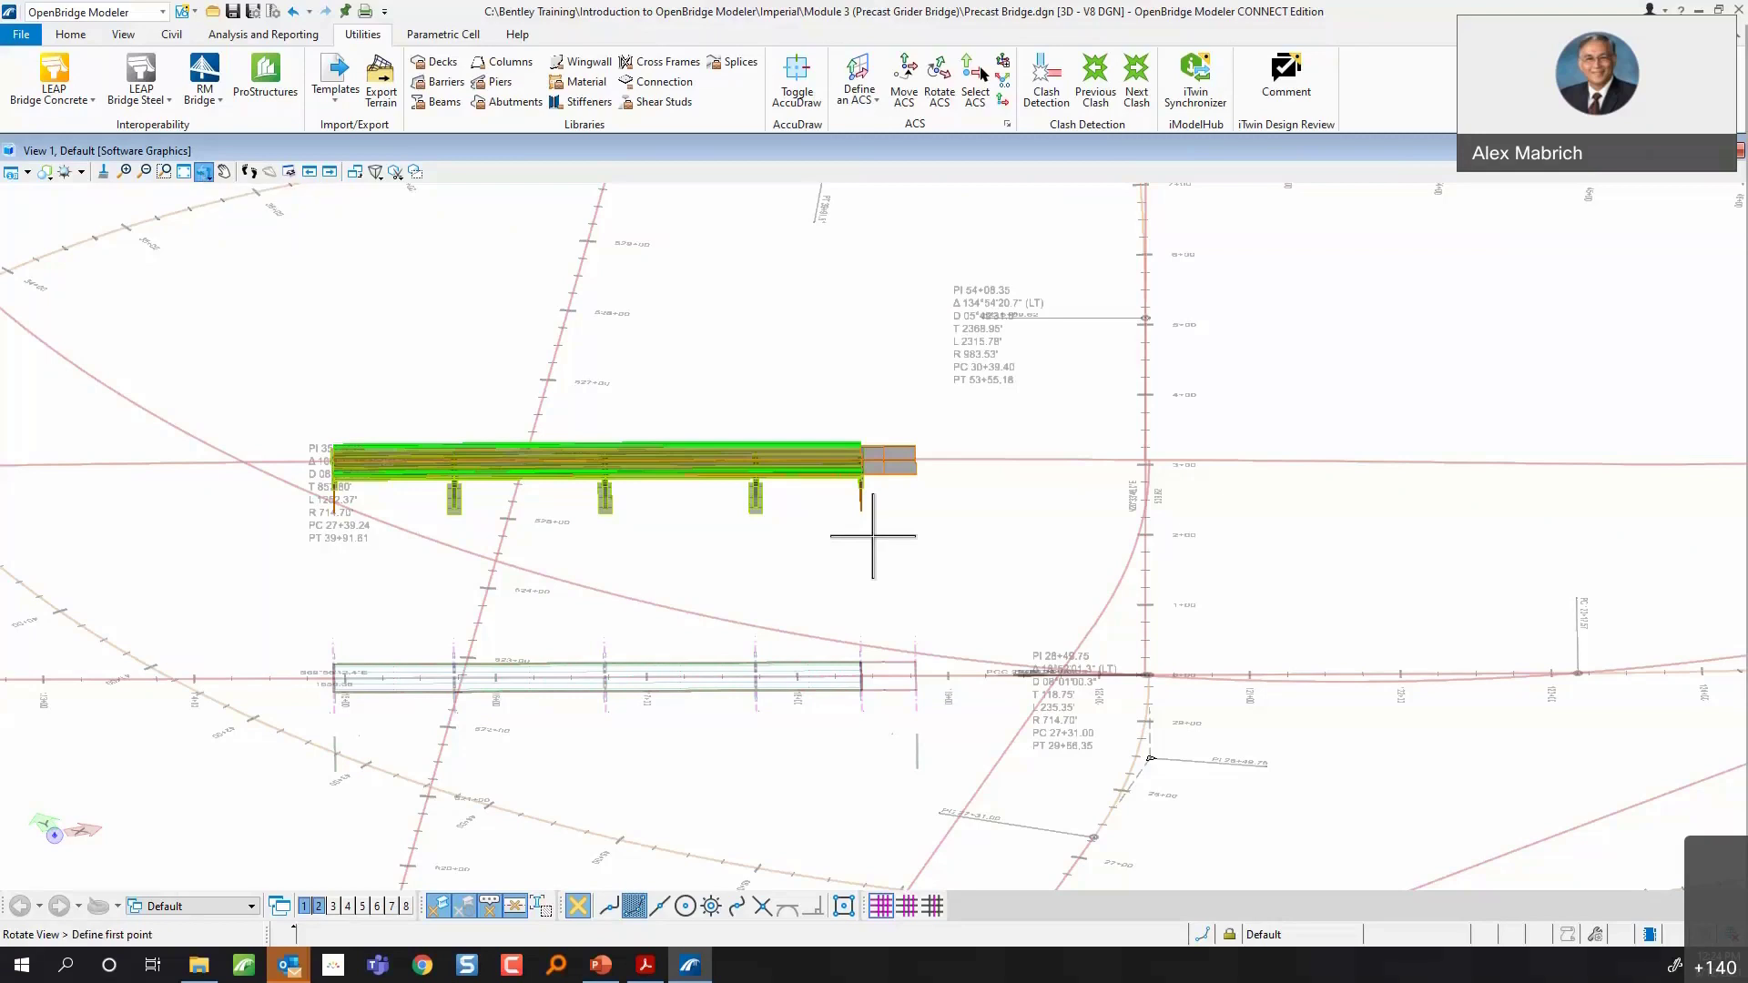
left_click(487, 208)
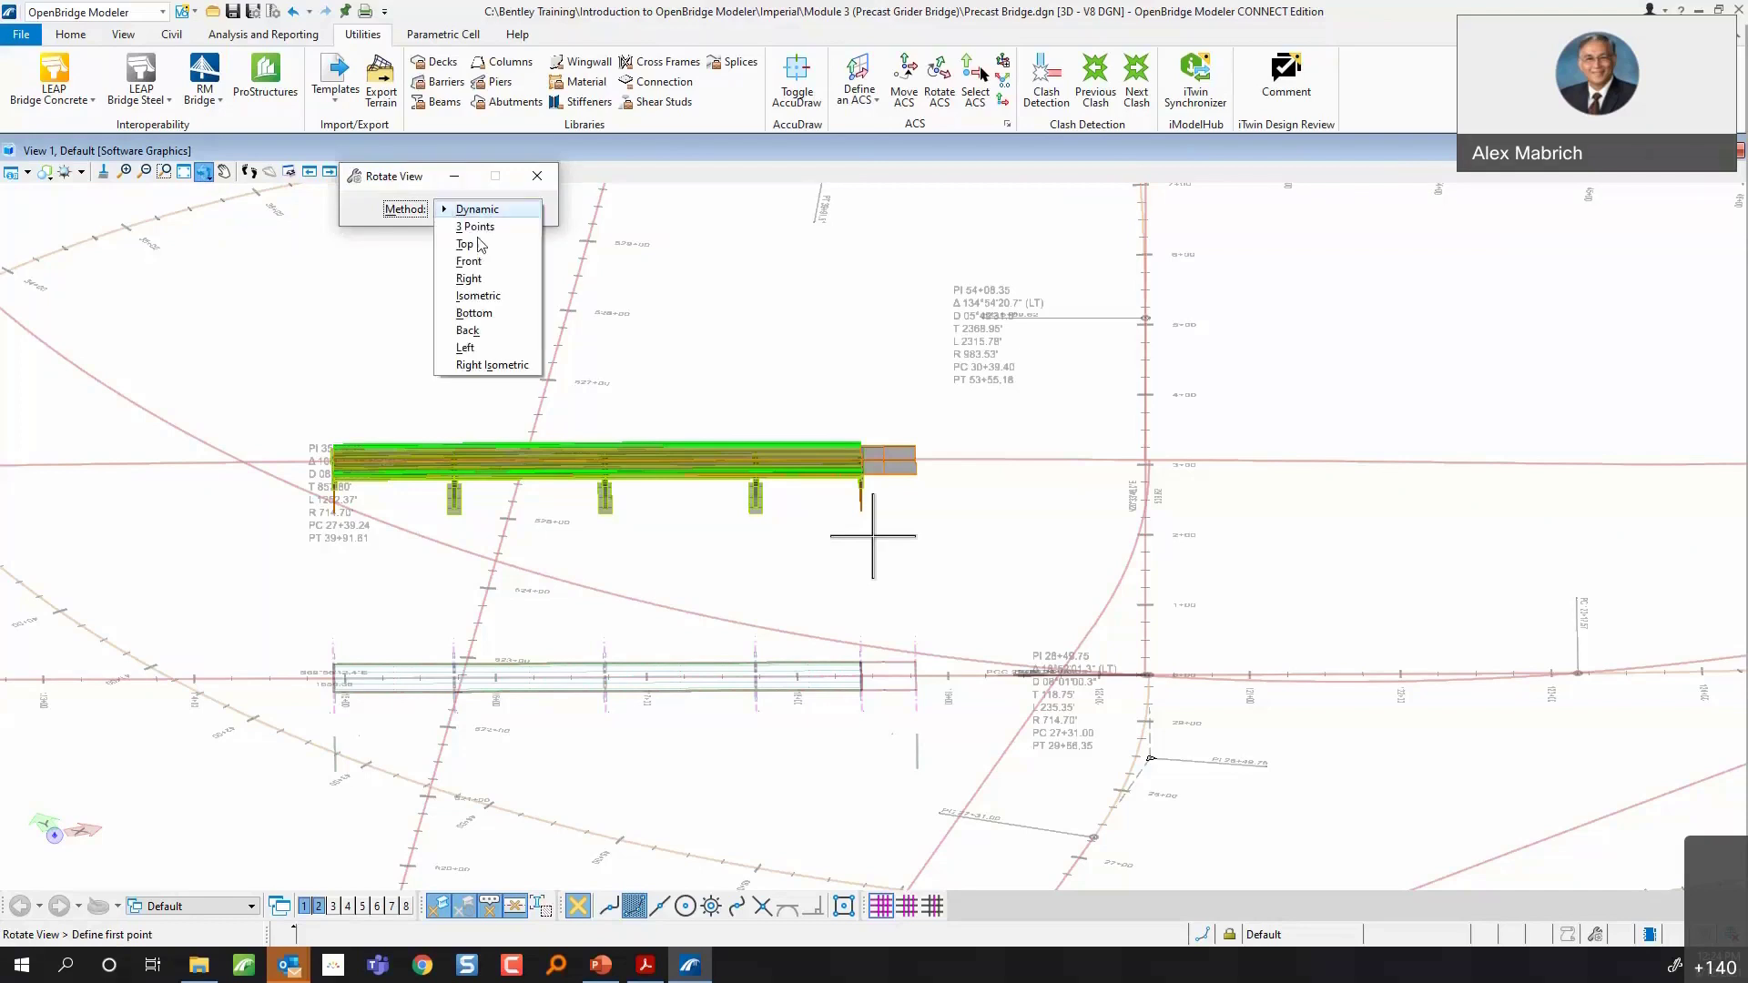
left_click(479, 247)
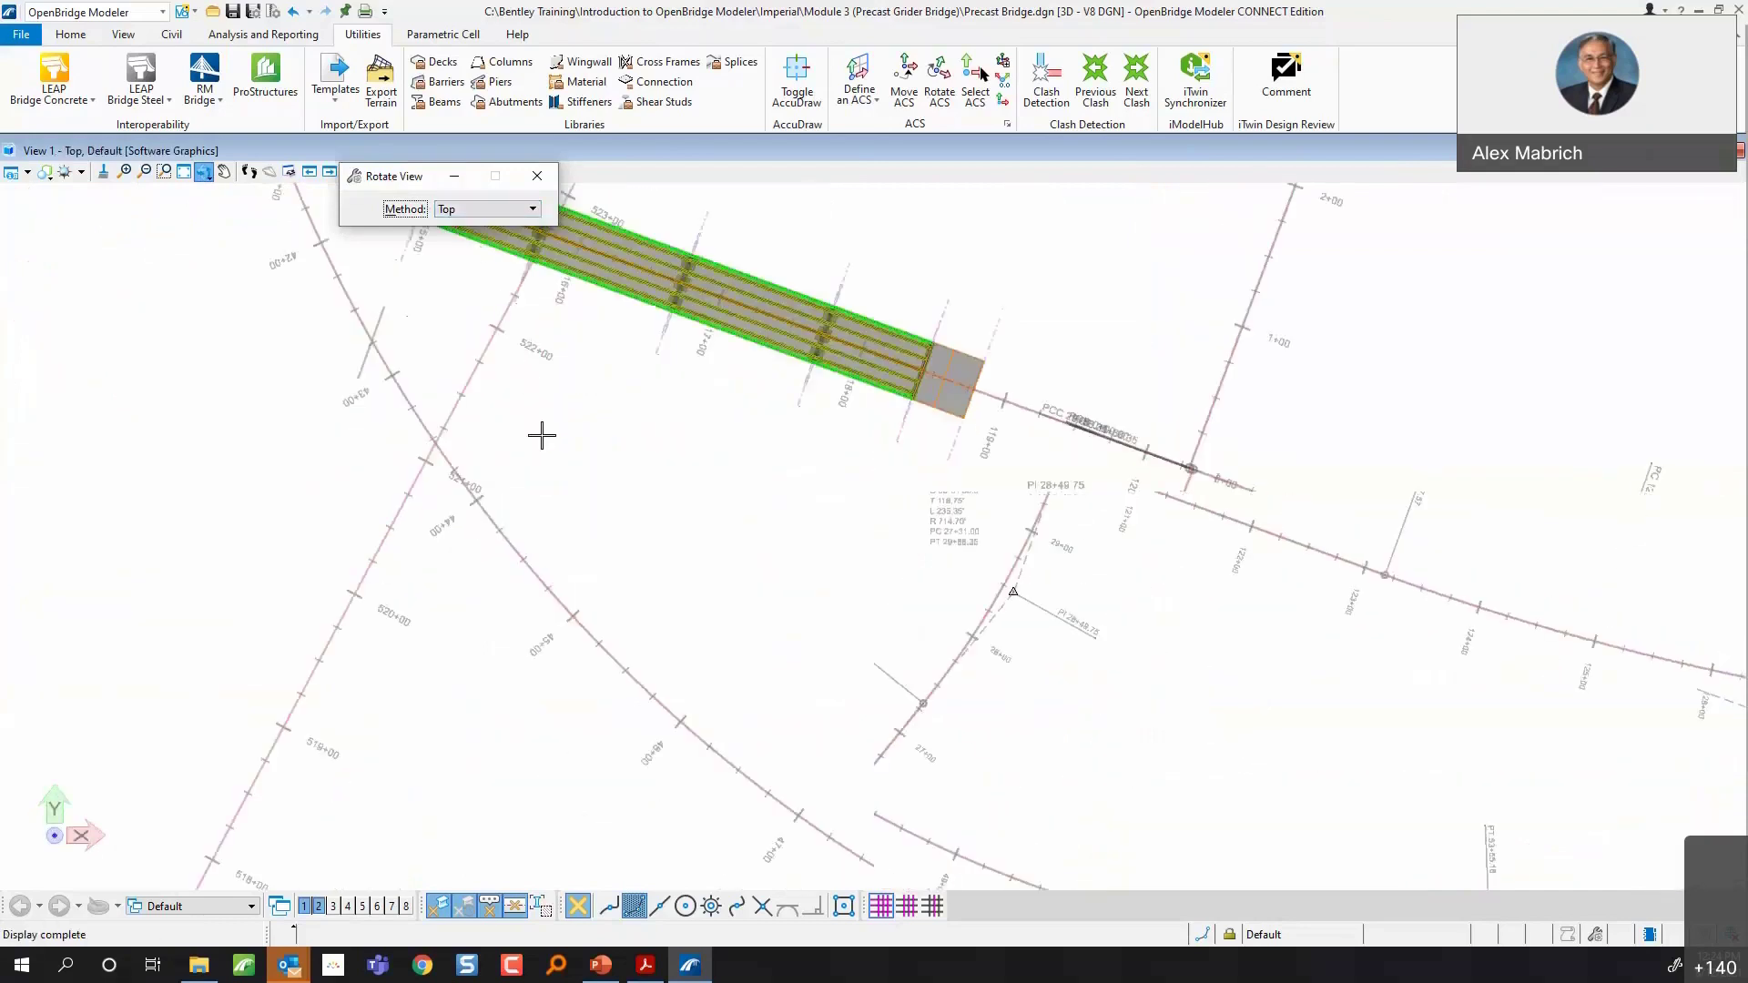
left_click(161, 174)
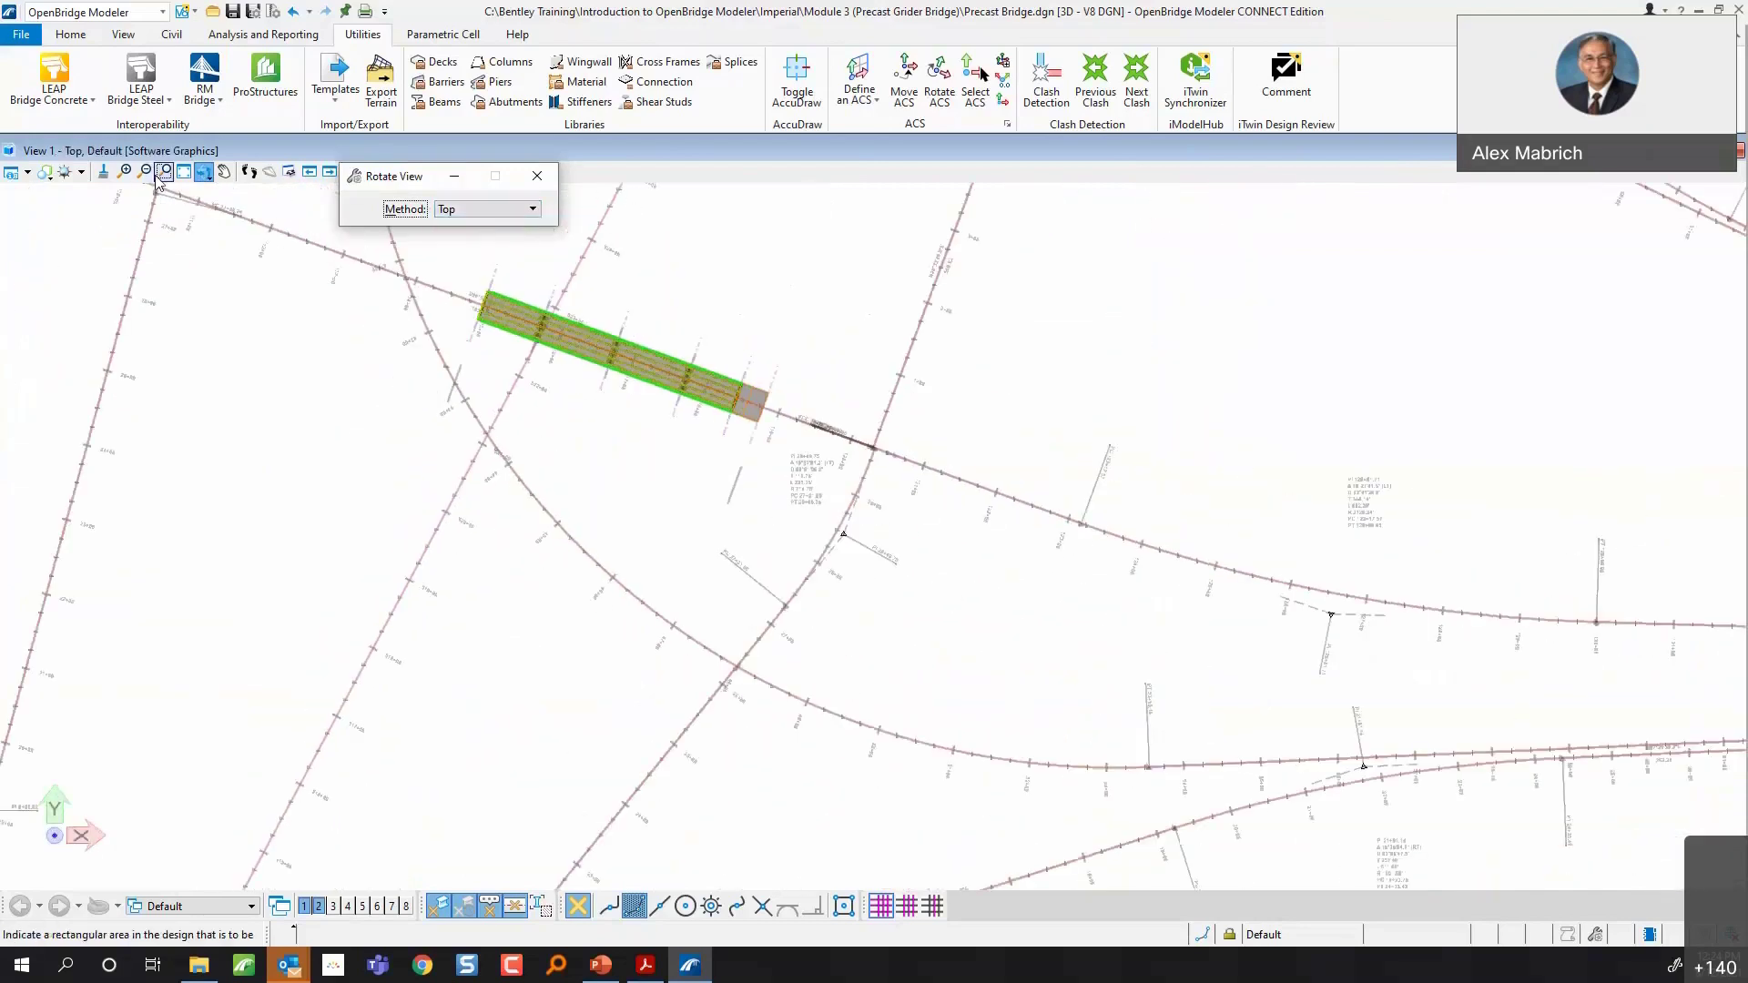
left_click(384, 247)
left_click(558, 360)
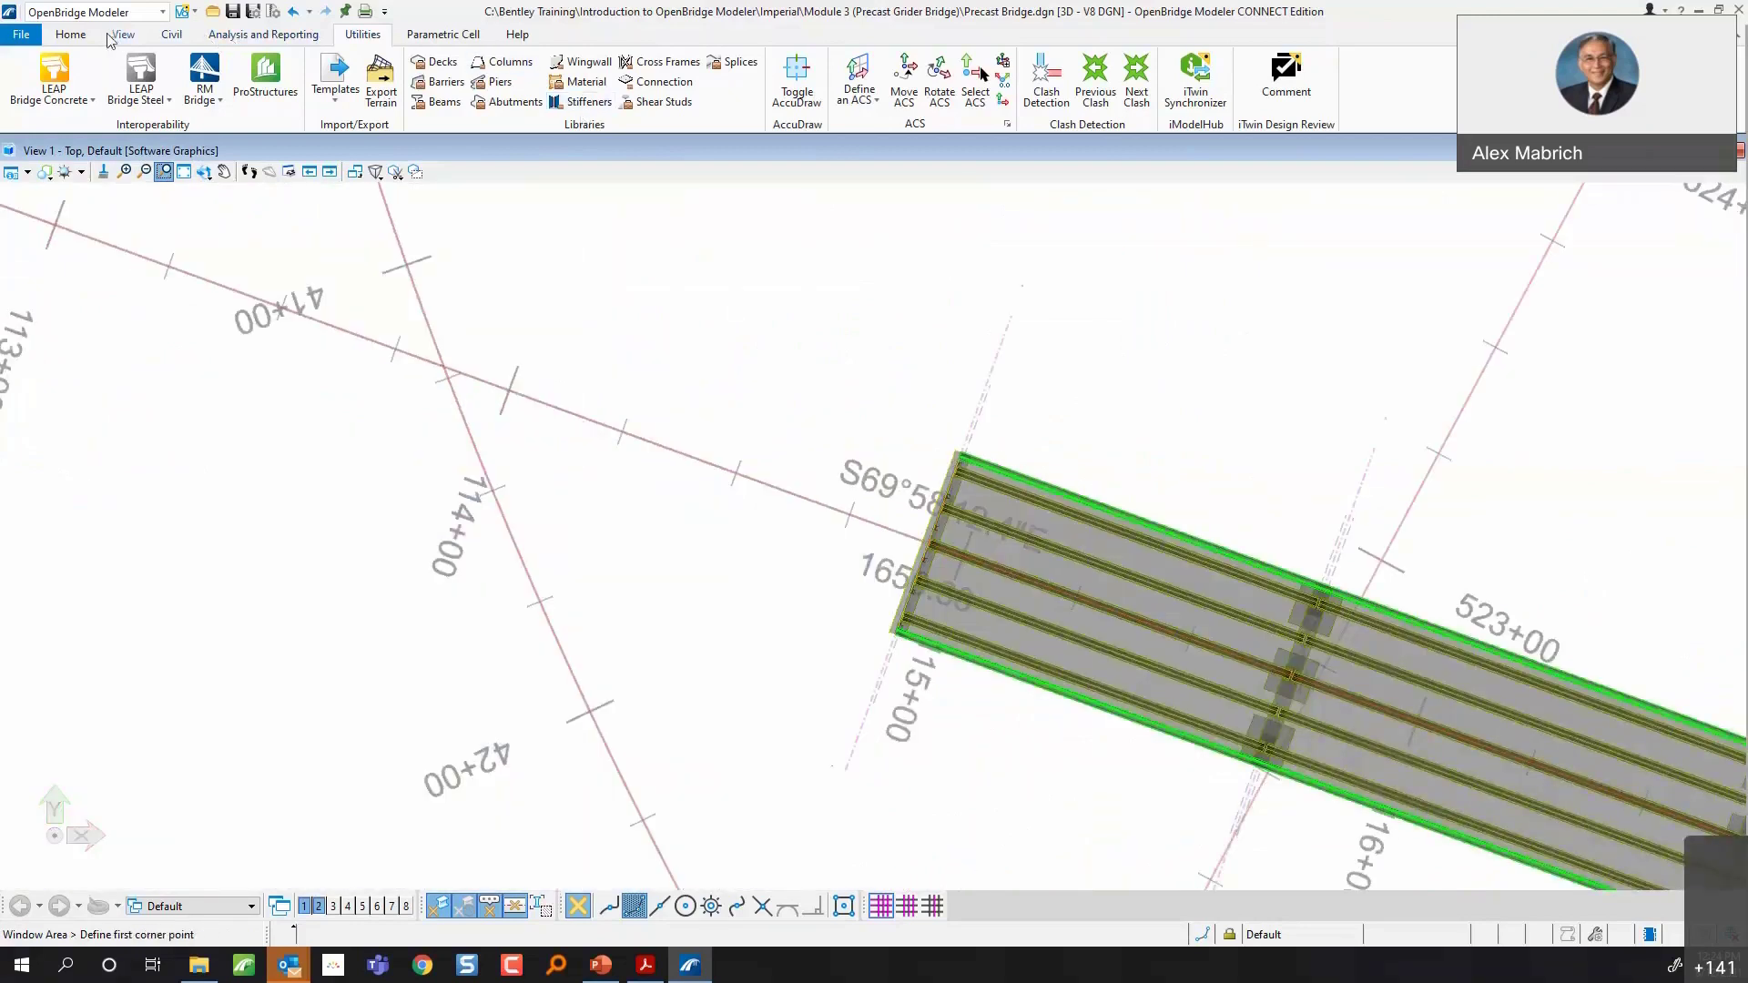
left_click(71, 34)
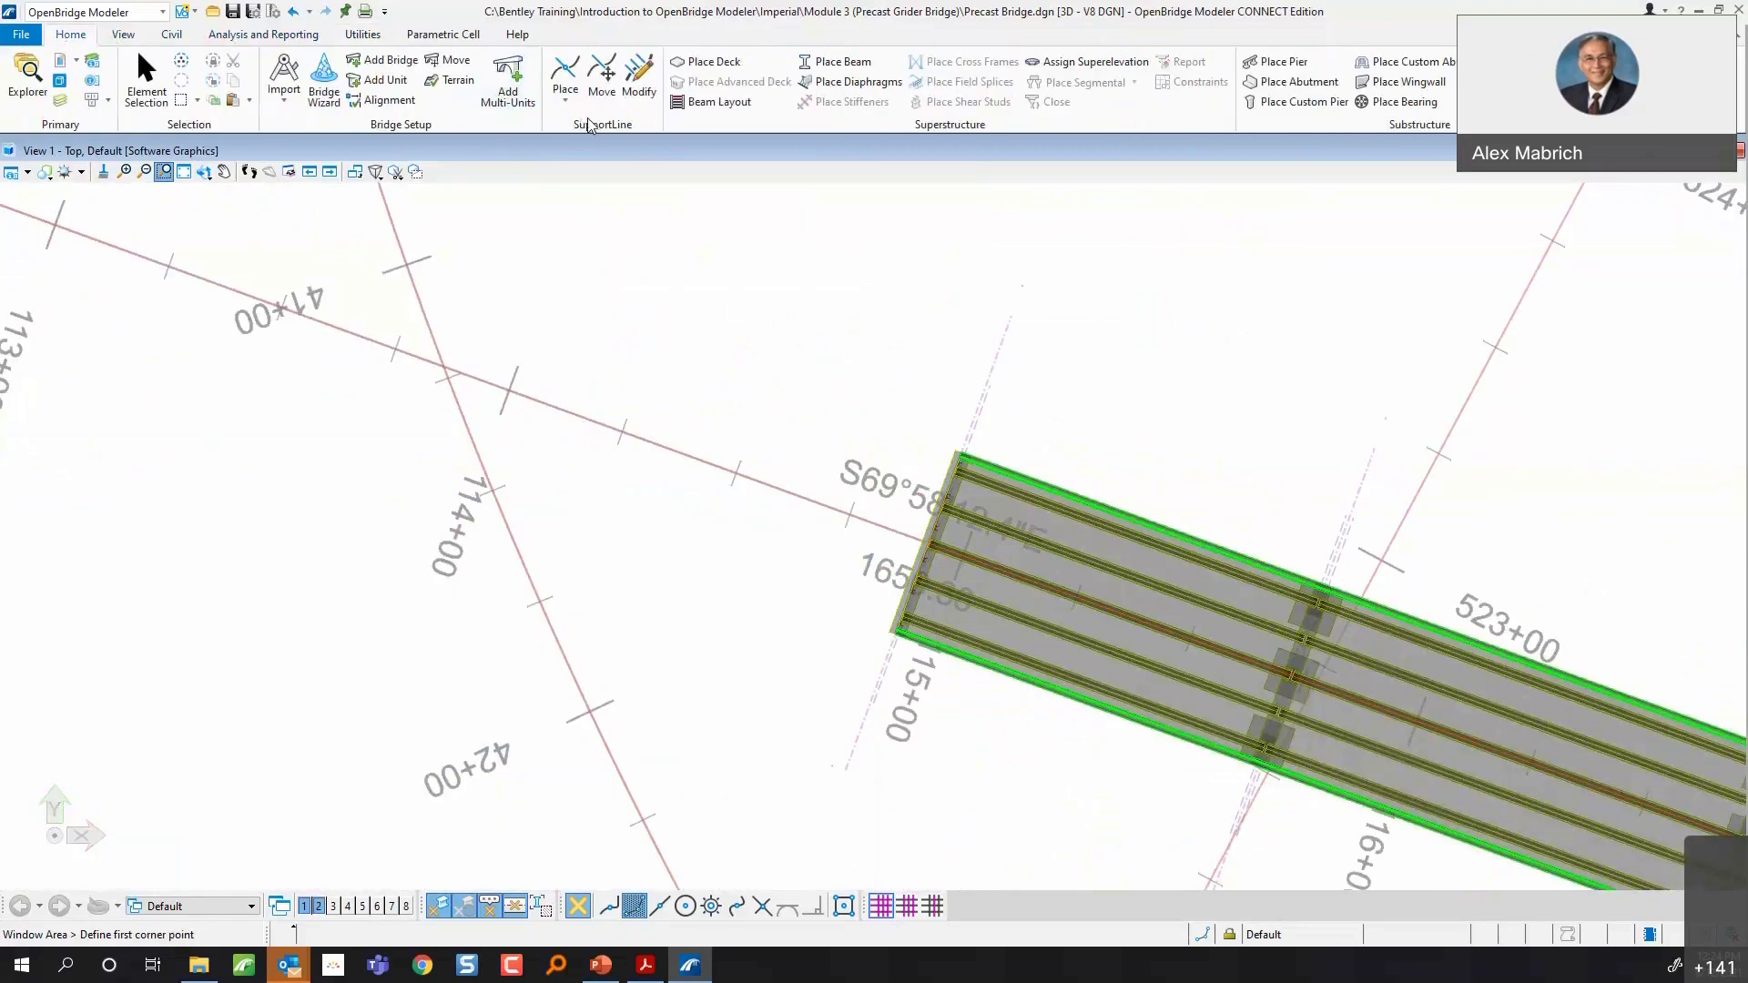
left_click(565, 100)
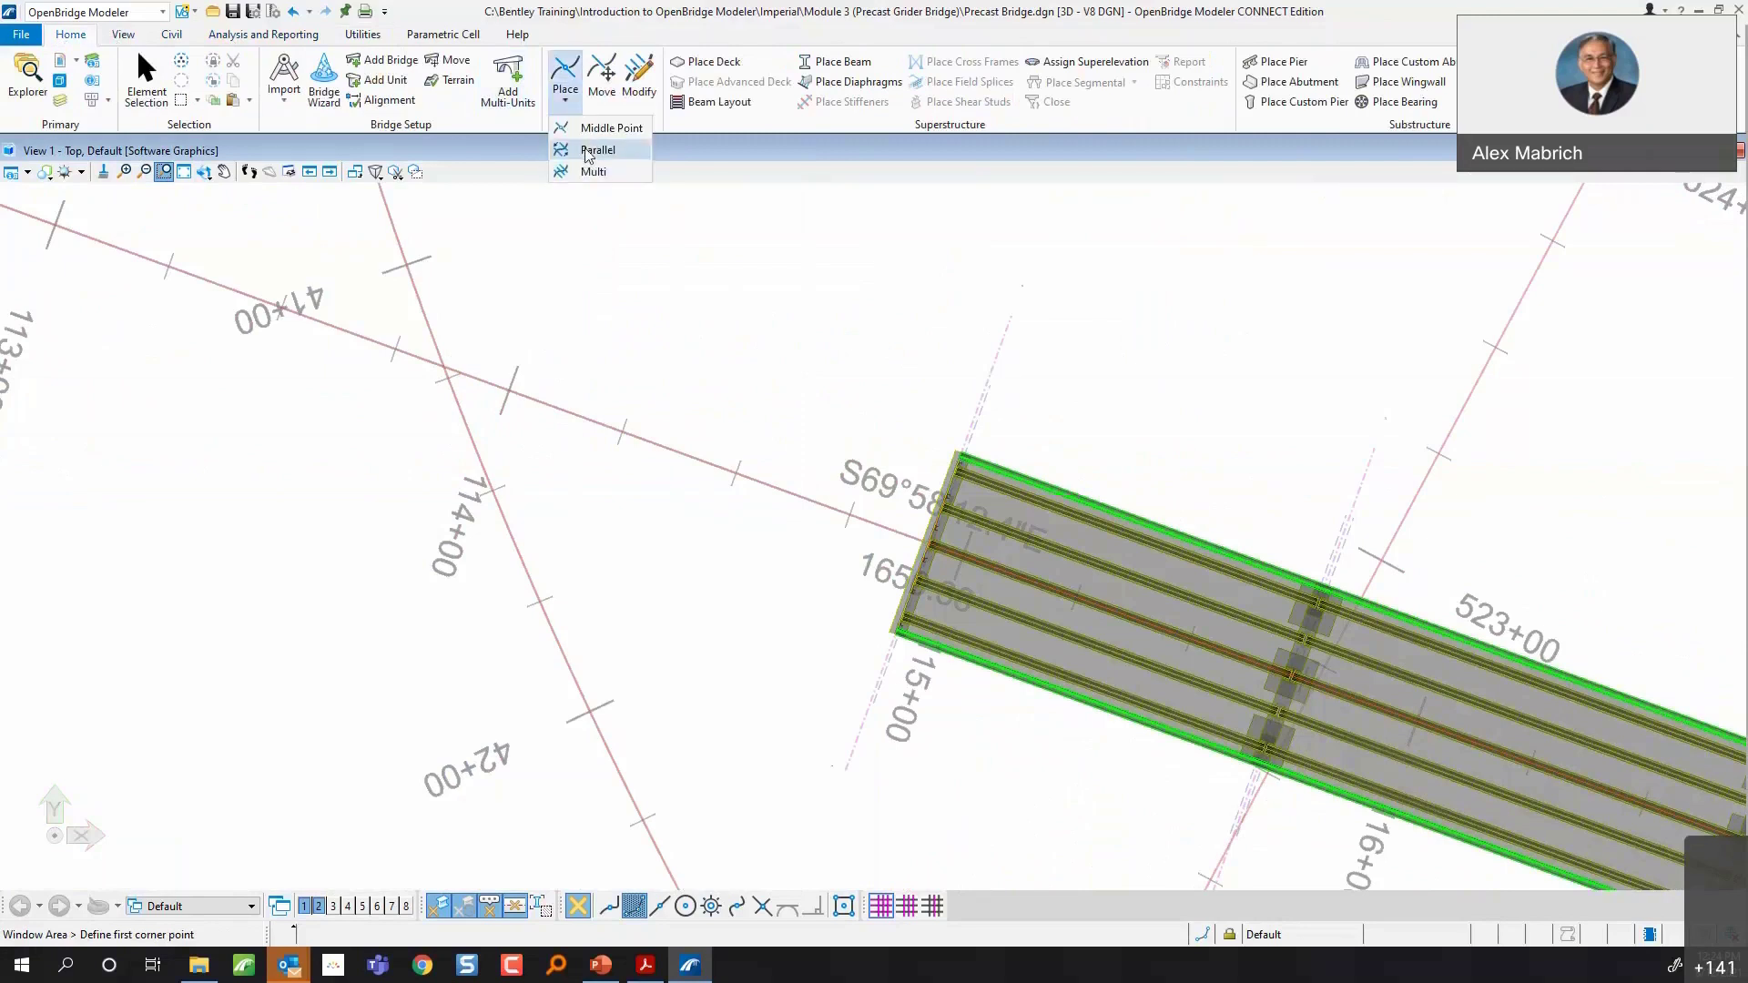
left_click(587, 151)
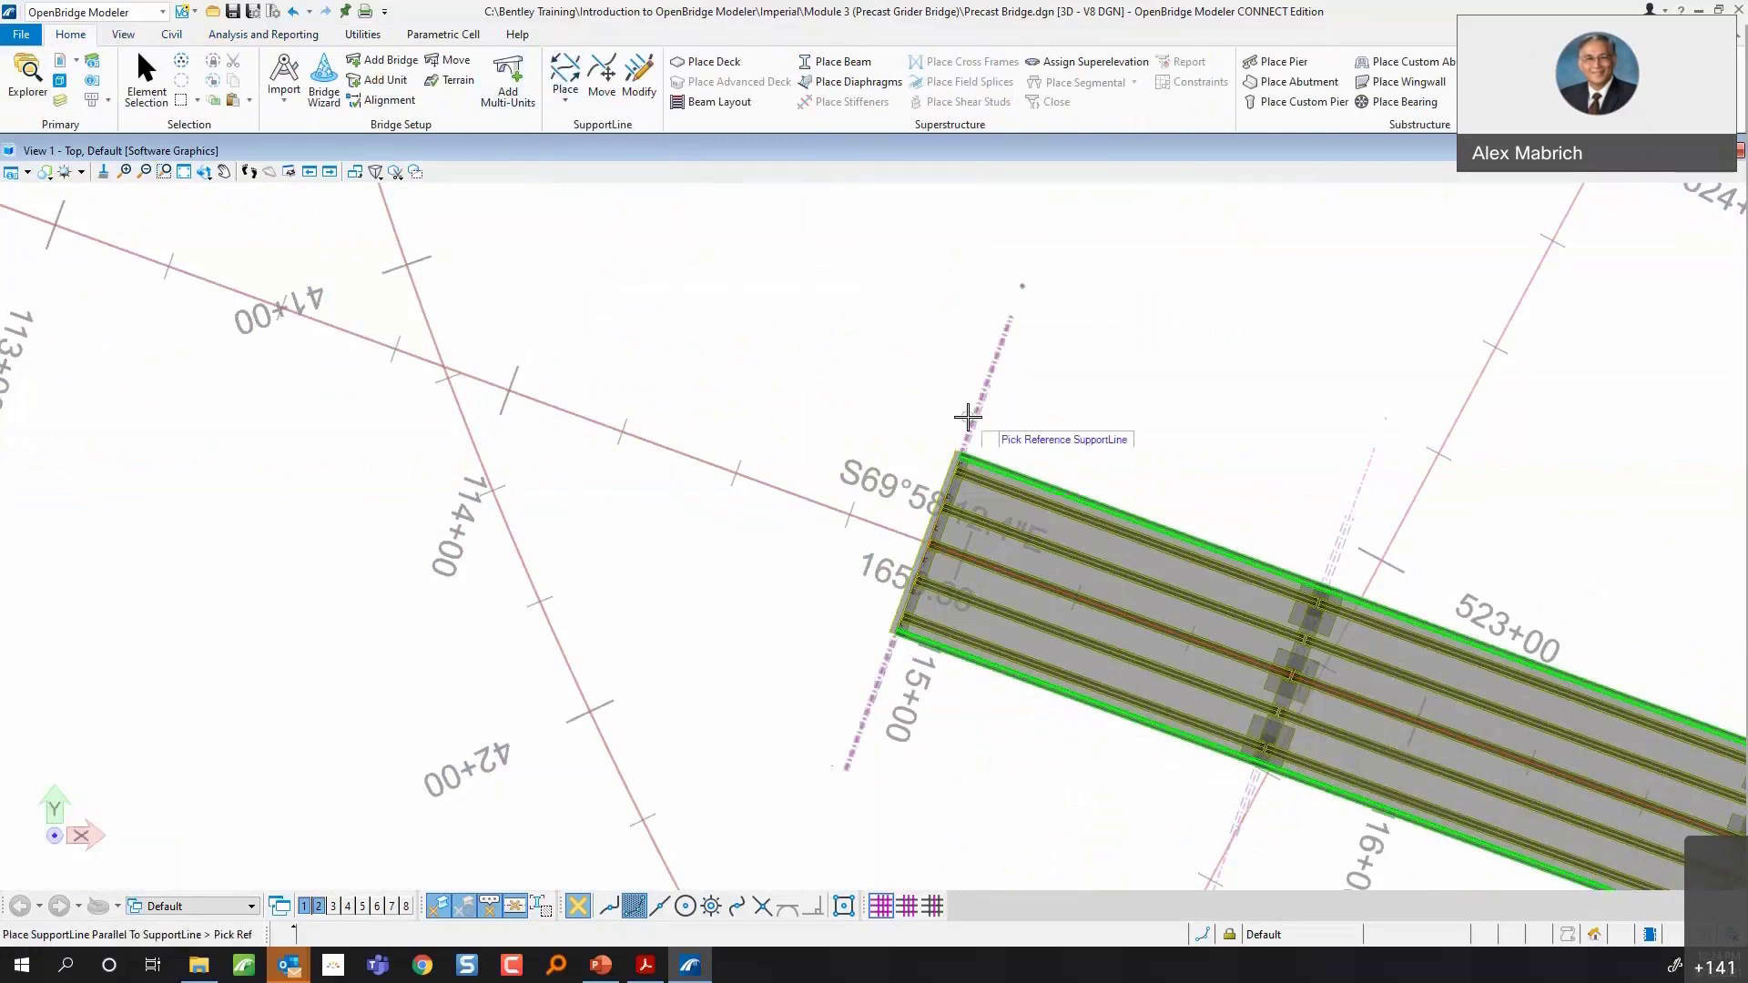
left_click(967, 417)
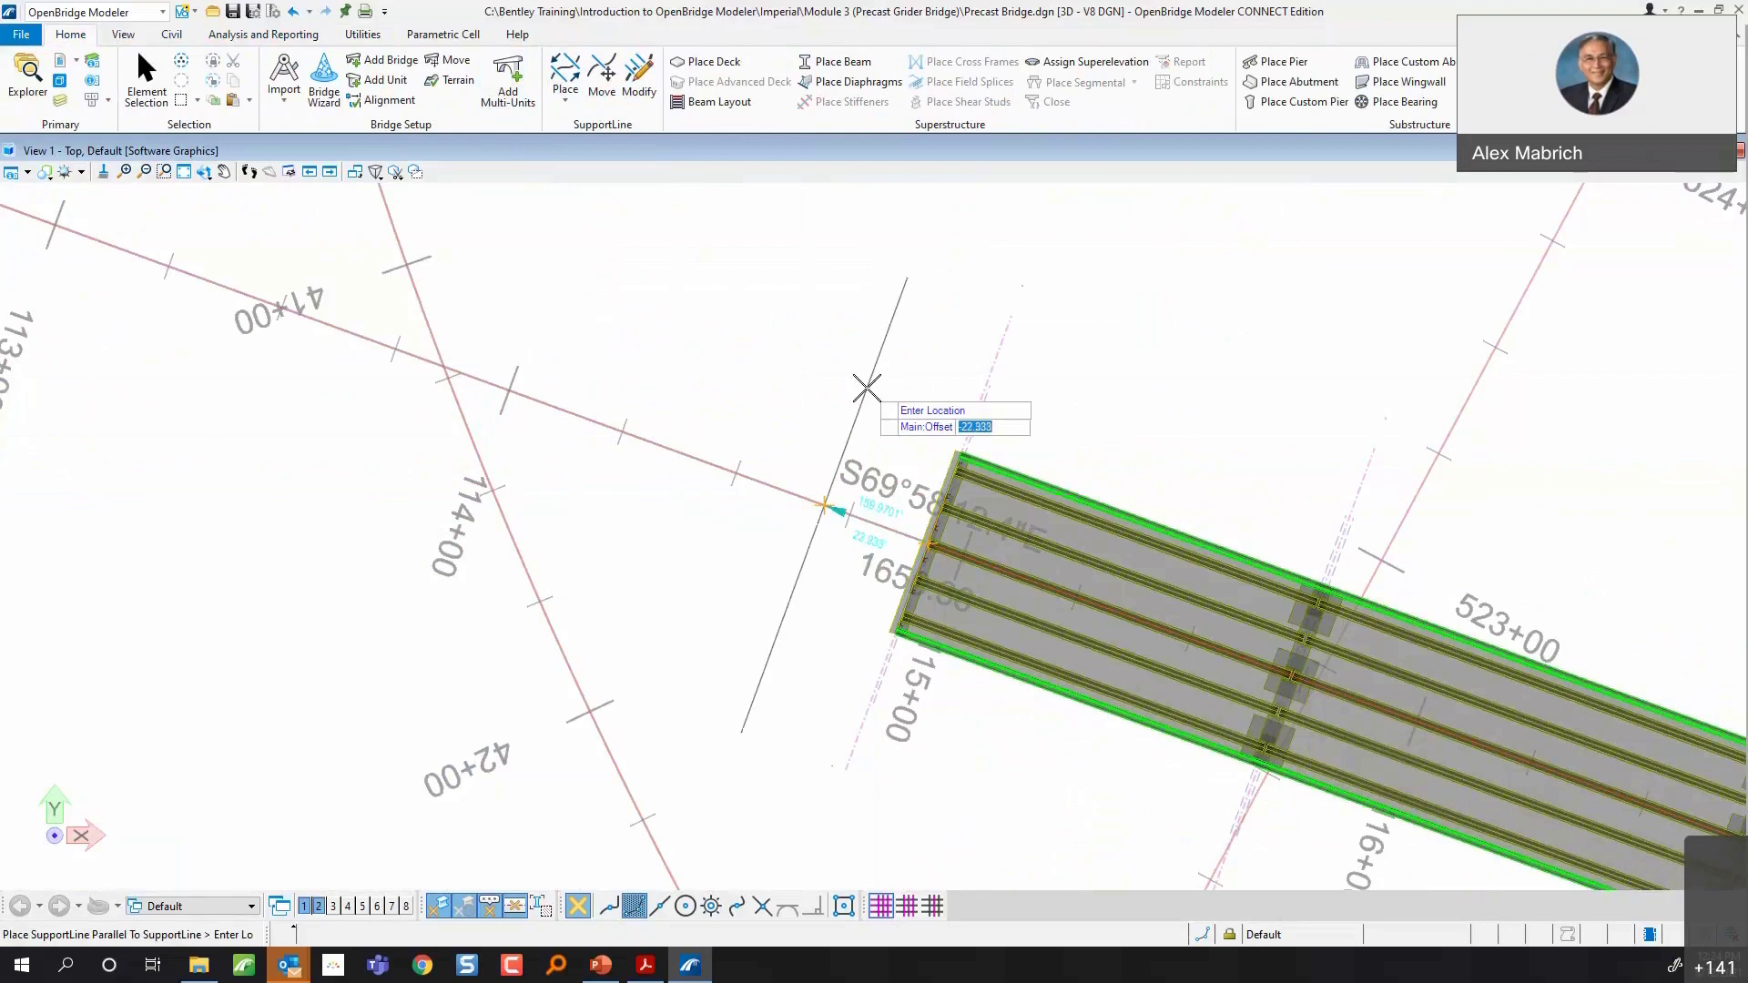
left_click(792, 375)
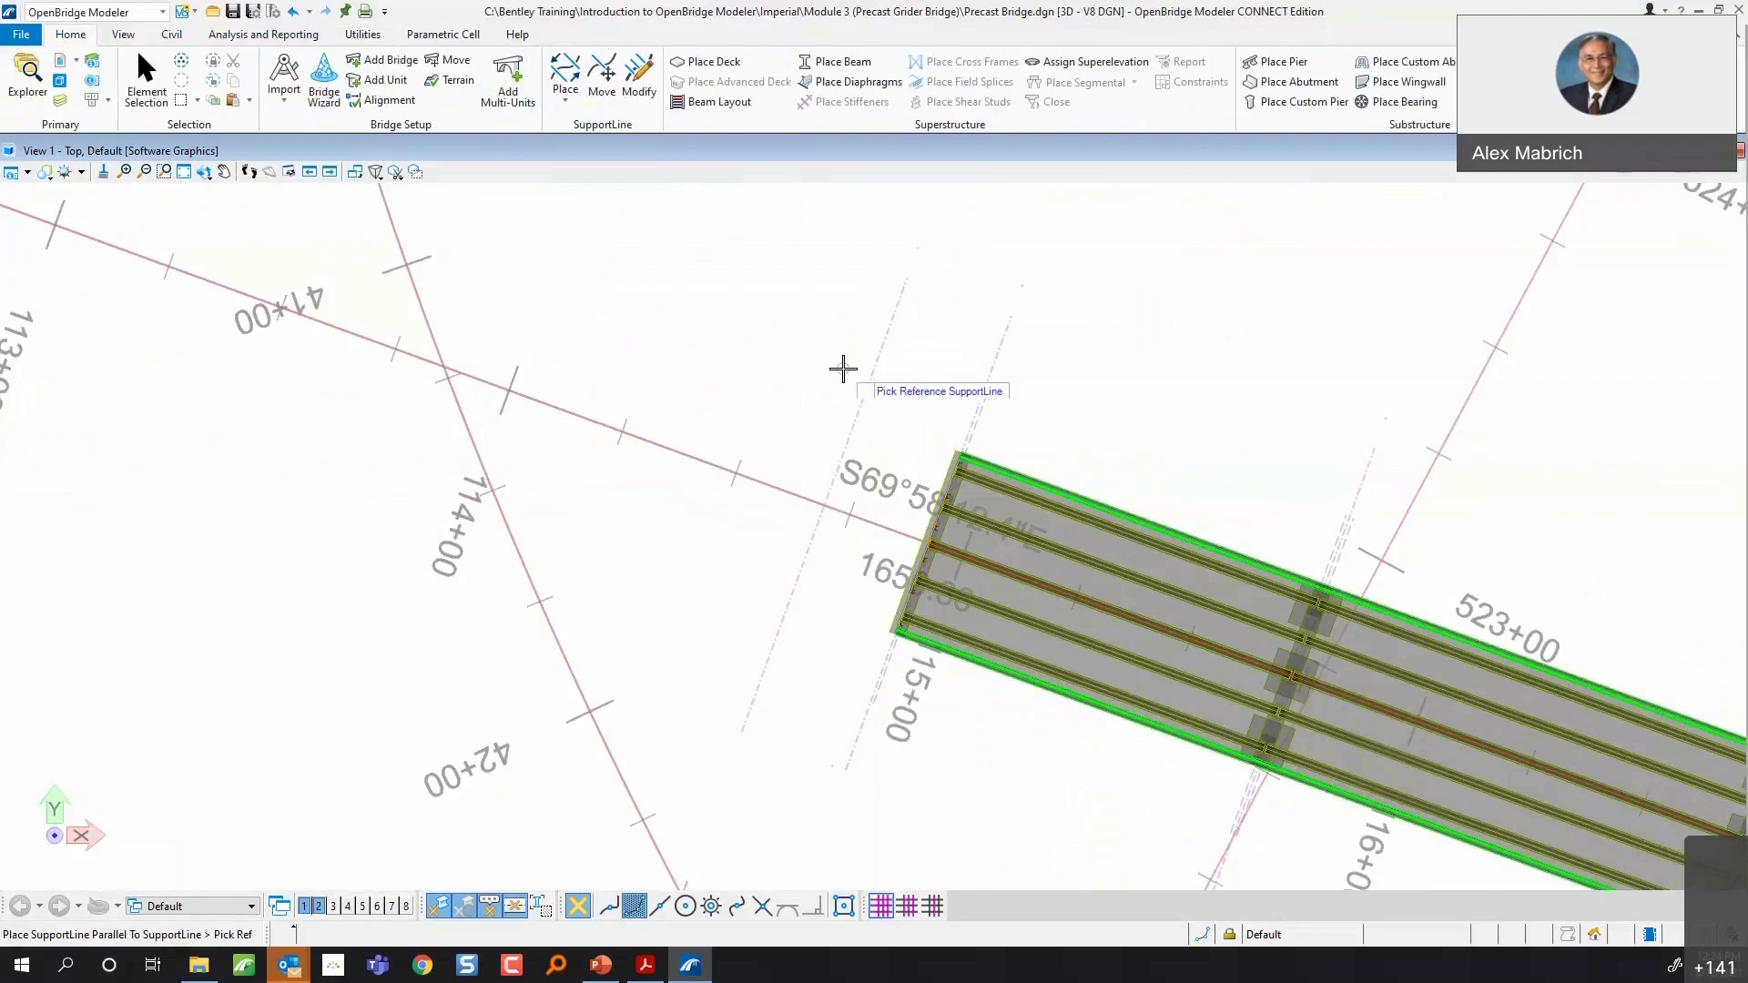
- Place a second parallel SupportLine about 21 ft farther out from the one just added beyond the start abutment
left_click(866, 393)
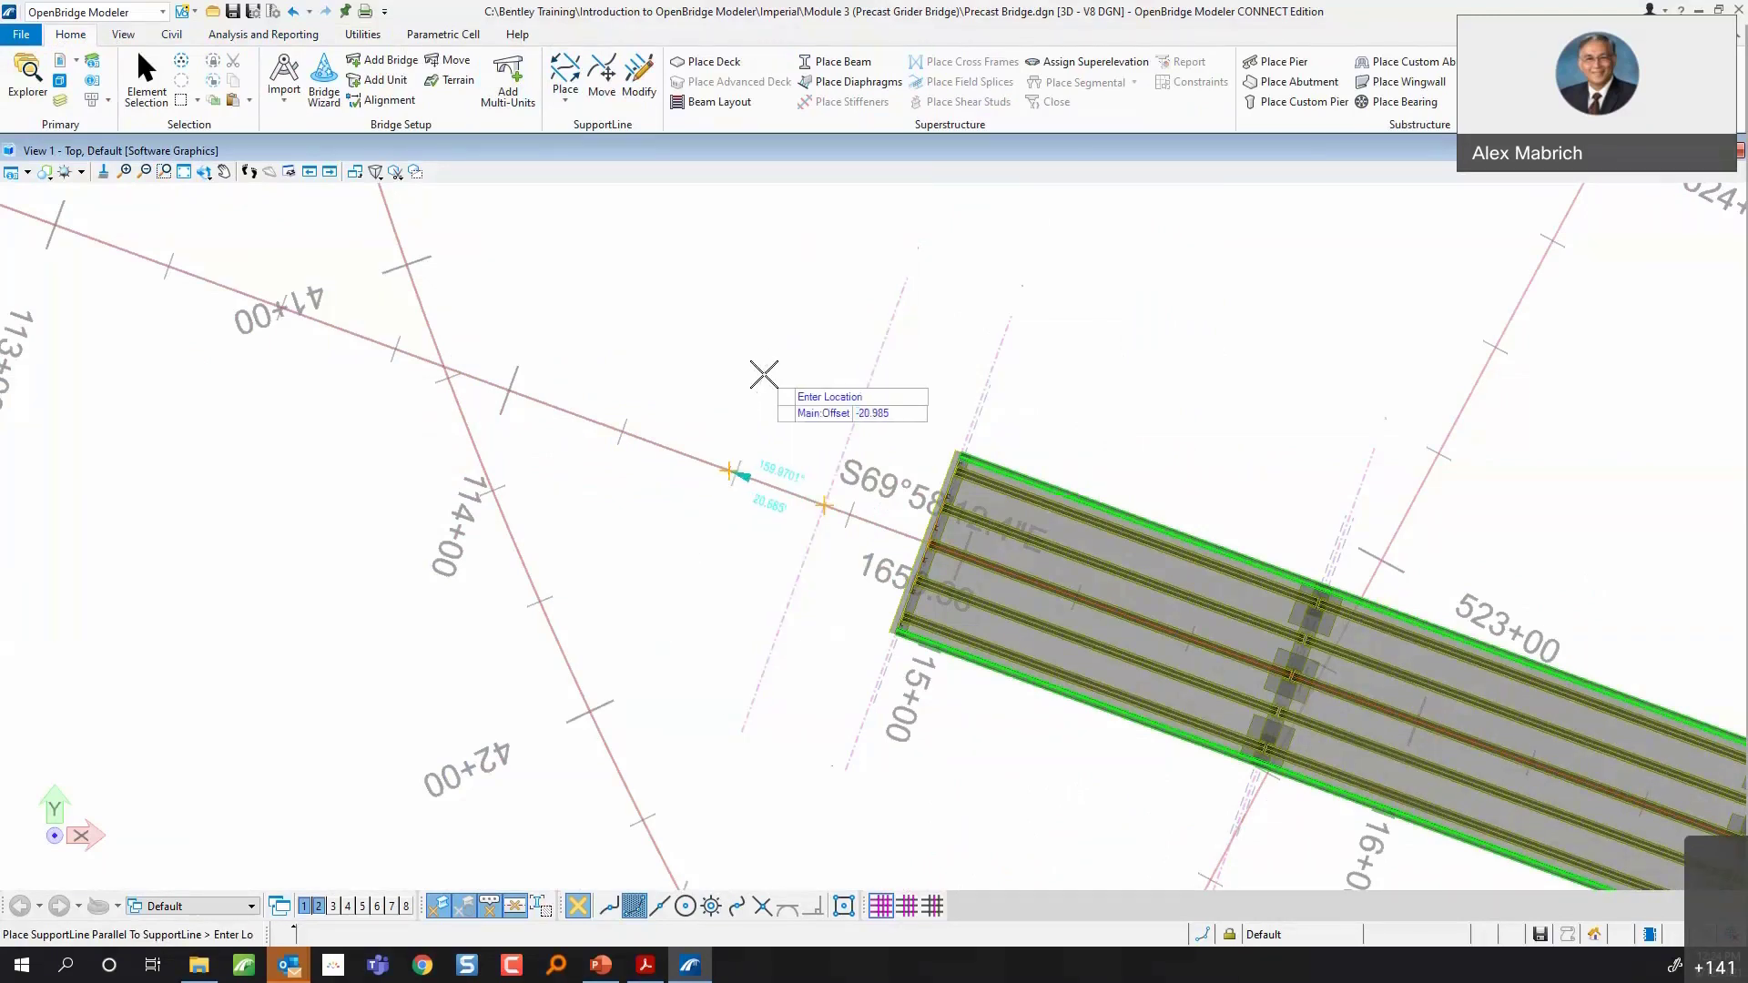
left_click(763, 374)
right_click(733, 344)
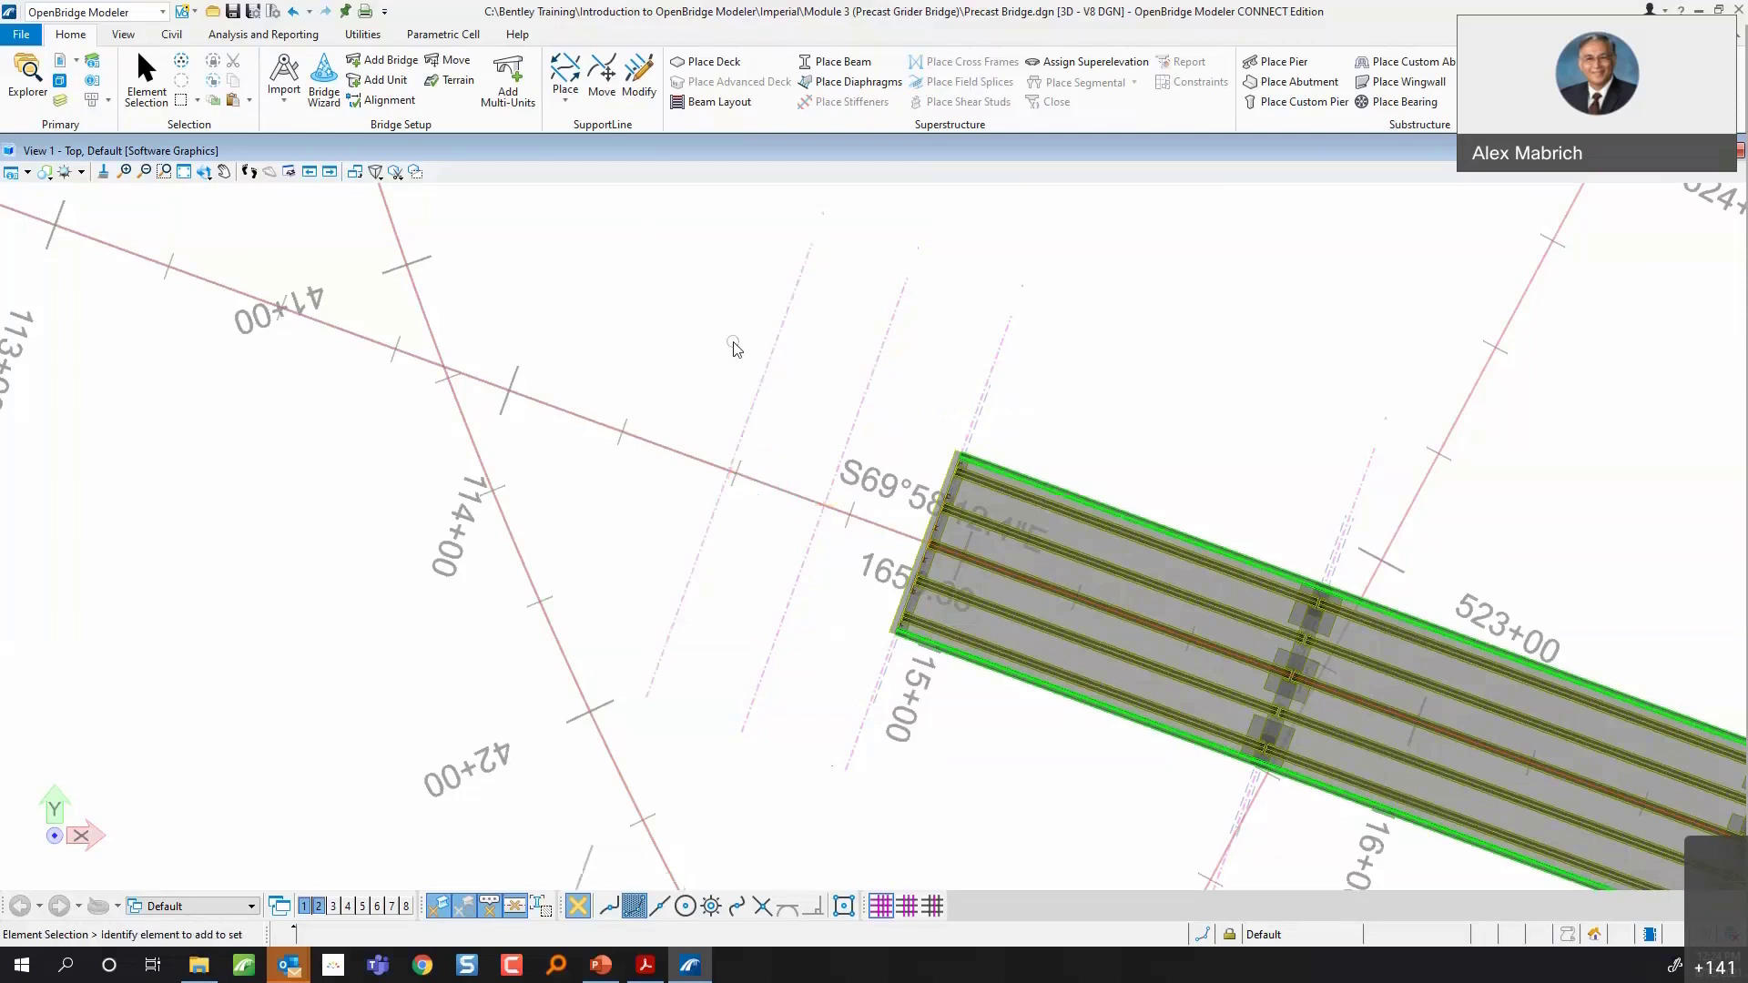
- Place a deck using the Slab w/ constraints template between the nearer new SupportLine and the start abutment's SupportLine
left_click(695, 63)
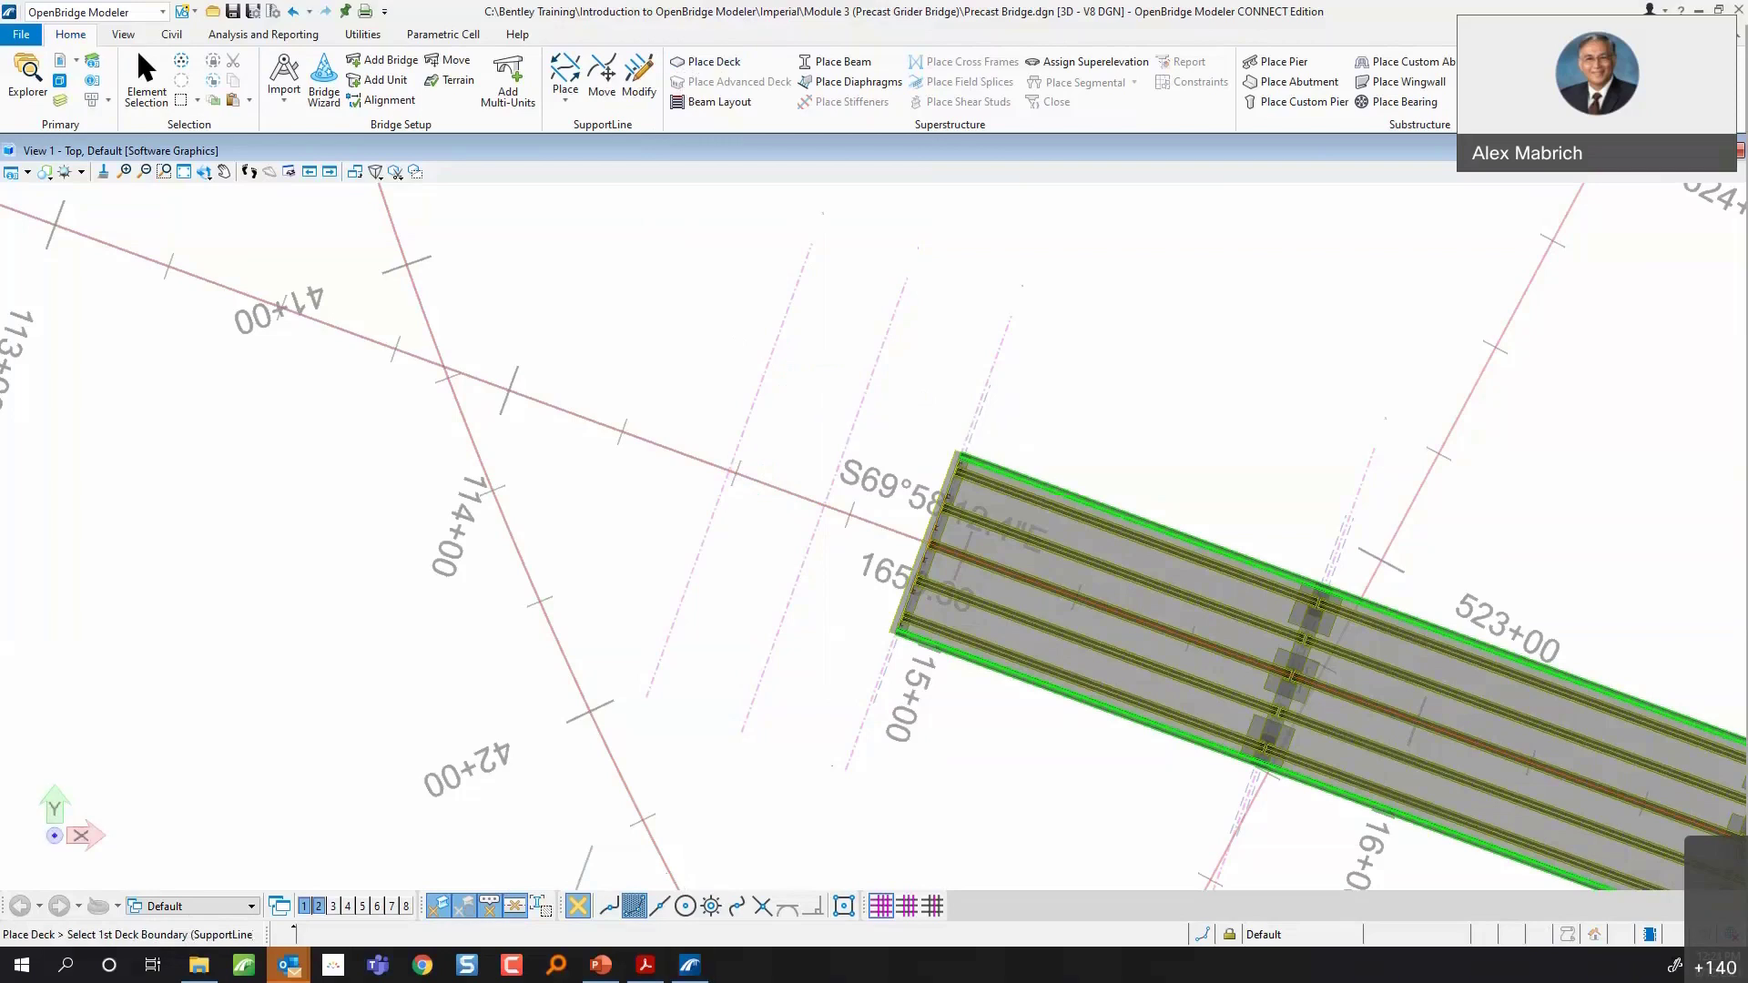
left_click(304, 208)
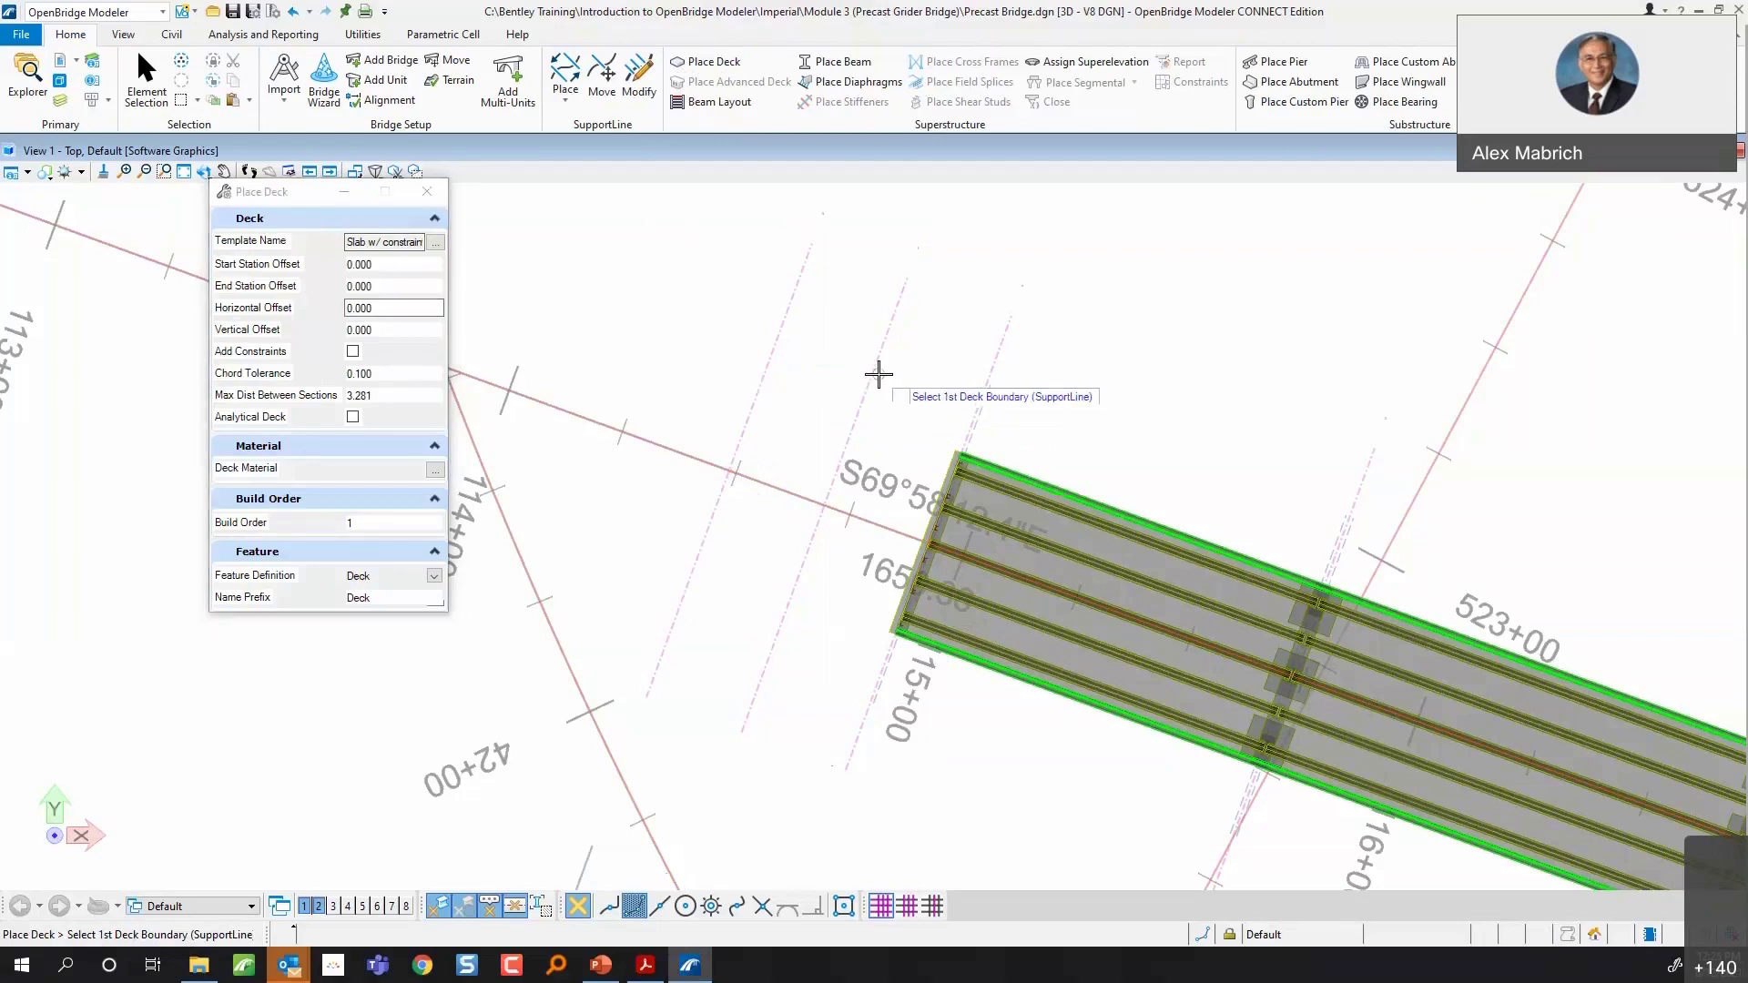
left_click(877, 364)
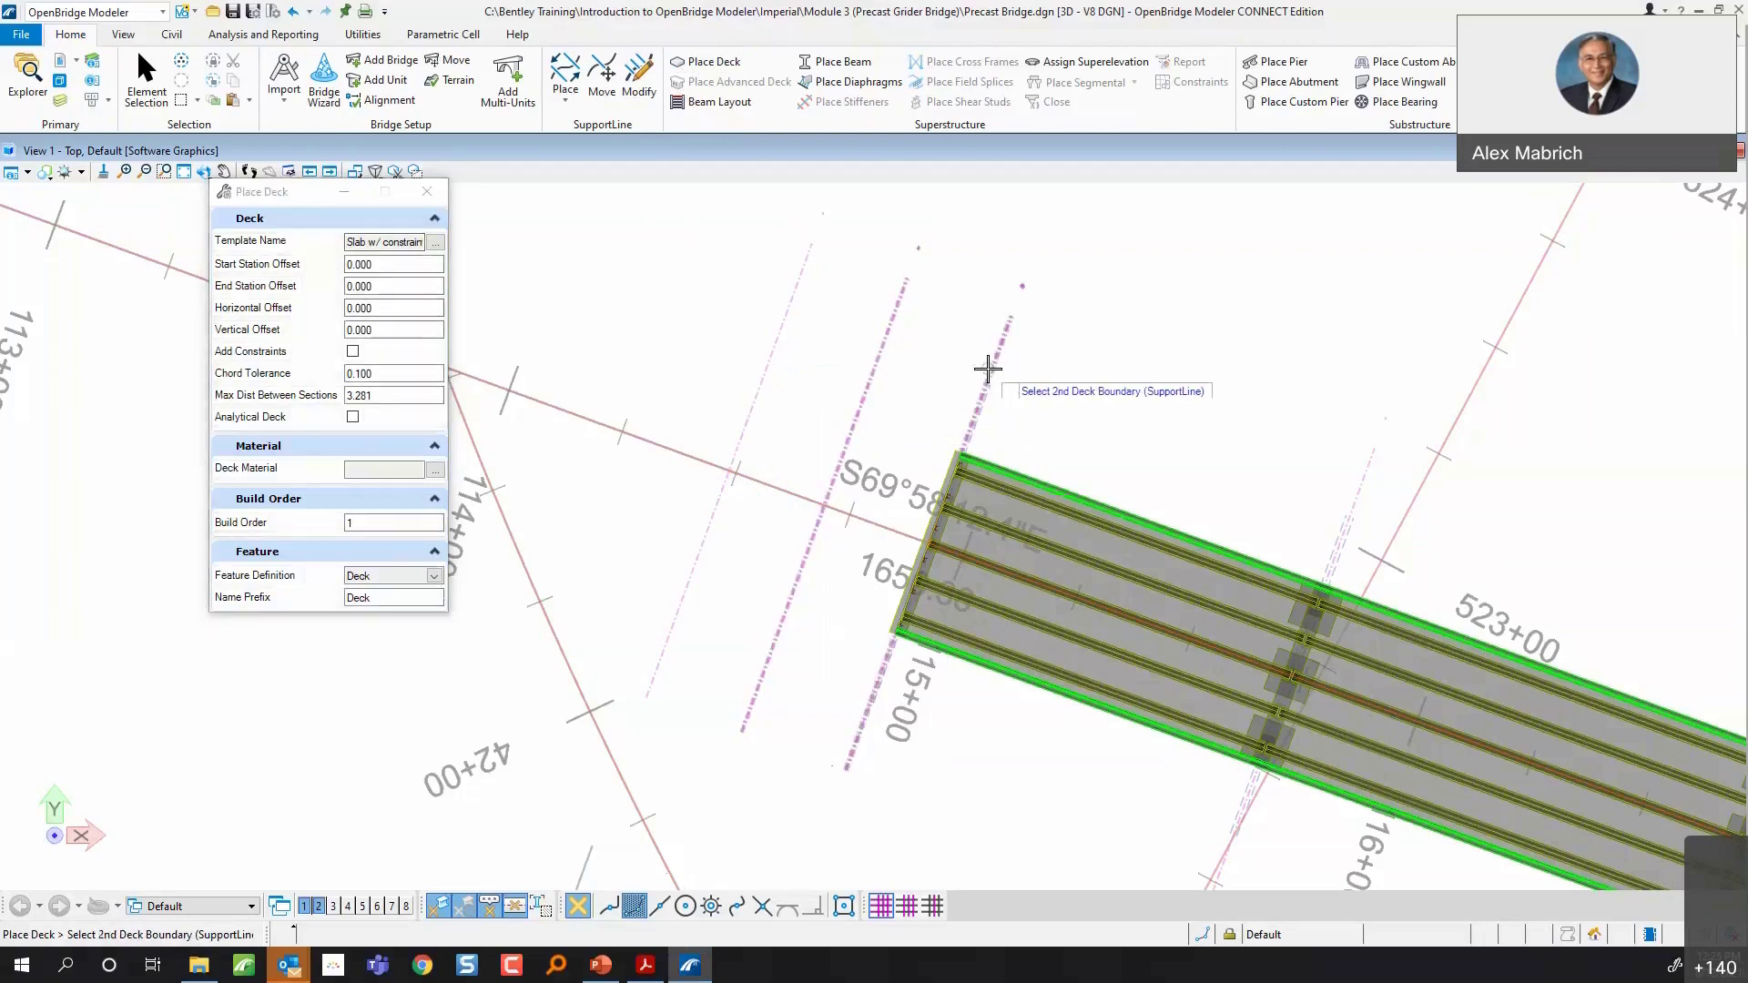
left_click(988, 369)
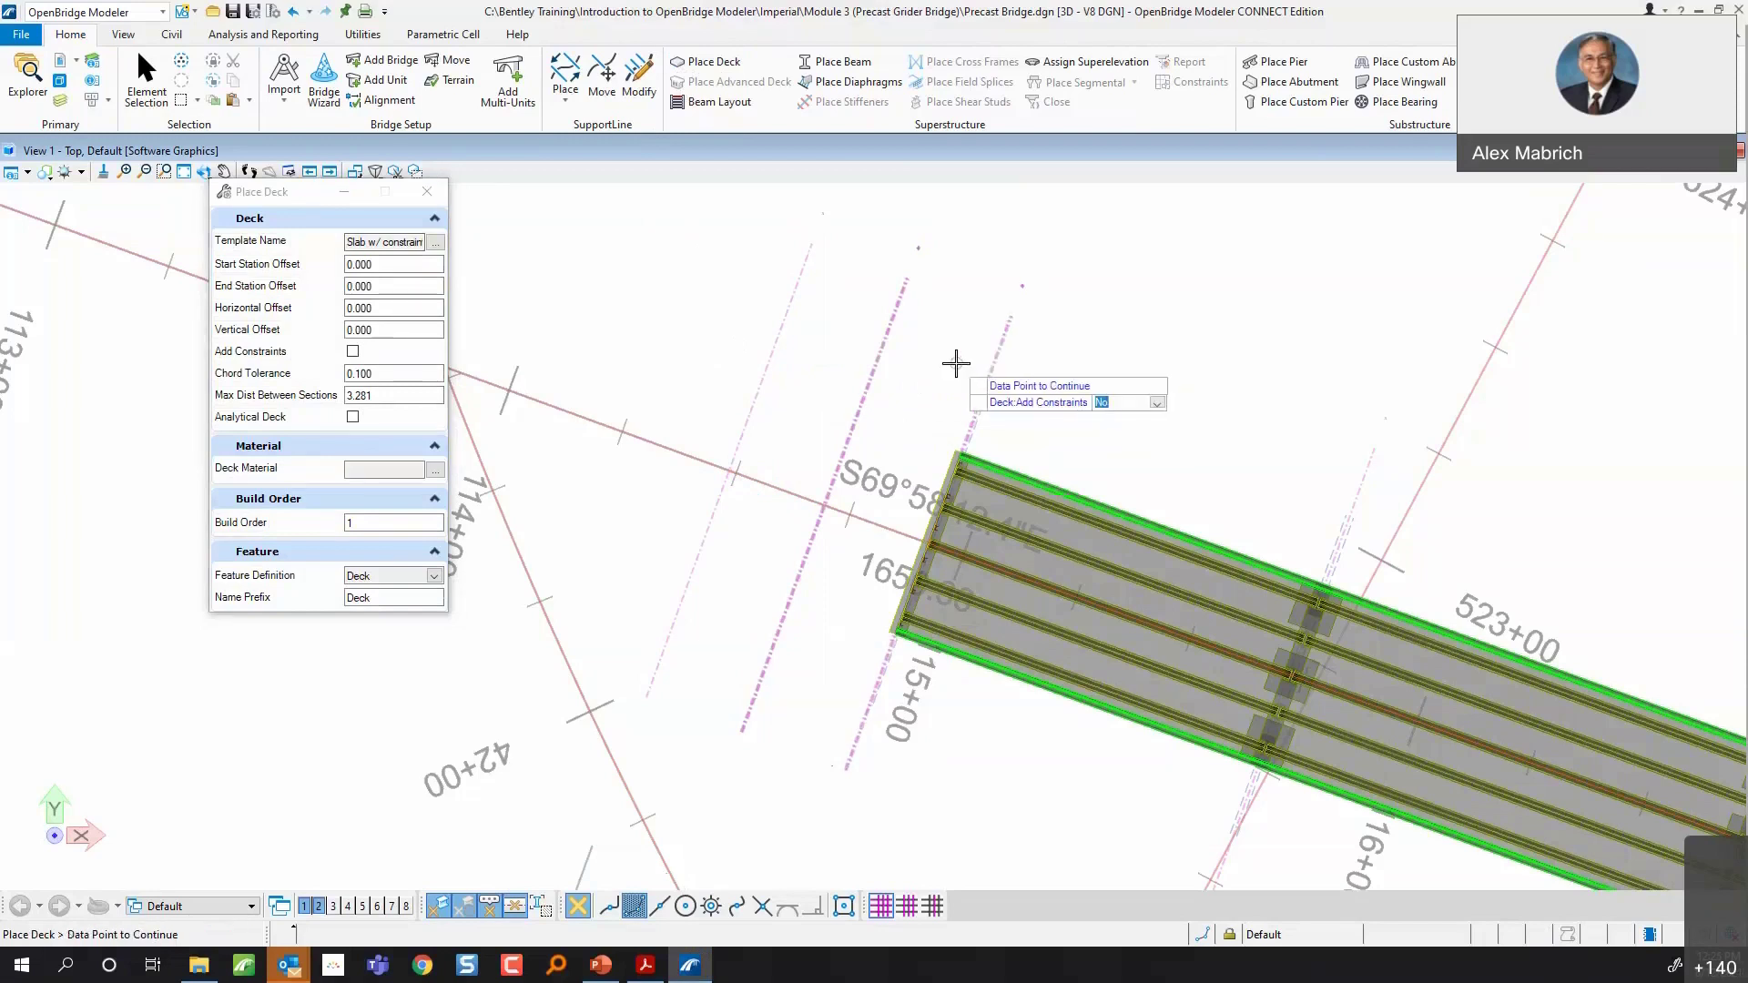
left_click(956, 363)
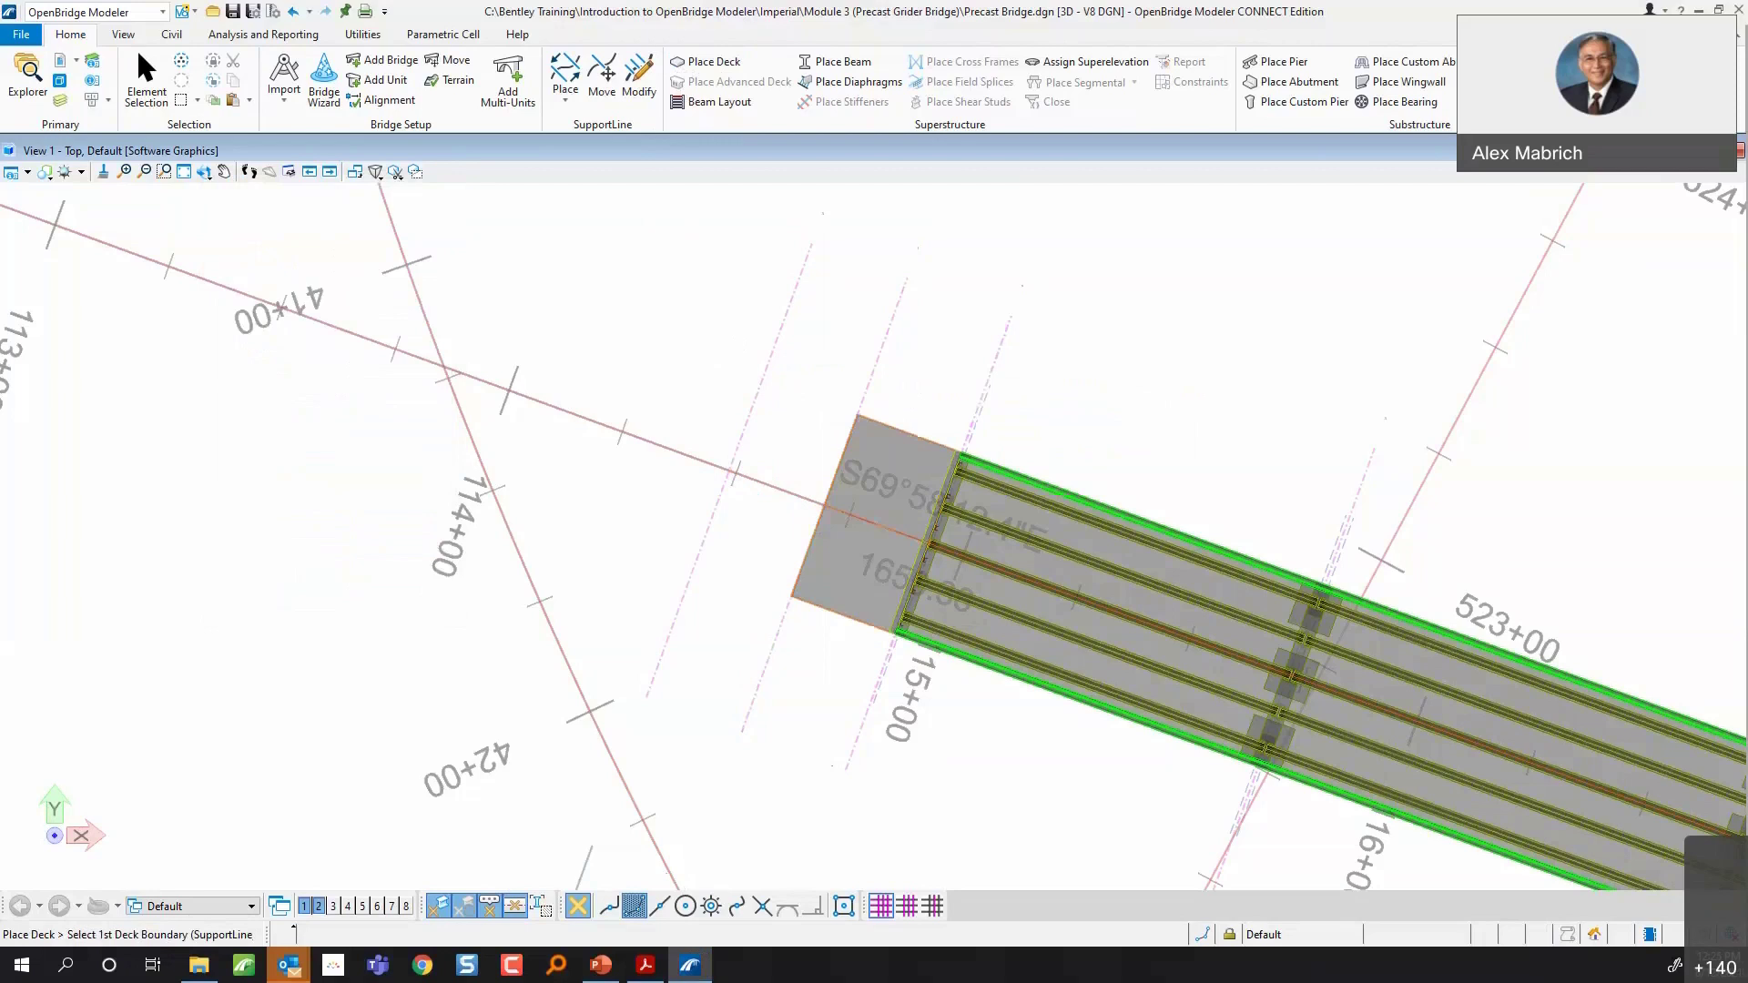
- Set the deck's vertical offset to -0.125 and place another slab between the two new SupportLines
left_click_drag(0, 180, 347, 180)
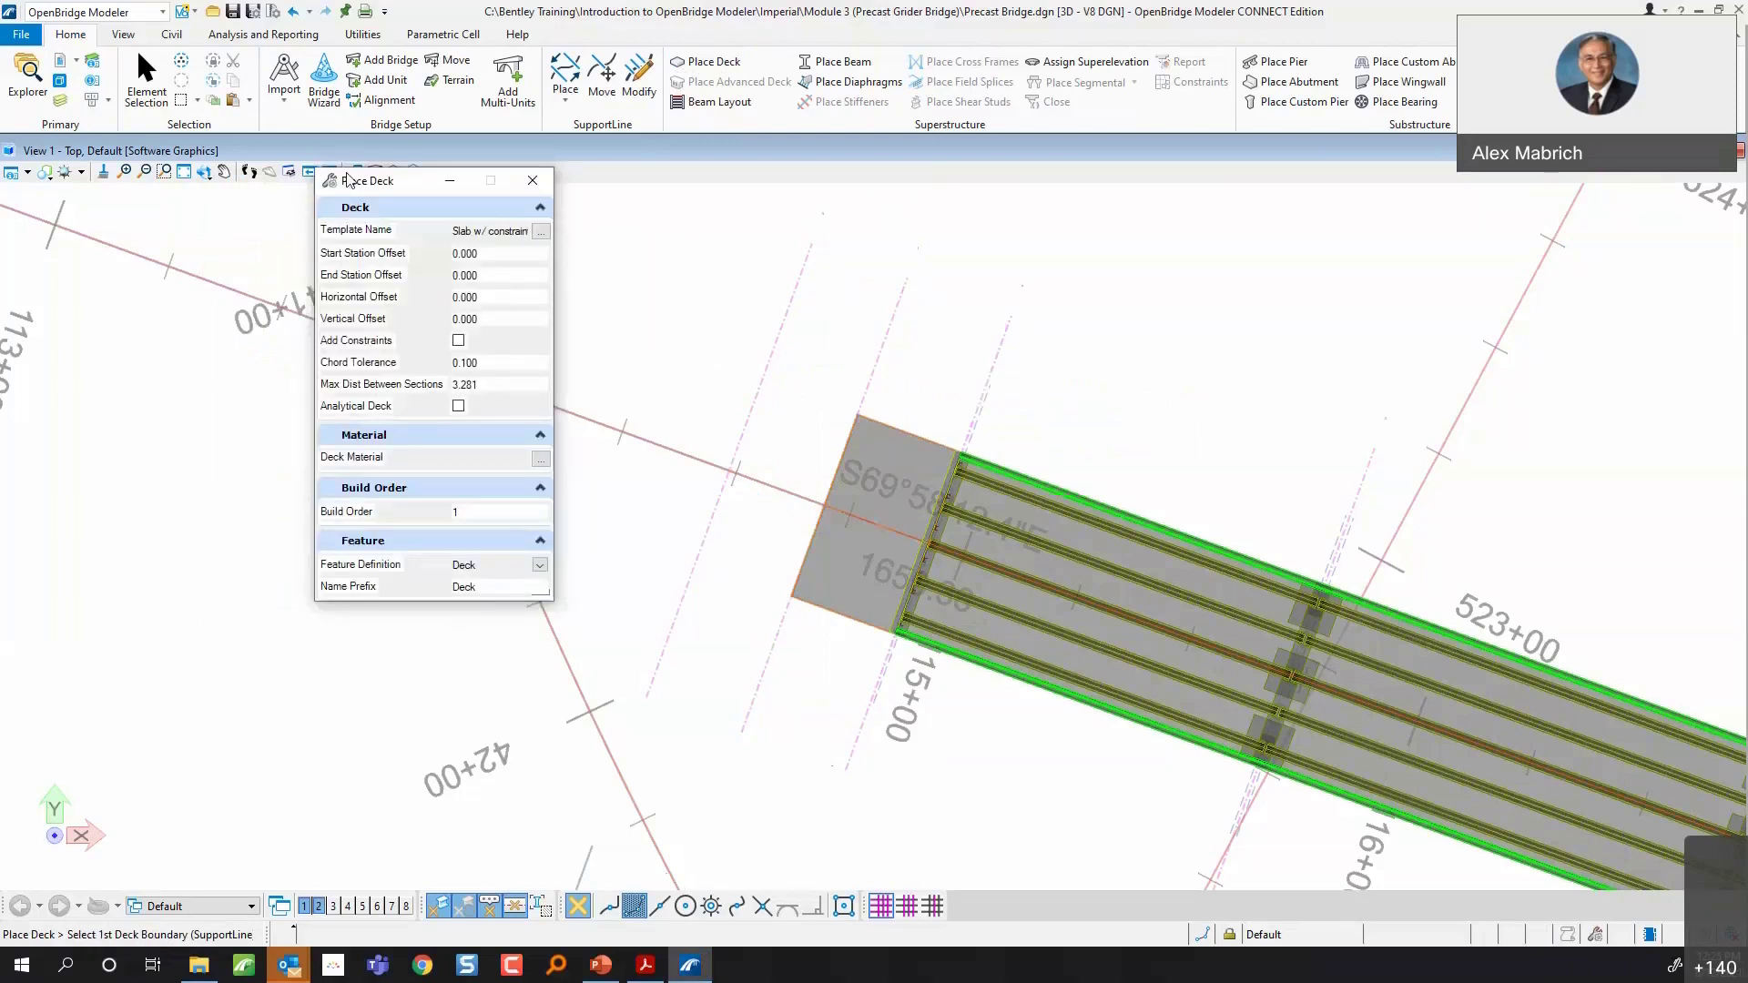
left_click(492, 321)
double_click(495, 316)
type("-0.125")
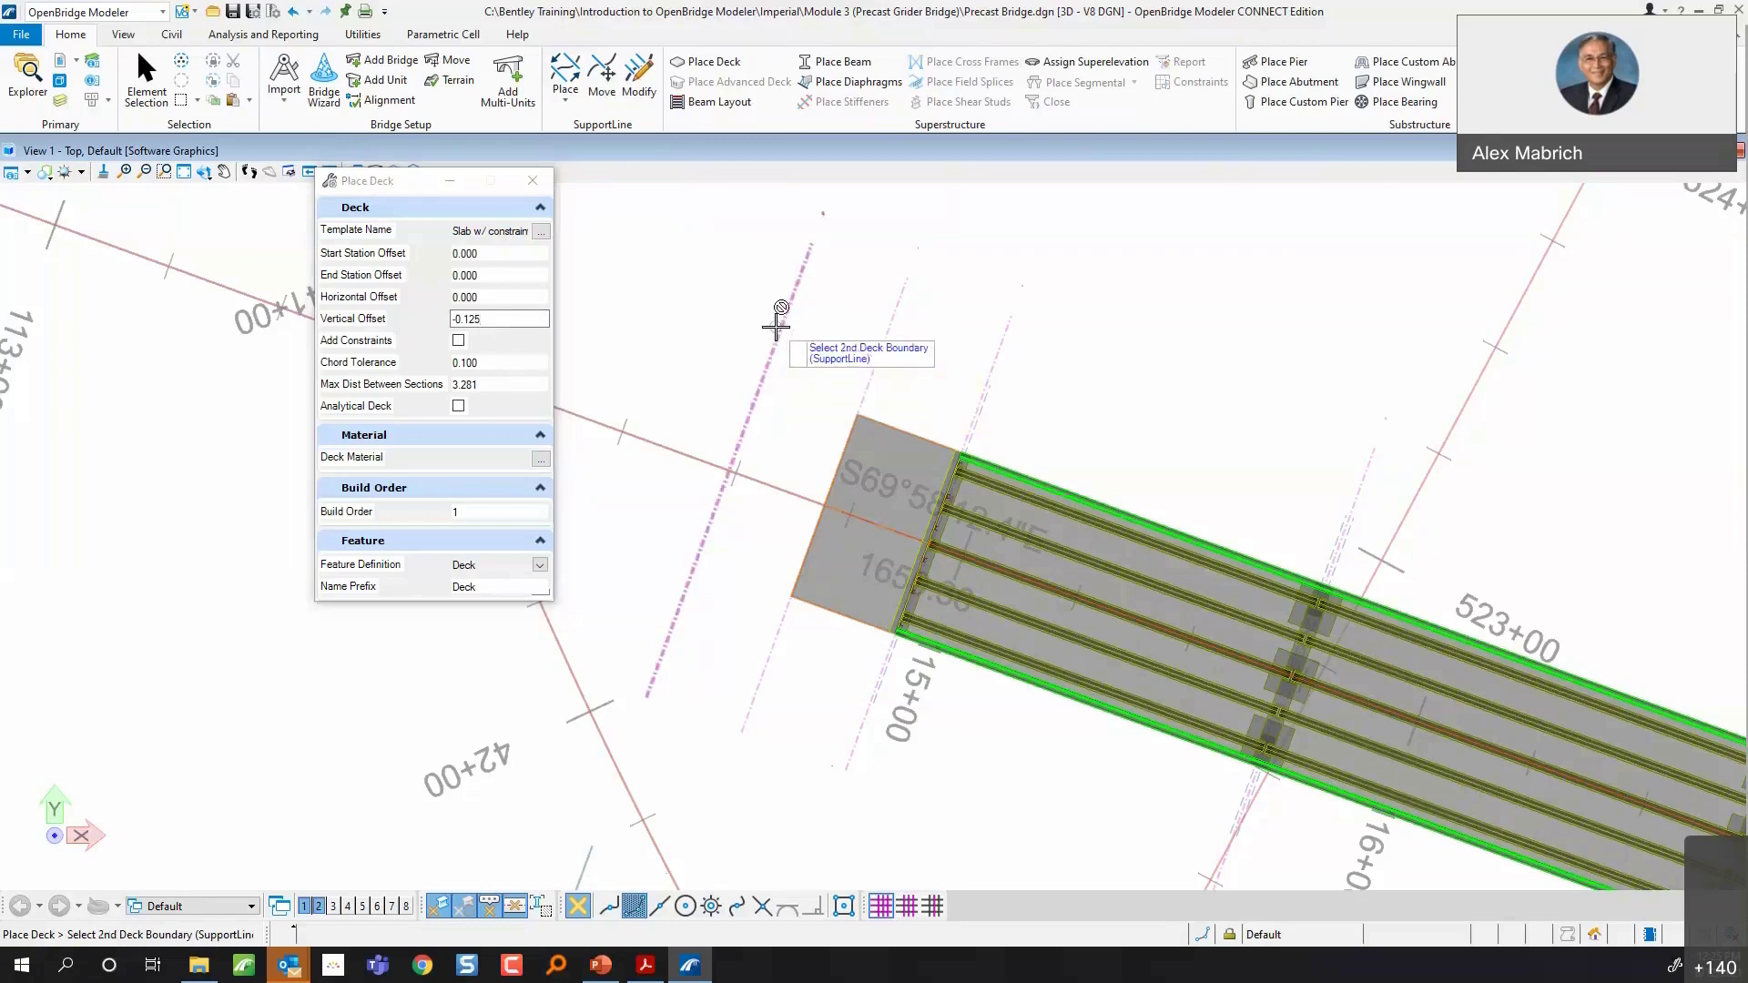
left_click(775, 328)
left_click(879, 355)
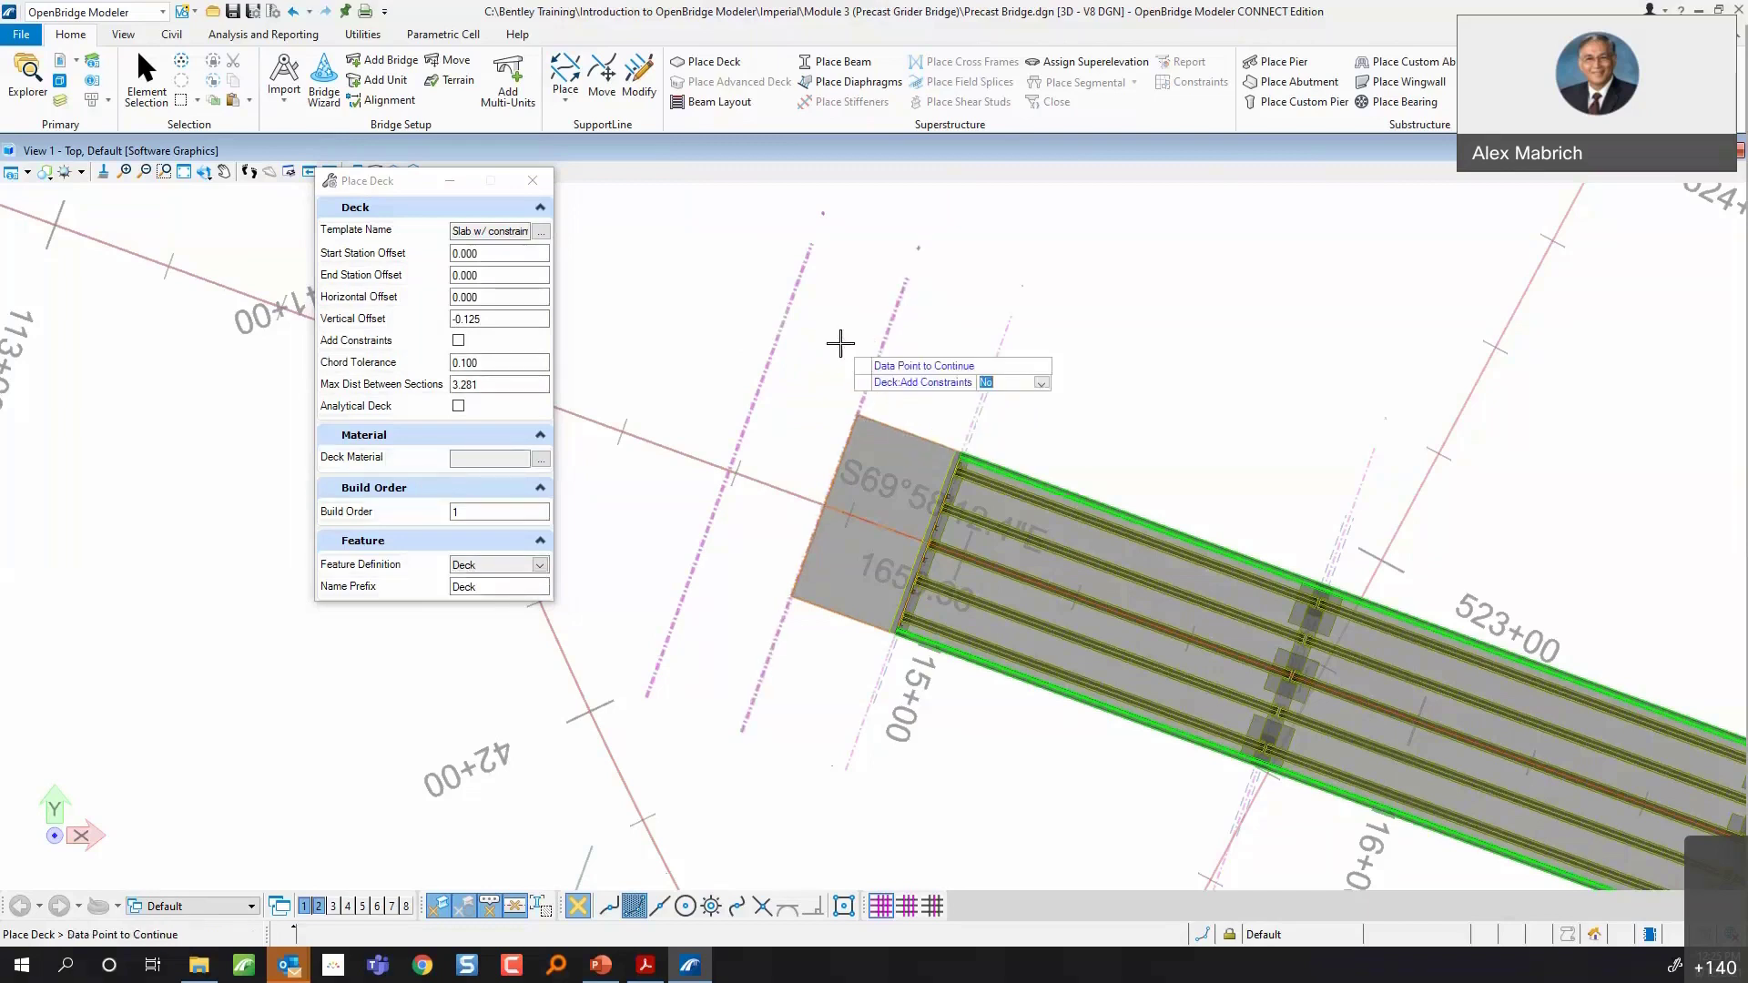
left_click(840, 343)
- Rotate the model and examine the joint between the two slabs beyond the start abutment, up close and from farther out
left_click(204, 173)
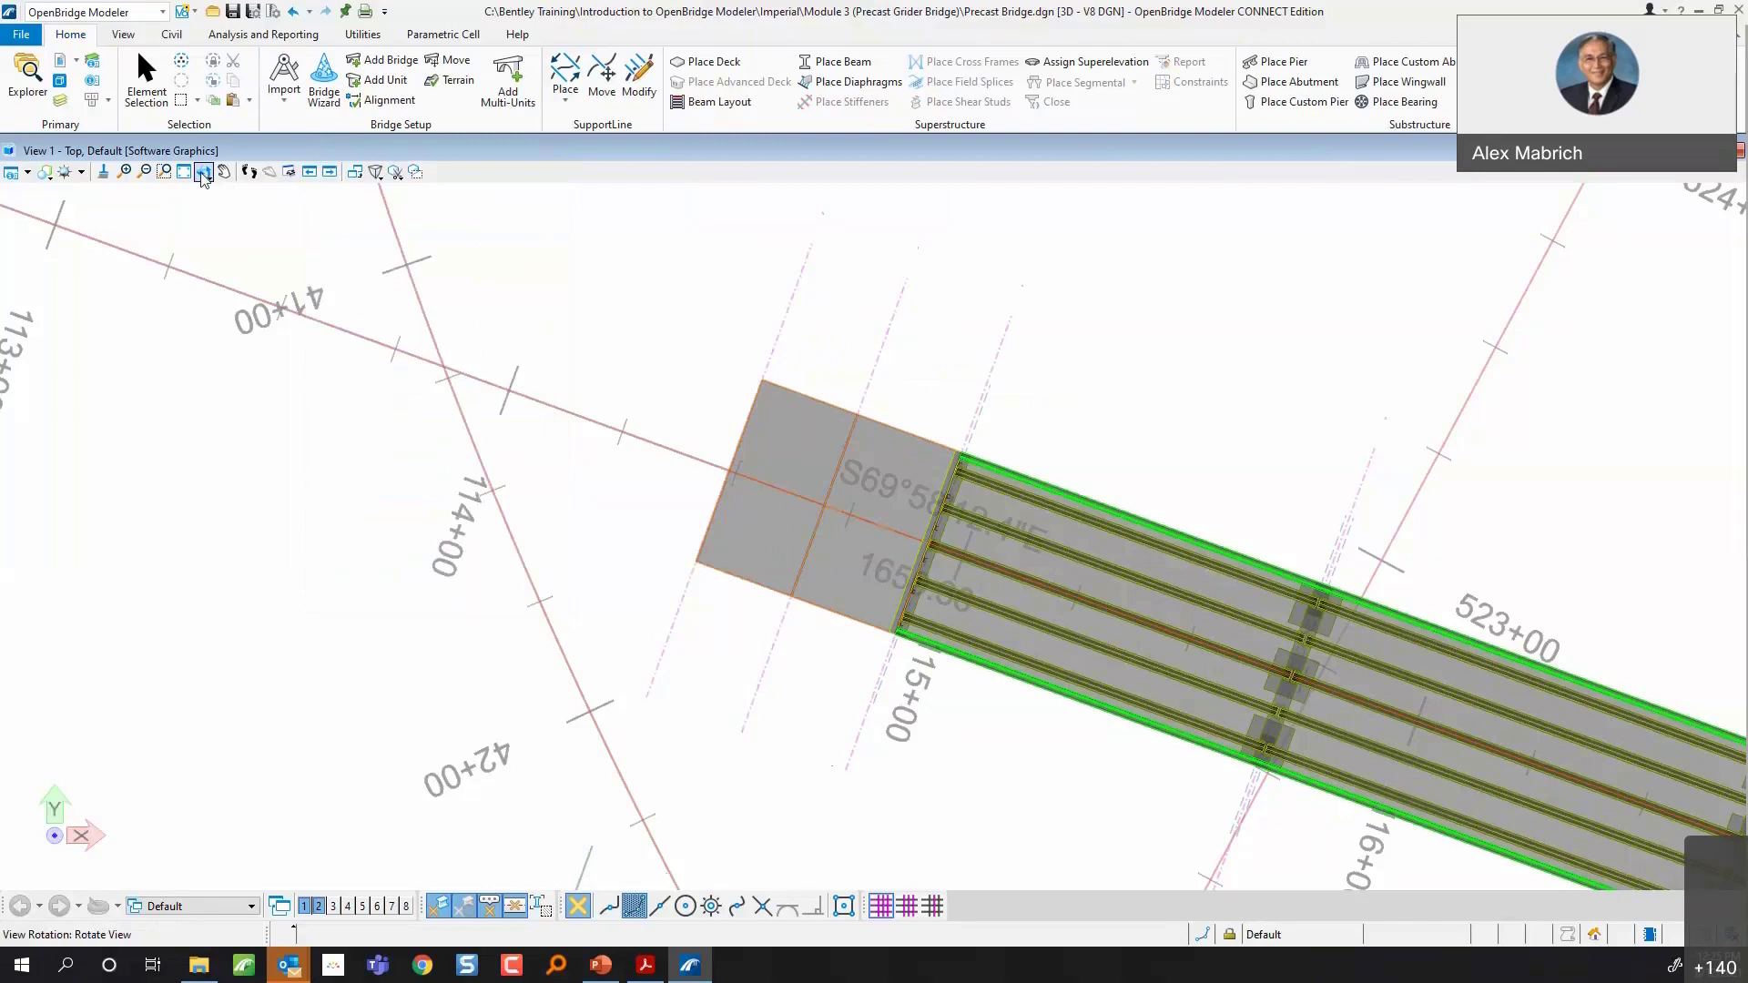
left_click(872, 536)
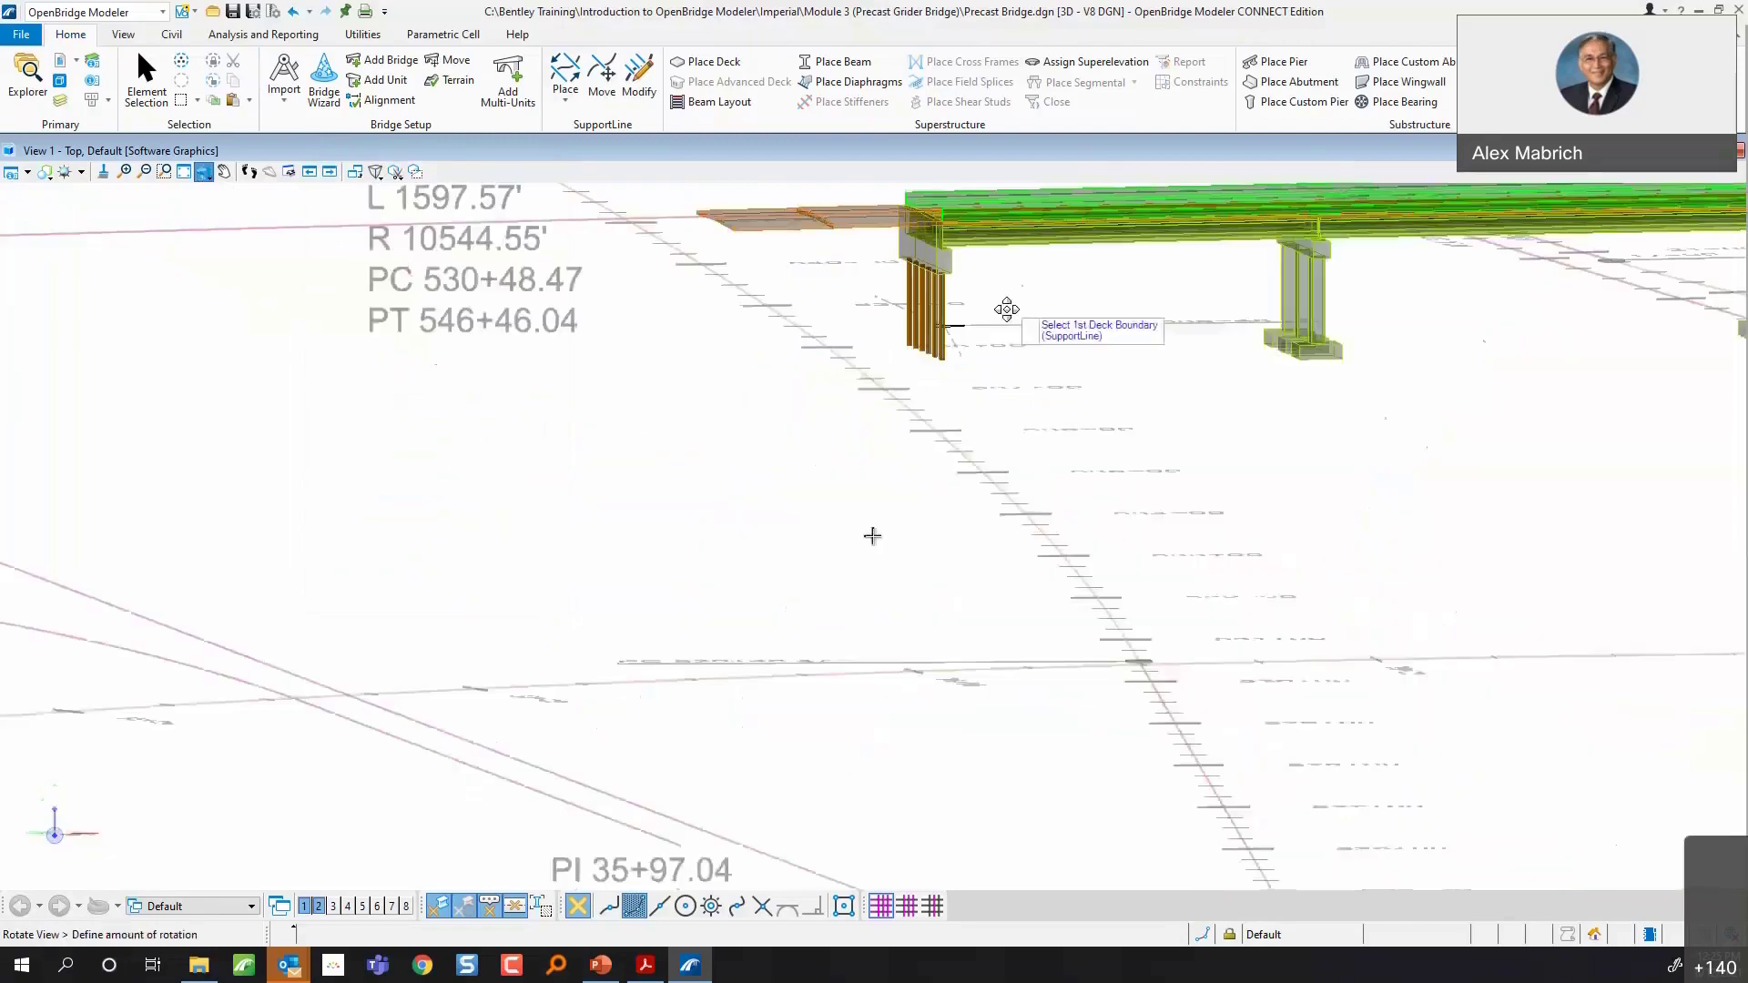
left_click(165, 172)
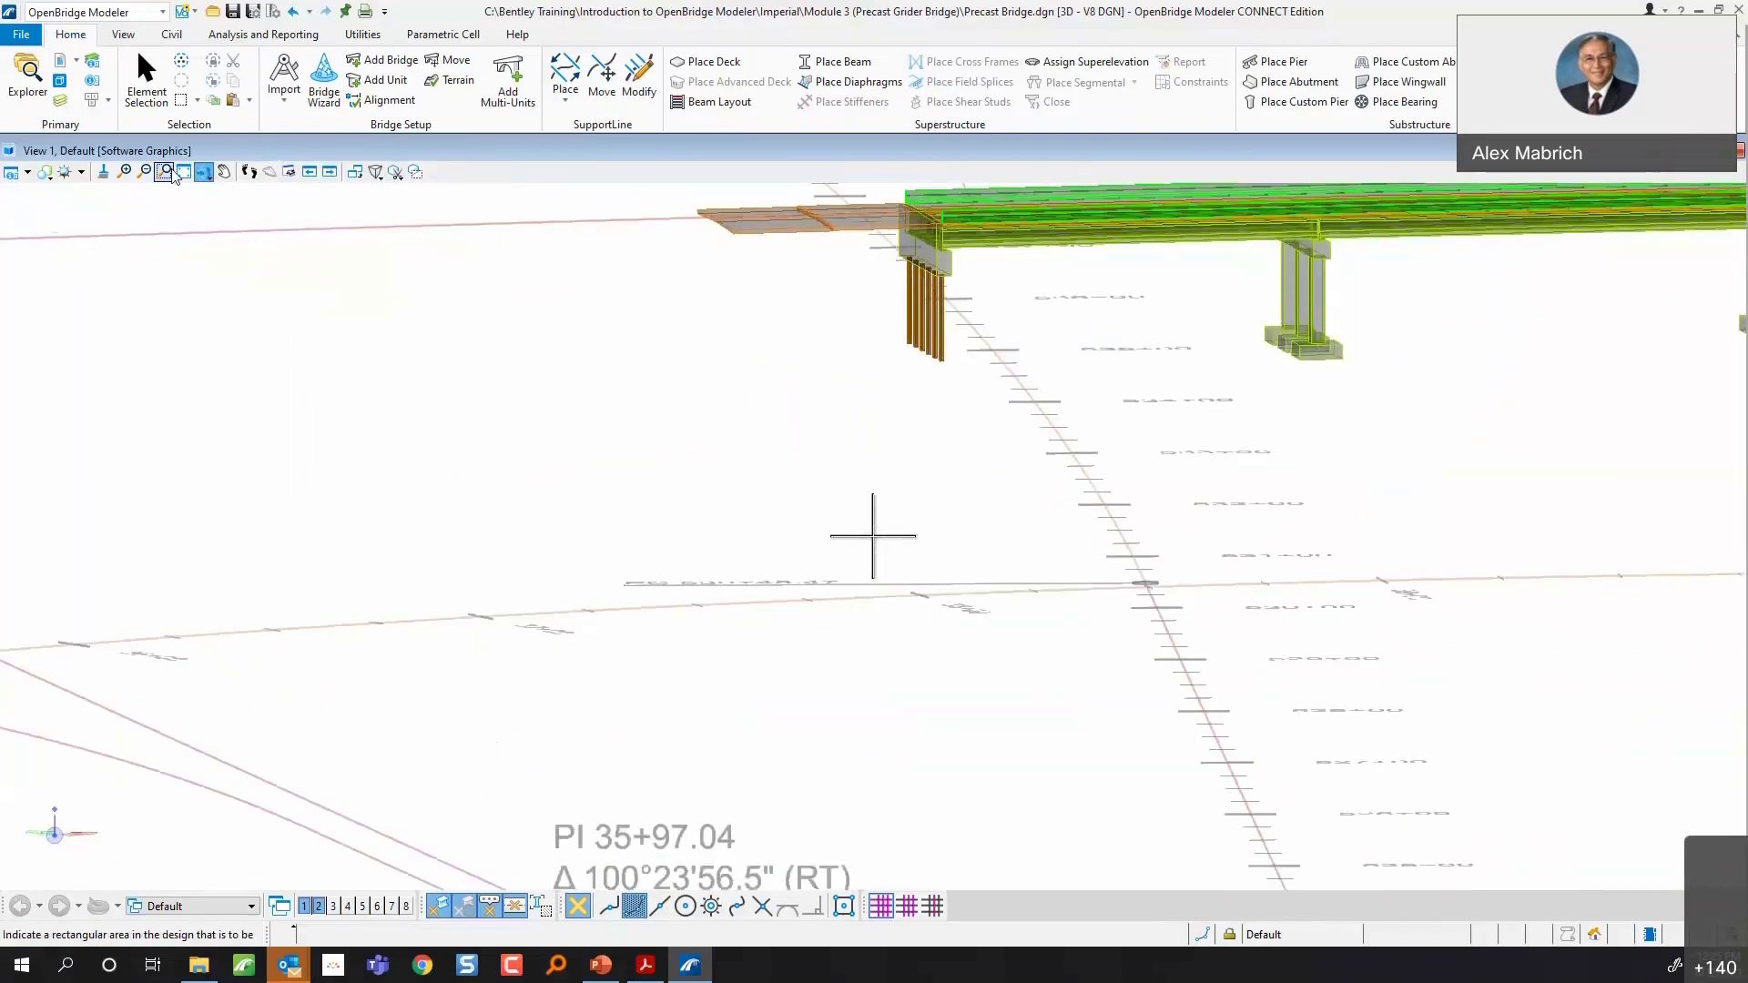
left_click(777, 205)
left_click(881, 247)
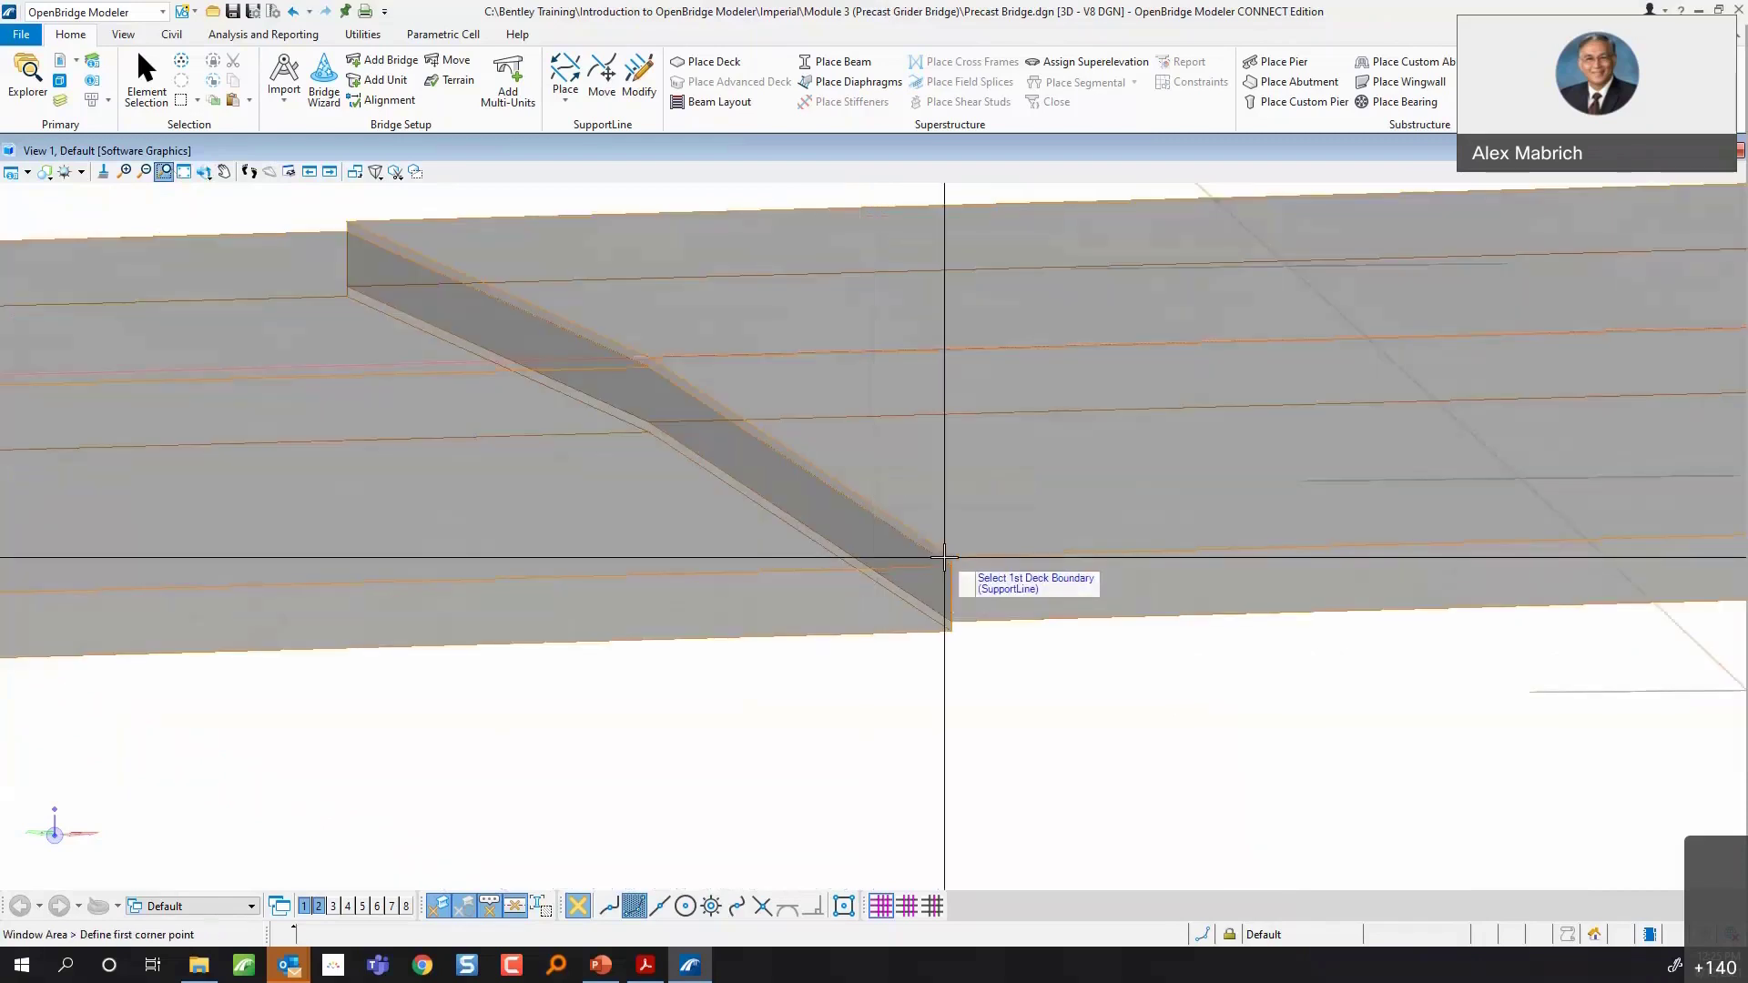
scroll(947, 571, "up", 2)
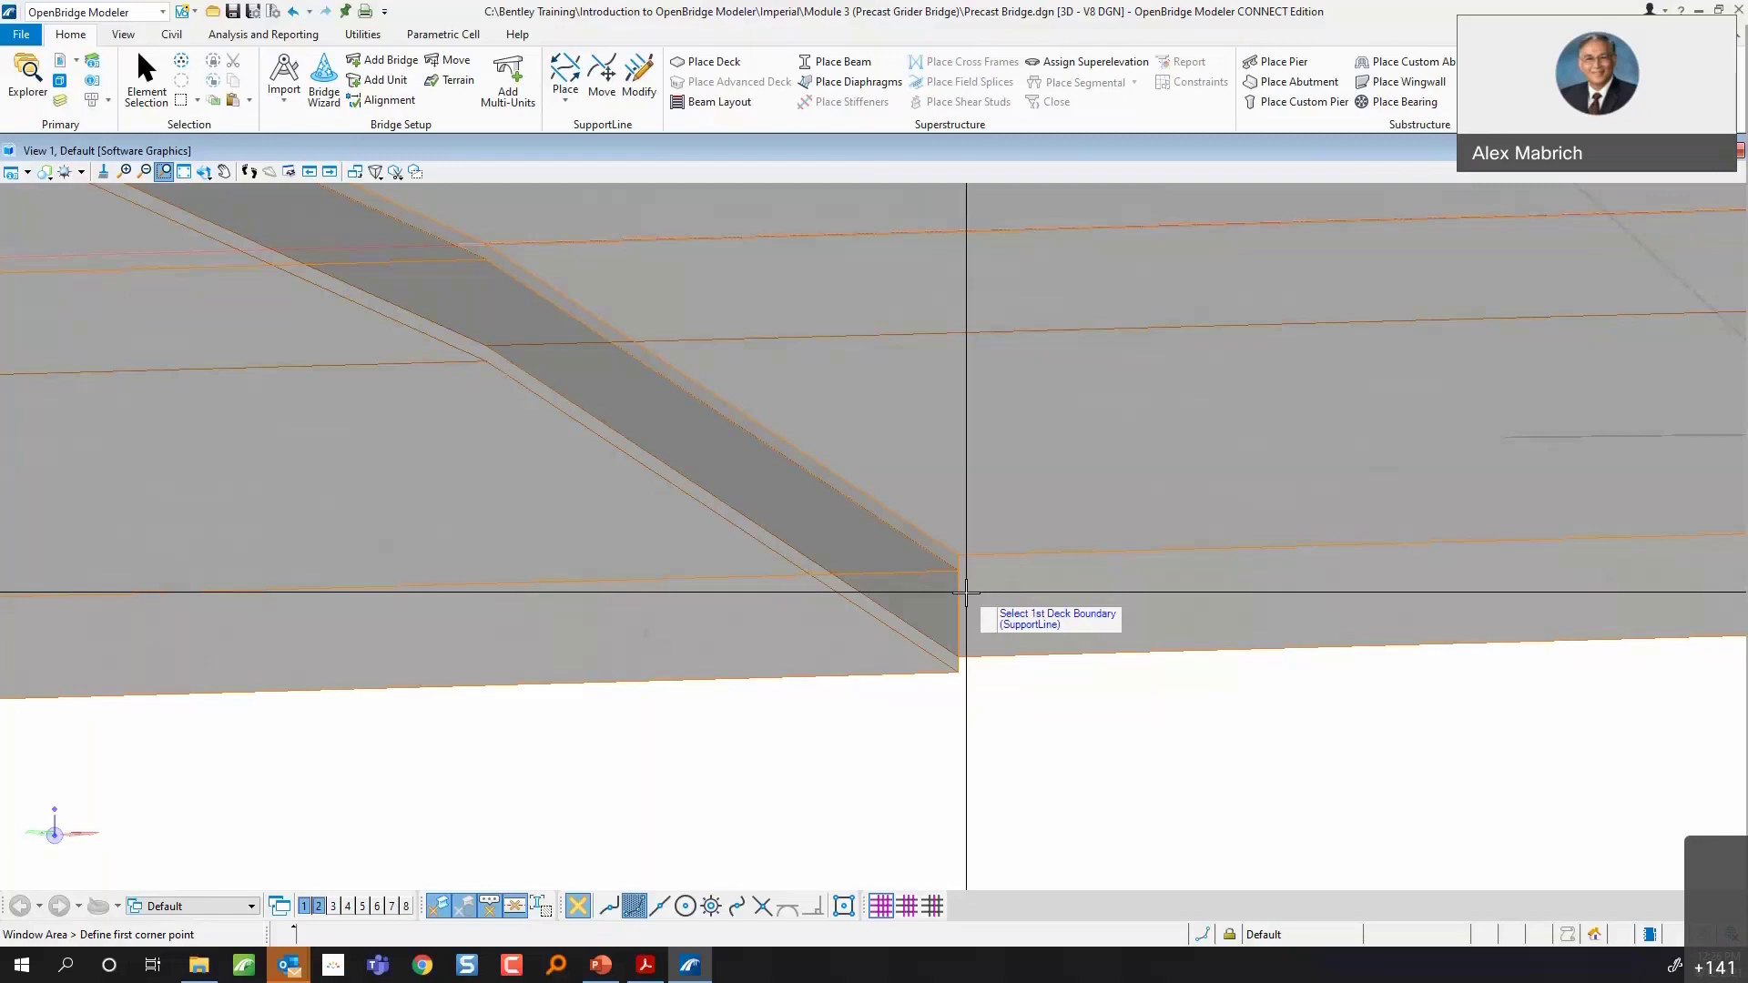
scroll(895, 571, "up", 3)
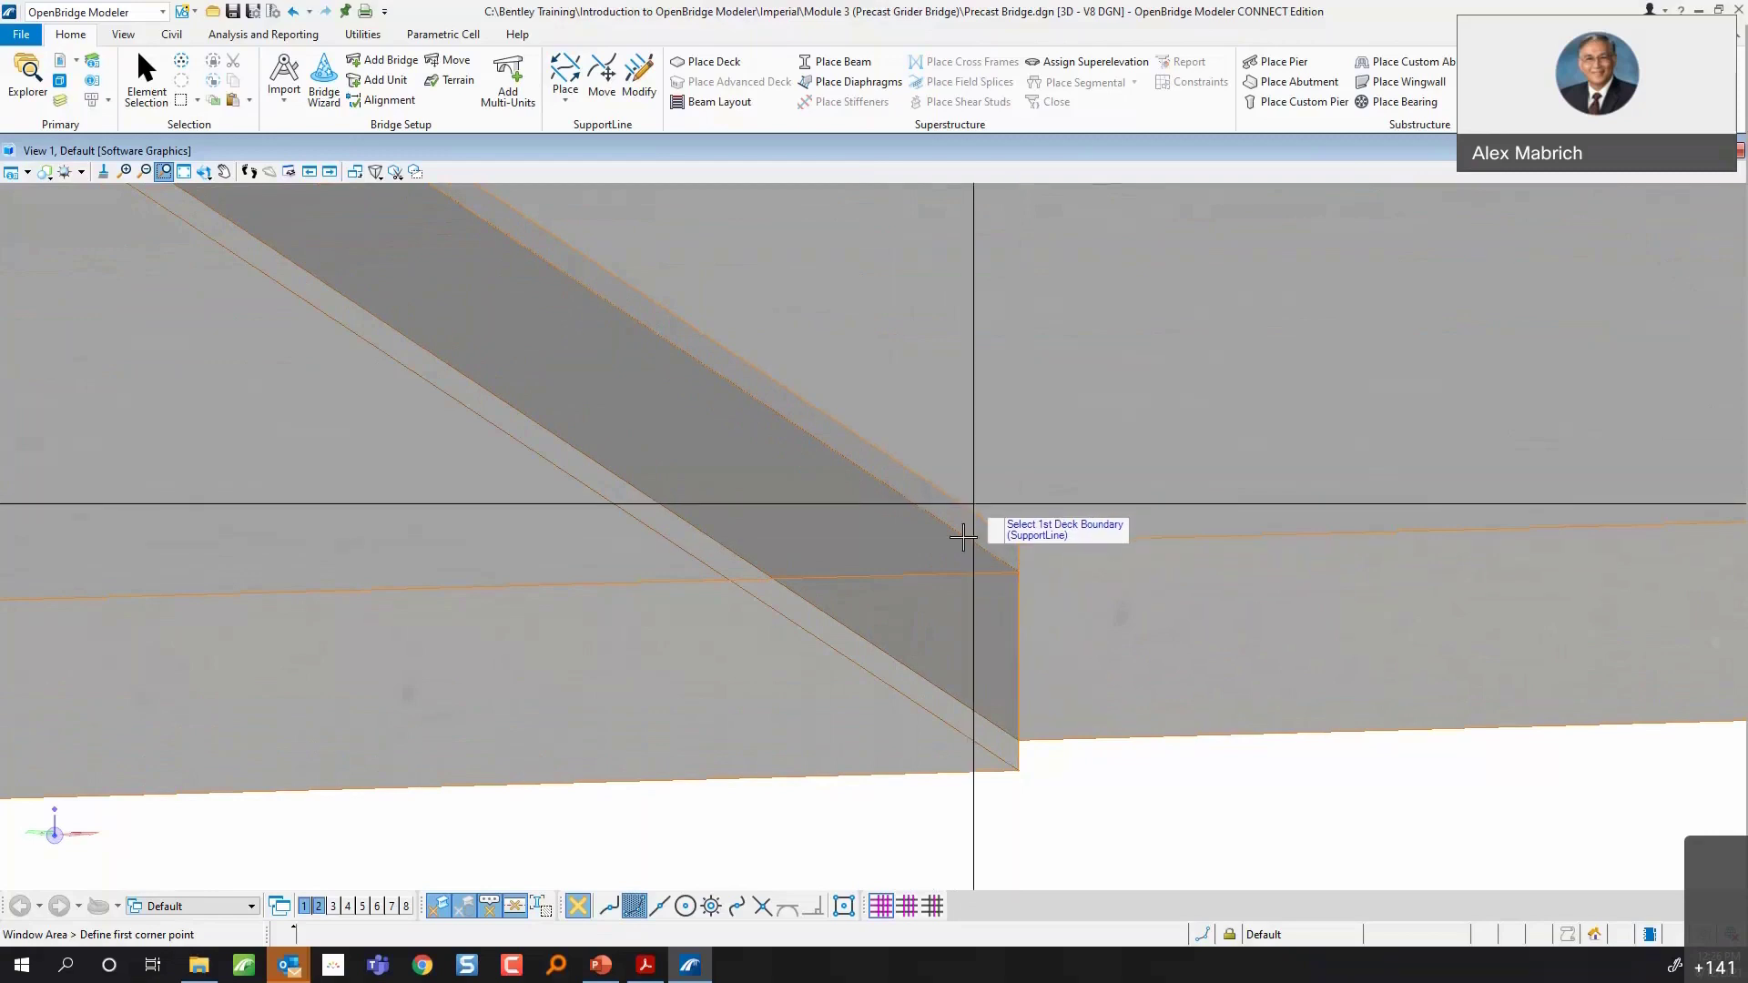
scroll(974, 503, "down", 1)
scroll(958, 531, "down", 1)
scroll(952, 517, "down", 2)
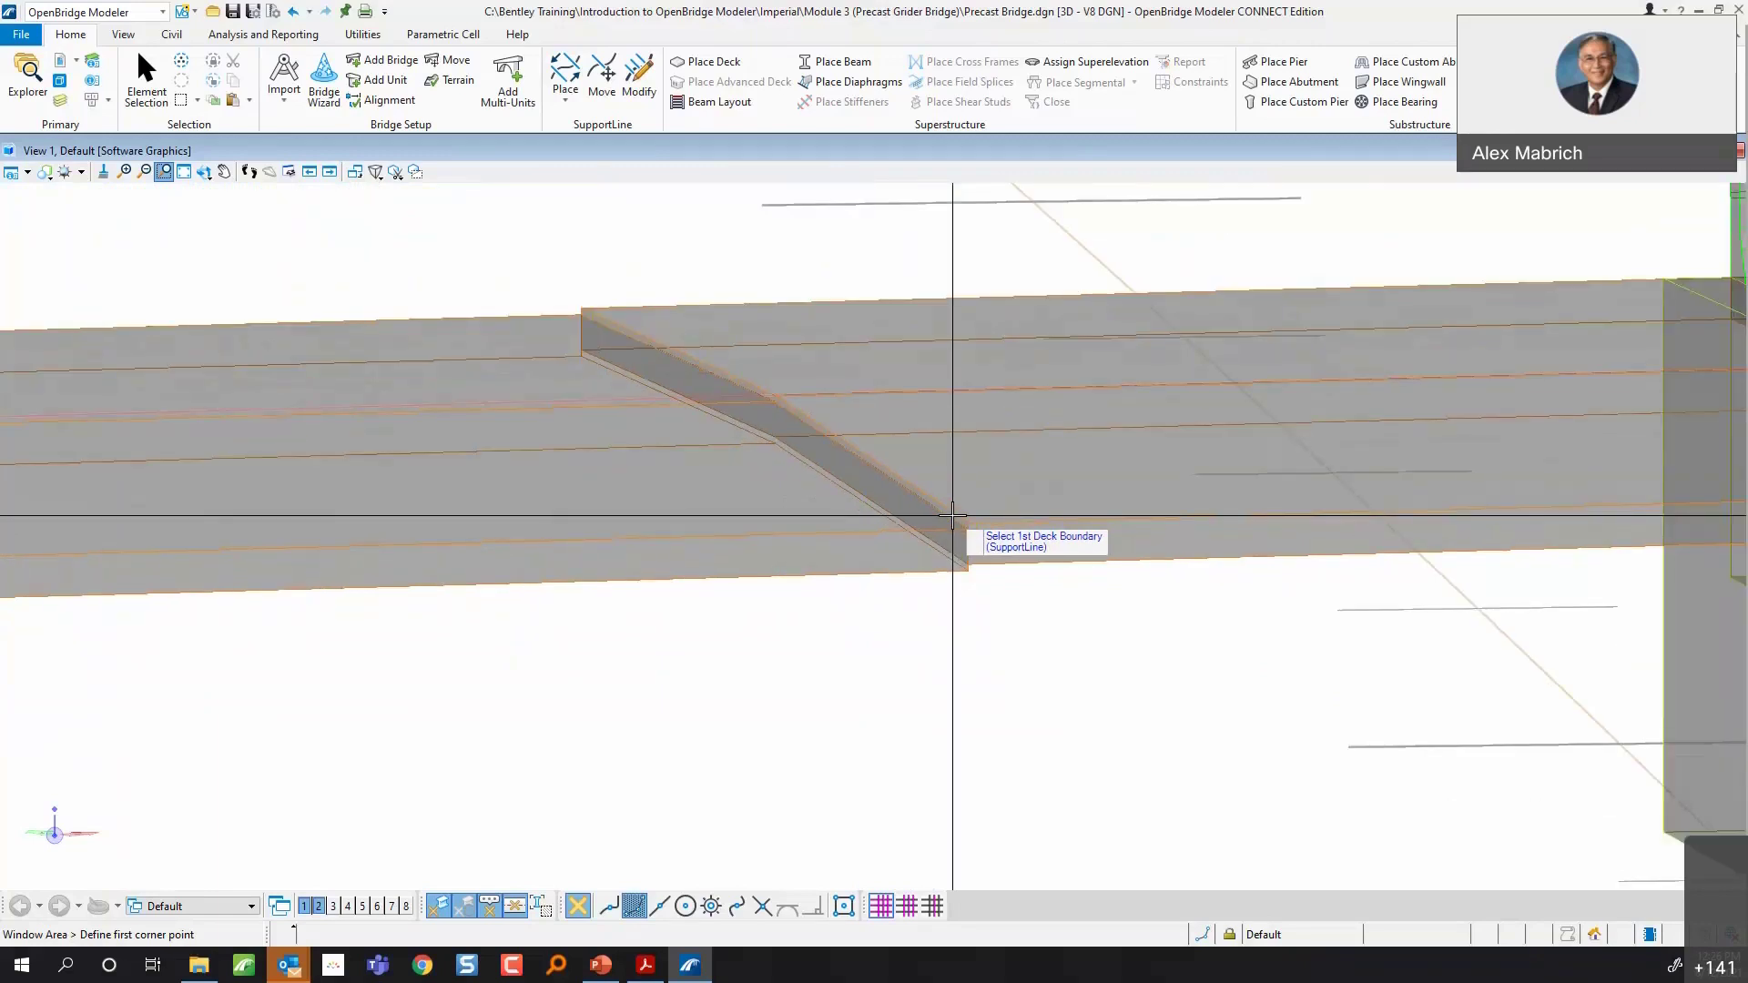
scroll(953, 517, "down", 3)
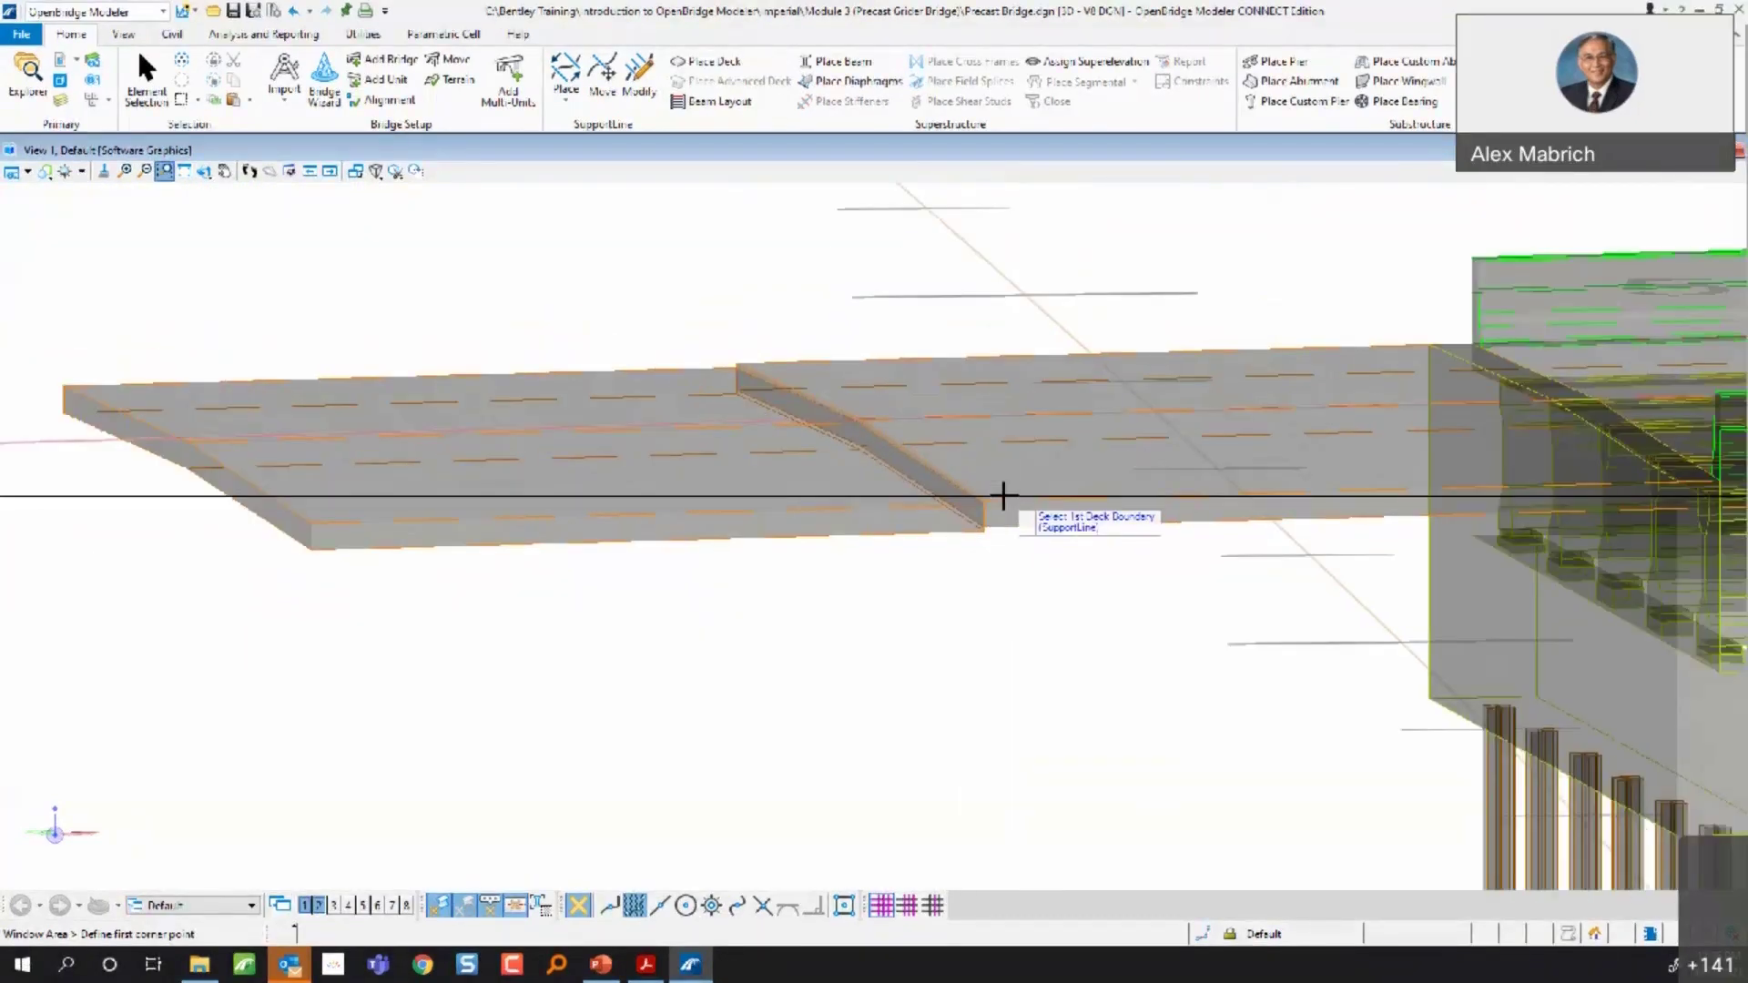
scroll(1002, 496, "down", 1)
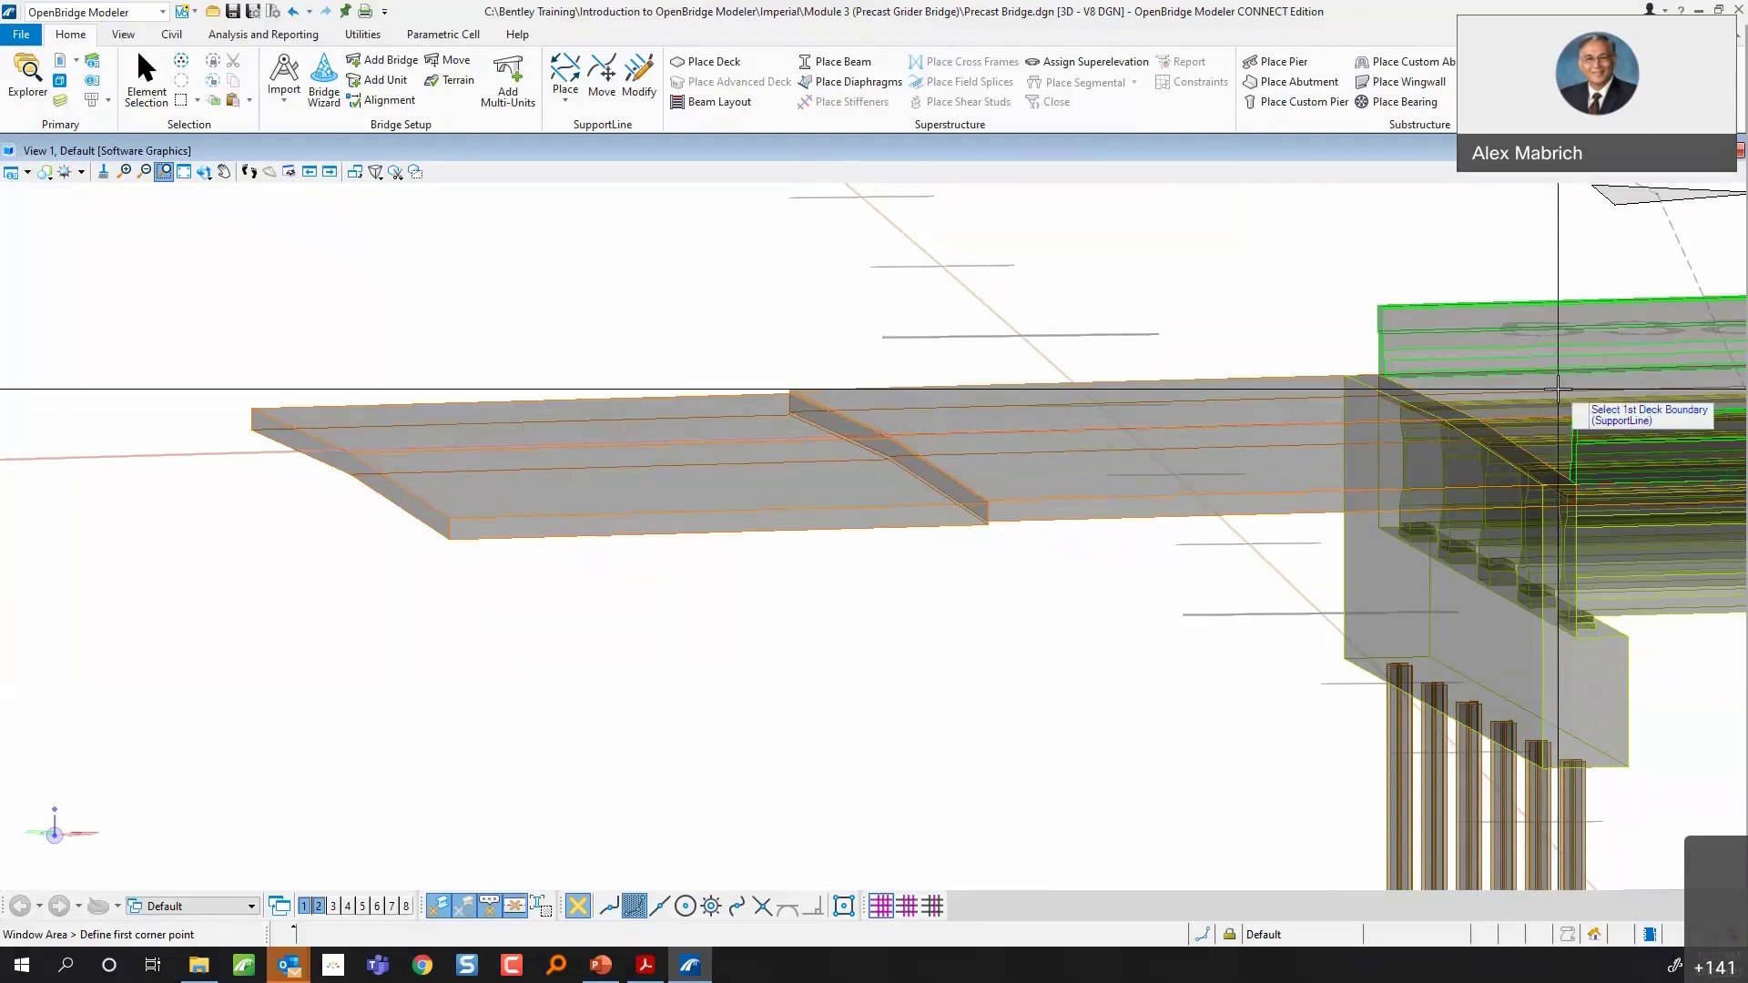
scroll(1498, 394, "down", 1)
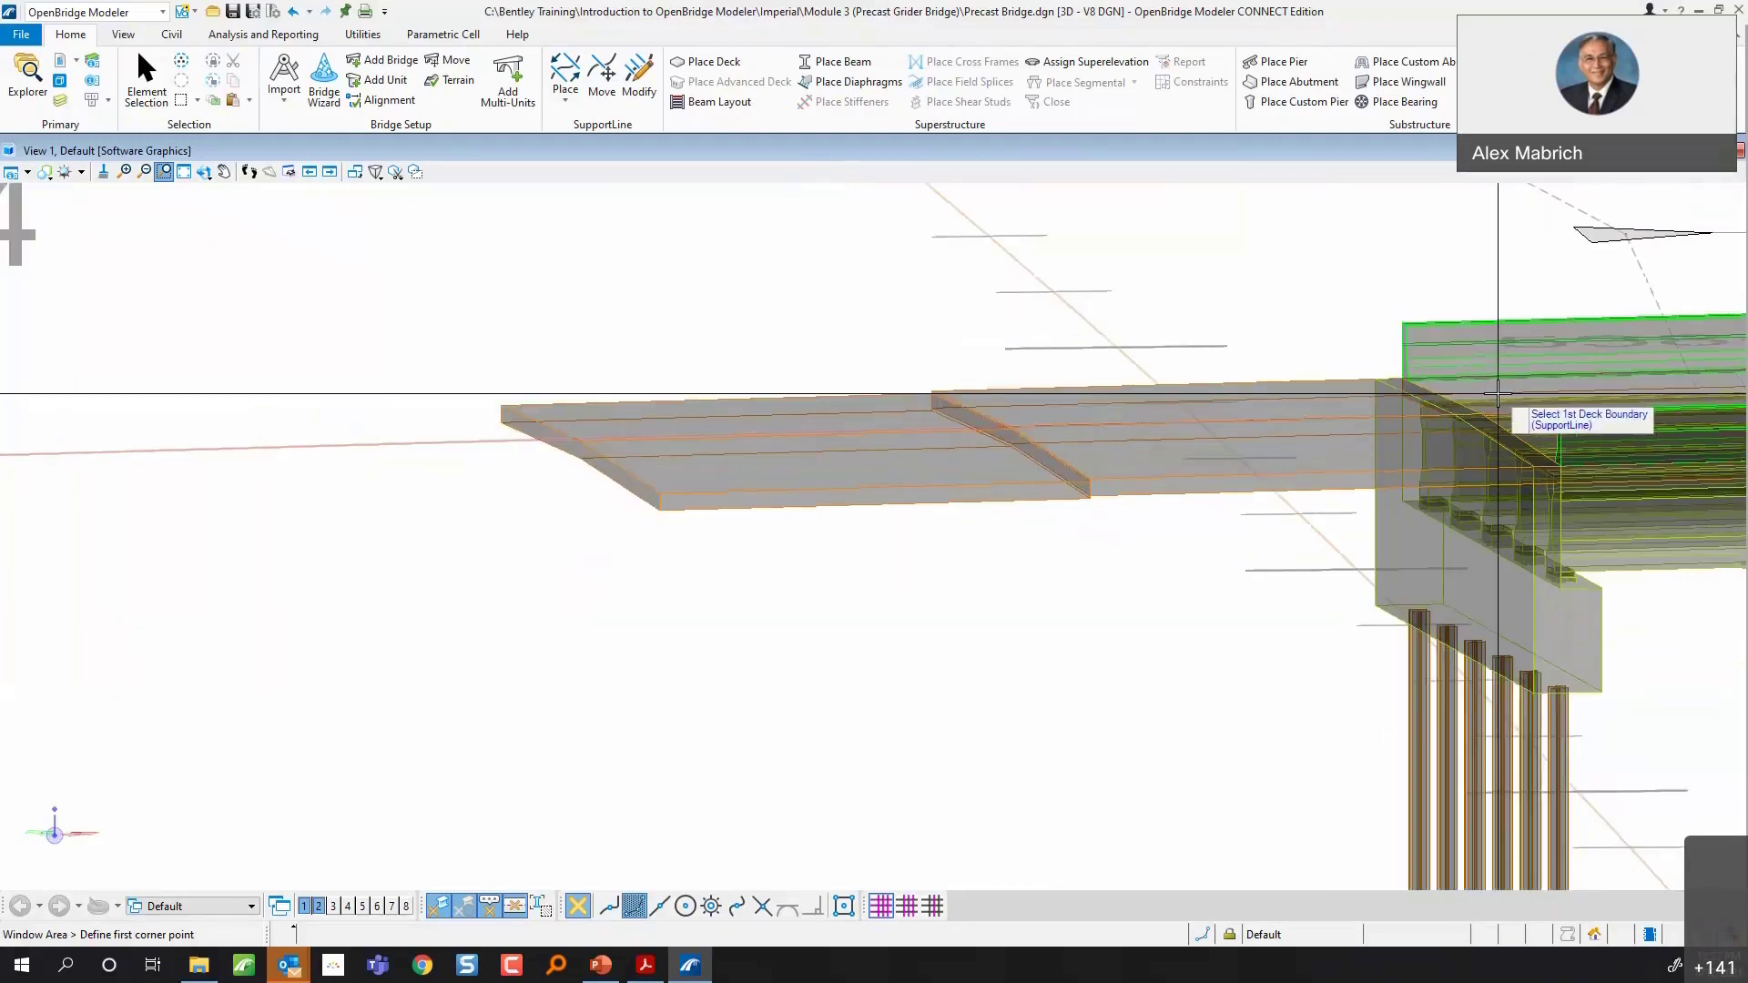
scroll(1499, 395, "down", 1)
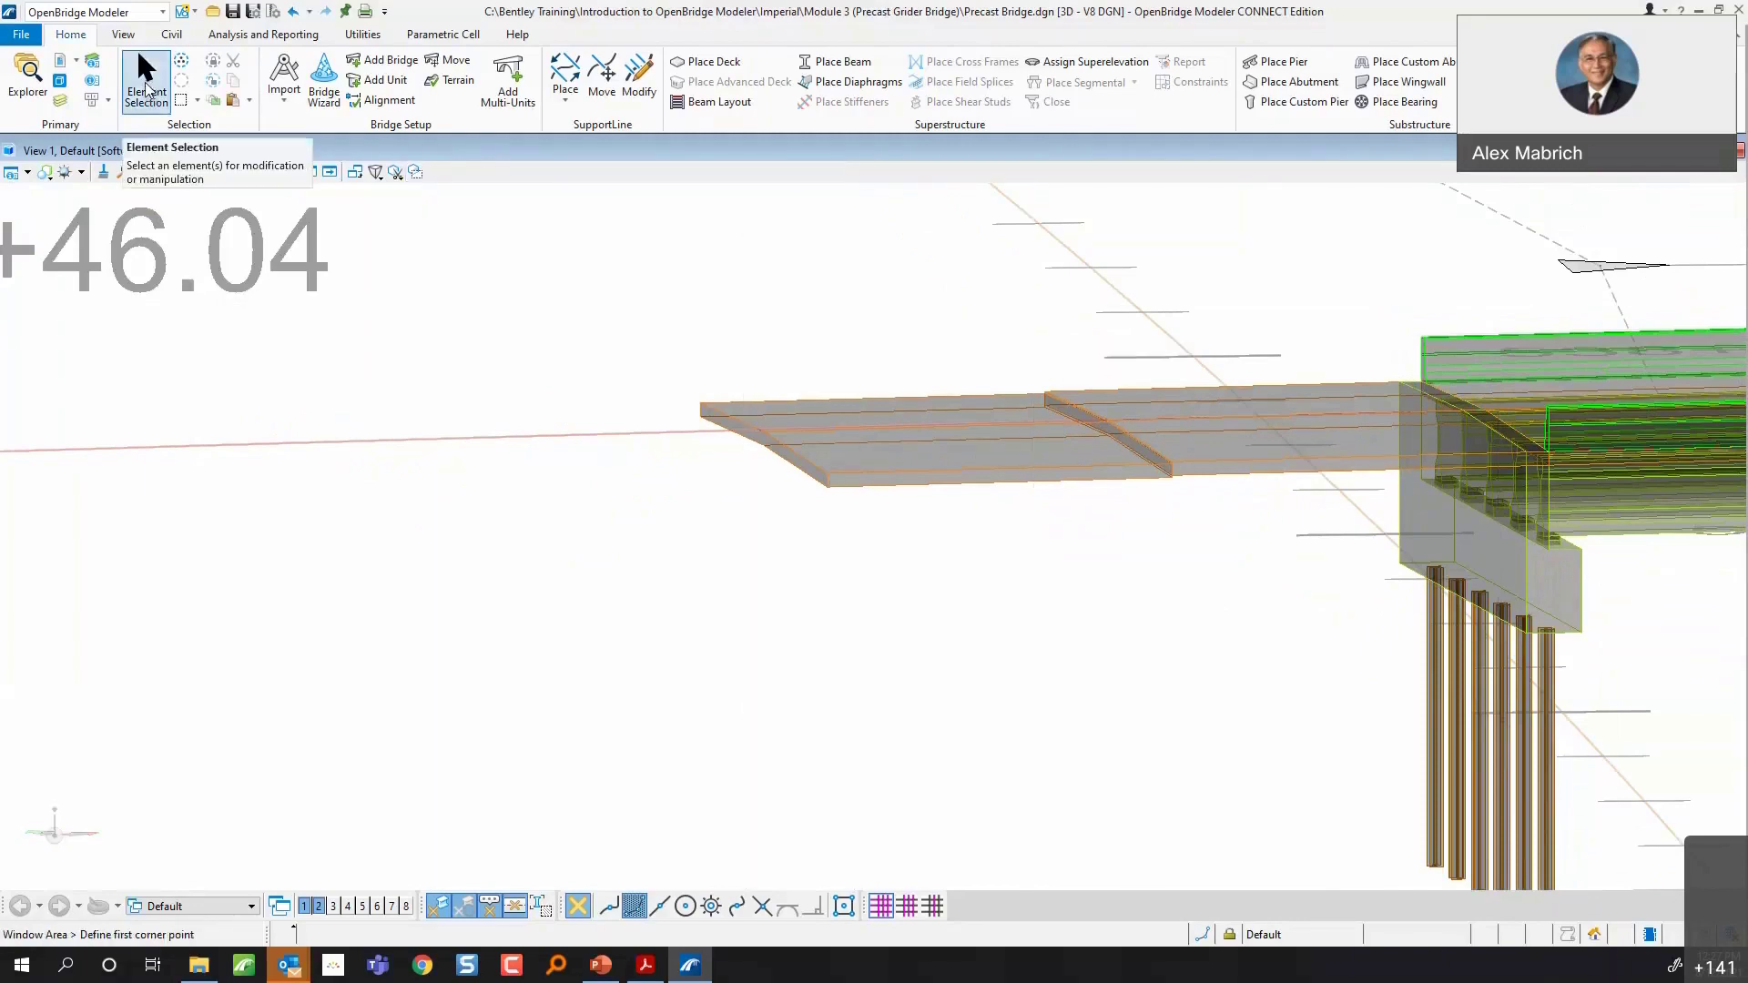
- Delete both slabs beyond the start abutment
left_click(146, 88)
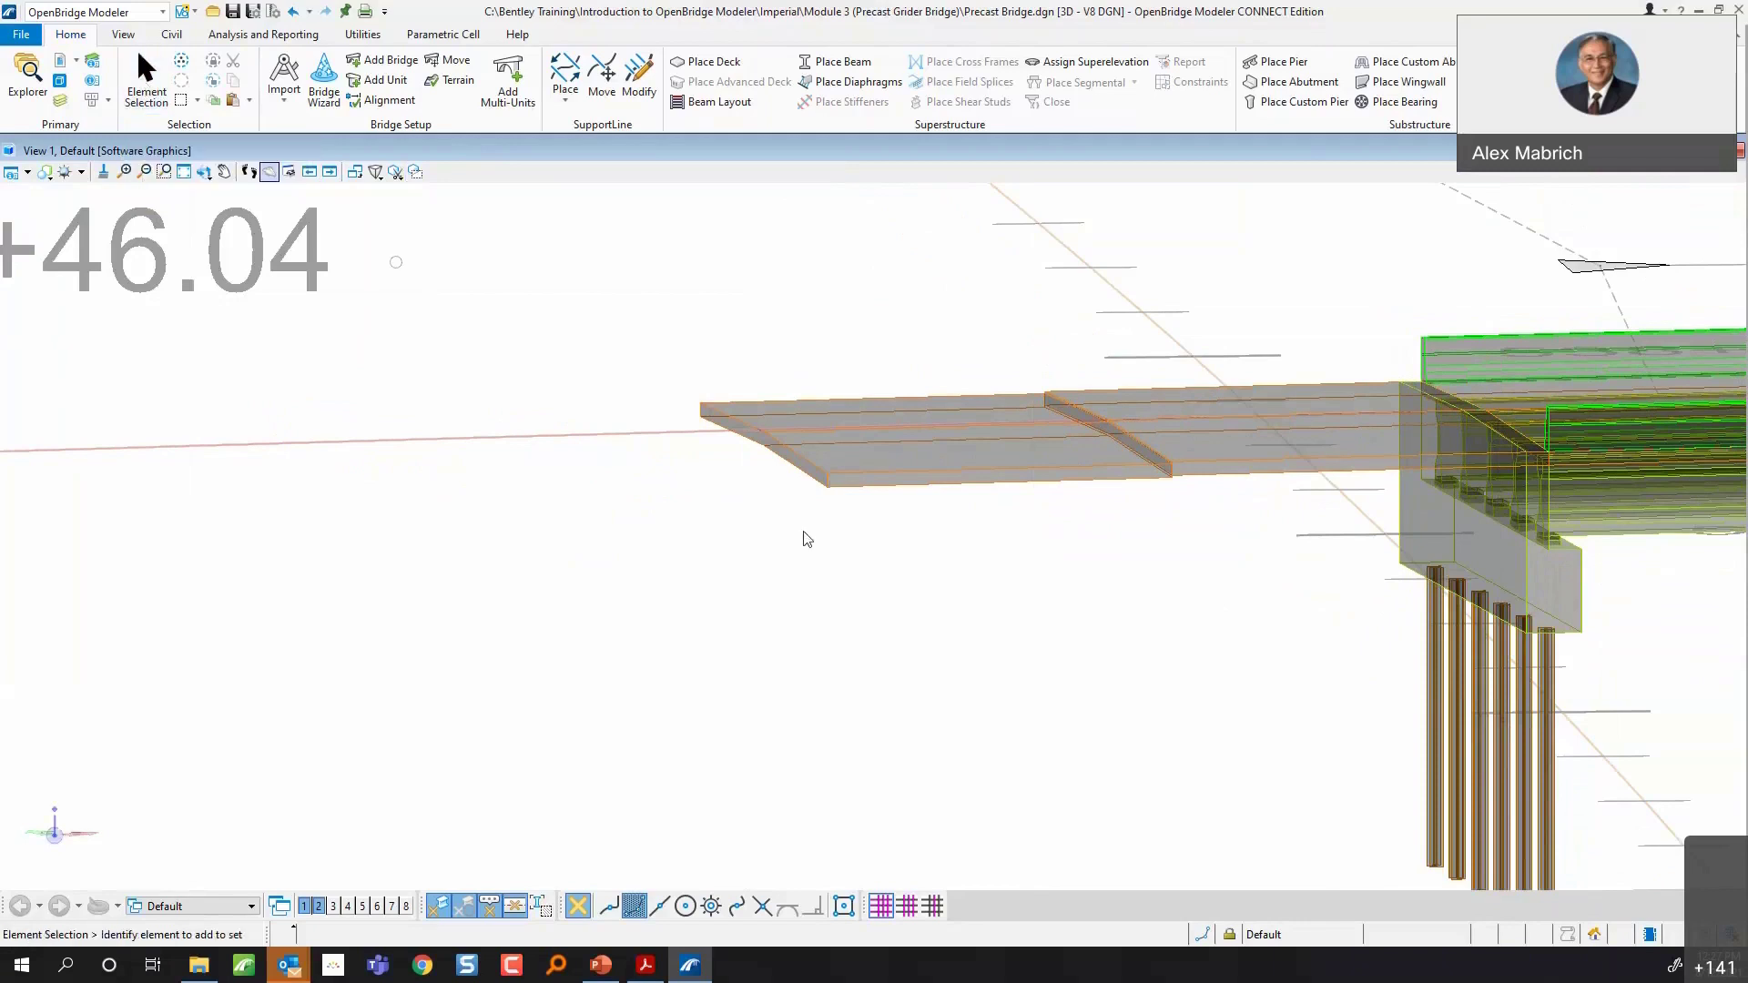
left_click(918, 483)
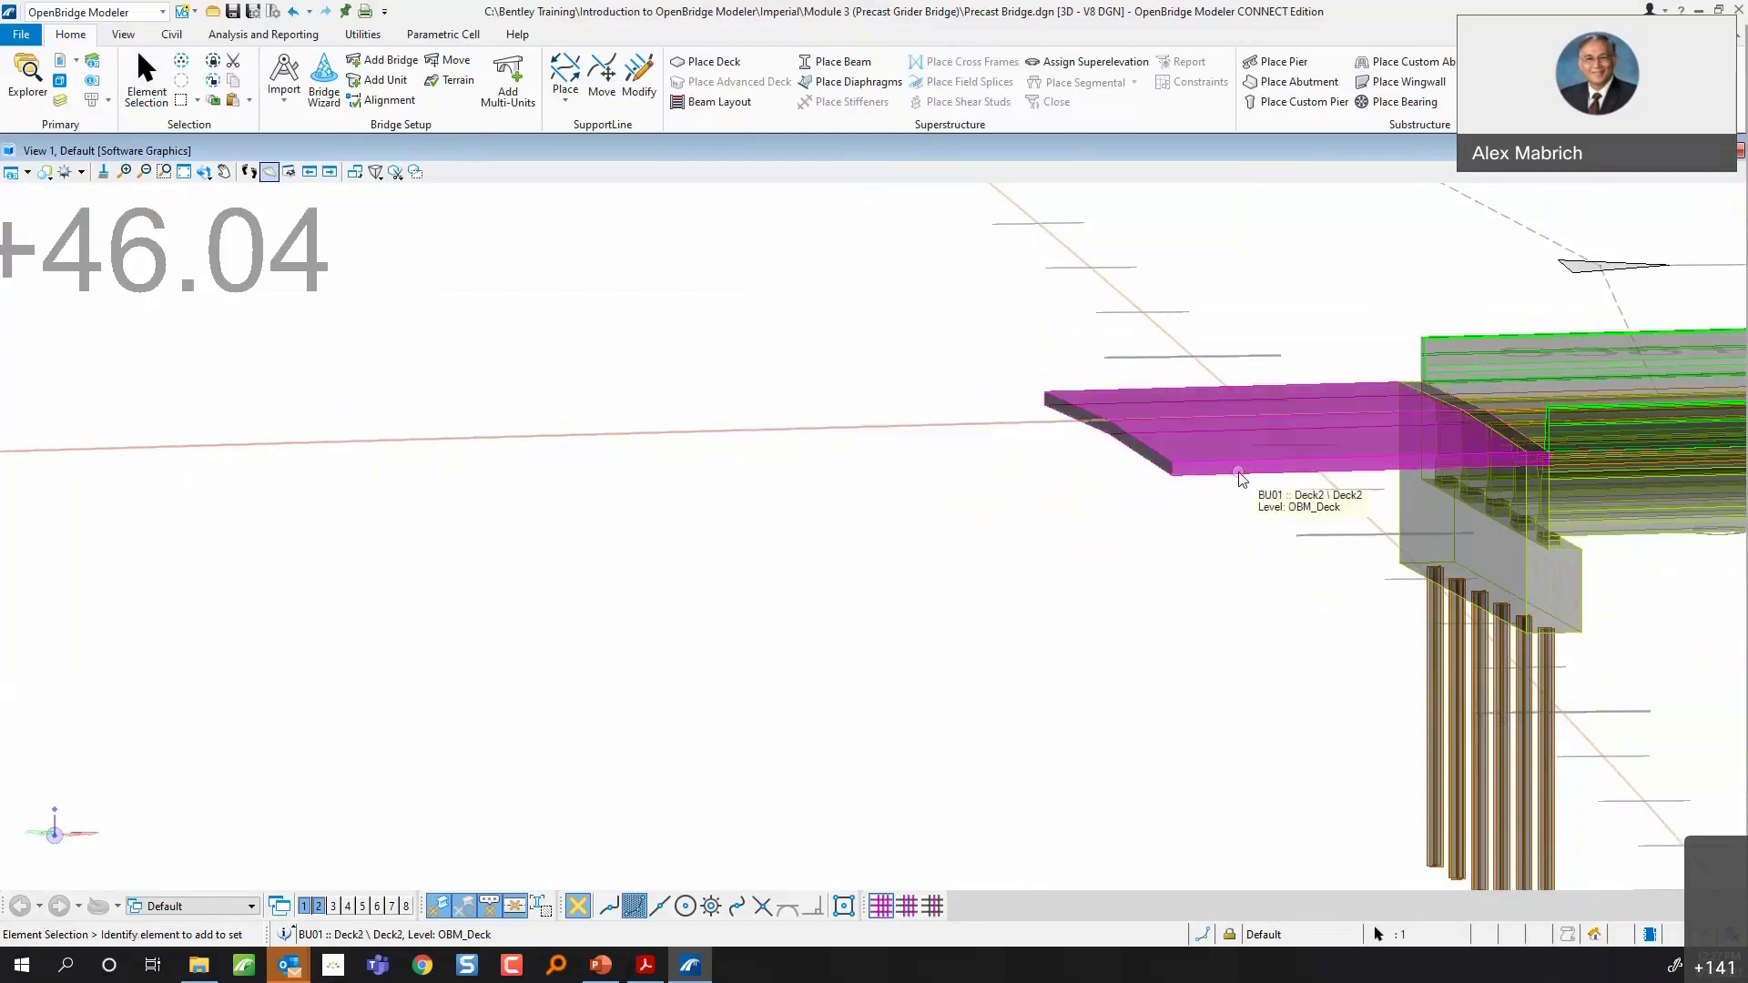
key("Delete")
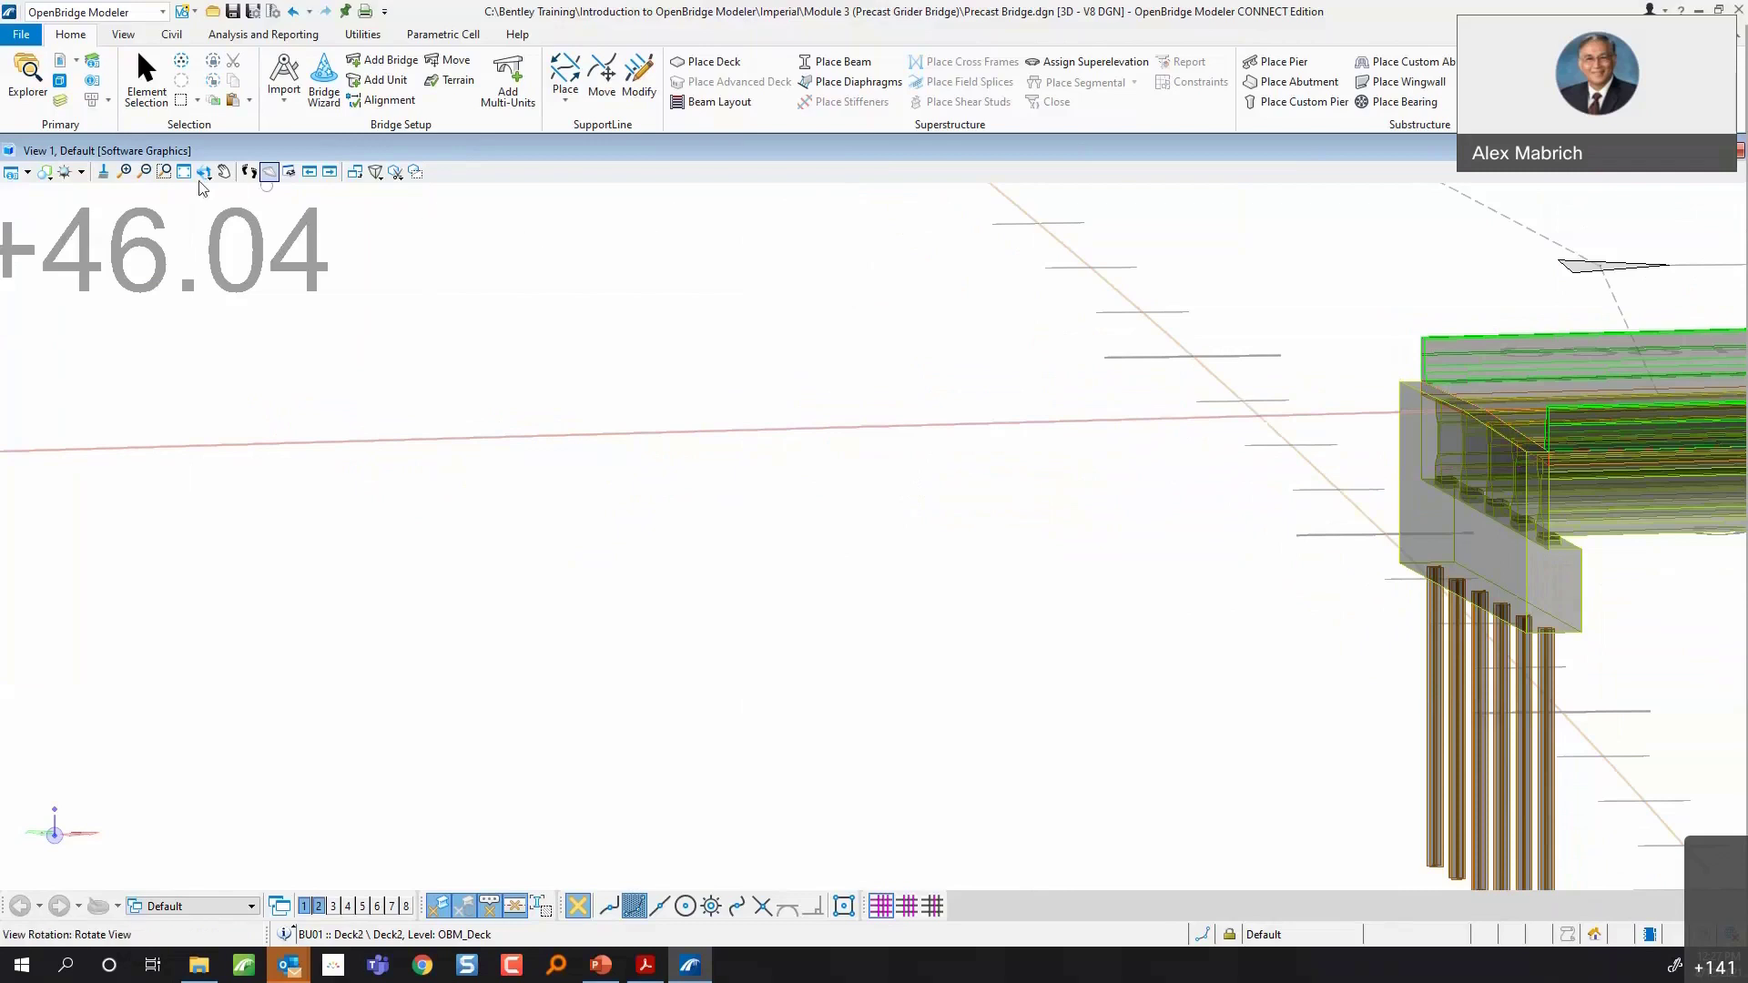
- In the Top view, delete the two SupportLines beyond the start abutment
left_click(204, 173)
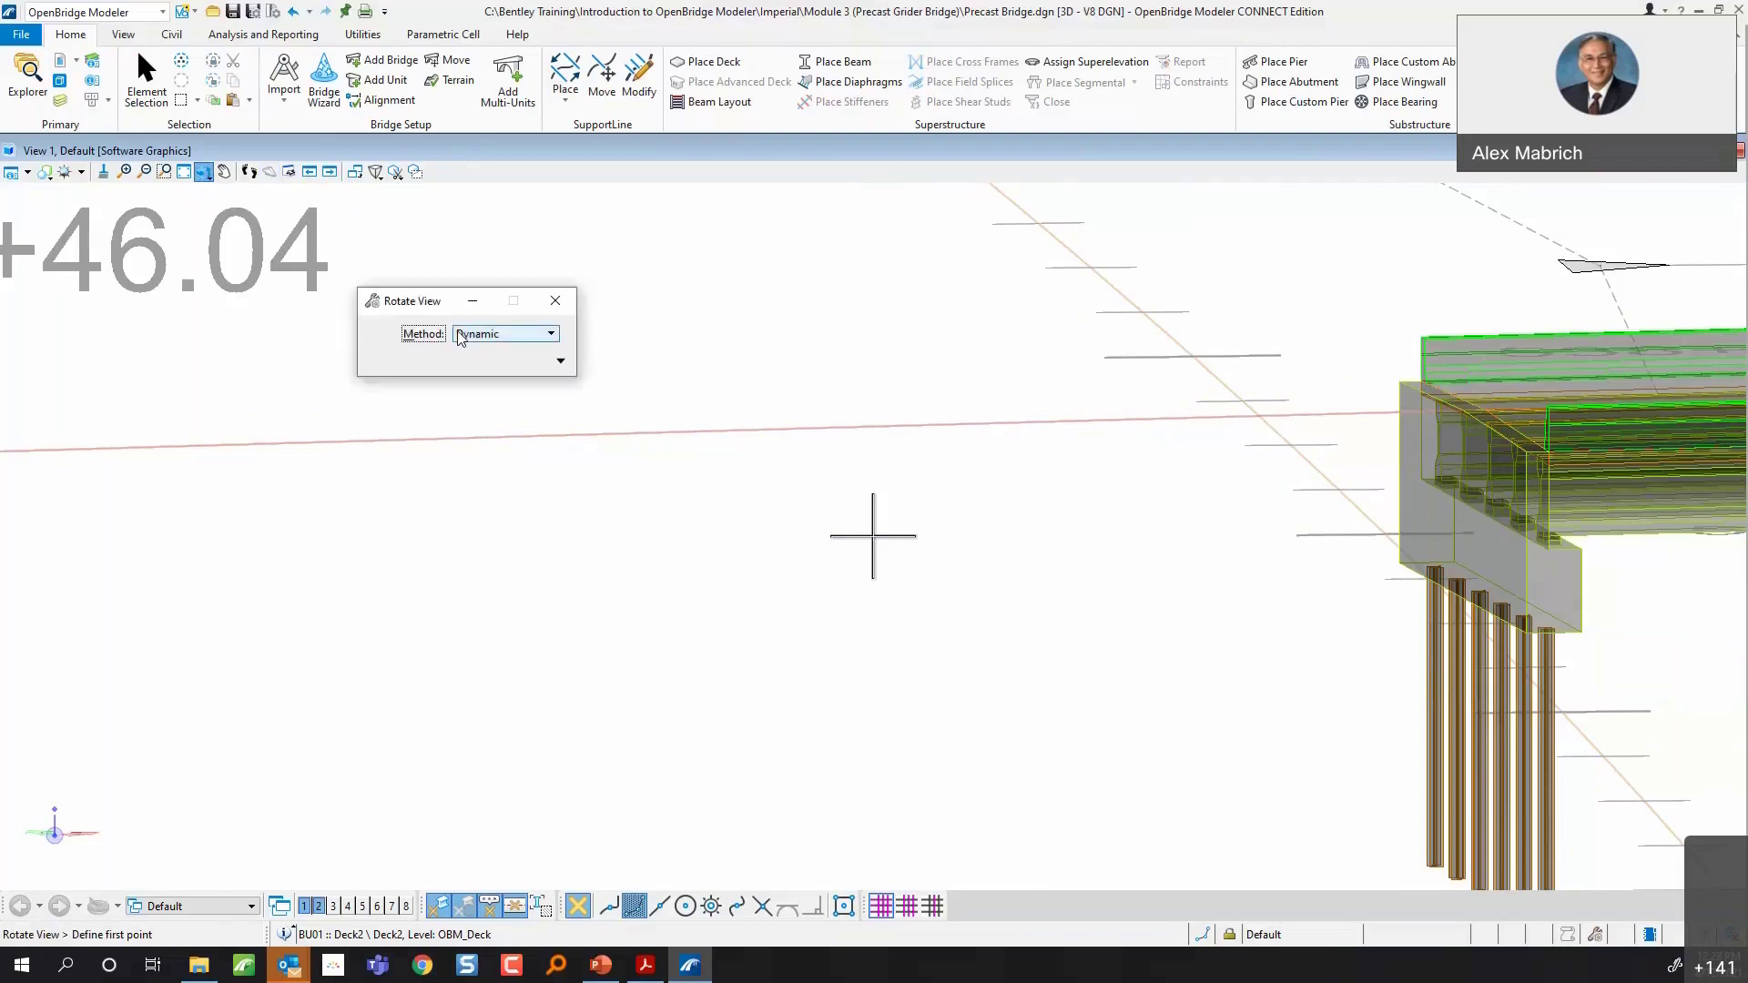
left_click(470, 335)
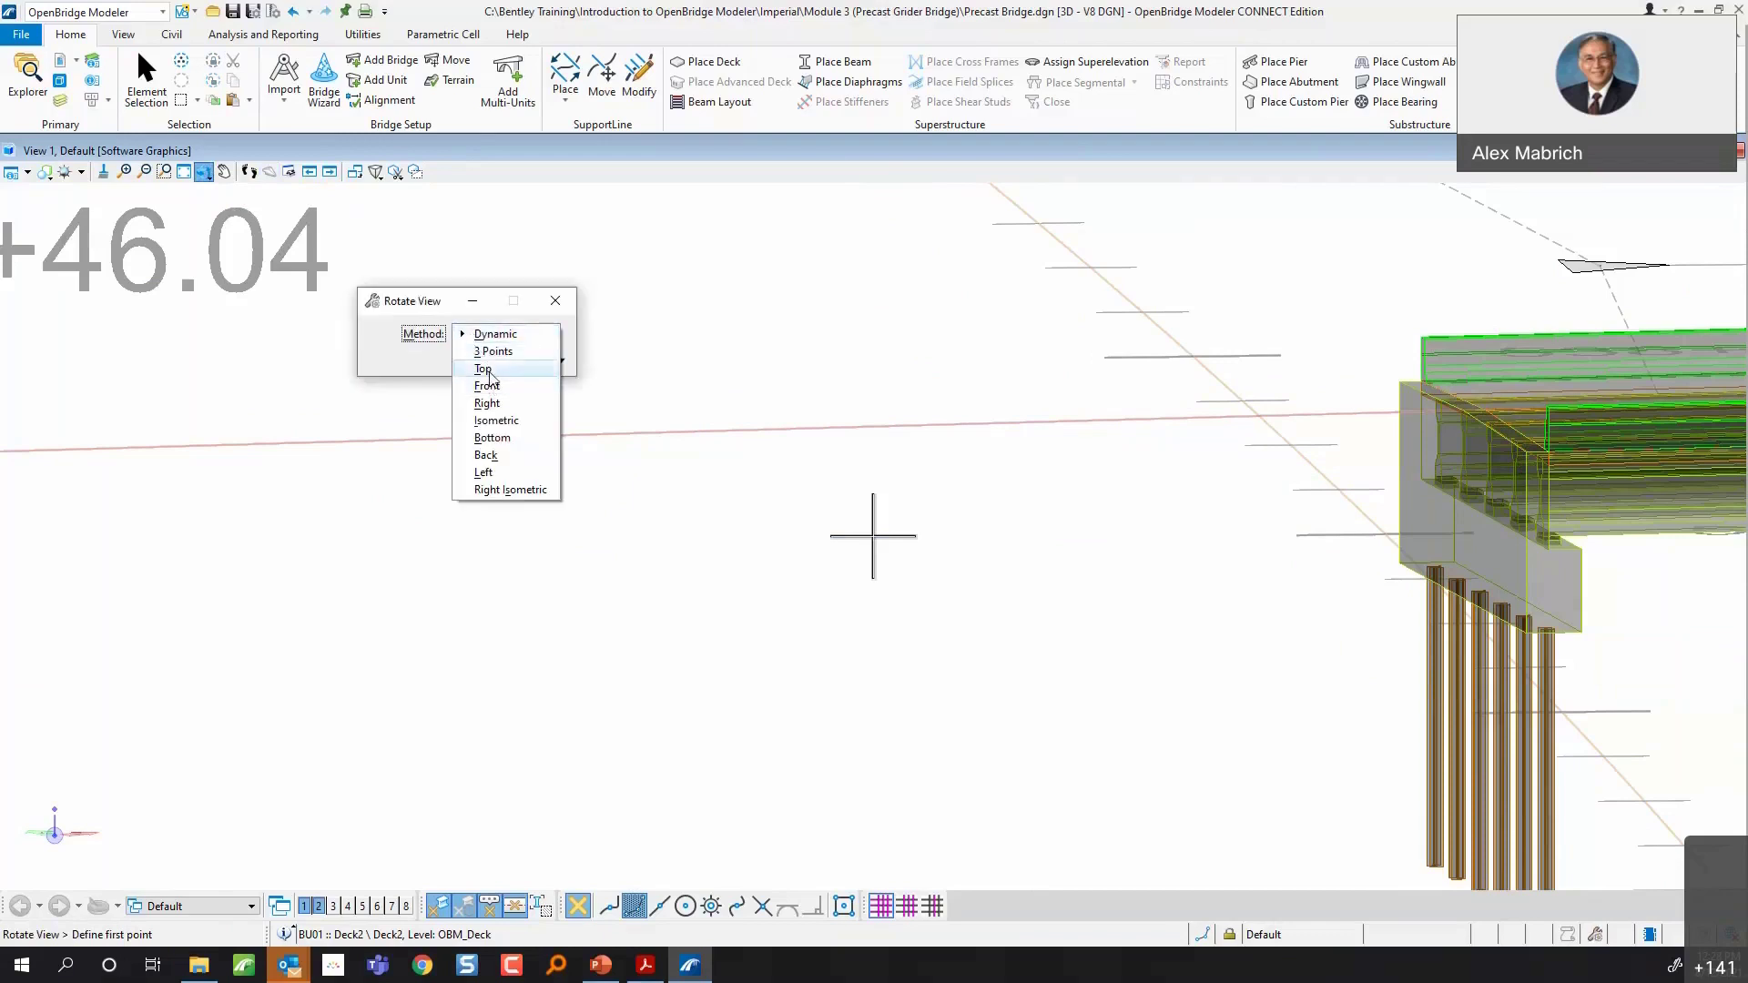
left_click(486, 368)
left_click(1443, 538)
scroll(1441, 582, "down", 3)
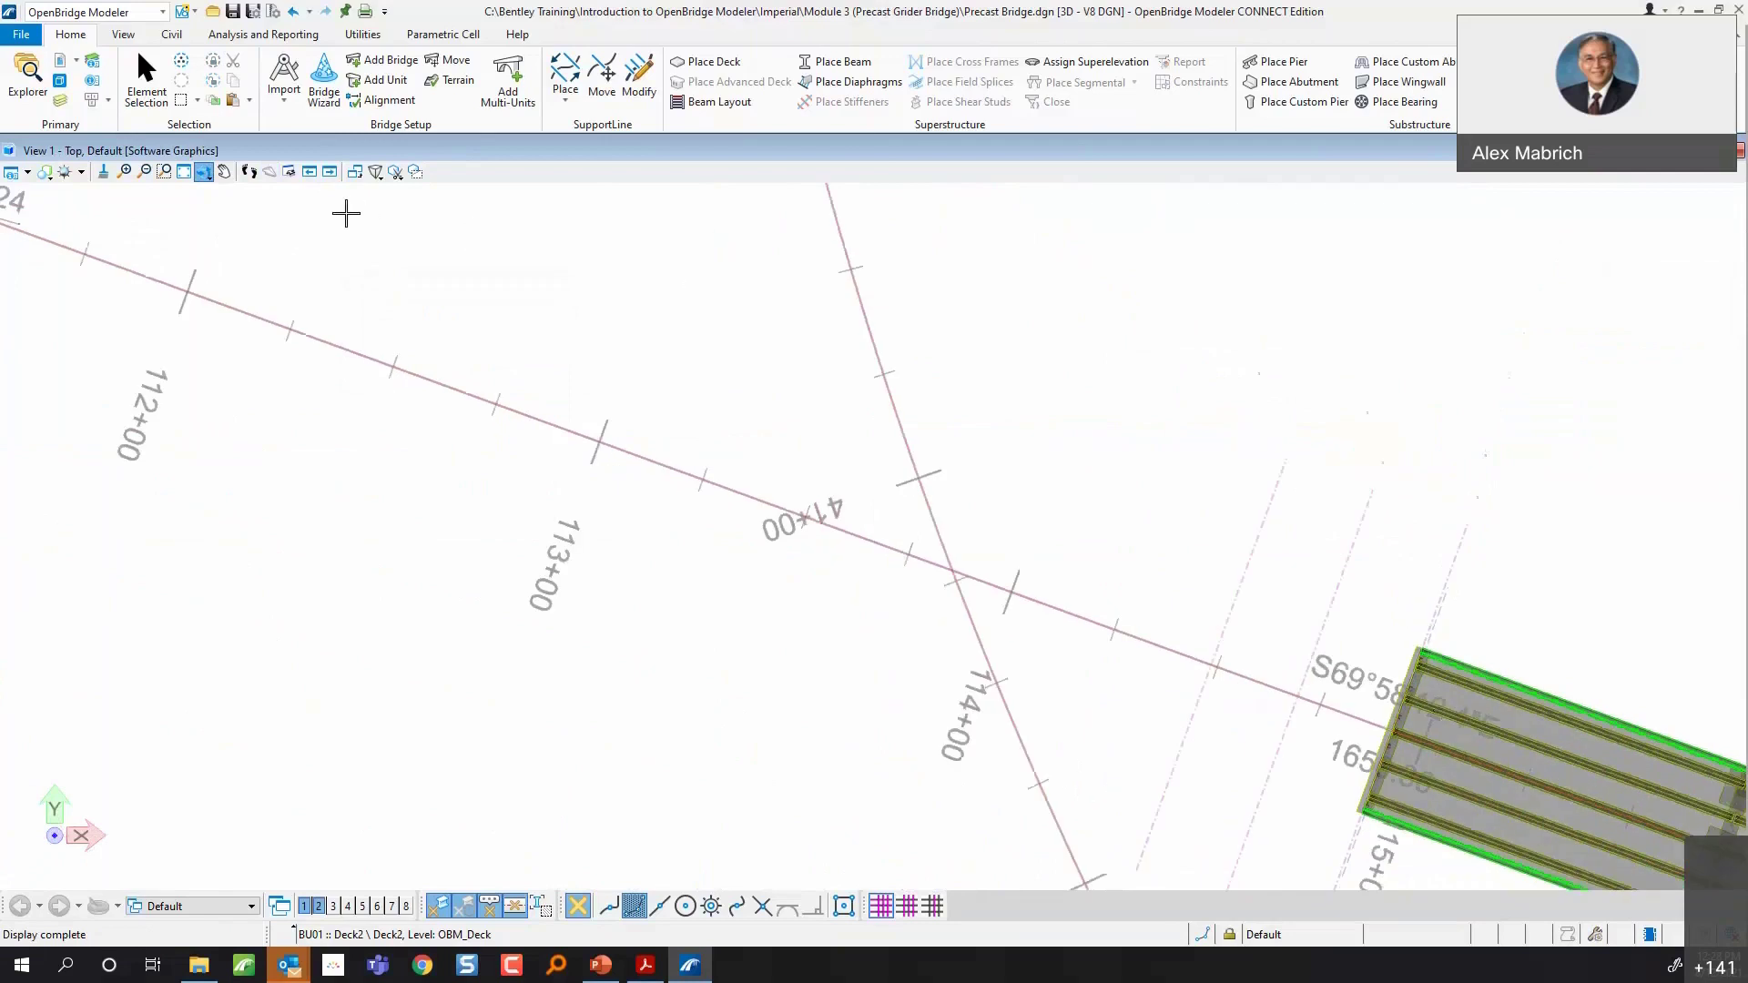
left_click(224, 172)
mouse_move(1586, 593)
left_mouse_down()
mouse_move(1427, 431)
mouse_move(1149, 413)
left_mouse_up()
right_click(1153, 406)
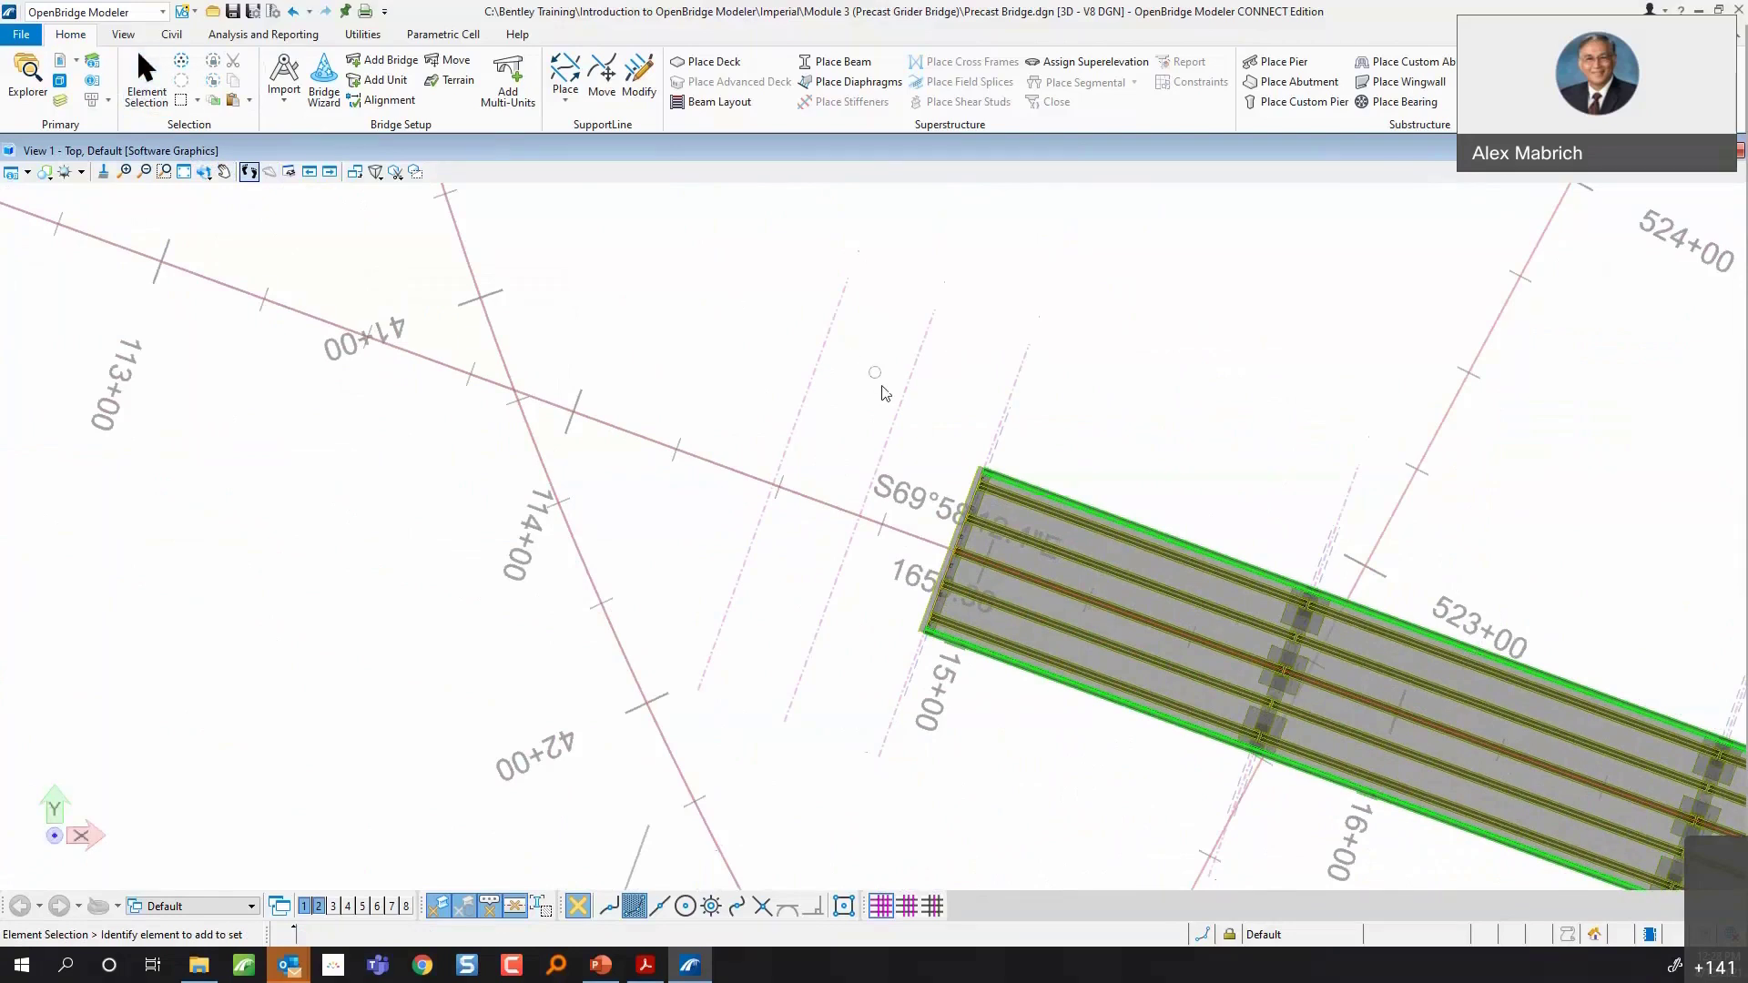
left_click(903, 406)
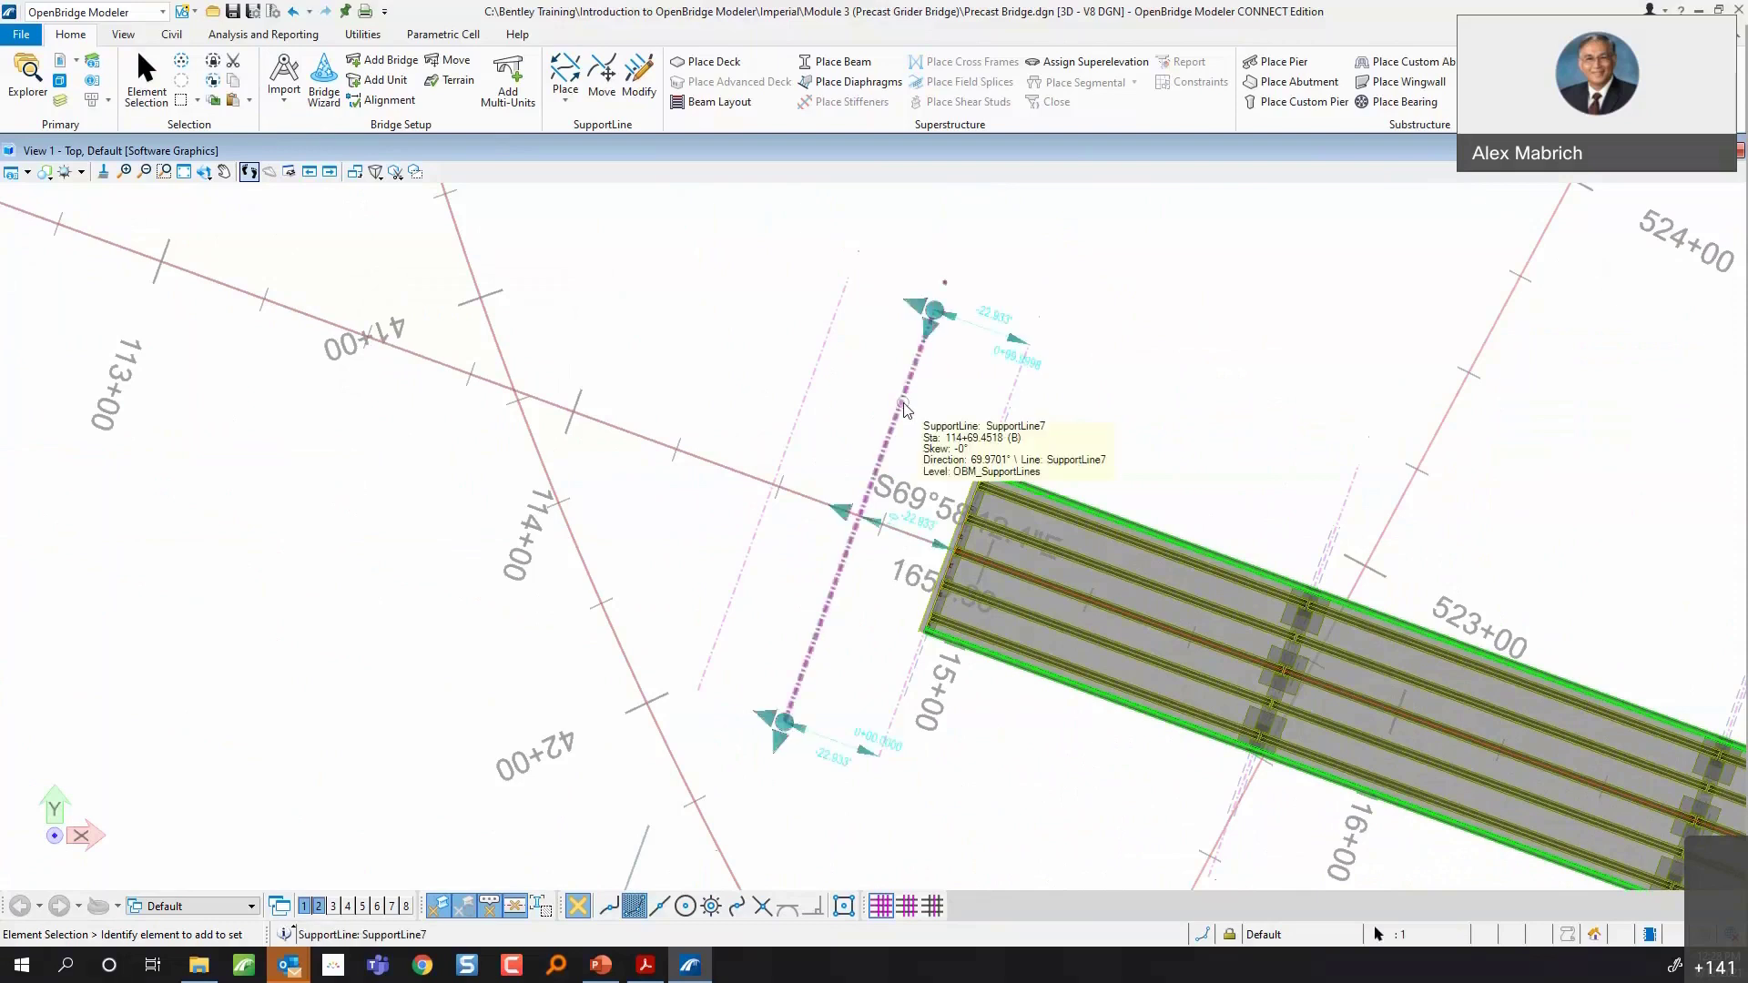
key("Delete")
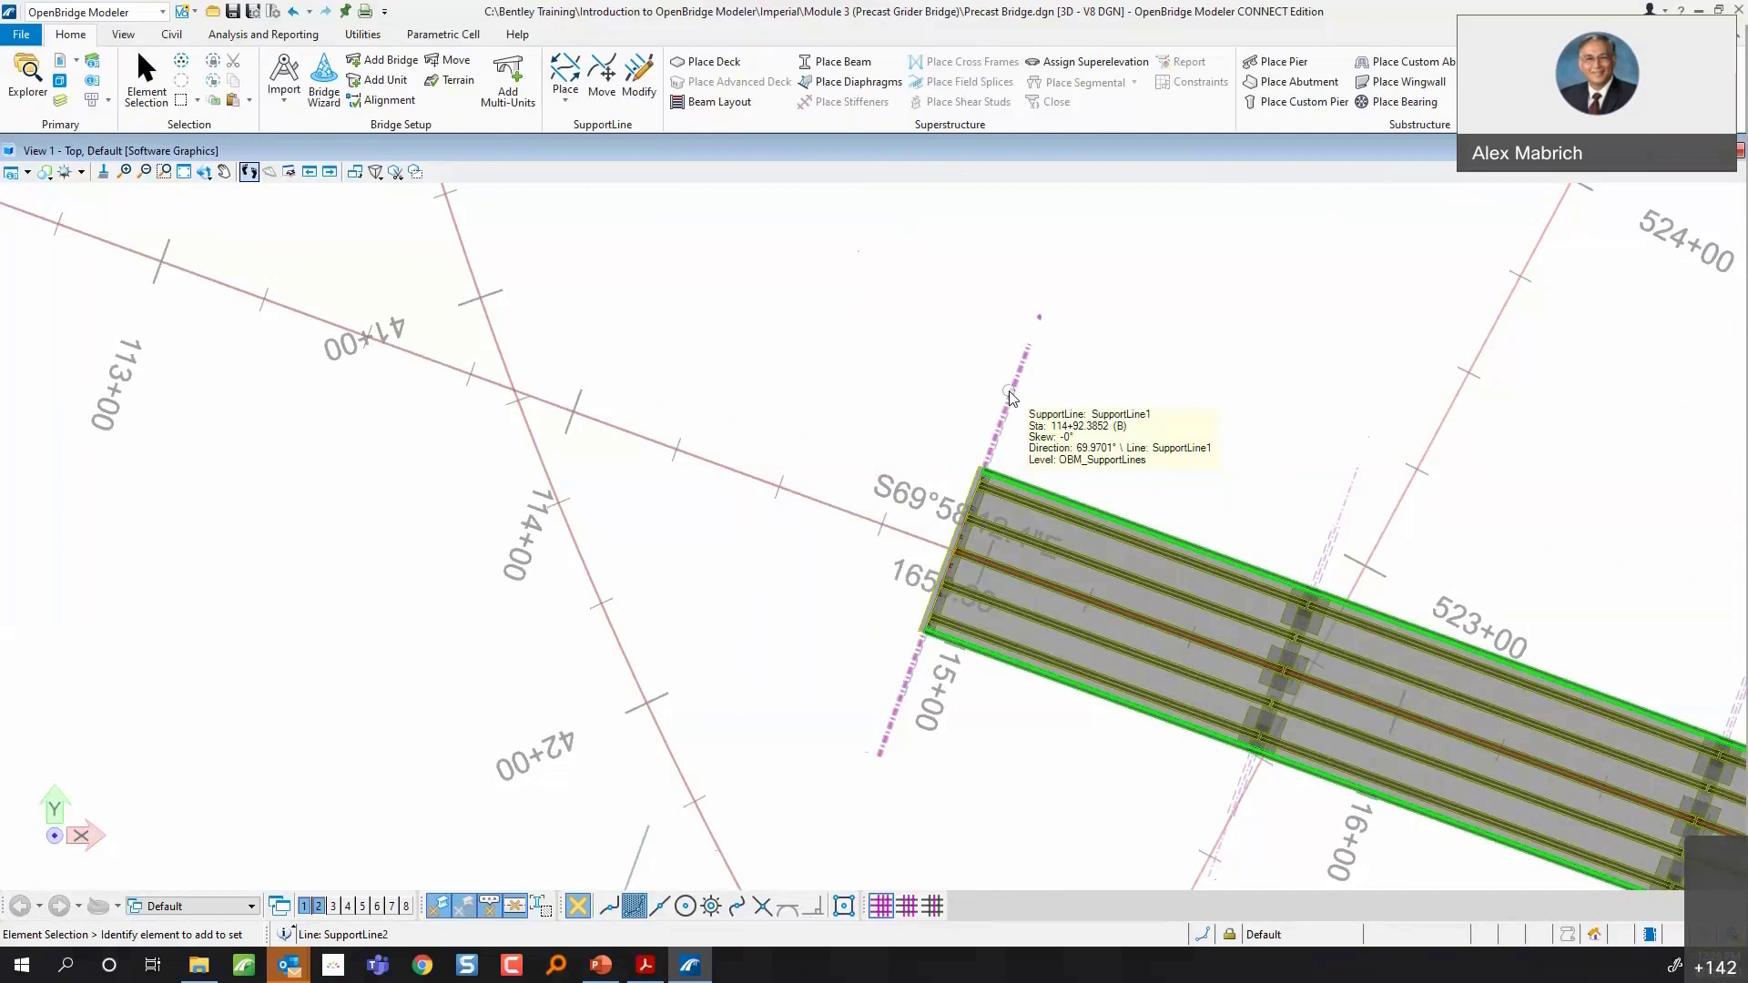
- Begin adding a bridge on the Route97 alignment and set its bridge type to RC Slab
left_click(381, 62)
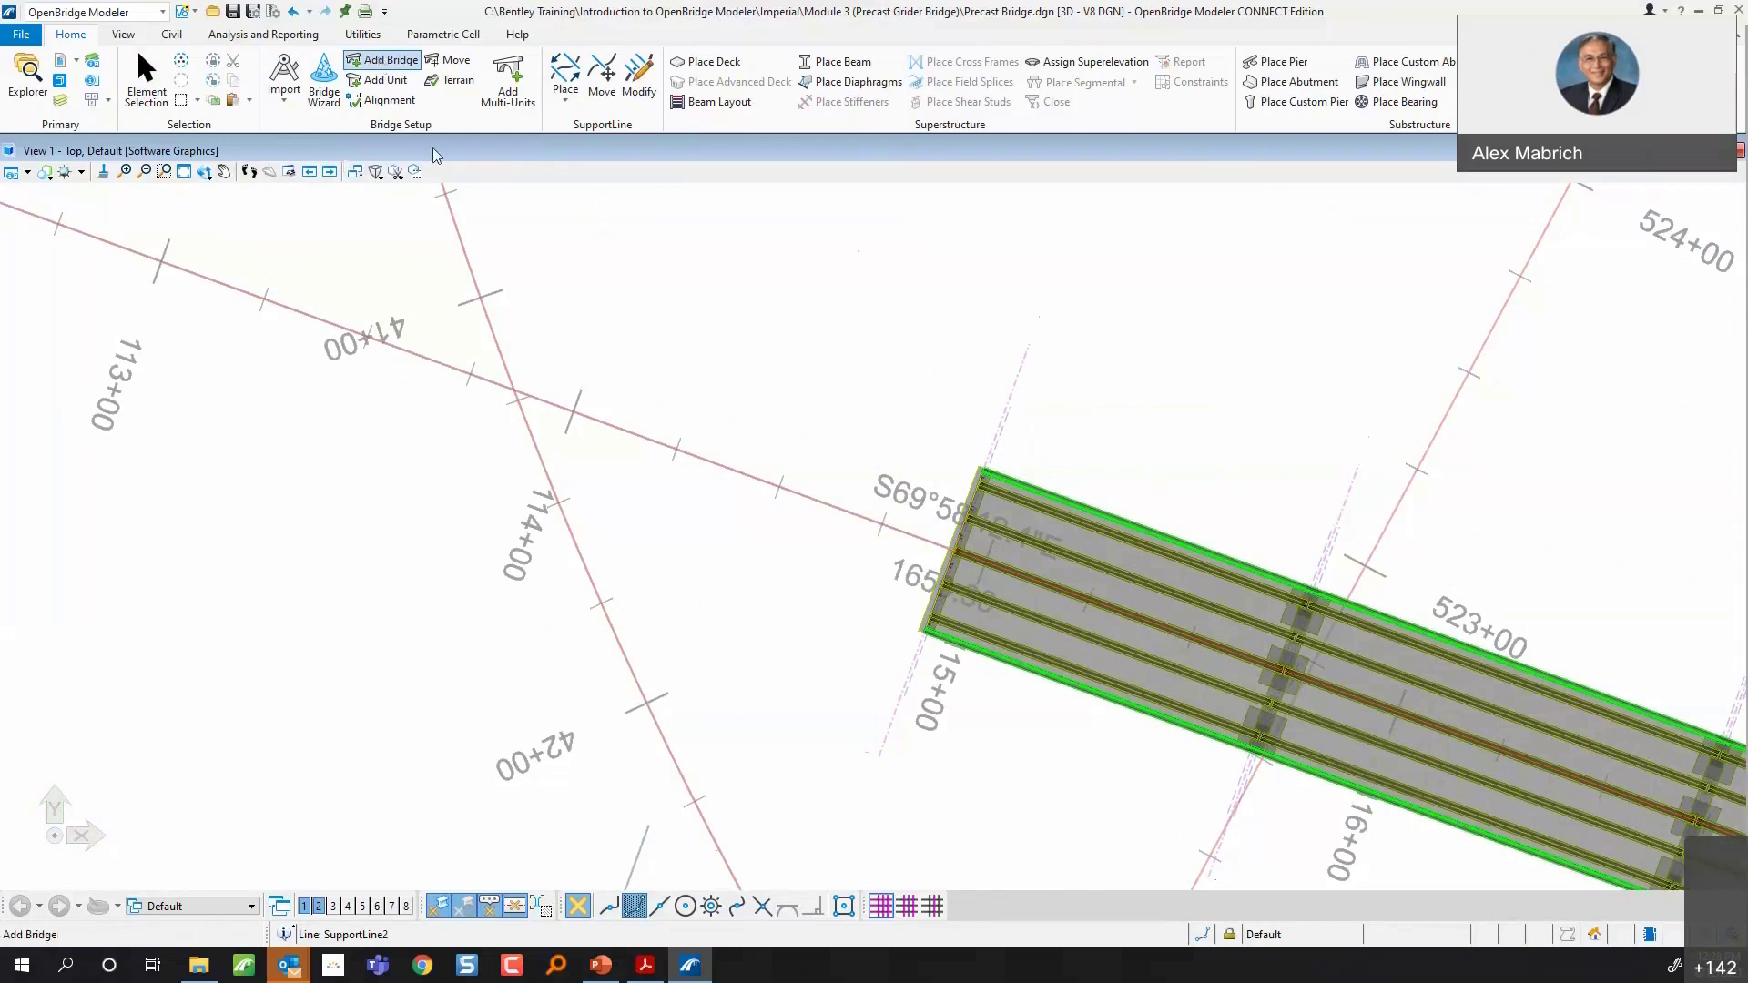
left_click(608, 419)
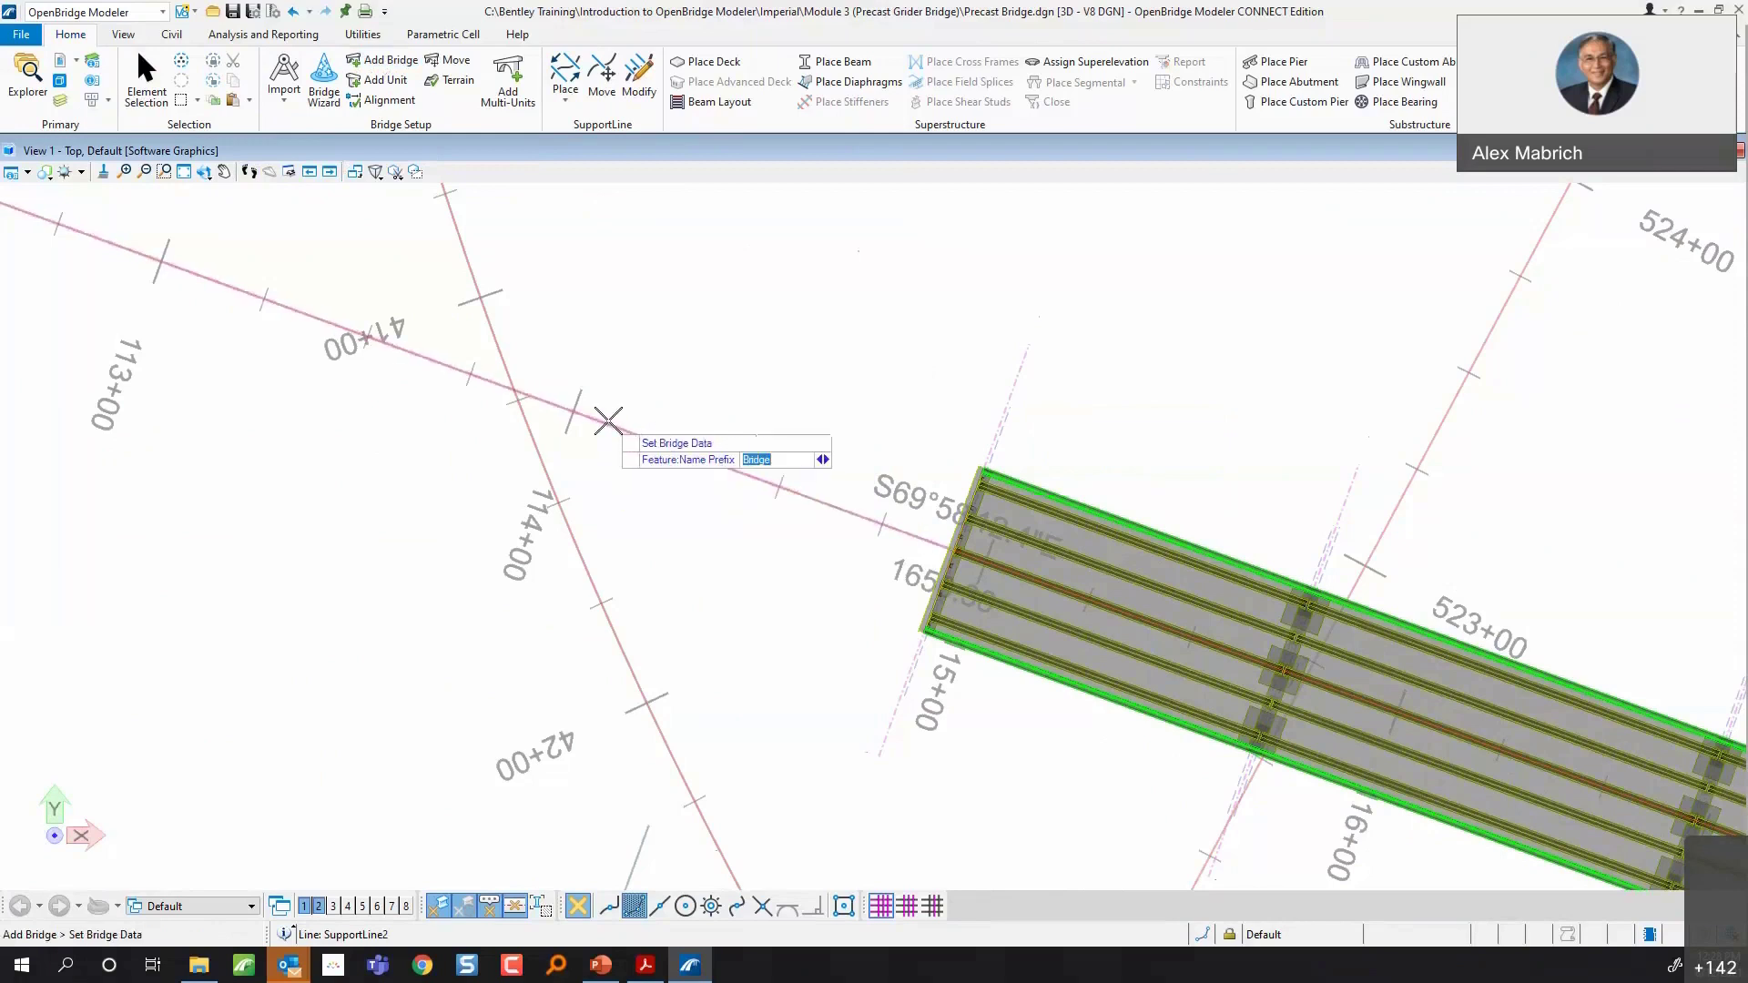
left_click(608, 420)
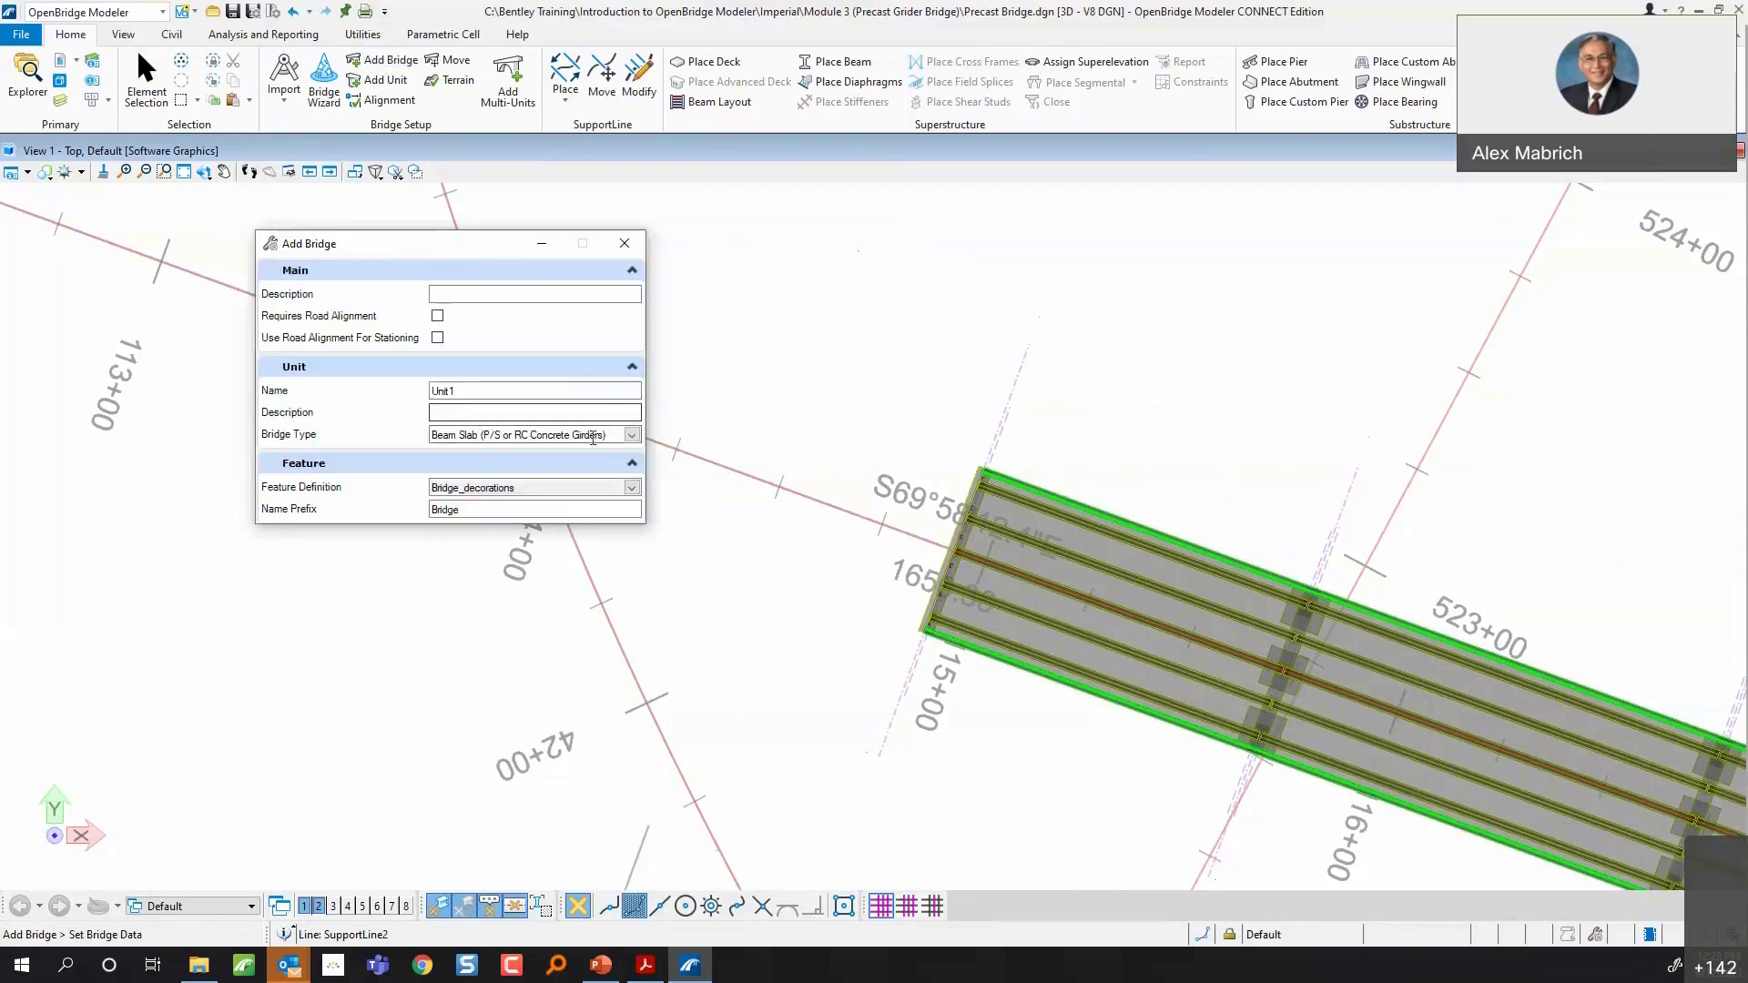
left_click(632, 435)
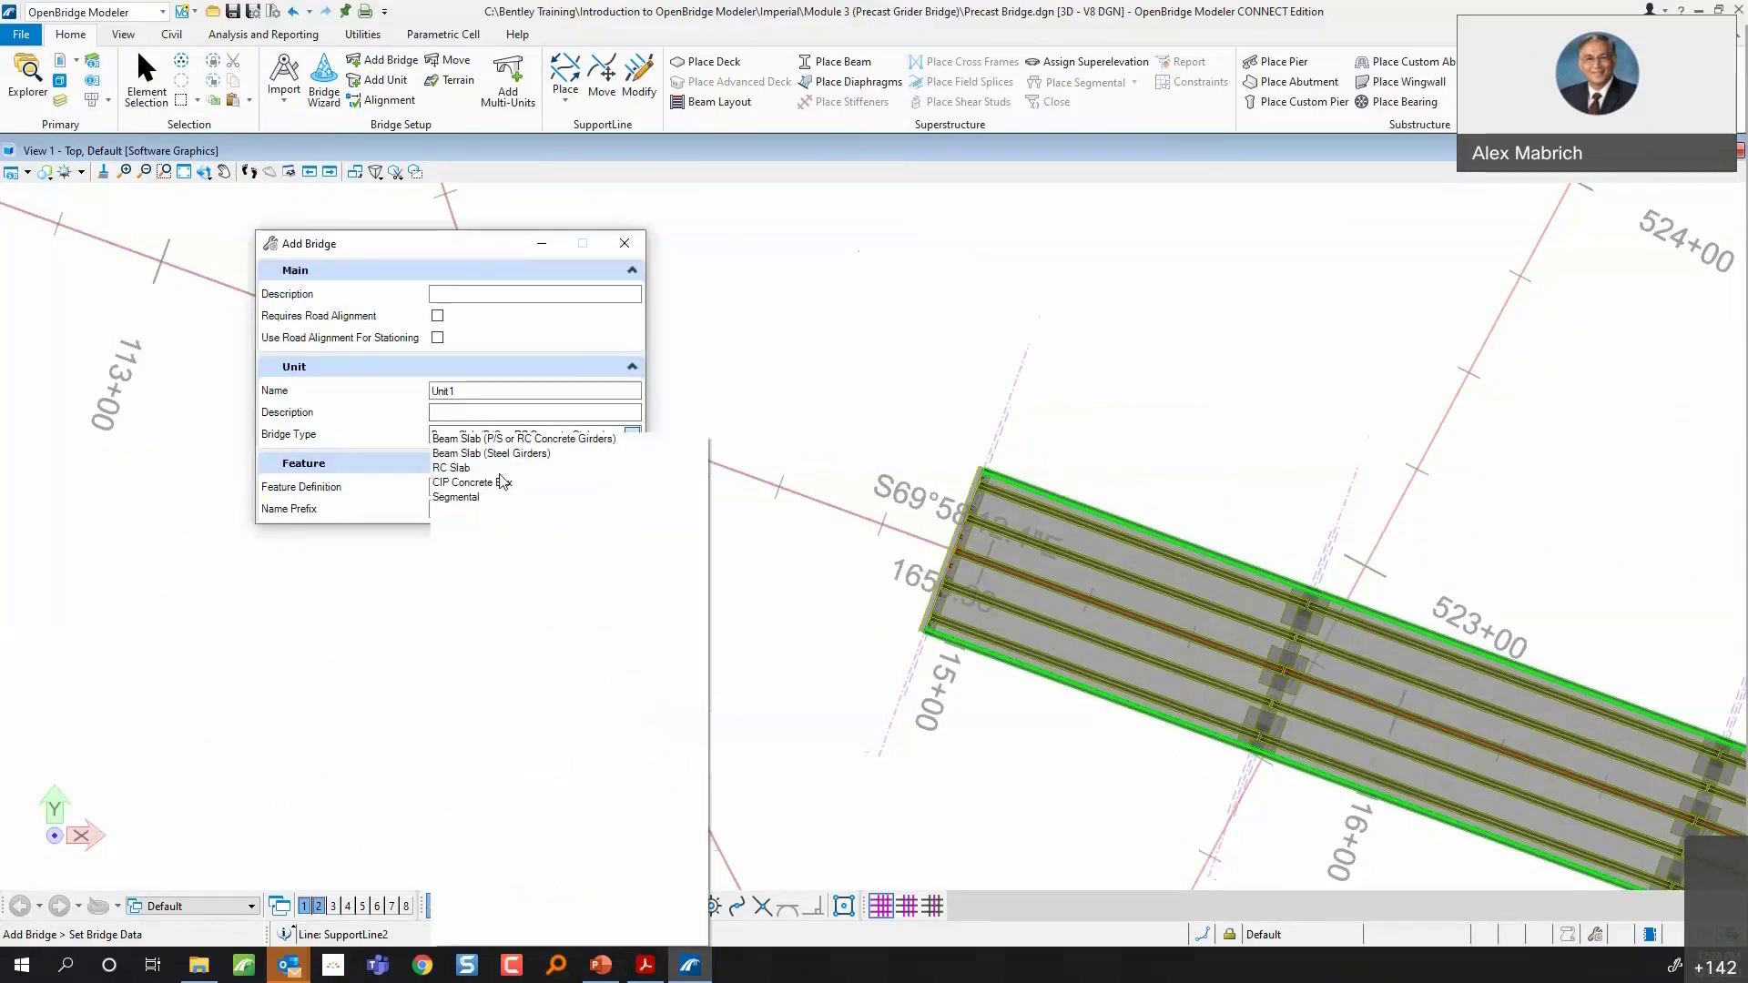
left_click(464, 472)
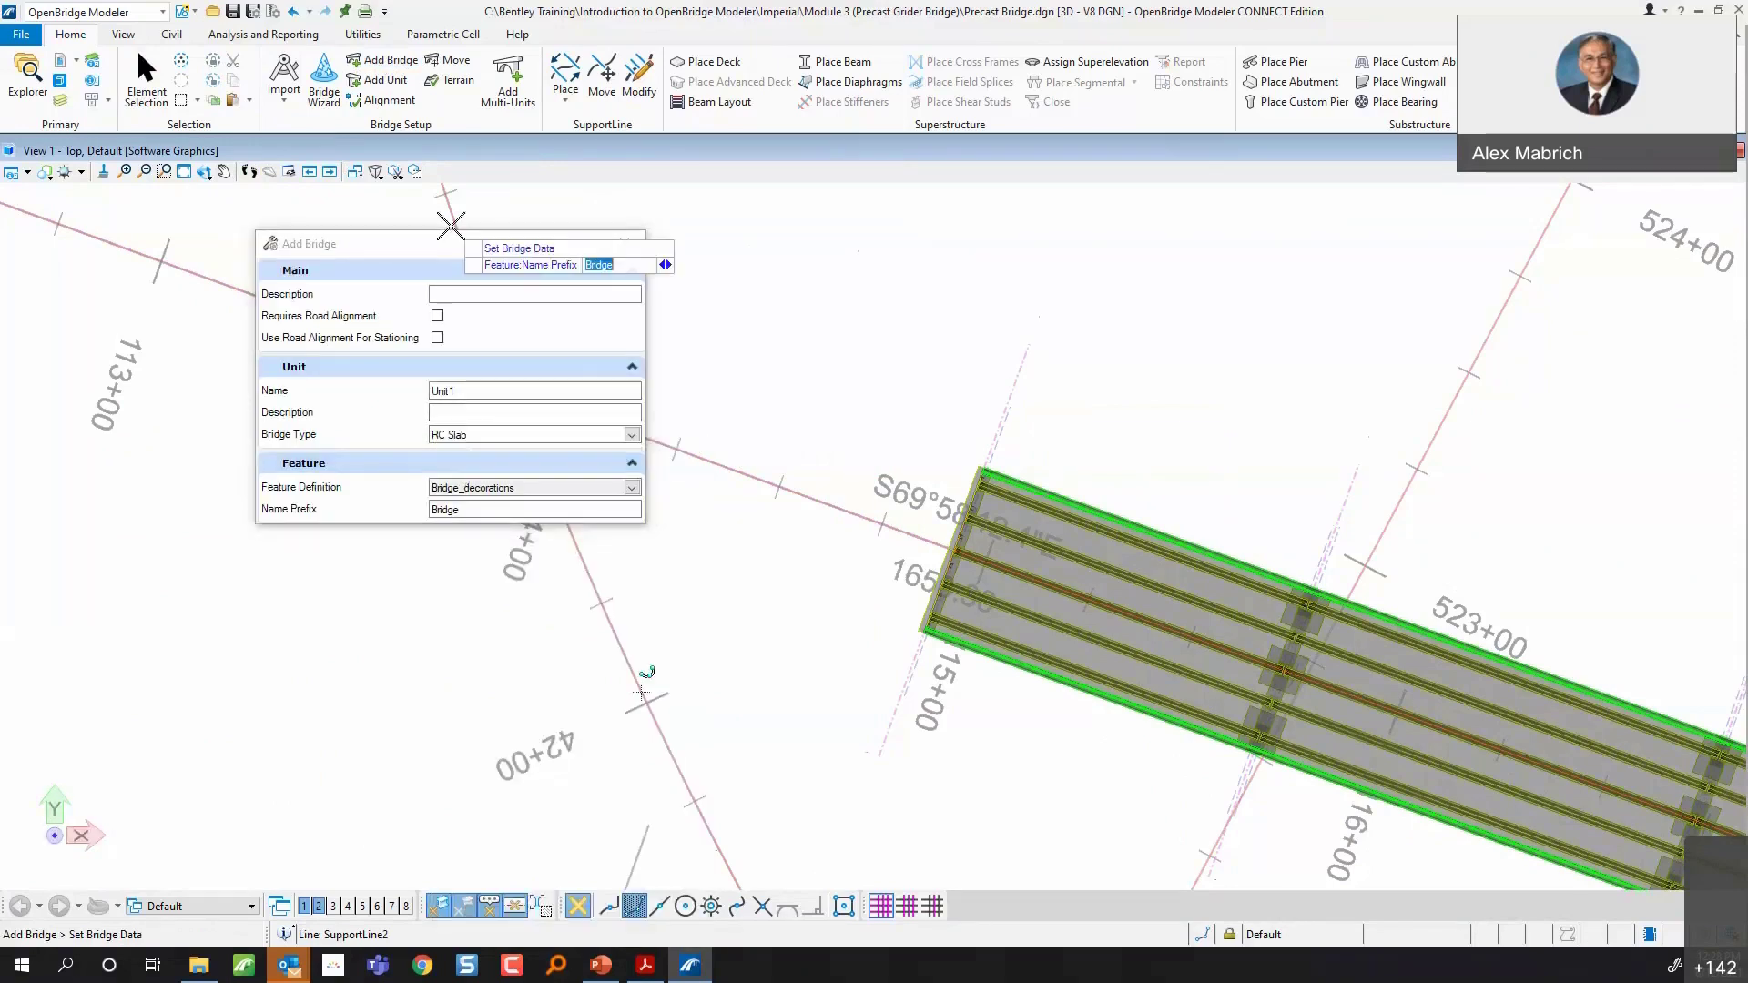
left_click_drag(364, 243, 196, 216)
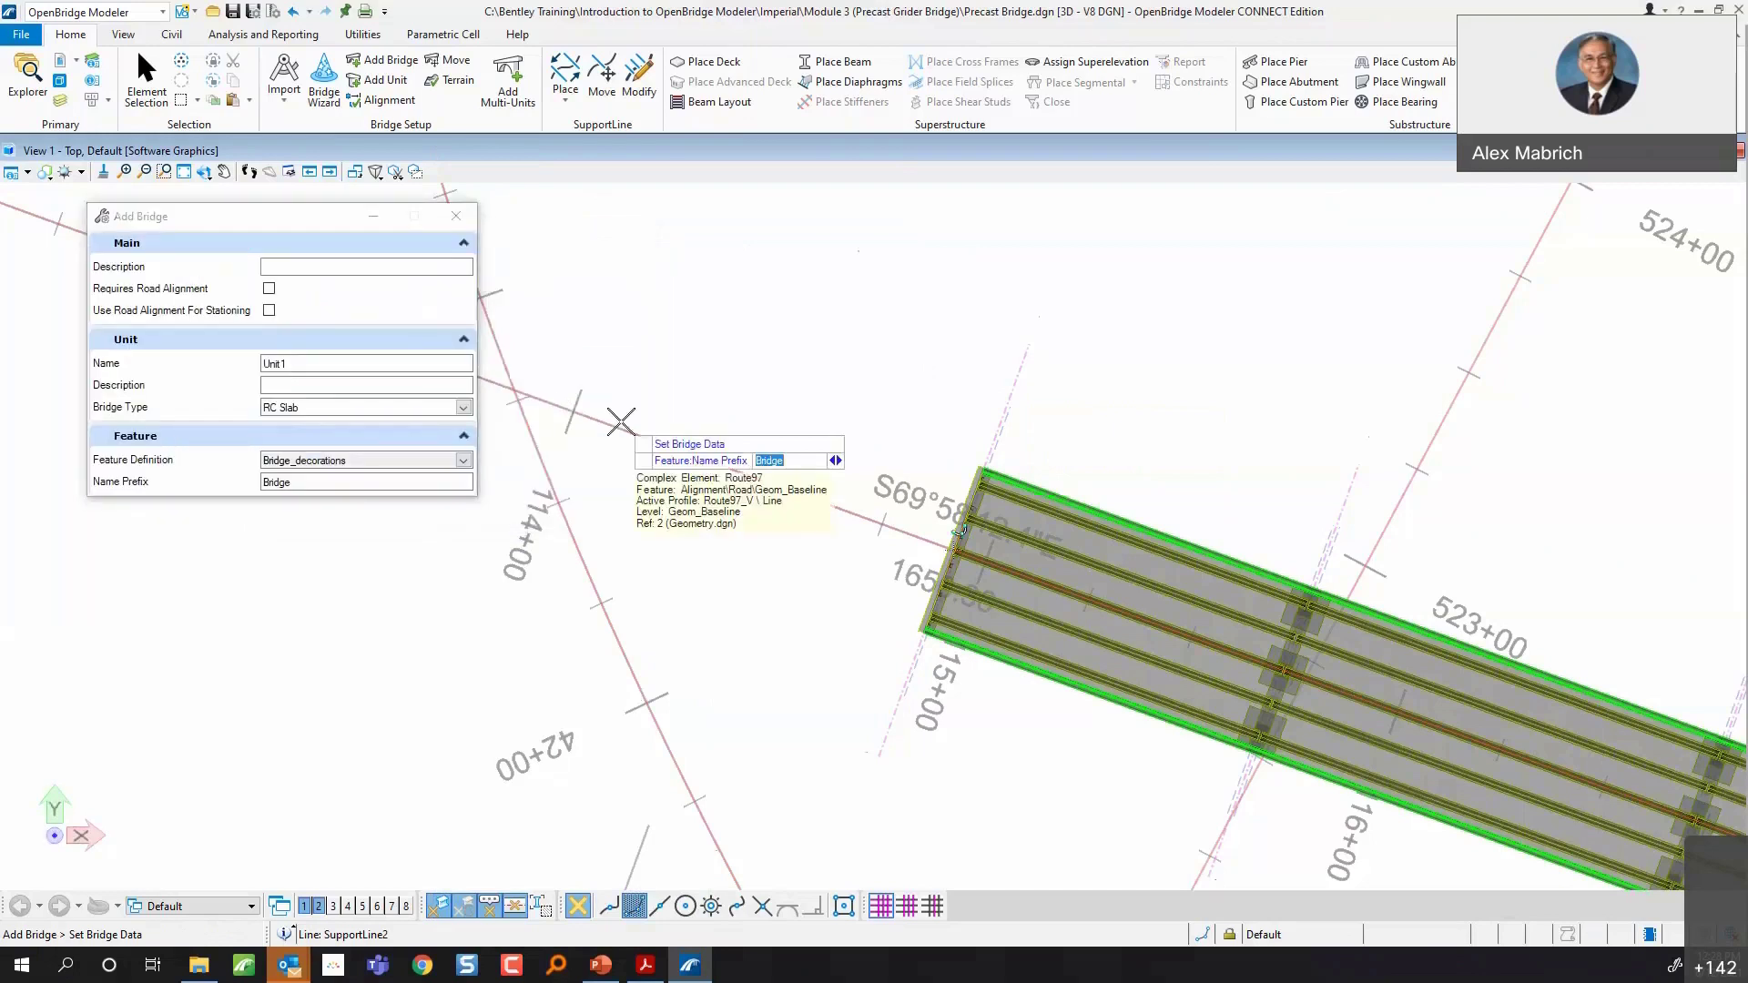
left_click(330, 76)
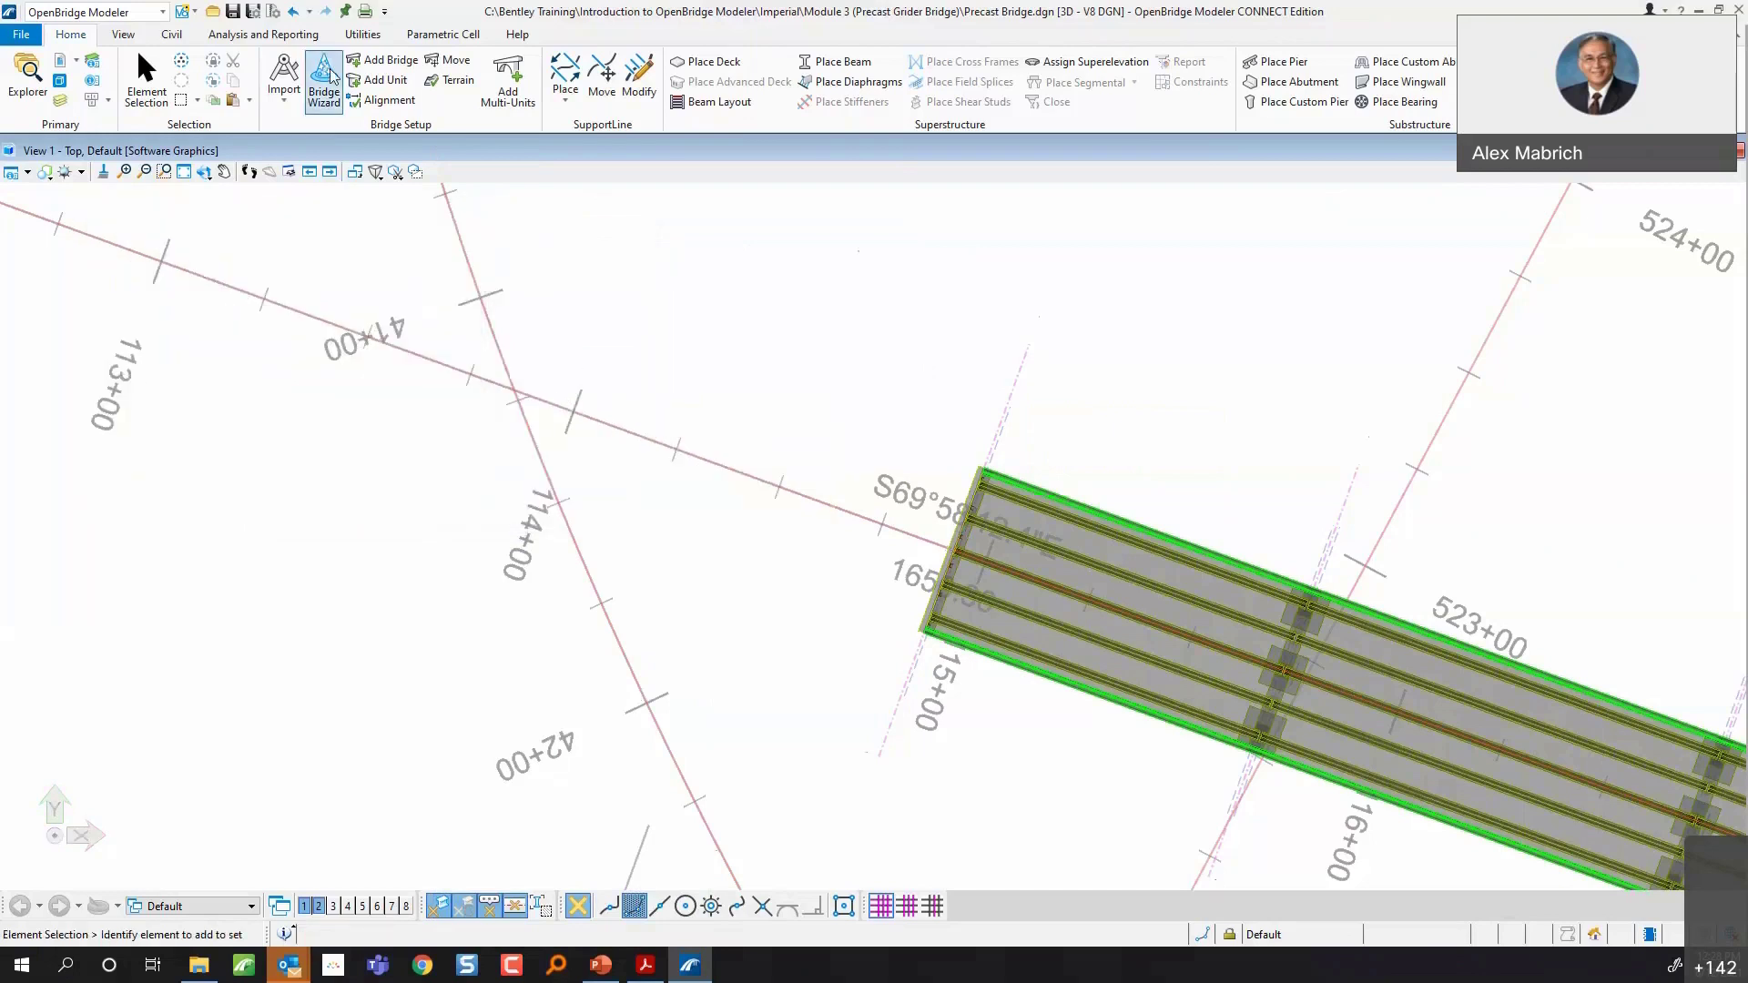
- Add an RC Slab bridge along Route97 with the name prefix Slab01
left_click(383, 60)
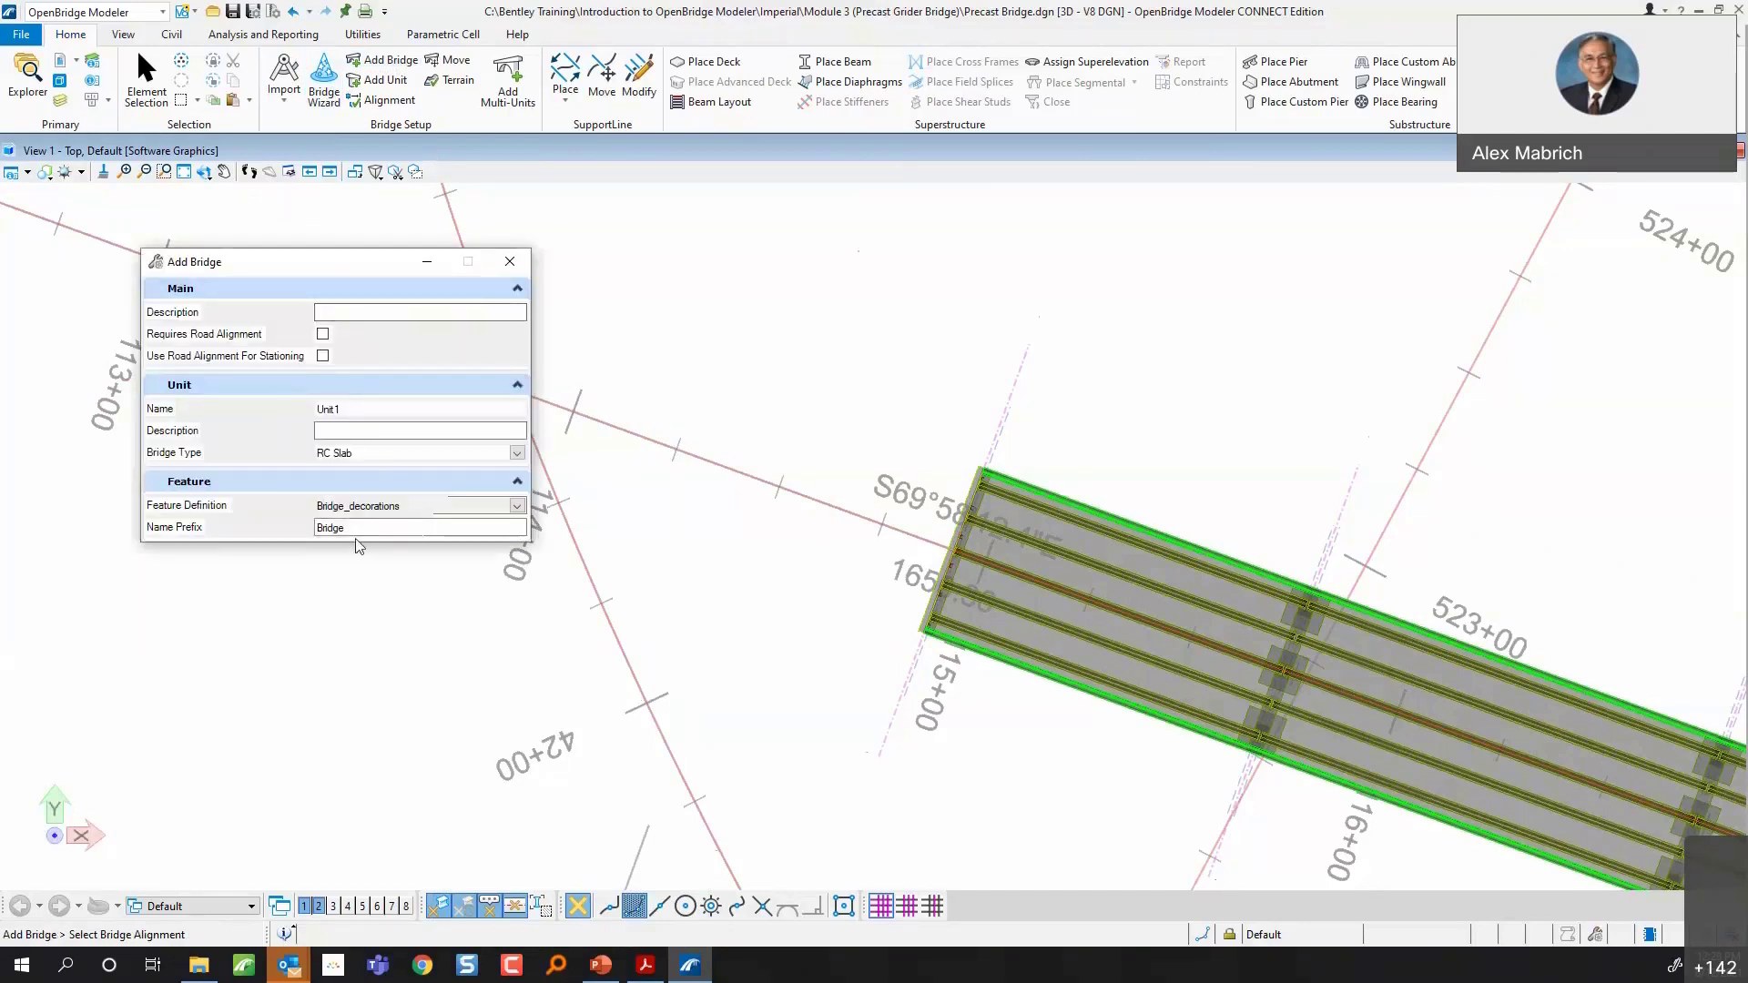
left_click_drag(369, 528, 252, 535)
type("Slab01")
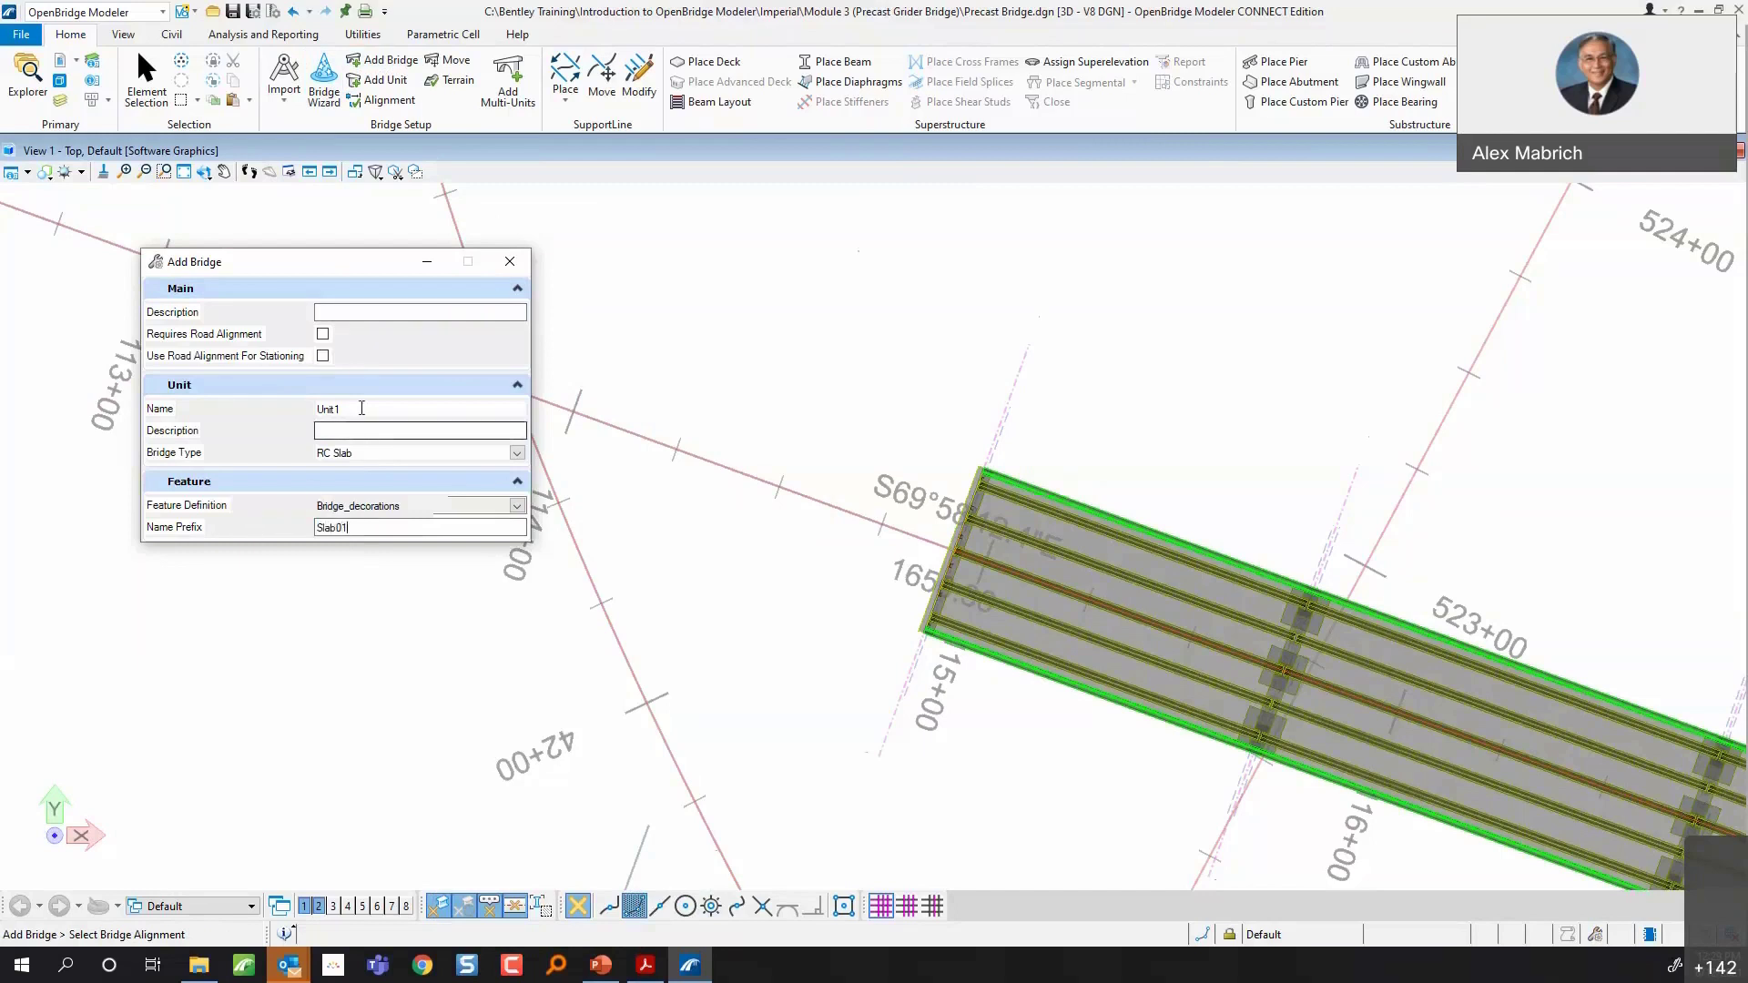
left_click(734, 468)
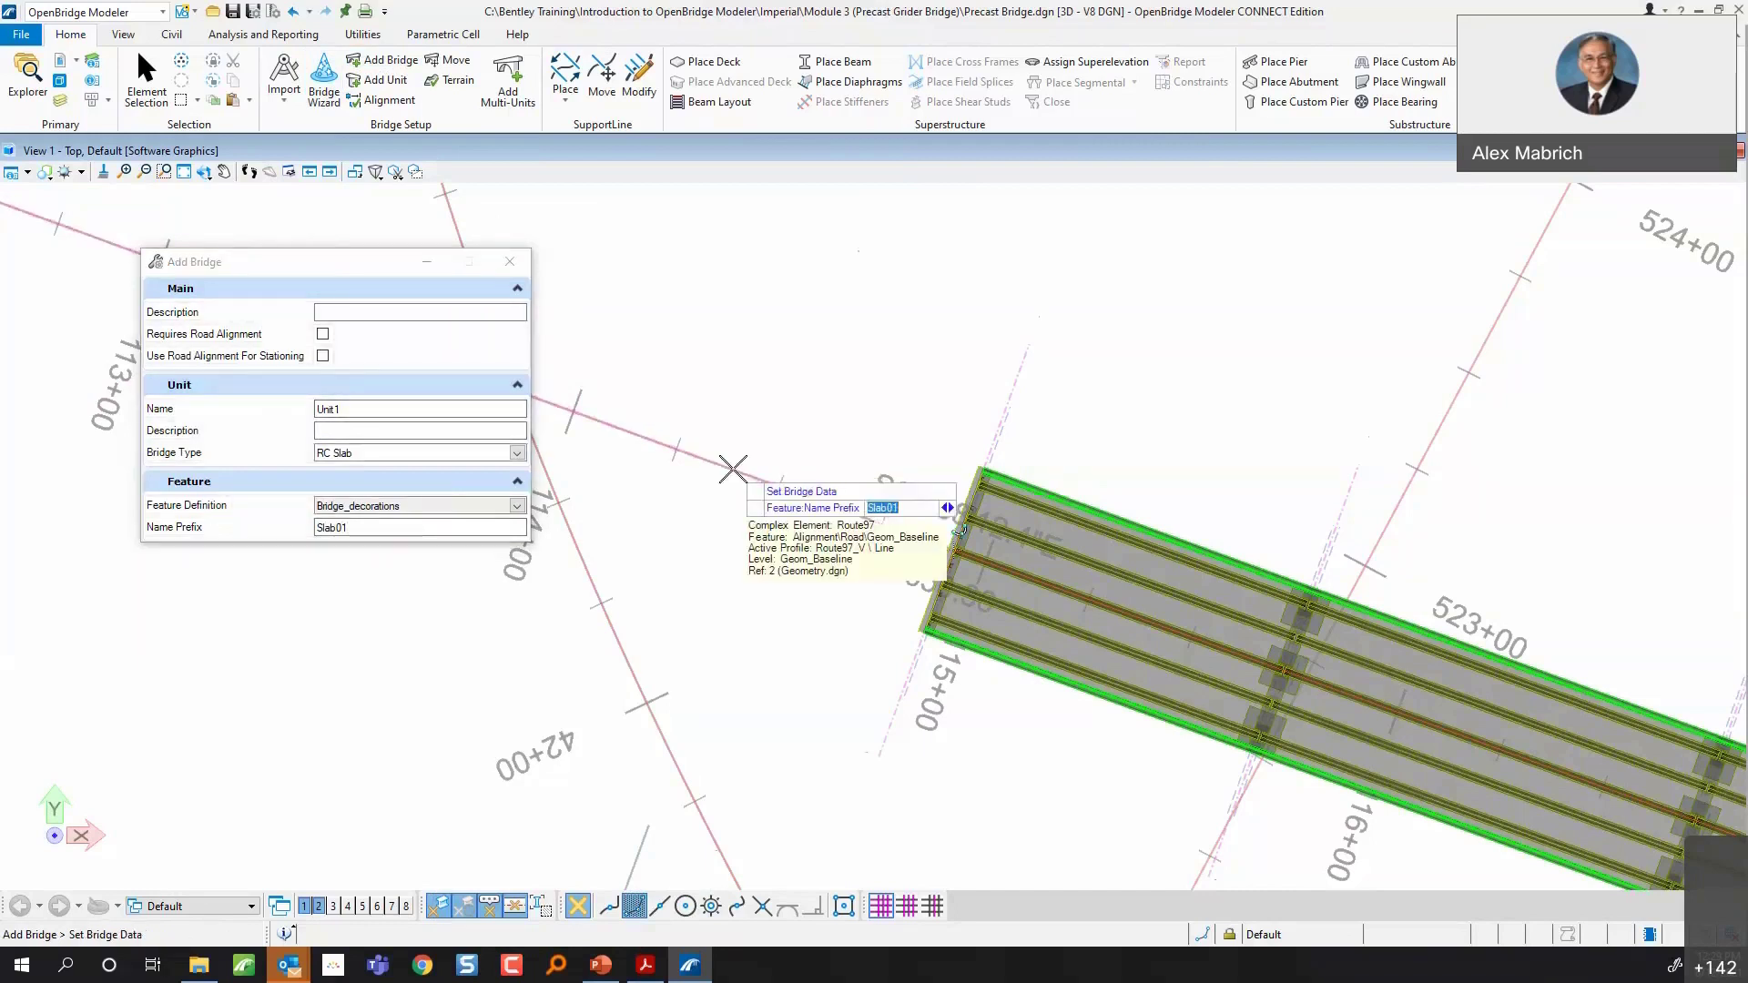
left_click(734, 439)
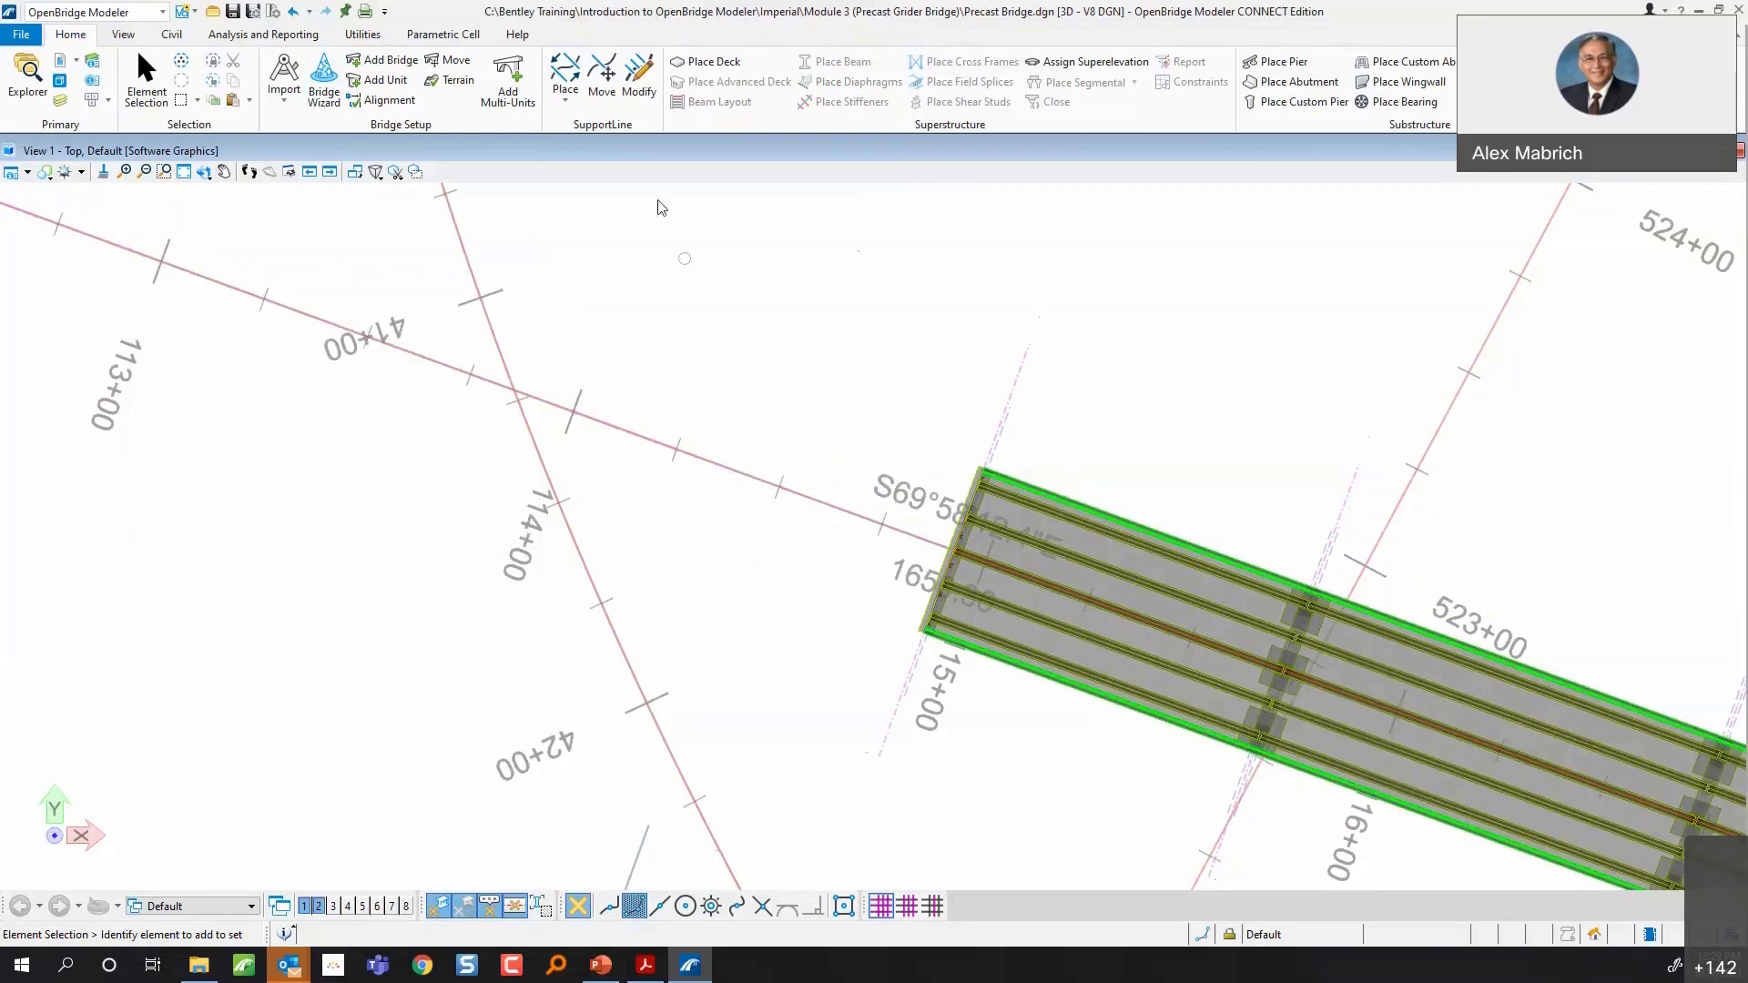
- Place two SupportLines at 0° skew before the start abutment, about 51.6 long, at about stations 114+21 and 114+87
left_click(566, 101)
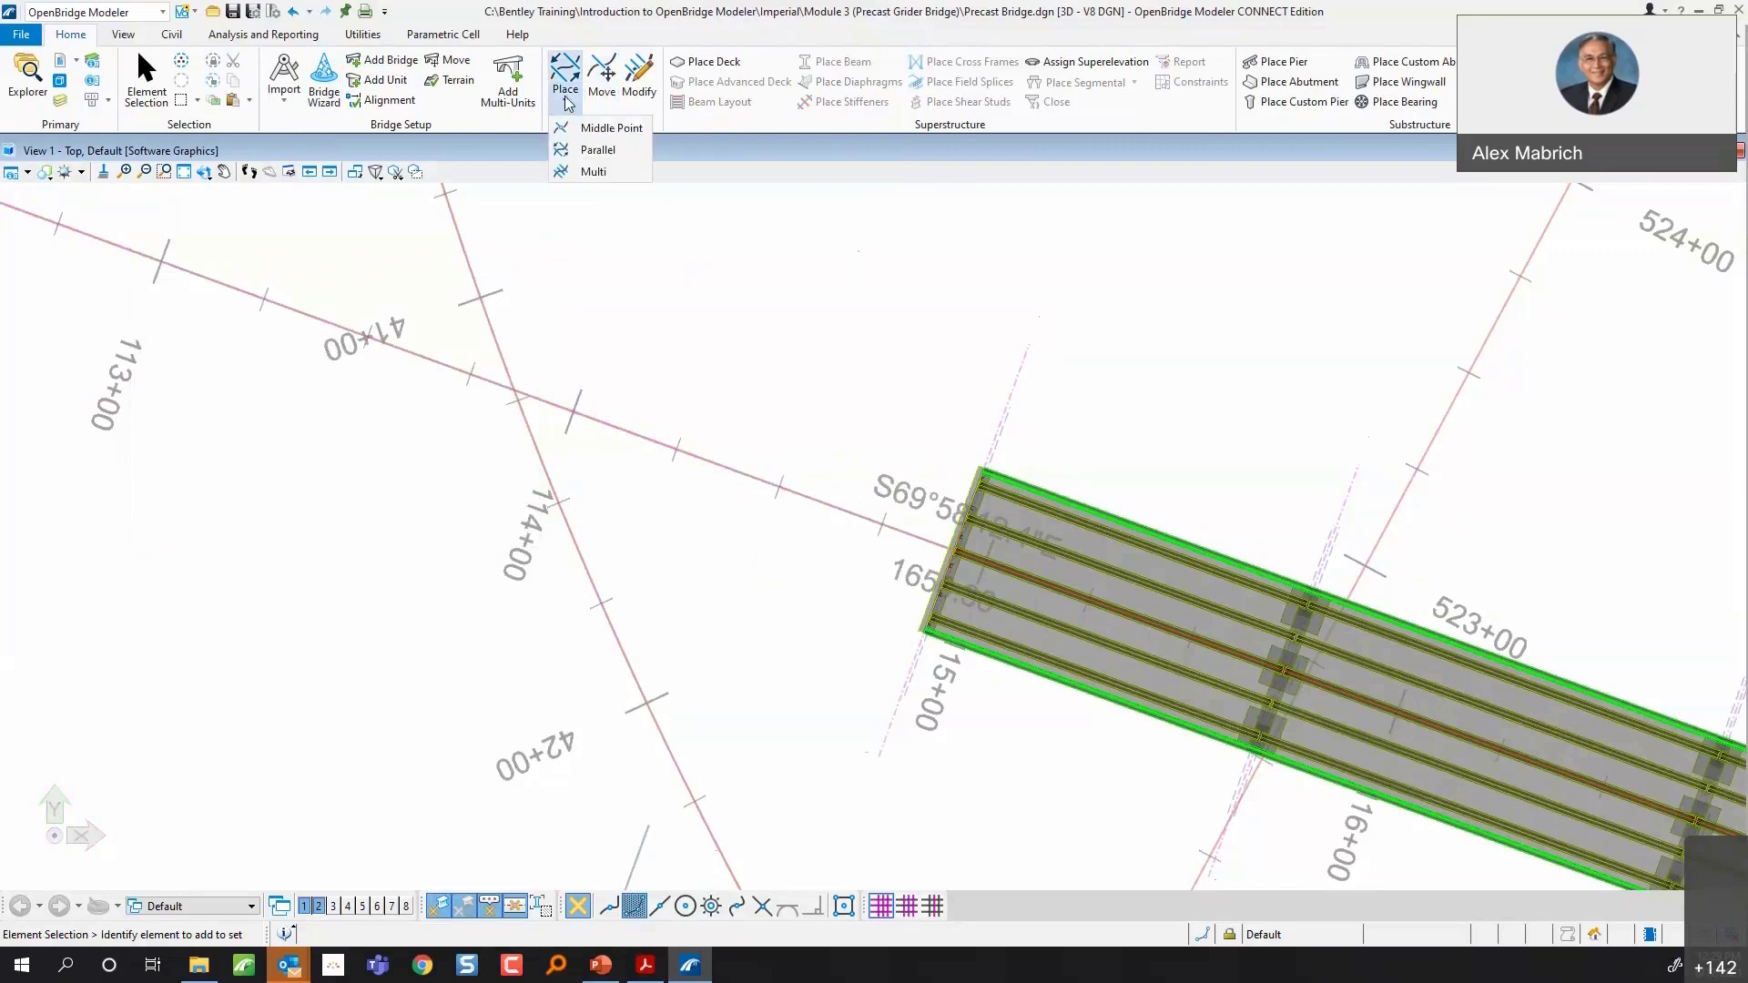
left_click(601, 173)
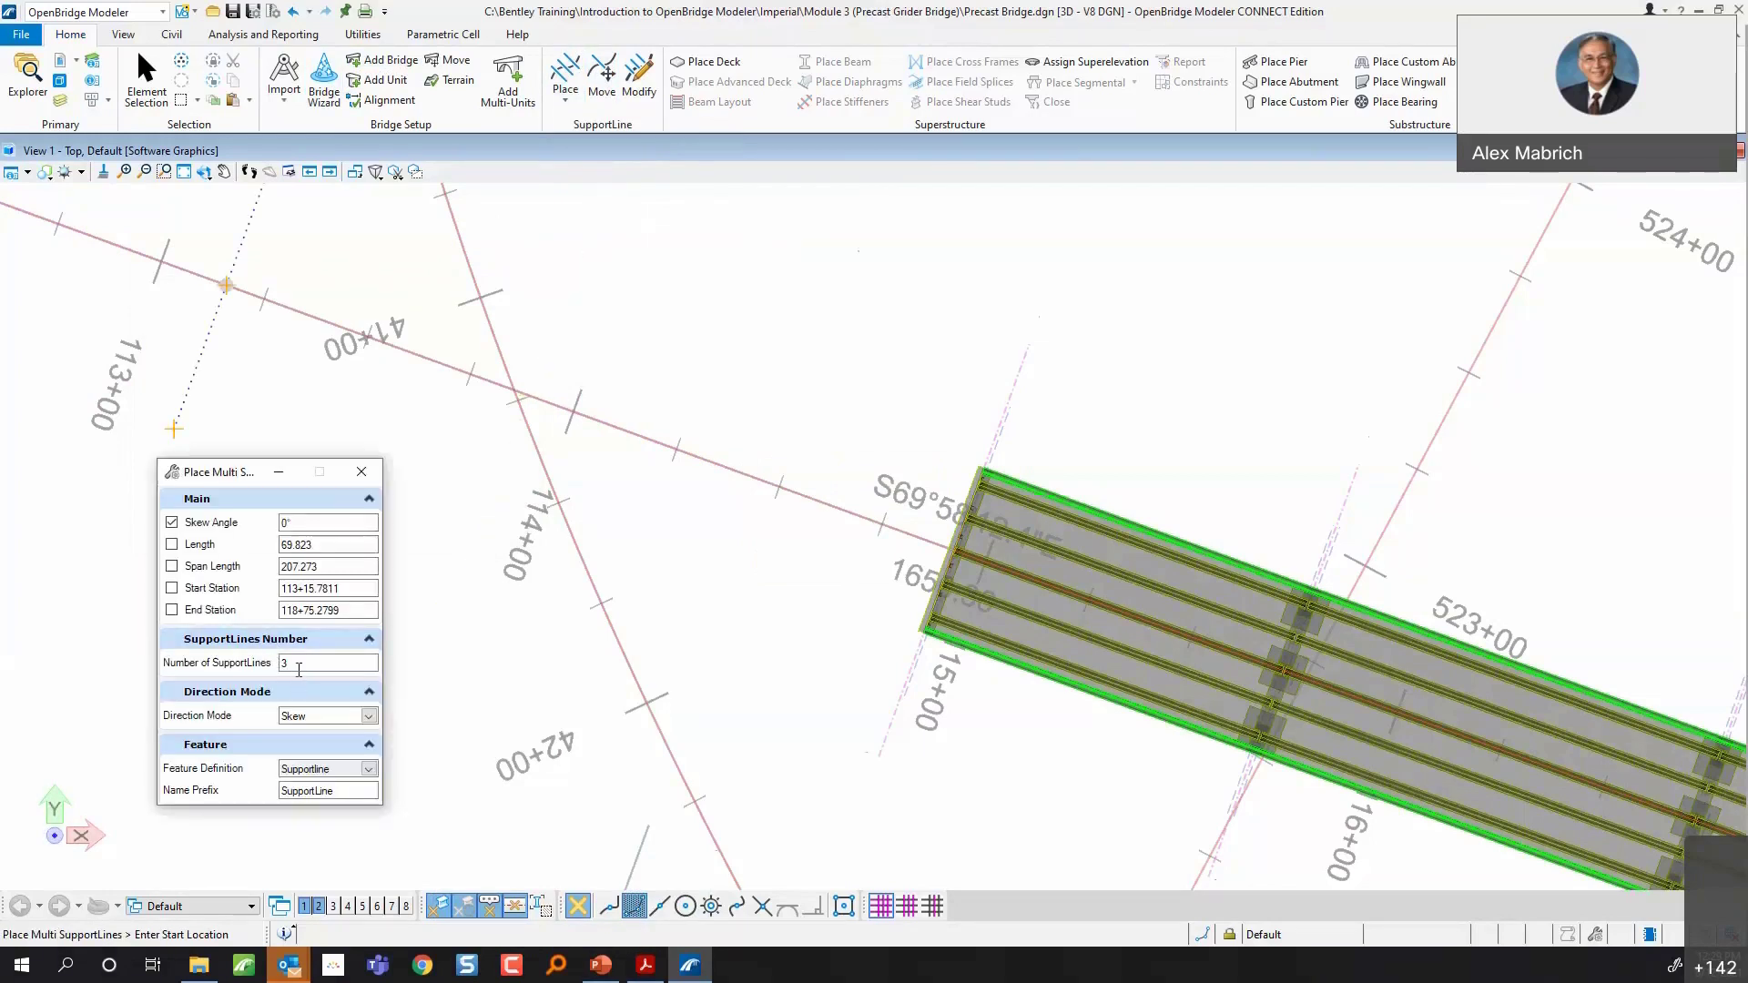
left_click_drag(299, 669, 261, 672)
type("2")
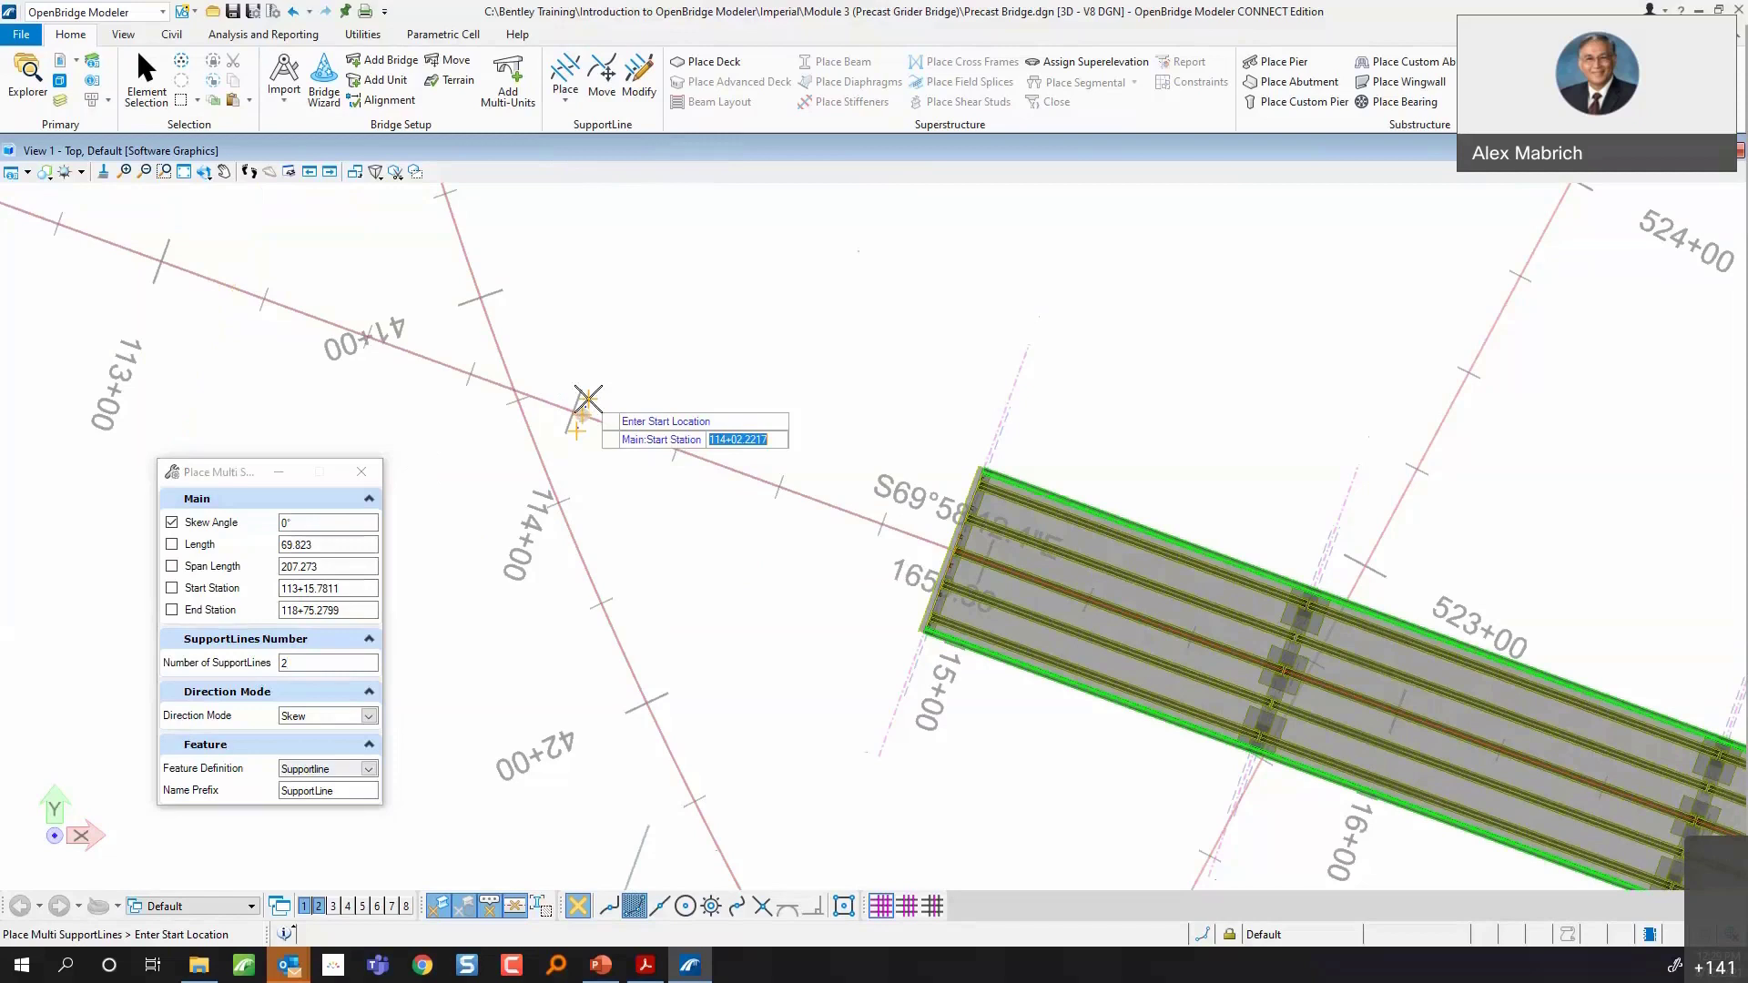
left_click(660, 443)
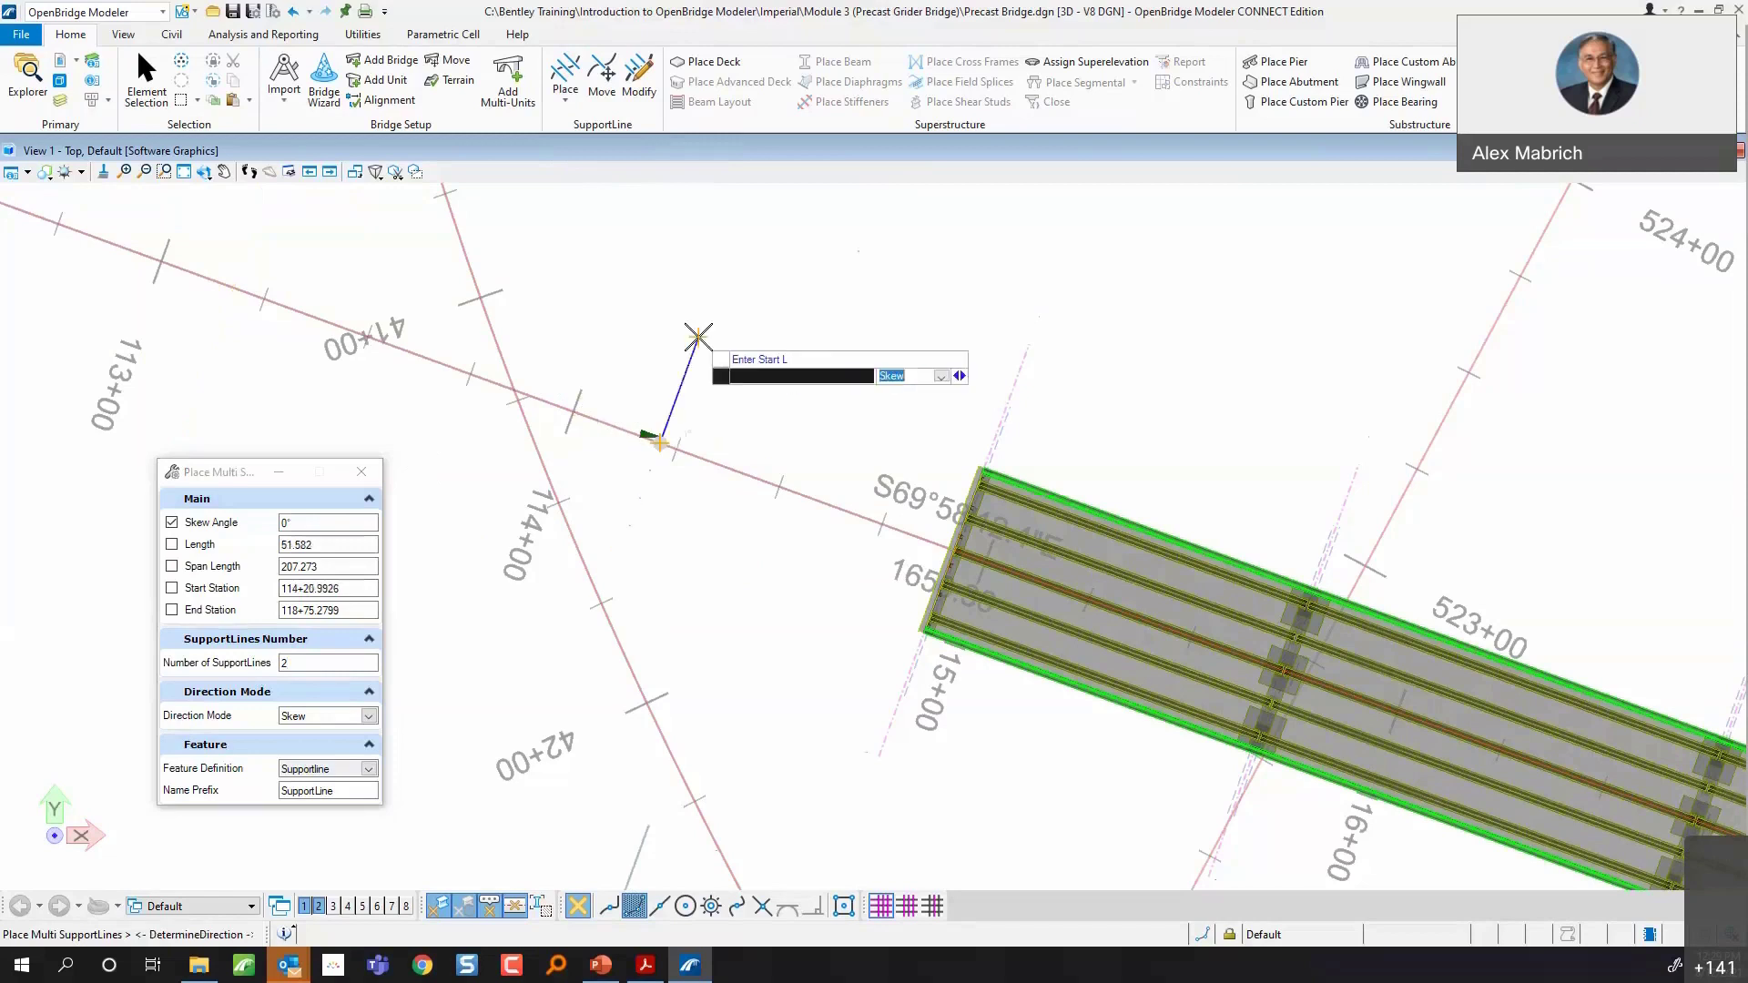
left_click(699, 337)
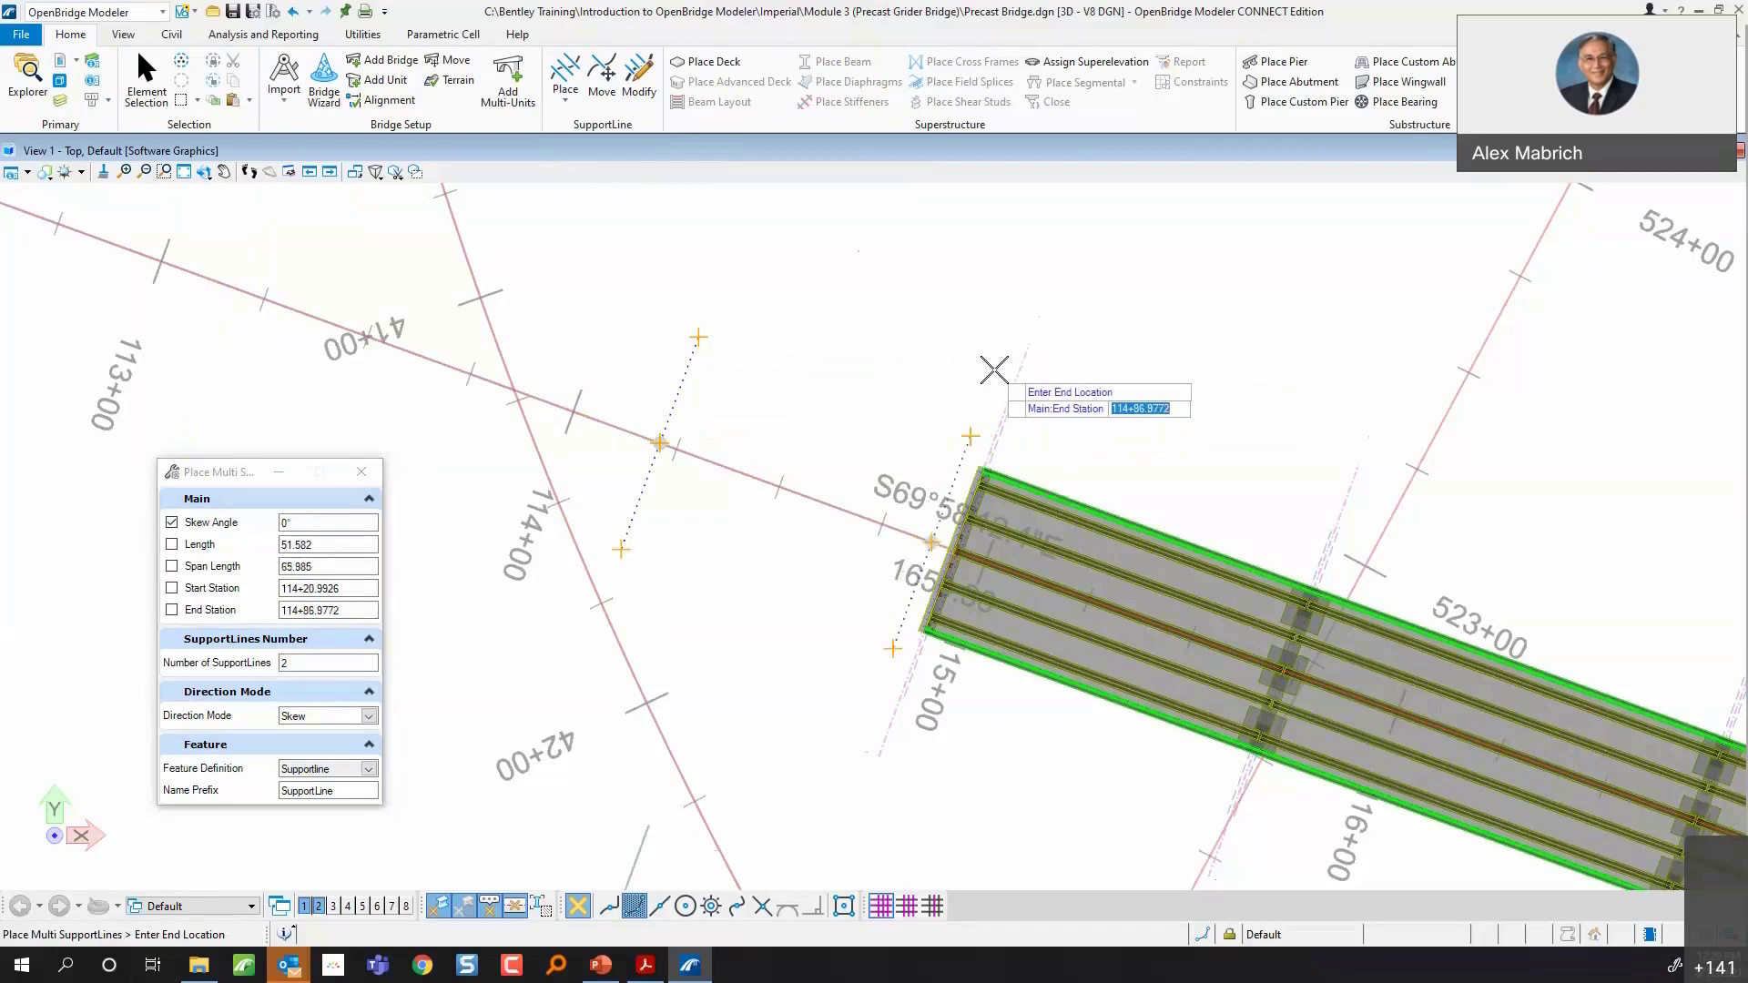
left_click(994, 370)
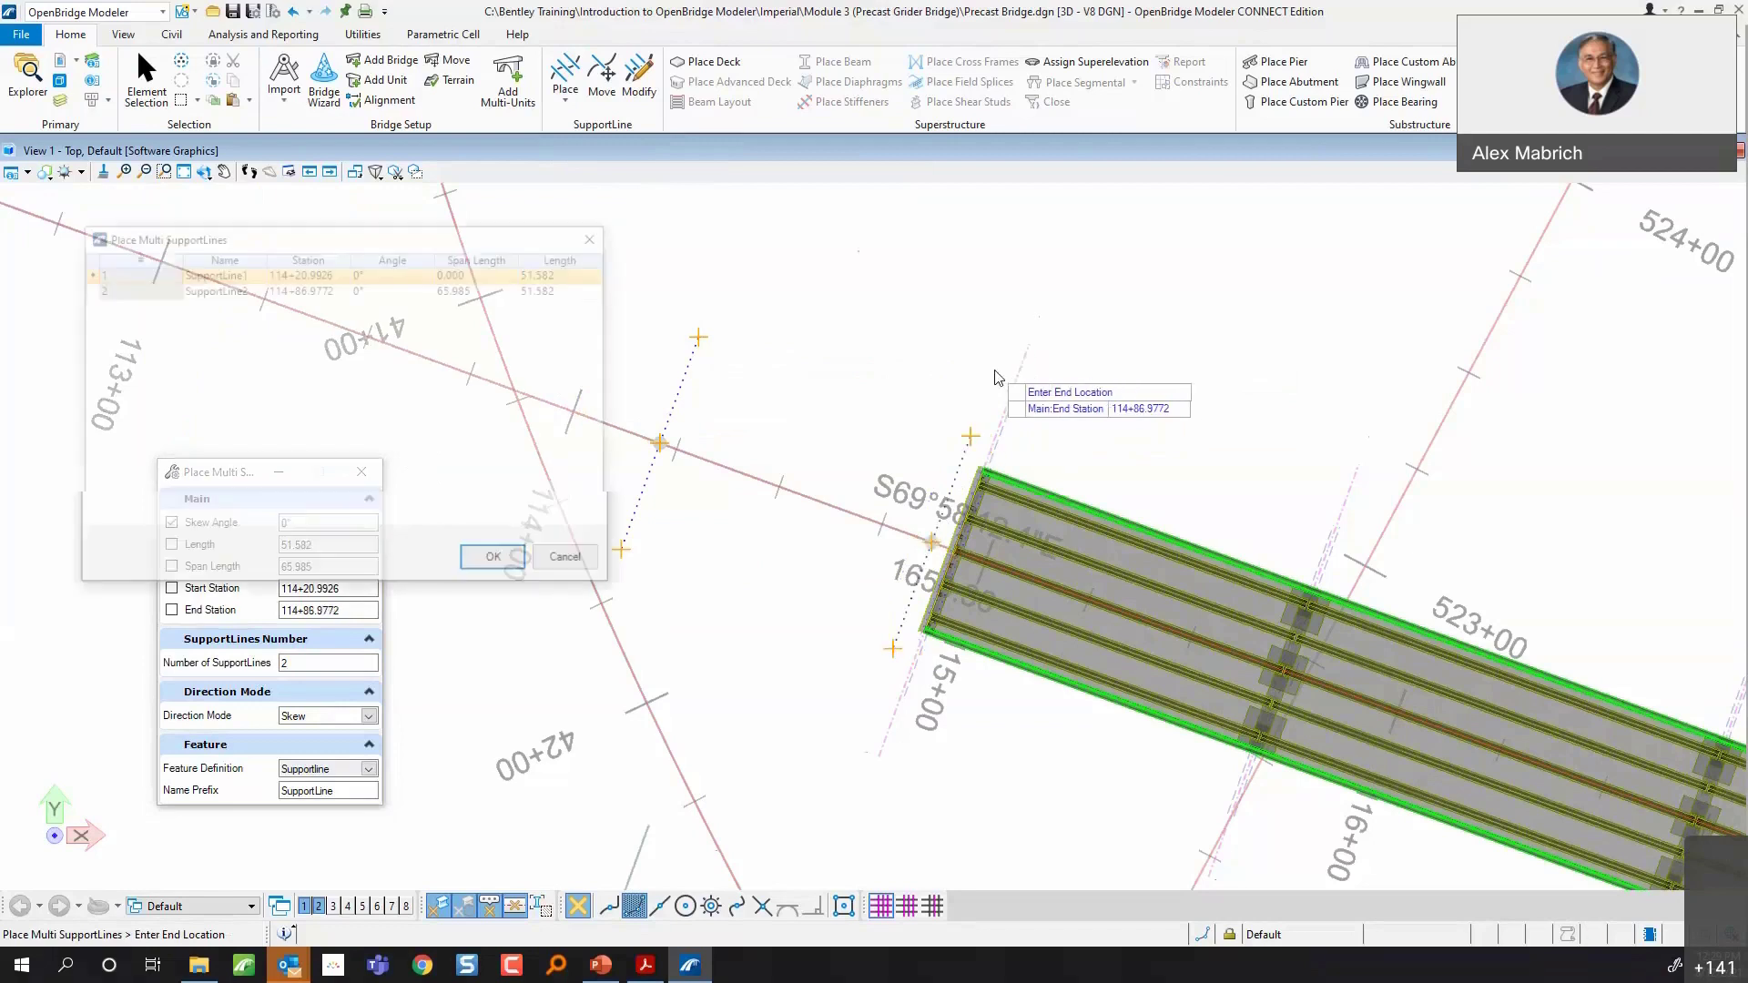
left_click(466, 559)
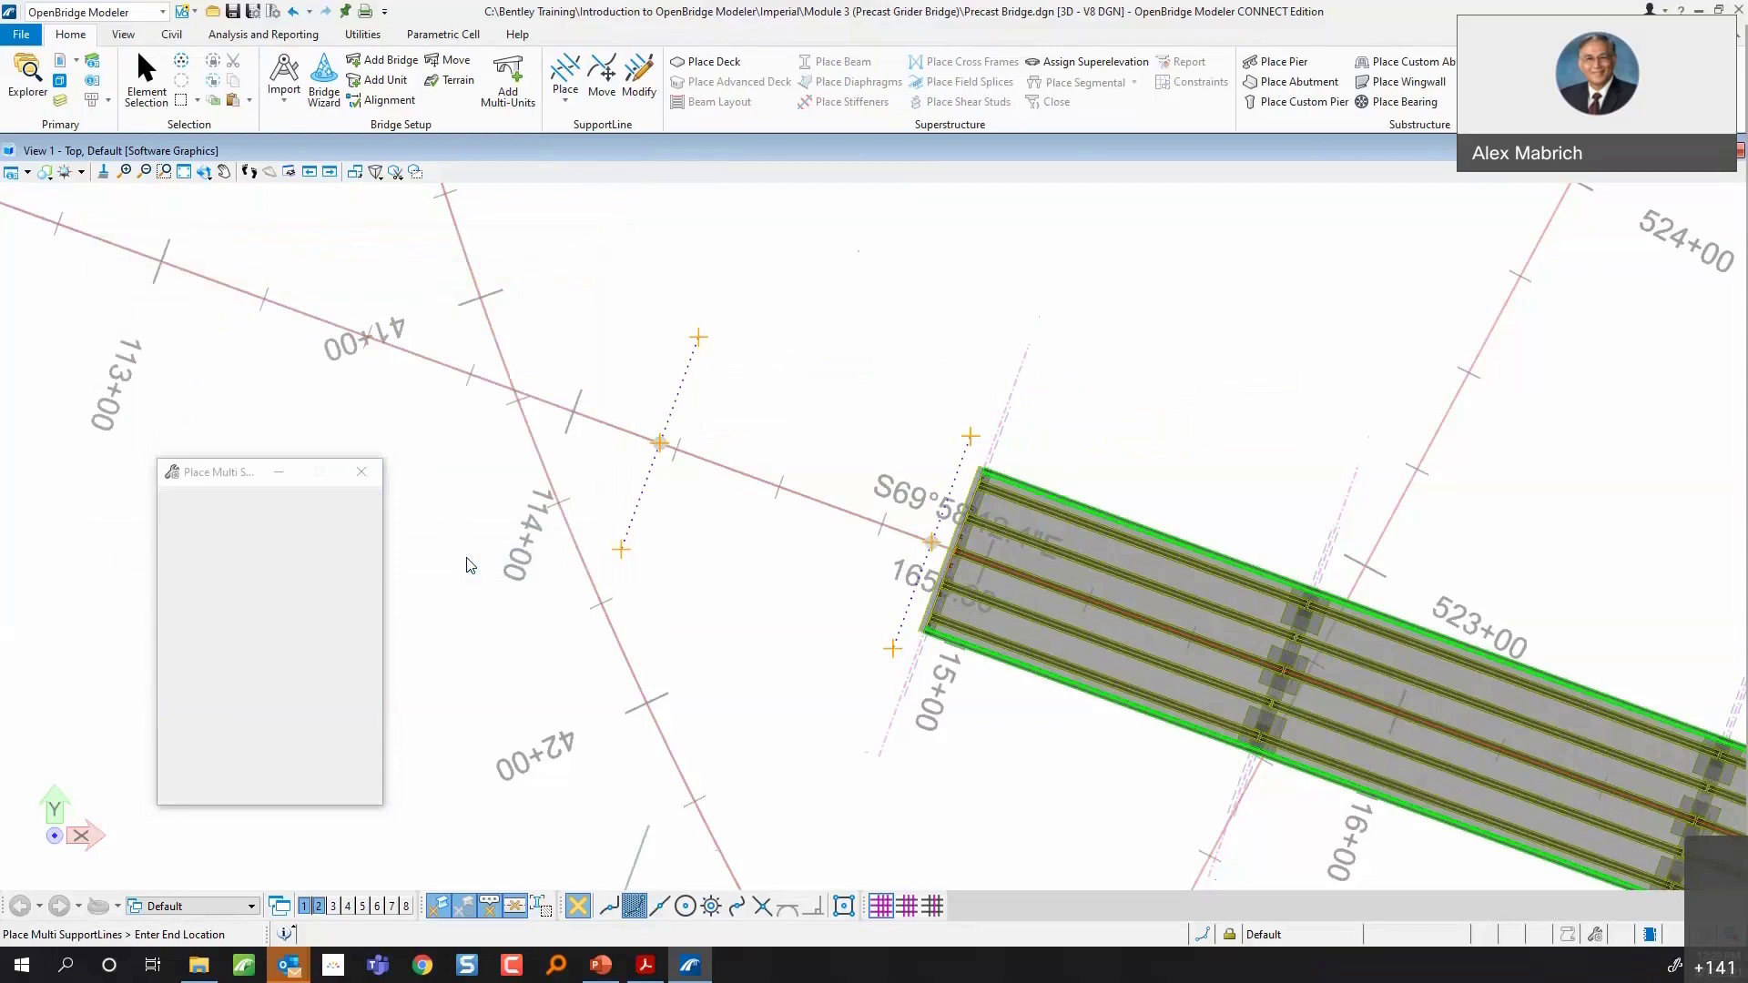
key("Escape")
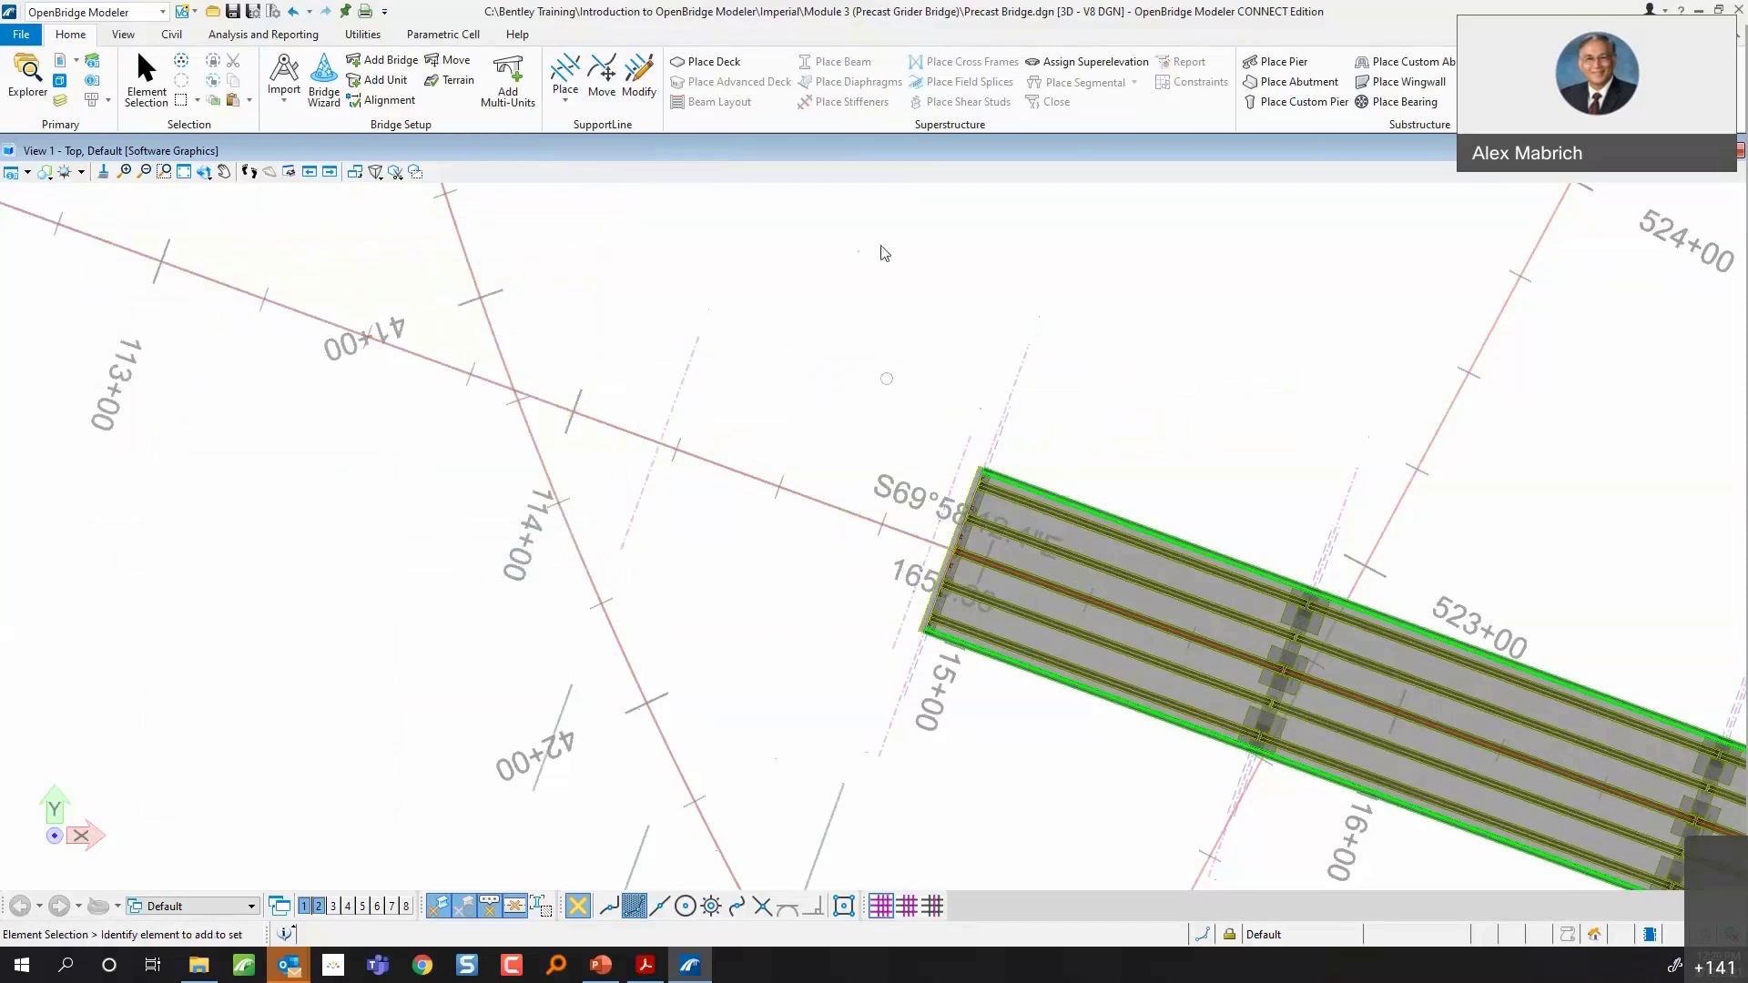
- Place a deck between the two new SupportLines using the Slab w/ constraints template and a vertical offset of -0.125
left_click(715, 63)
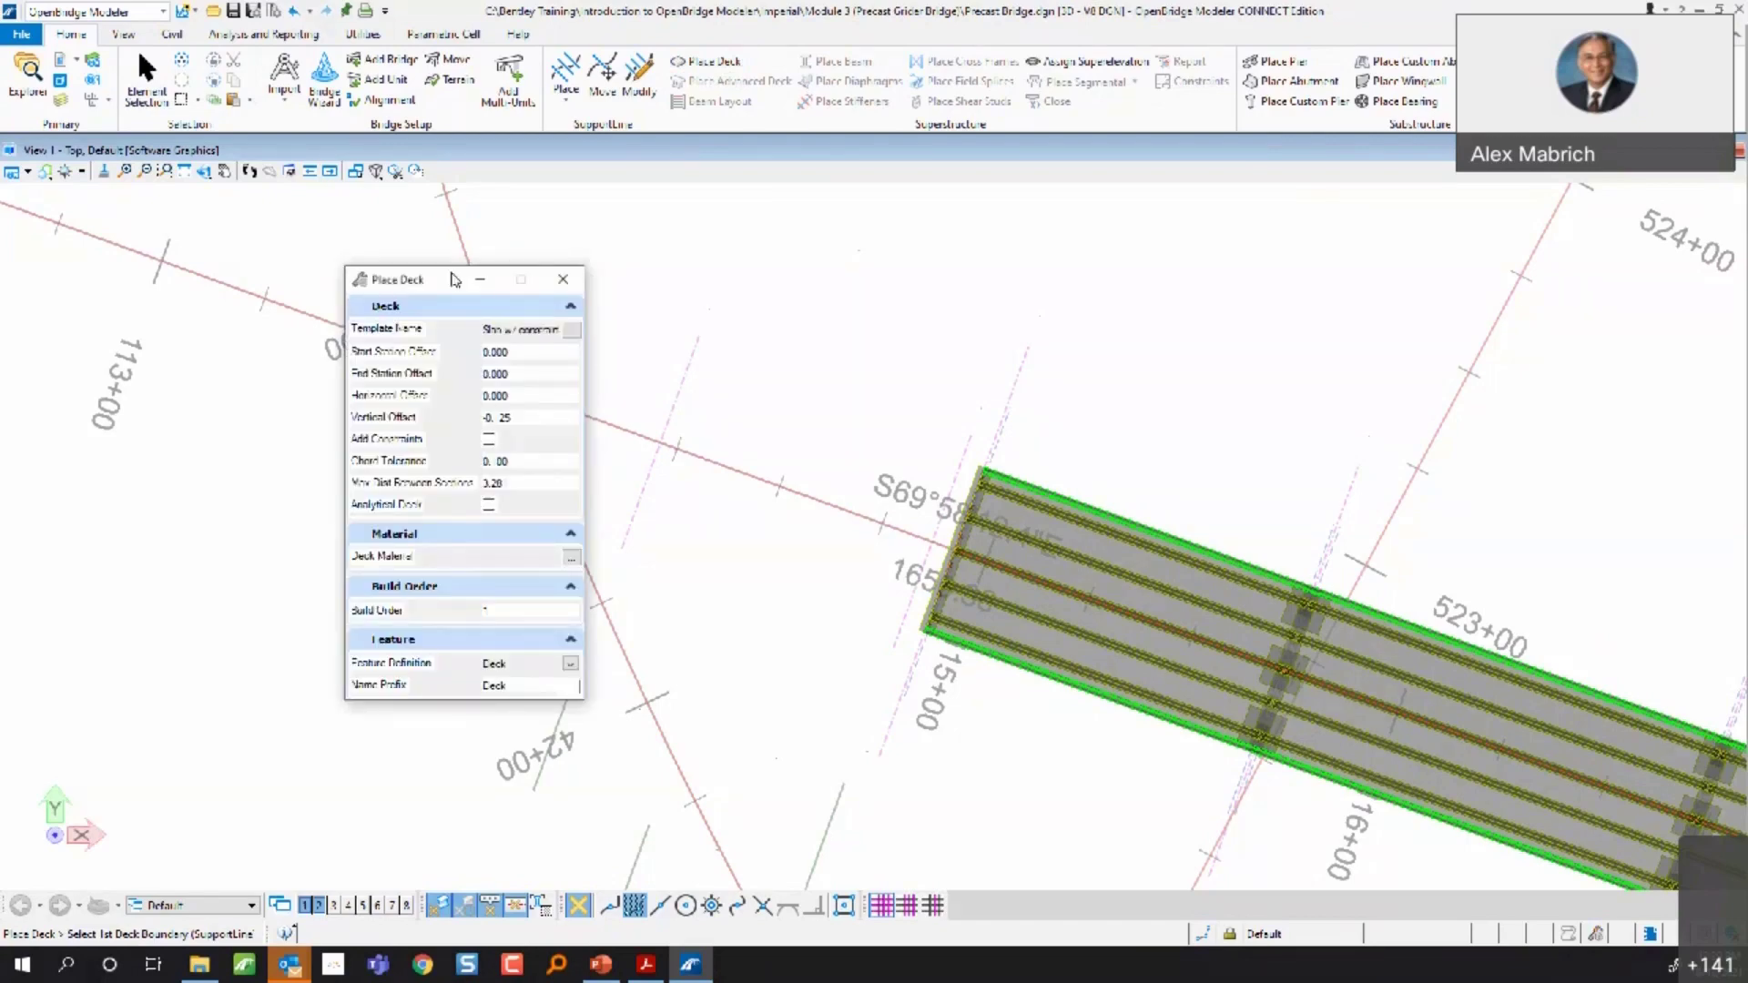
left_click(960, 463)
left_click(684, 370)
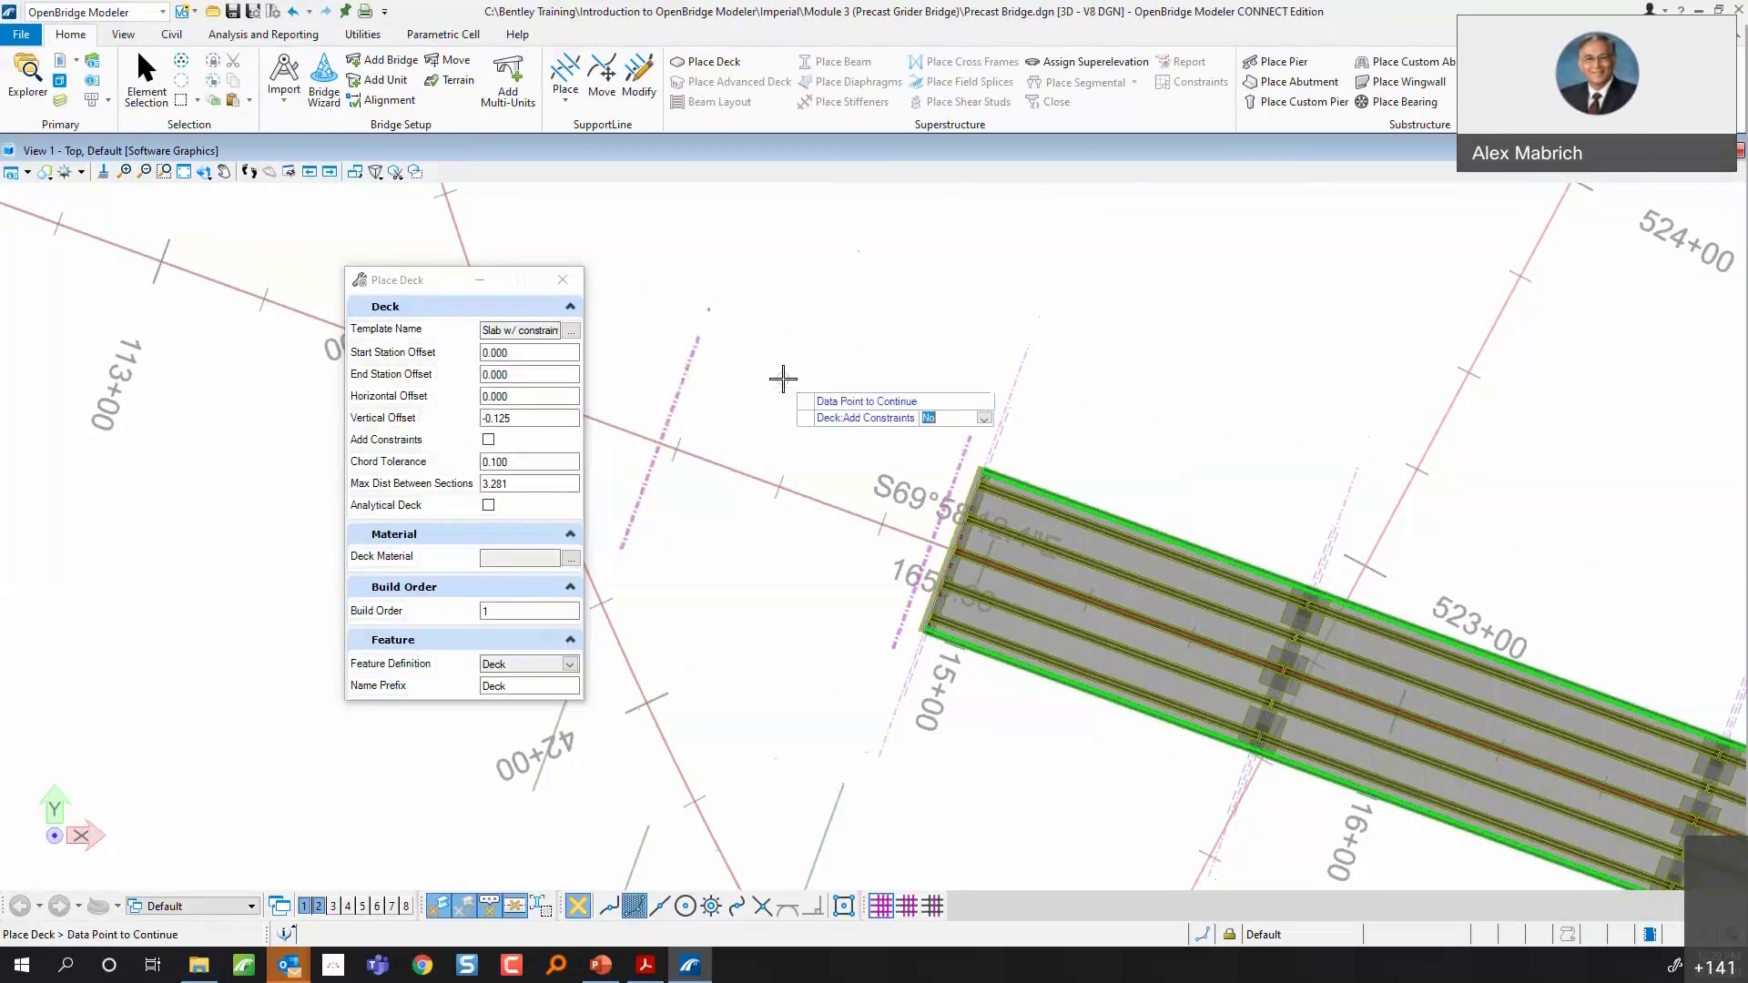
left_click(791, 368)
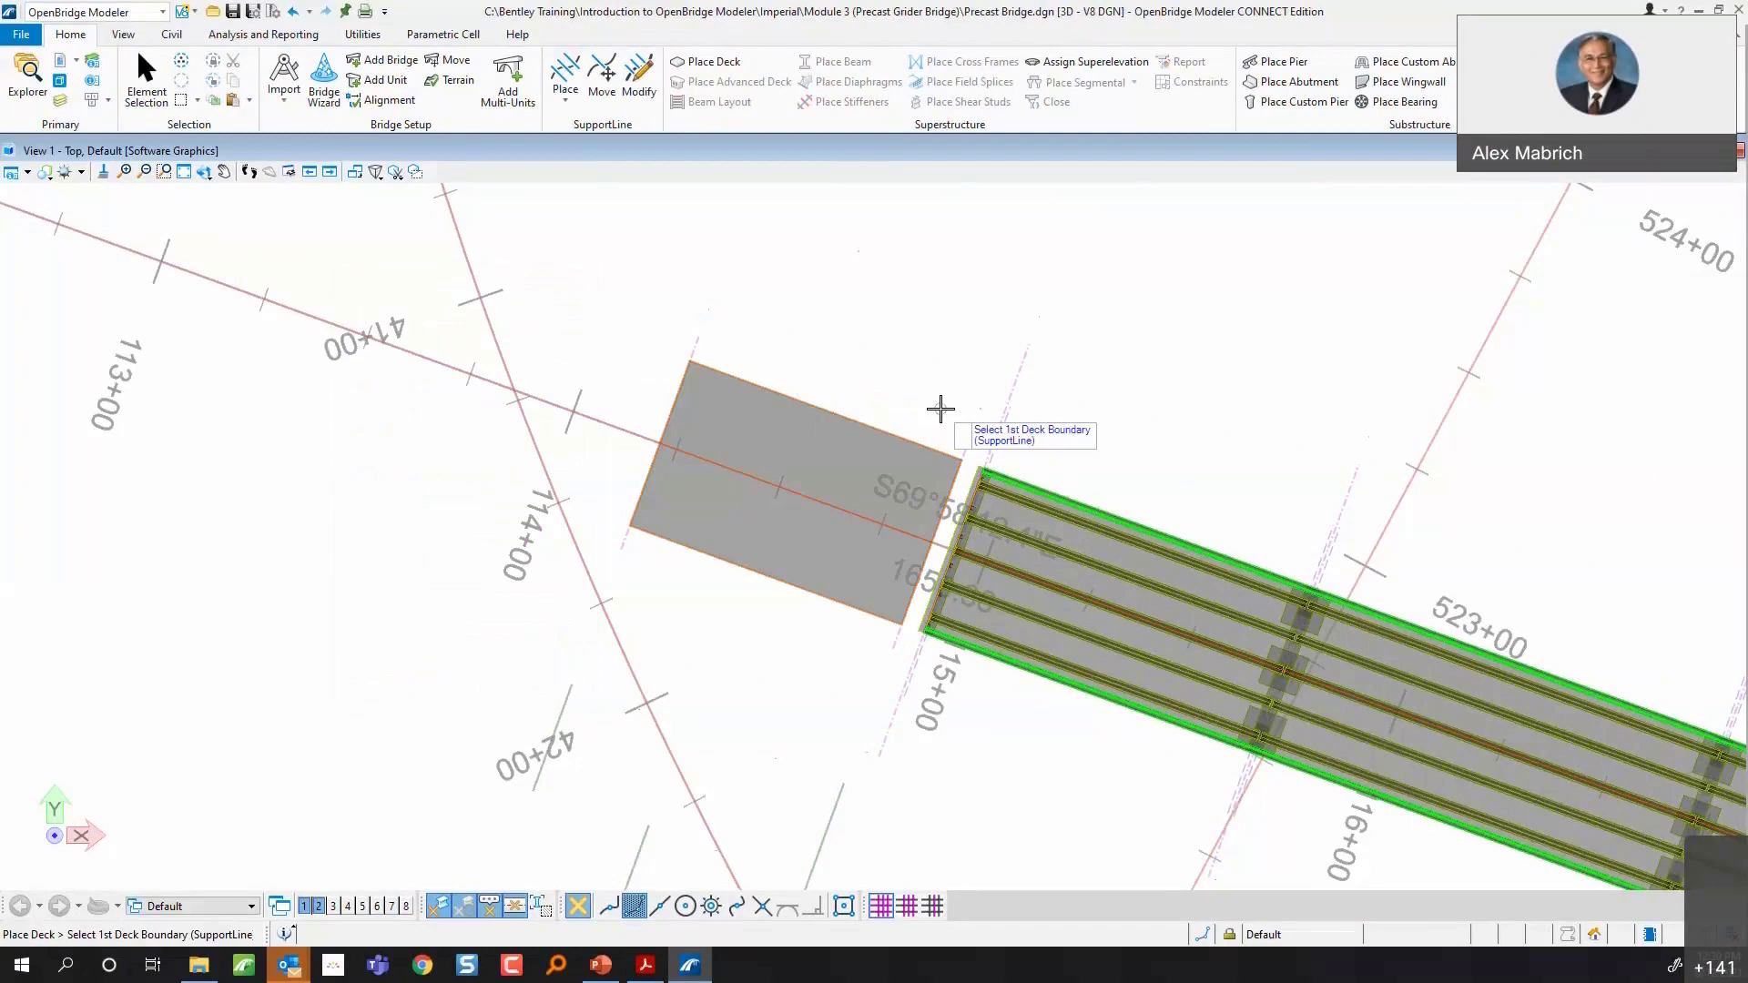
- Change the station of the slab bridge's second SupportLine to 114+92.0, extending the approach slab to the start abutment
scroll(941, 409, "down", 3)
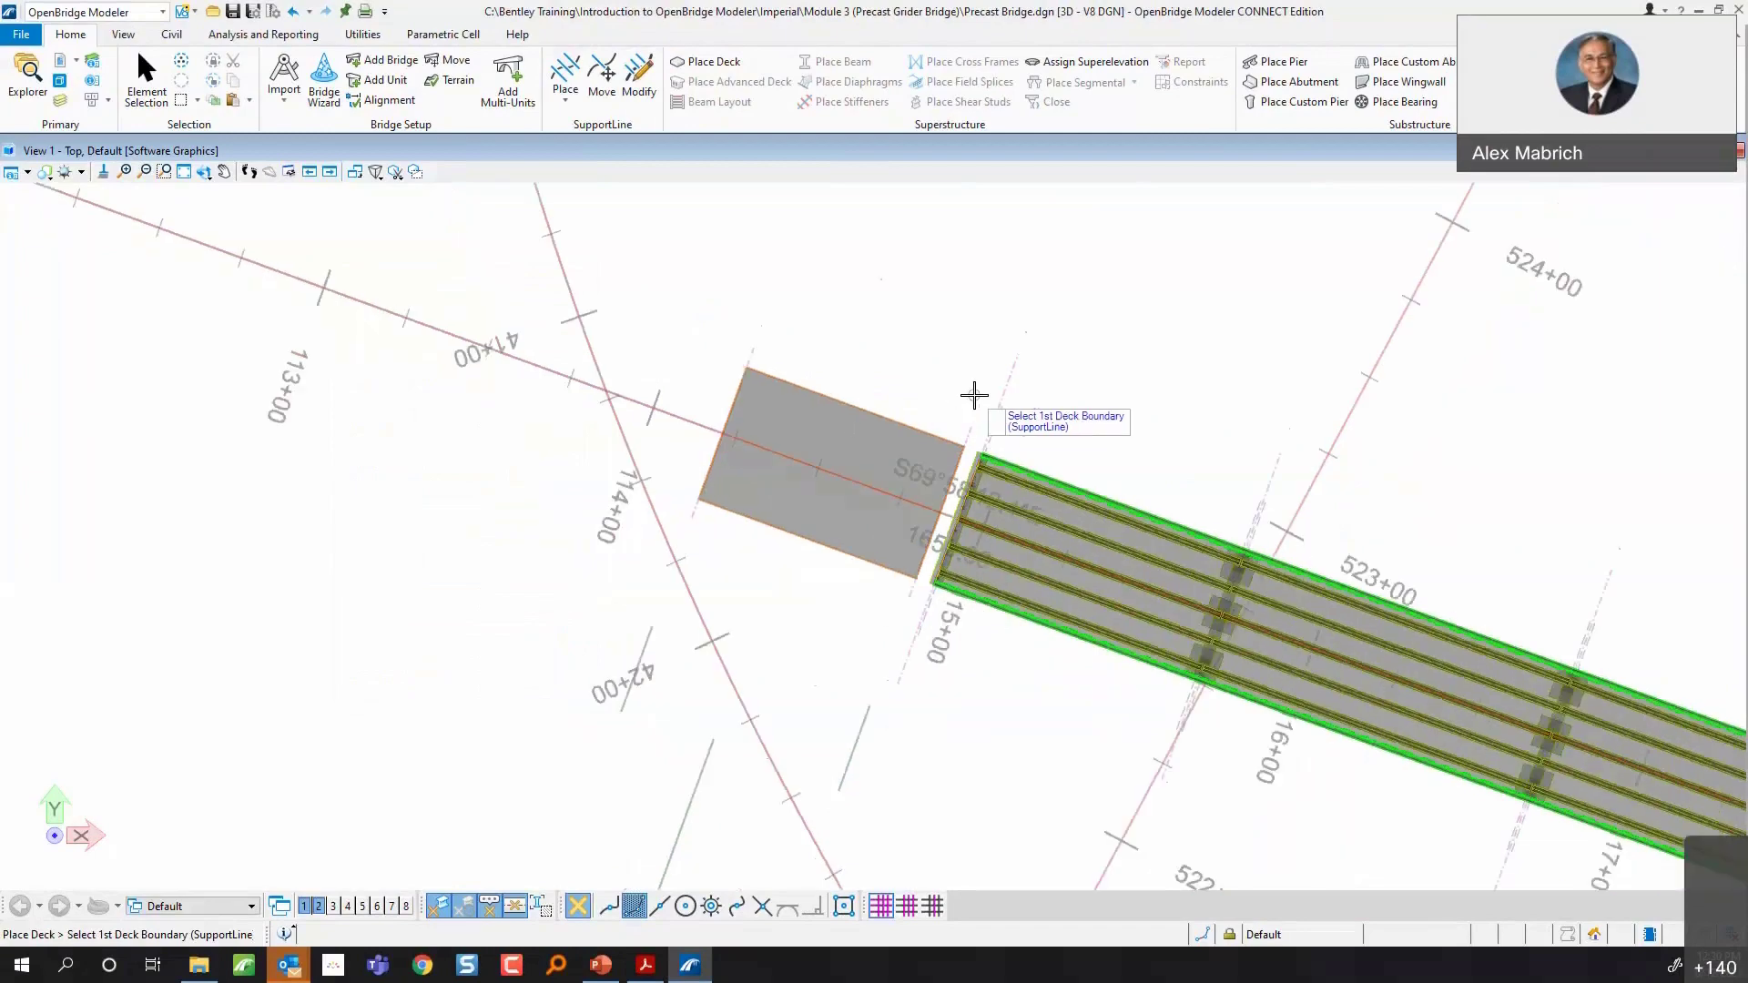
scroll(974, 396, "down", 1)
scroll(1625, 707, "up", 1)
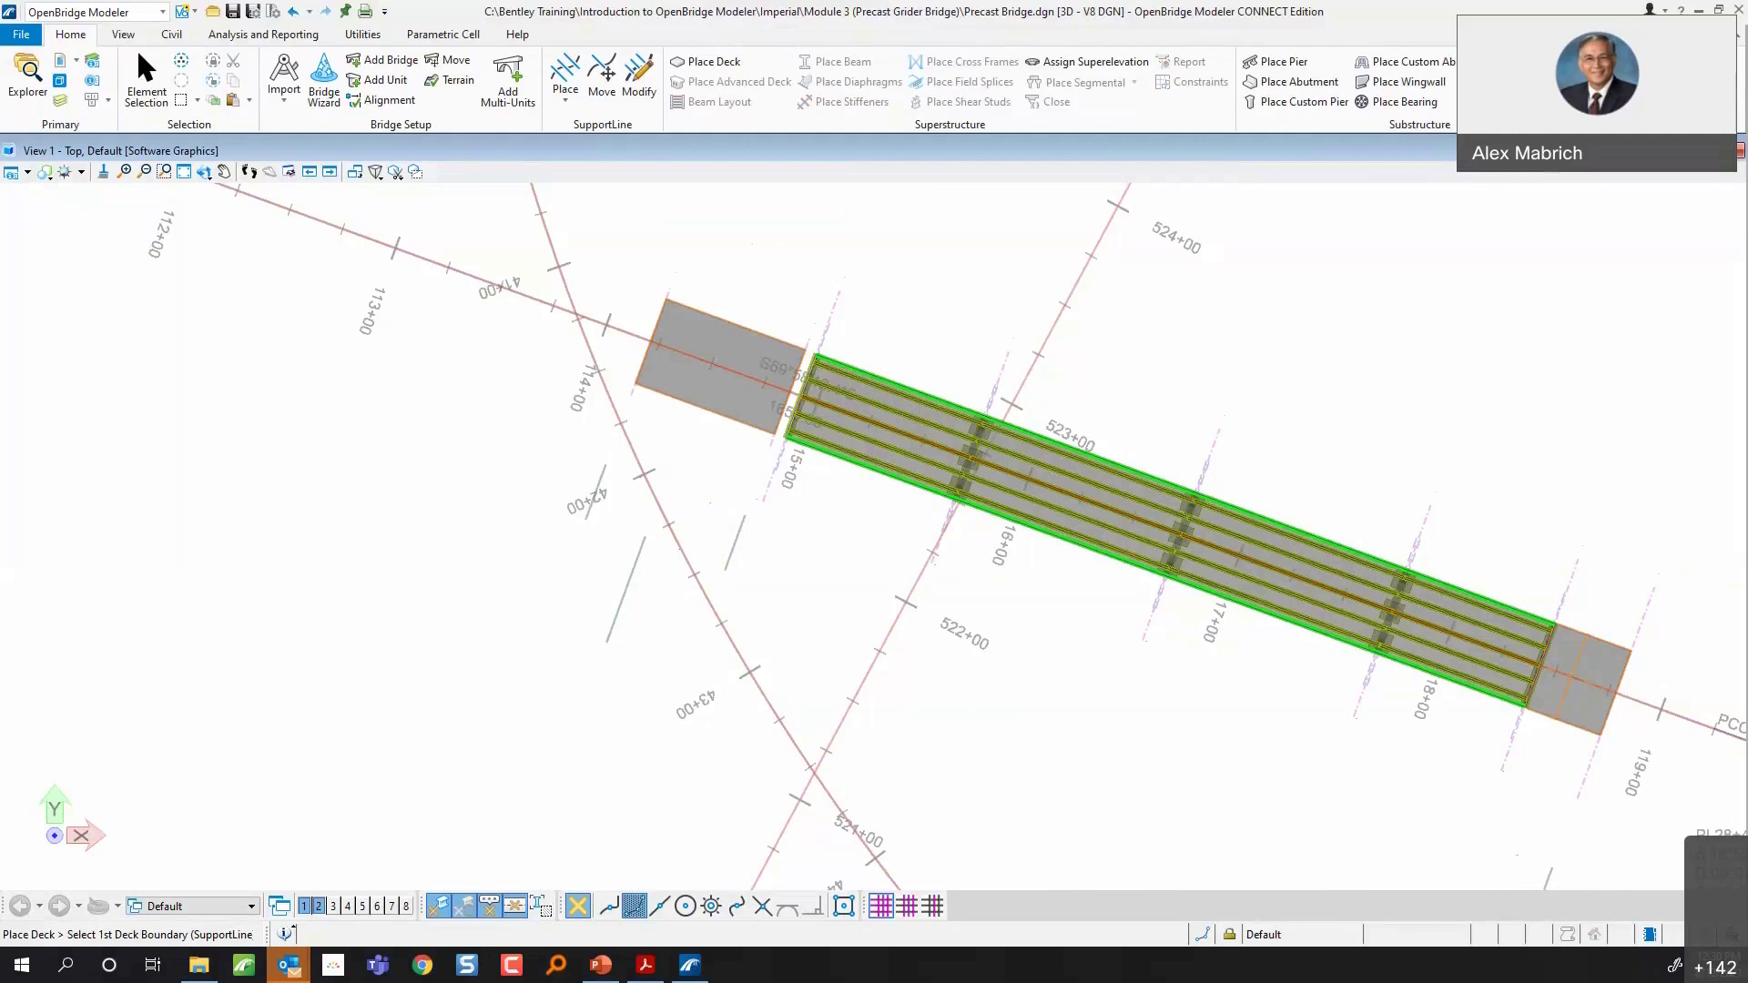
scroll(819, 417, "up", 6)
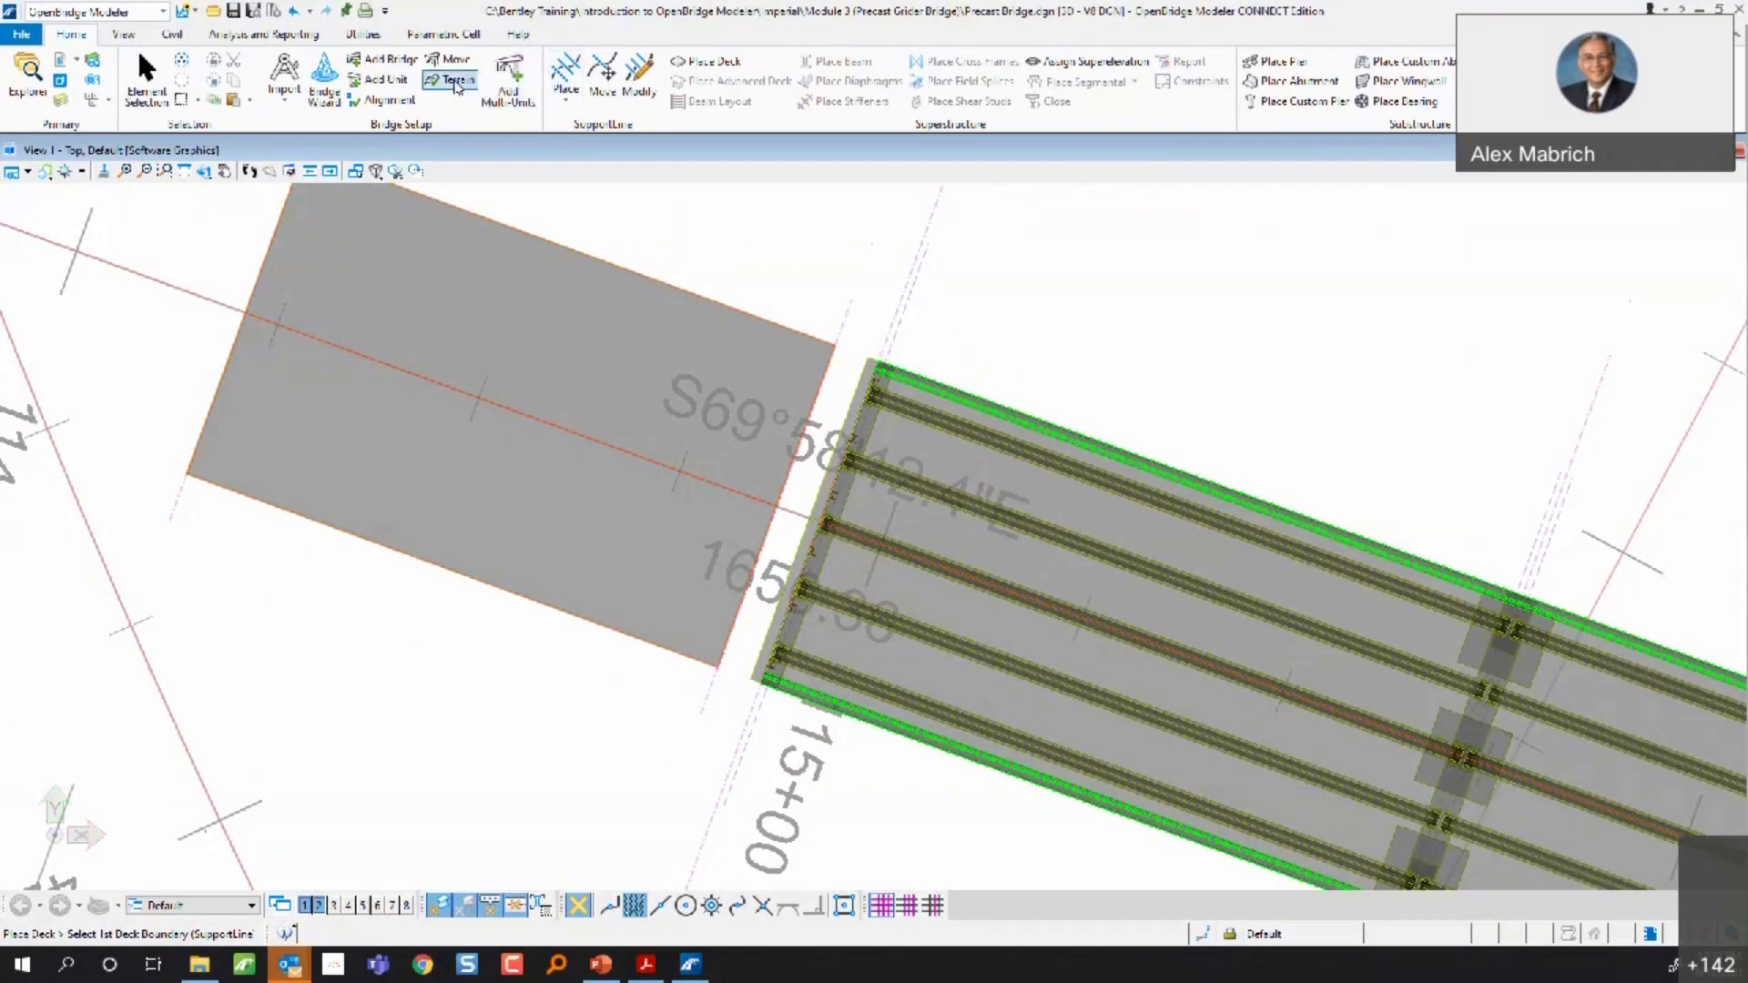
left_click(640, 89)
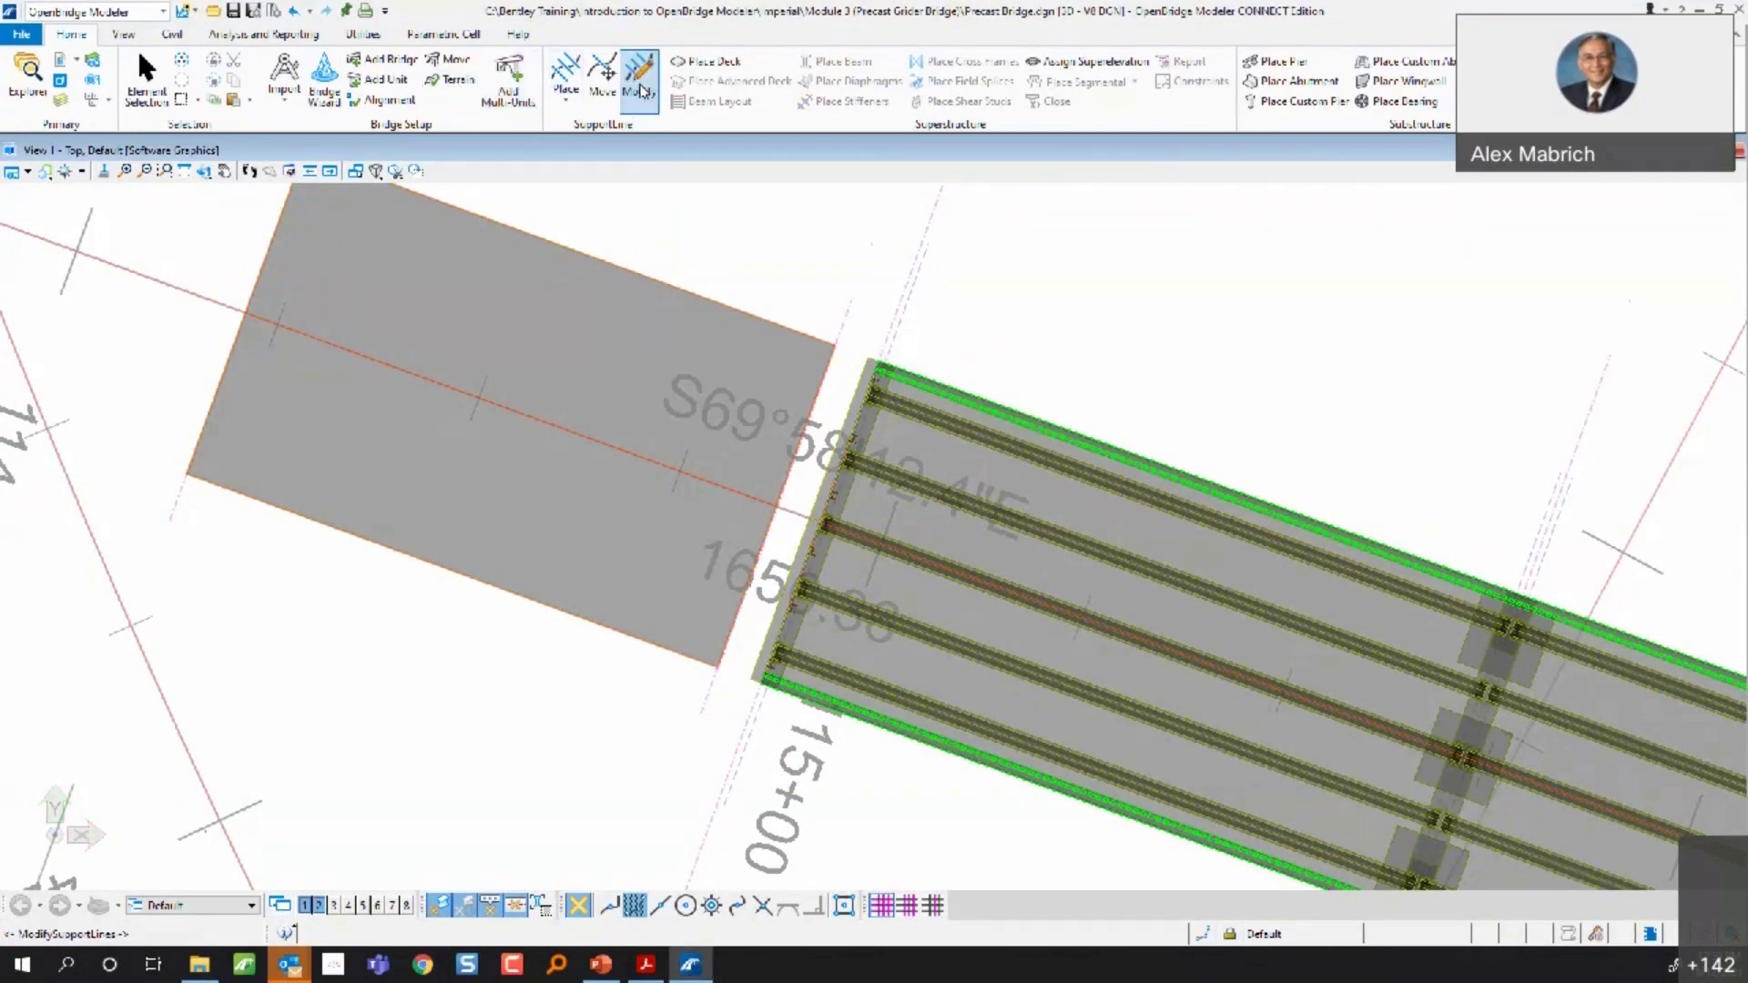
left_click(382, 290)
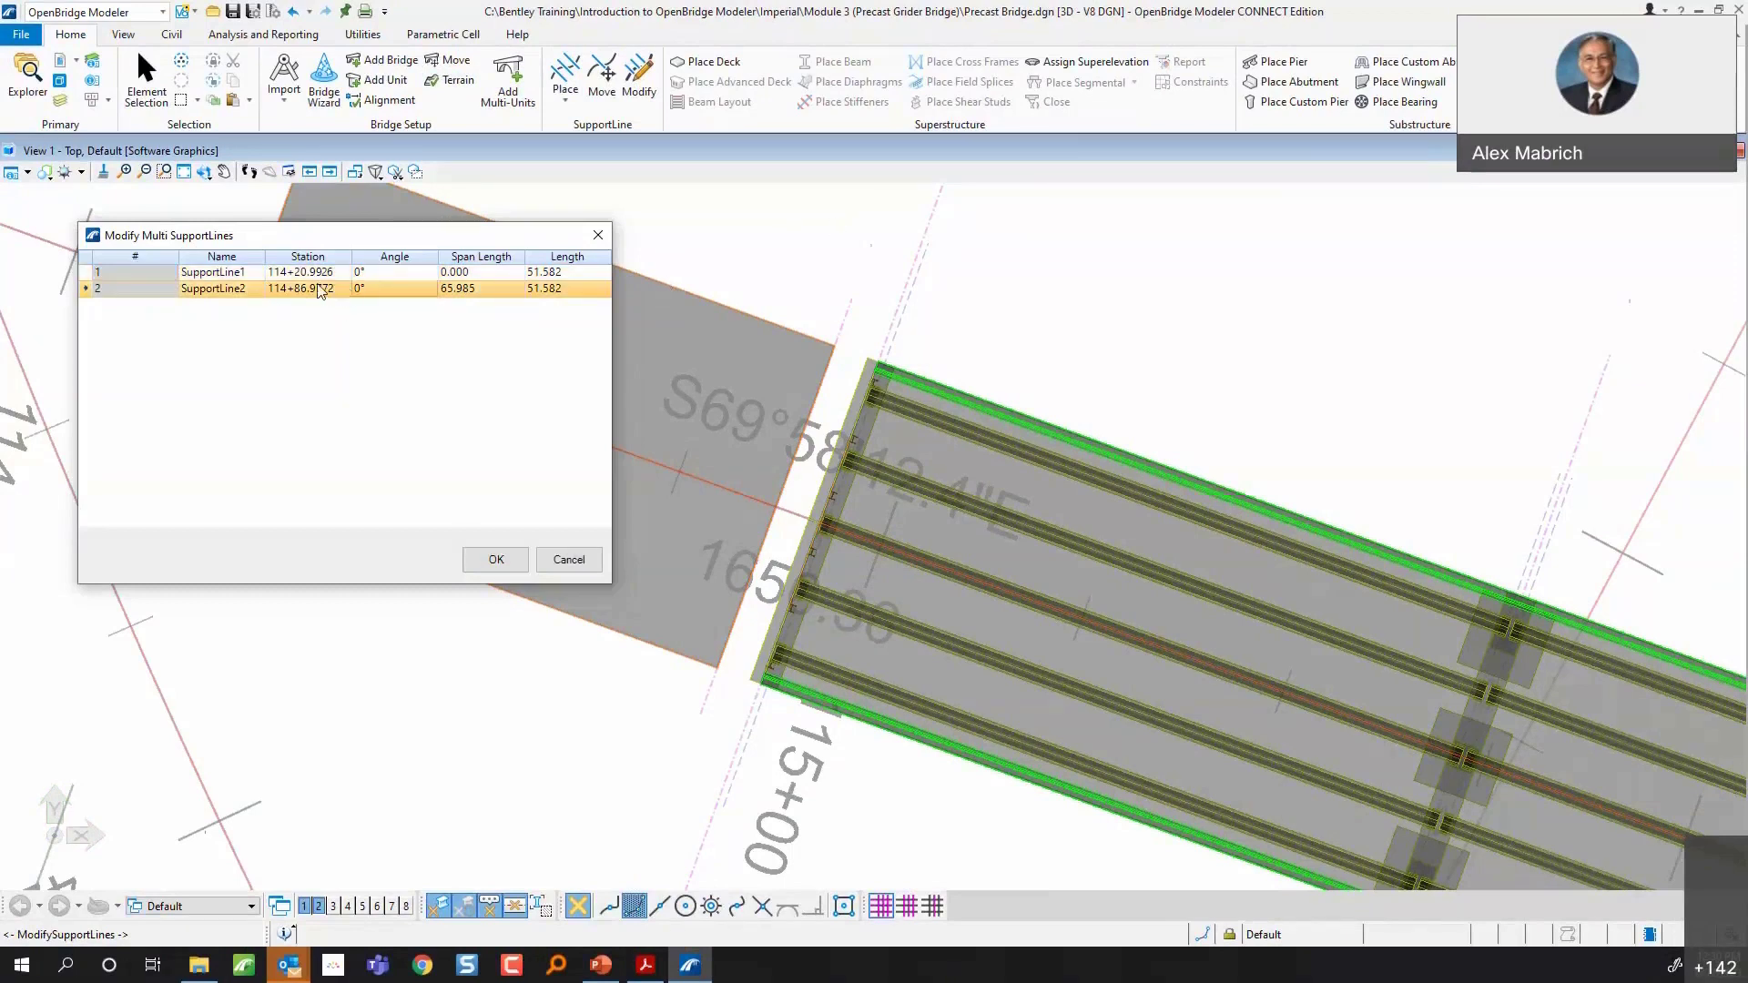
double_click(299, 291)
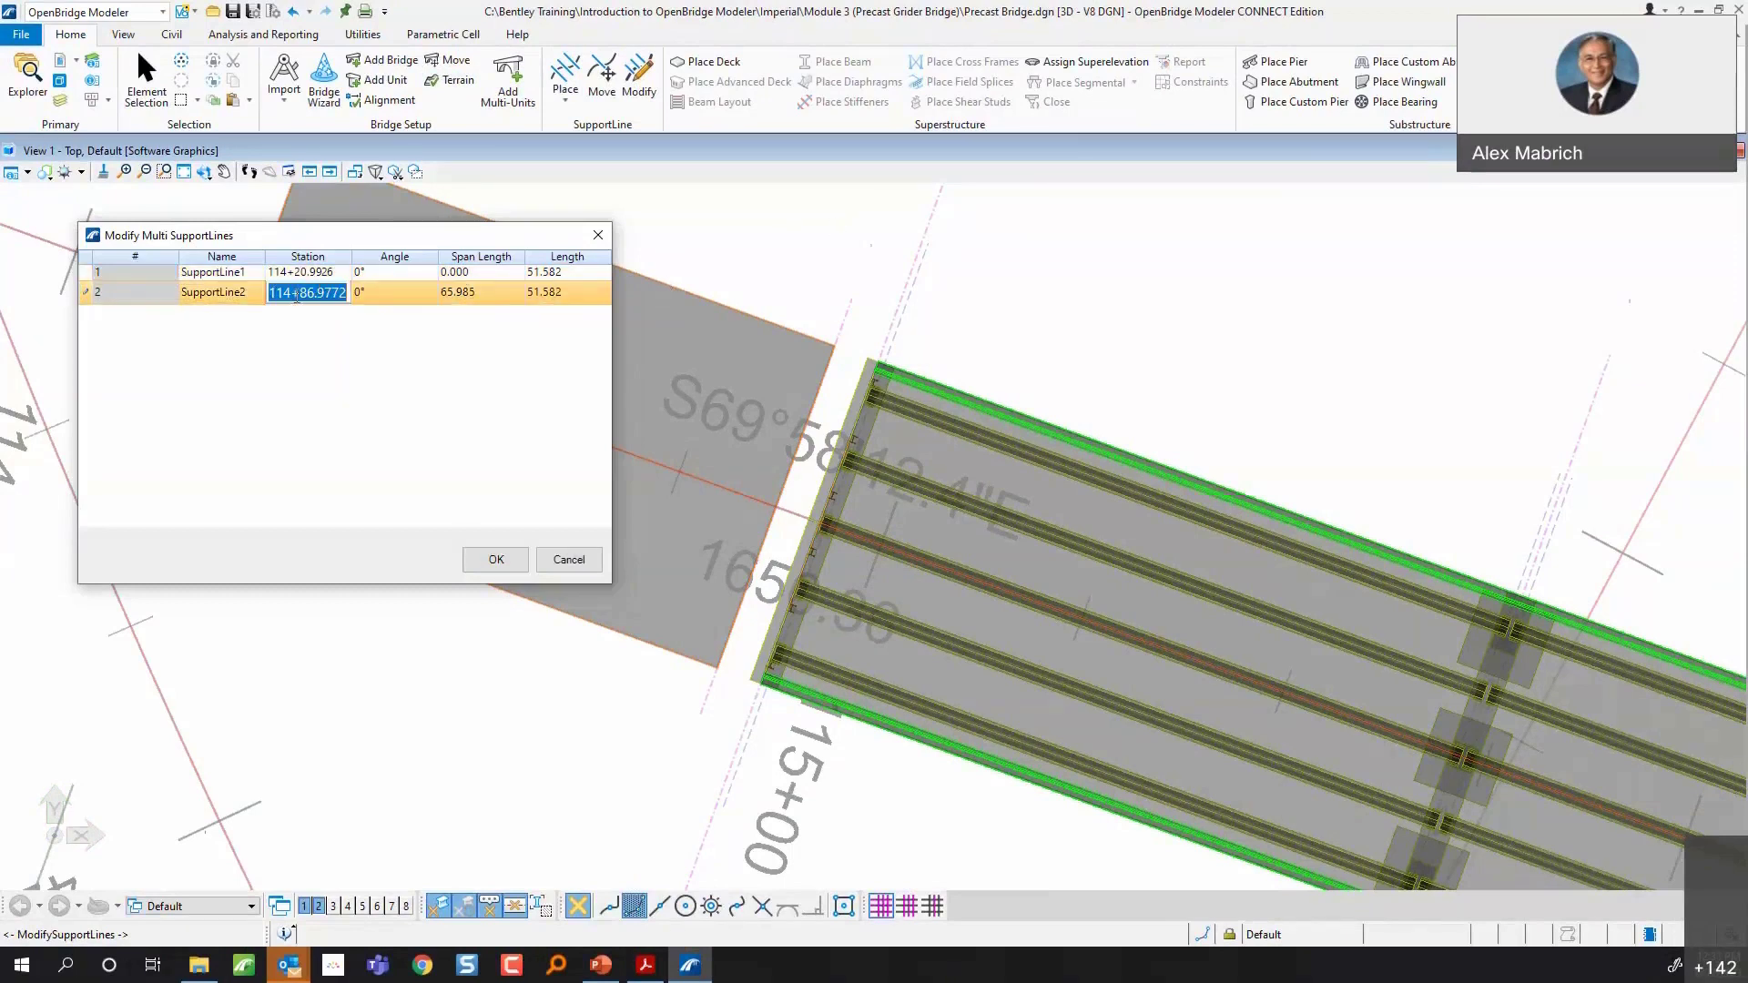
type("114+9")
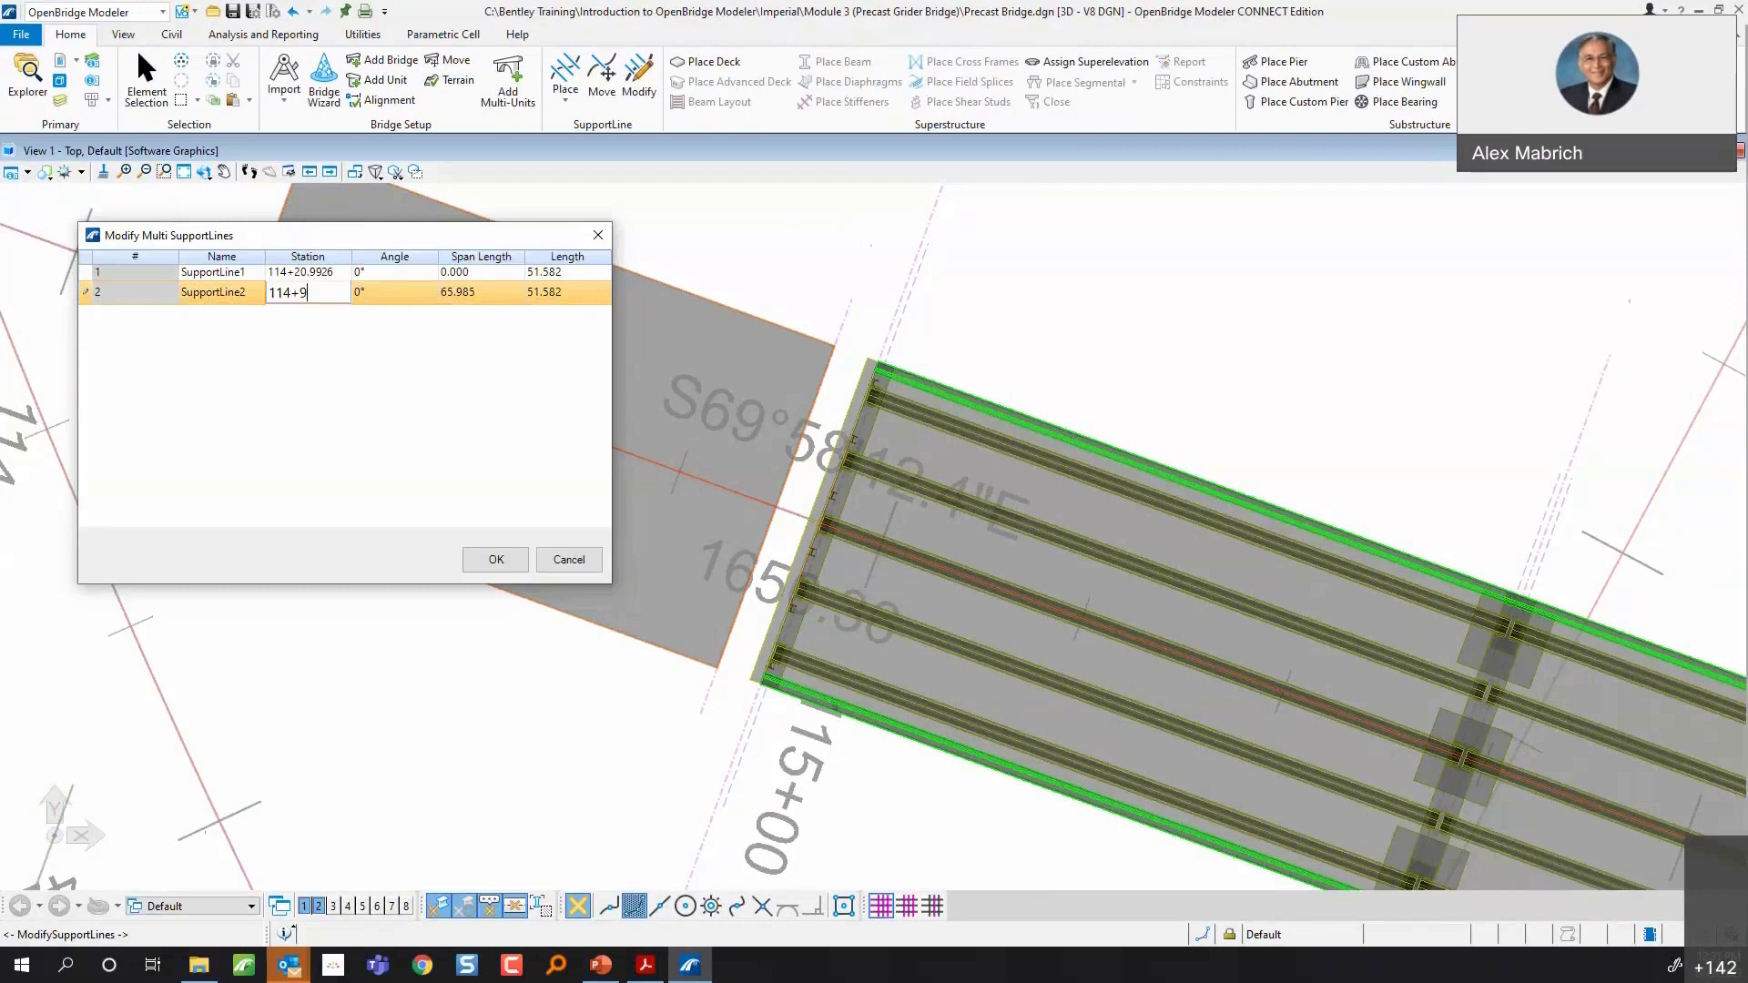
type("2.0")
left_click(424, 373)
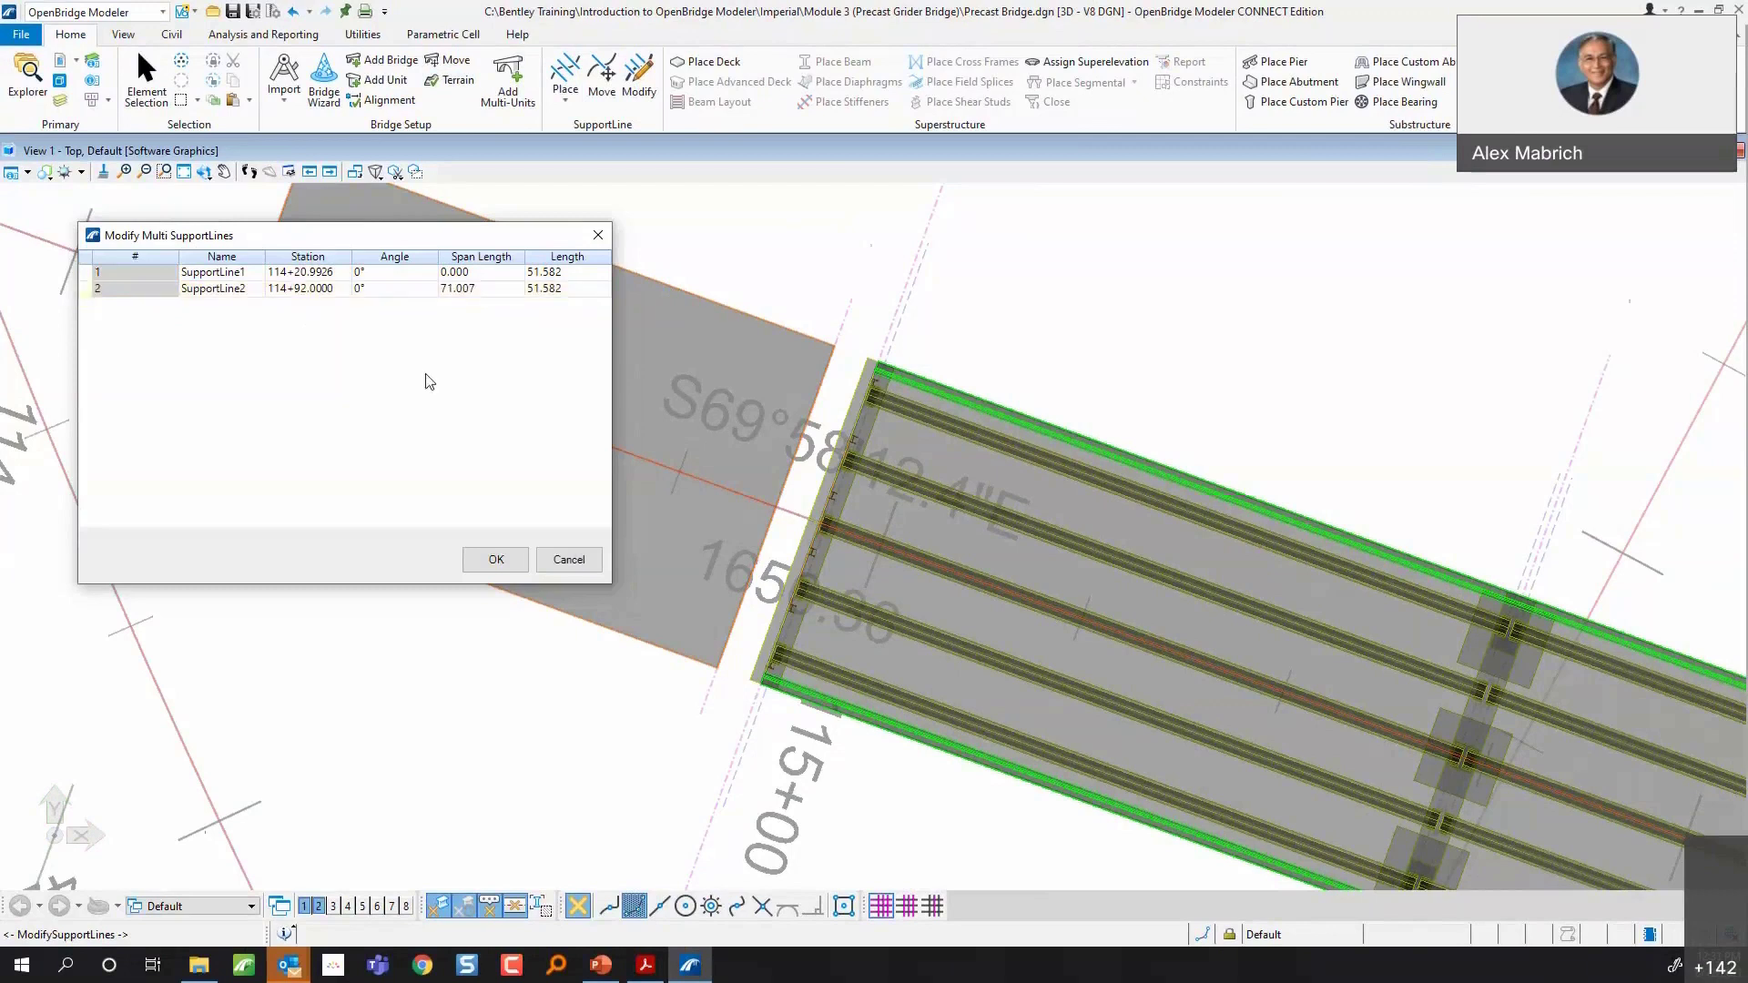
left_click(495, 560)
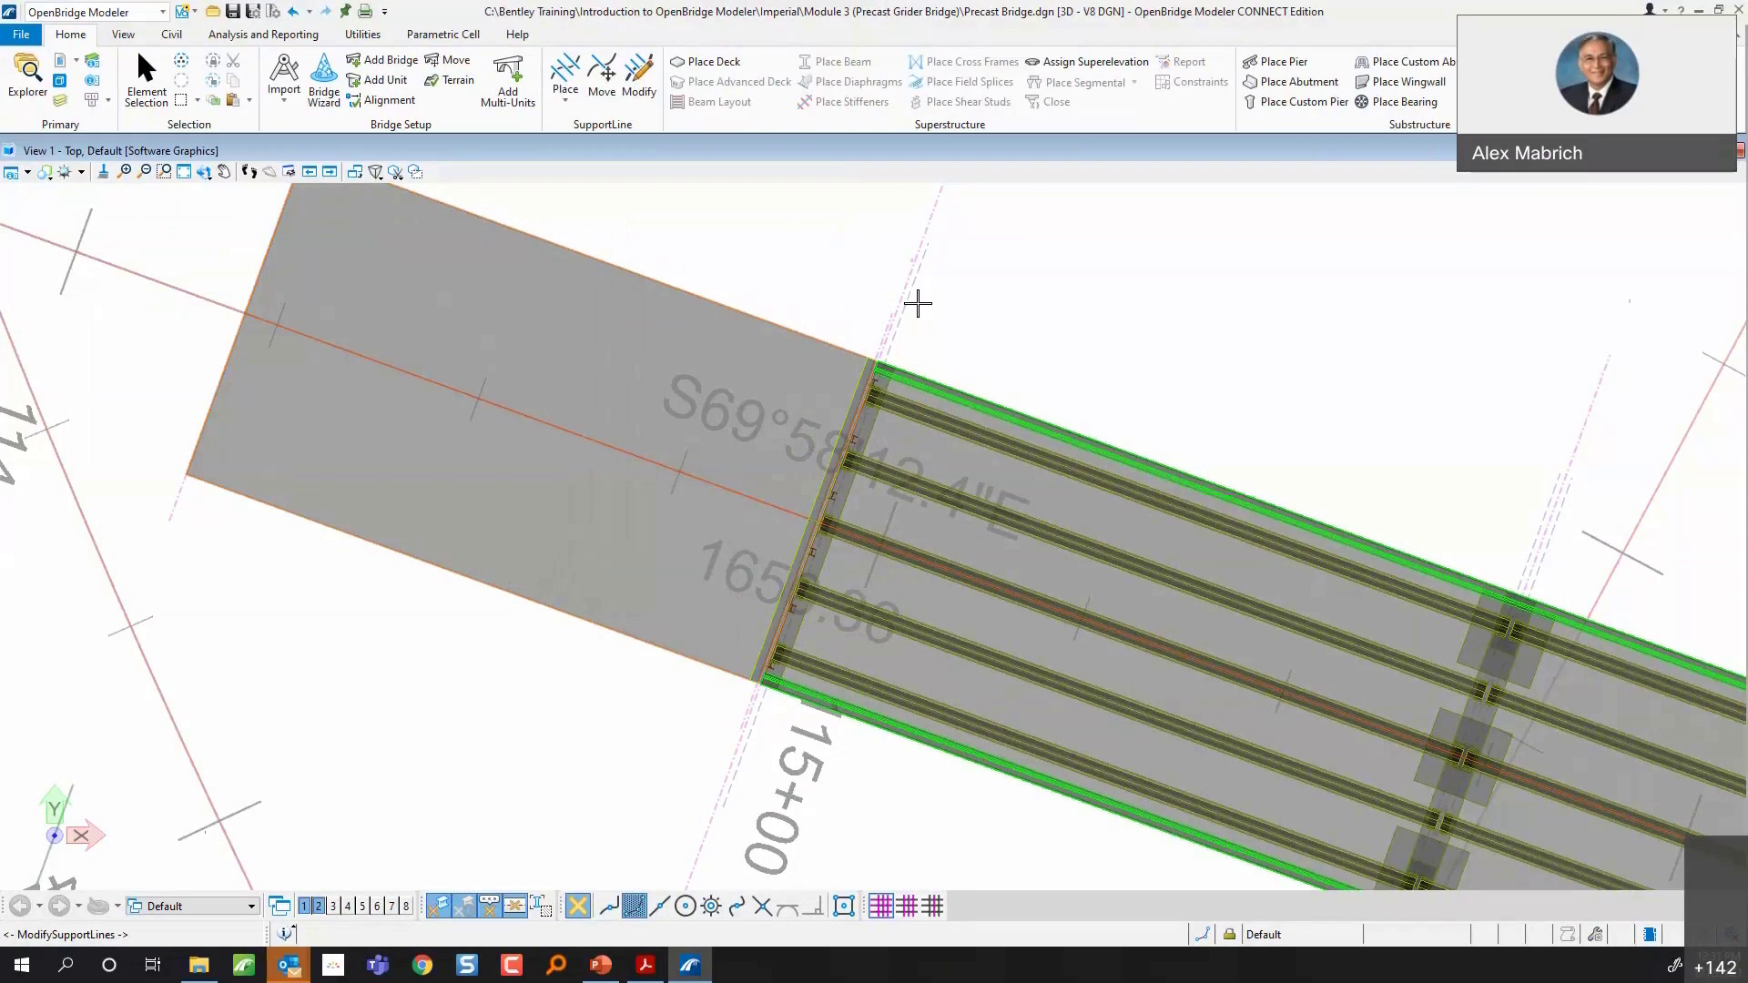
- Delete the approach slab deck before the start abutment together with its two SupportLines
scroll(933, 348, "down", 2)
scroll(876, 390, "down", 1)
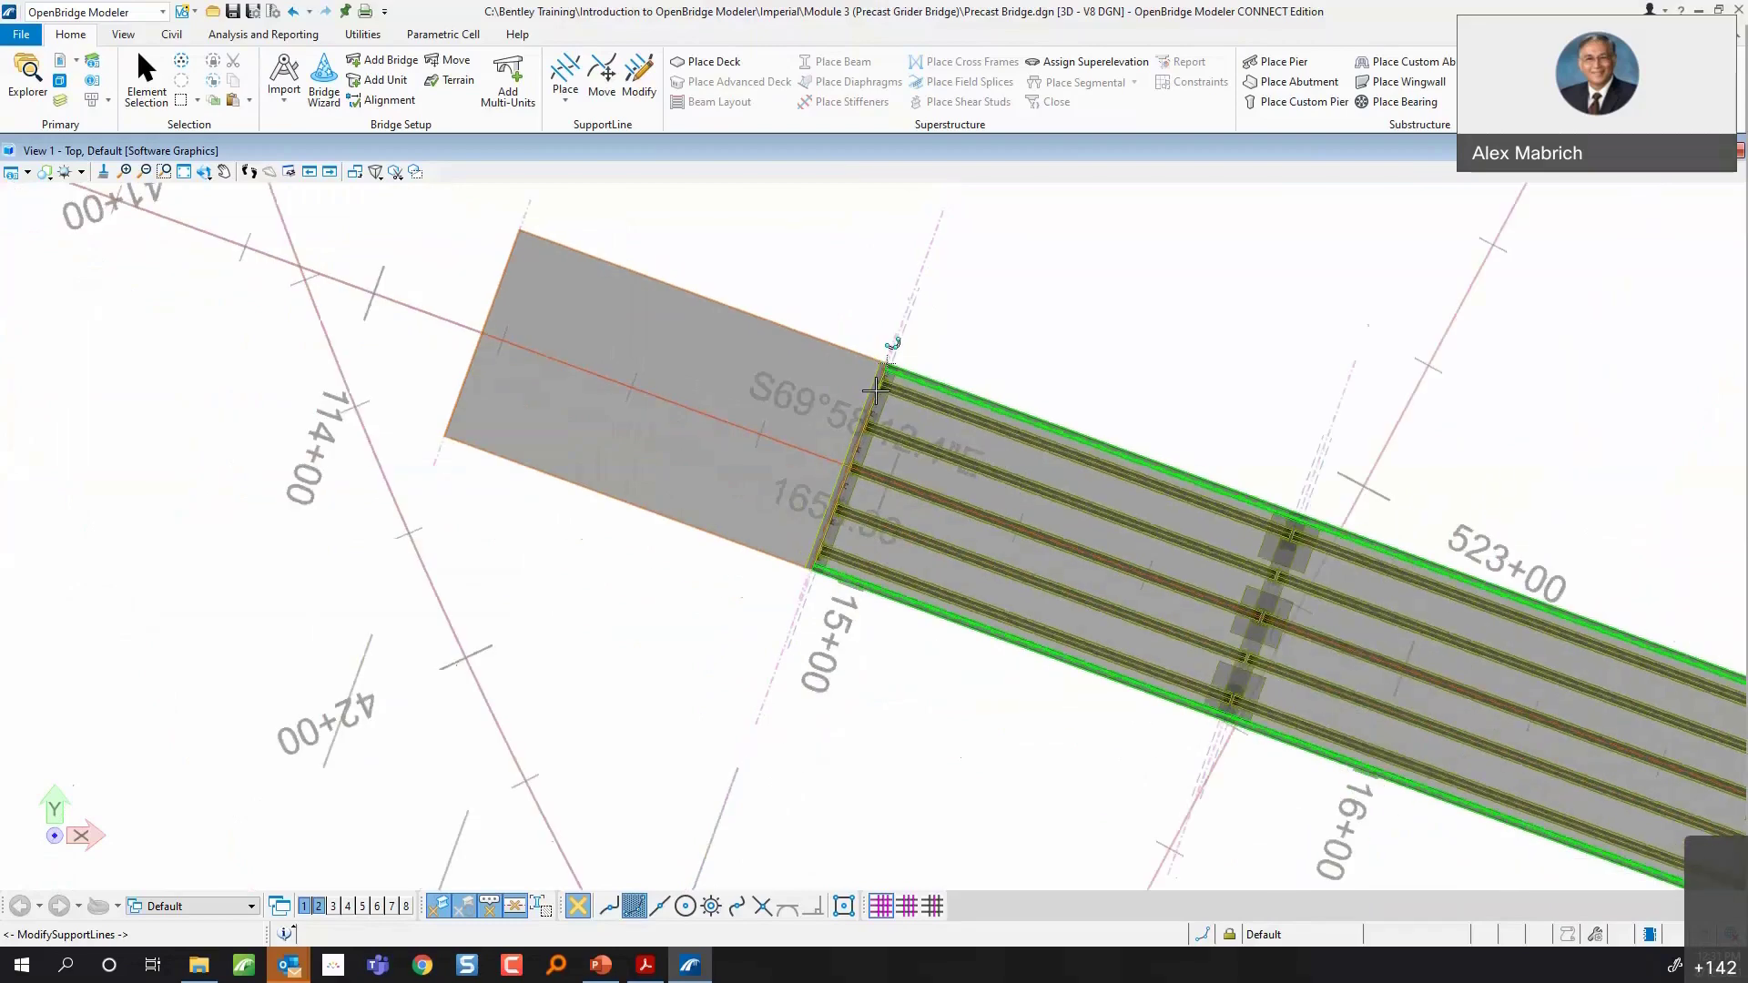
scroll(876, 390, "down", 1)
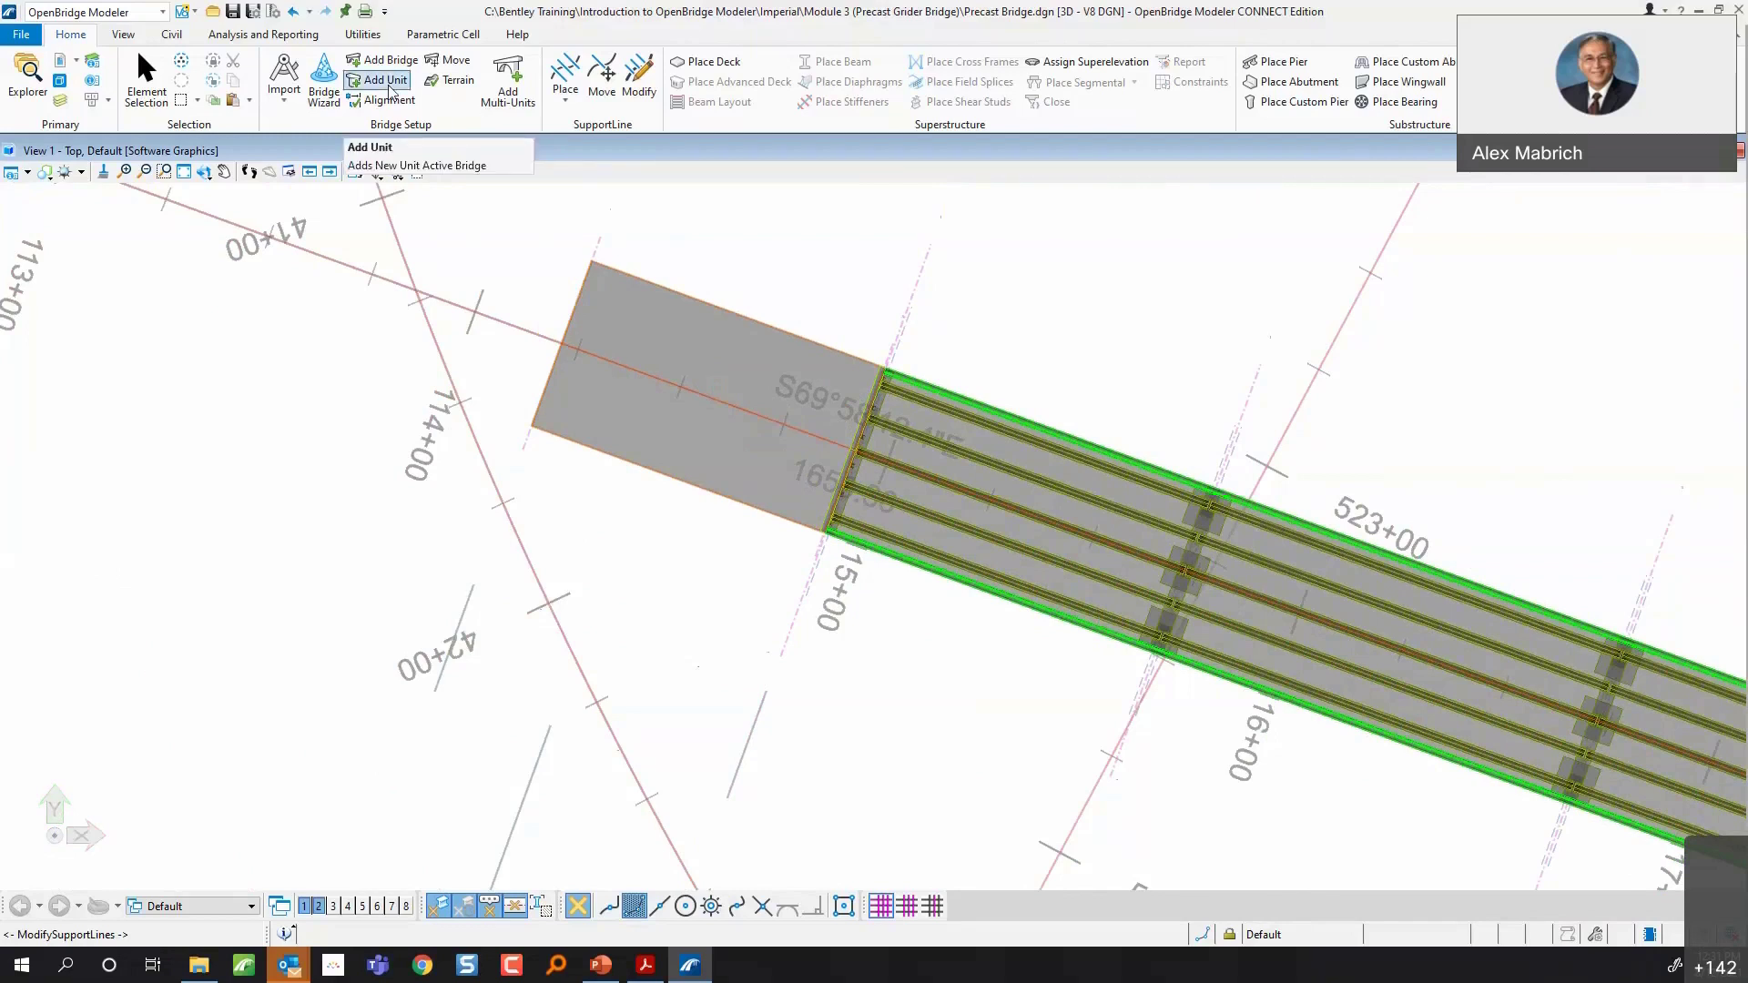
left_click(146, 80)
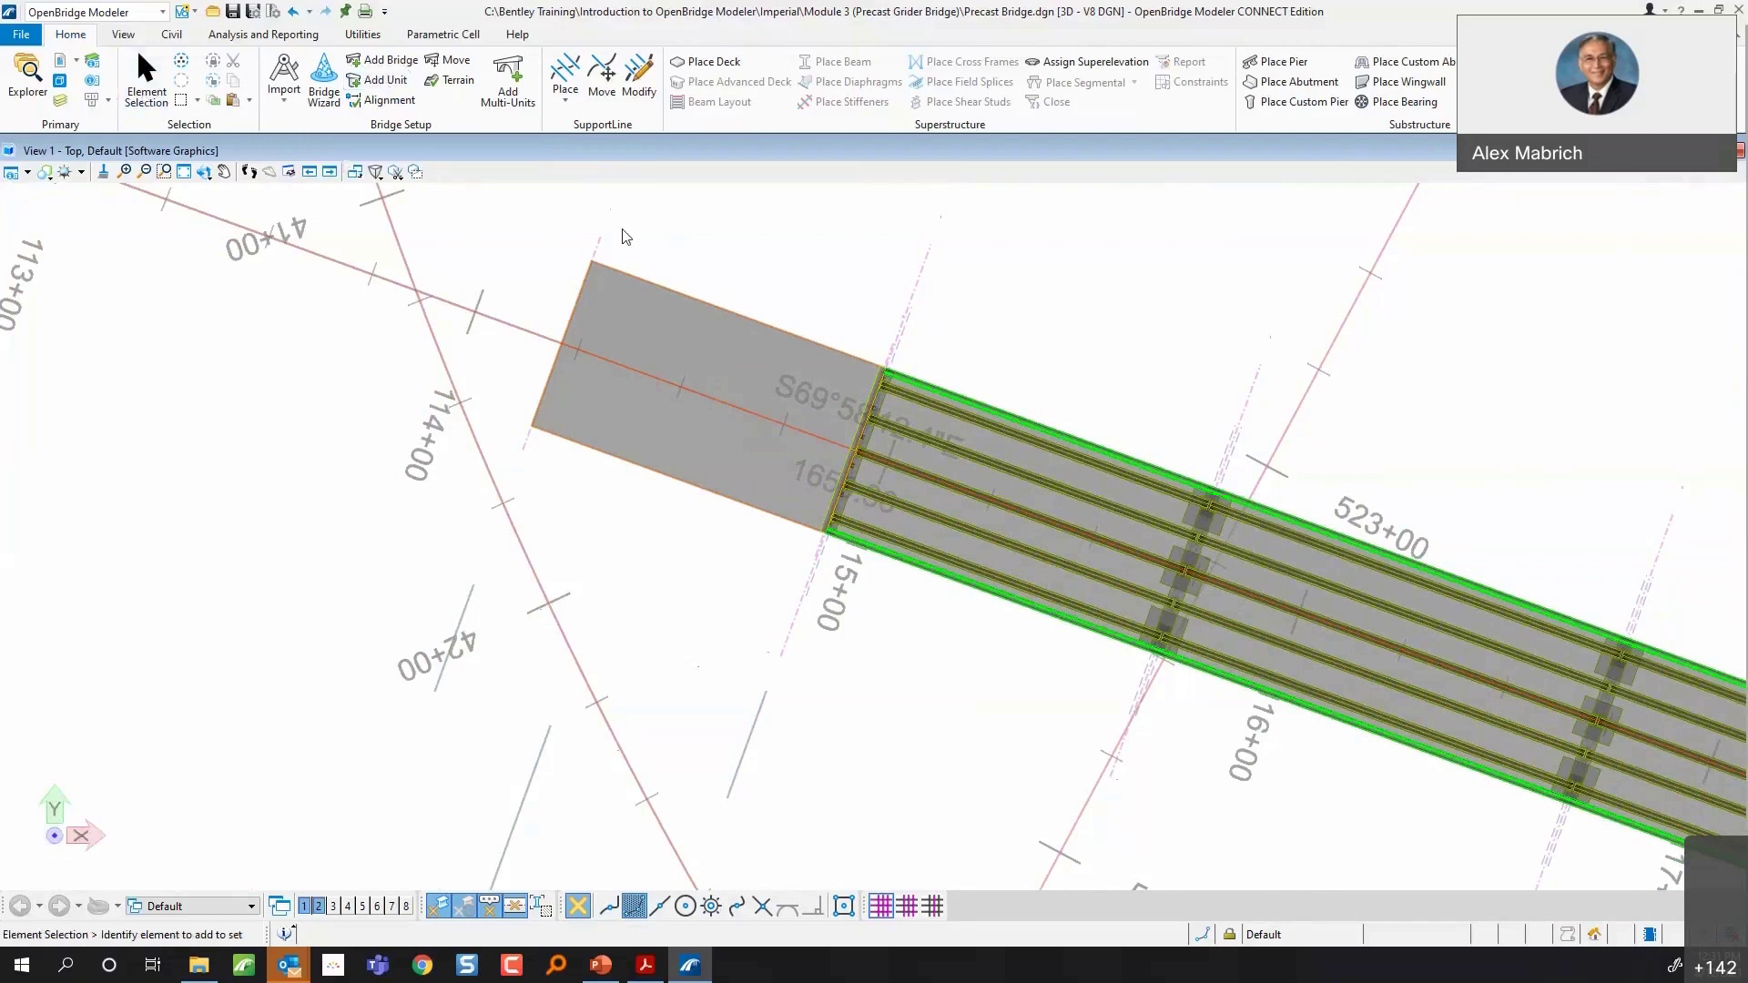
left_click(668, 293)
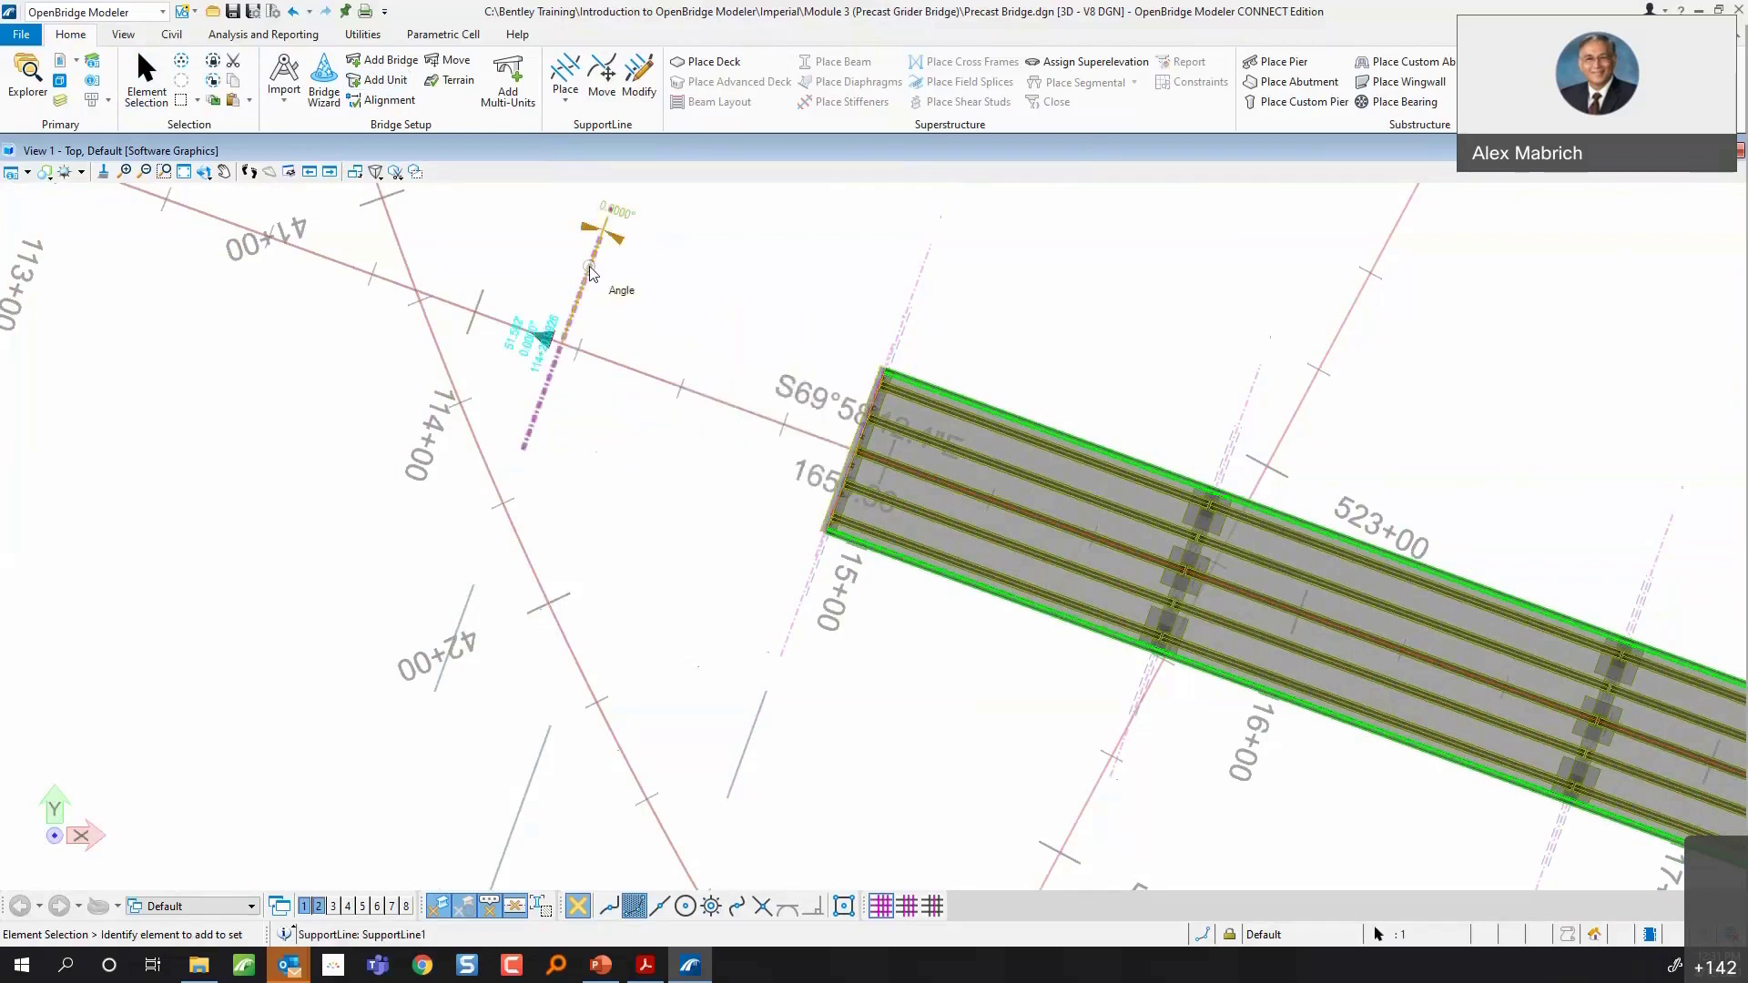
key("Delete")
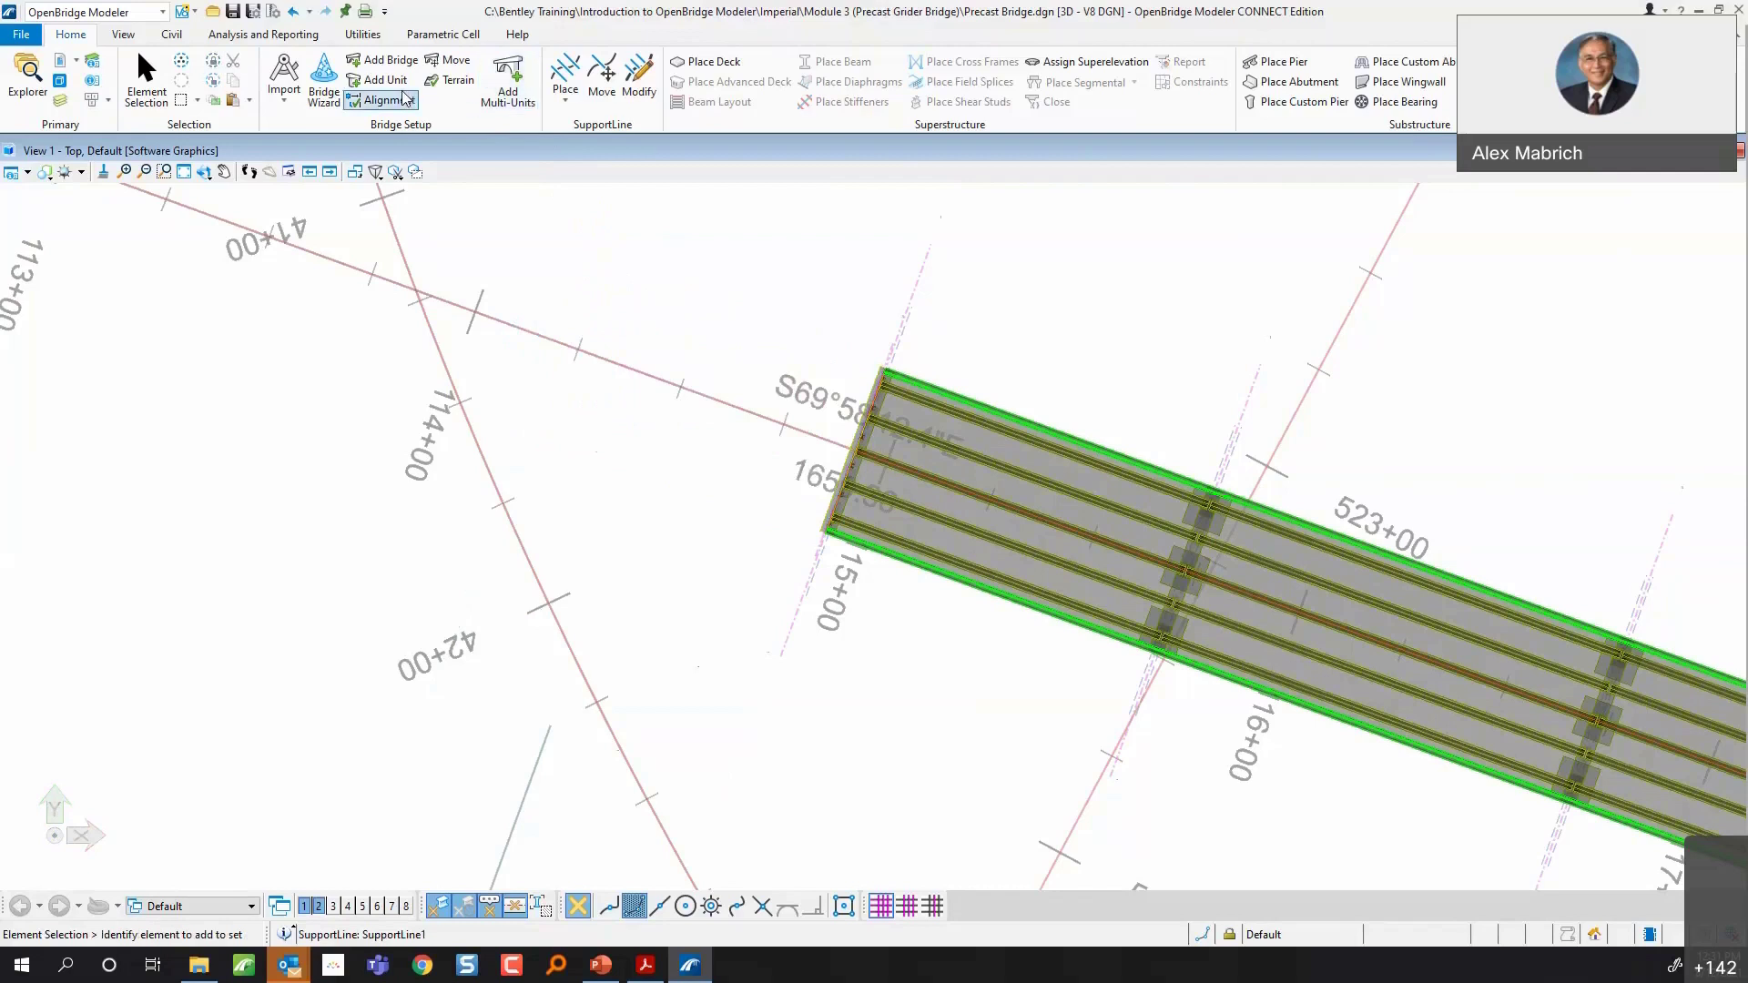
- Add the bridge unit Unit2 of type Beam Slab (P/S or RC Concrete Girders) with its location set to Start
left_click(389, 83)
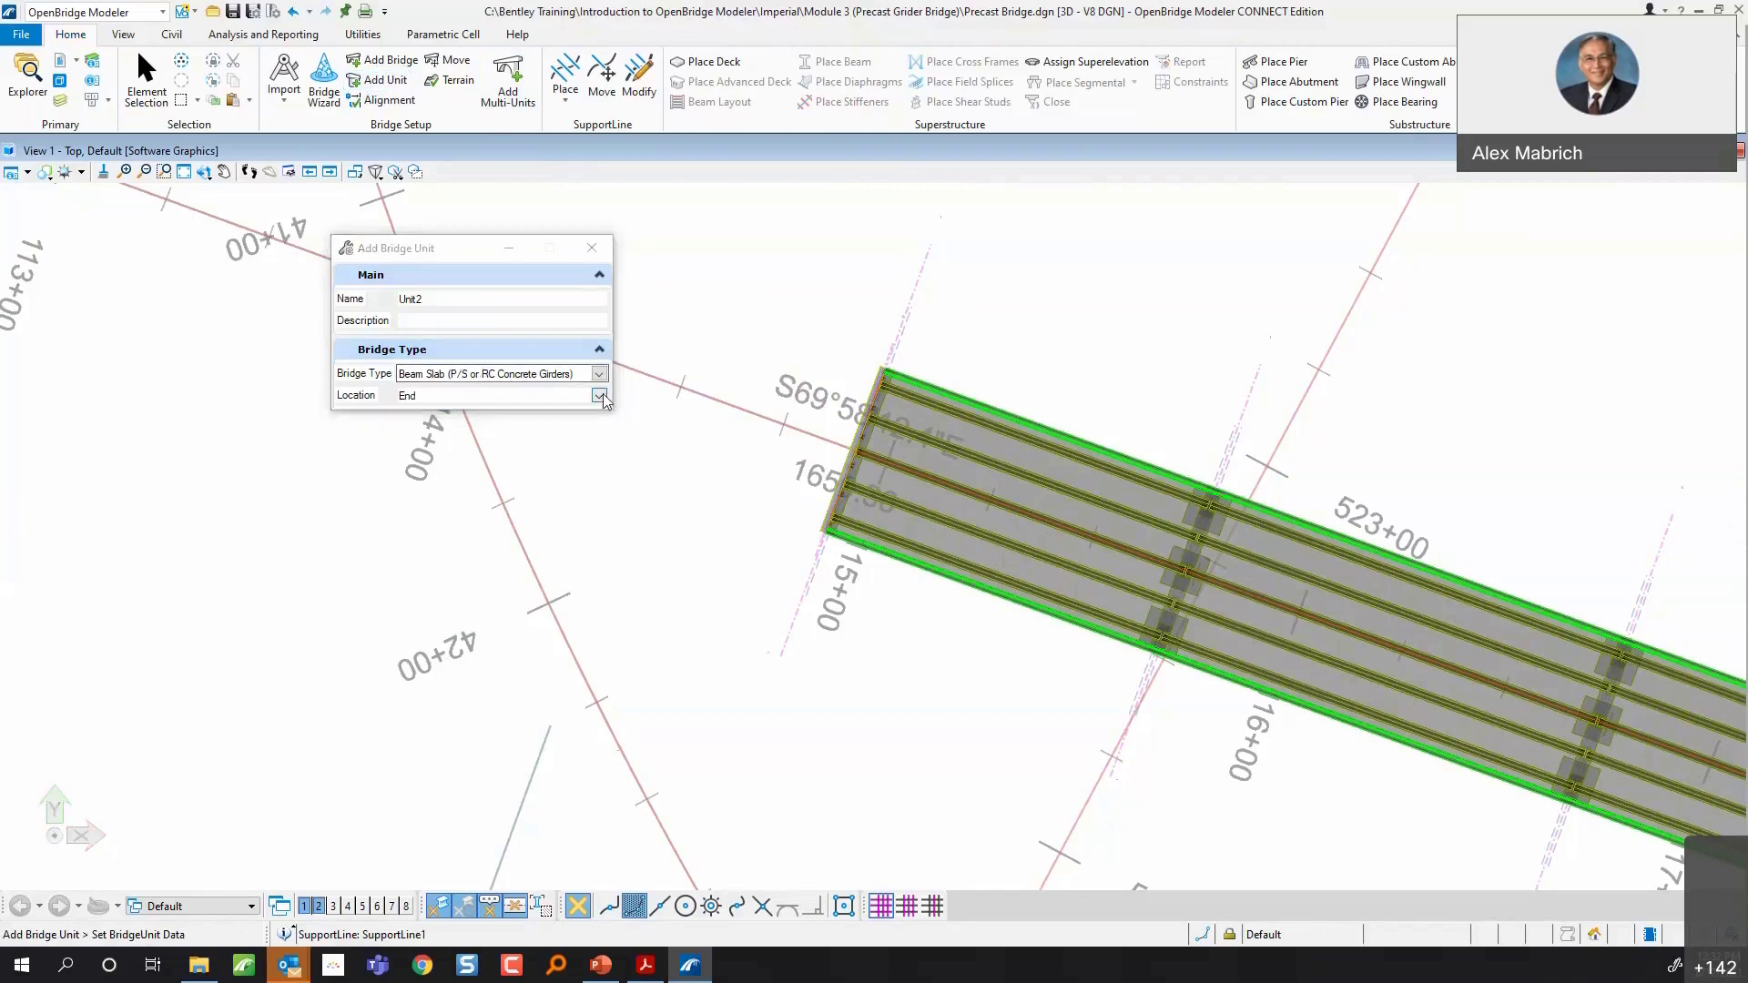
left_click(496, 396)
left_click(418, 426)
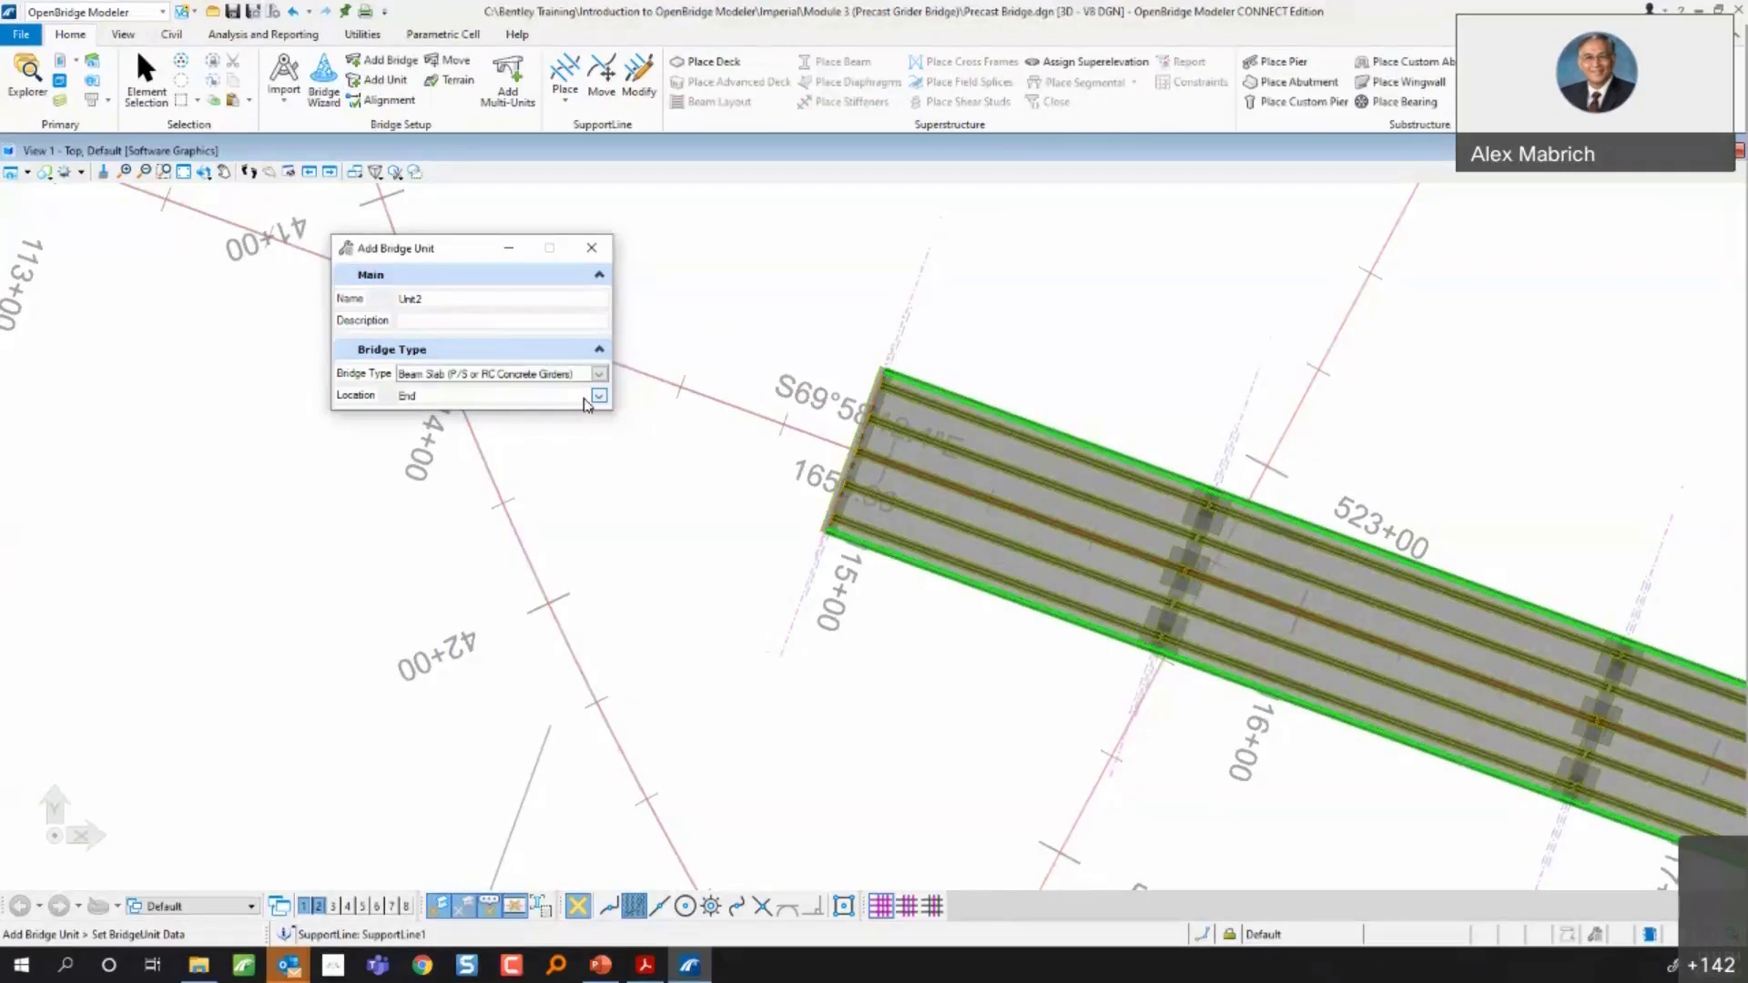
left_click(600, 396)
left_click(411, 414)
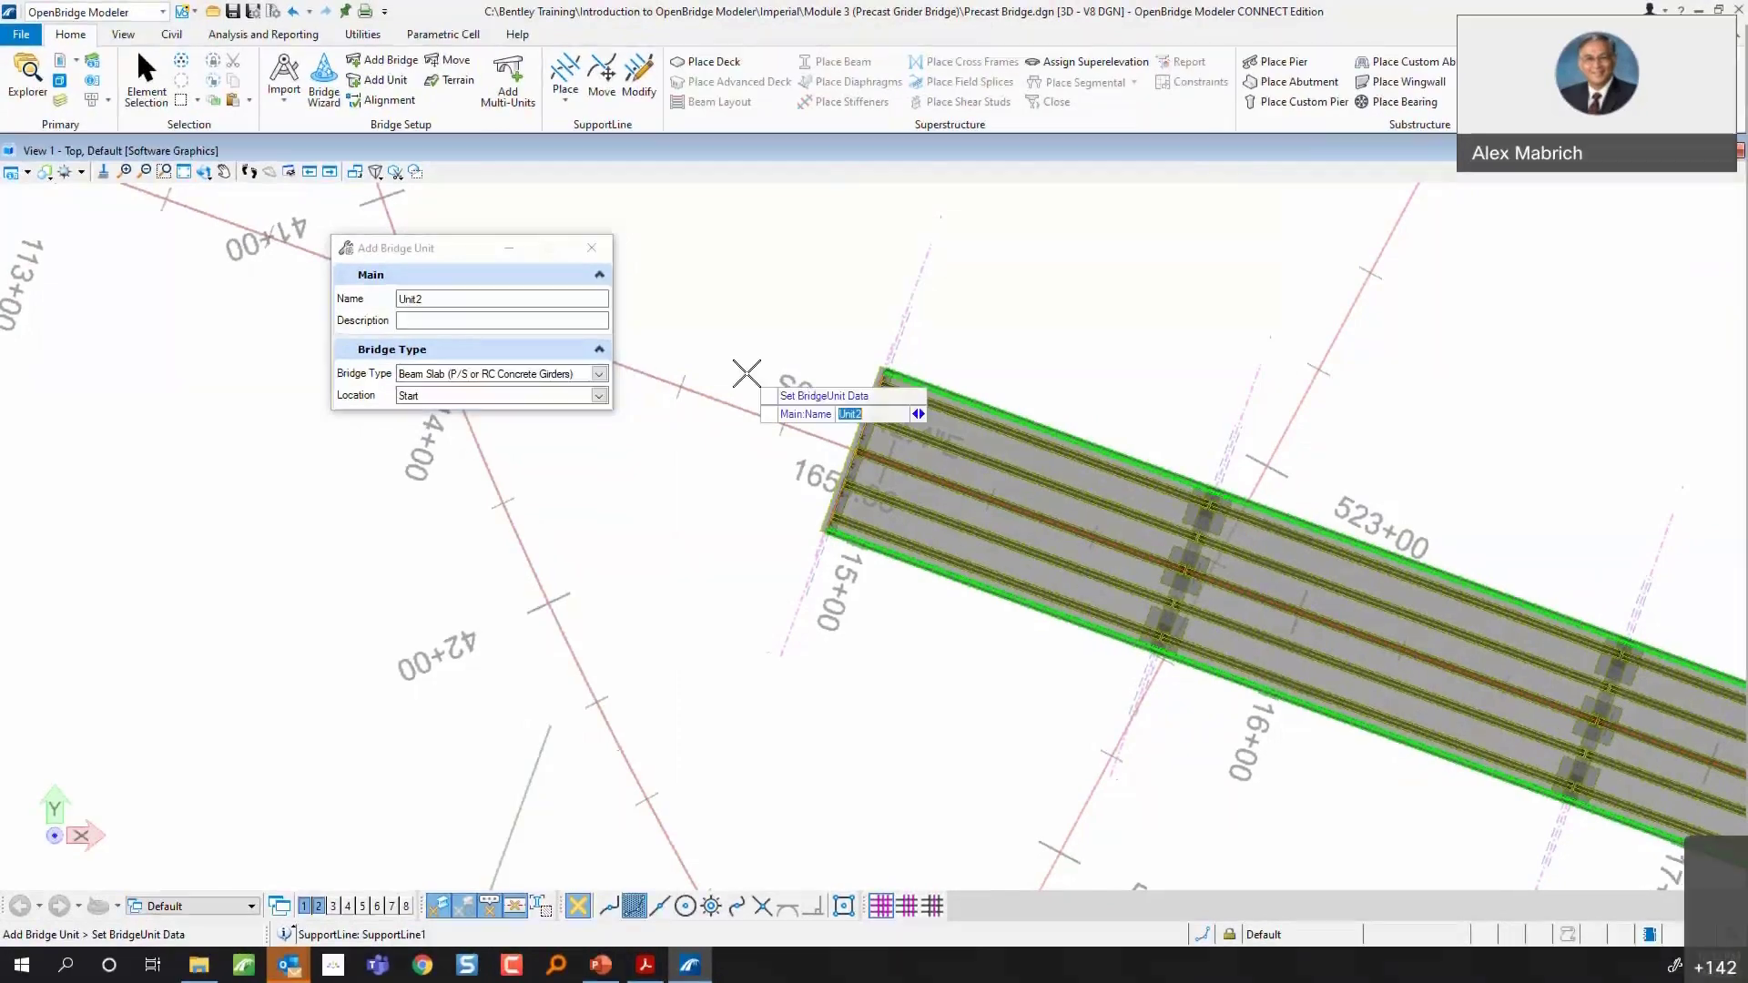
left_click(746, 340)
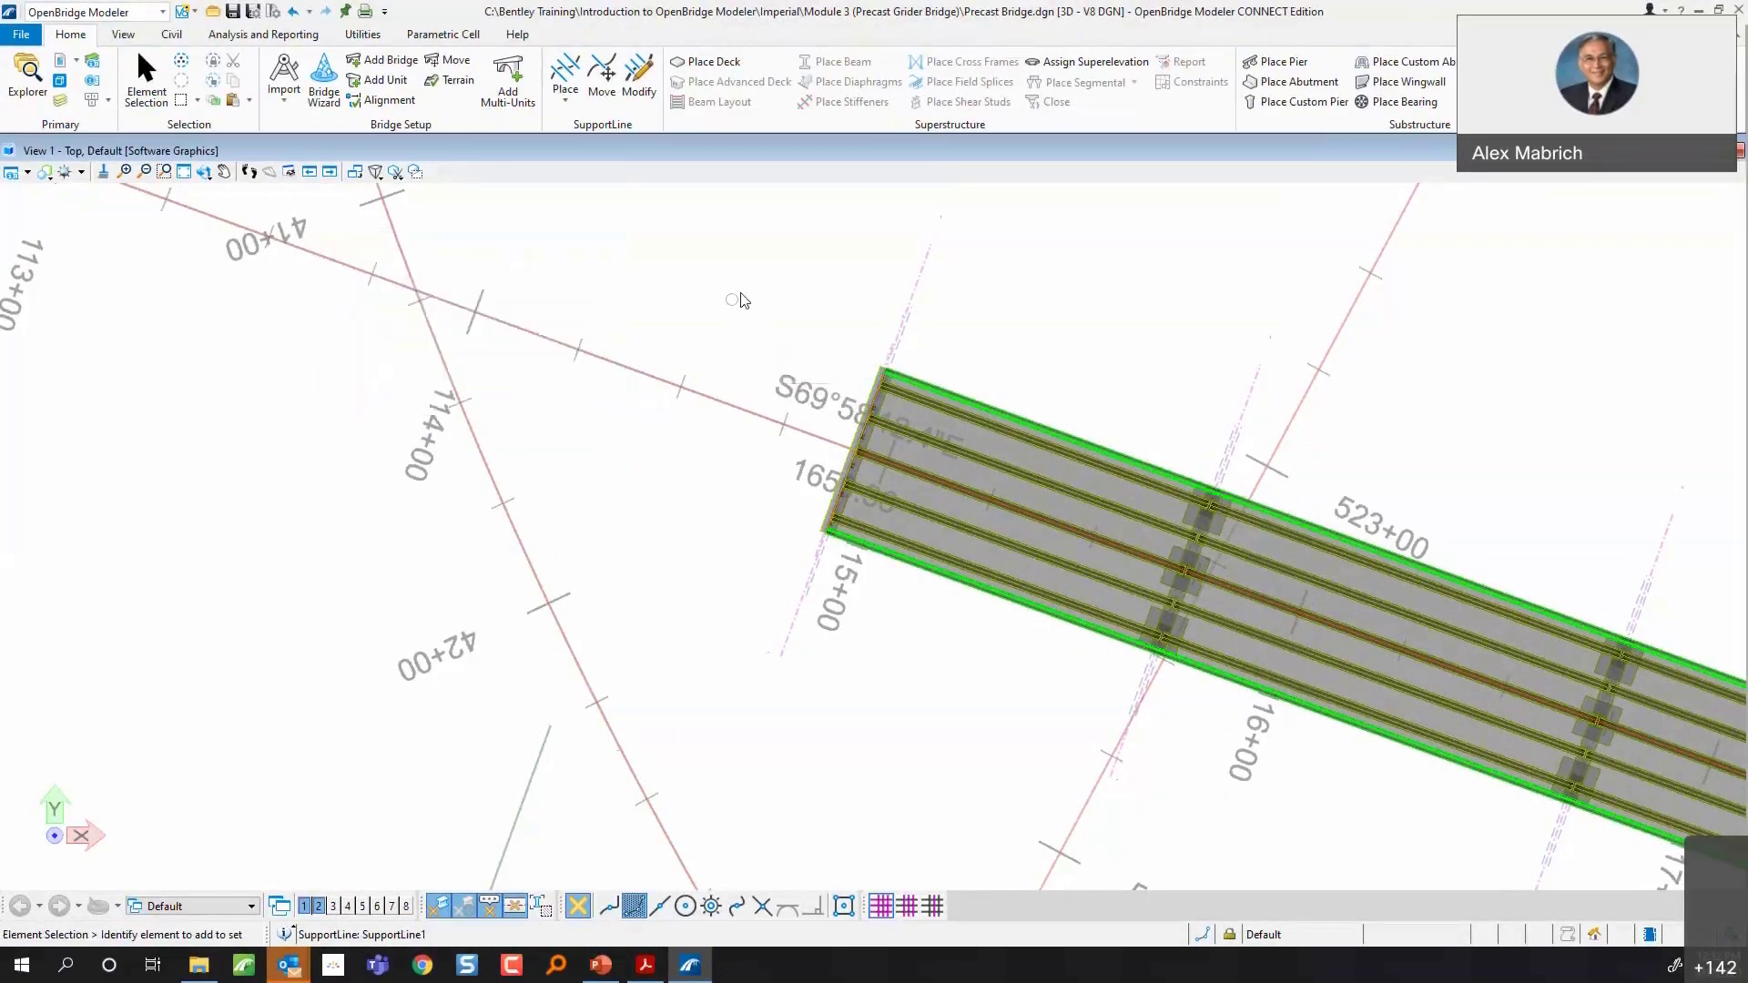
- Place a SupportLine parallel to the start abutment's SupportLine at an offset of about -41.8
left_click(566, 106)
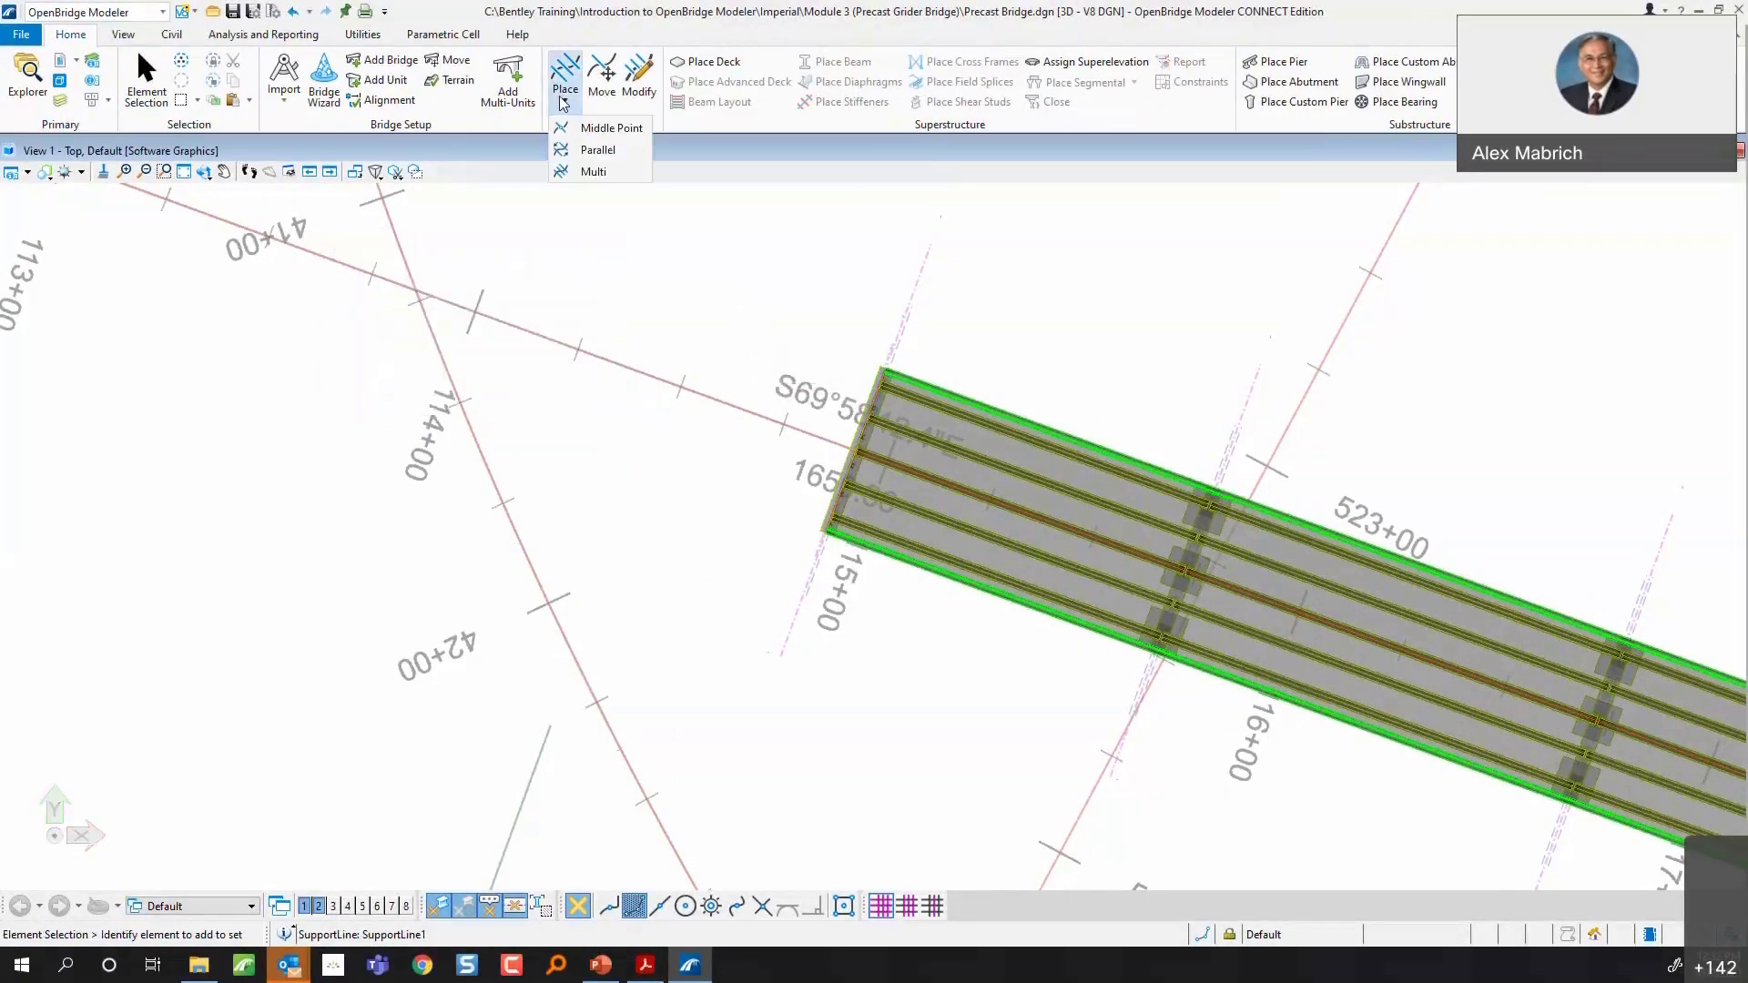
left_click(598, 150)
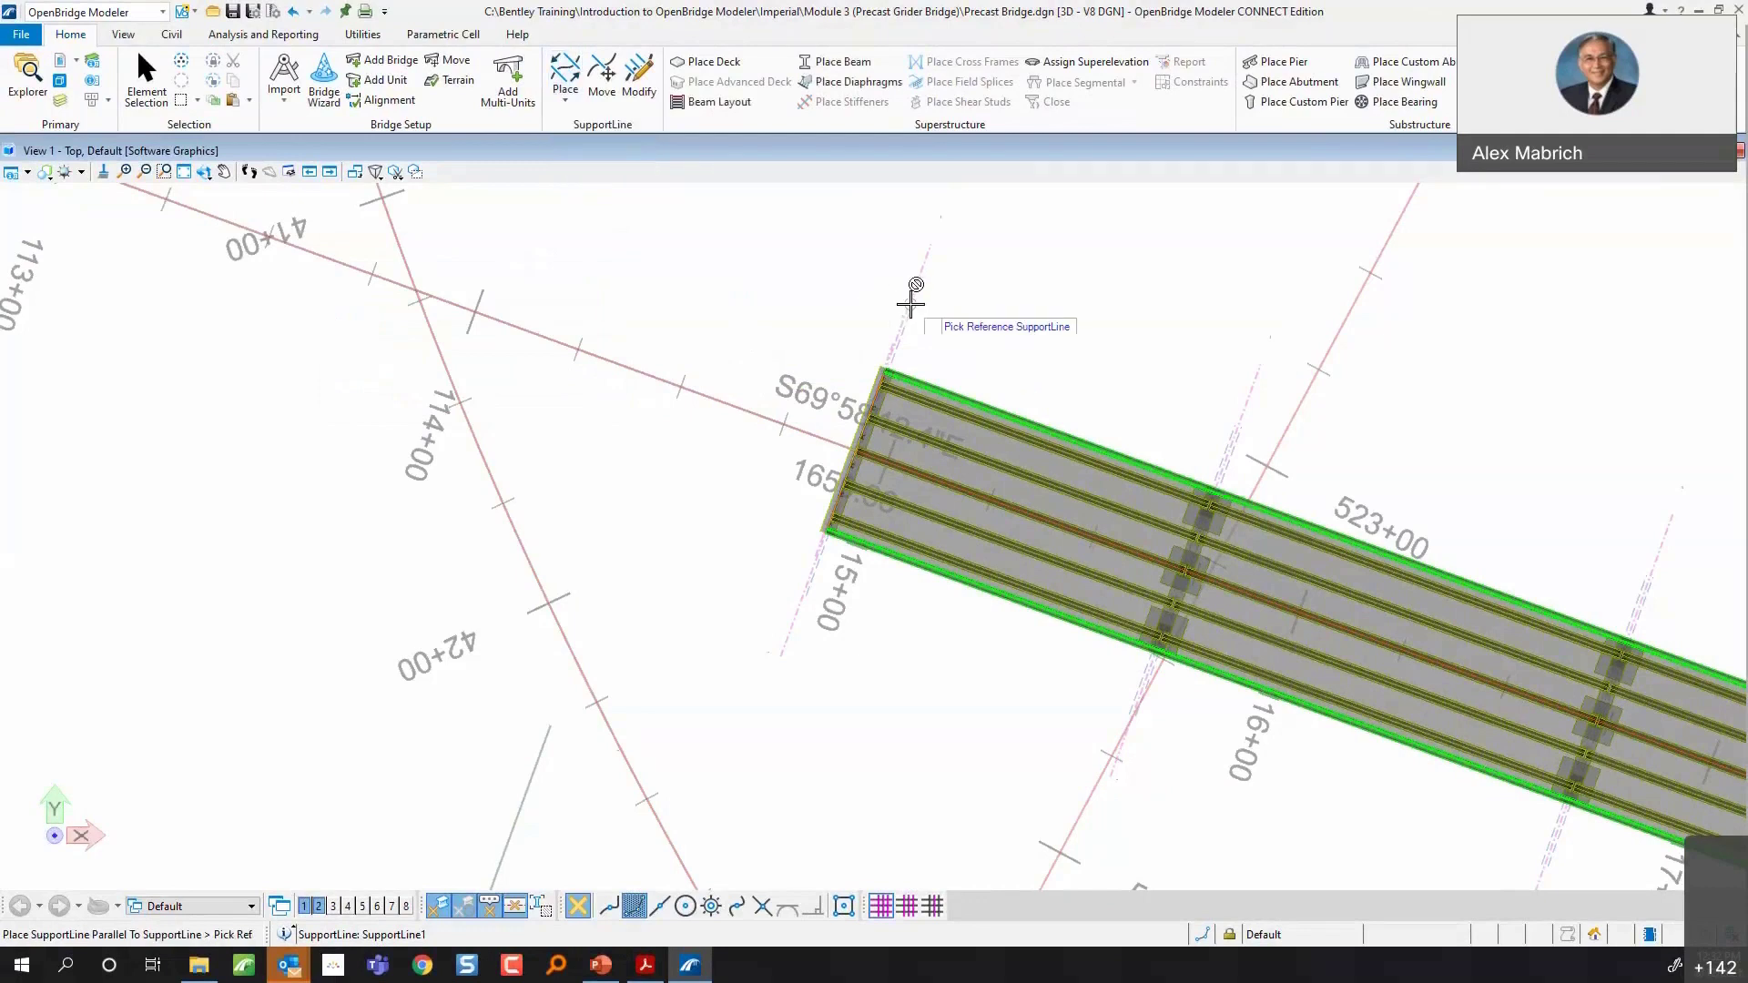
left_click(891, 360)
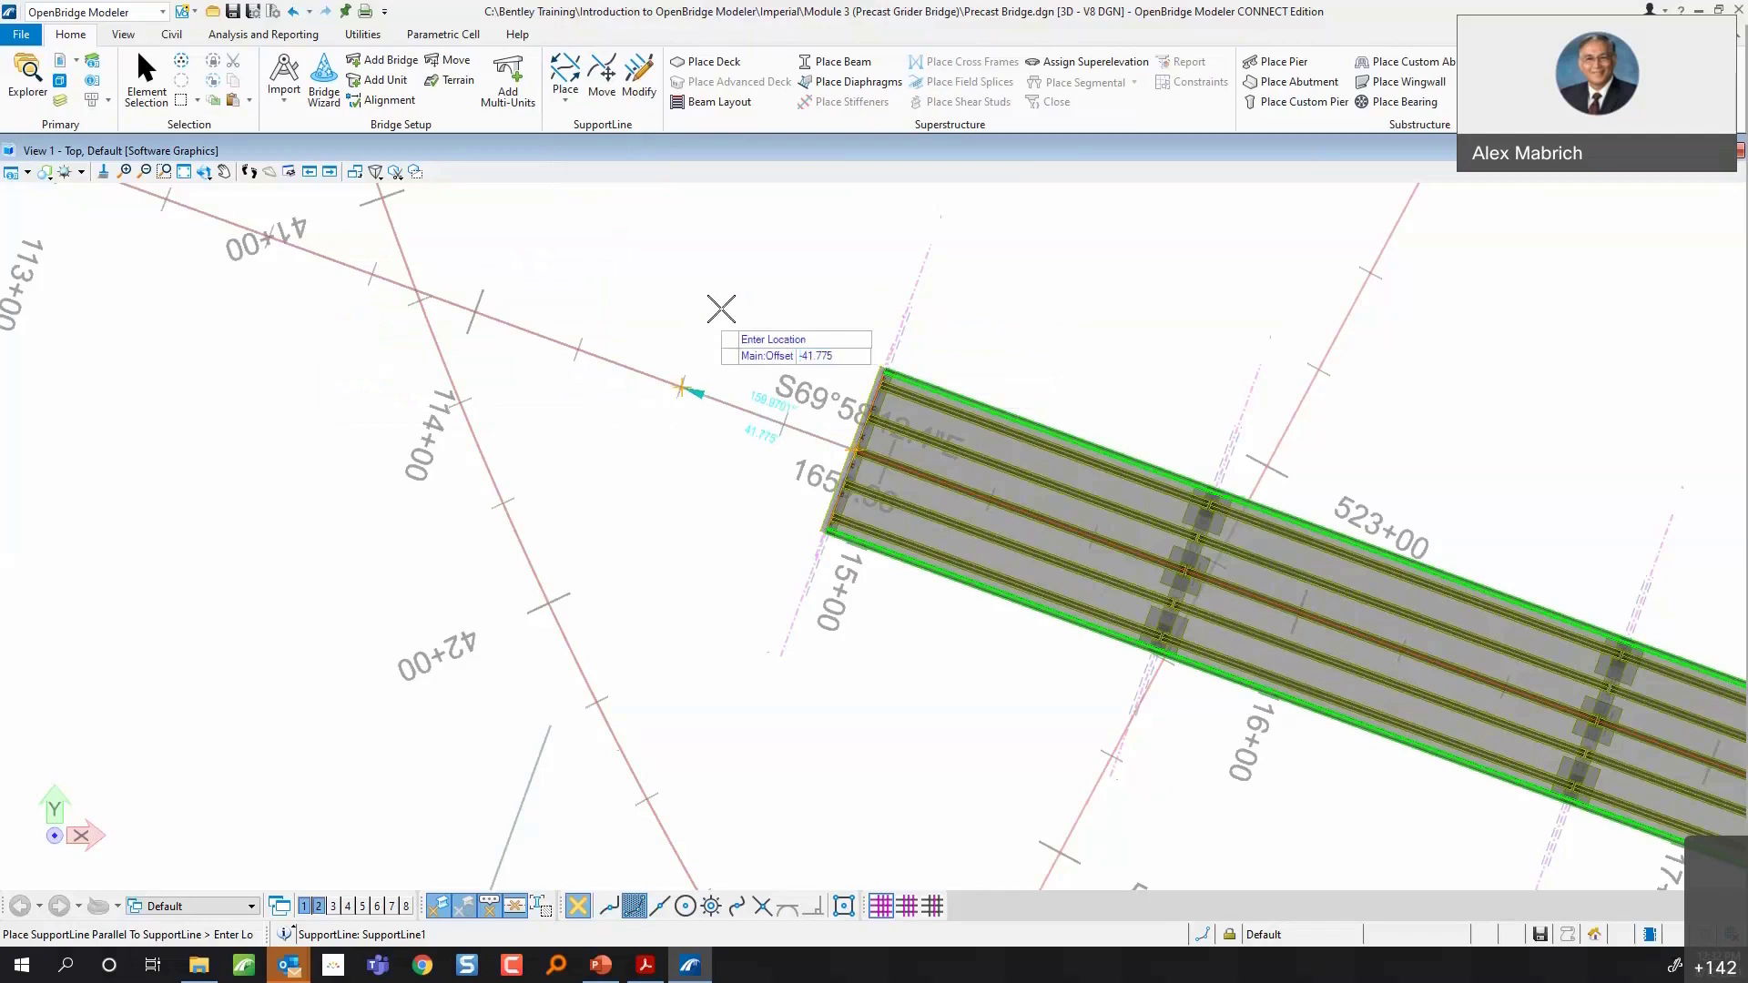
left_click(721, 308)
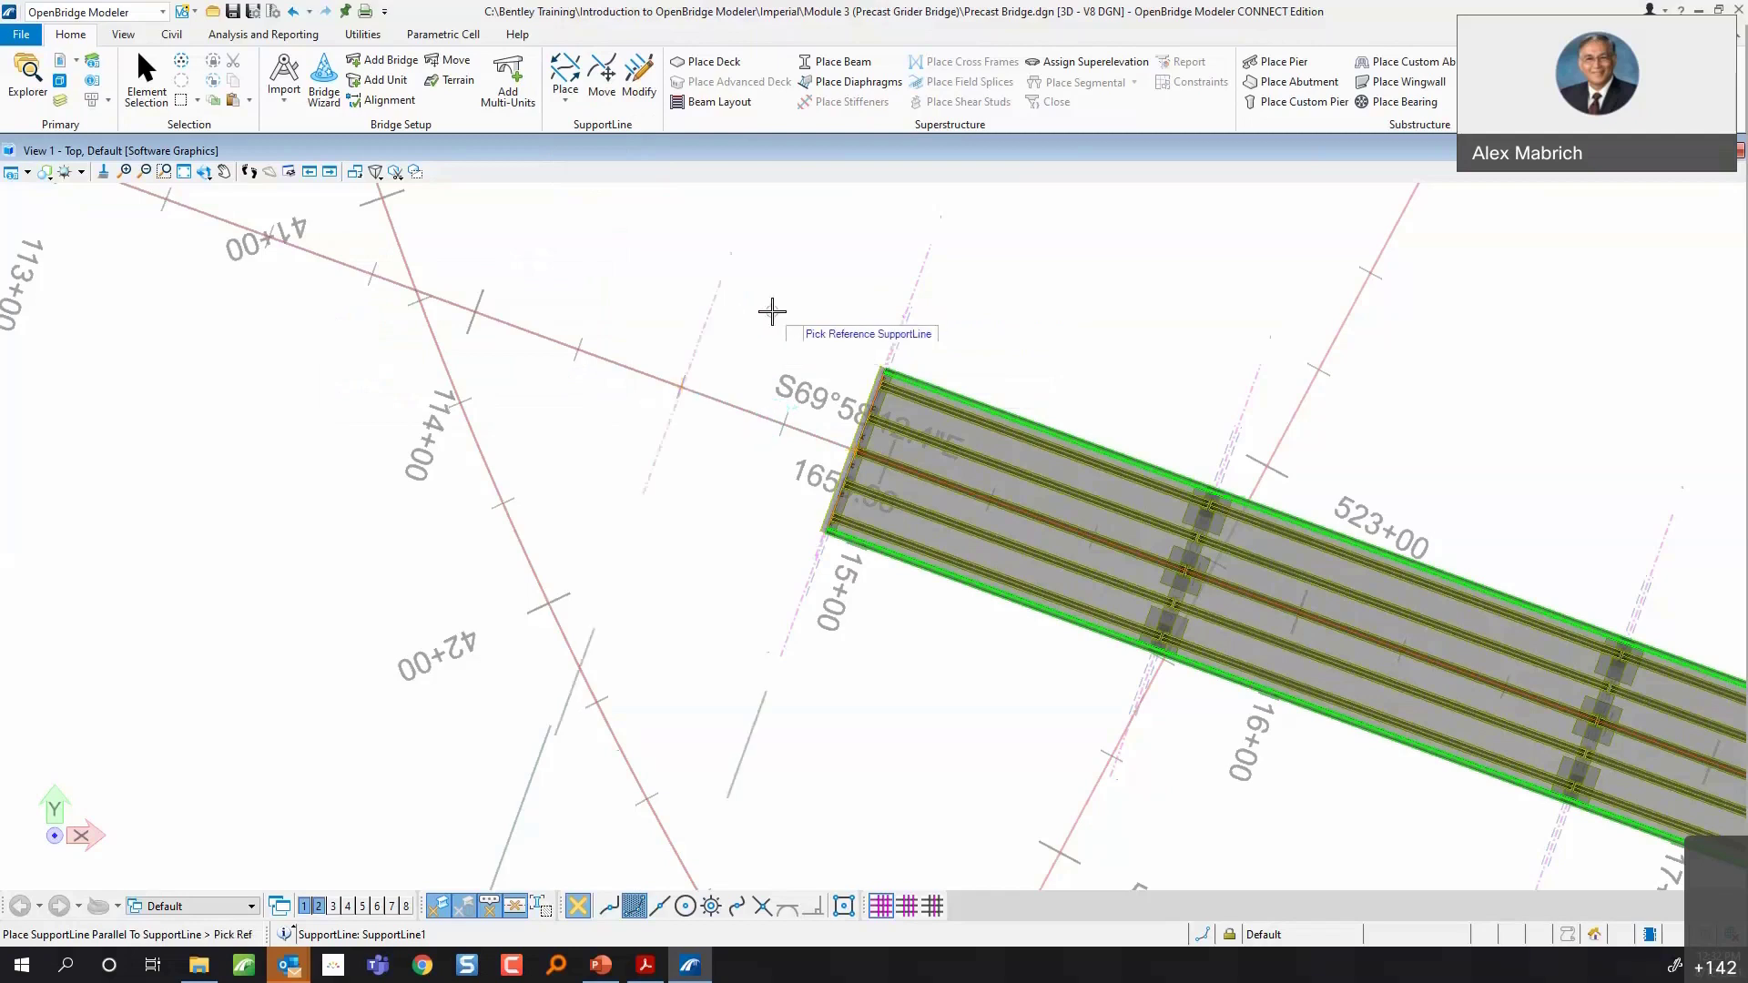
key("Escape")
- Inspect the bridge in plan from the new start SupportLine to the approach slab beyond the end abutment
scroll(773, 318, "down", 1)
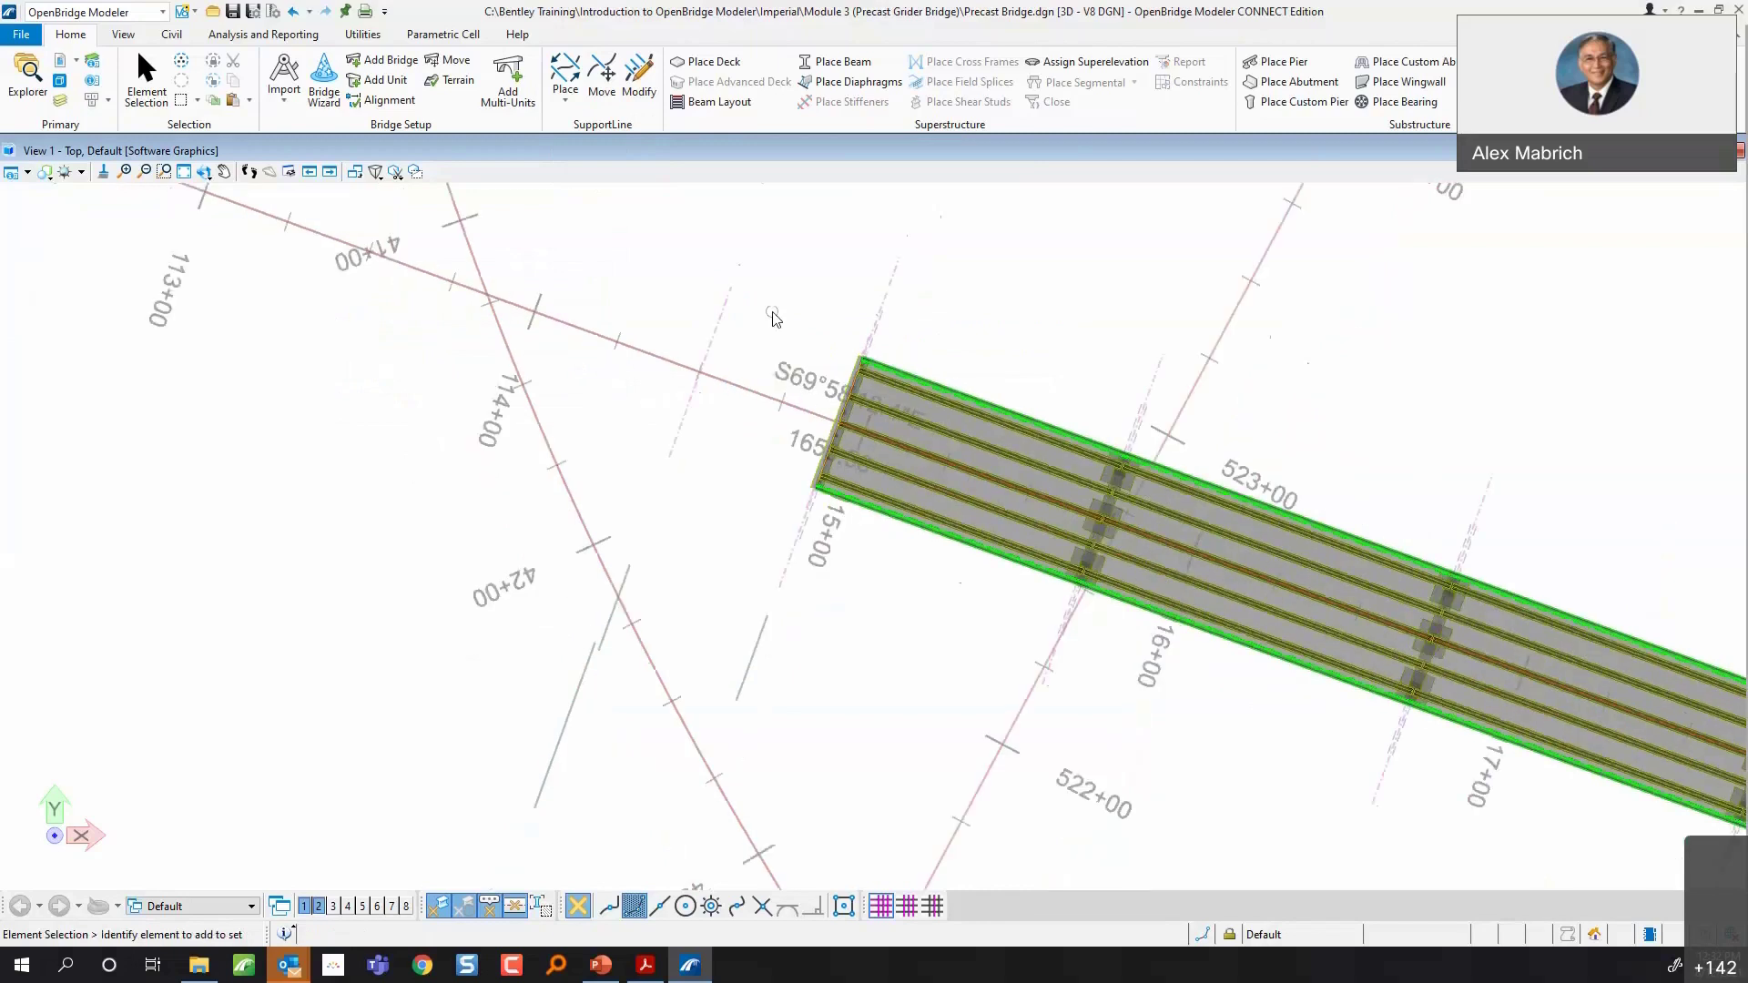
scroll(772, 318, "up", 1)
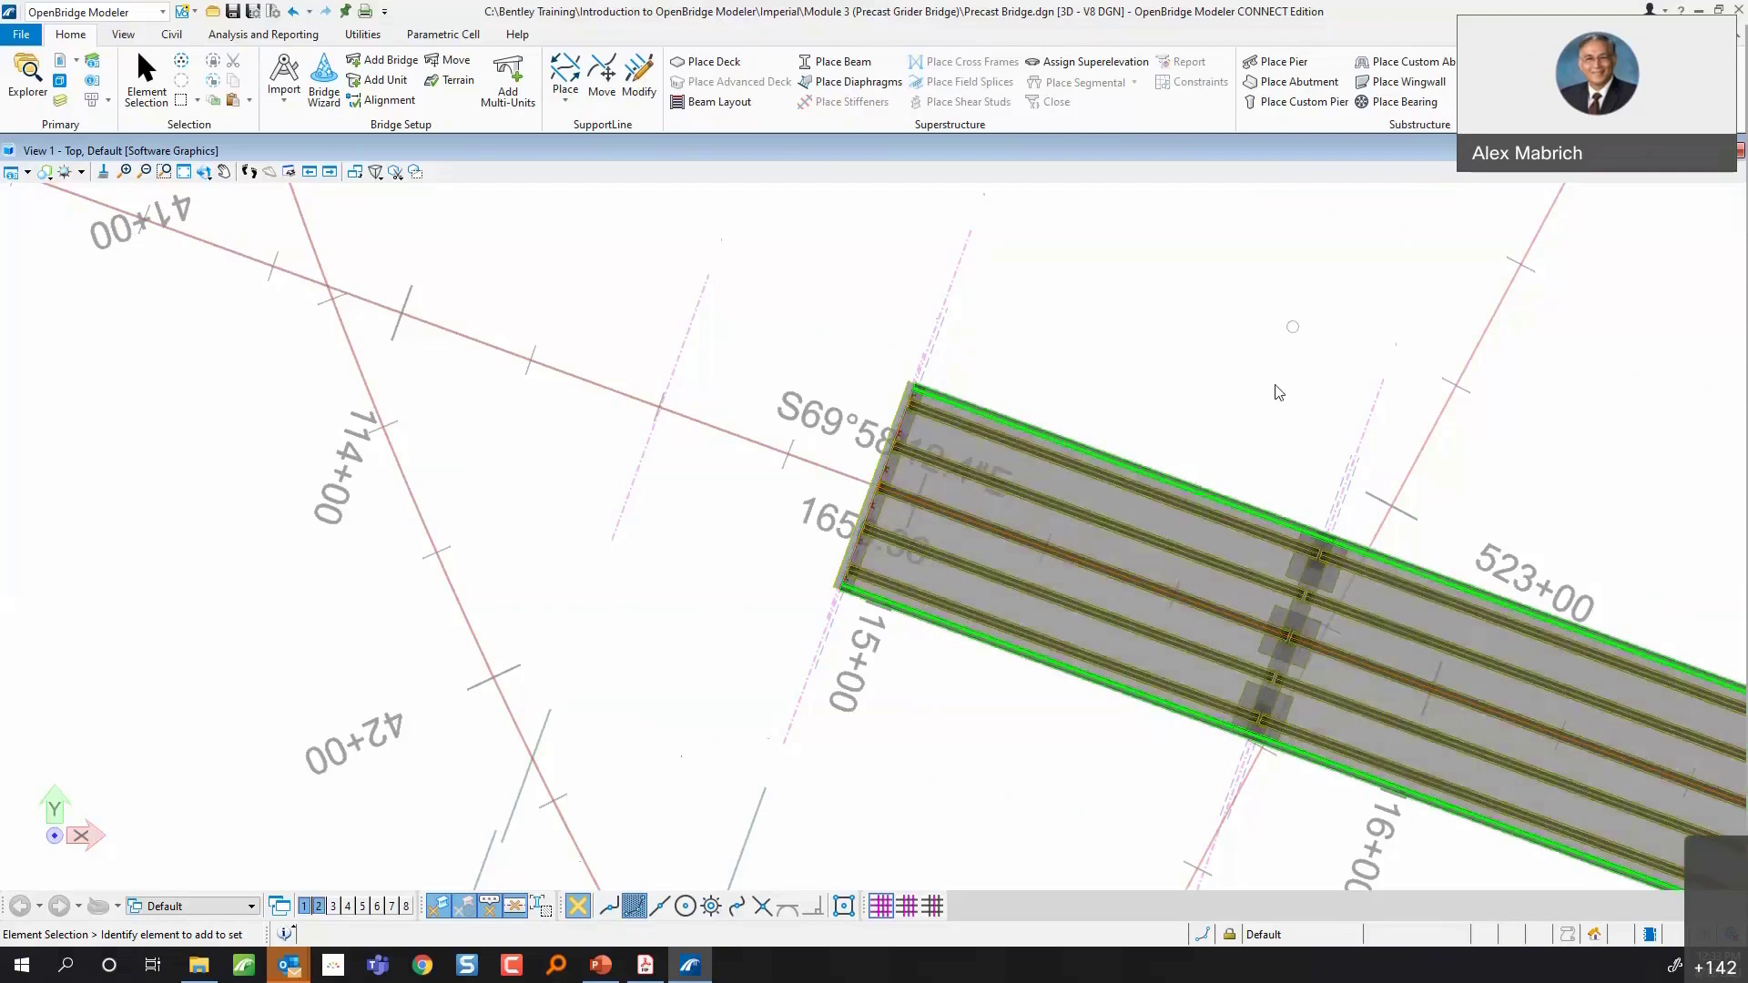
left_click(226, 173)
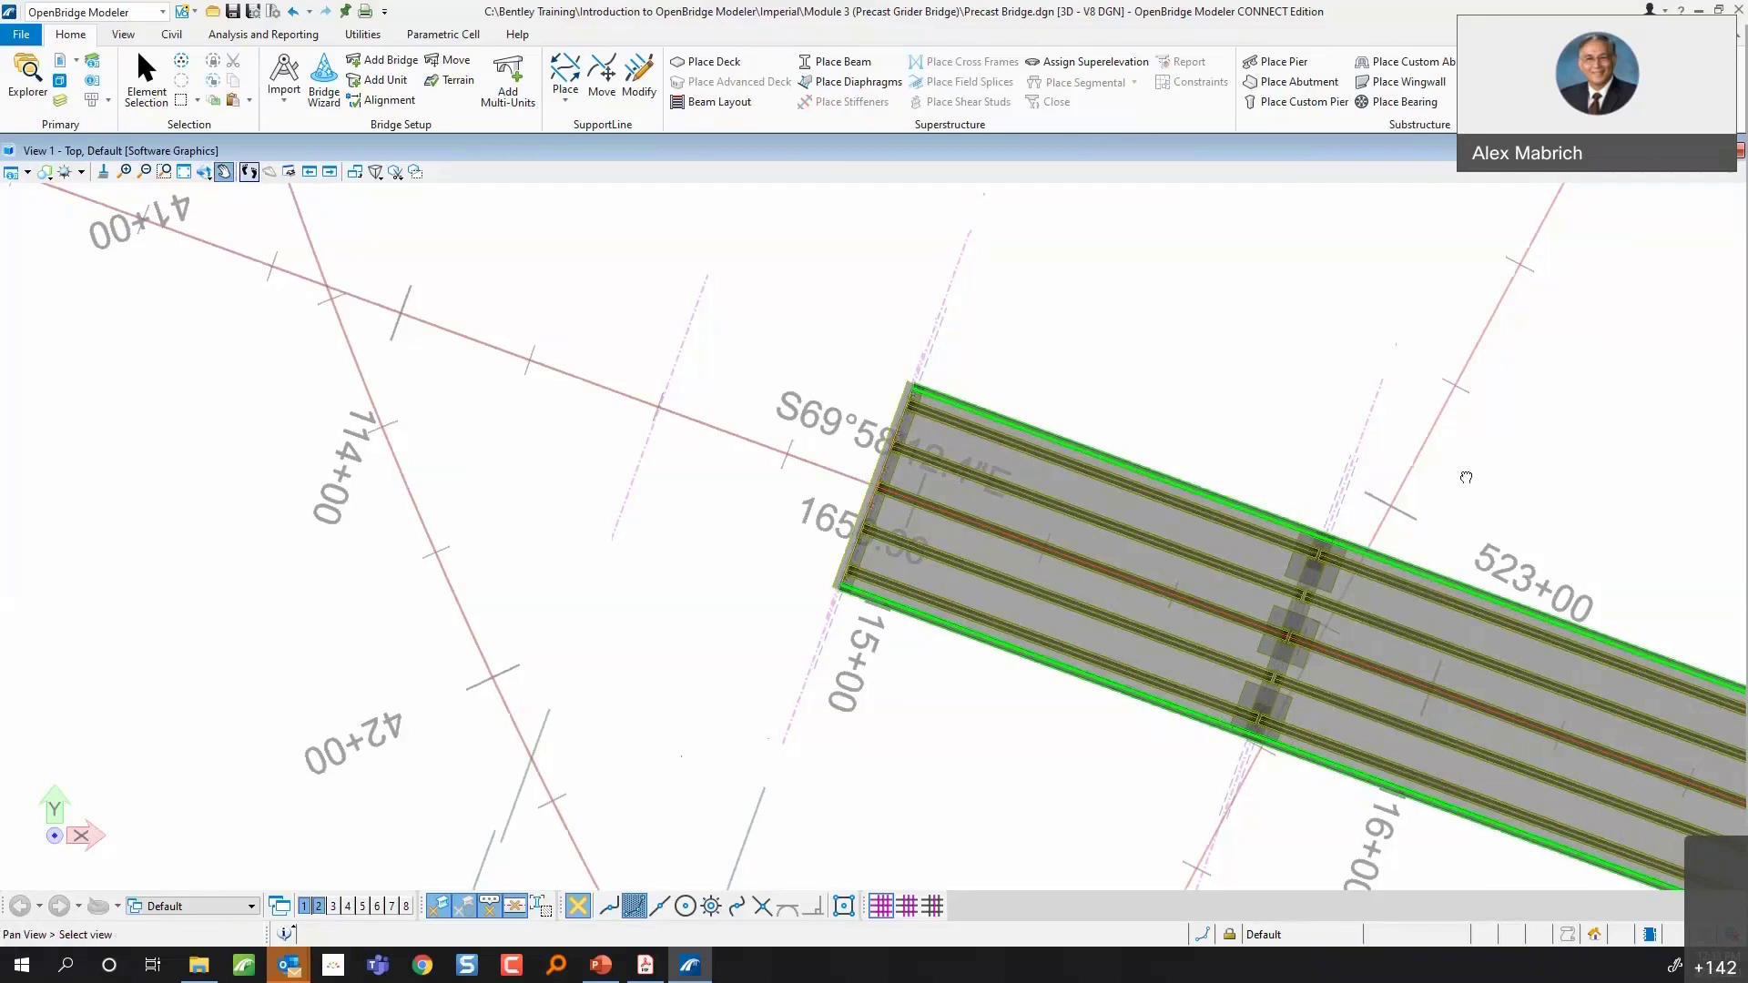
left_click_drag(1312, 420, 861, 330)
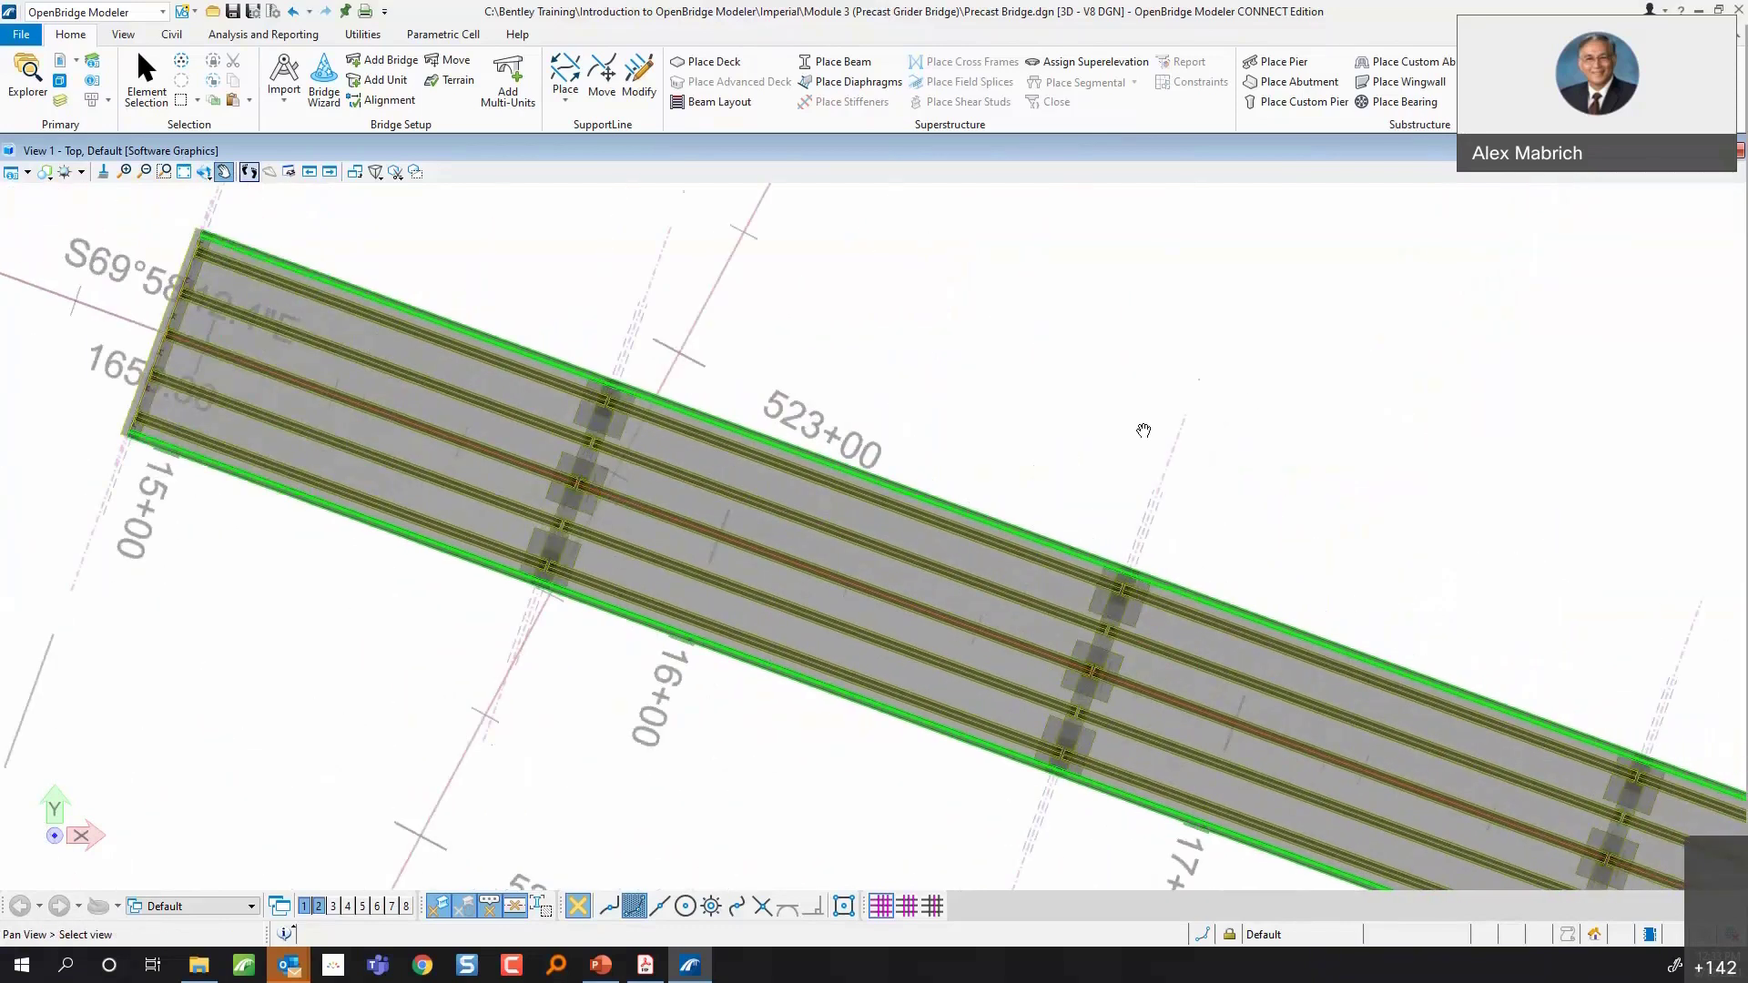
scroll(1144, 431, "down", 3)
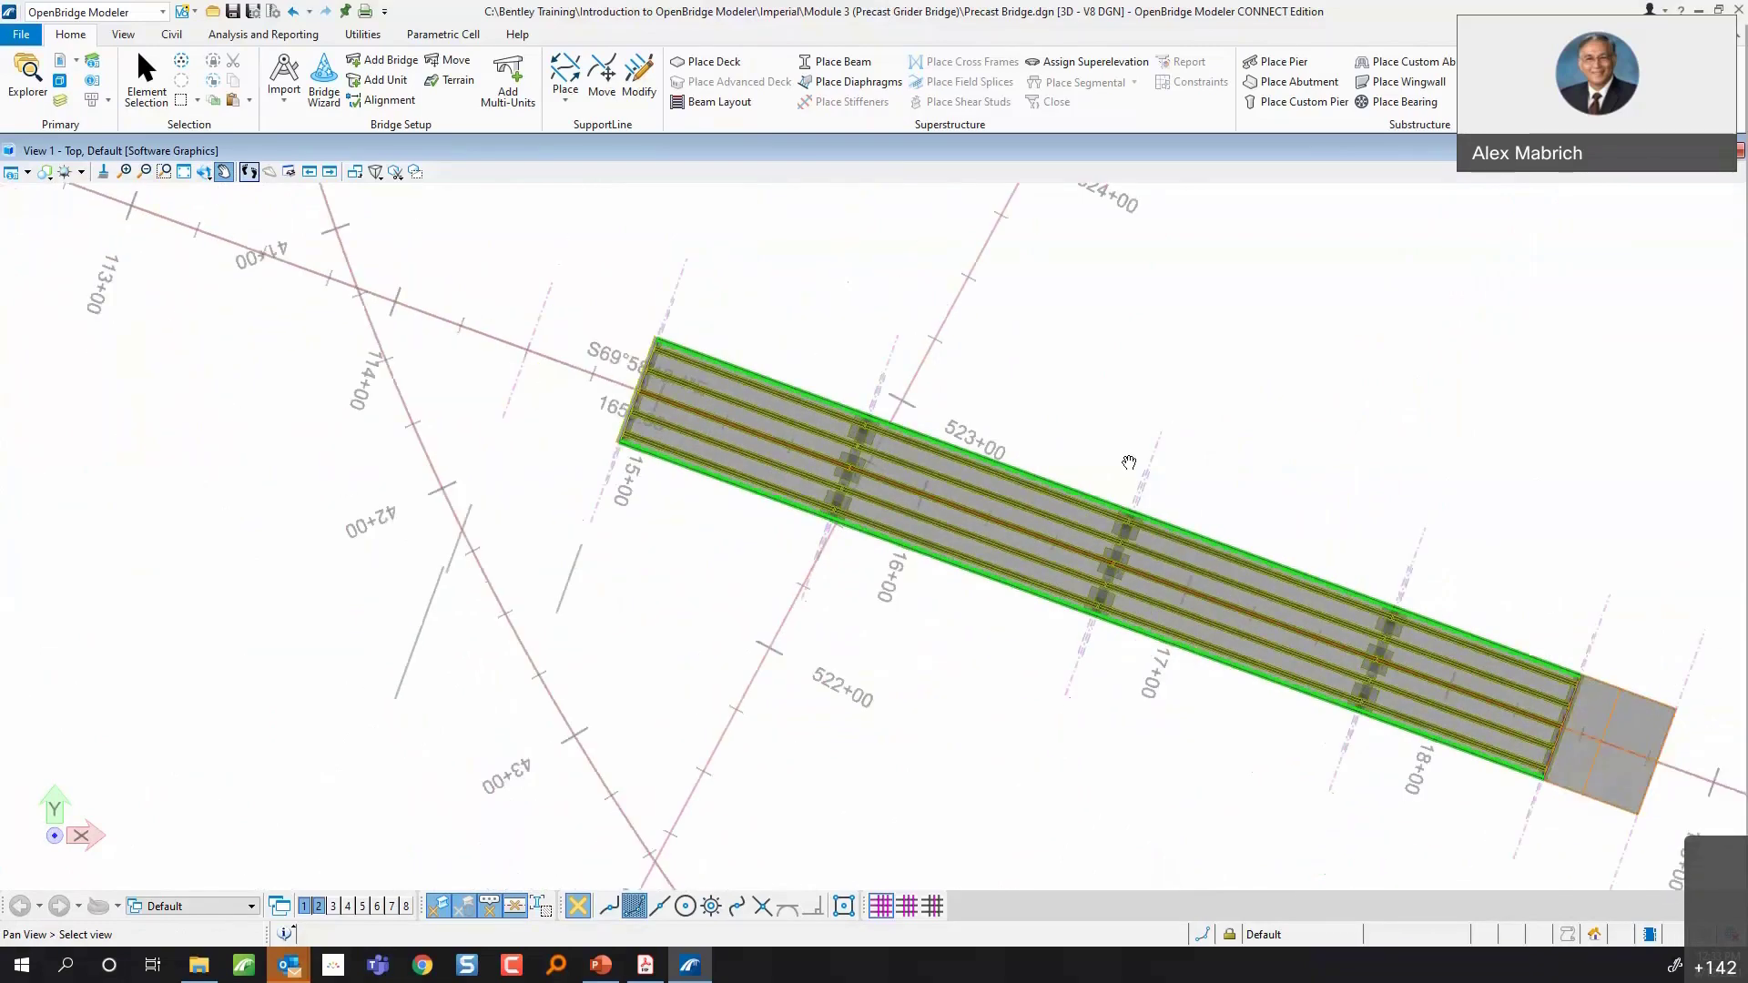
scroll(1552, 608, "up", 1)
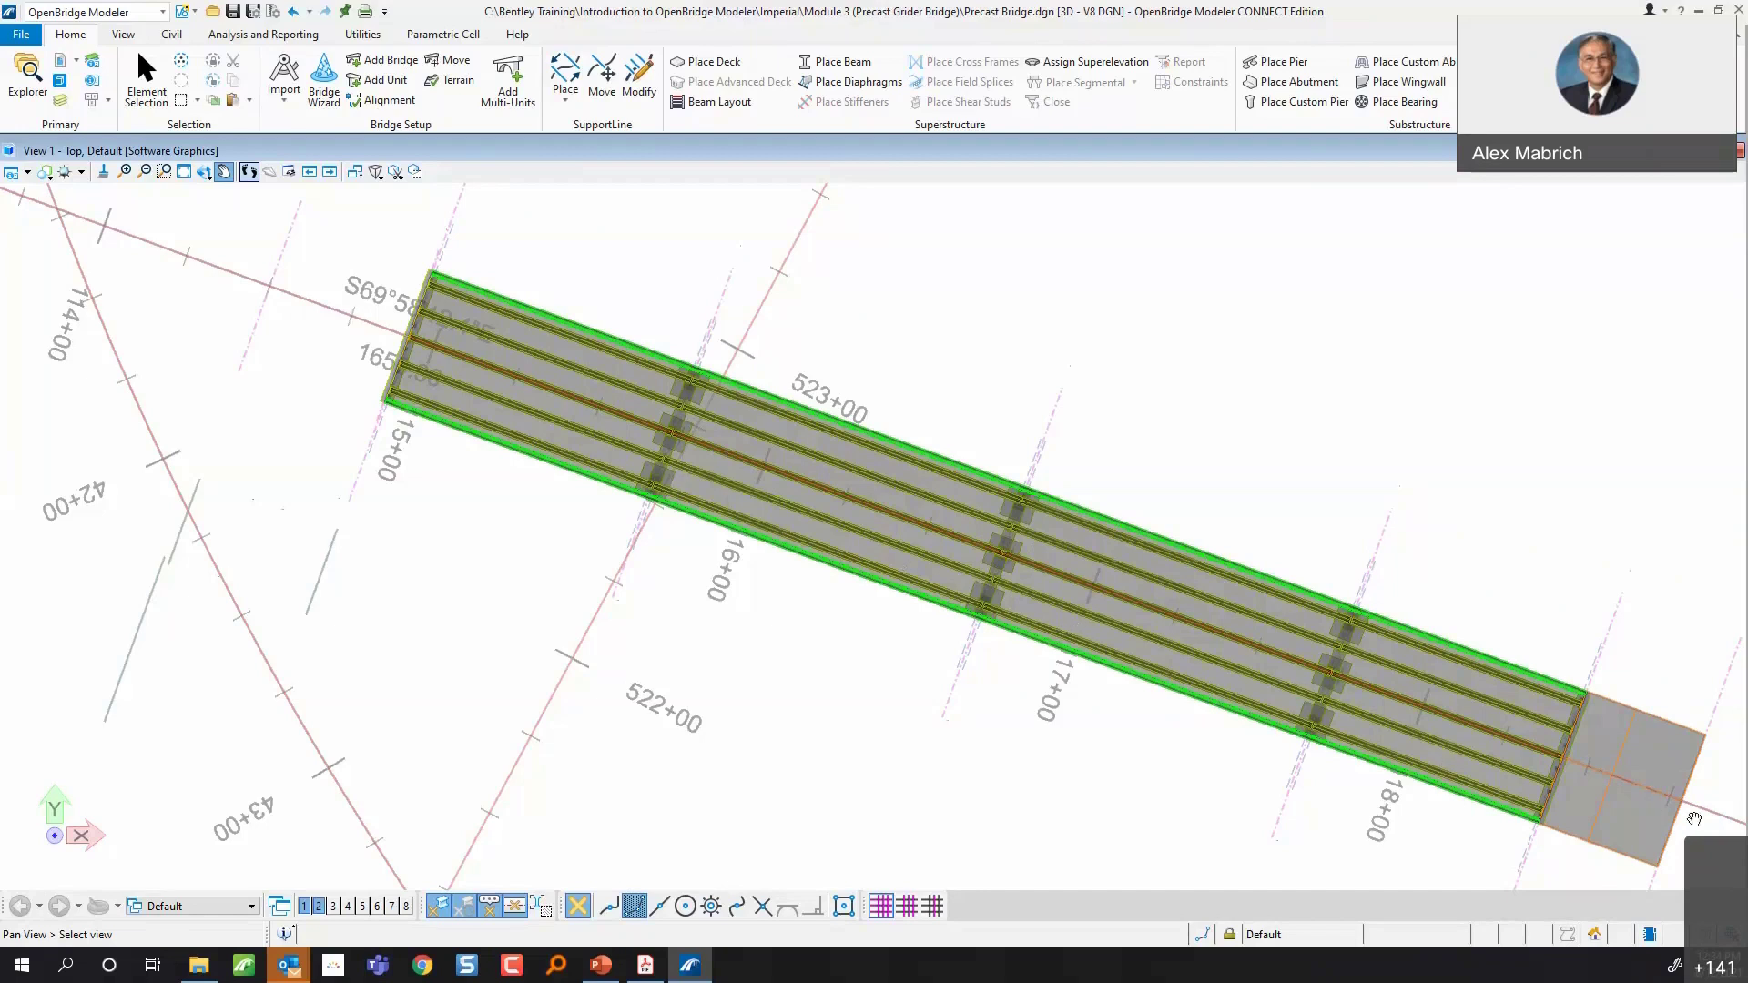
scroll(1604, 807, "up", 5)
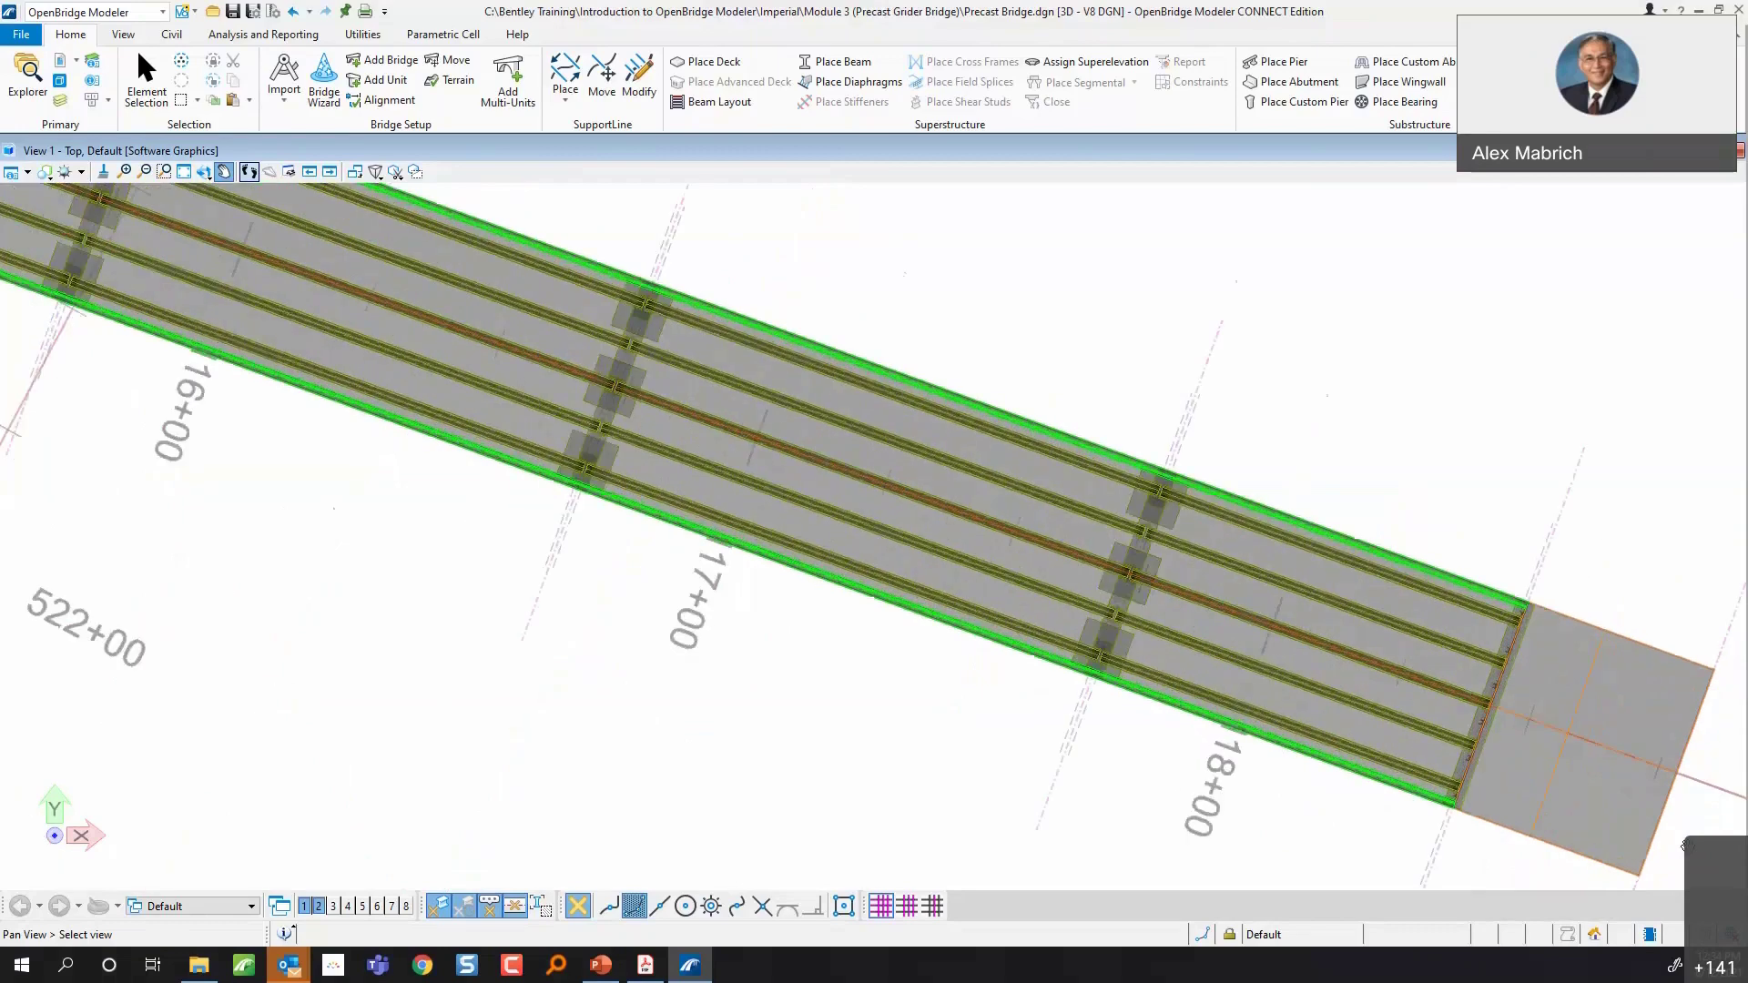
- Rotate the model to a 3D view and examine closely where the approach slab meets the end abutment
left_click(565, 96)
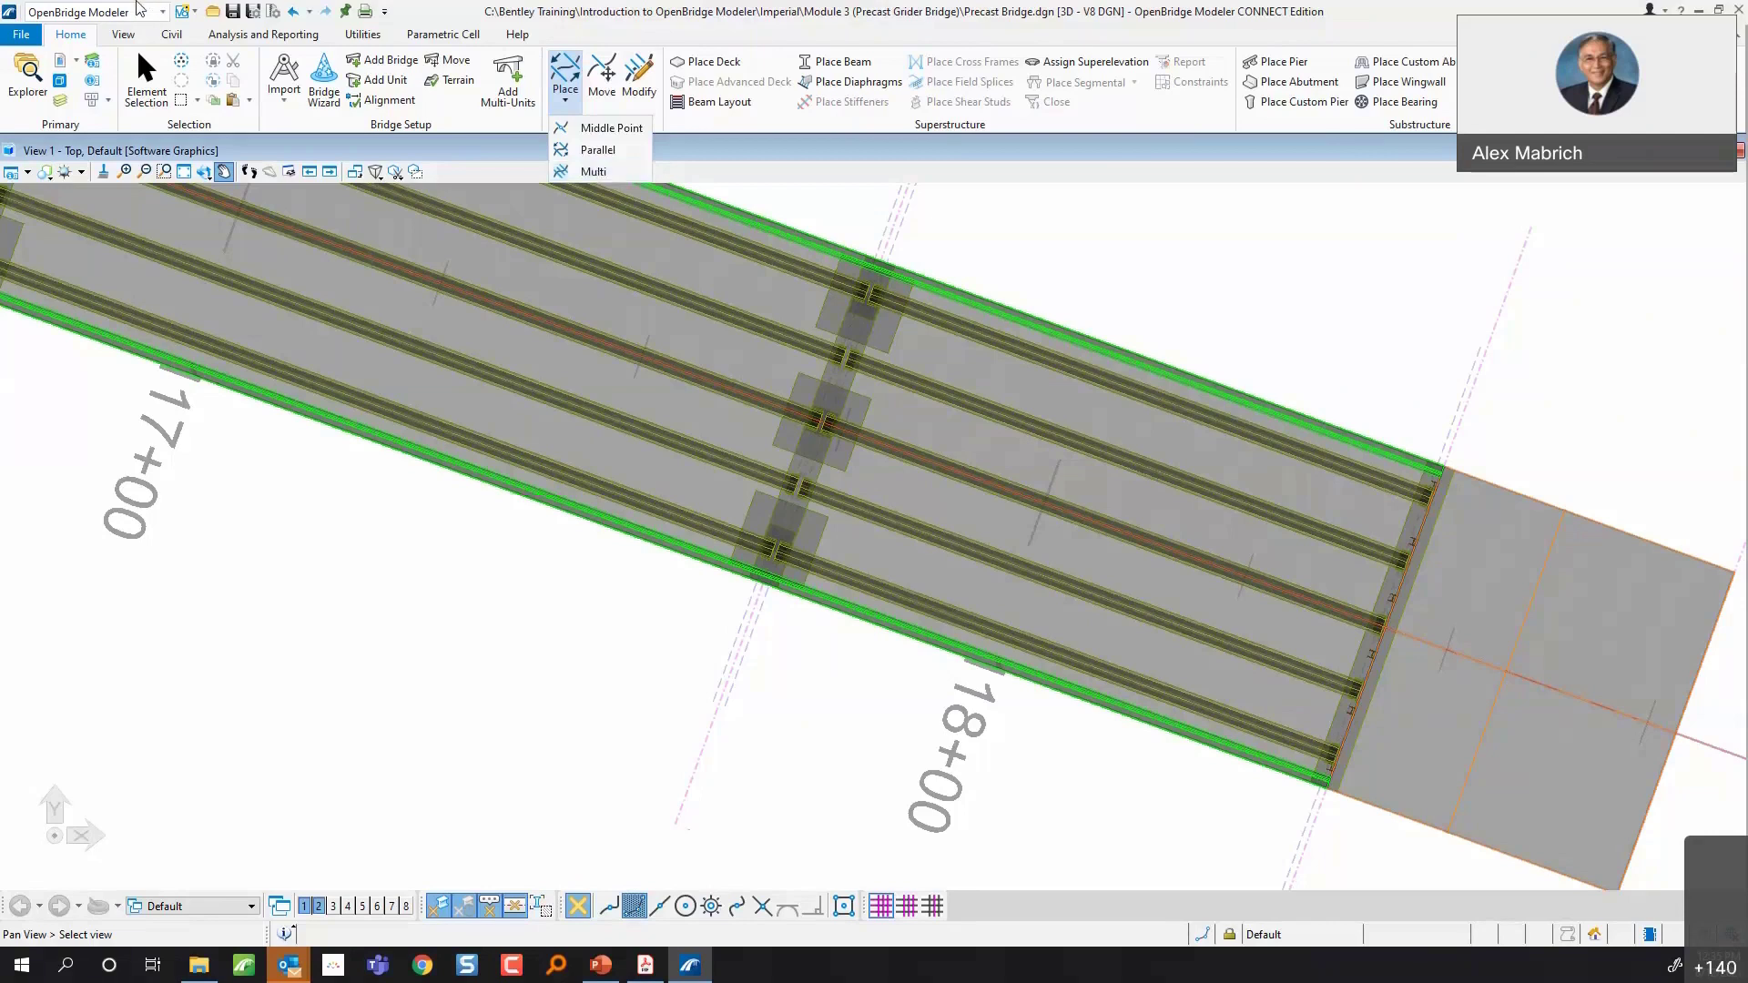
left_click(209, 175)
left_click(205, 173)
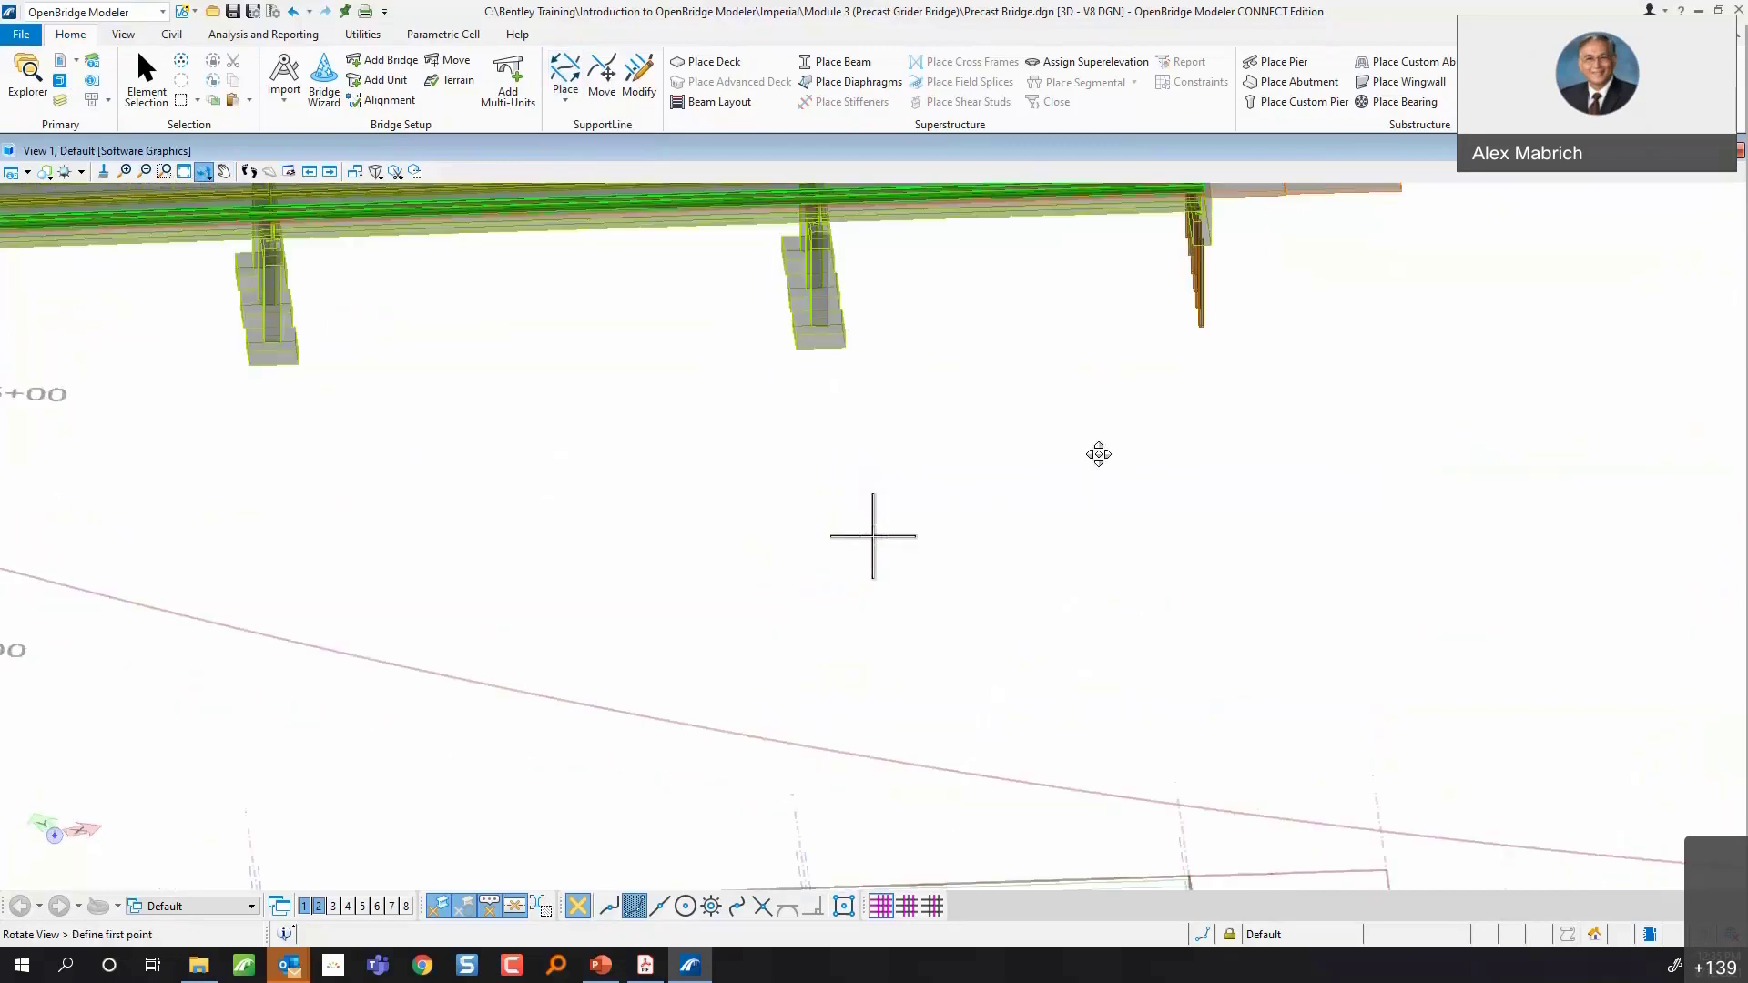
left_click(1105, 442)
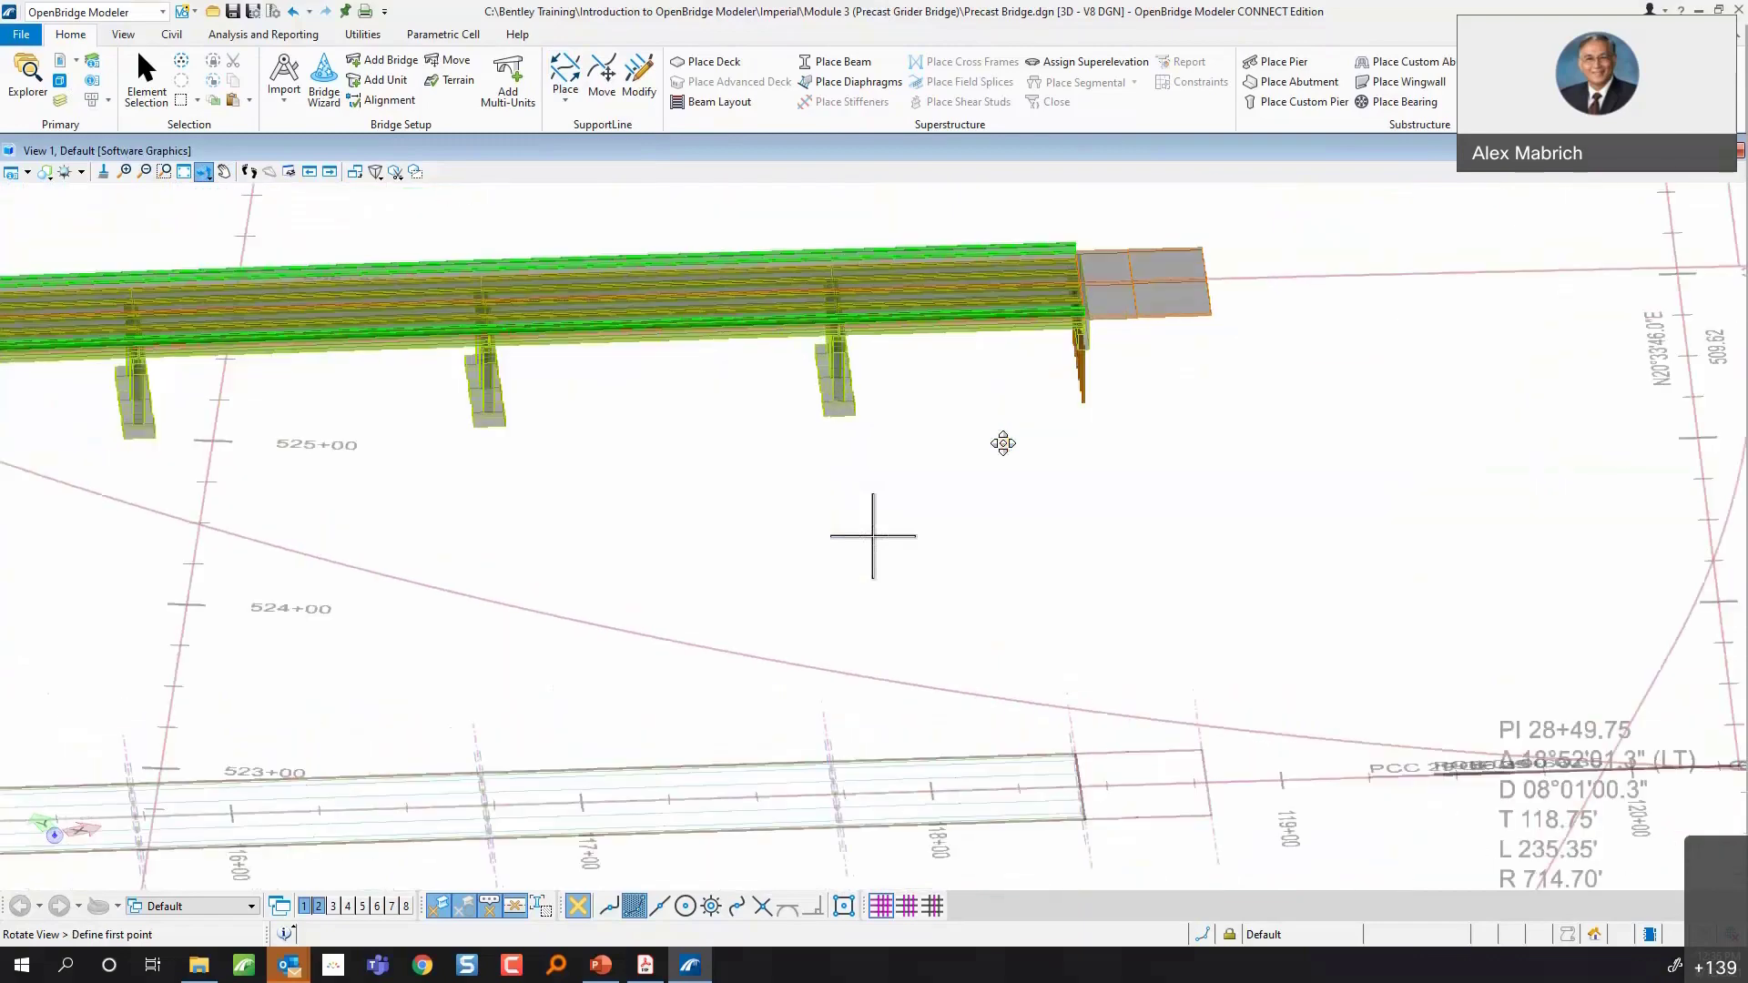
scroll(1003, 444, "up", 1)
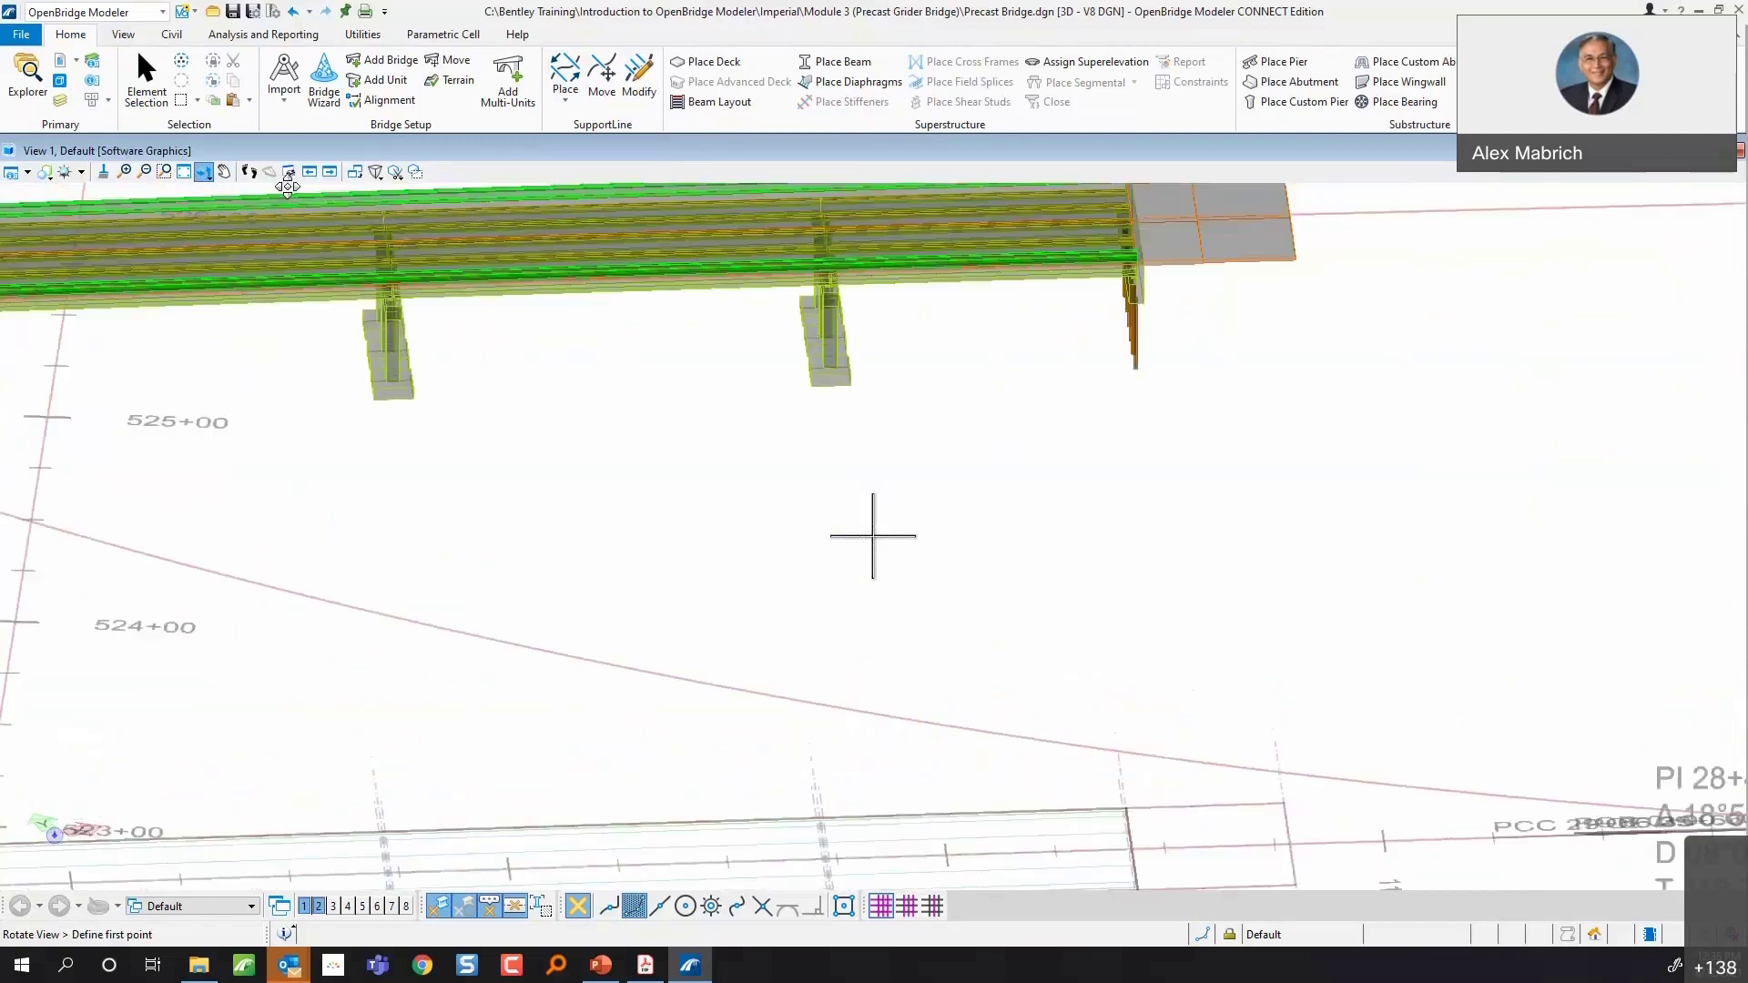
left_click(164, 172)
left_click(928, 206)
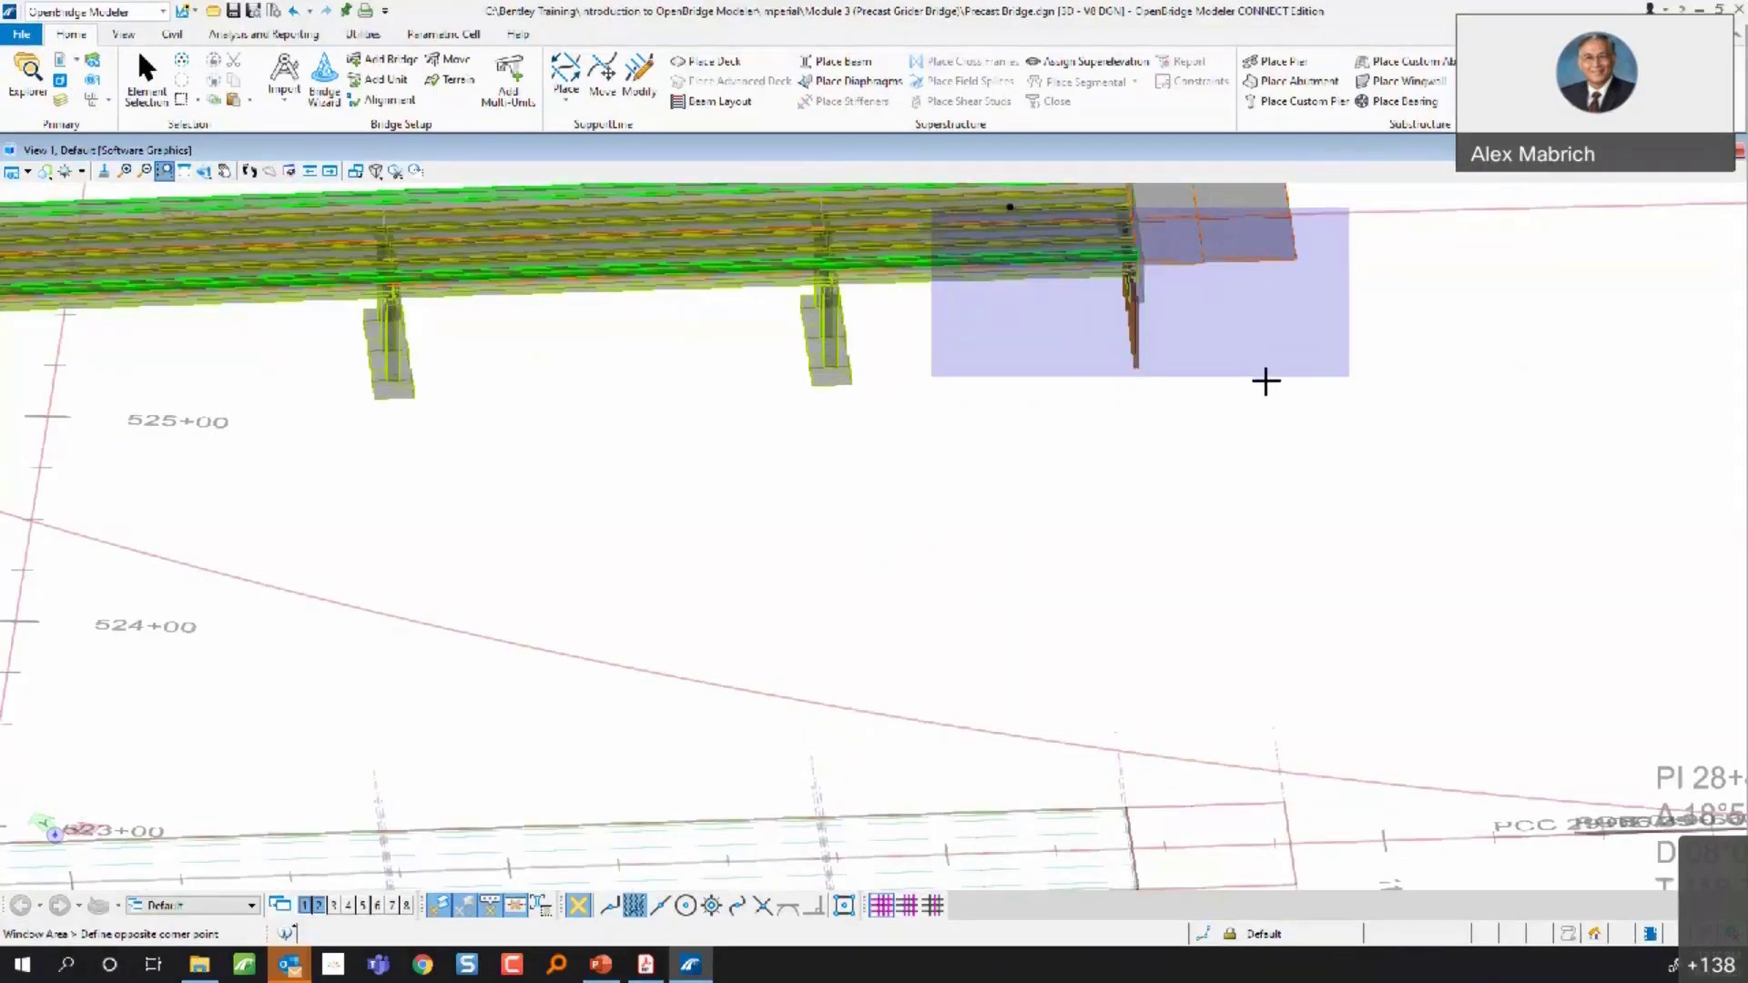
left_click(1265, 378)
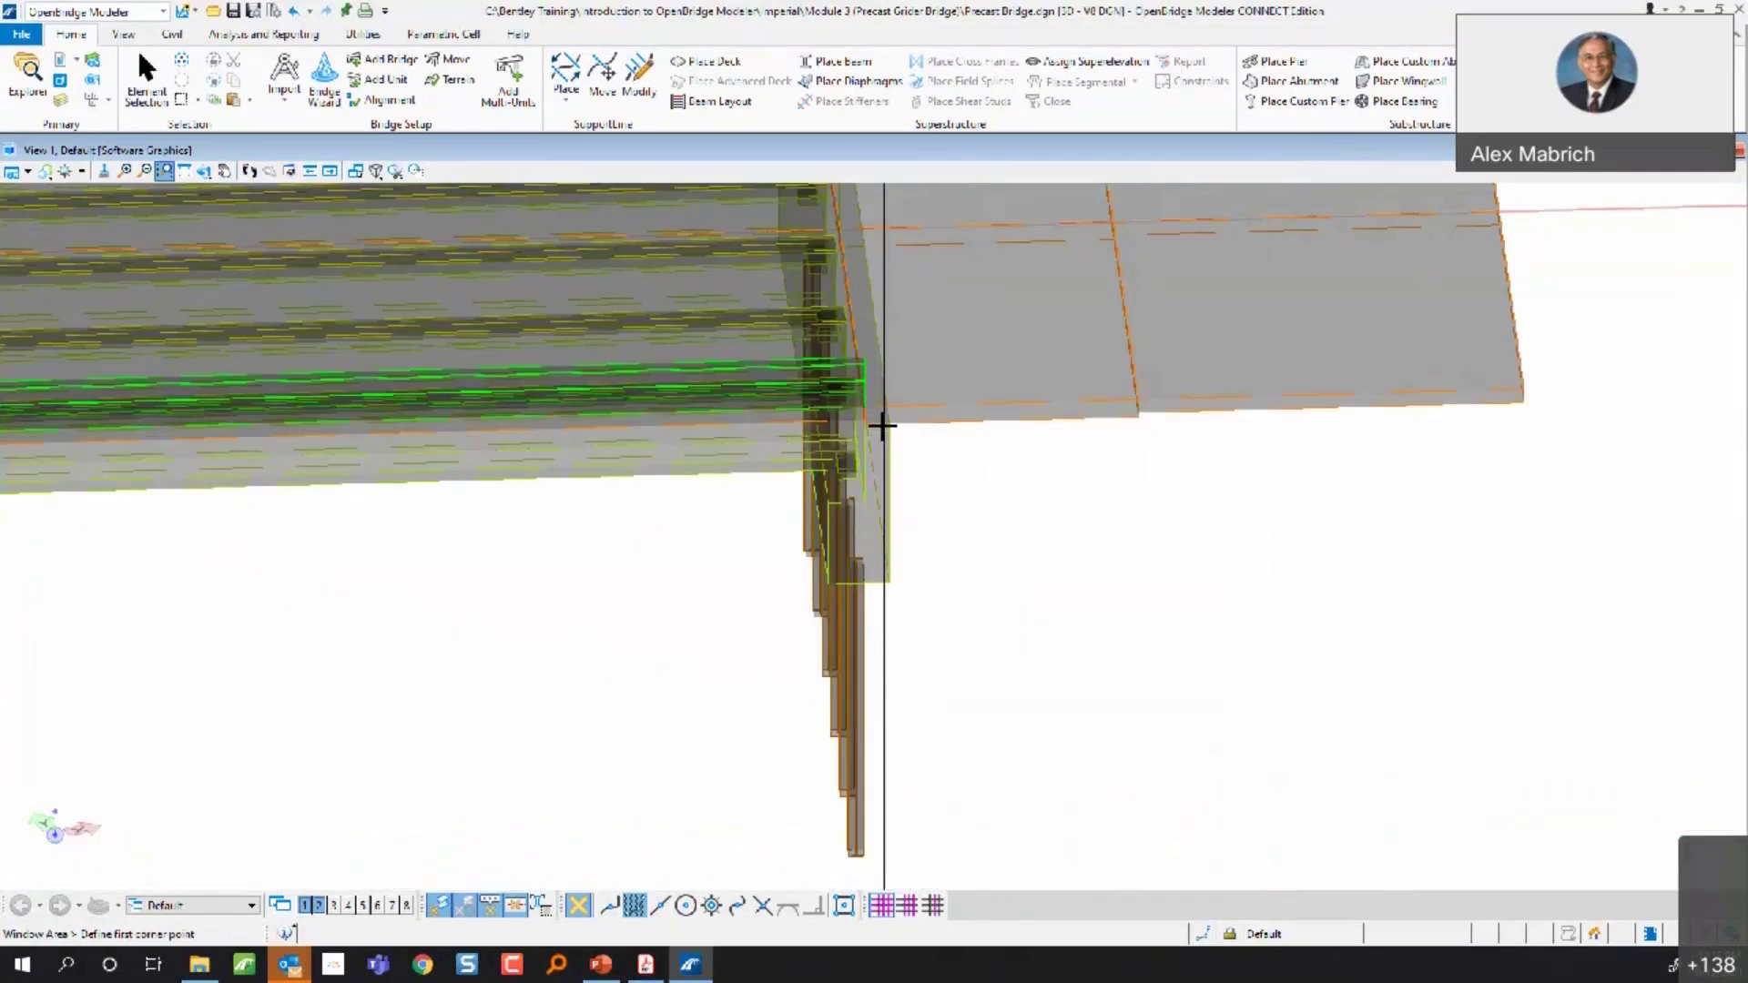
- Set the backwall vertical offset of the end abutment, Abutment2, to -3 feet and check its backwall beneath the approach slab
left_click(146, 80)
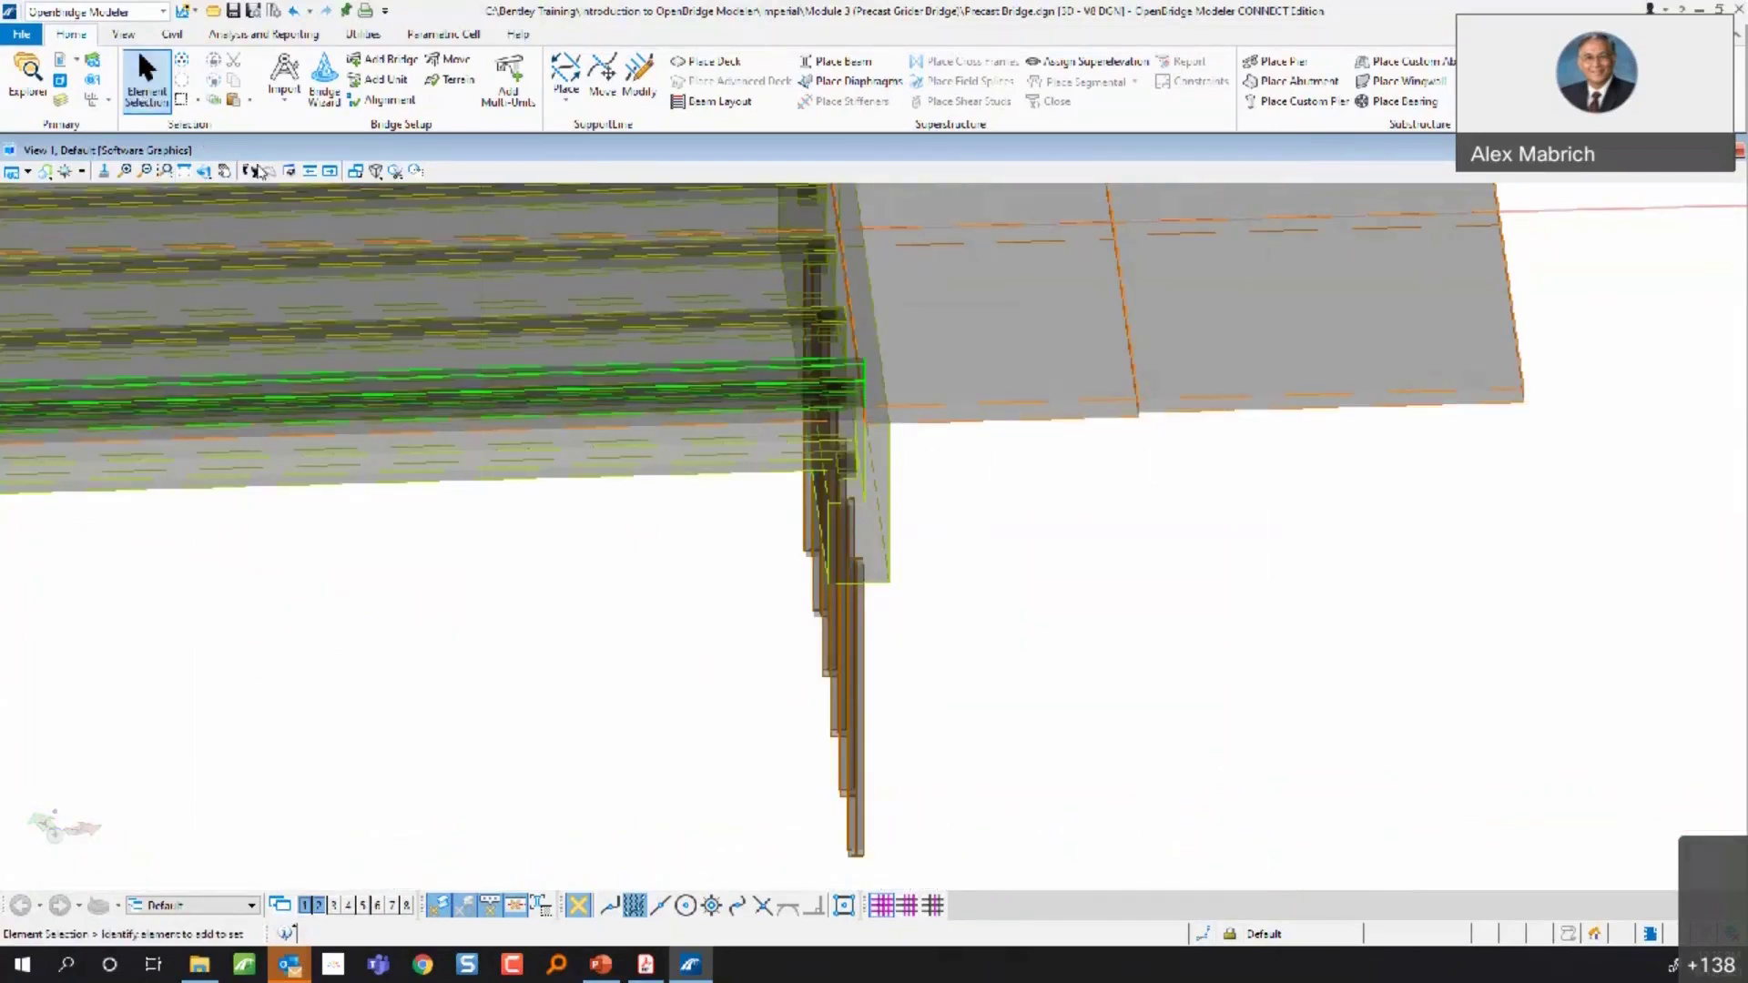
left_click(888, 502)
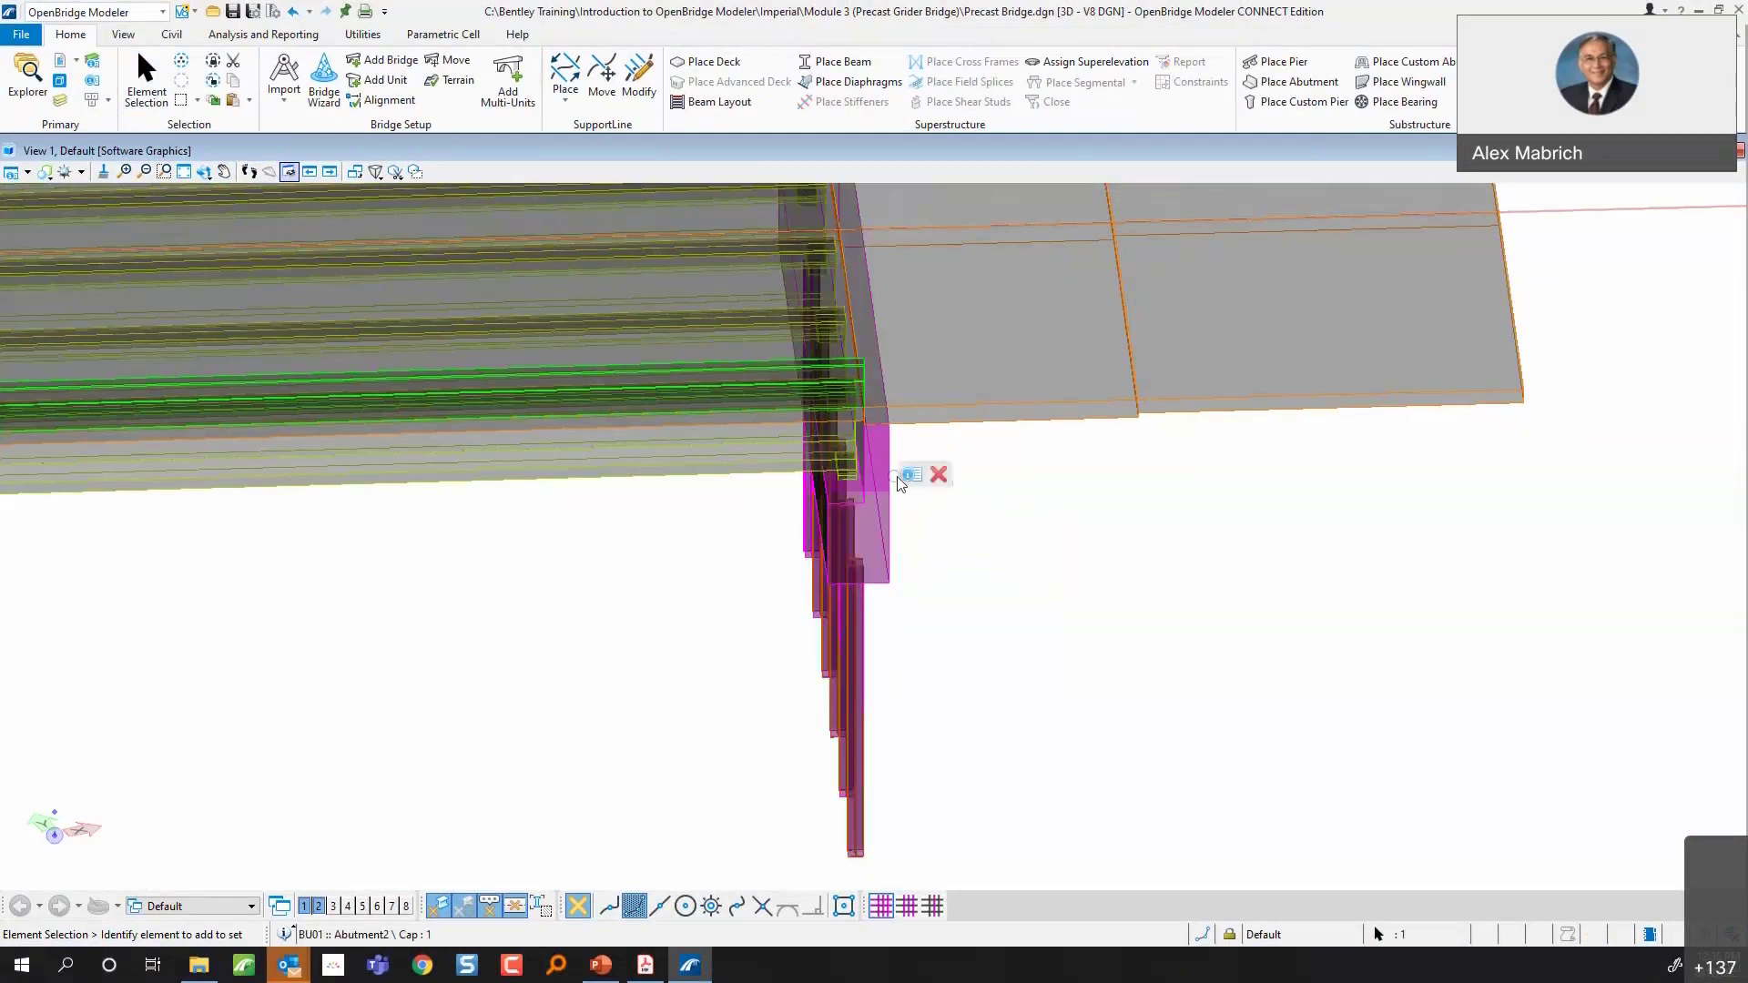
mouse_move(911, 475)
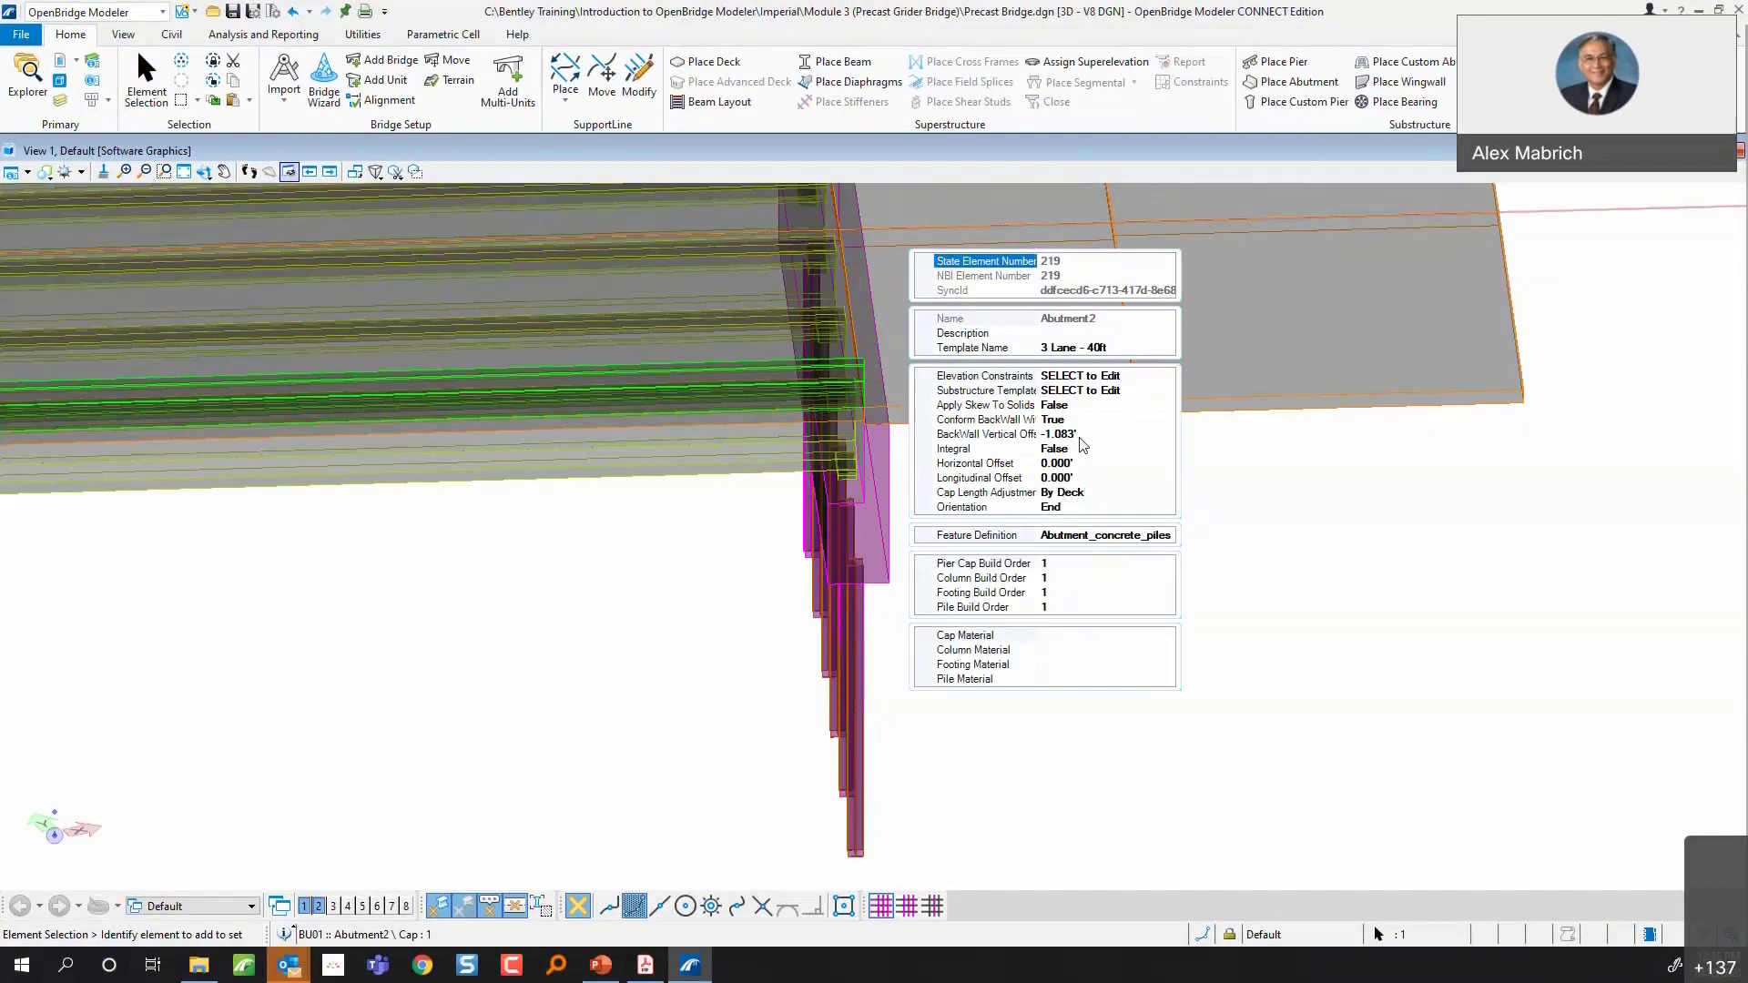
left_click(979, 435)
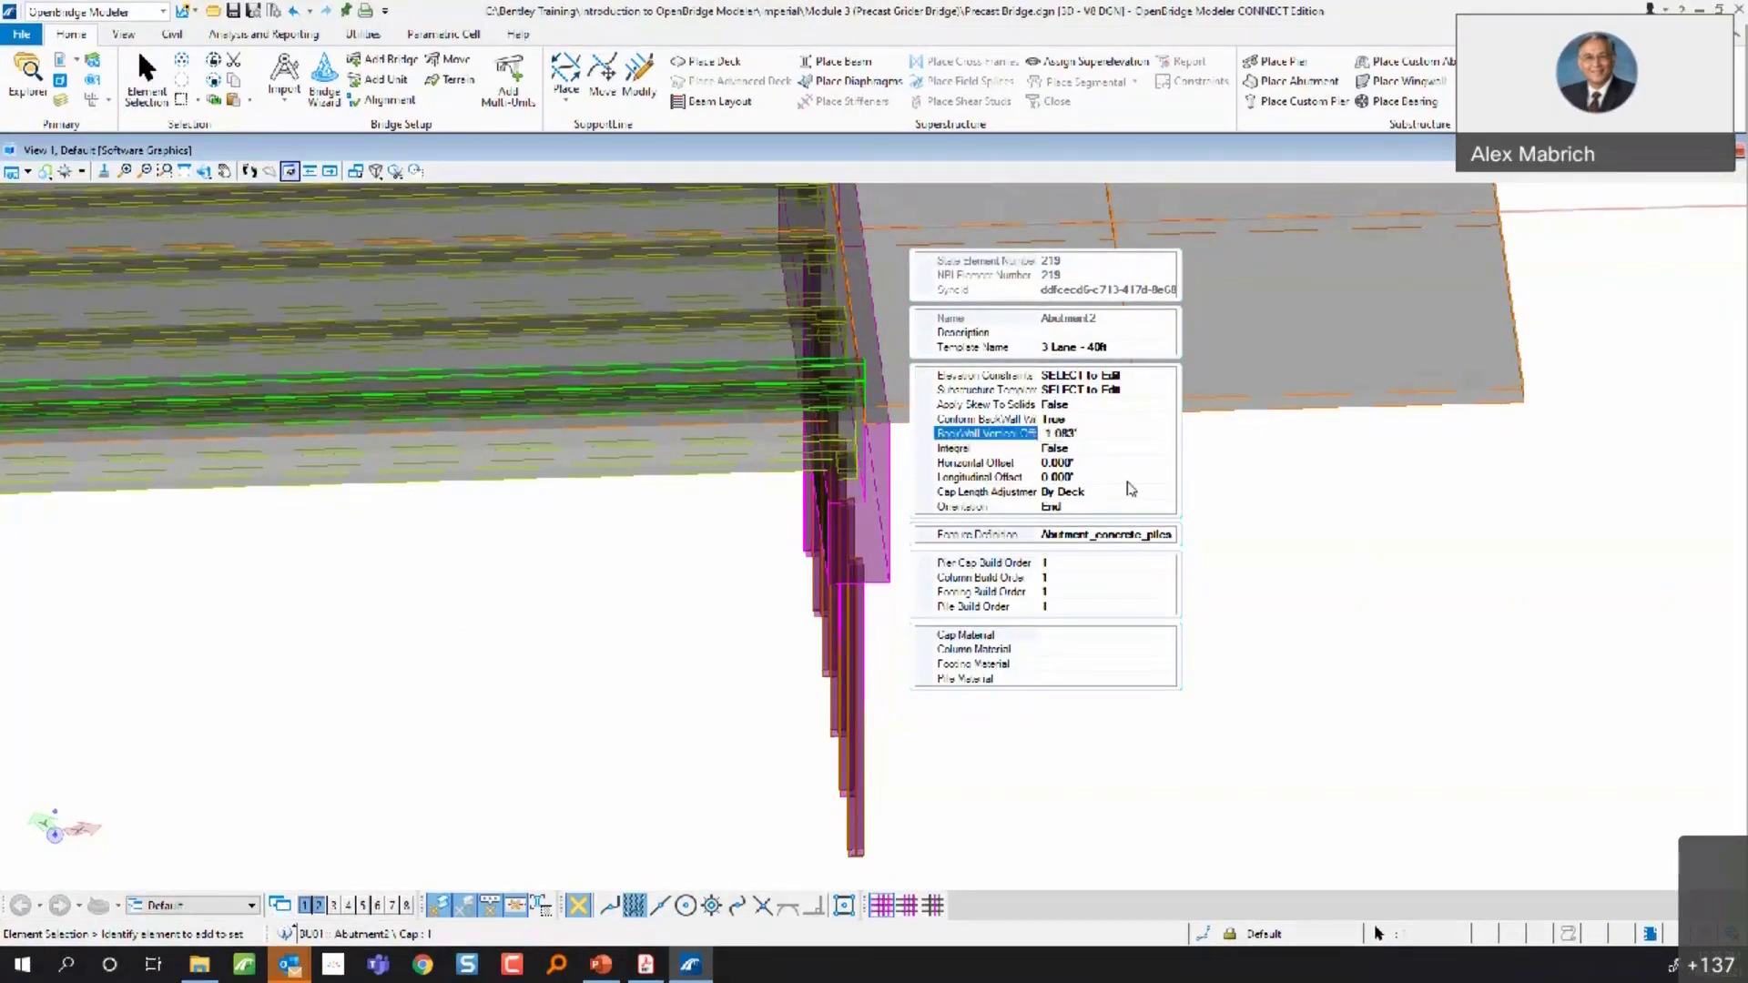
left_click(1074, 419)
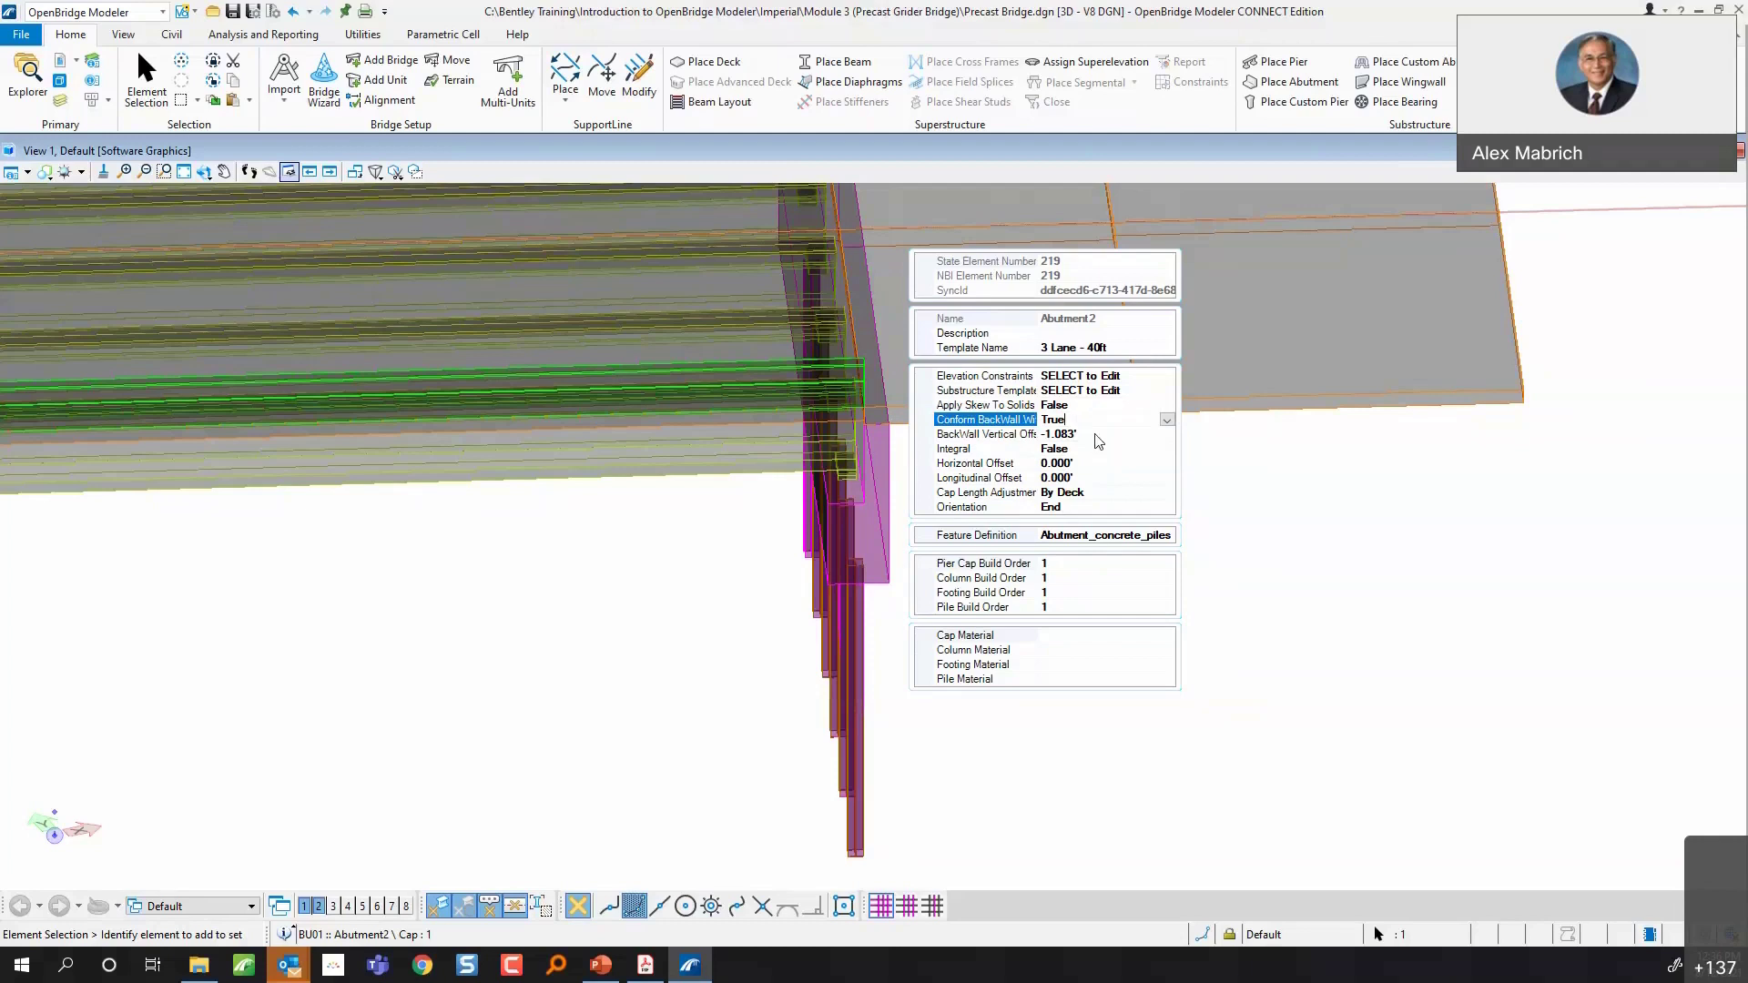
left_click(1096, 434)
double_click(1096, 434)
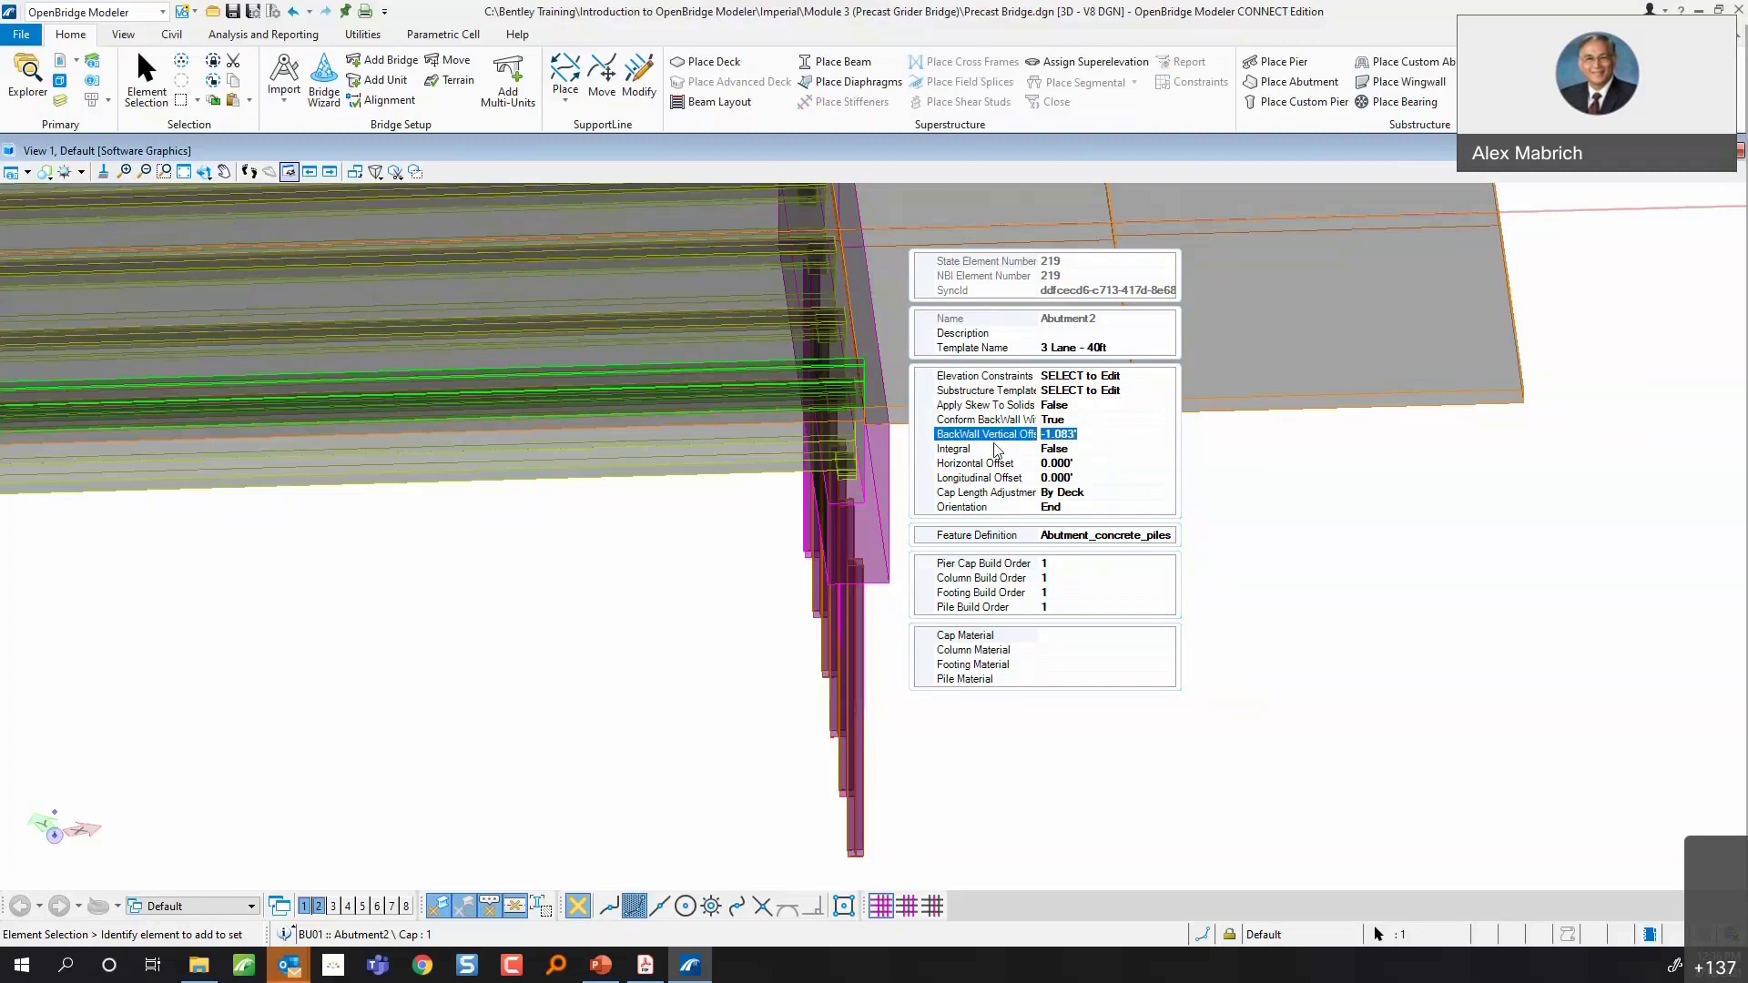
type("-3")
key("Return")
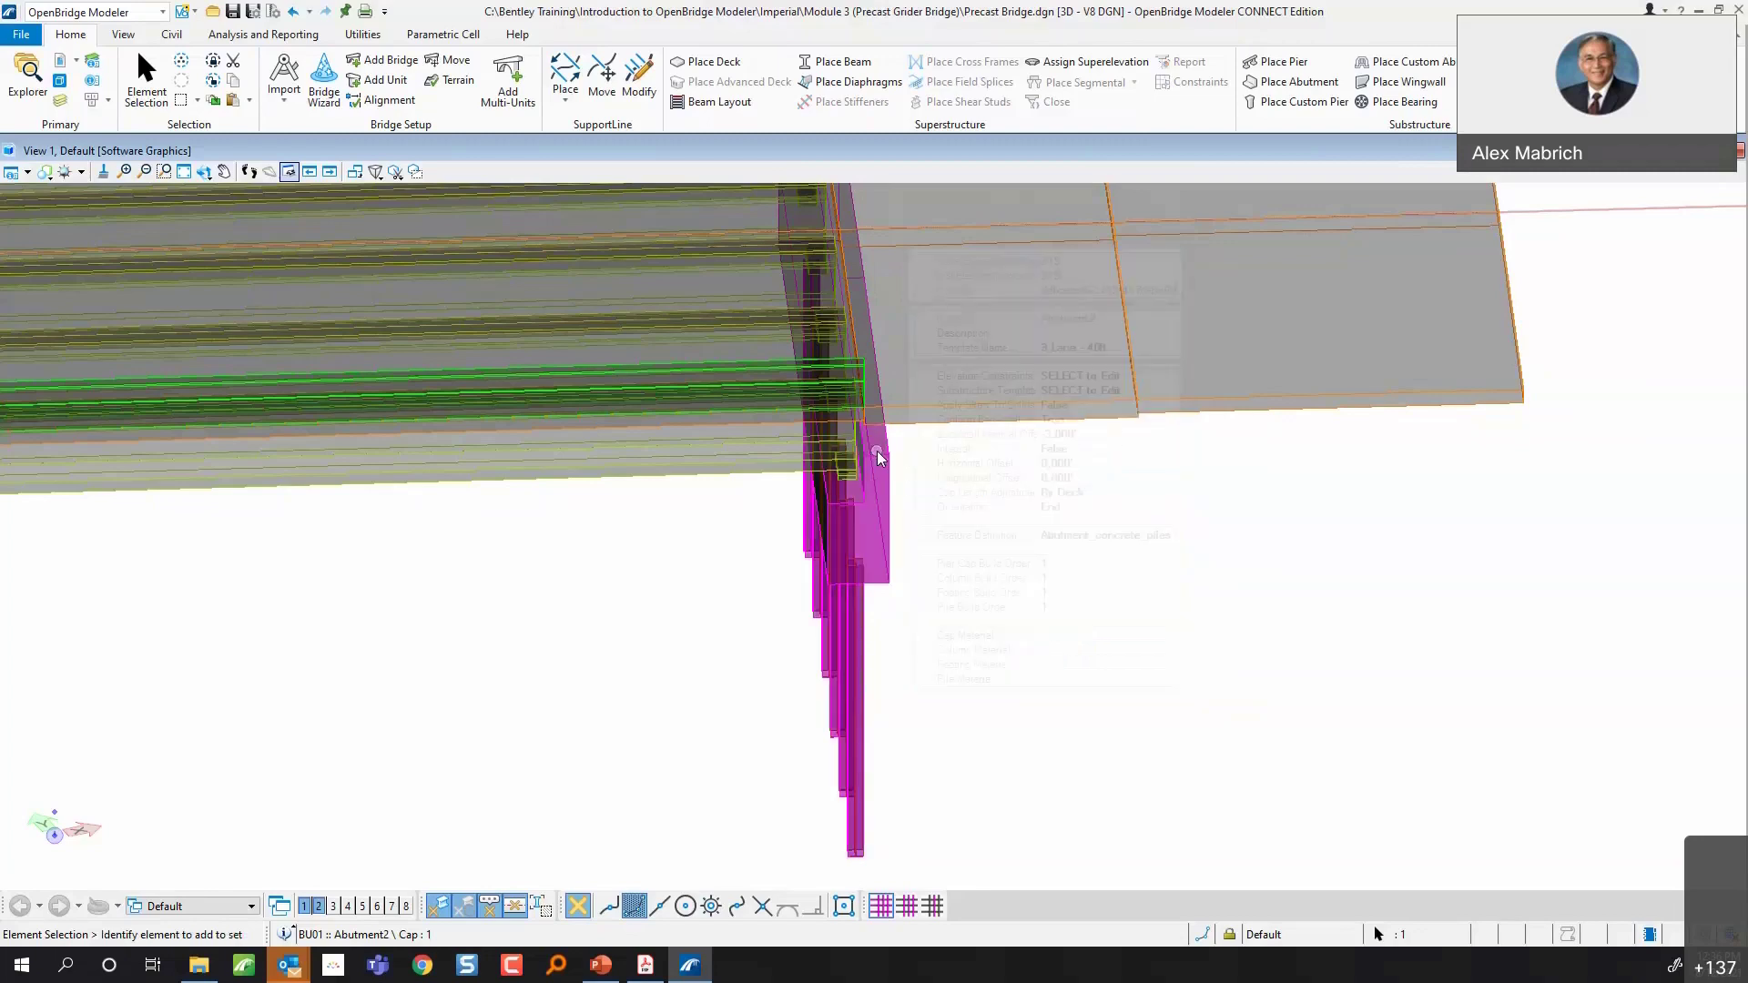
scroll(879, 469, "up", 3)
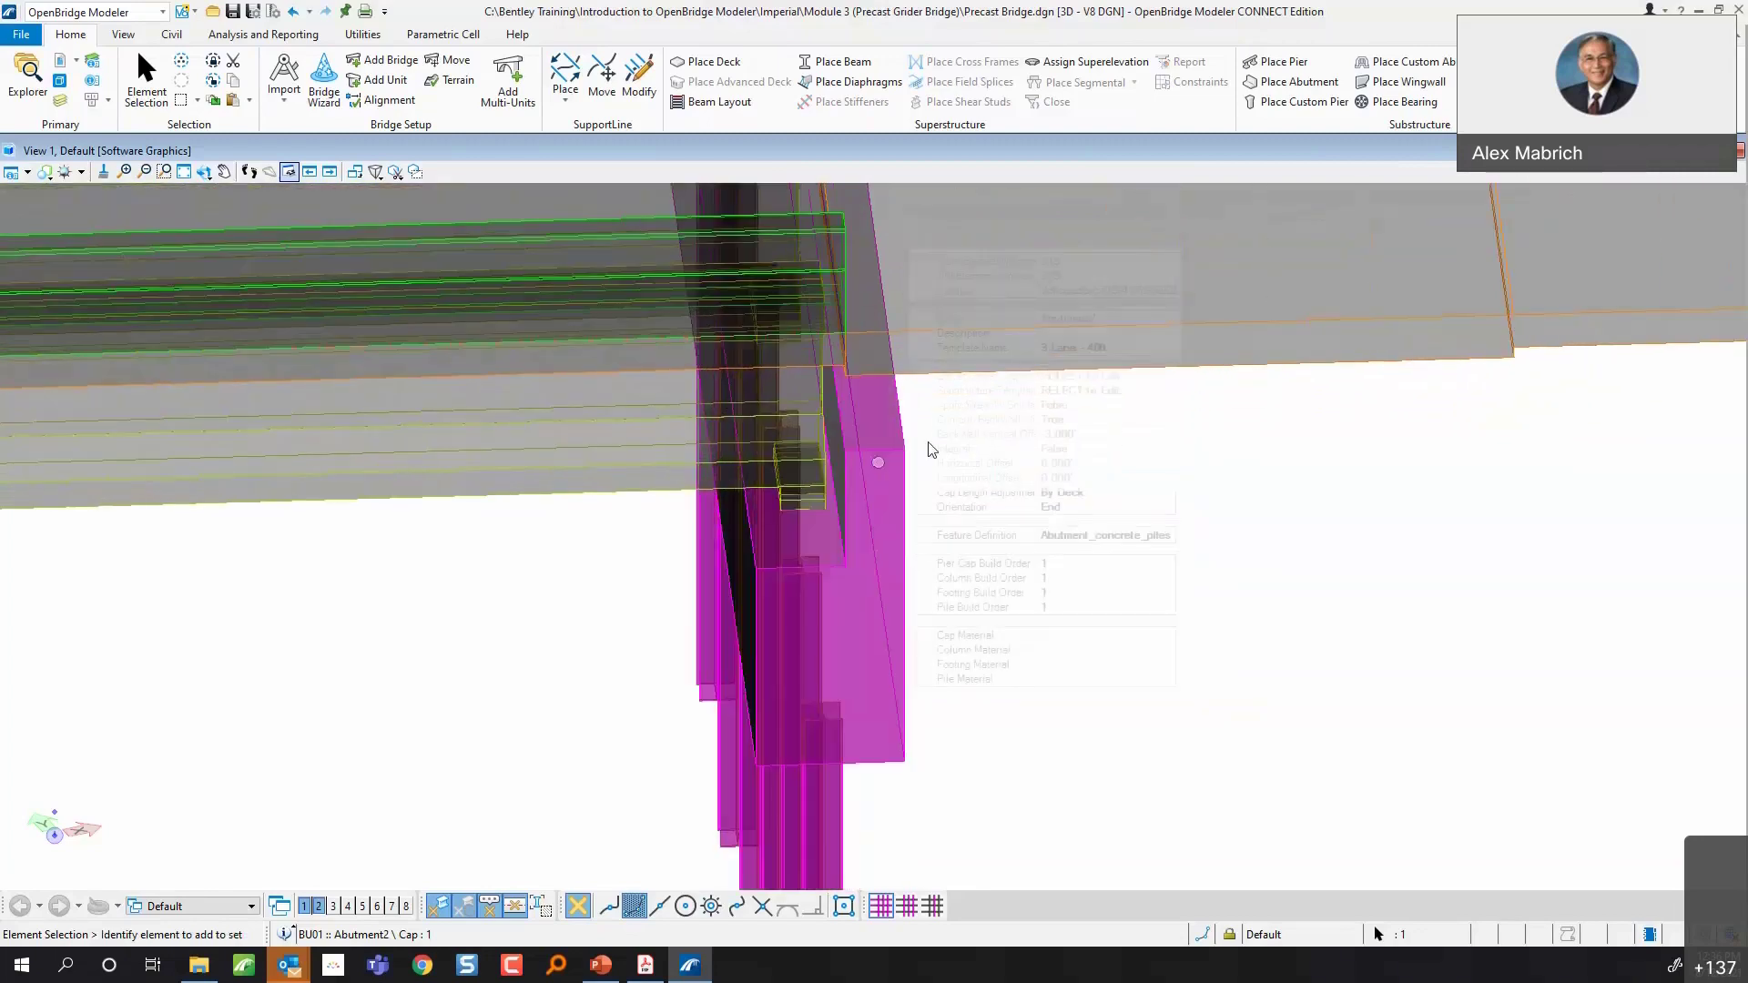
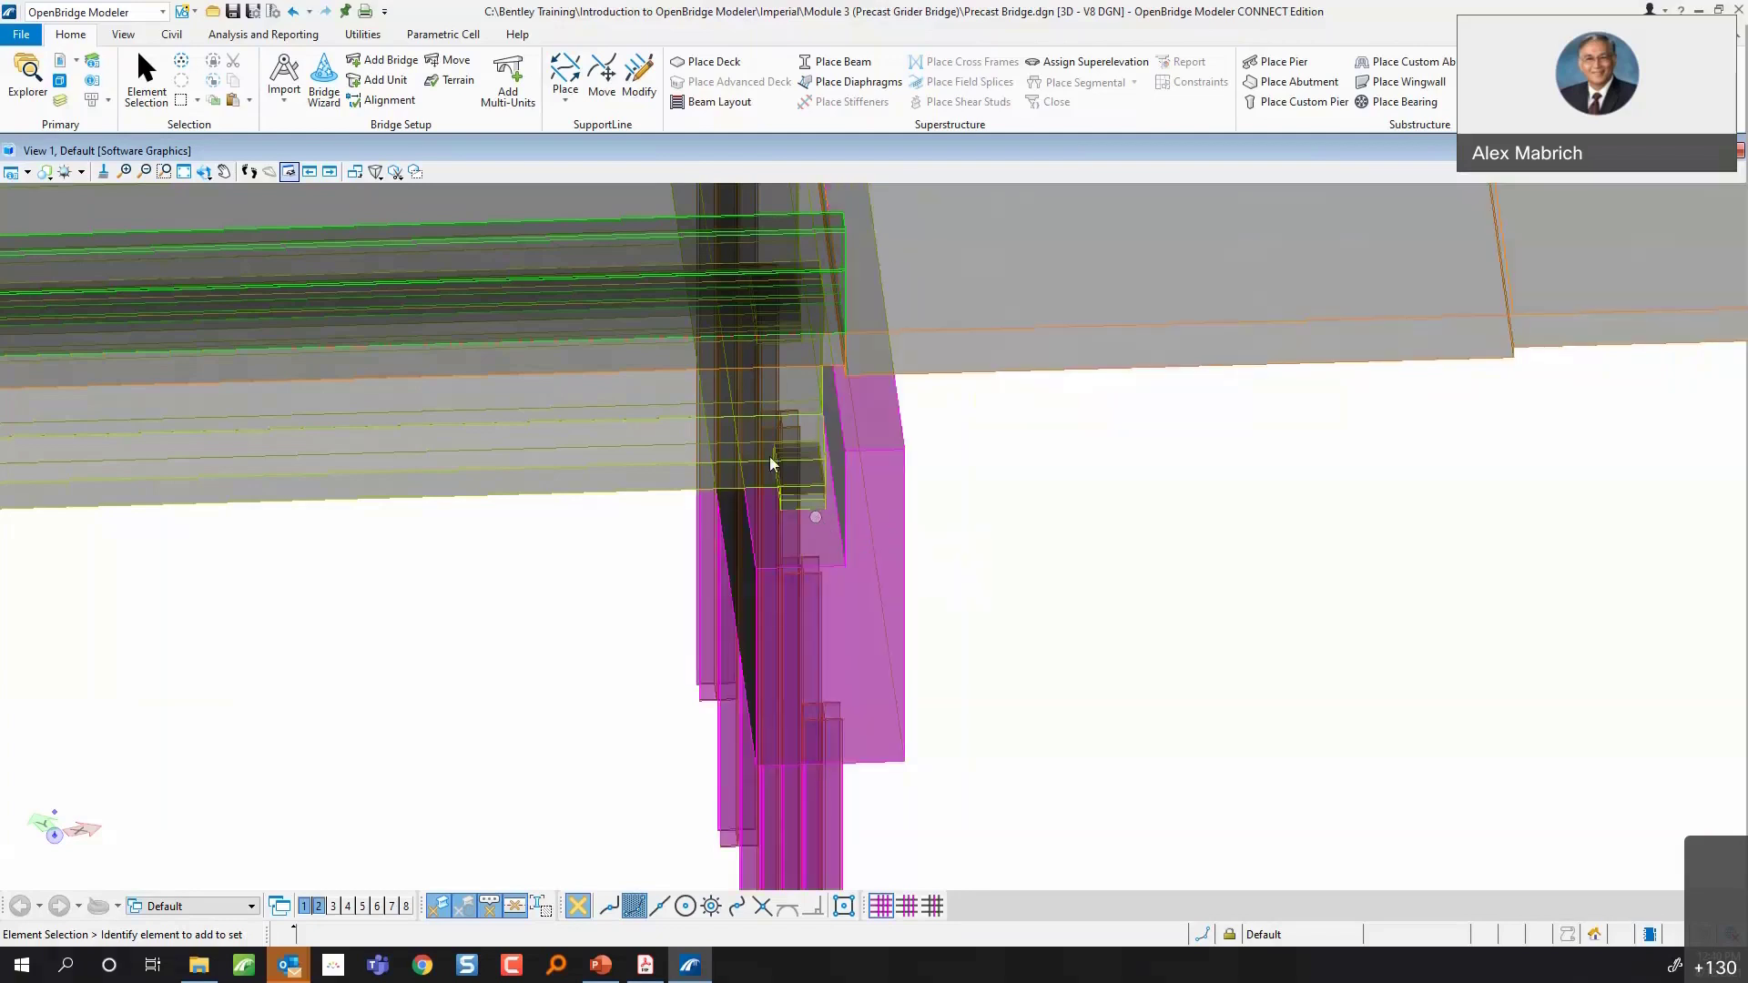
- Switch to the Modeling workflow and look through the available solid feature tools
left_click(116, 13)
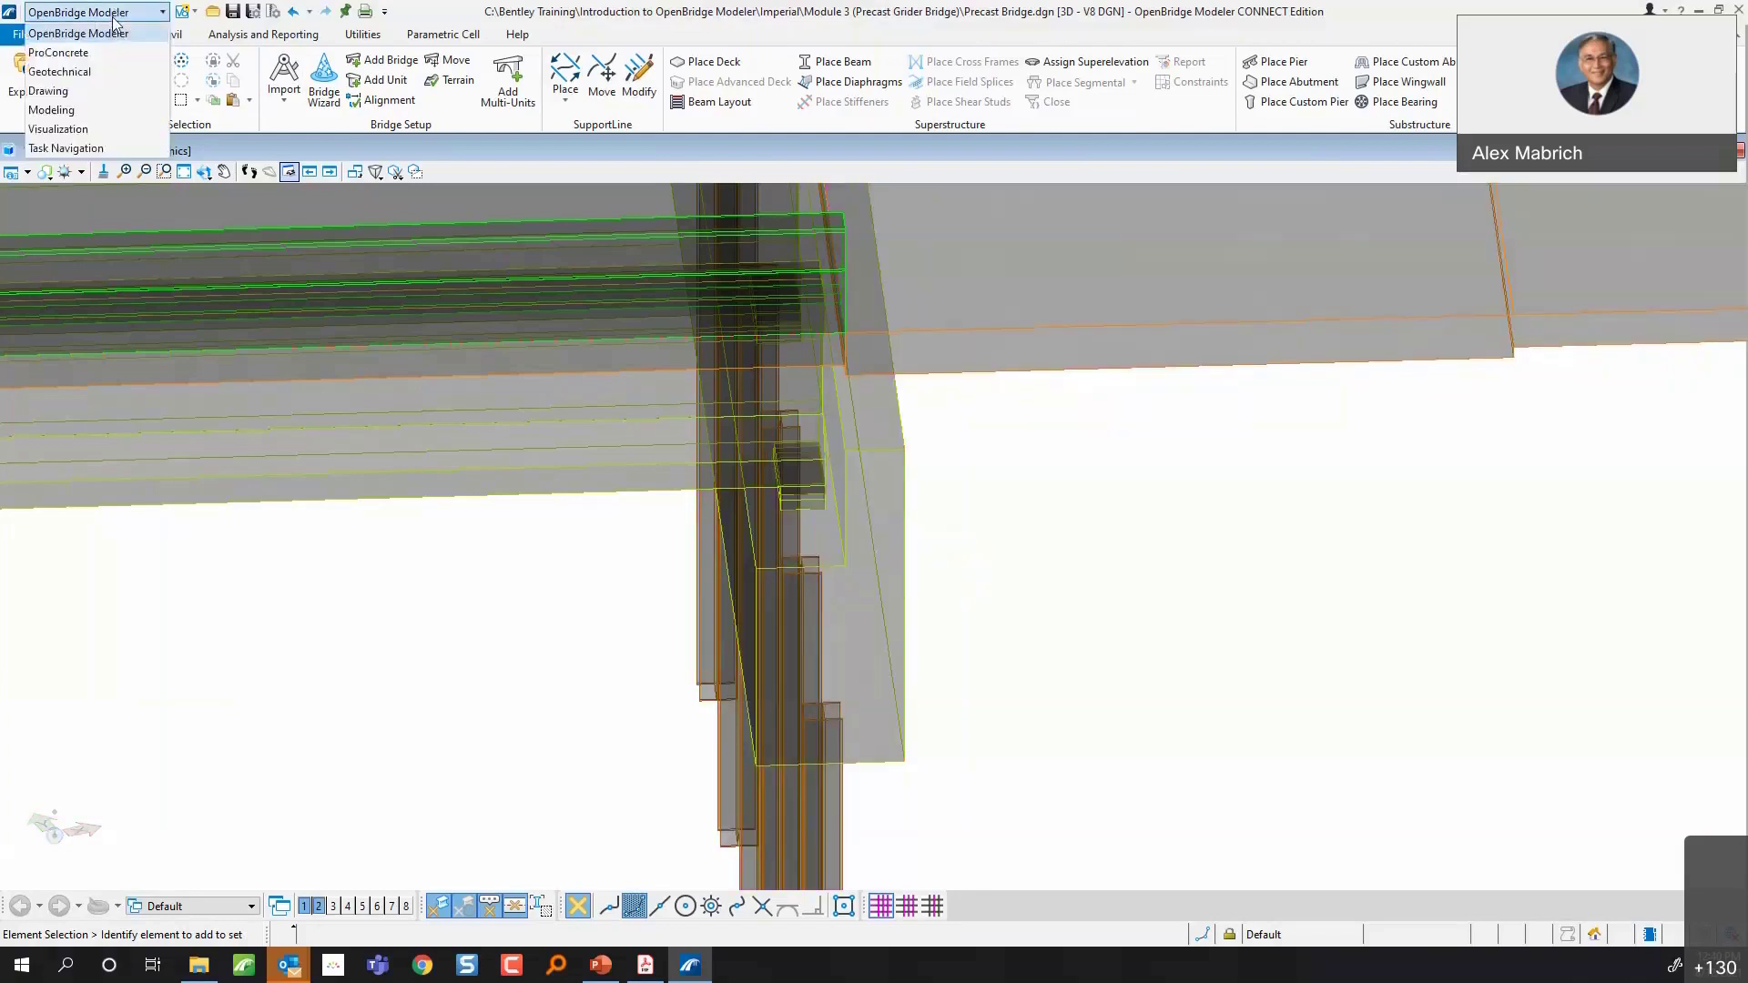
left_click(66, 111)
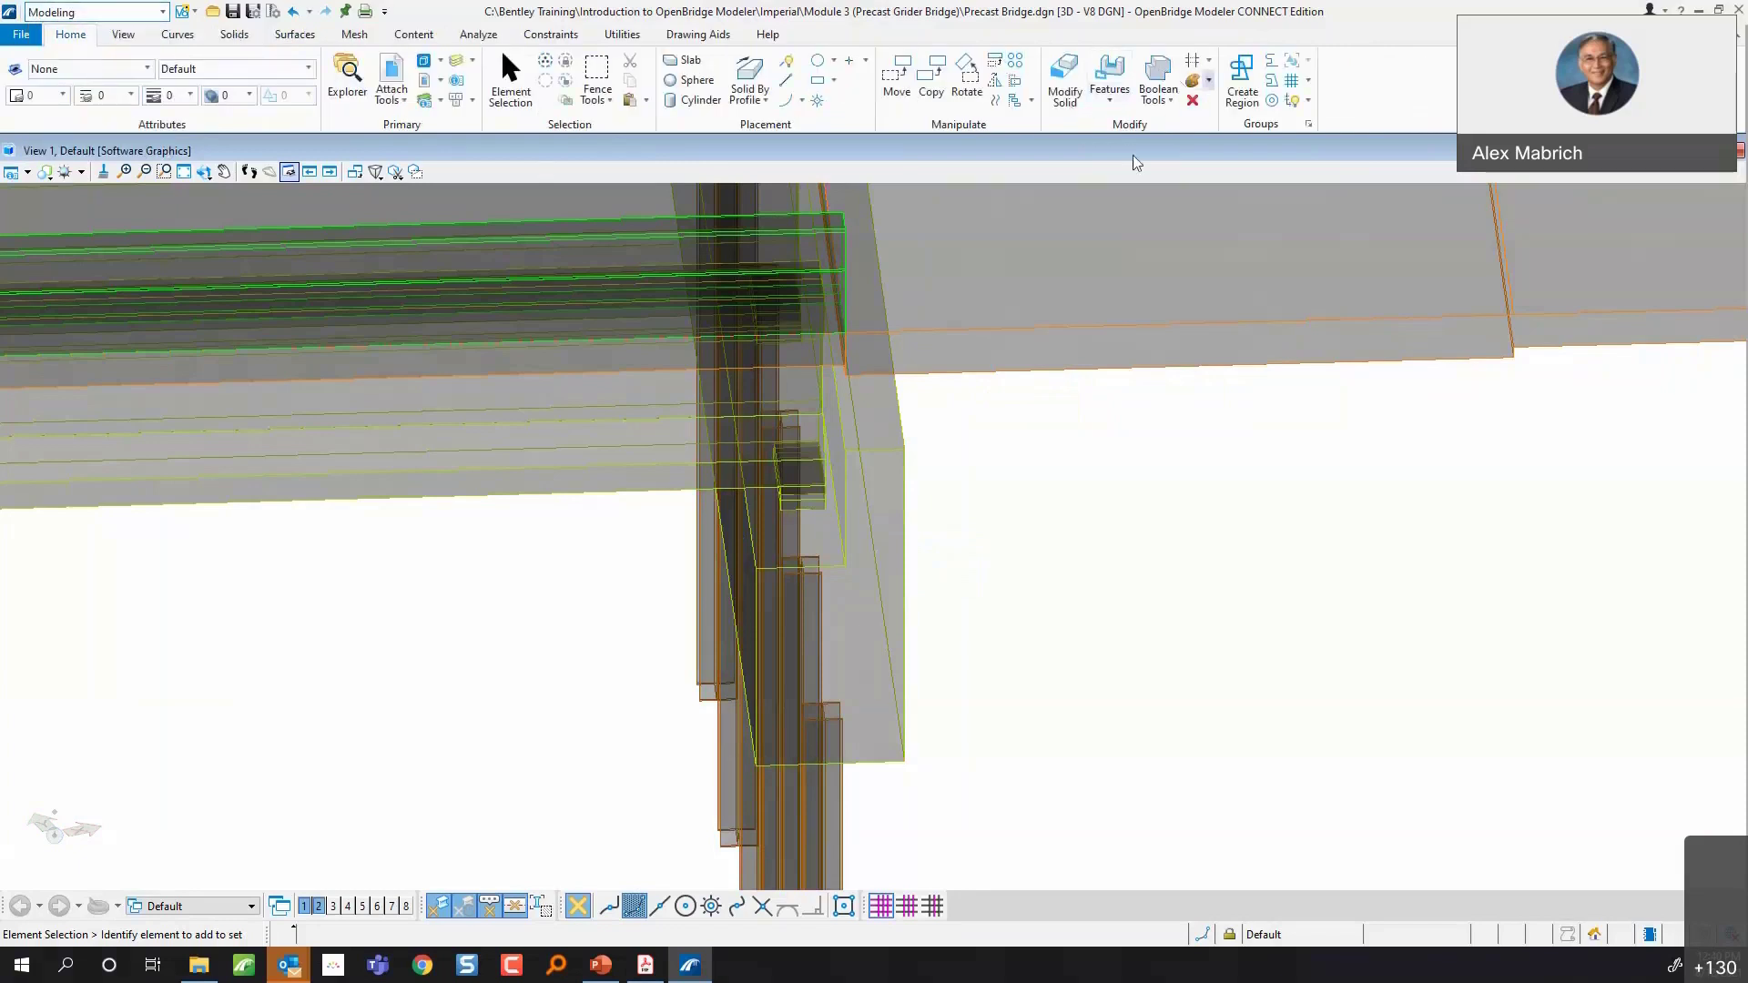
left_click(1099, 99)
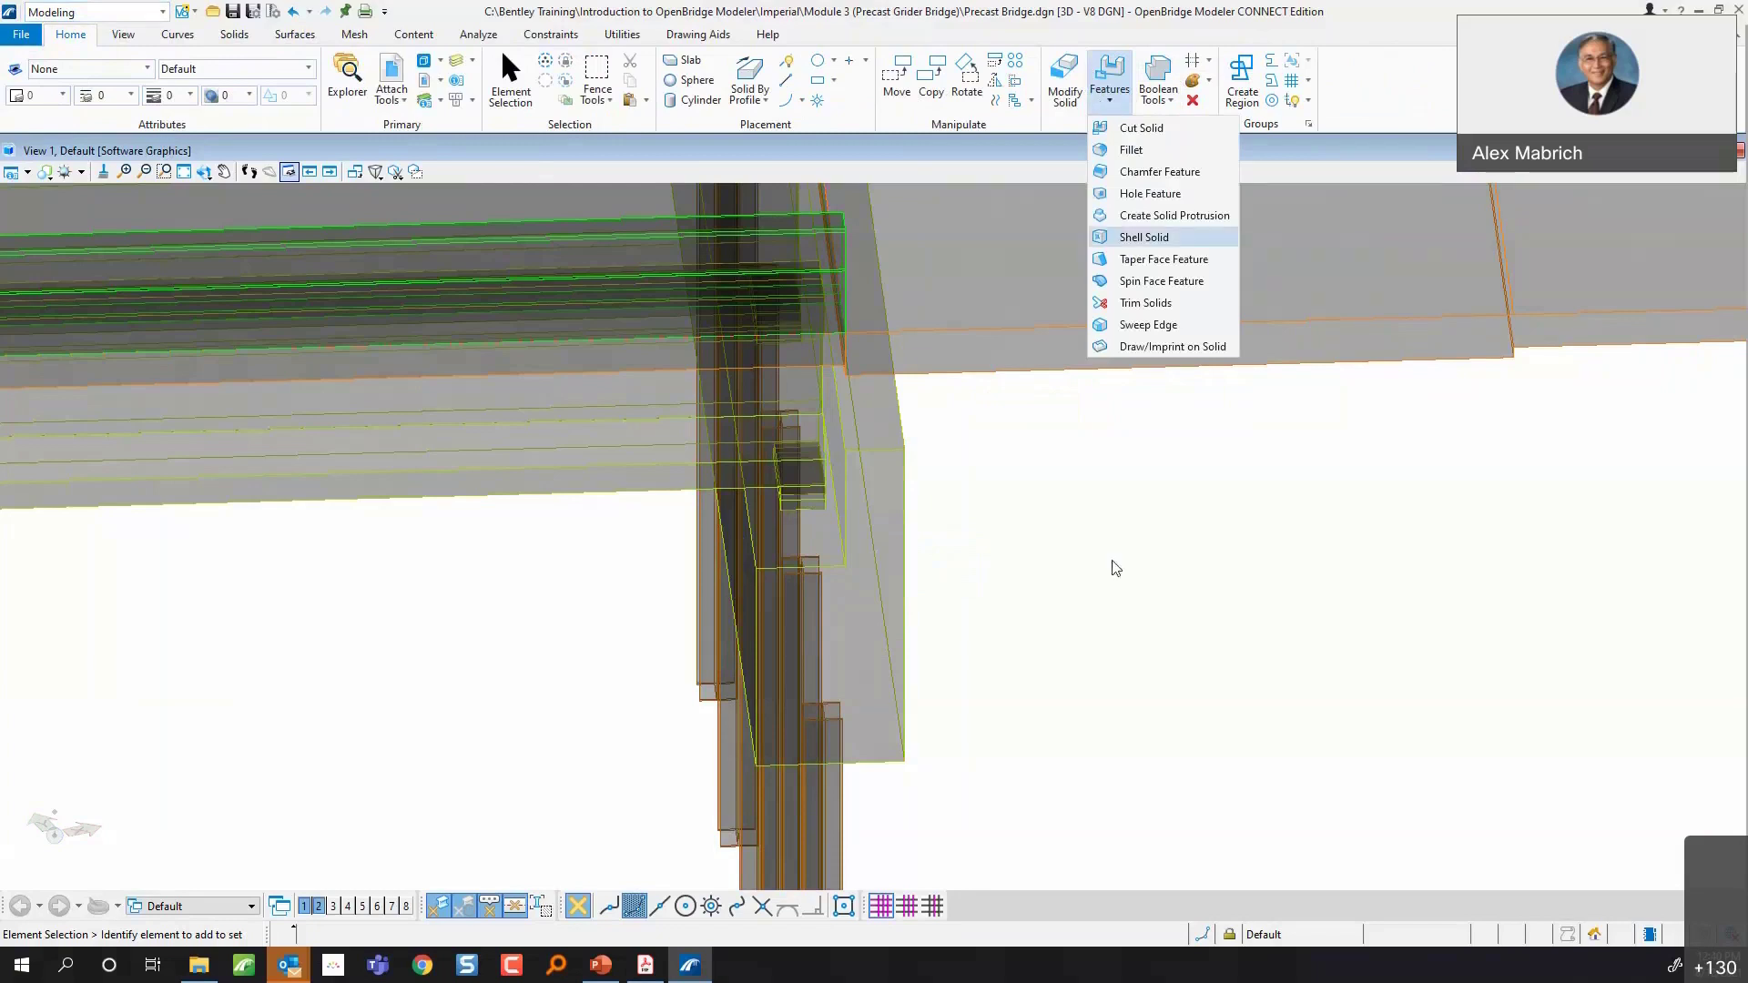
left_click(1111, 592)
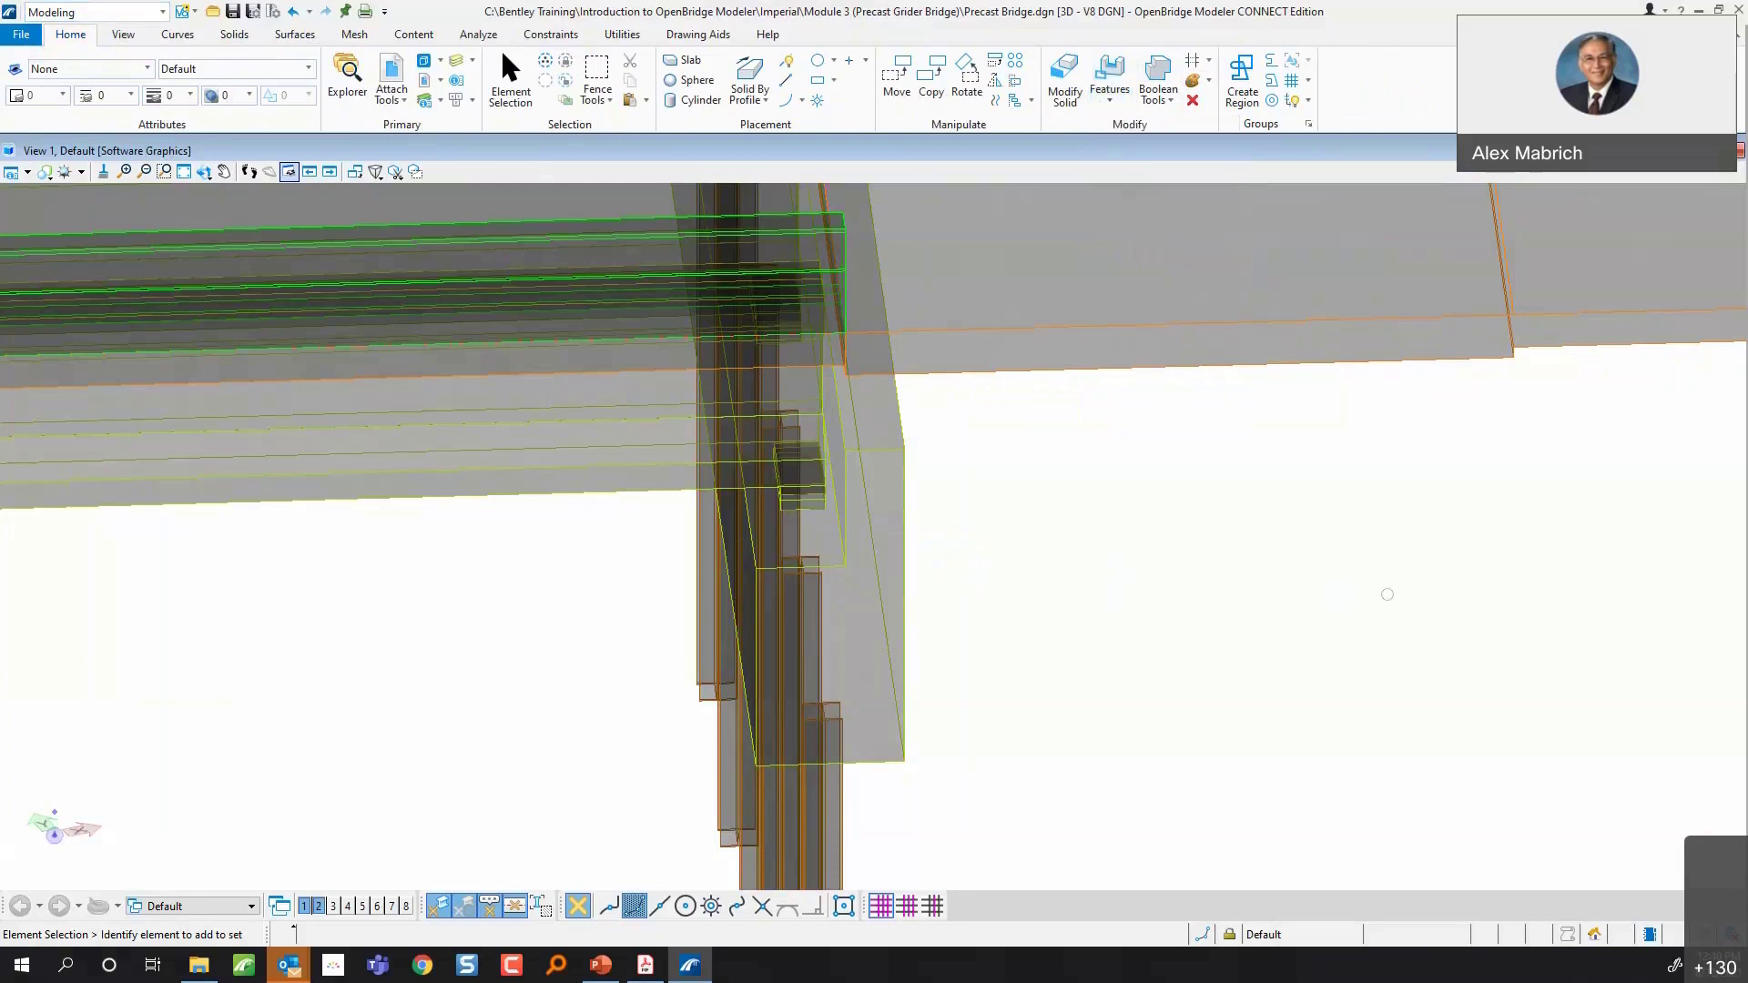